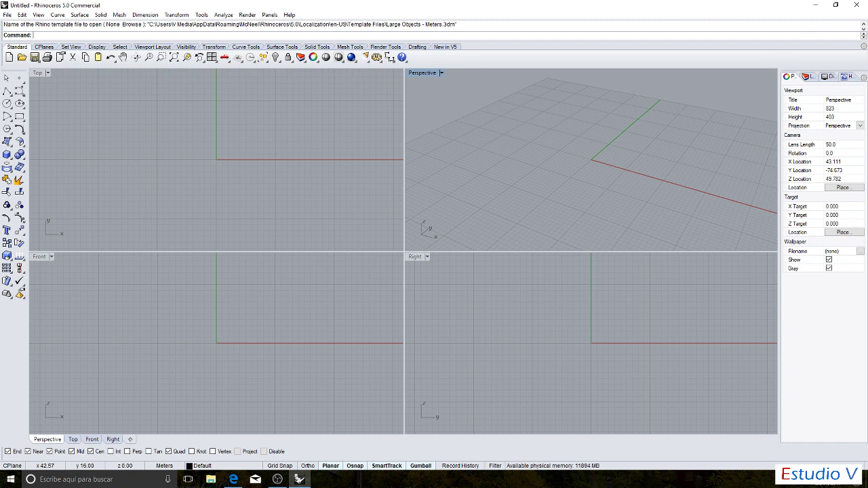
left_click(234, 479)
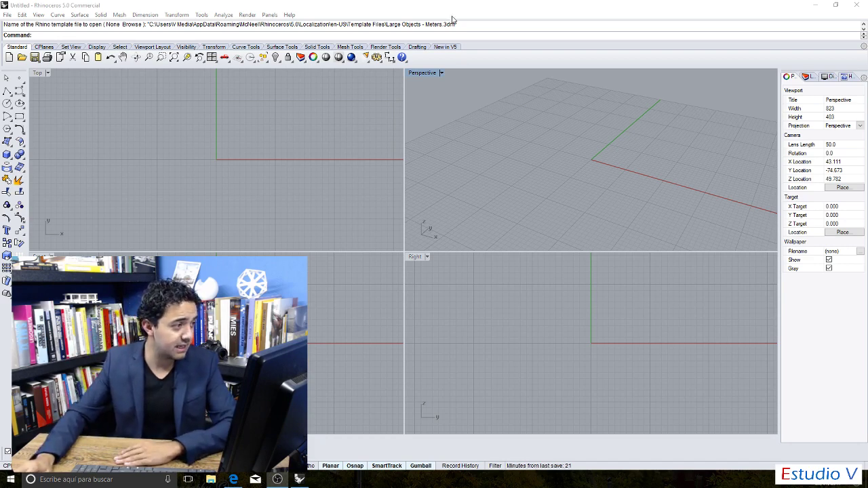
Draw a rectangular plane surface in the Top view, beside the Y axis, with its corner nearest the origin at about -0.91, 0.25.
right_click_drag(254, 185, 237, 171)
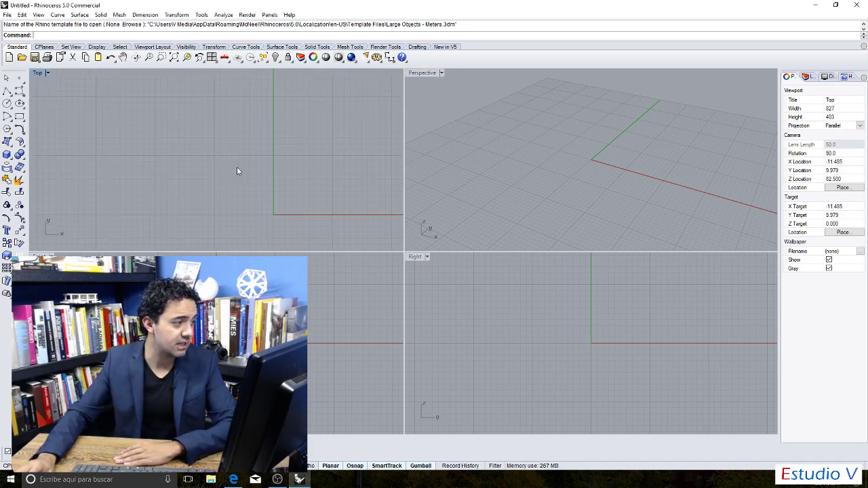
left_click(281, 47)
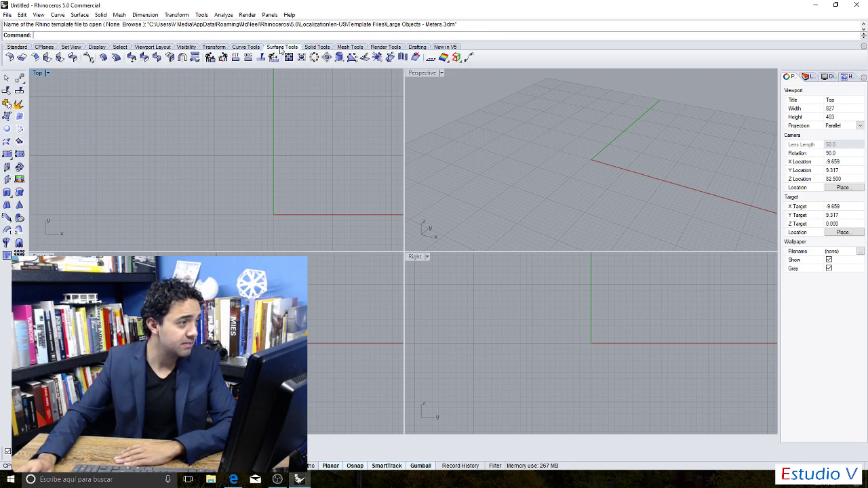
left_click(8, 156)
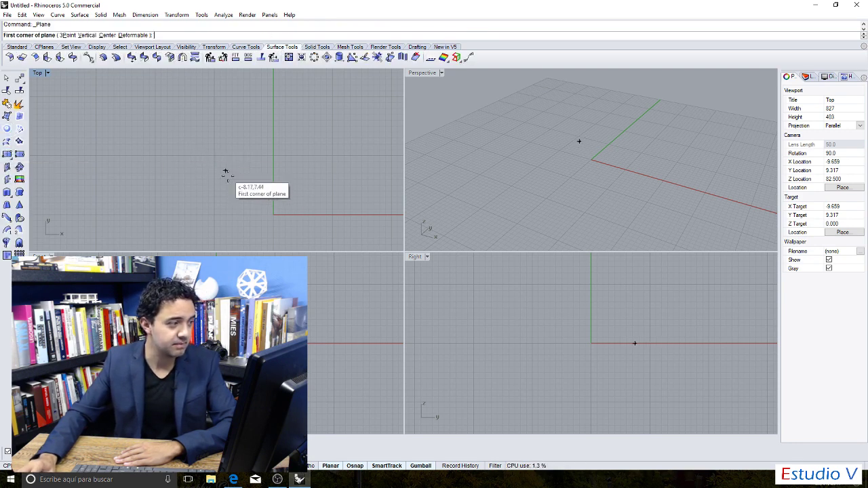
right_click_drag(257, 192, 260, 196)
left_click(185, 126)
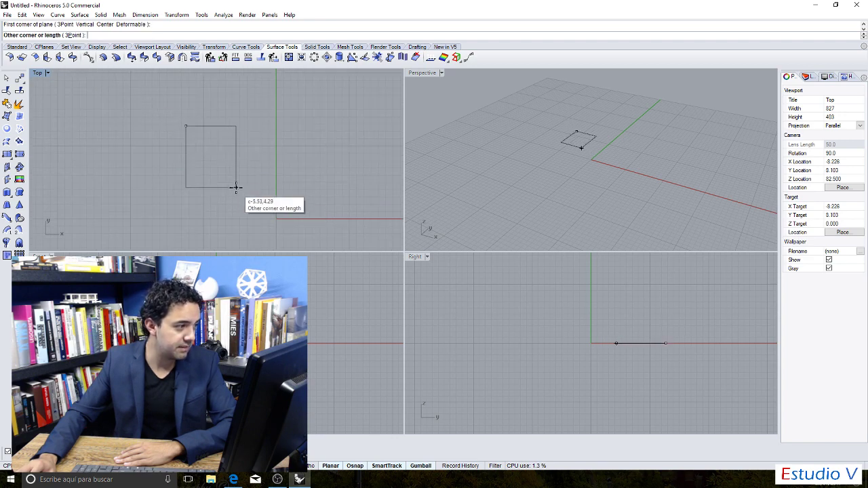
scroll(269, 215, "up", 1)
left_click(269, 217)
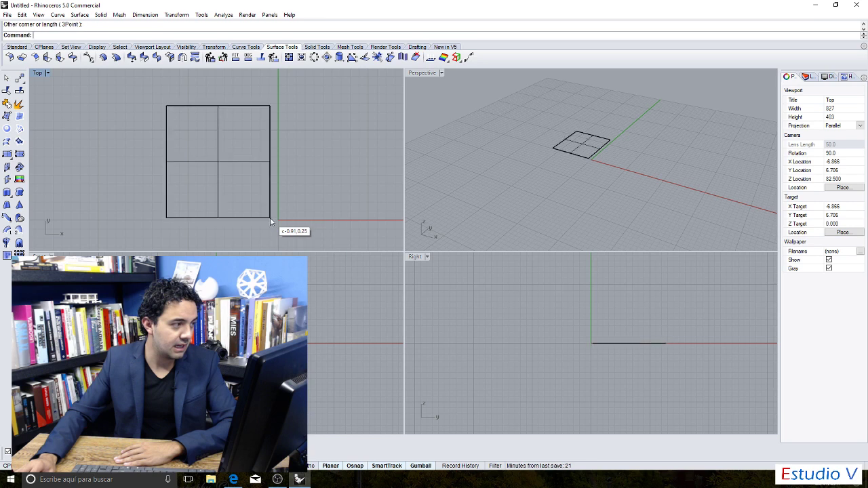
left_click(19, 48)
left_click(7, 91)
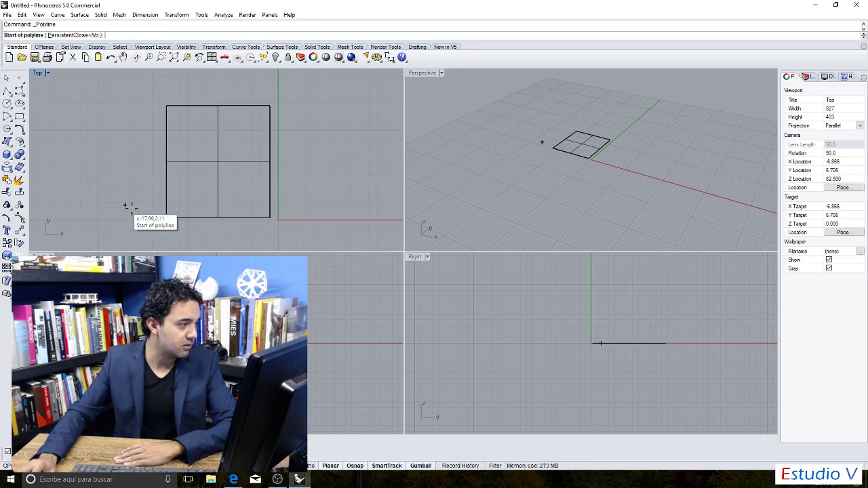
left_click(160, 218)
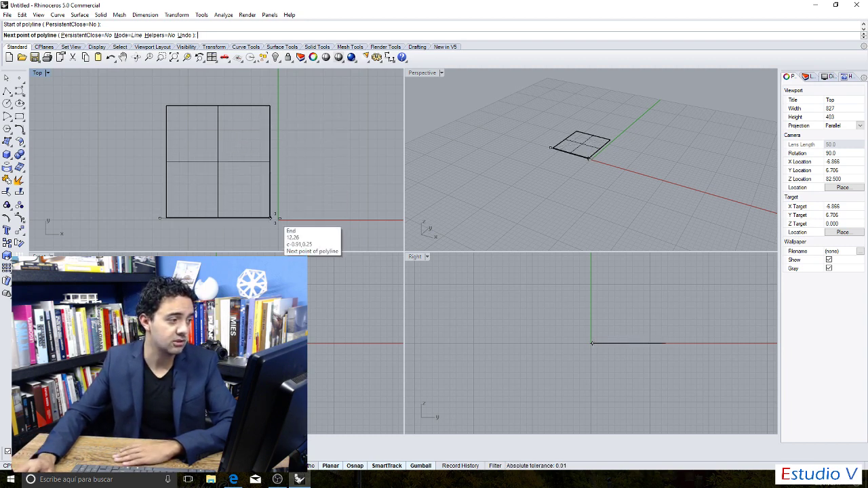
scroll(158, 199, "up", 1)
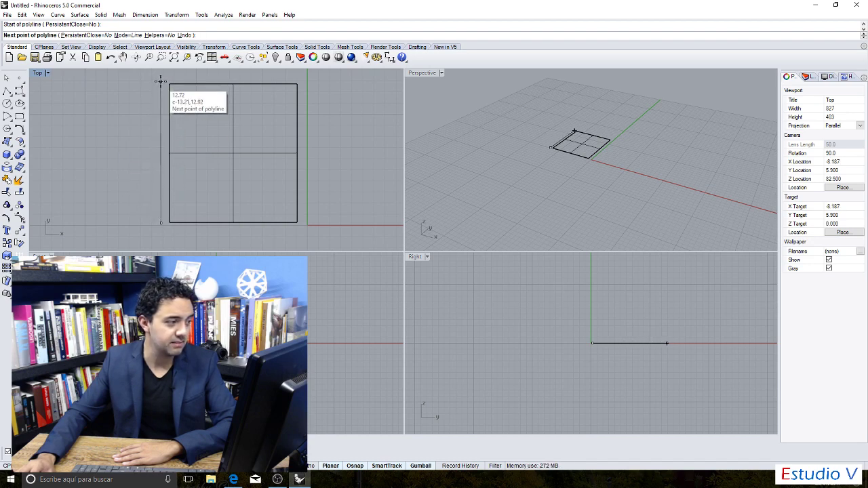
left_click(298, 223)
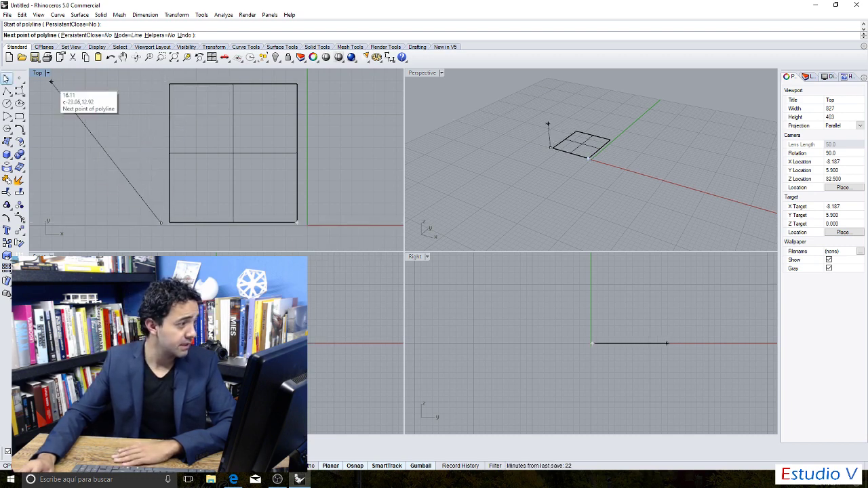
left_click(6, 79)
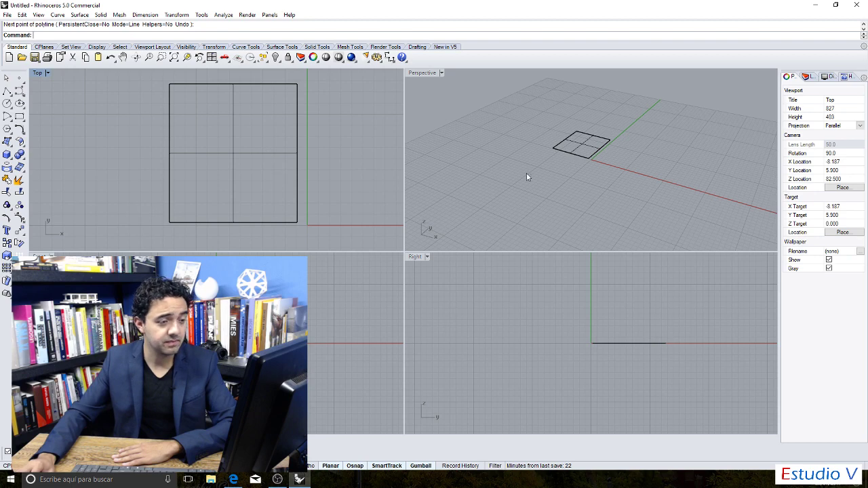
Maximize the Perspective viewport and set its display mode to Shaded to view the plane.
right_click_drag(584, 143, 567, 123)
double_click(421, 74)
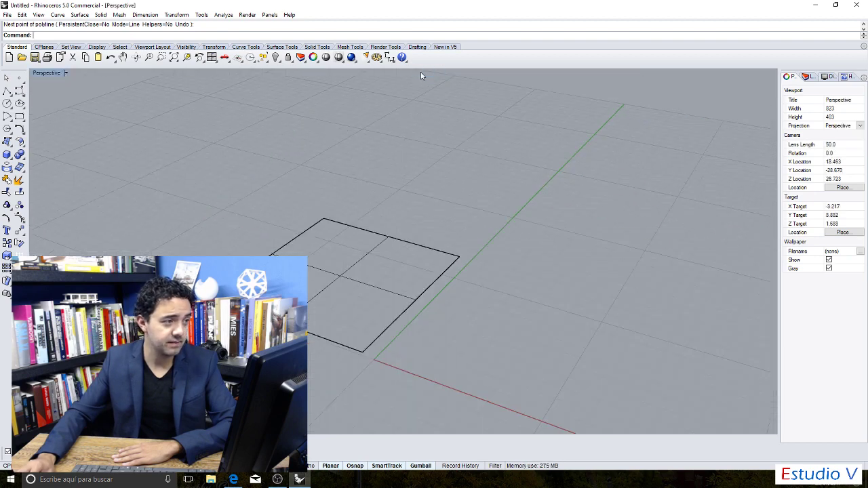
left_click(66, 72)
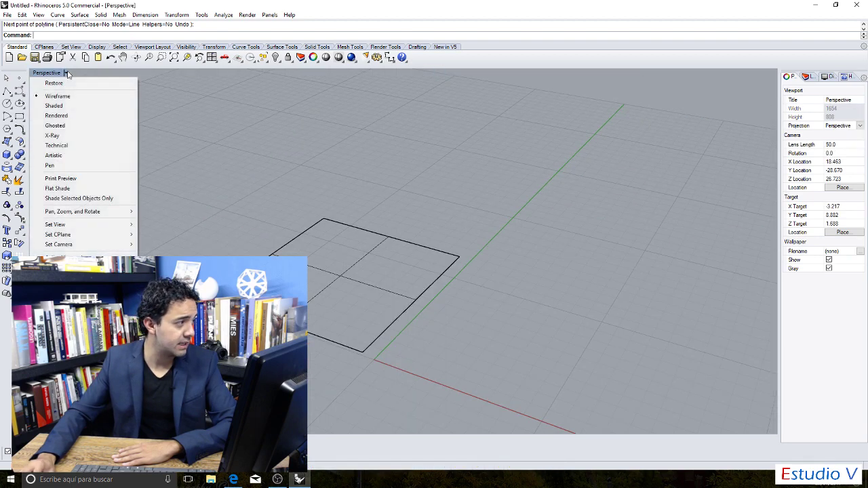
left_click(68, 107)
scroll(363, 276, "down", 2)
scroll(403, 229, "up", 4)
right_click_drag(403, 228, 404, 259)
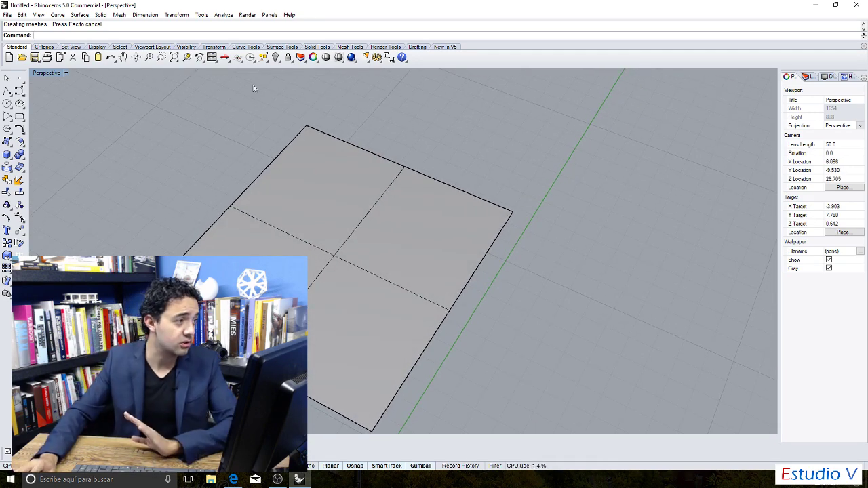
Rebuild the plane surface with a point count of 10 and degree 3 in both U and V, deleting the input.
left_click(288, 49)
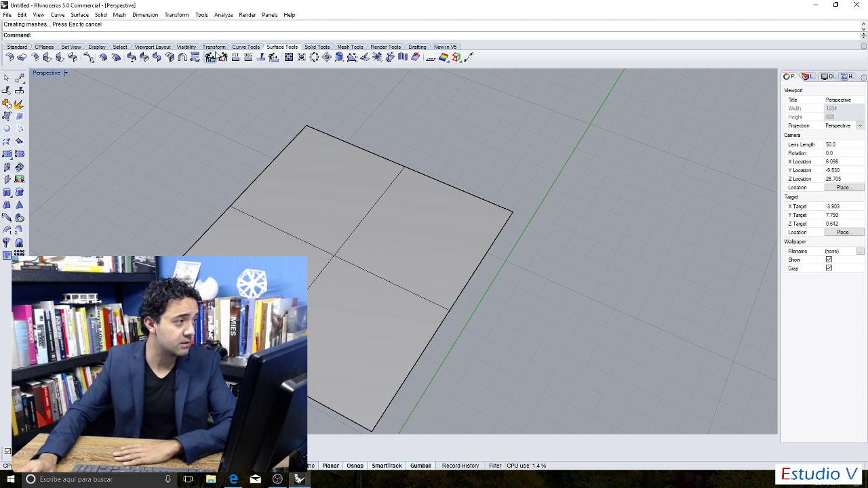
left_click(400, 204)
key("Return")
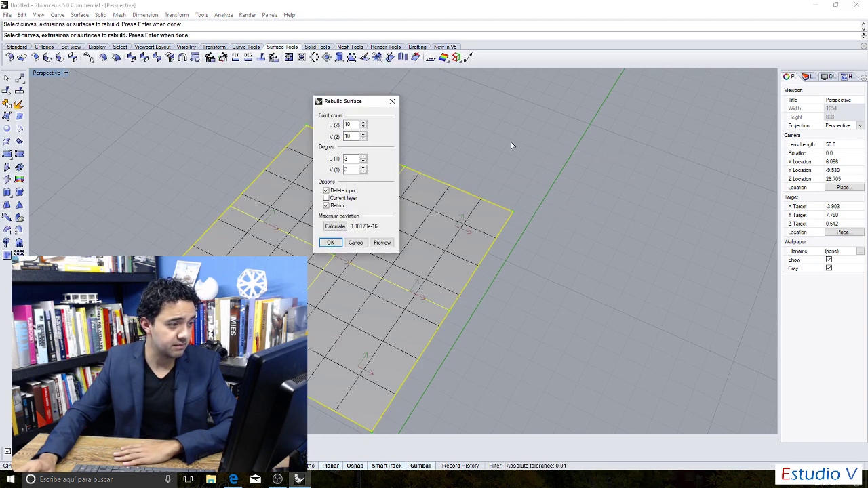
left_click_drag(347, 103, 567, 123)
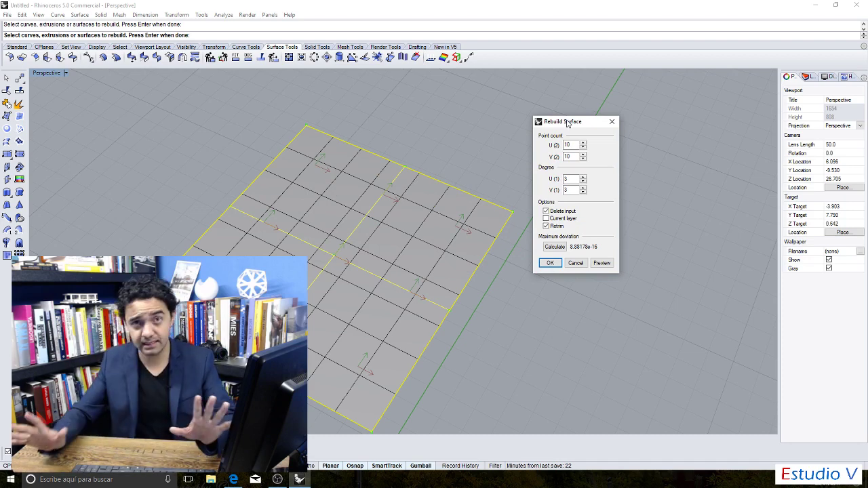
left_click(550, 263)
right_click_drag(528, 287, 523, 265)
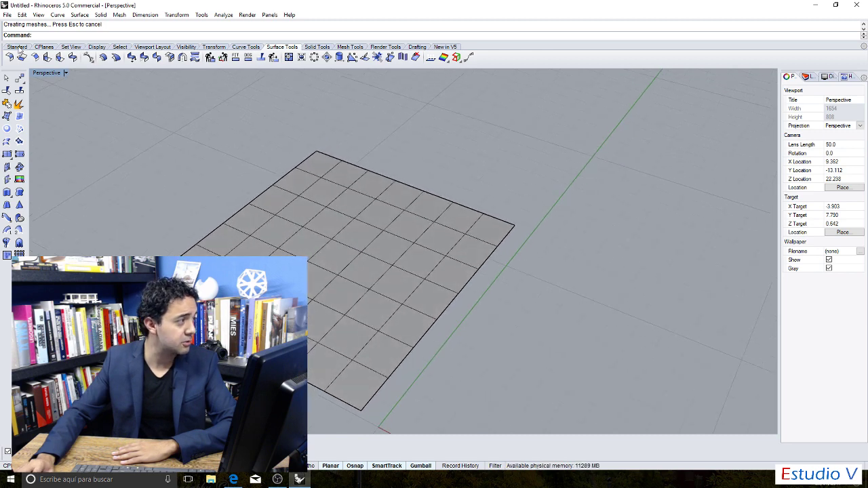
Turn on the control points of the rebuilt surface.
left_click(17, 47)
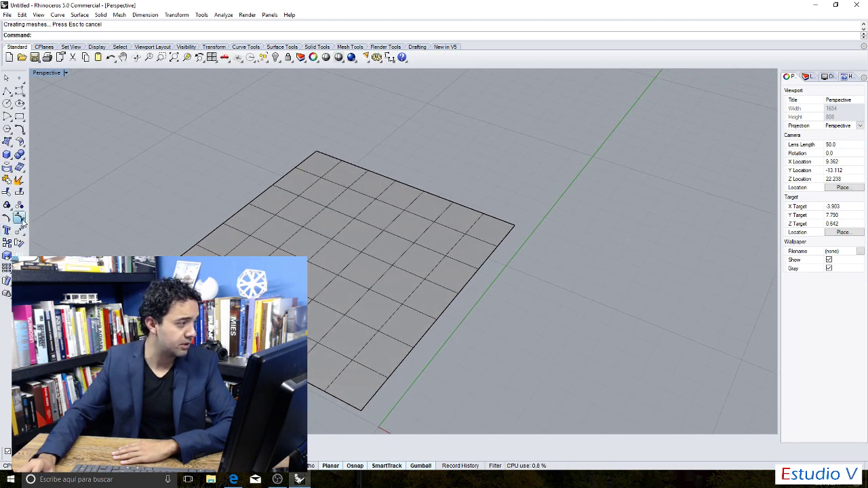
left_click(323, 296)
key("Return")
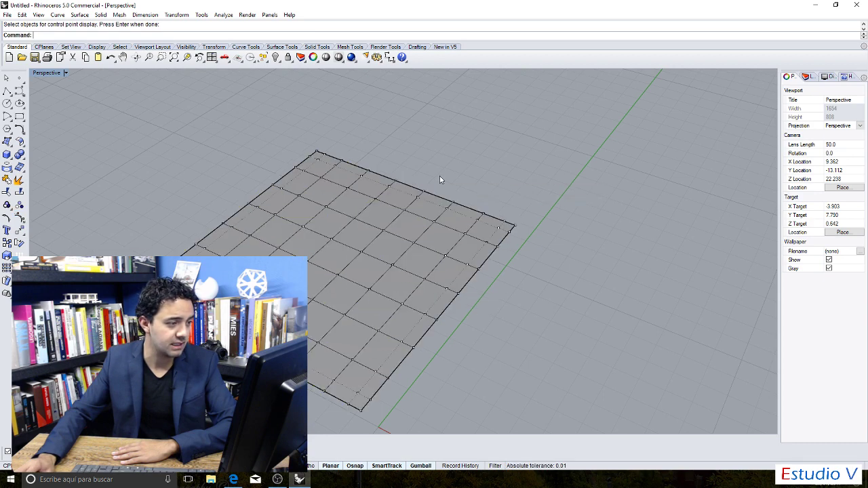
right_click_drag(492, 262, 489, 258)
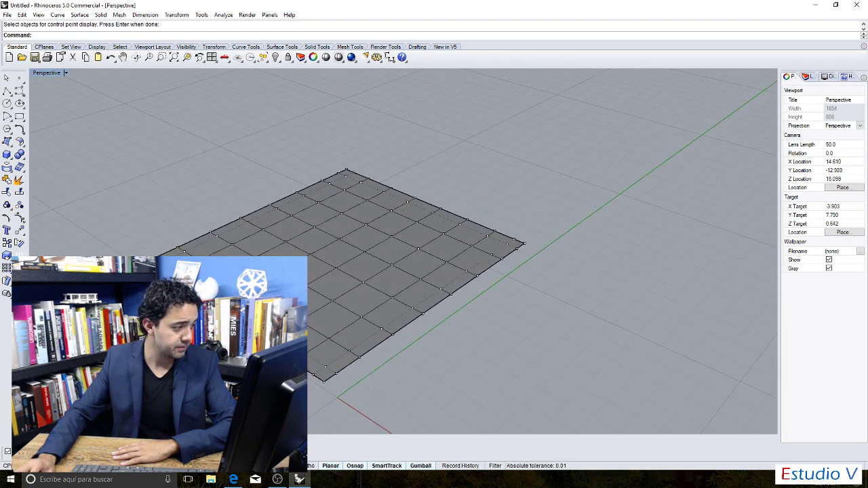
Deform the surface by moving three separate interior control points down along the Z axis to form dents.
left_click(218, 257)
left_click_drag(218, 251, 313, 324)
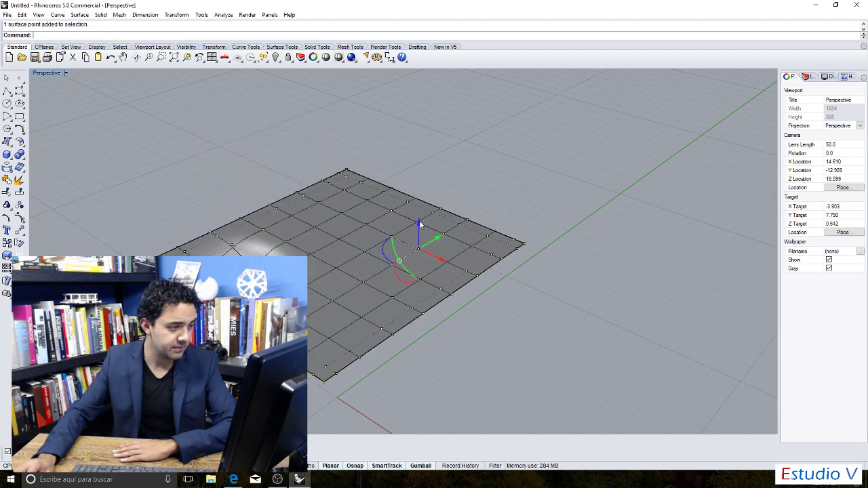
left_click_drag(419, 223, 419, 403)
left_click(329, 193)
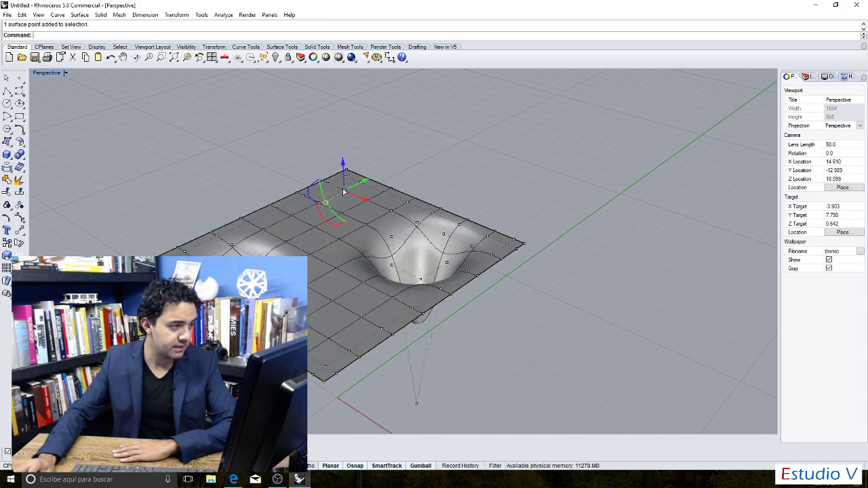
left_click_drag(337, 156, 342, 288)
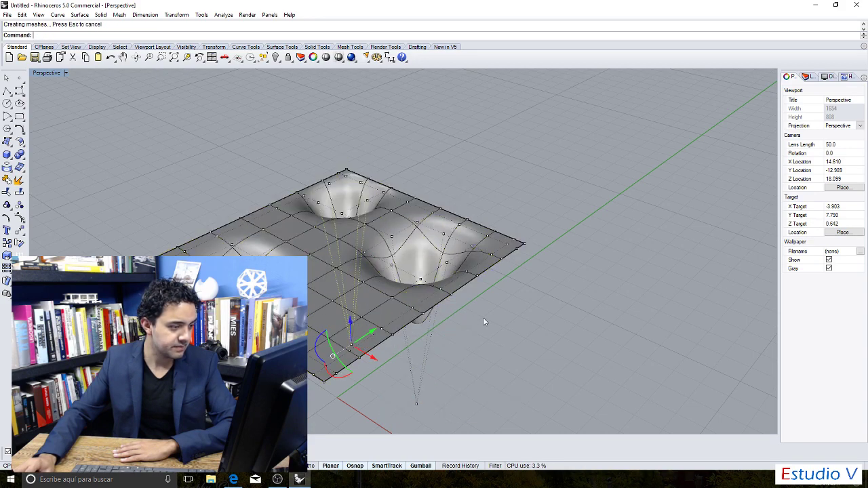
right_click_drag(342, 288, 473, 316)
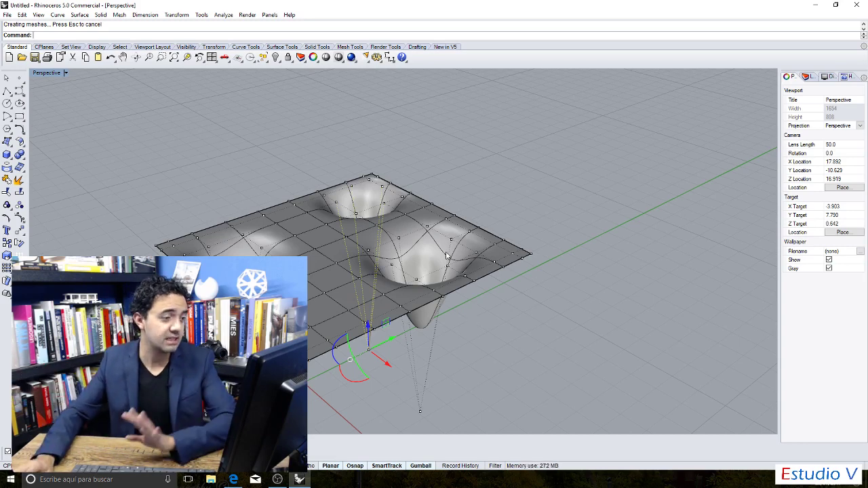
Turn off the control points and delete the deformed surface.
scroll(445, 252, "down", 2)
right_click_drag(445, 252, 81, 194)
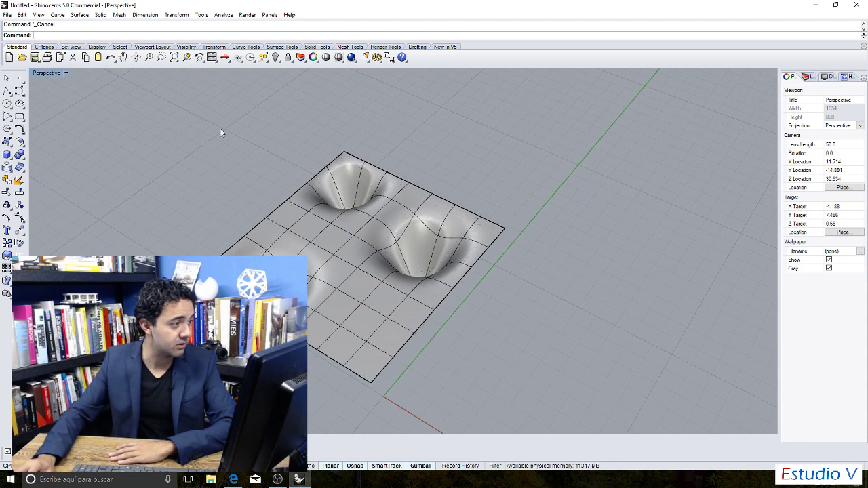
left_click_drag(181, 97, 552, 397)
key("Delete")
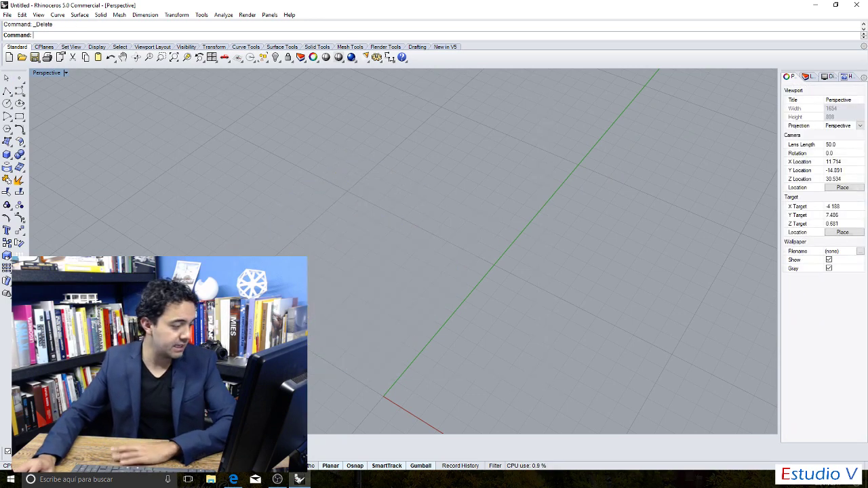
Draw a new rectangular plane surface in the maximized Top viewport, just beside the Y axis and above the X axis.
double_click(48, 73)
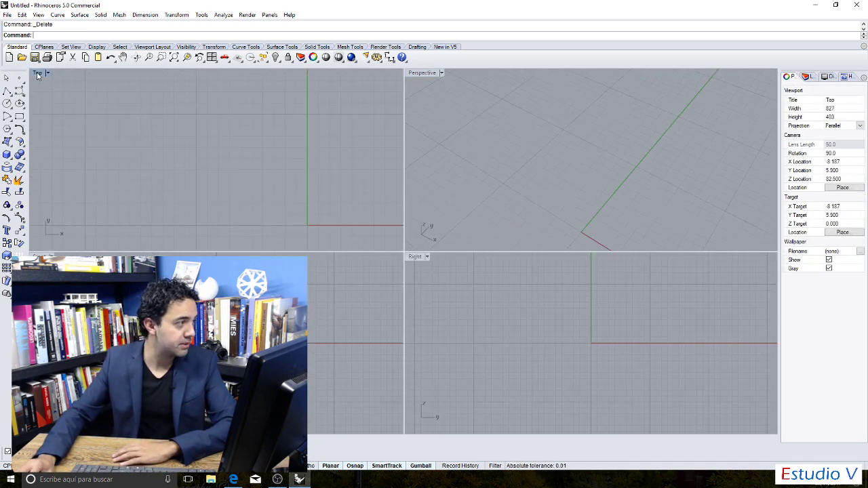
double_click(39, 72)
right_click_drag(571, 267, 526, 246)
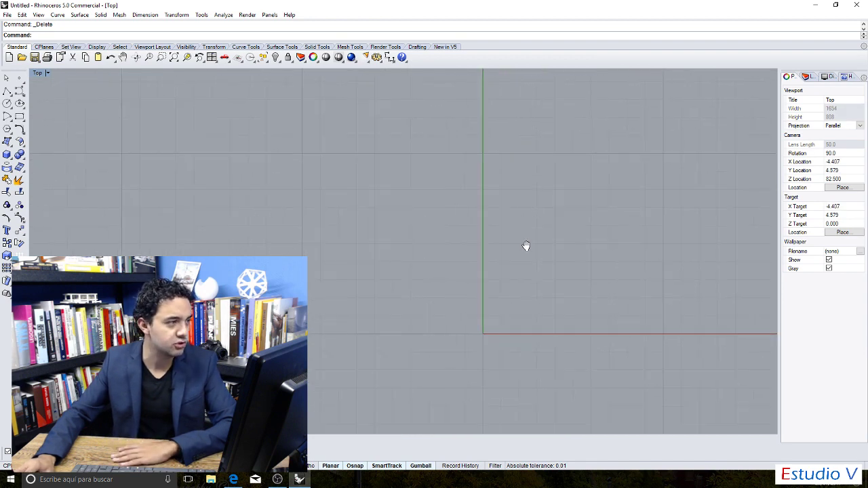
left_click(279, 47)
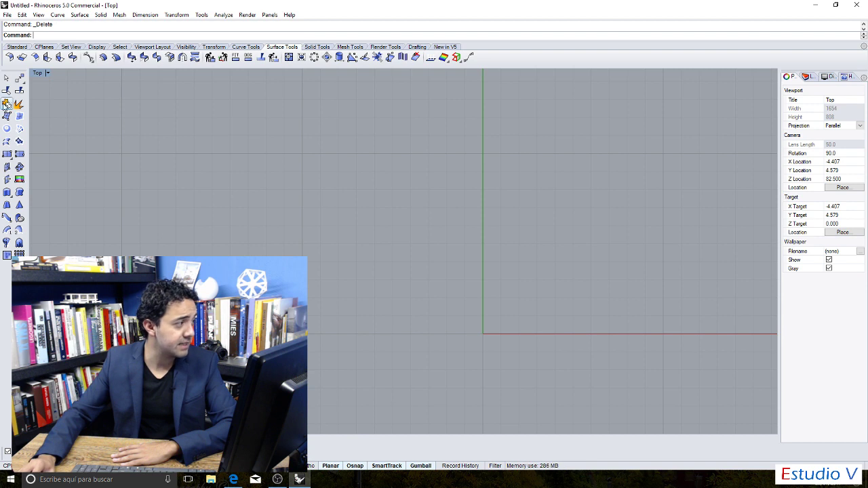
left_click(7, 155)
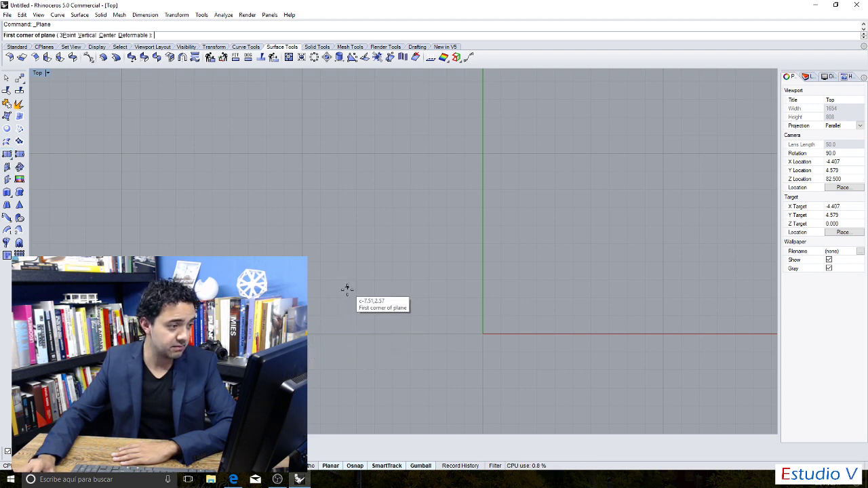
left_click(309, 331)
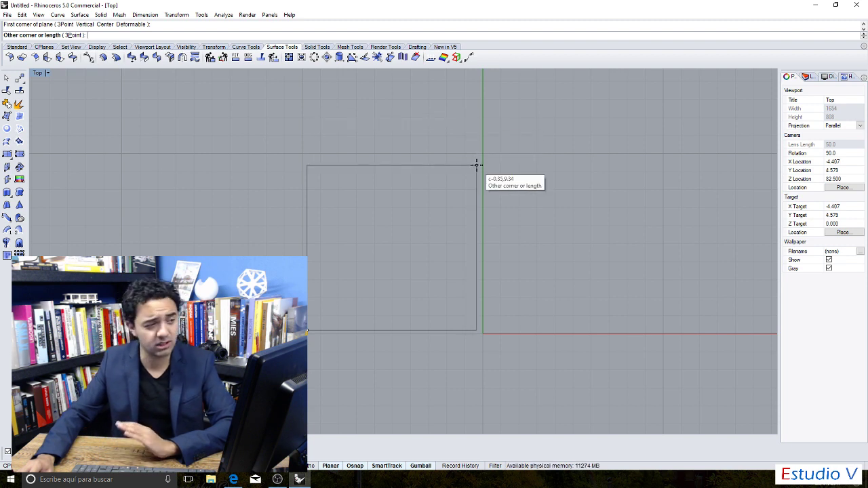
left_click(471, 109)
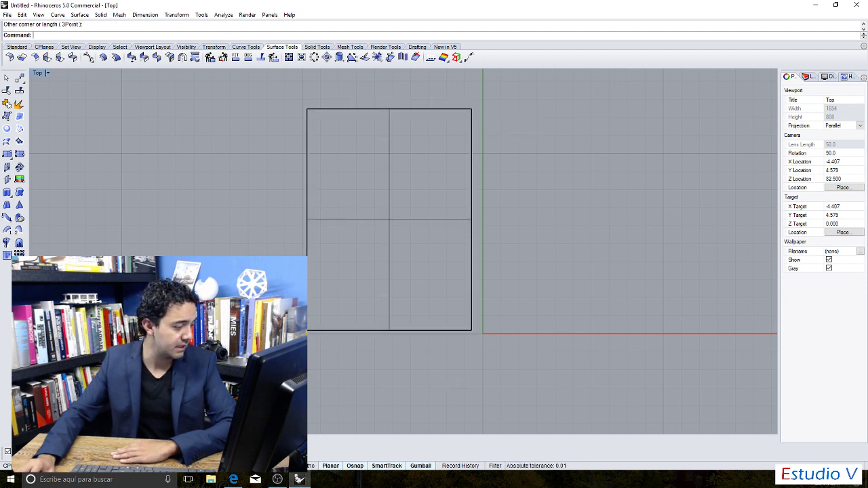
Switch to the Perspective viewport and set its display mode to Wireframe.
key("ctrl+Tab")
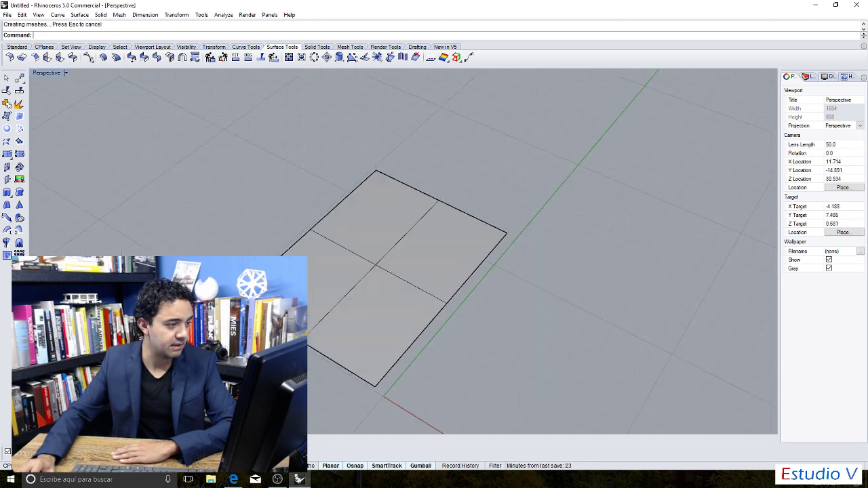
left_click(65, 73)
left_click(68, 95)
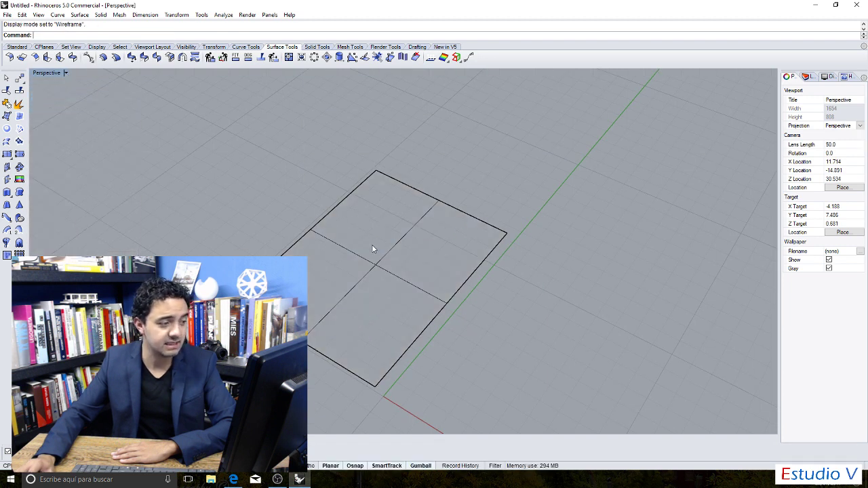
Set the Perspective viewport's display mode to Shaded.
right_click_drag(371, 248, 325, 224)
left_click(65, 73)
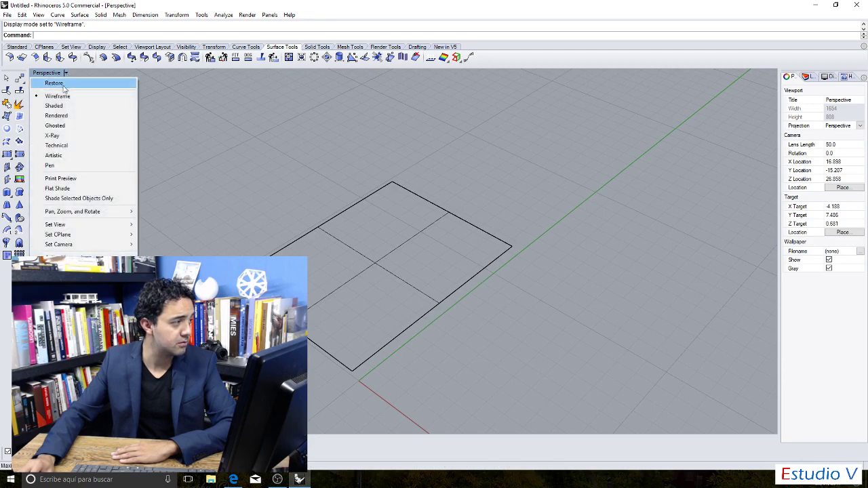
left_click(68, 105)
scroll(408, 222, "up", 1)
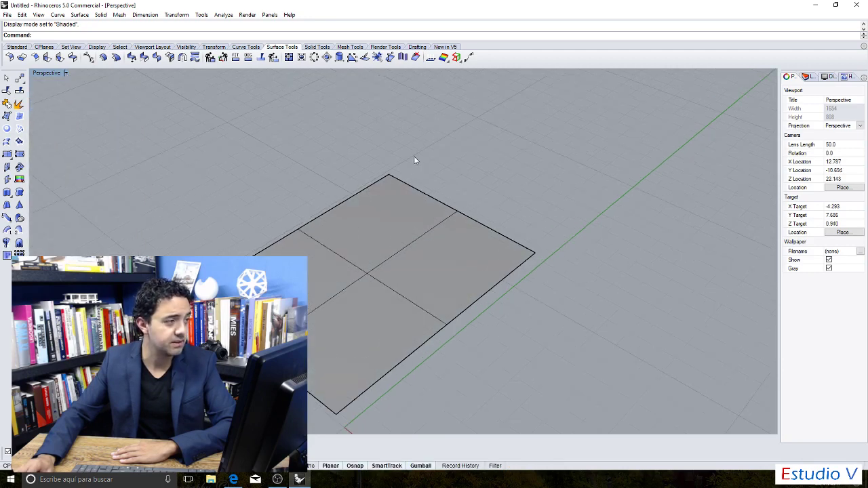
Rebuild the plane surface with a point count of 10 and degree 3 in both U and V, deleting the input.
scroll(413, 173, "up", 2)
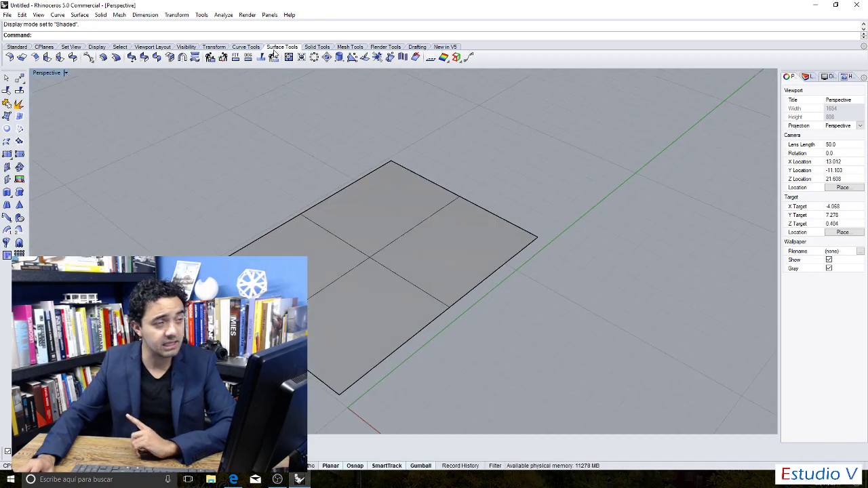
left_click(209, 57)
left_click(439, 211)
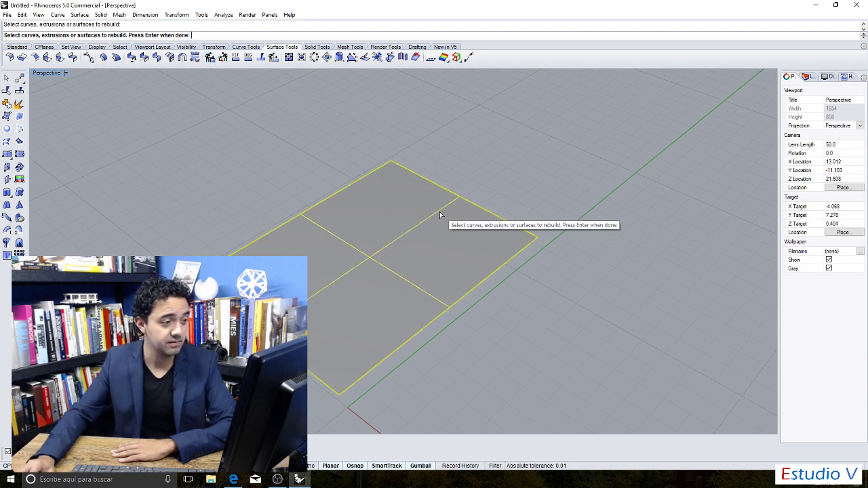
key("Return")
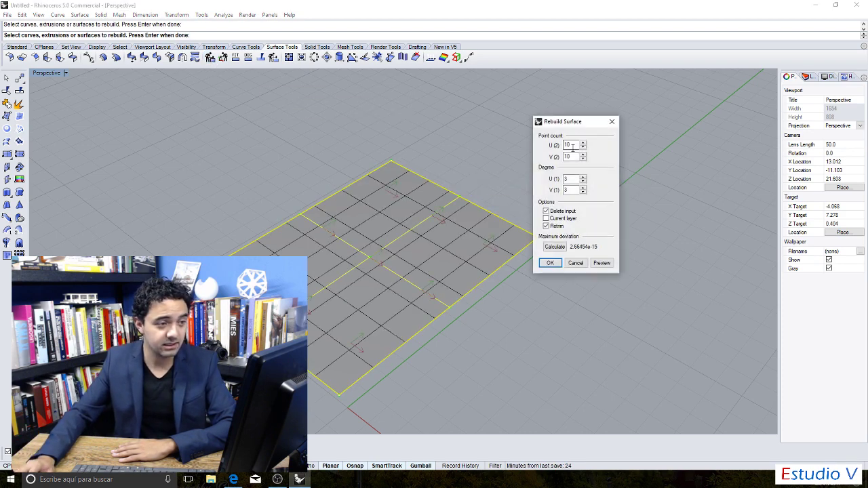
left_click(551, 265)
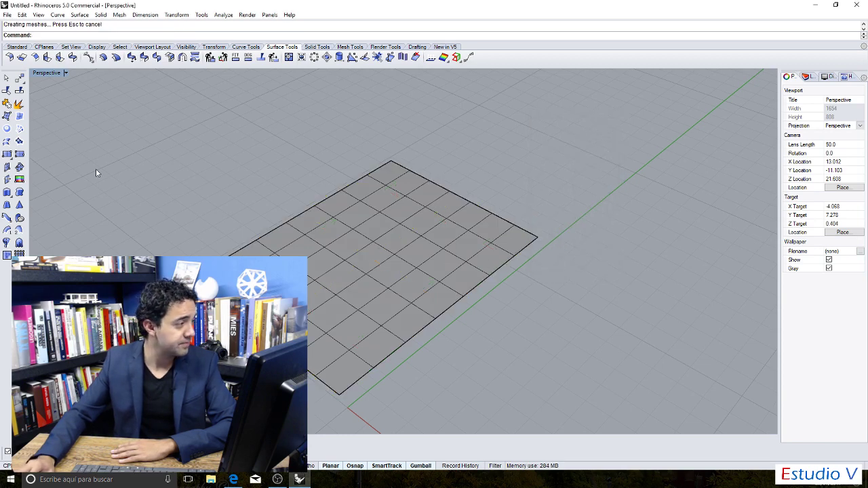
Turn on the control points of the rebuilt surface.
left_click(19, 48)
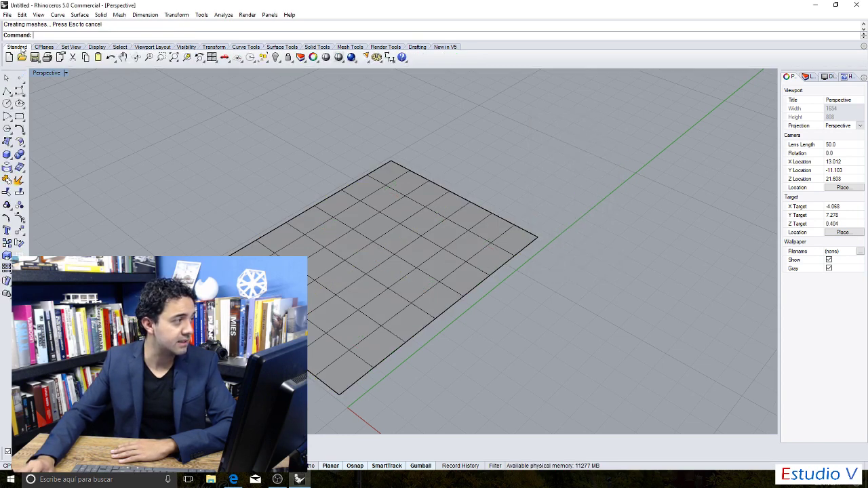
left_click(21, 218)
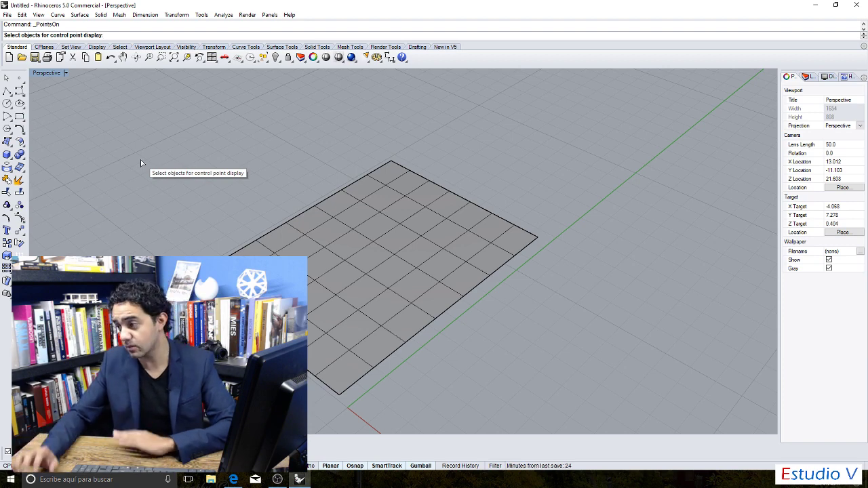
left_click(350, 239)
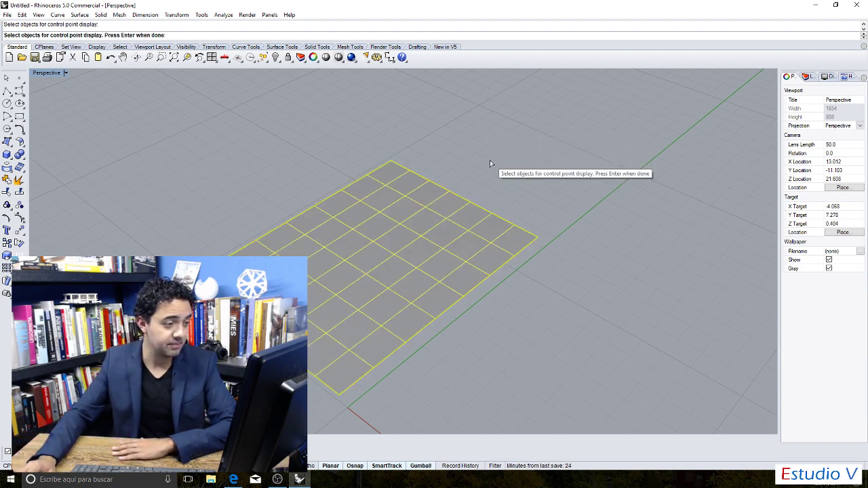
key("Return")
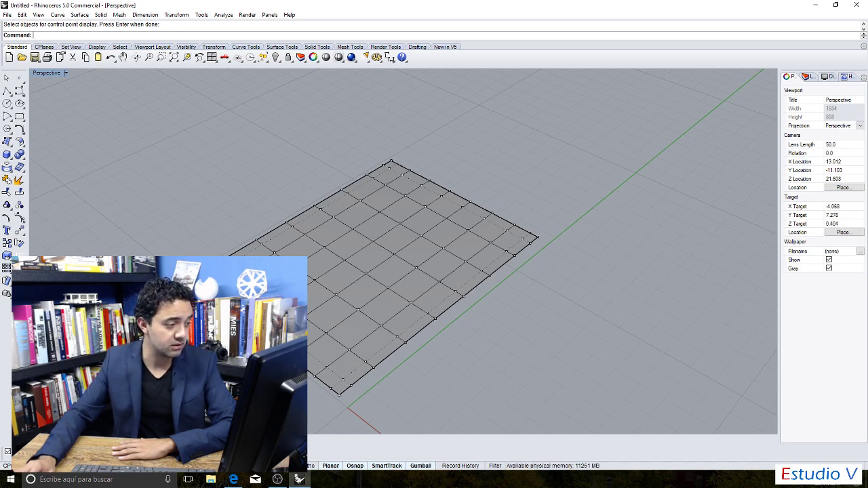
Pull three separate interior control points of the rebuilt surface down along the Z axis to form three dents.
right_click_drag(323, 283, 319, 259)
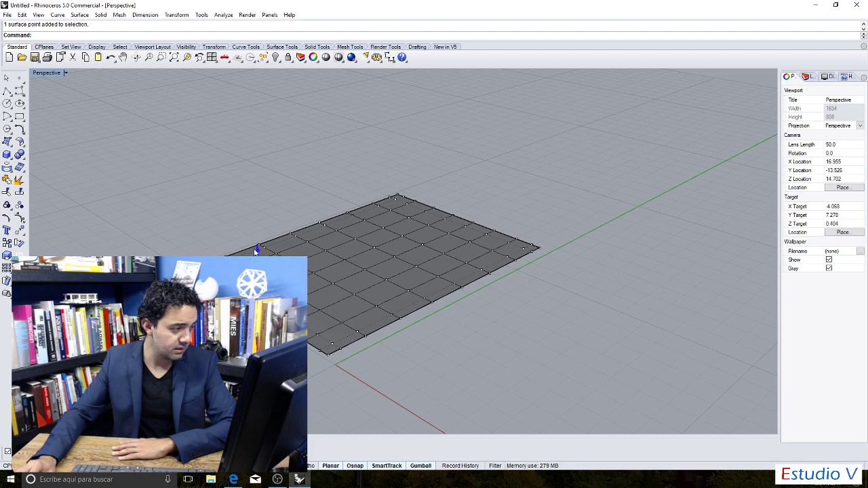
left_click_drag(257, 250, 346, 362)
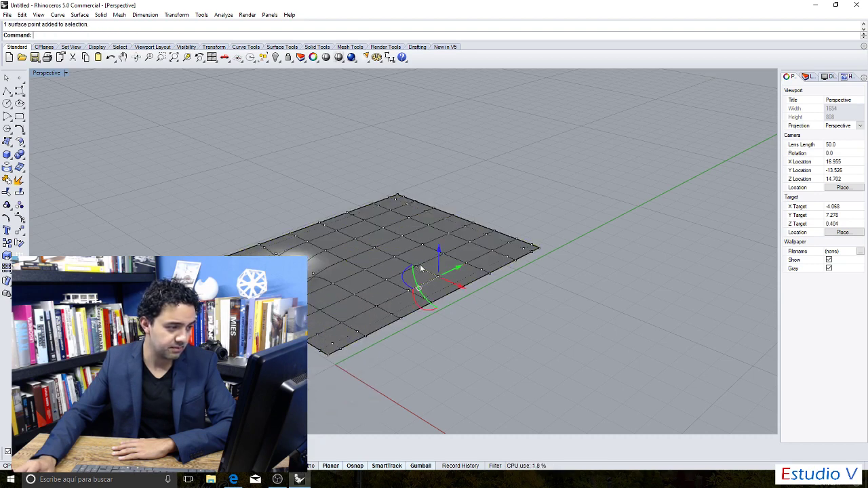
left_click_drag(419, 268, 414, 387)
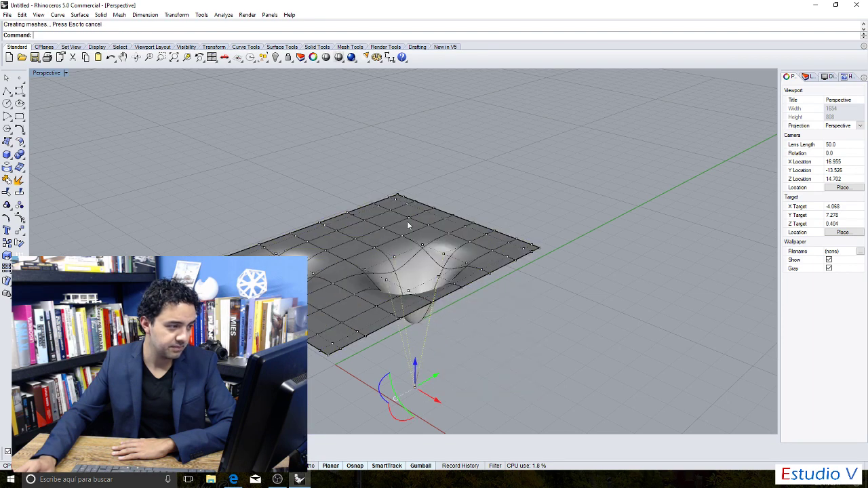
left_click(391, 215)
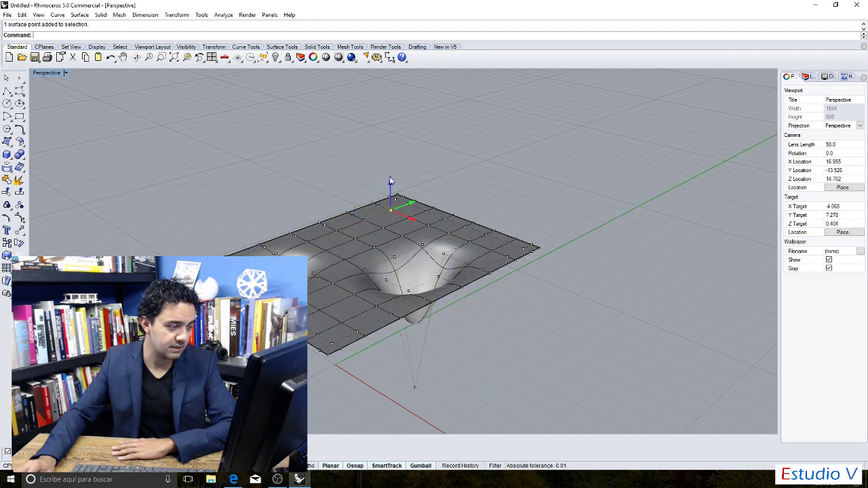
left_click_drag(391, 181, 466, 312)
right_click_drag(466, 313, 508, 345)
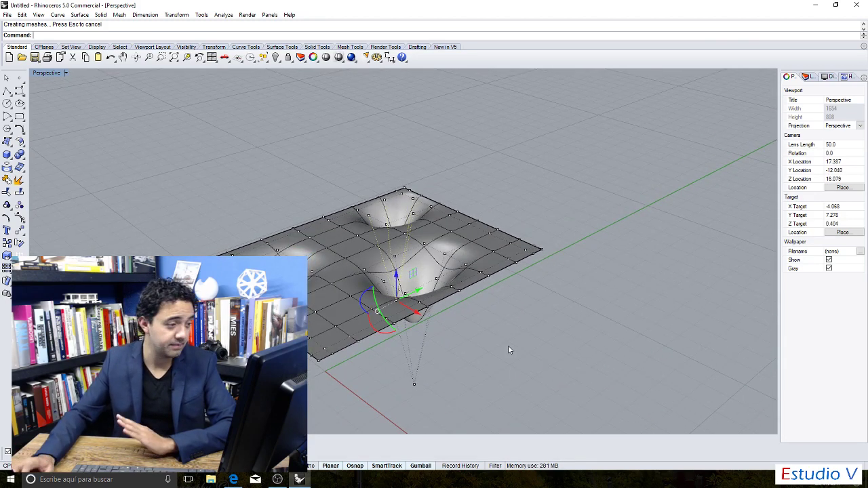
Deselect the control point, hide the control points and delete the dented surface.
left_click(6, 78)
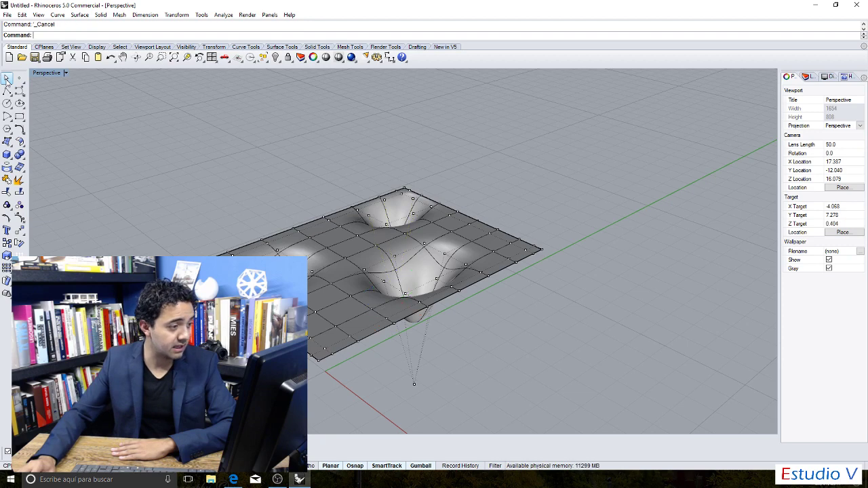
scroll(226, 135, "down", 5)
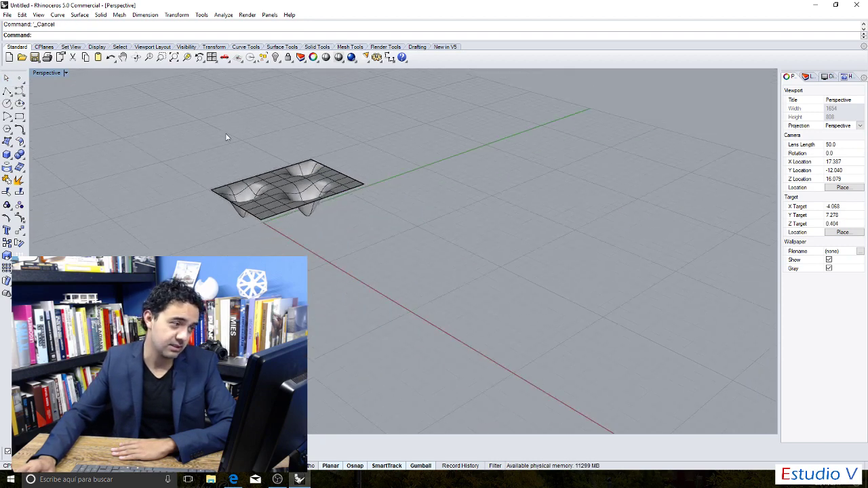
scroll(345, 147, "up", 5)
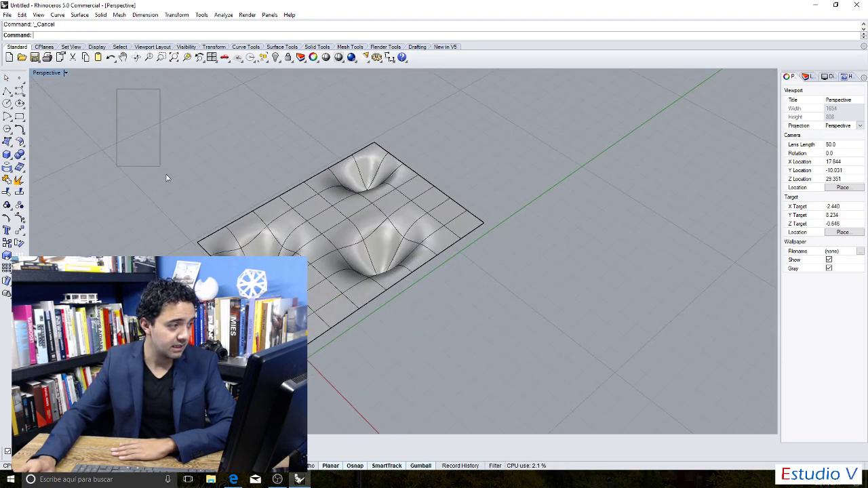
left_click_drag(166, 175, 524, 378)
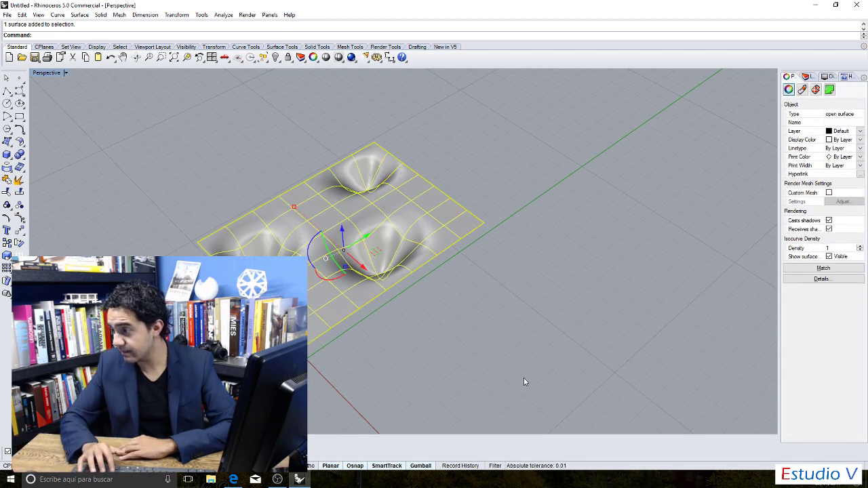
key("Delete")
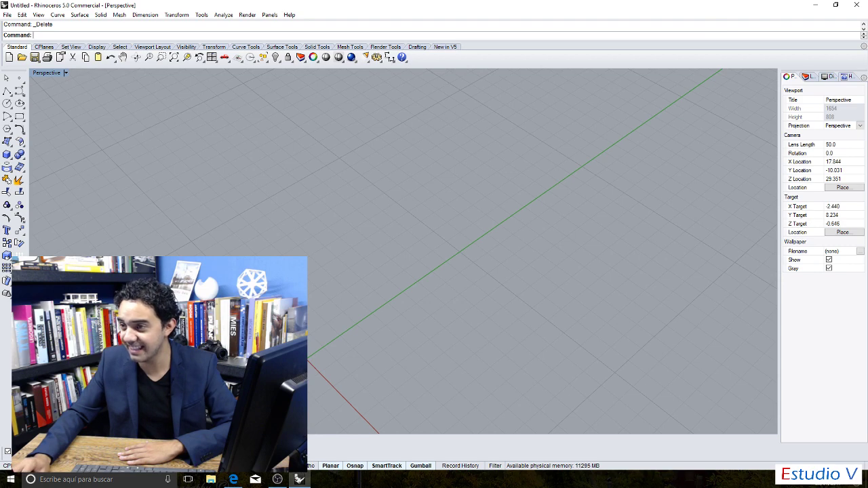
Alternate the Top and Perspective viewports between maximized and the four-view layout, finishing with the Top viewport maximized.
key("alt+Tab")
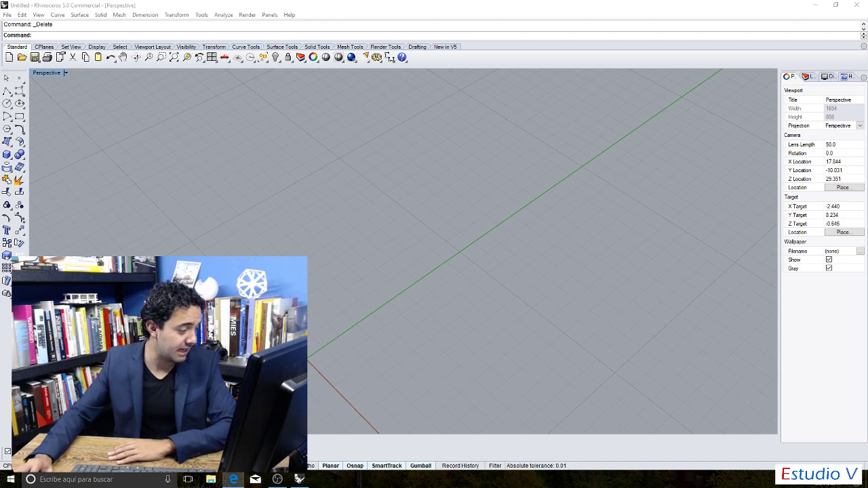
key("ctrl+F1")
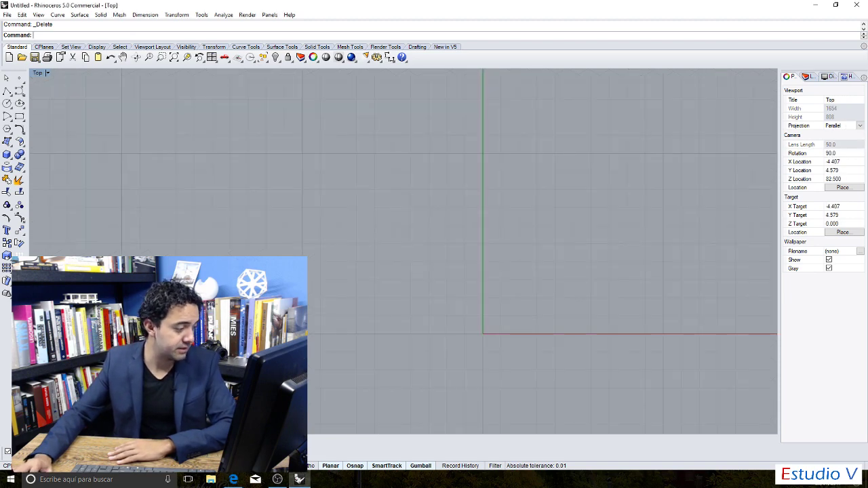
double_click(38, 74)
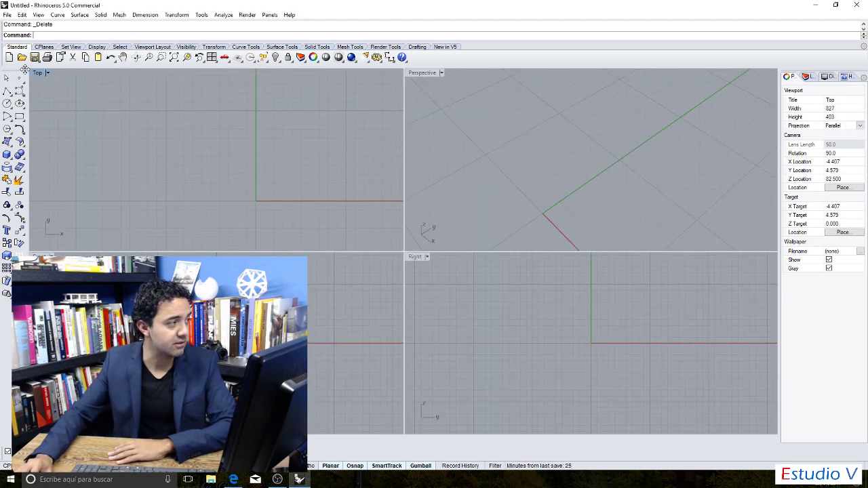
double_click(38, 73)
double_click(38, 74)
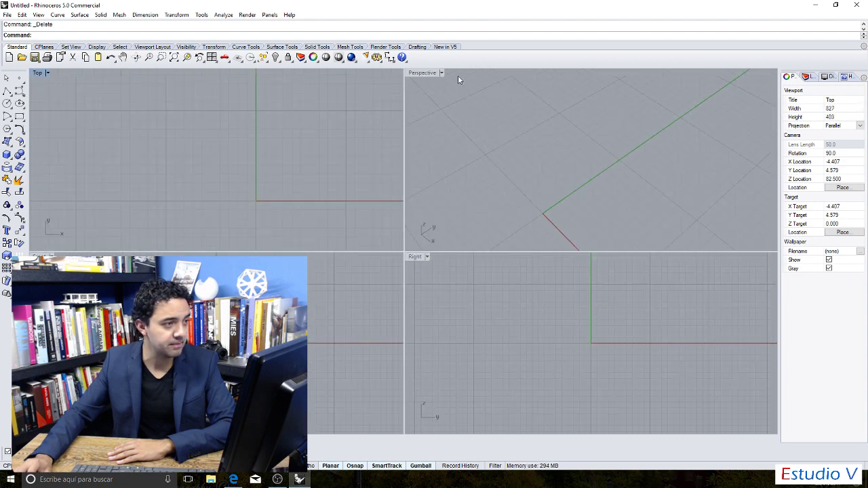
left_click(409, 78)
double_click(414, 76)
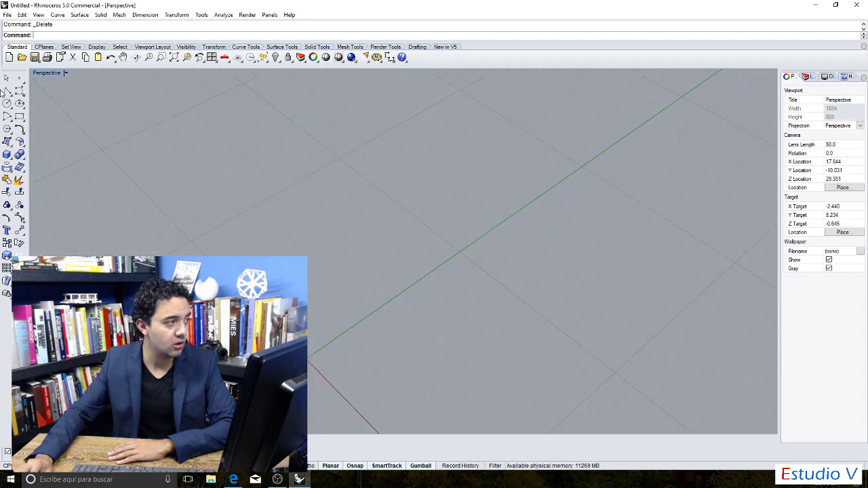
double_click(45, 73)
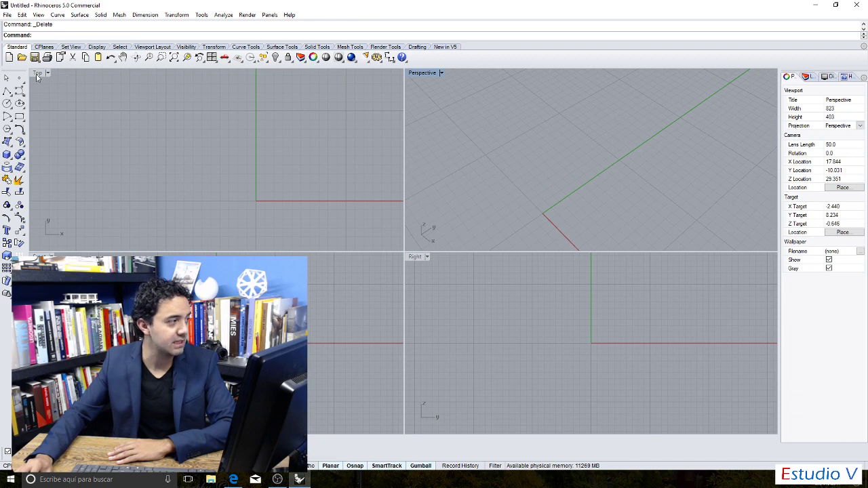
double_click(38, 74)
scroll(350, 241, "down", 2)
scroll(378, 237, "up", 1)
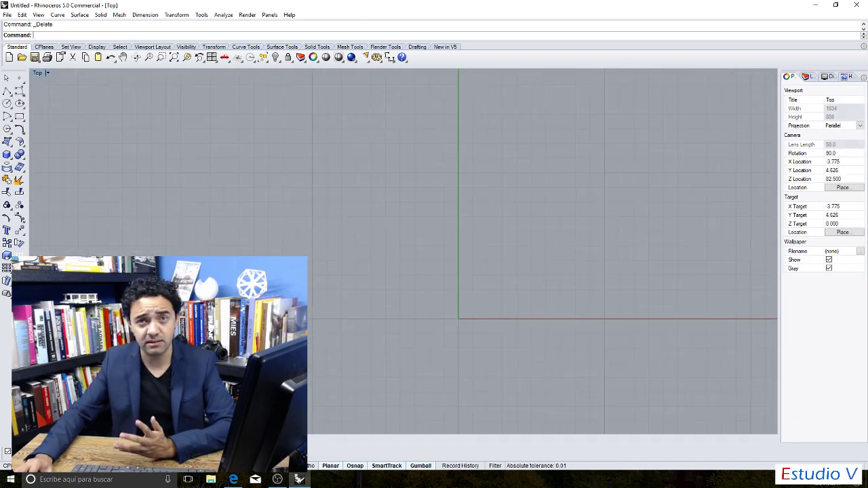
Draw a corner-to-corner rectangular plane surface in the Top viewport, on the negative X side beside the Y axis and just above the X axis.
left_click(278, 47)
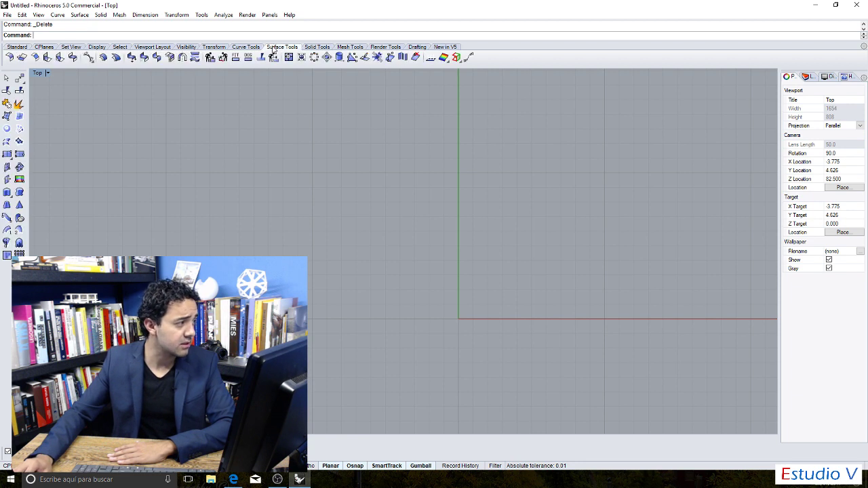
left_click(6, 154)
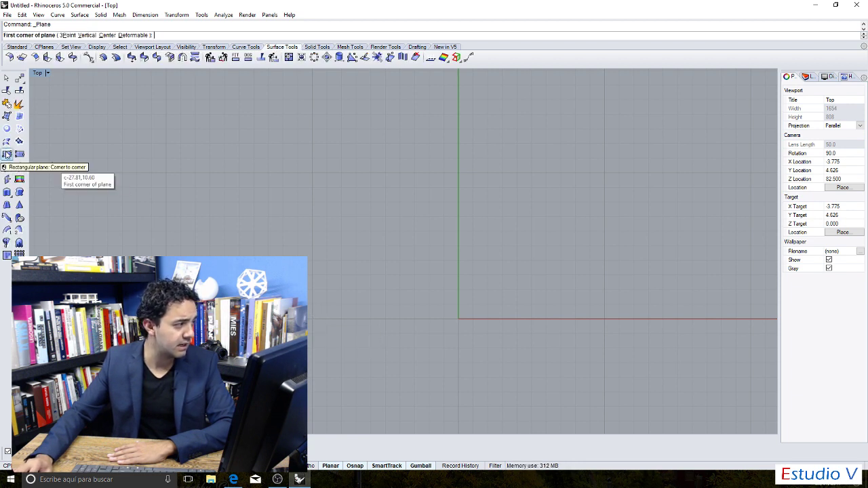
left_click(315, 315)
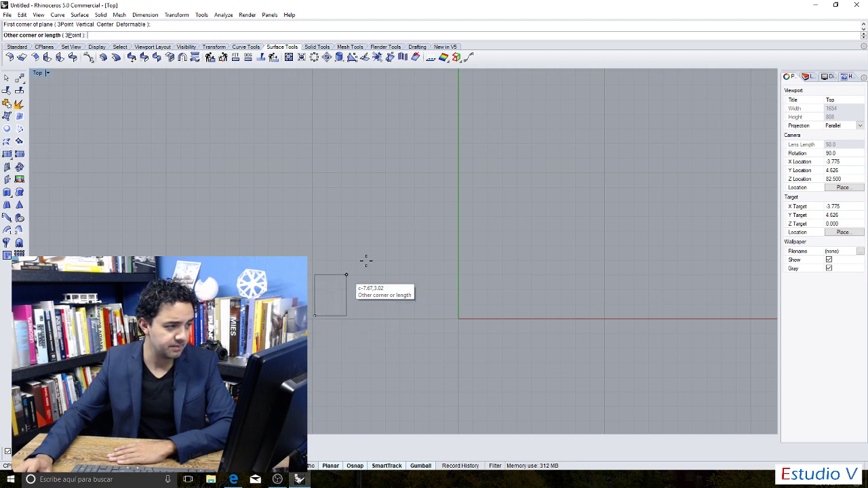
left_click(453, 133)
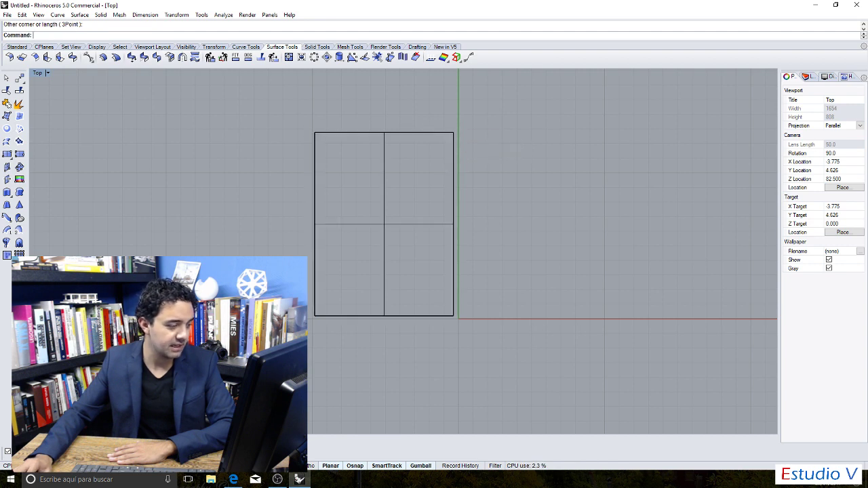
Switch to the Perspective viewport and turn on the control points of the new plane.
key("ctrl+Tab")
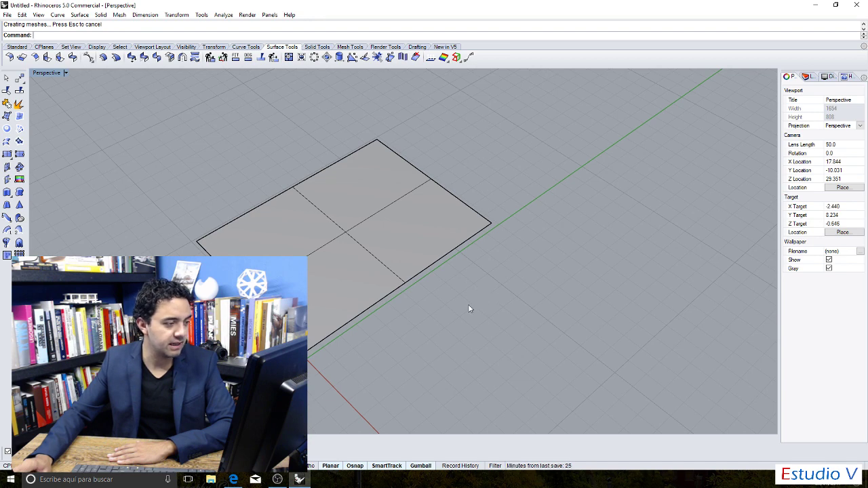
right_click_drag(468, 308, 471, 285)
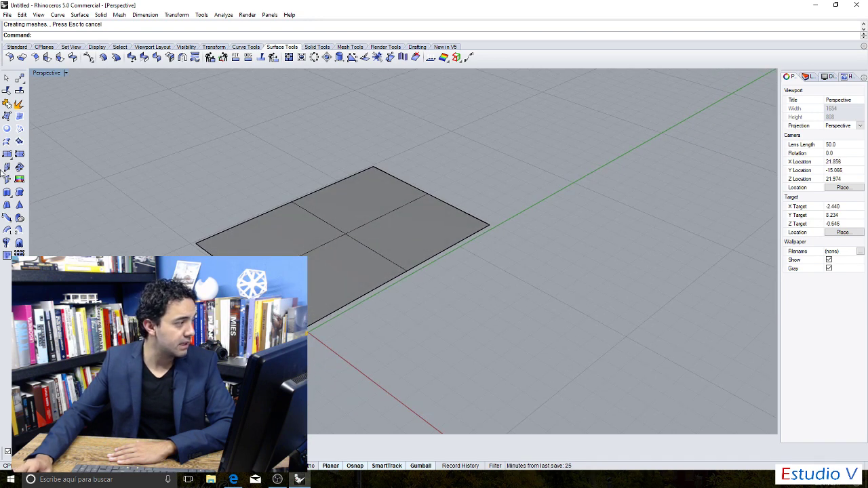
left_click(17, 47)
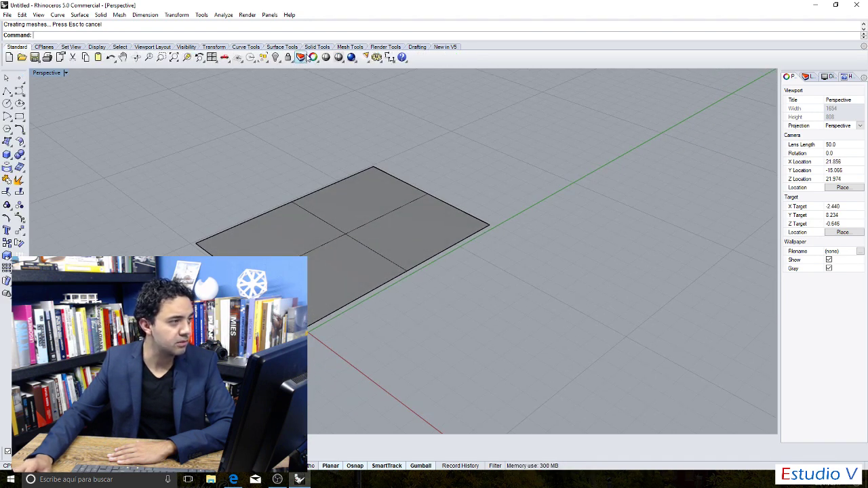
left_click(19, 217)
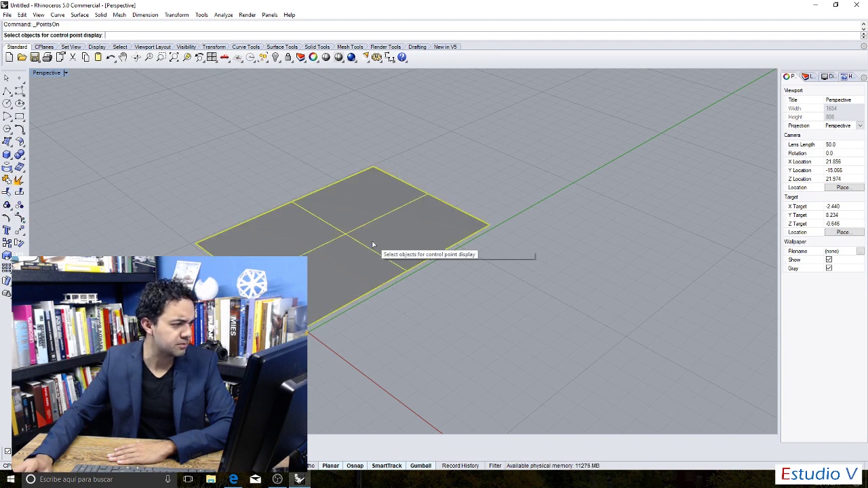
left_click(418, 258)
right_click_drag(414, 236, 418, 244)
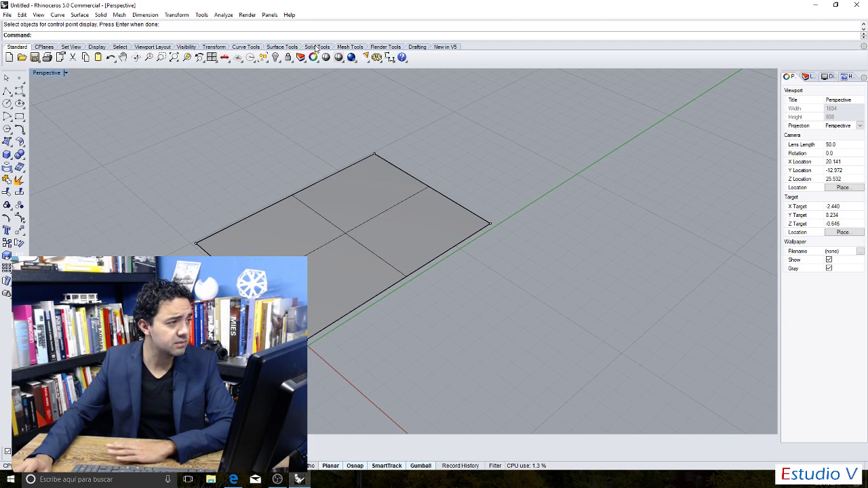
Rebuild the plane with a point count of 10 in U and V and degree 3 in both directions, deleting the input.
left_click(283, 47)
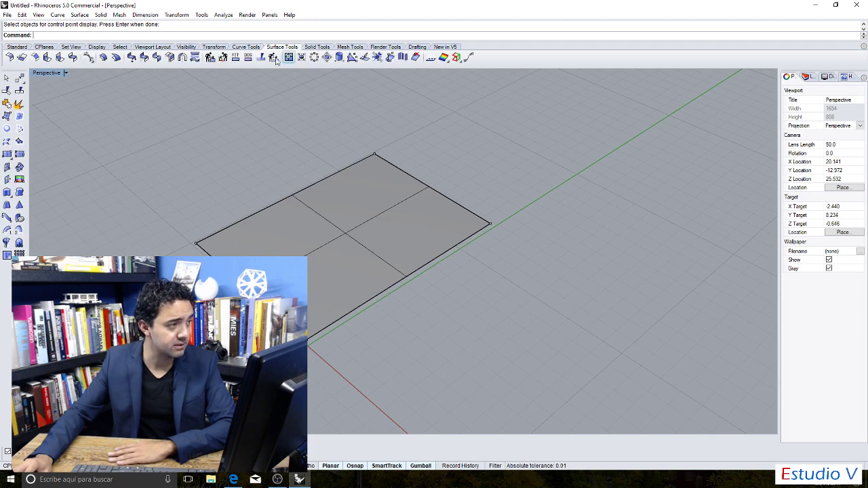
left_click(210, 59)
left_click(407, 241)
key("Return")
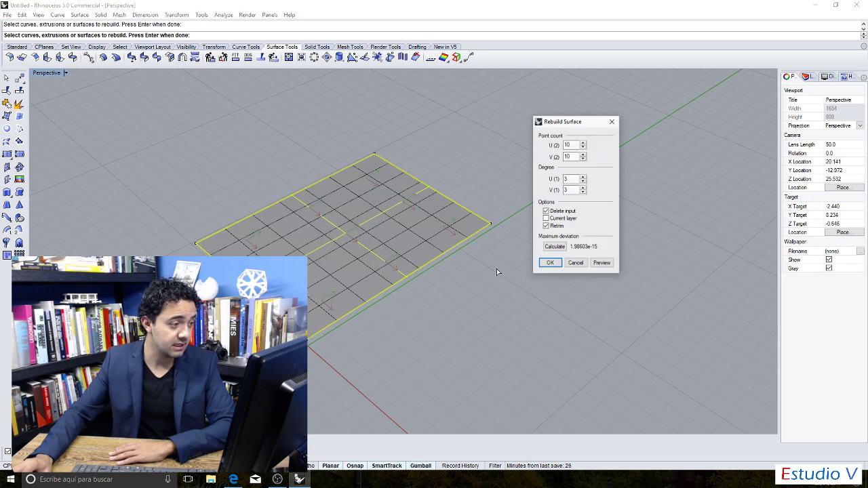
left_click(550, 263)
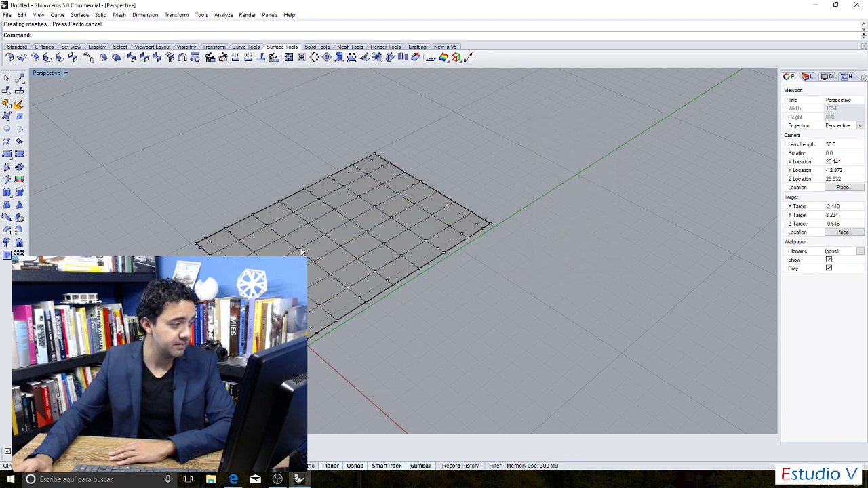
Pull three well-separated interior control points of the rebuilt plane down along the Z axis to form three deep dents.
right_click_drag(302, 253, 291, 271)
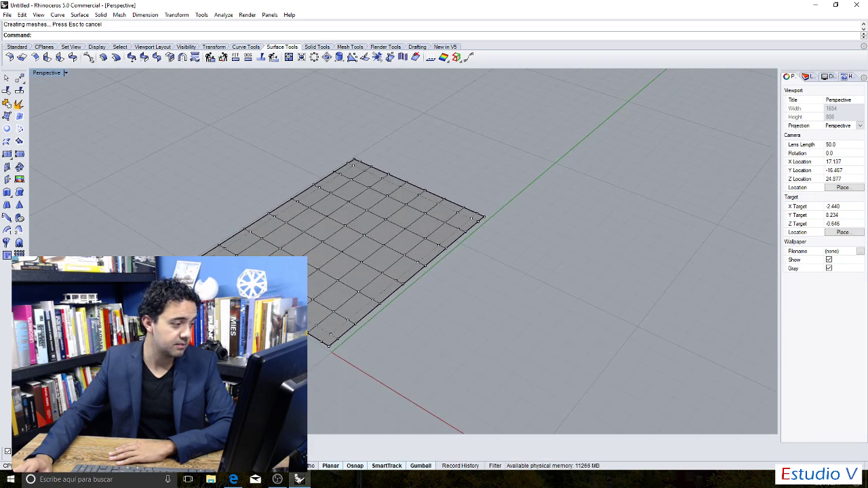
left_click_drag(251, 240, 308, 359)
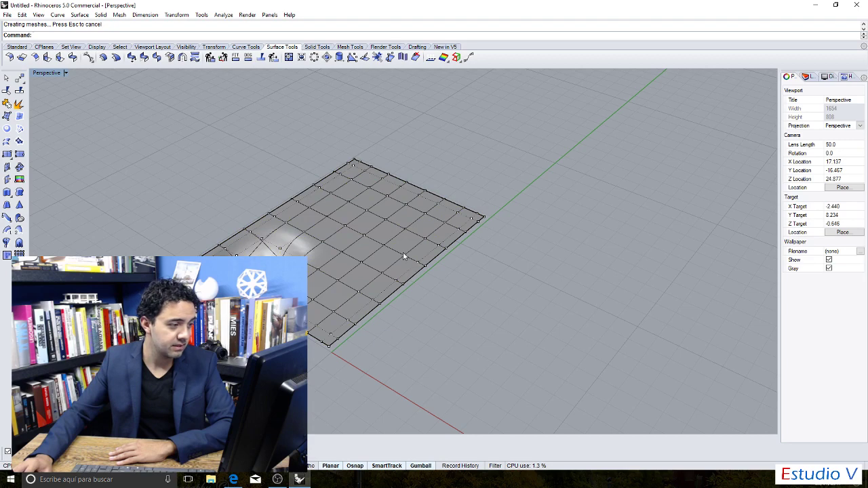
left_click(385, 267)
left_click_drag(405, 232, 404, 349)
left_click(353, 182)
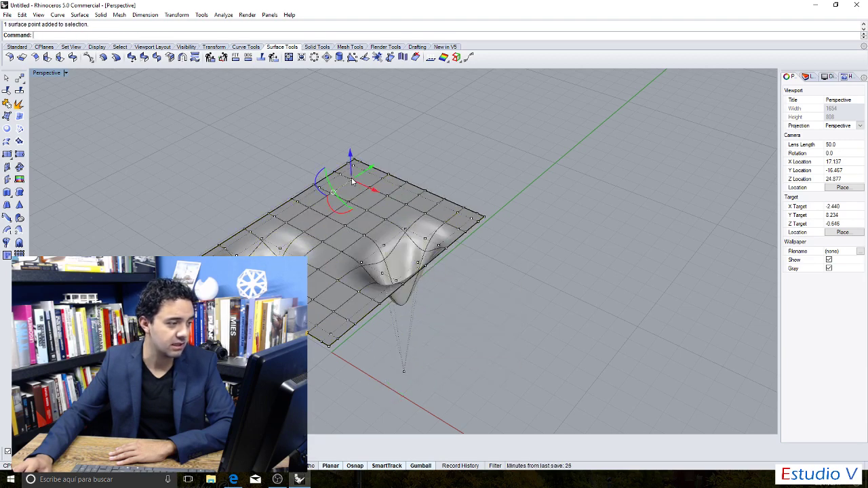
left_click_drag(350, 155, 357, 302)
Inspect the three dents from the side and from below, and hide the surface's control points.
right_click_drag(488, 302, 494, 274)
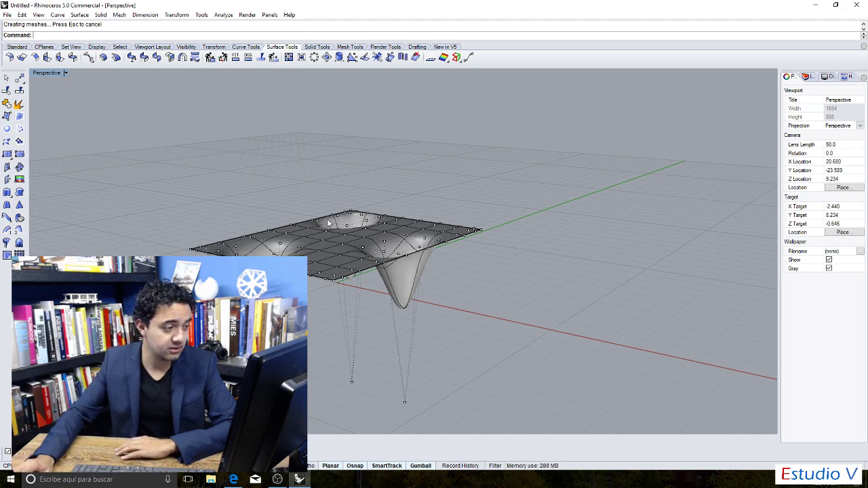
right_click_drag(329, 222, 417, 234)
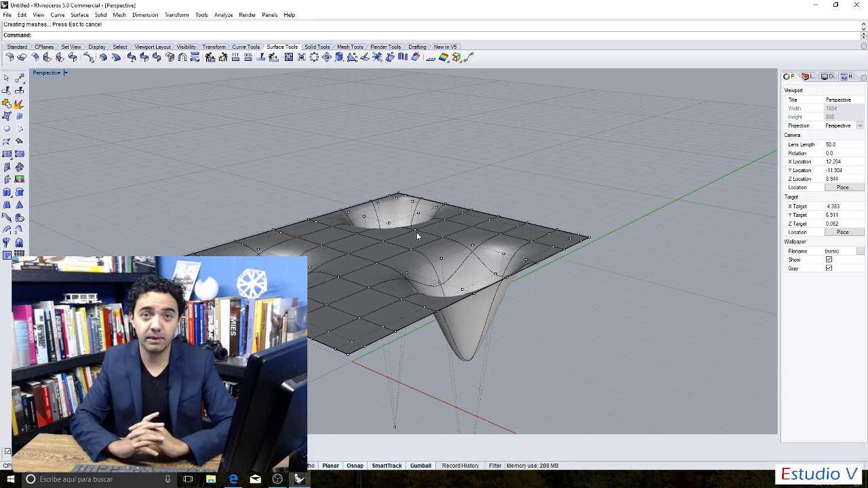
right_click_drag(416, 232, 578, 312)
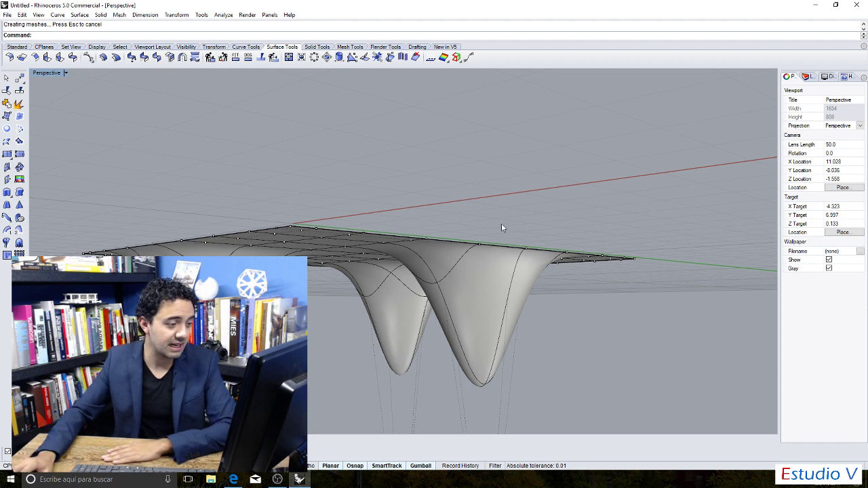
right_click_drag(501, 223, 476, 212)
right_click_drag(415, 272, 413, 255, "shift")
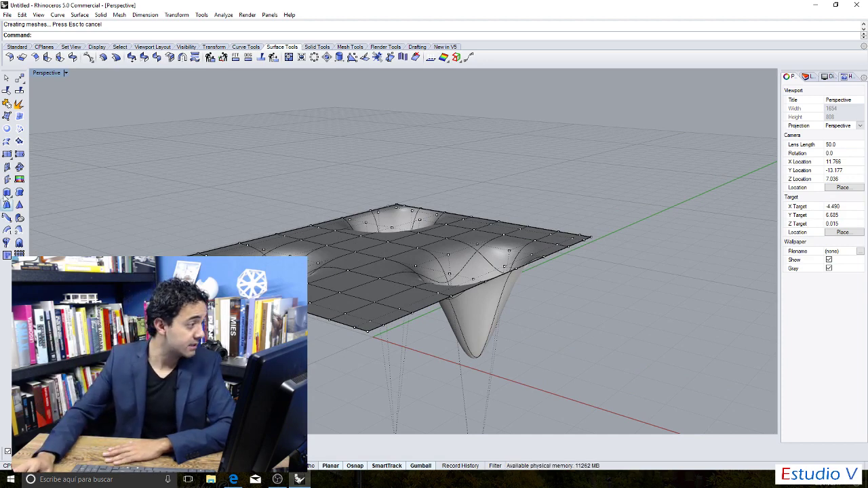
left_click(11, 49)
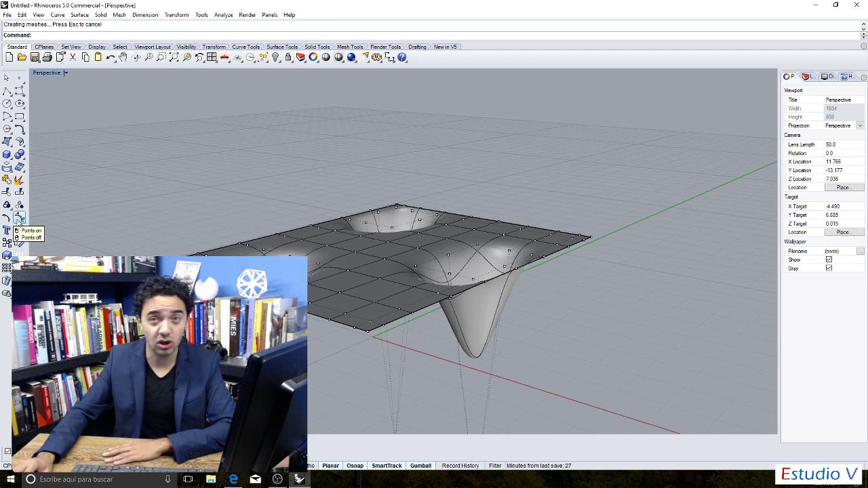
left_click(6, 79)
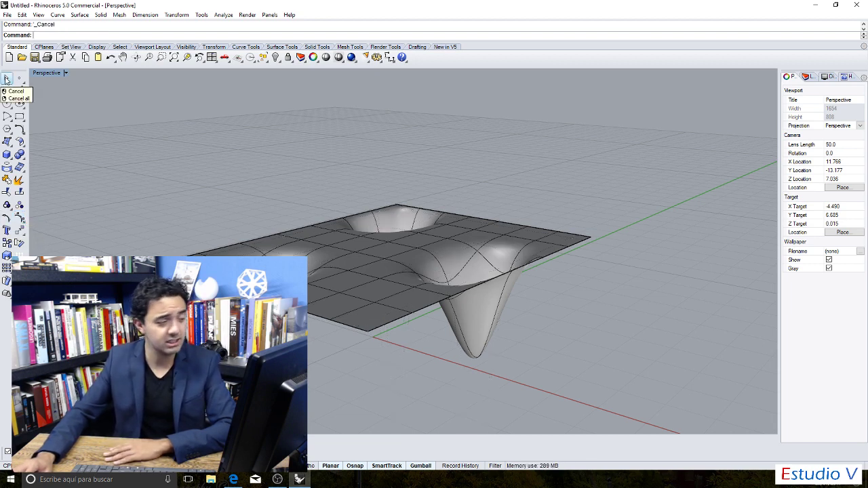
Raise the whole dented surface along the Z axis until its dents stand near ground level, and deselect it.
left_click(341, 254)
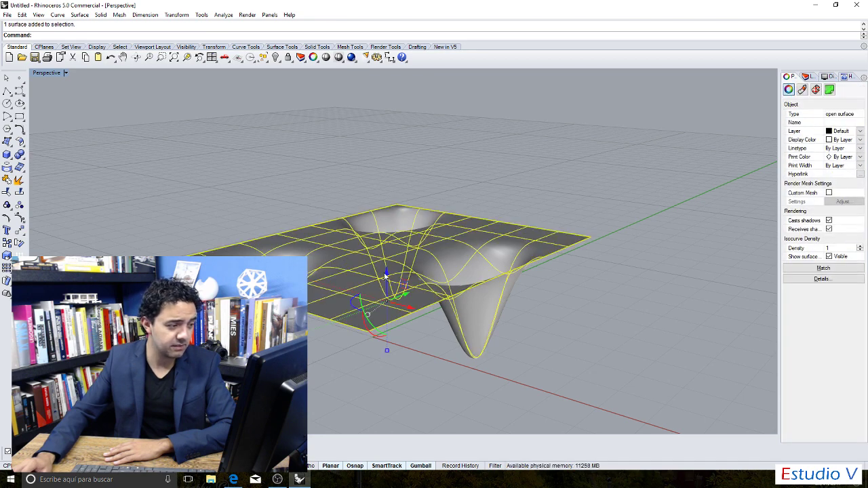
right_click_drag(406, 265, 406, 242)
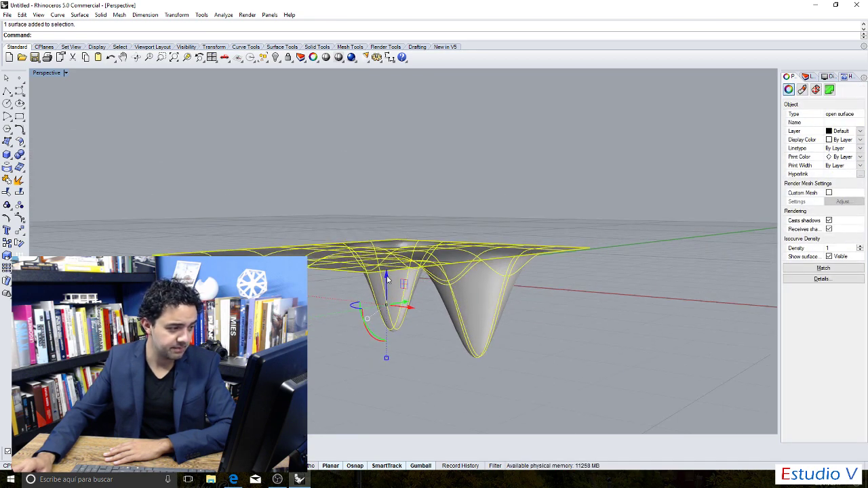
left_click_drag(387, 280, 387, 215)
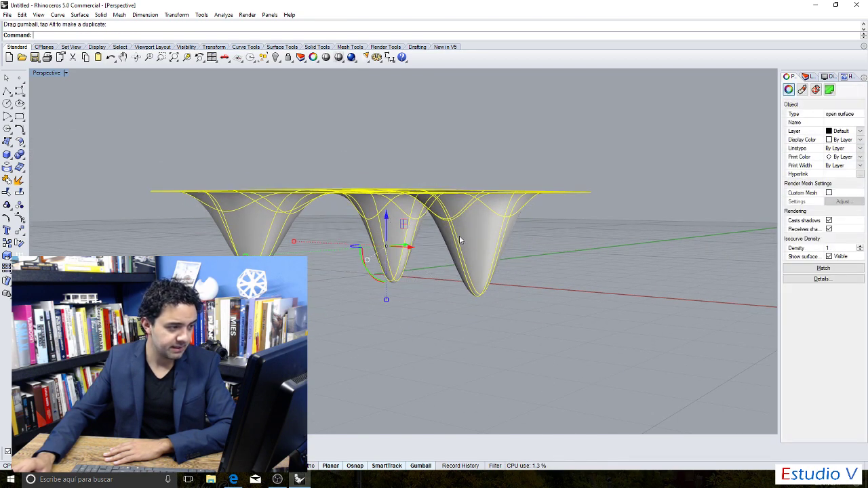
right_click_drag(459, 237, 512, 263)
left_click(509, 119)
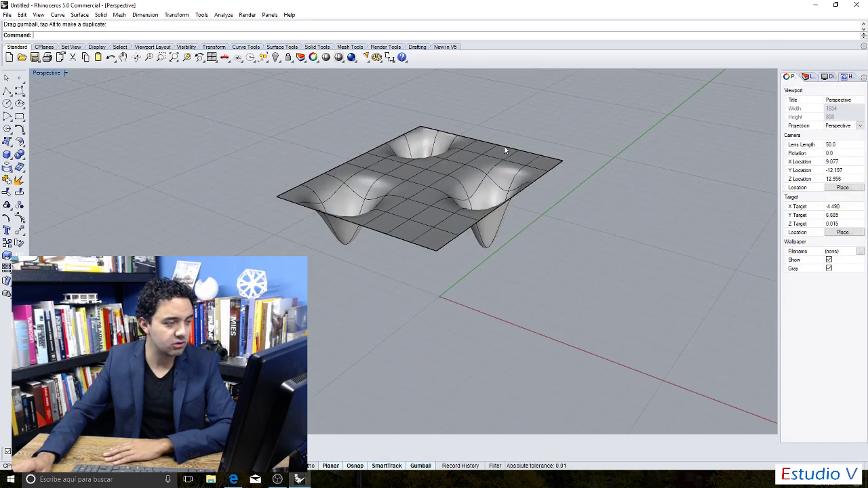
Draw a larger corner-to-corner ground plane in the Perspective viewport that extends beyond the dented surface on all sides.
right_click_drag(503, 145, 519, 170)
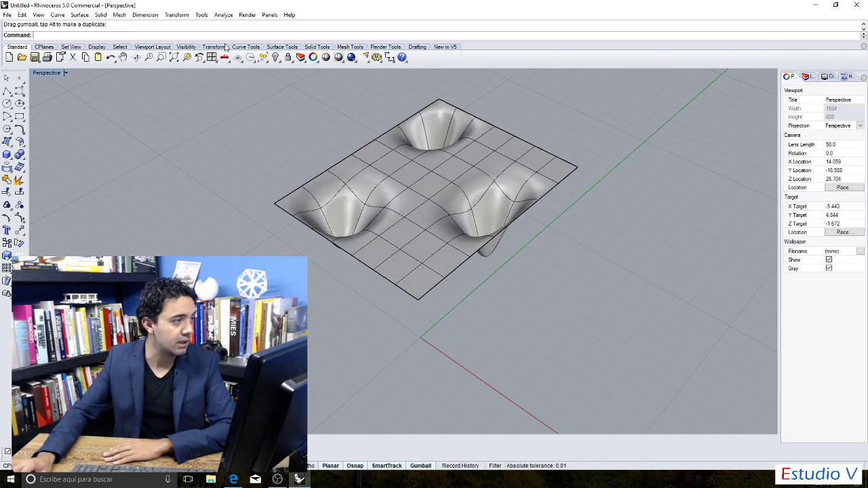
left_click(279, 47)
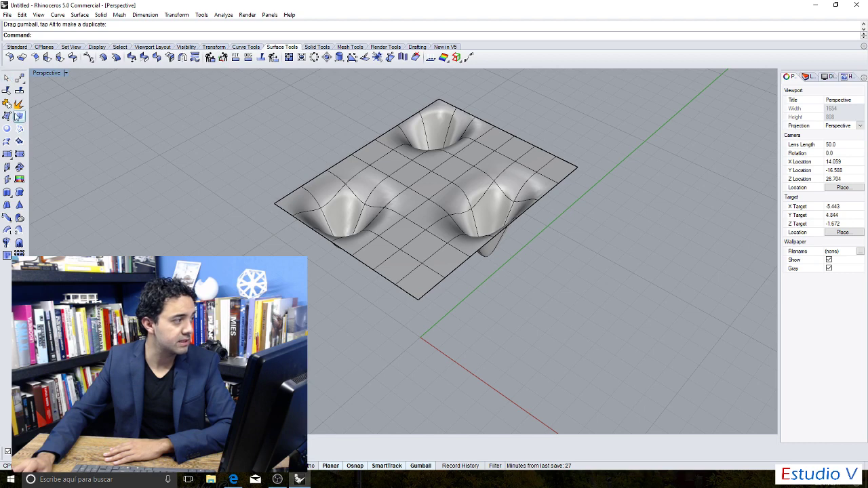
left_click(7, 154)
scroll(326, 190, "down", 5)
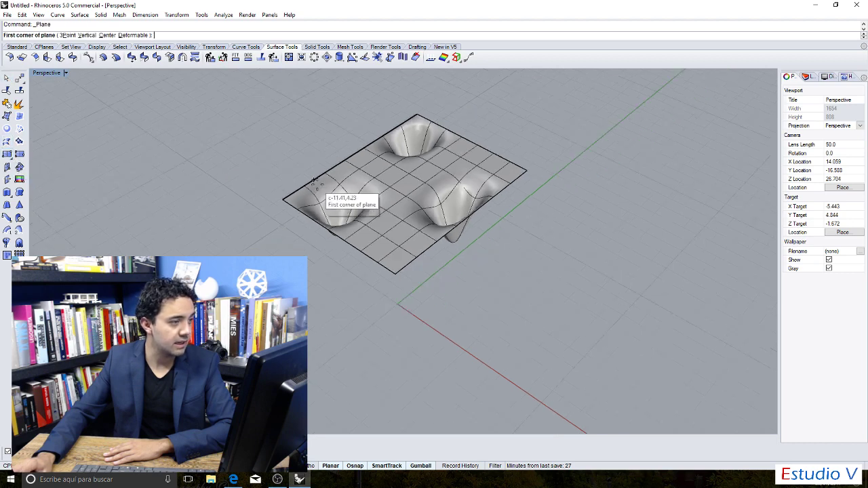
left_click(392, 89)
left_click(381, 348)
scroll(434, 247, "up", 3)
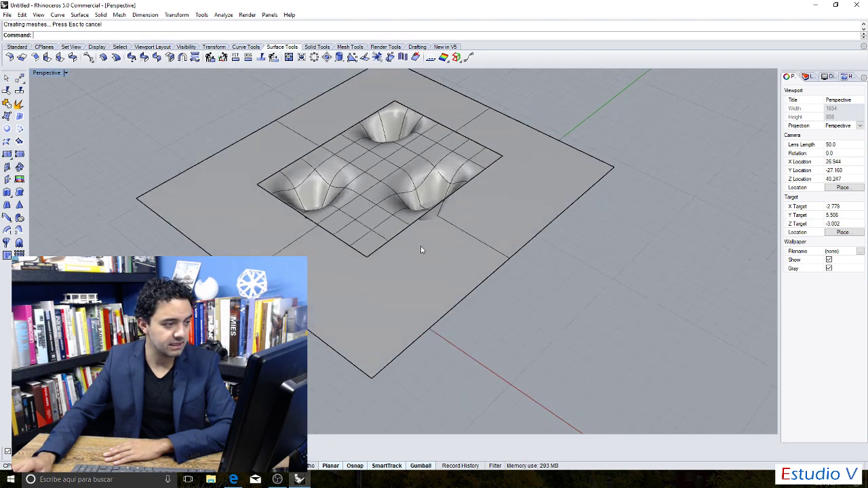
Lower the dented surface slightly along the Z axis so its three legs sink into the ground plane, and deselect it.
right_click_drag(442, 249, 389, 173)
left_click(390, 173)
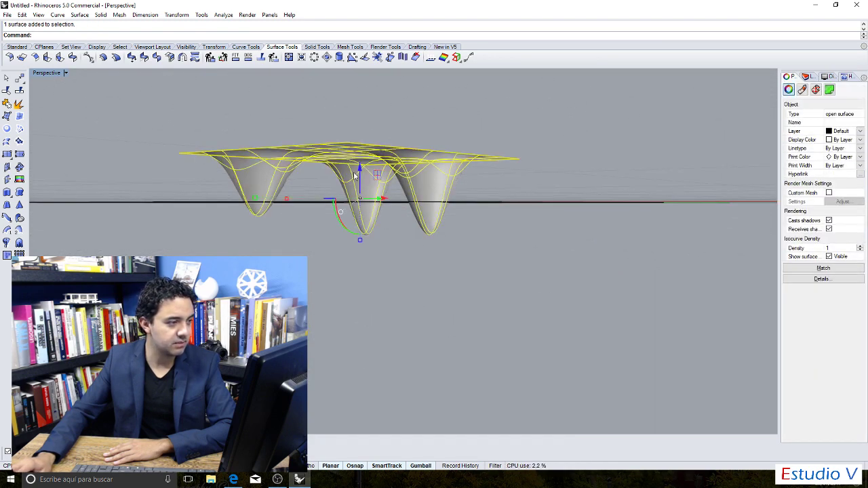
left_click_drag(357, 162, 360, 173)
right_click_drag(360, 173, 519, 145)
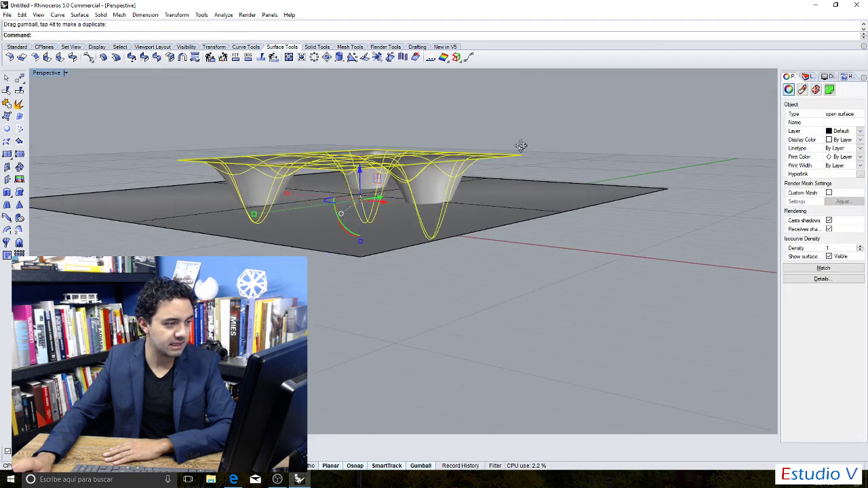
left_click(548, 132)
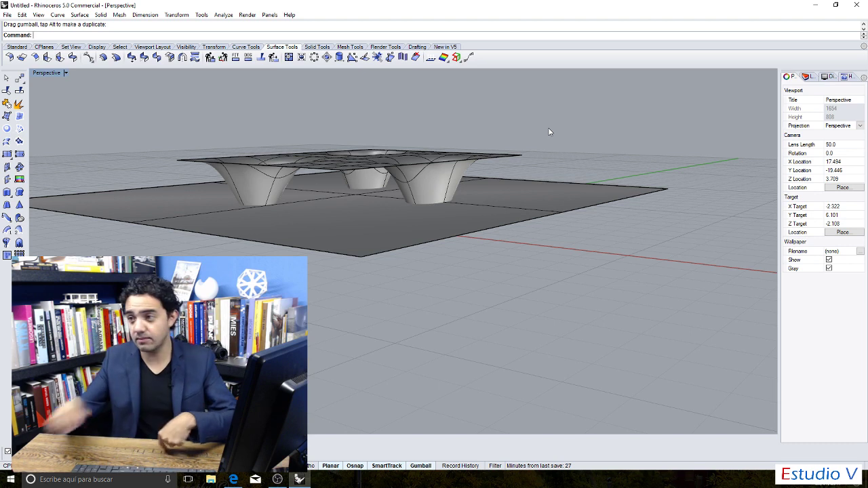
key("alt+Tab")
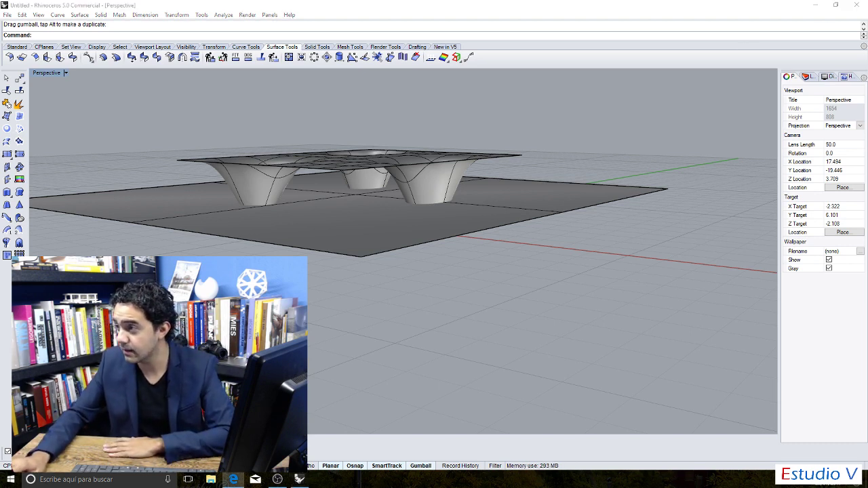
key("alt+Tab")
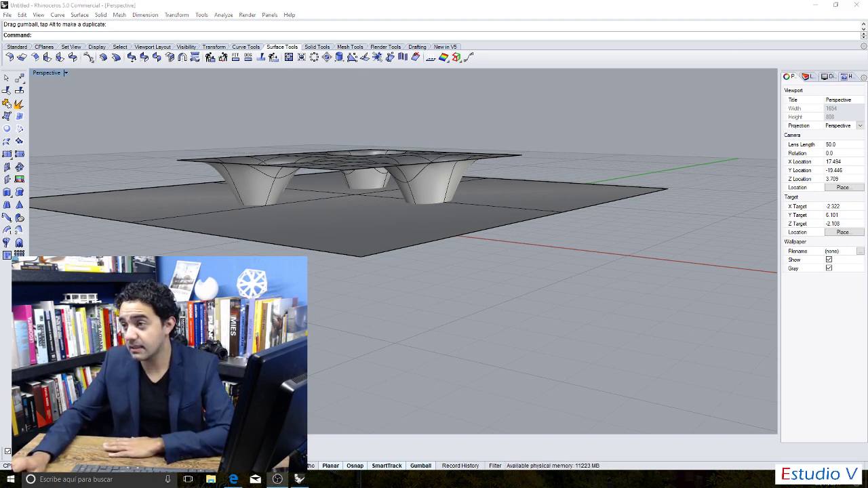
key("alt+Tab")
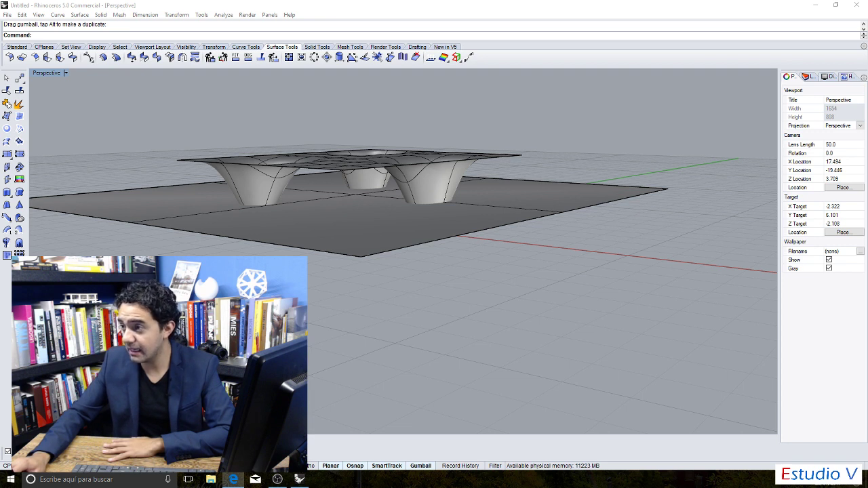
key("alt+Tab")
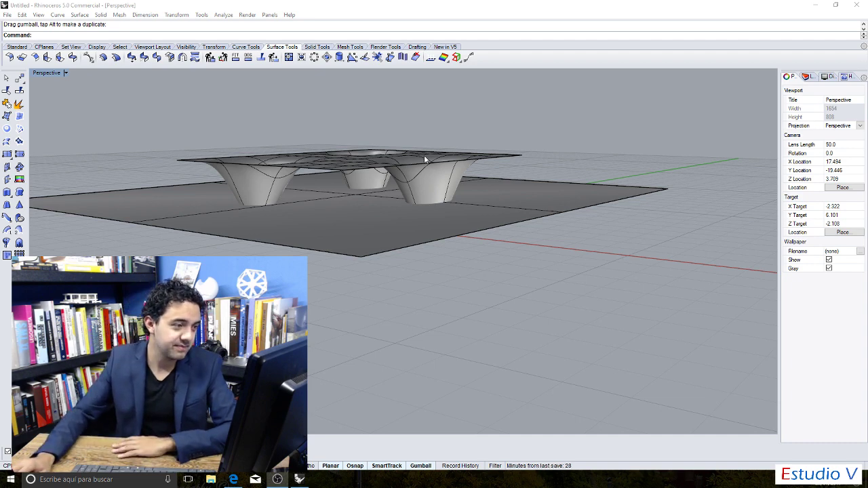
Select the dented surface and toggle the Gumball off and back on.
right_click_drag(427, 159, 432, 194)
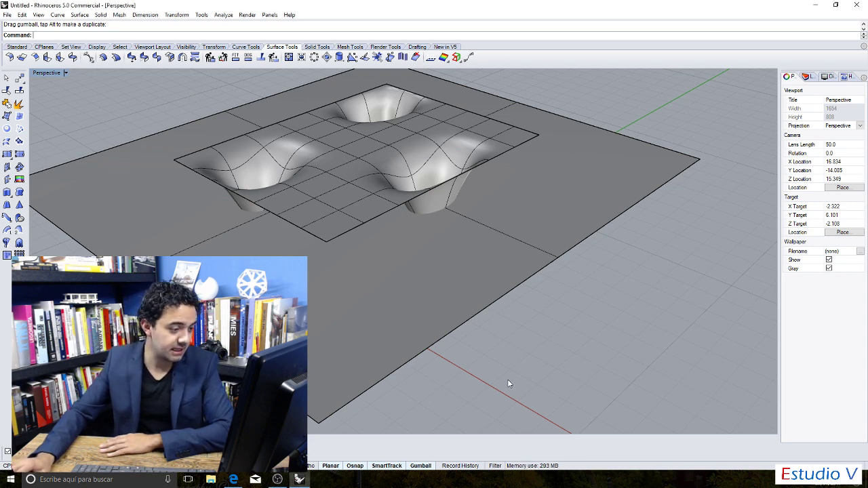
left_click(337, 208)
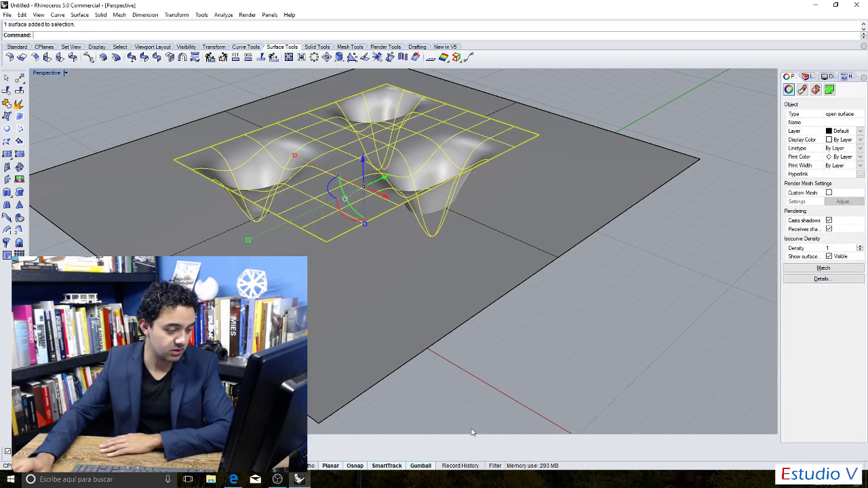
left_click(415, 466)
left_click(417, 466)
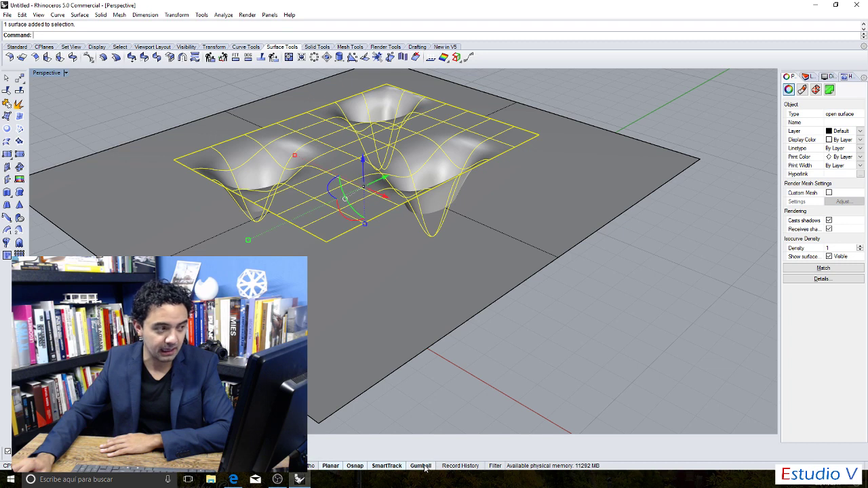
Toggle the Gumball off and on repeatedly, leave it on, and deselect the dented surface.
left_click(420, 467)
left_click(424, 467)
left_click(425, 468)
left_click(424, 468)
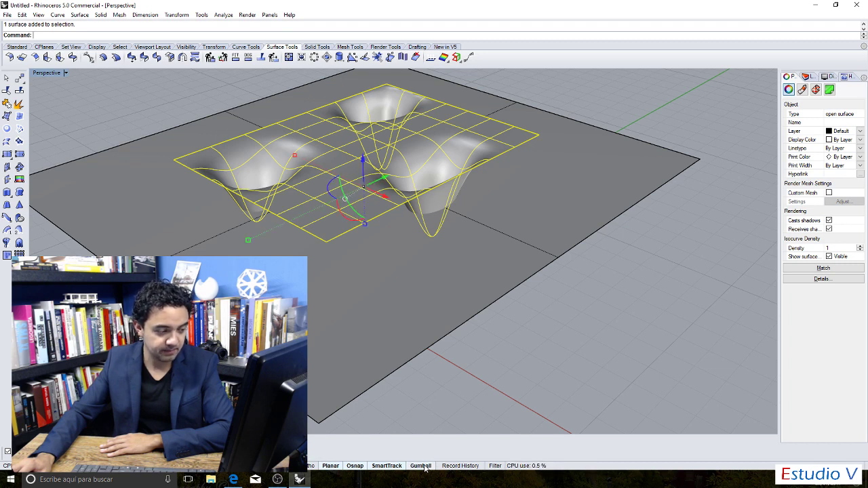
left_click(423, 467)
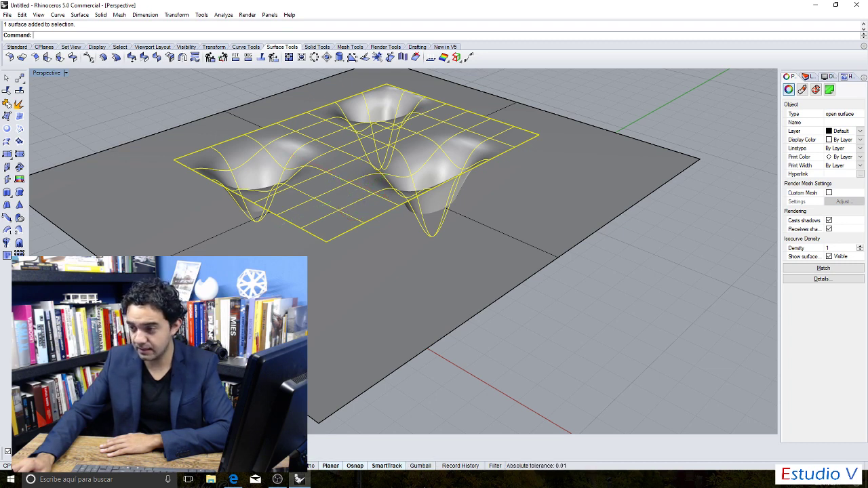
left_click(421, 478)
left_click(421, 471)
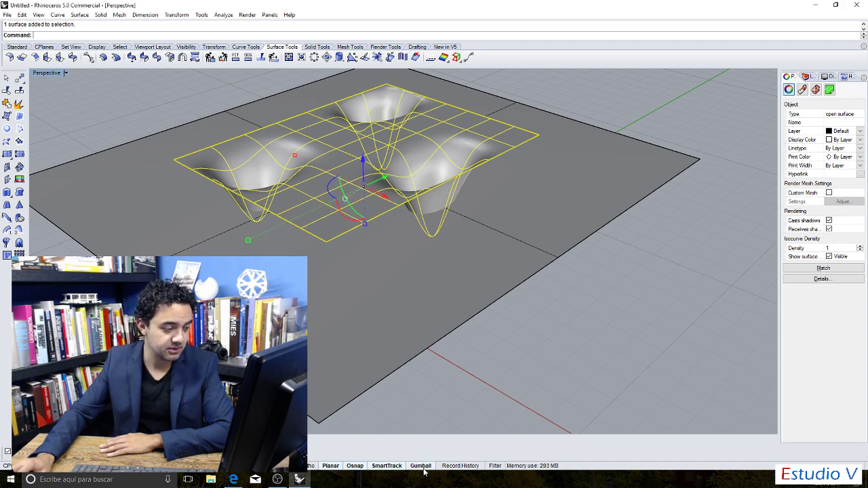
left_click(459, 417)
left_click(353, 160)
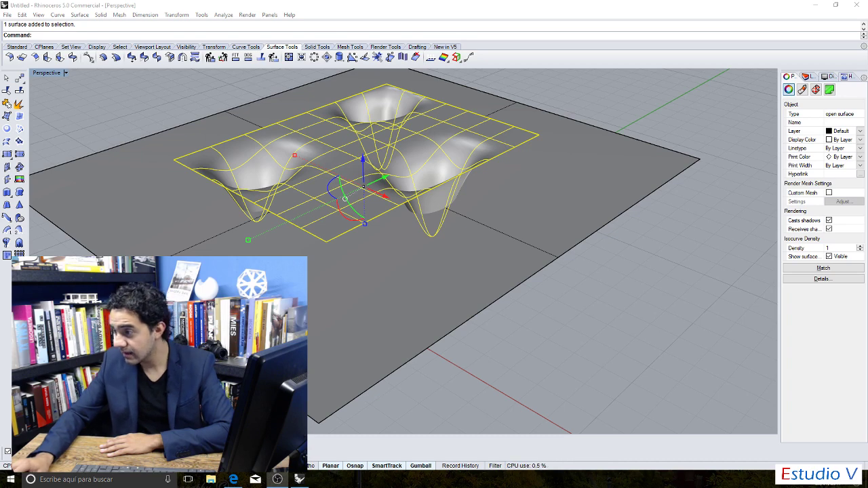
left_click(639, 287)
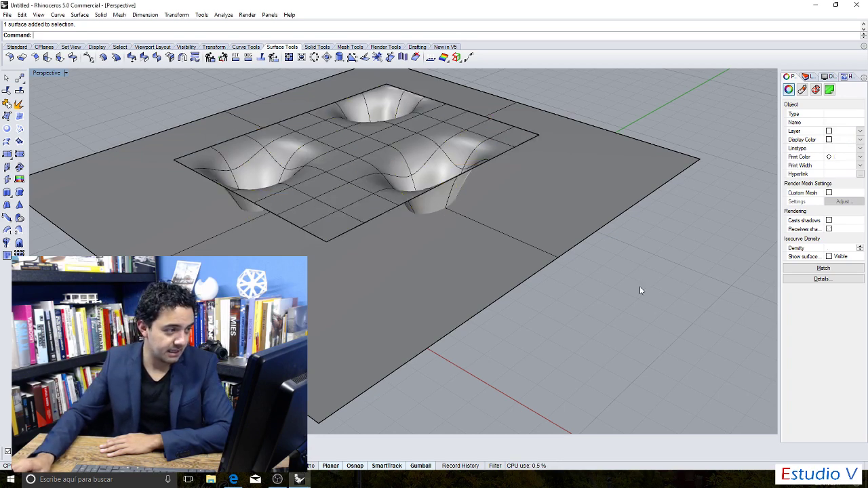
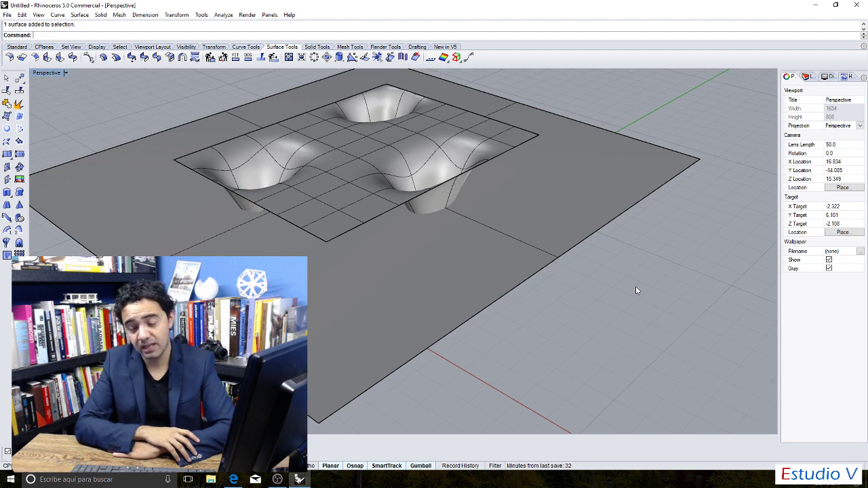
Trim away the three leg tips below the ground plane, using the plane as the cutting object.
right_click_drag(627, 270, 586, 191)
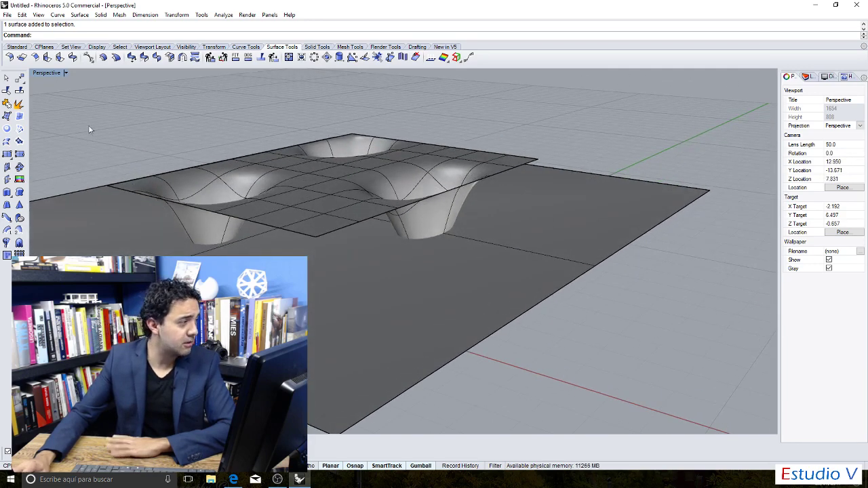
left_click(6, 92)
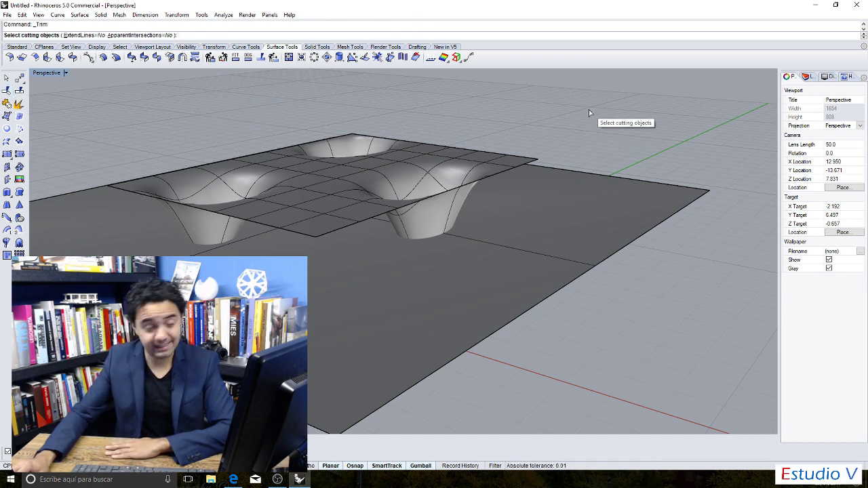
left_click(564, 213)
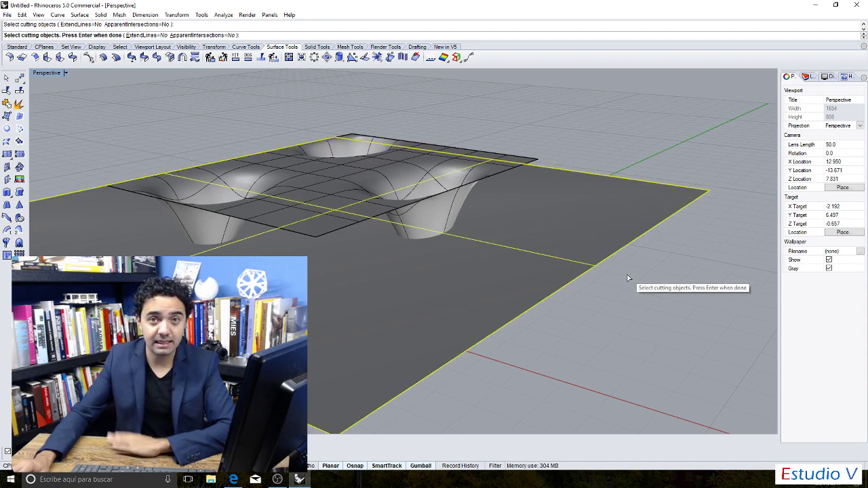
key("Return")
mouse_move(630, 290)
right_mouse_down()
mouse_move(624, 310)
mouse_move(619, 269)
mouse_move(626, 275)
right_mouse_up()
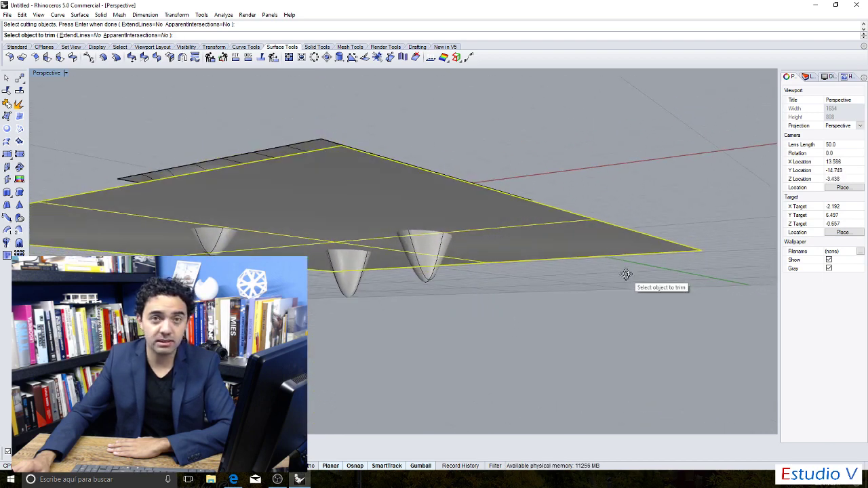
left_click(211, 246)
left_click(345, 275)
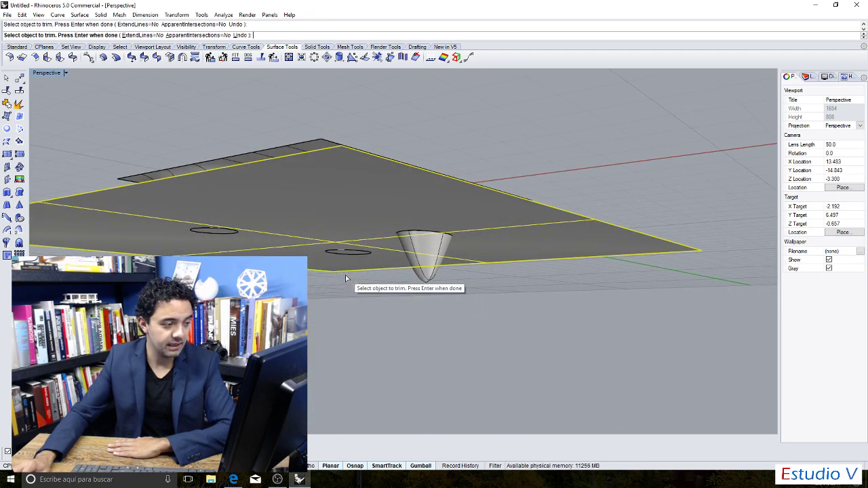
left_click(428, 270)
right_click_drag(464, 231, 558, 147)
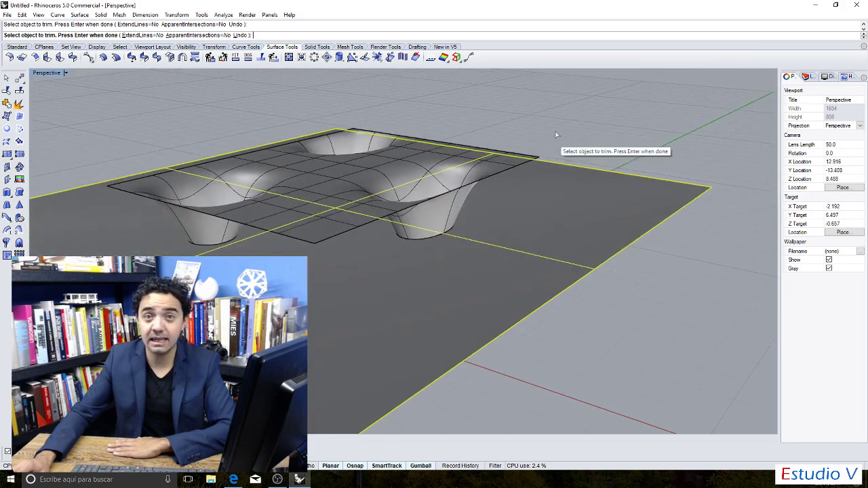
key("Return")
Delete the ground plane beneath the trimmed canopy.
left_click(572, 186)
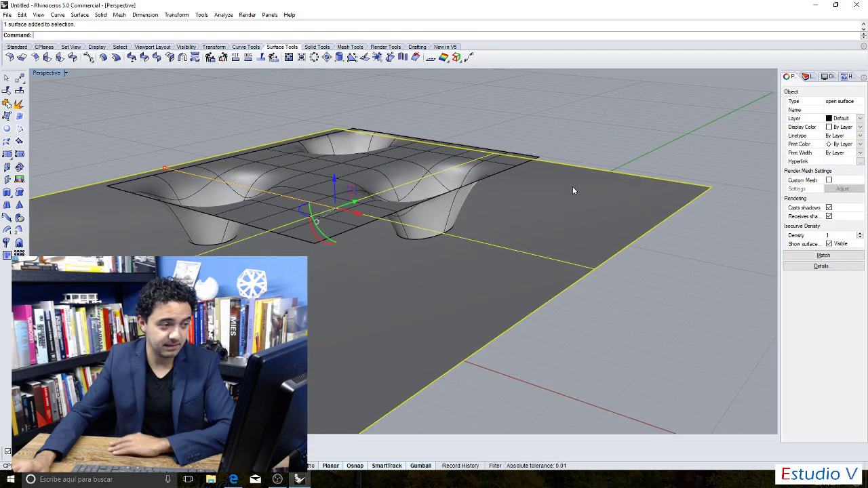
key("Delete")
right_click_drag(572, 186, 486, 228)
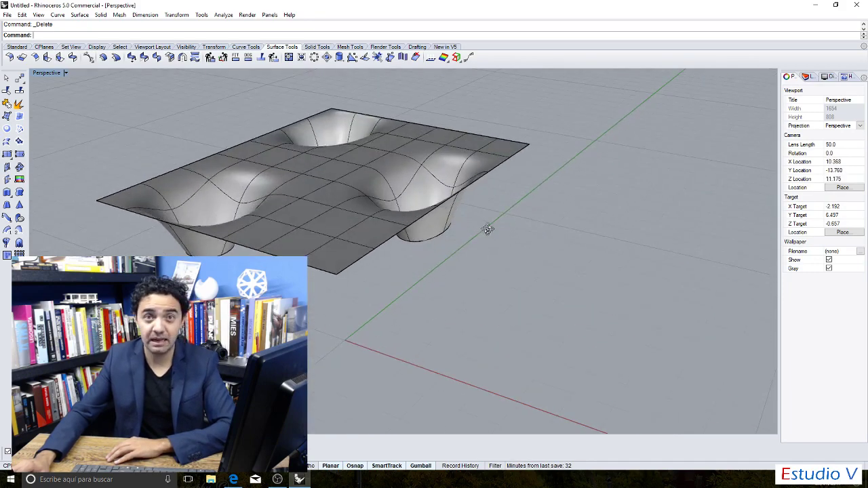
Undo the ground plane's deletion and the leg trim, and deselect both surfaces.
key("ctrl+z")
key("ctrl+z")
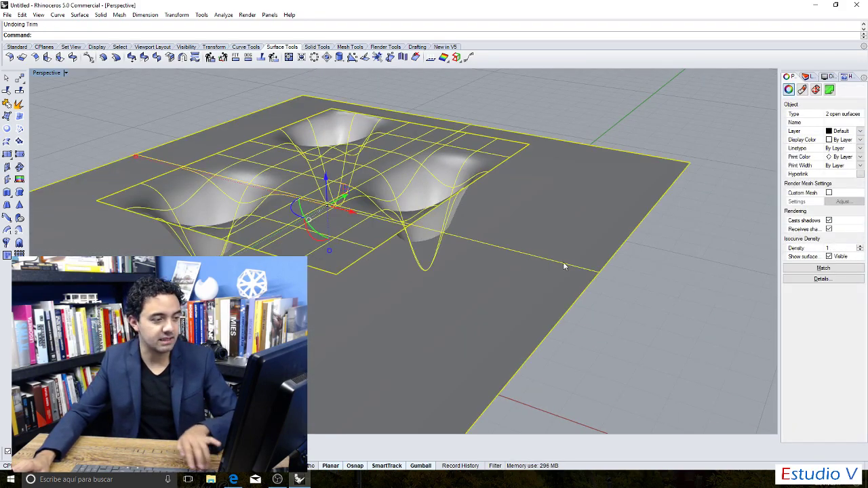
right_click_drag(562, 264, 56, 112)
key("Escape")
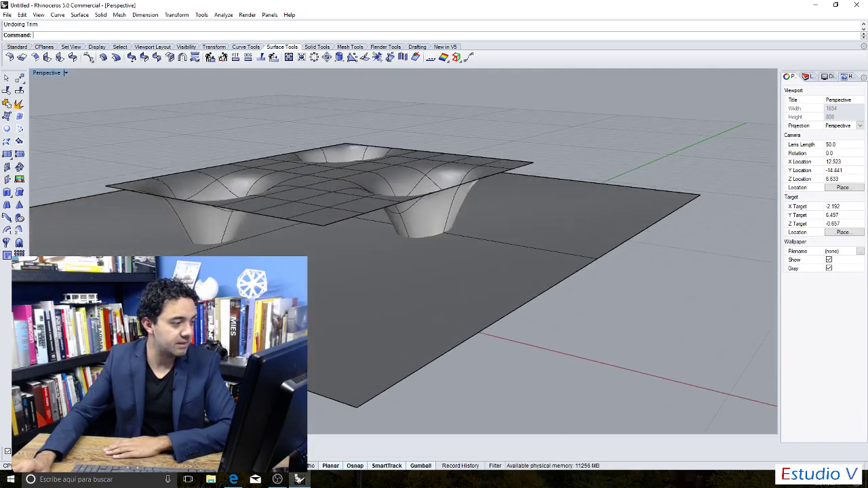
Cut the three legs off at ground level by trimming the dented surface with the ground plane.
left_click(9, 91)
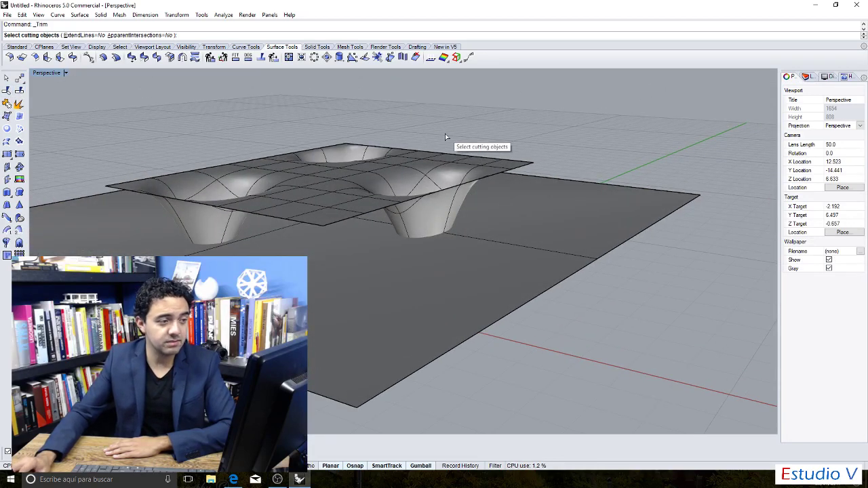
right_click_drag(589, 128, 591, 178)
left_click(581, 192)
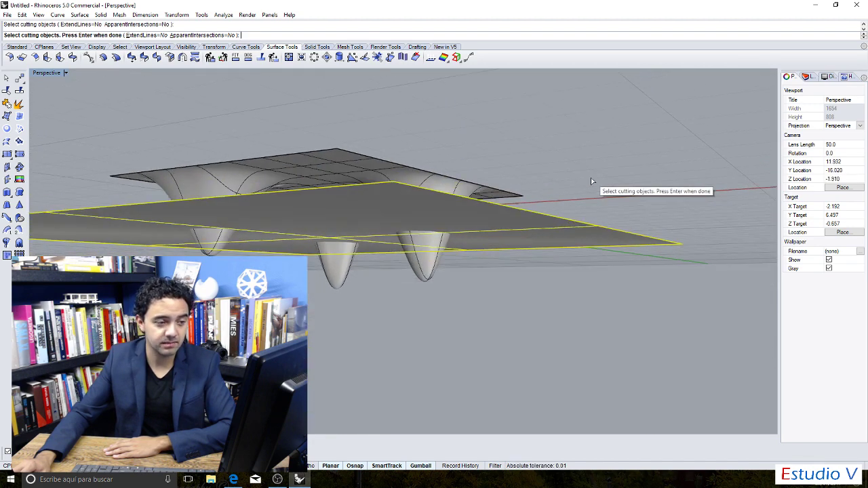
right_click(614, 149)
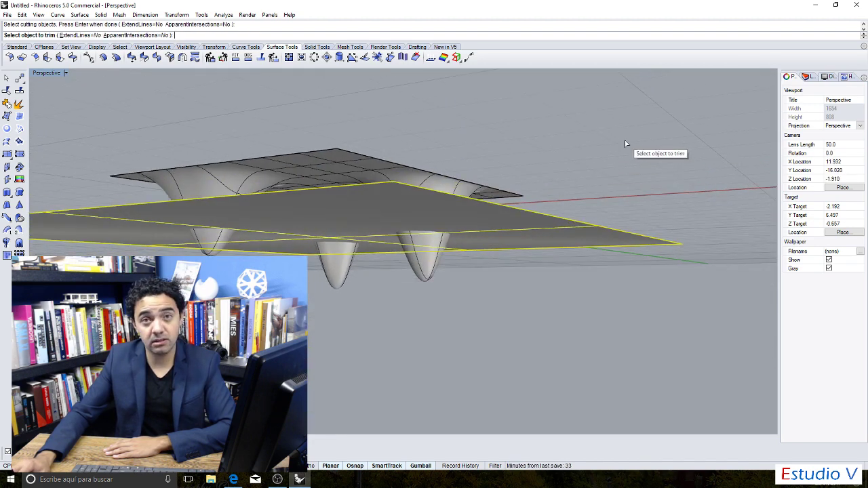
left_click(217, 242)
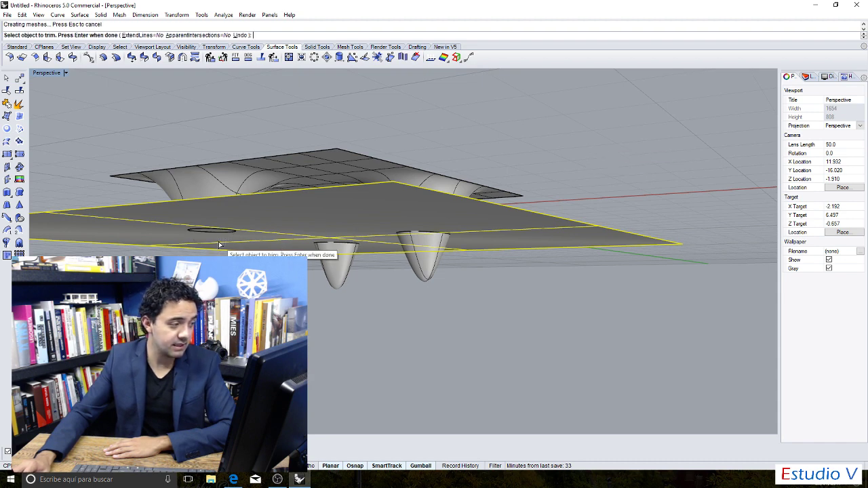
left_click(348, 269)
left_click(430, 260)
mouse_move(536, 154)
right_mouse_down()
mouse_move(544, 130)
mouse_move(539, 152)
right_mouse_up()
right_click(551, 130)
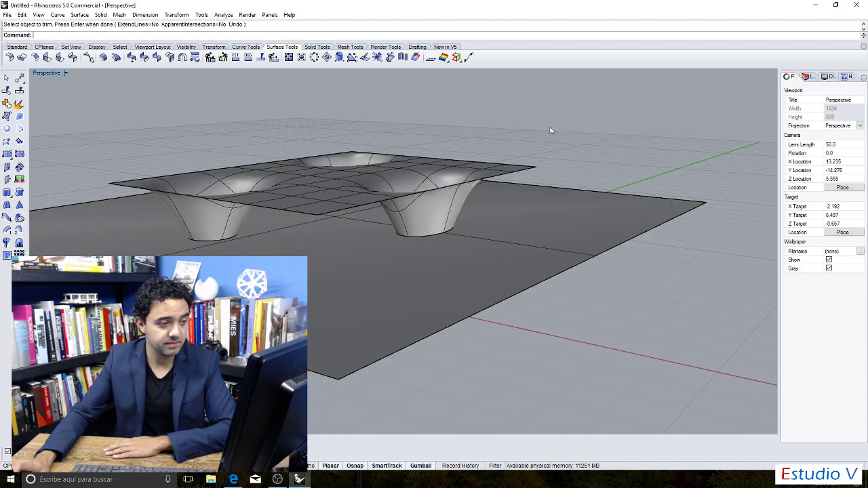
Remove the ground plane from under the three-legged canopy.
left_click(559, 209)
key("Delete")
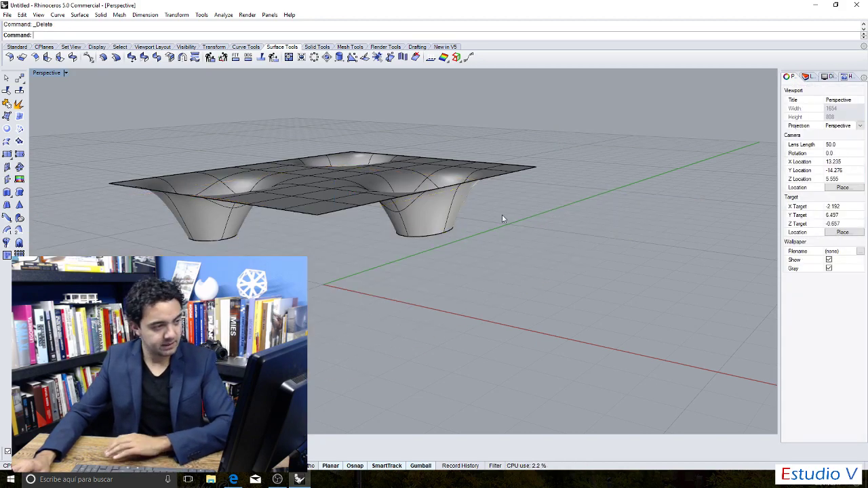
mouse_move(502, 214)
right_mouse_down()
mouse_move(490, 138)
mouse_move(513, 242)
mouse_move(506, 264)
mouse_move(466, 233)
mouse_move(502, 170)
mouse_move(490, 139)
mouse_move(513, 212)
right_mouse_up()
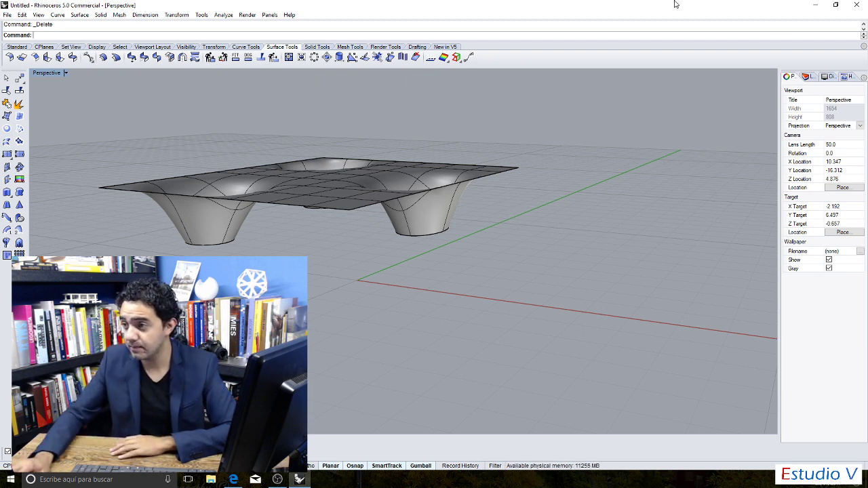
right_click_drag(488, 162, 485, 201)
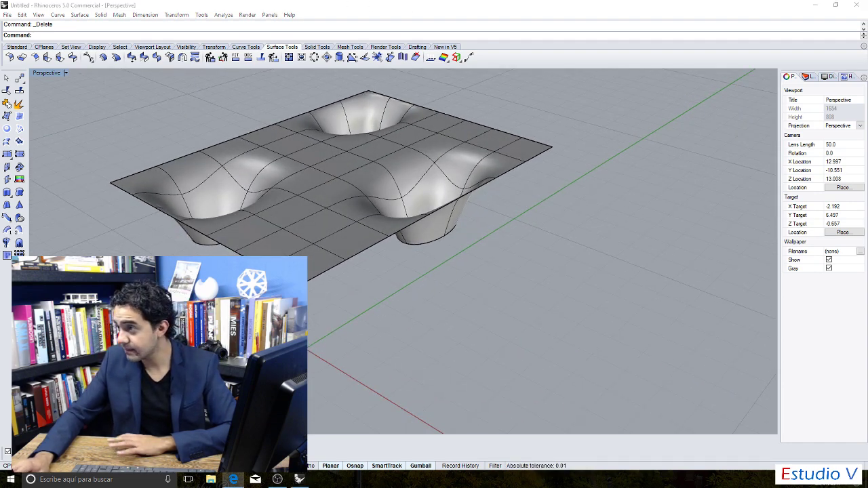
left_click(277, 479)
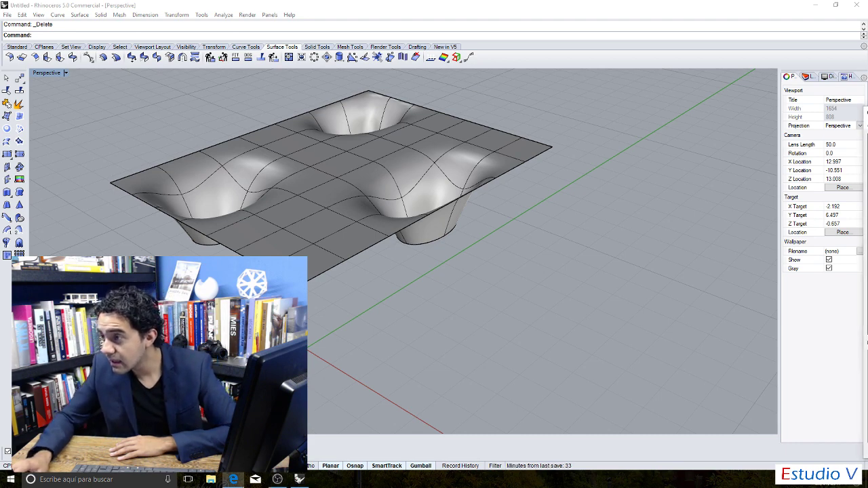
key("alt+Tab")
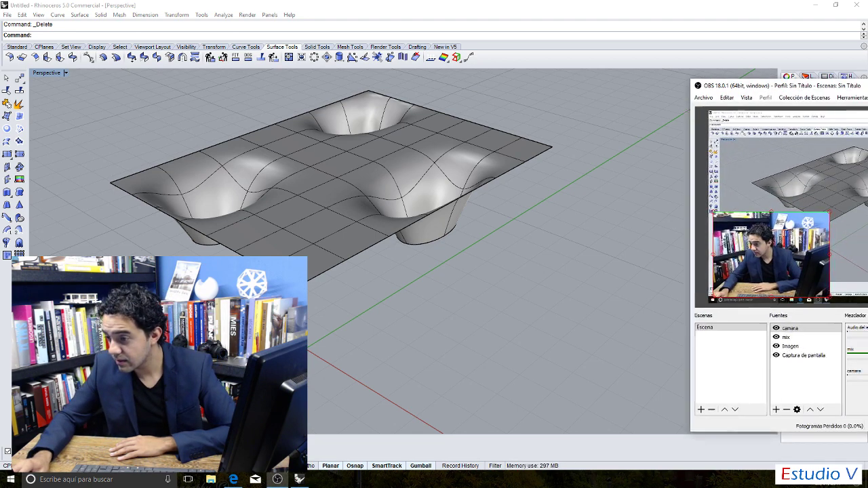
key("alt+Tab")
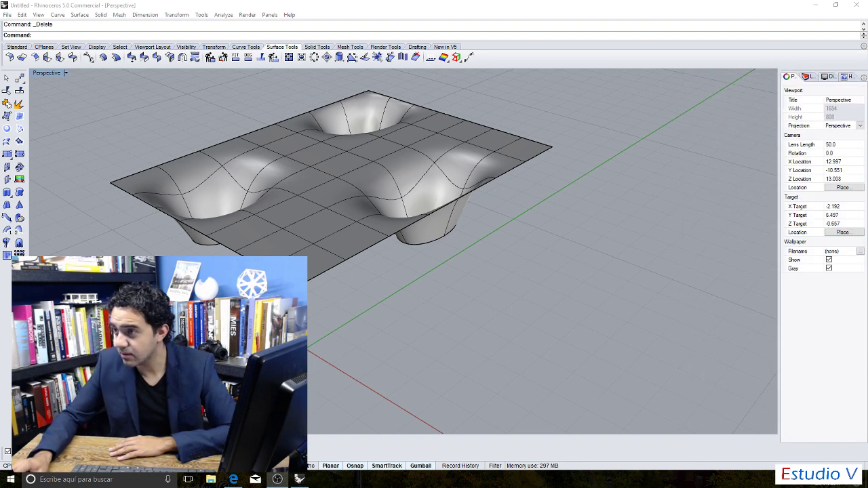
key("alt+Tab")
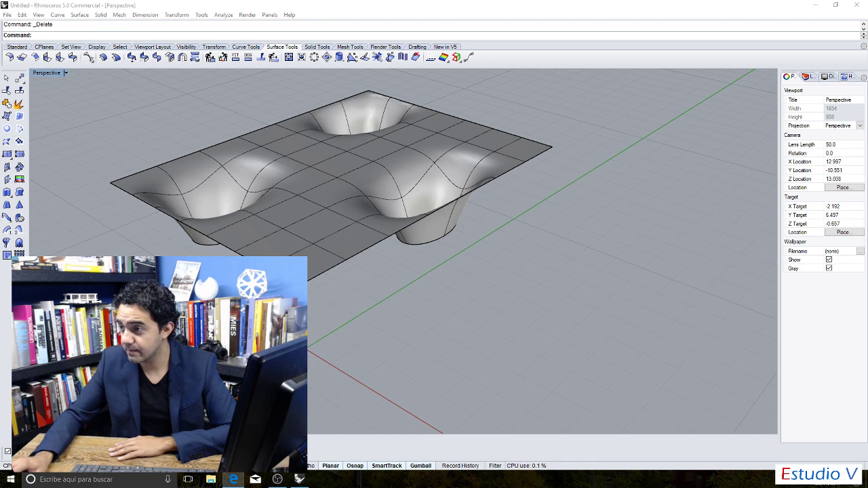
key("alt+Tab")
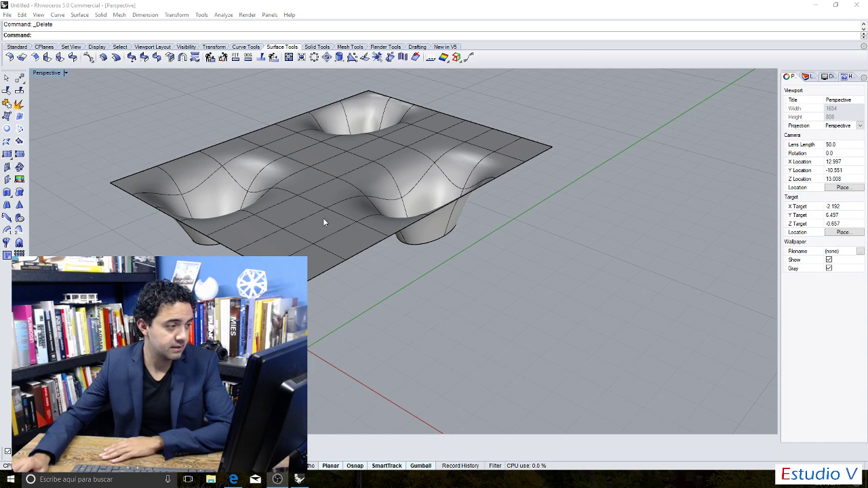
Turn on the control points of the trimmed canopy surface.
right_click_drag(323, 221, 336, 239)
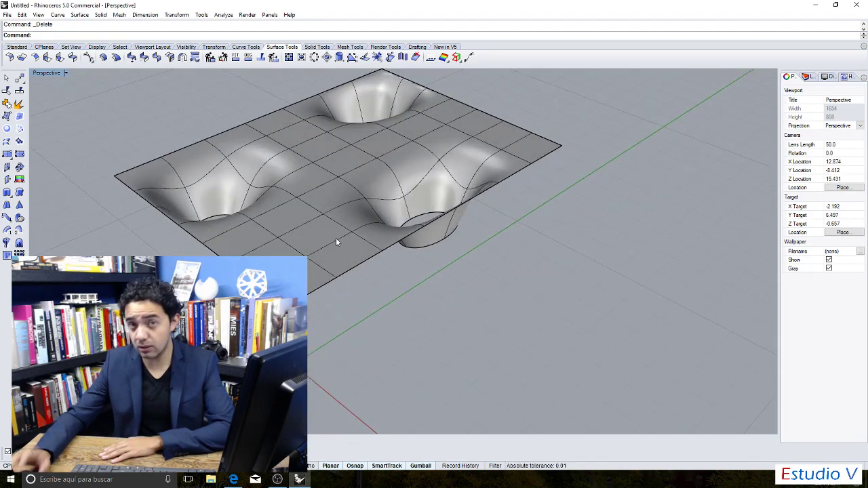
scroll(325, 196, "up", 3)
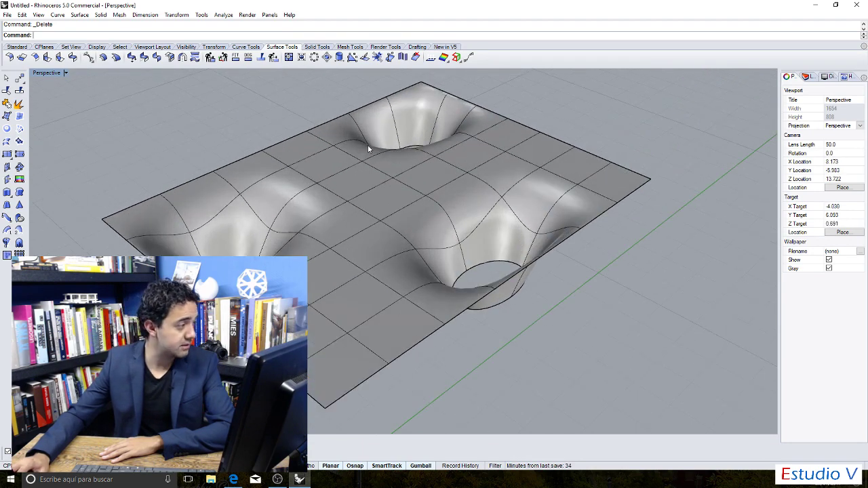
left_click(17, 46)
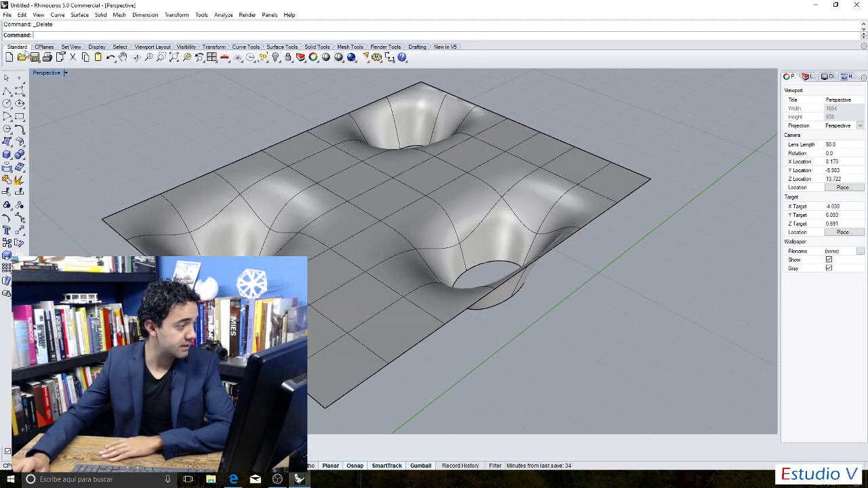
left_click(16, 214)
left_click(386, 262)
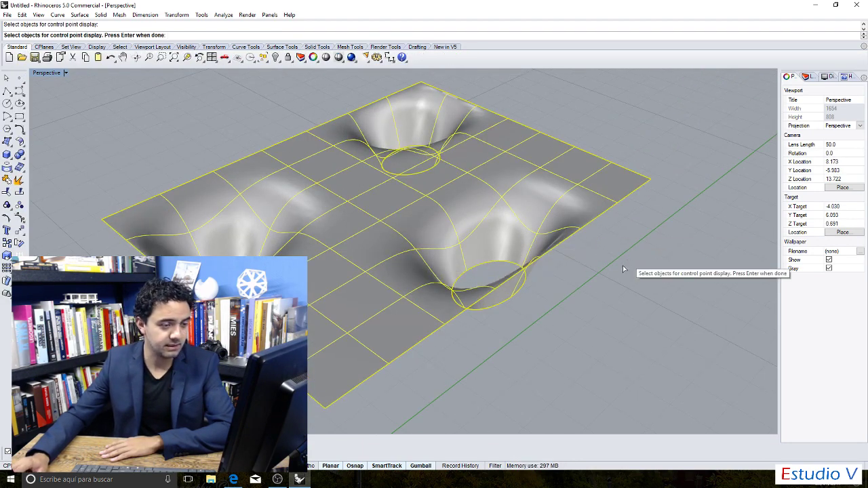
key("Return")
right_click_drag(543, 278, 396, 266)
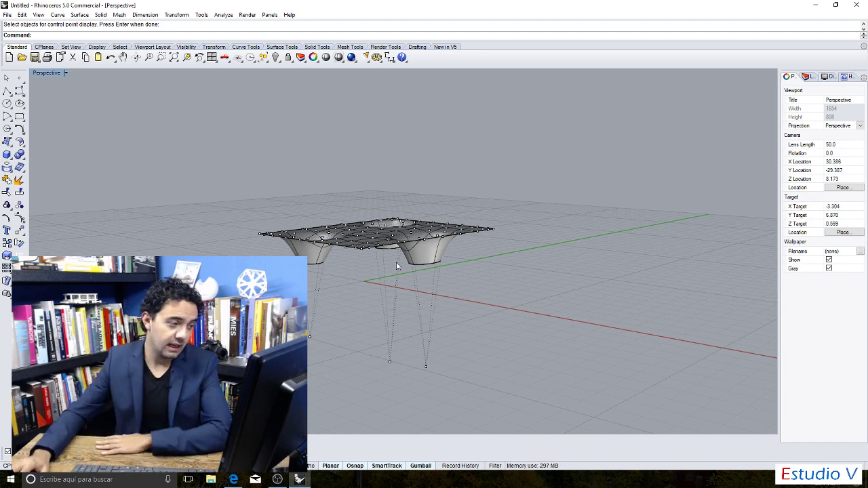
scroll(406, 268, "up", 4)
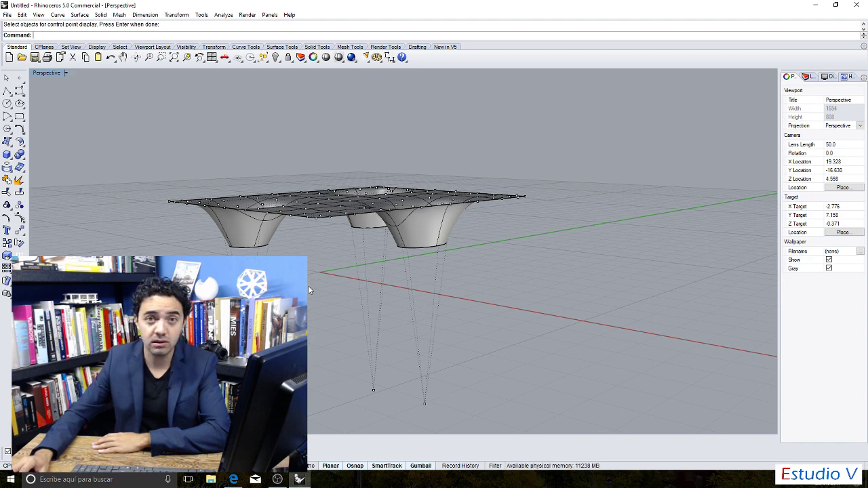
Try to shrink the trimmed canopy surface's underlying surface to its trimmed boundaries.
right_click_drag(308, 285, 285, 339)
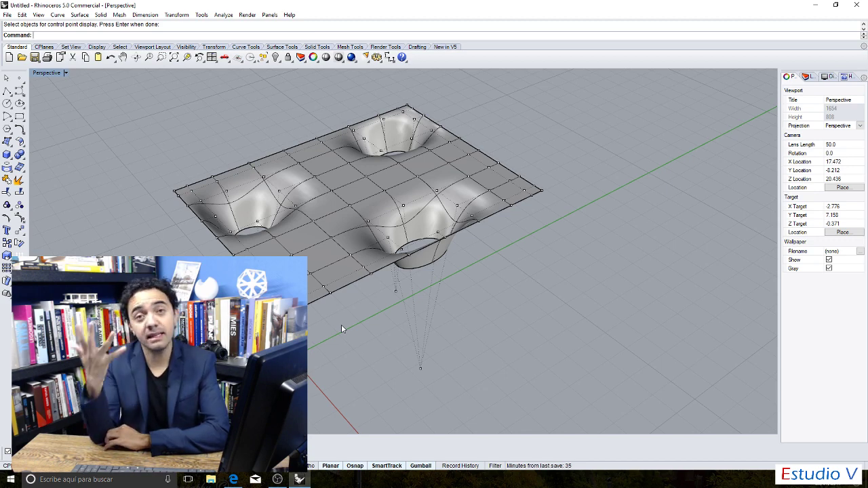
right_click_drag(400, 299, 248, 253)
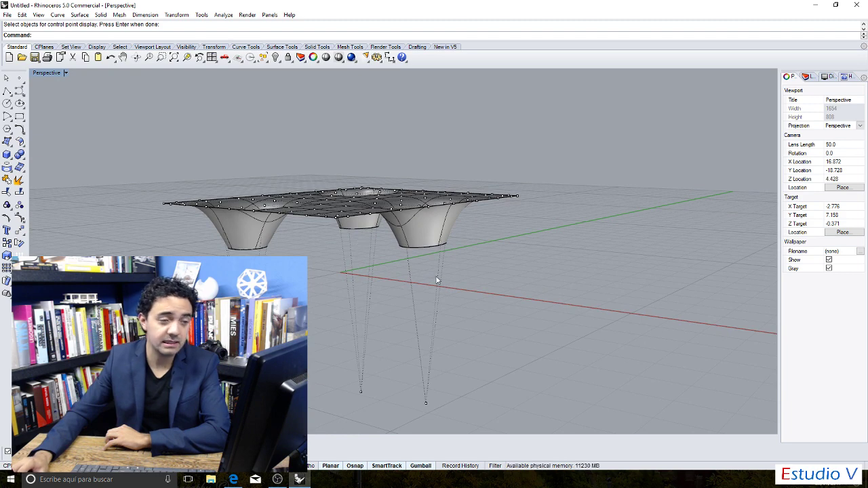
right_click_drag(385, 269, 371, 291)
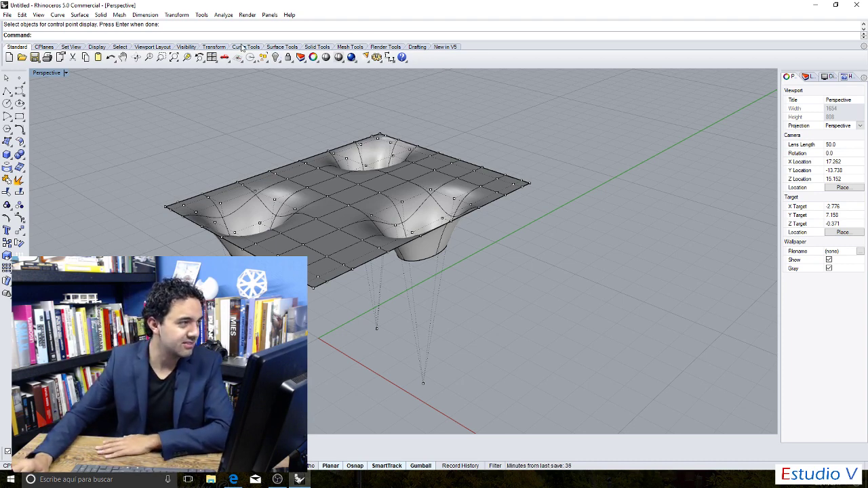
left_click(294, 48)
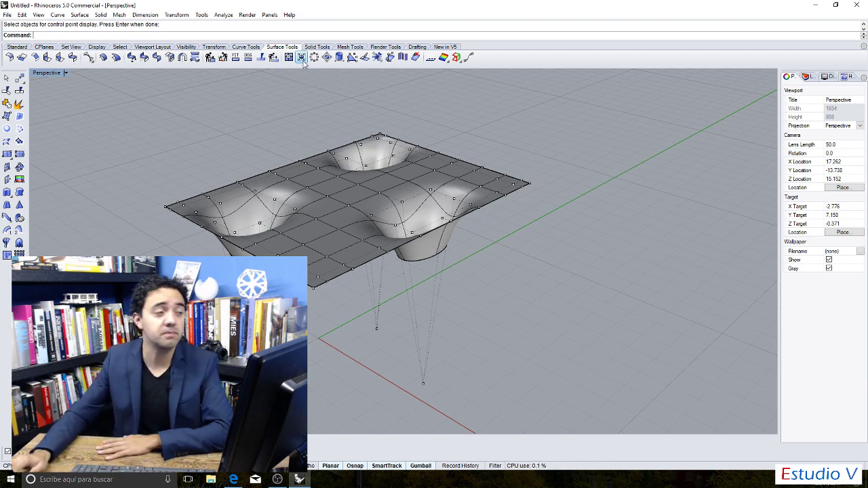
left_click(302, 58)
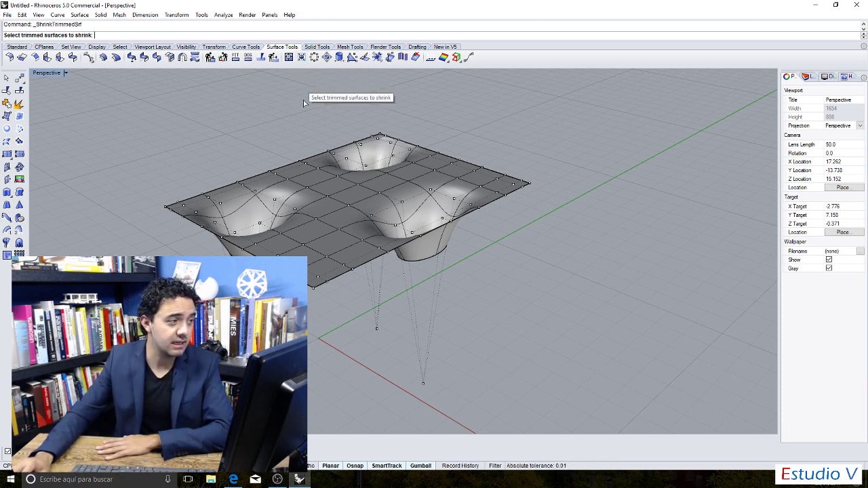
left_click(333, 196)
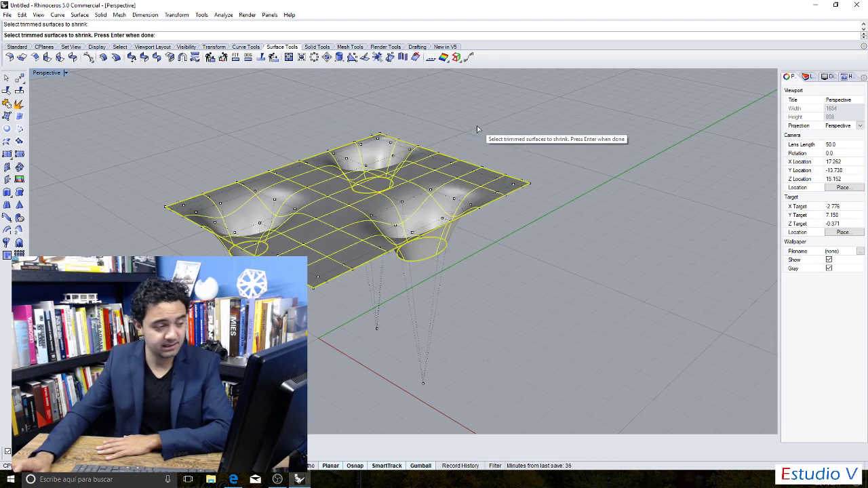
key("Return")
right_click_drag(443, 169, 424, 273)
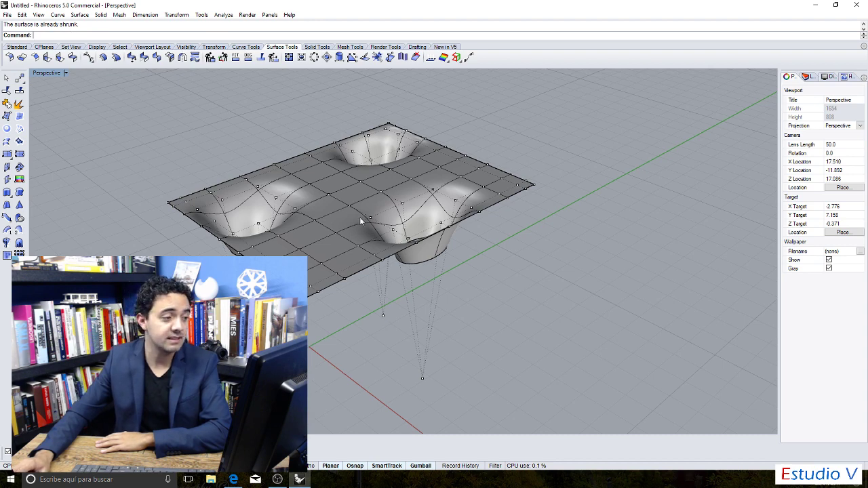
mouse_move(361, 221)
right_mouse_down()
mouse_move(370, 214)
mouse_move(347, 223)
right_mouse_up()
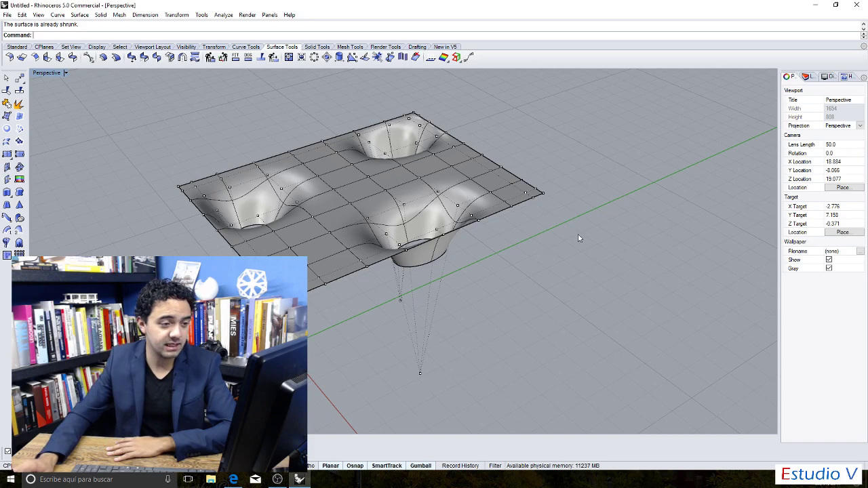
right_click_drag(577, 237, 523, 204)
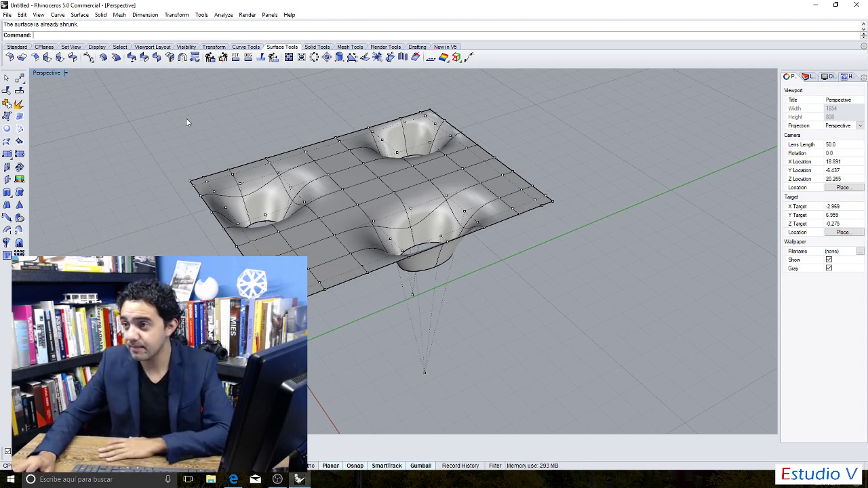
left_click(233, 479)
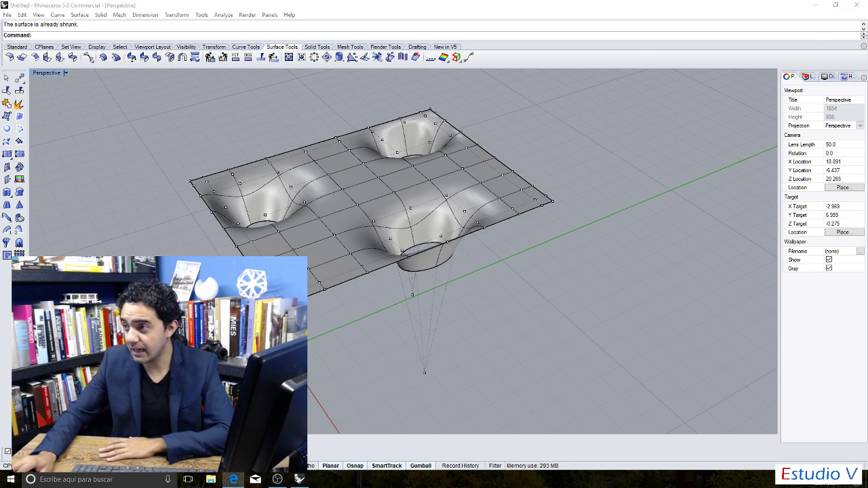
key("alt+Tab")
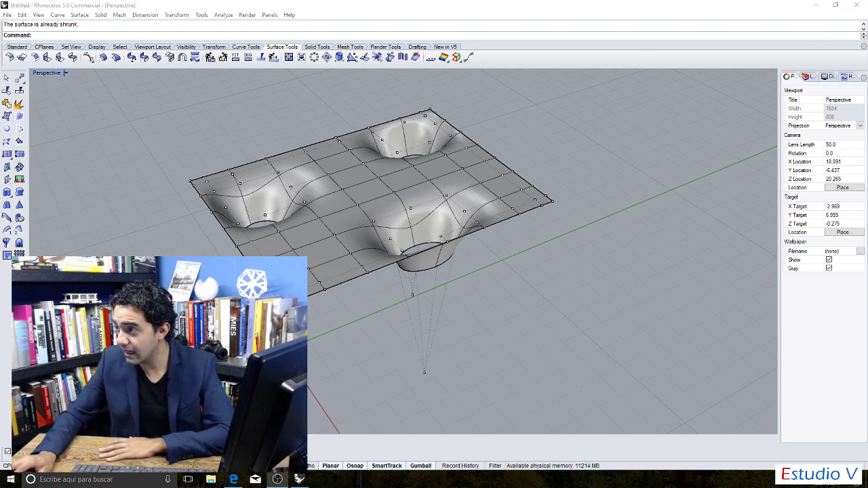
key("alt+Tab")
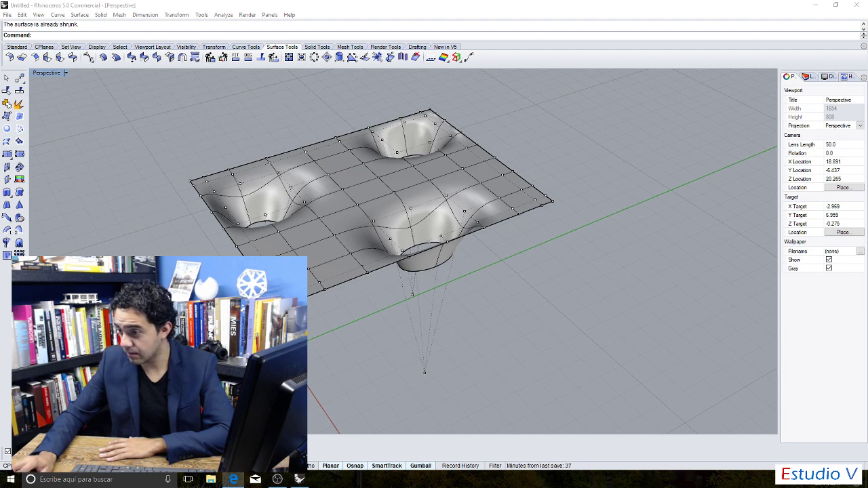
key("alt+Tab")
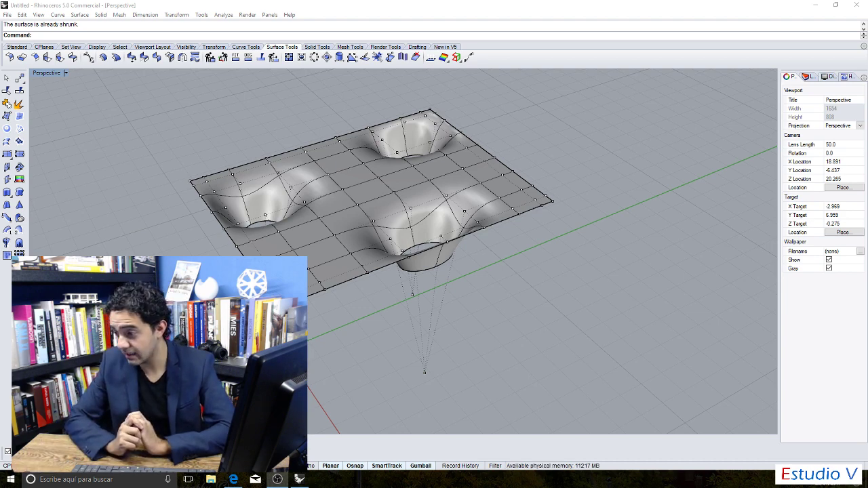
key("alt+Tab")
key("alt+Tab")
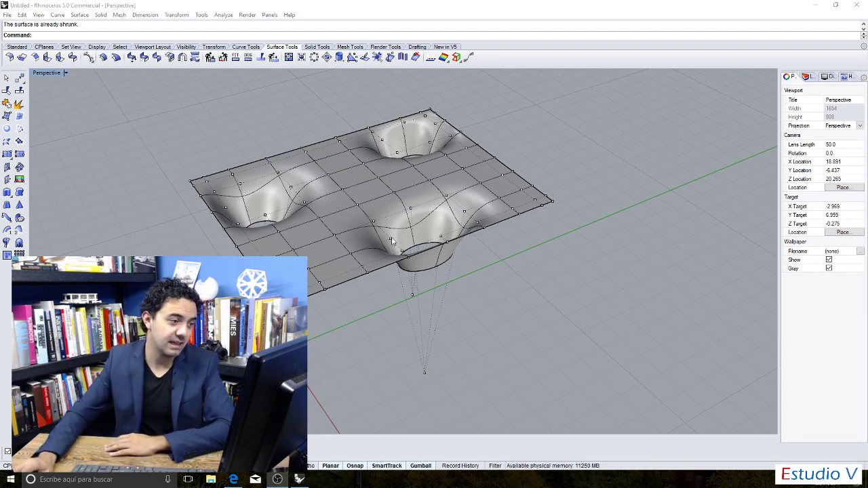
right_click_drag(407, 224, 458, 186)
right_click_drag(366, 236, 377, 265)
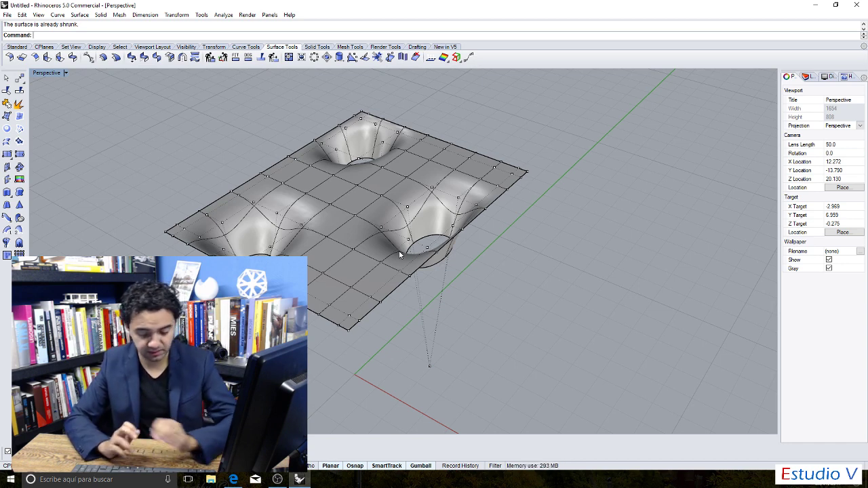
Launch Grasshopper and move its window aside so the canopy model stays in view.
type("Grasshopper")
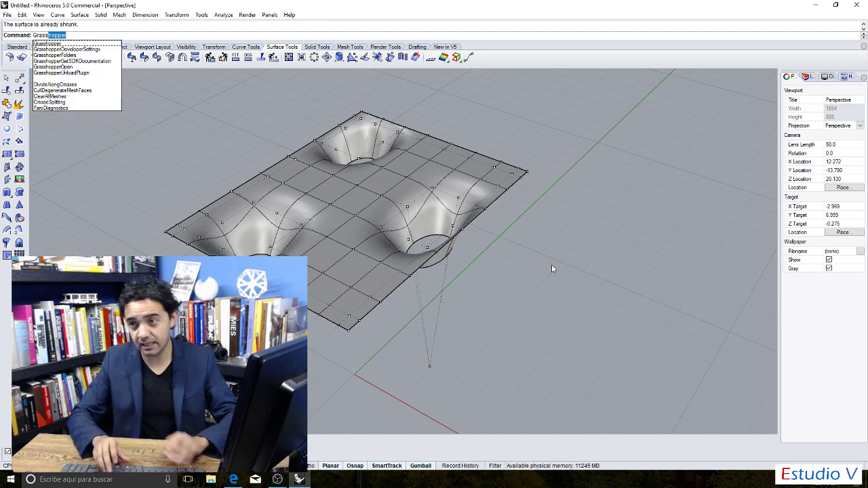
key("Return")
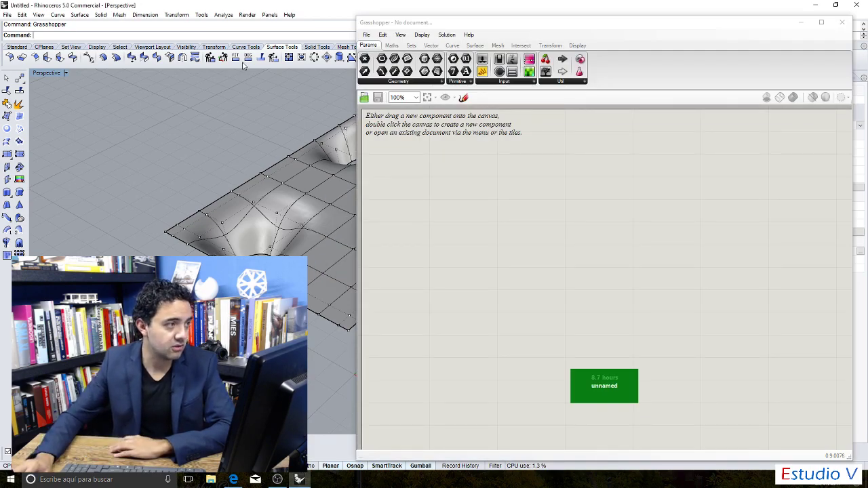
left_click_drag(362, 17, 520, 77)
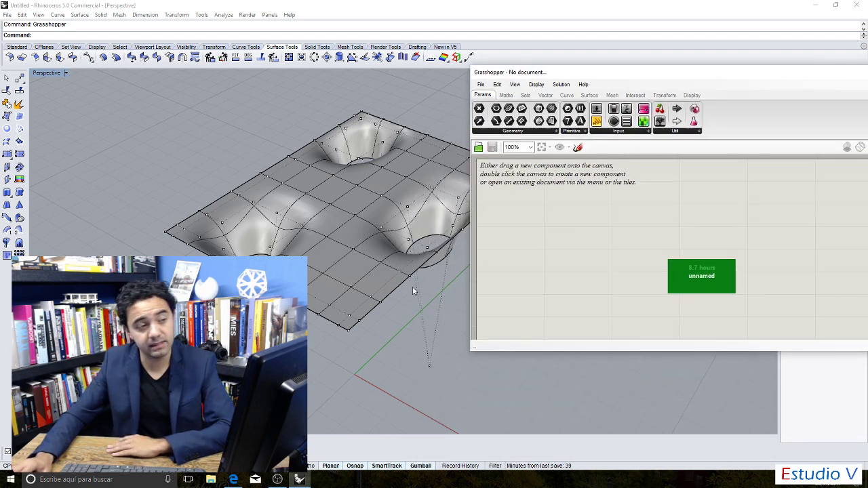
Turn off the control points of the trimmed canopy surface.
scroll(412, 287, "down", 3)
scroll(444, 170, "up", 3)
scroll(444, 170, "down", 2)
scroll(444, 170, "up", 2)
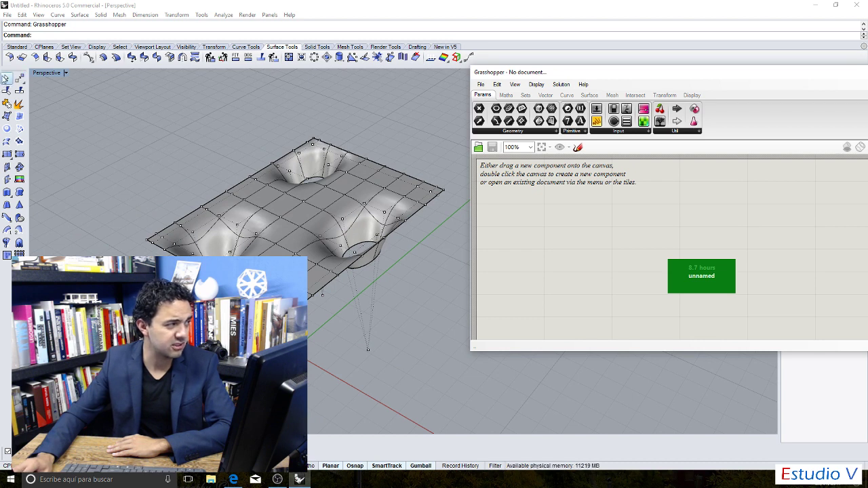
left_click(6, 88)
Place a Surface geometry parameter on the empty Grasshopper canvas.
scroll(528, 220, "up", 2)
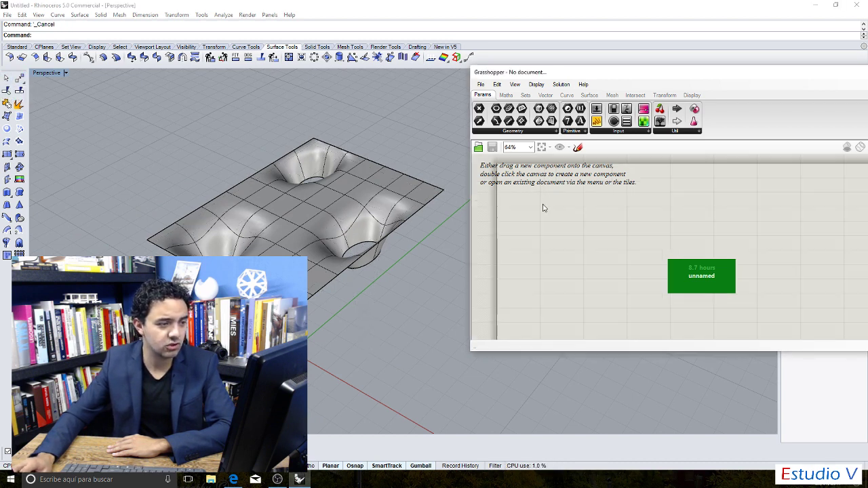
left_click(520, 132)
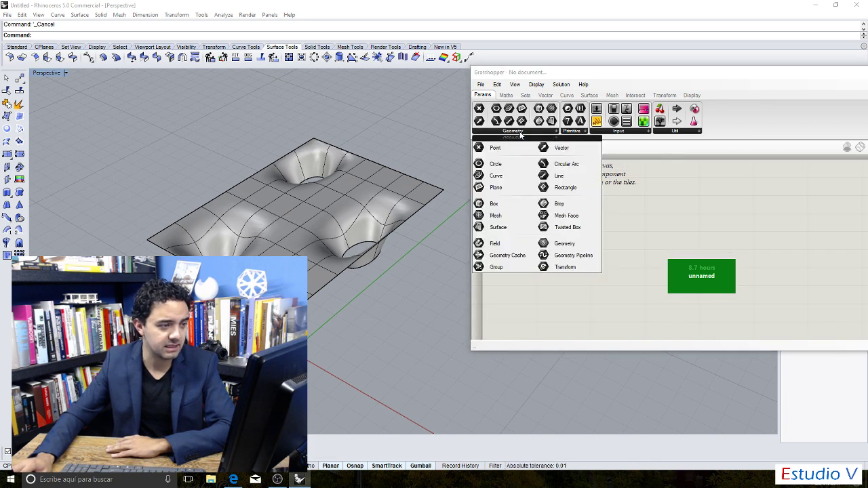
left_click(518, 228)
left_click(555, 240)
scroll(552, 237, "up", 5)
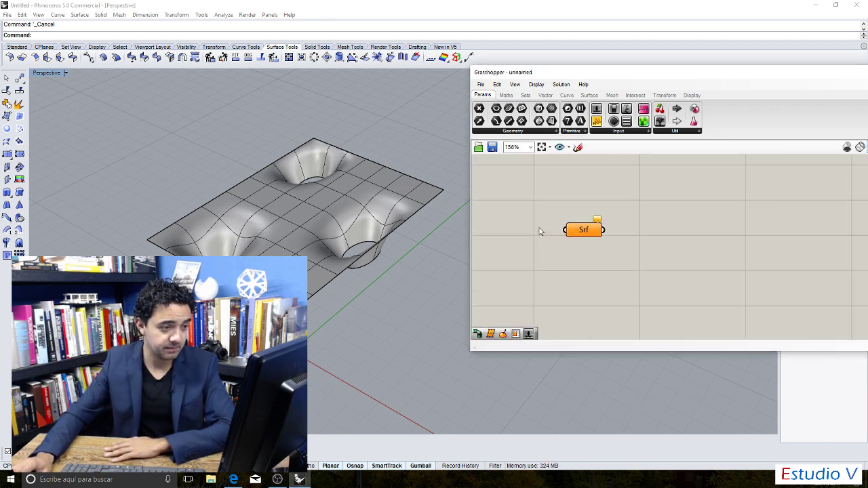
Set the trimmed three-legged canopy as the single surface referenced by the Surface parameter.
left_click(588, 245)
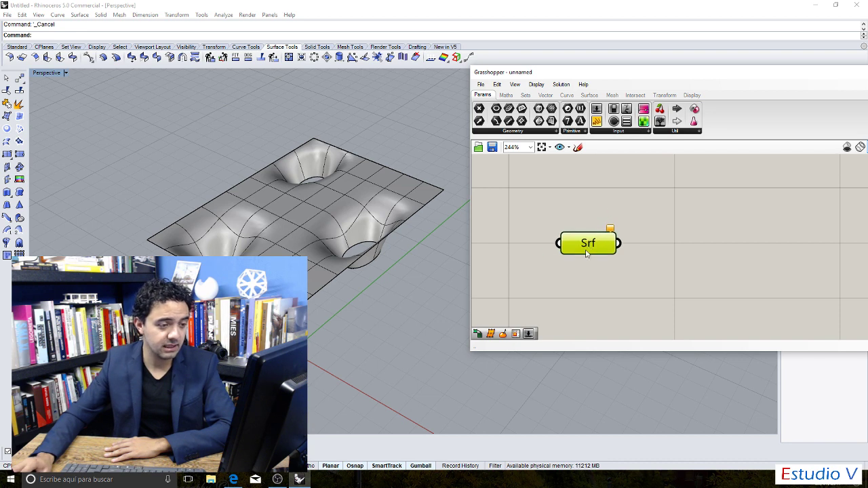
left_click(597, 275)
left_click(588, 254)
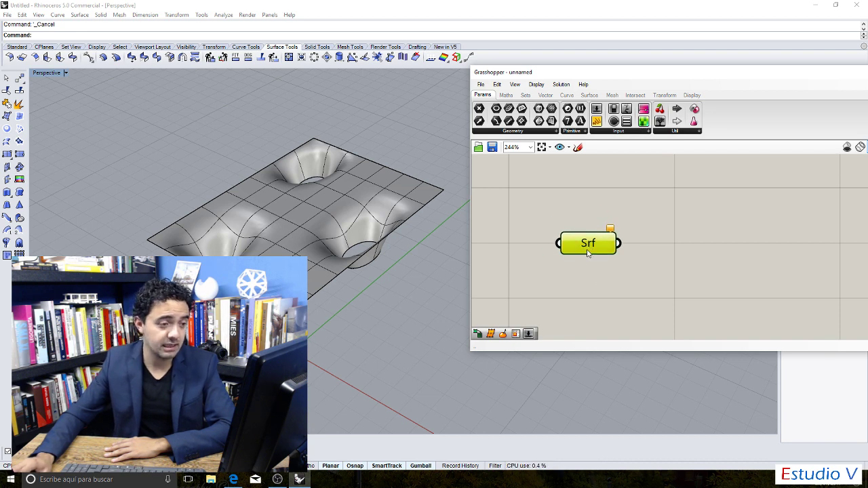
right_click(589, 254)
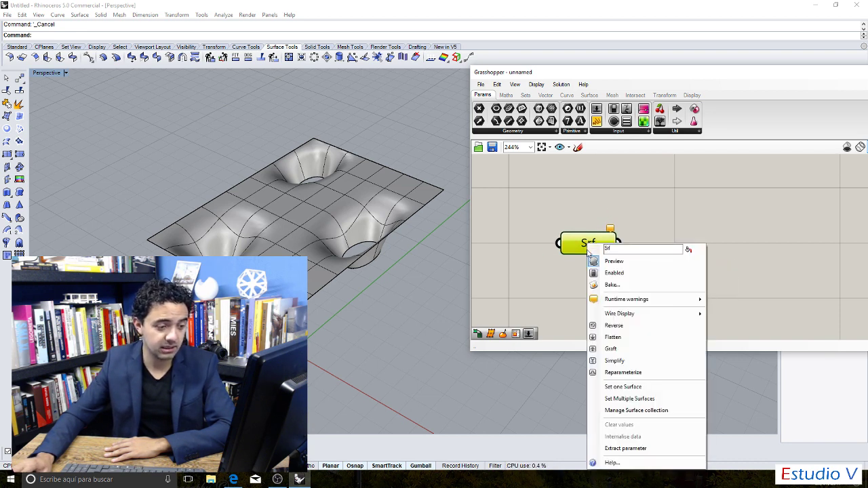
left_click(652, 388)
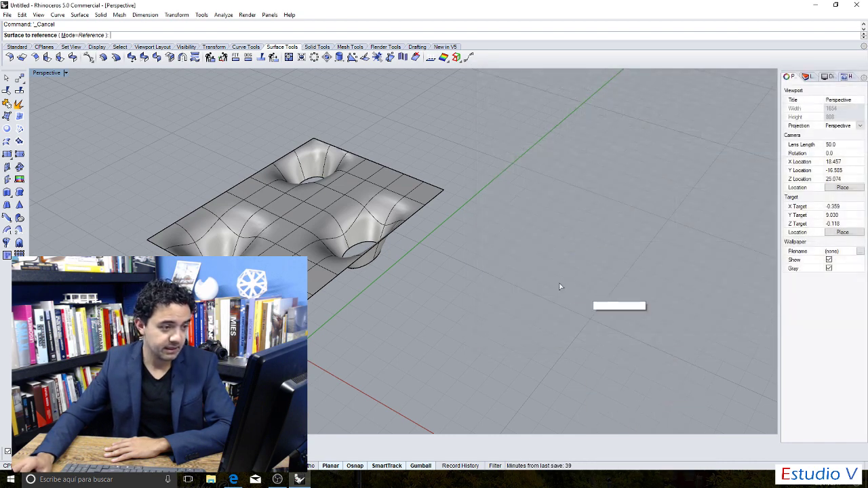
left_click(358, 206)
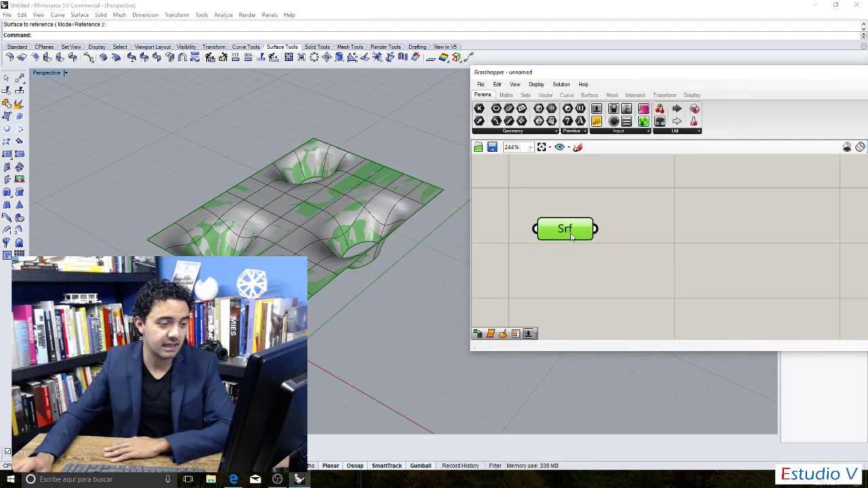
Delete the Surface parameter that references the canopy from the canvas.
left_click(583, 286)
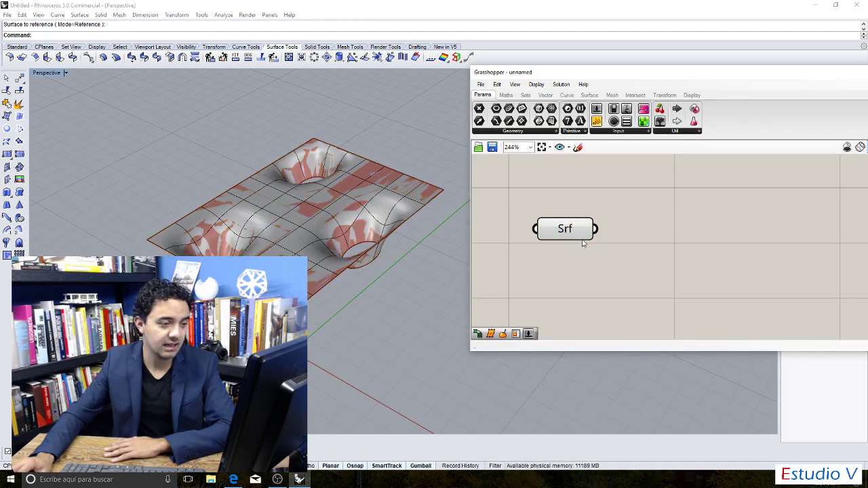
left_click_drag(574, 234, 587, 252)
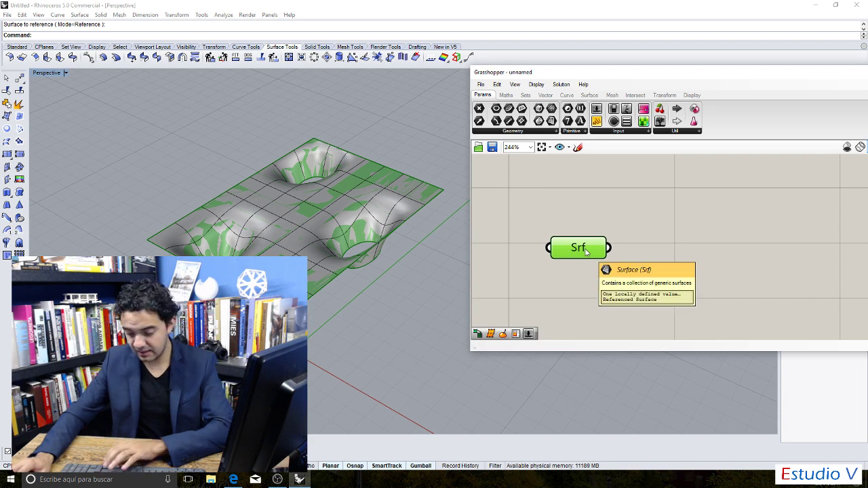
key("Delete")
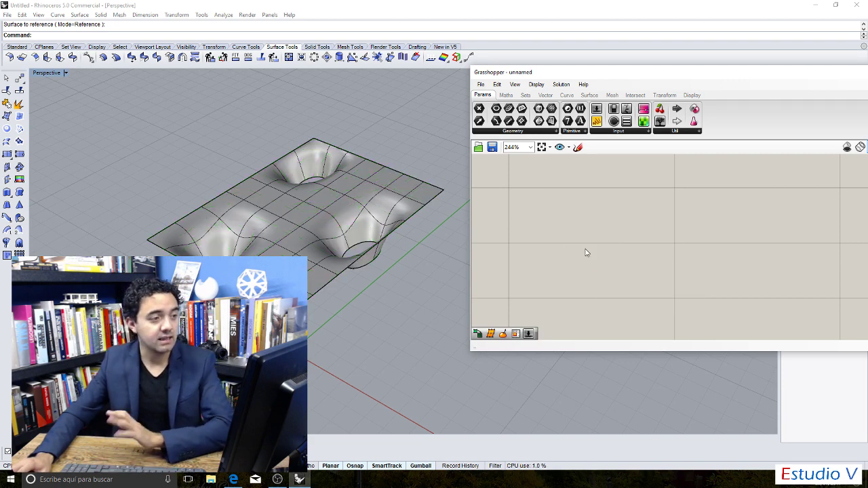
Add a new Surface parameter to the canvas and reference the trimmed canopy as its one surface.
left_click(495, 131)
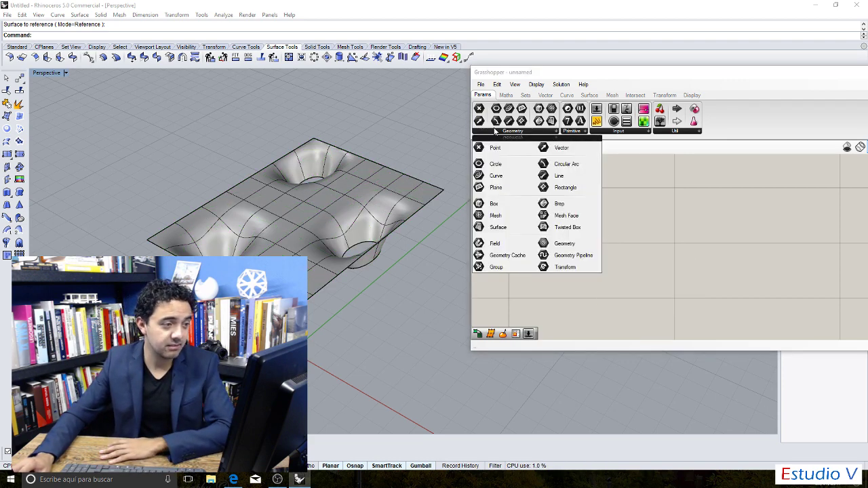
left_click(517, 228)
left_click(562, 229)
right_click(563, 227)
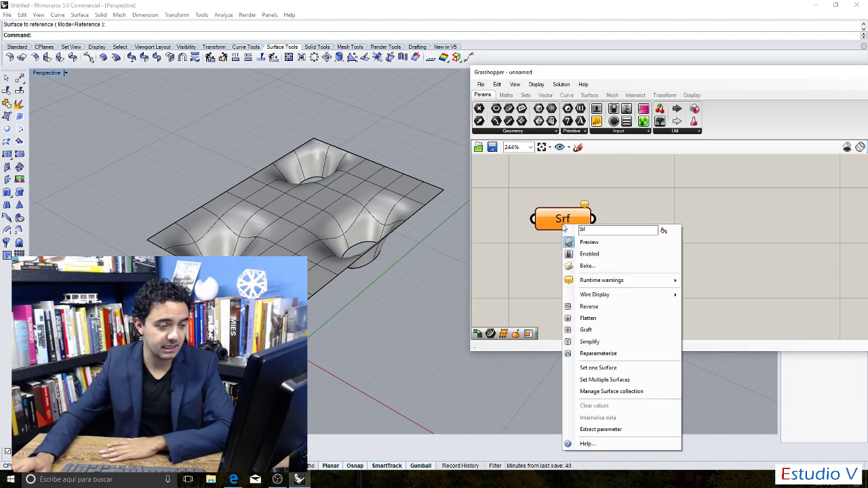
left_click(630, 371)
left_click(338, 206)
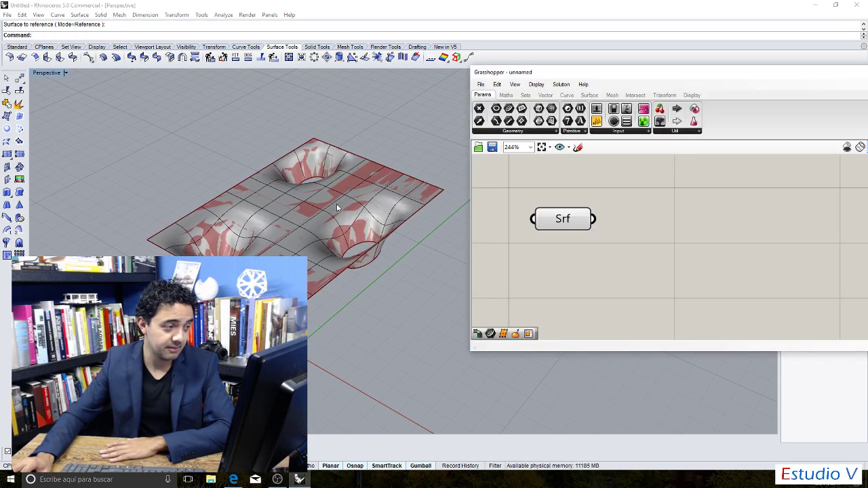
left_click_drag(572, 231, 586, 246)
left_click(582, 287)
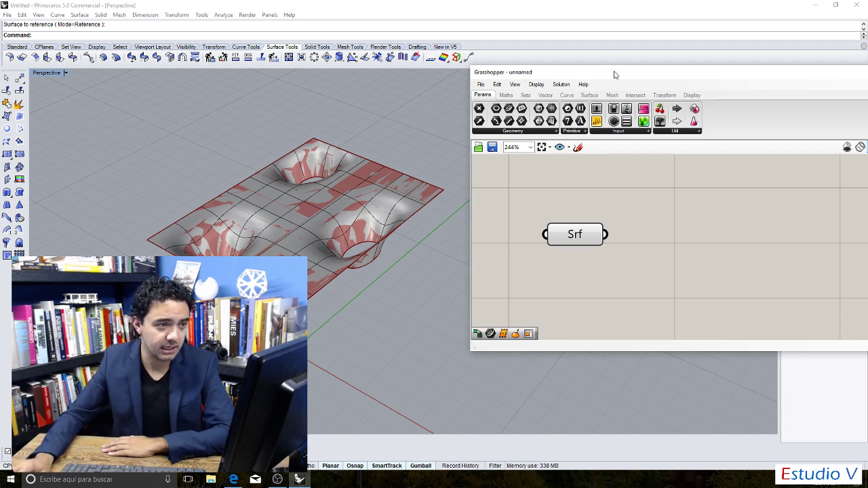
Reposition and narrow the Grasshopper window so it fits fully on screen next to the canopy.
left_click_drag(614, 72, 493, 96)
left_click_drag(348, 219, 420, 216)
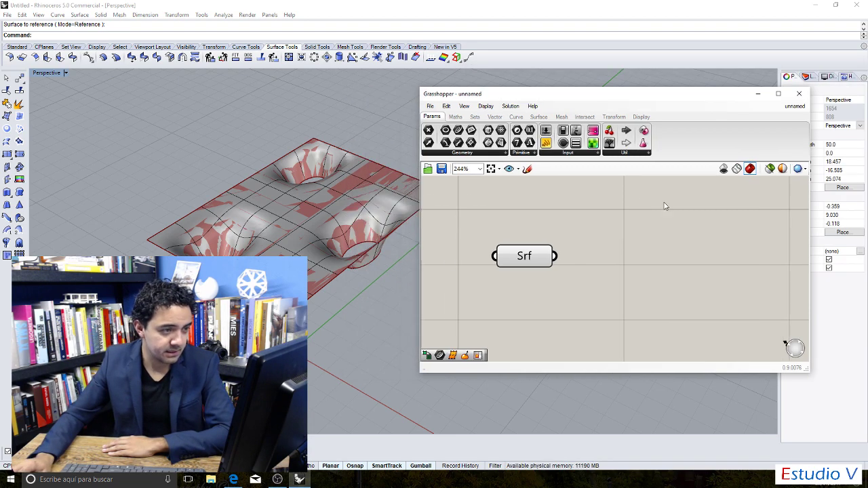
Select the Surface parameter that references the canopy and delete it from the canvas.
scroll(651, 211, "down", 2)
scroll(637, 213, "up", 2)
left_click(532, 247)
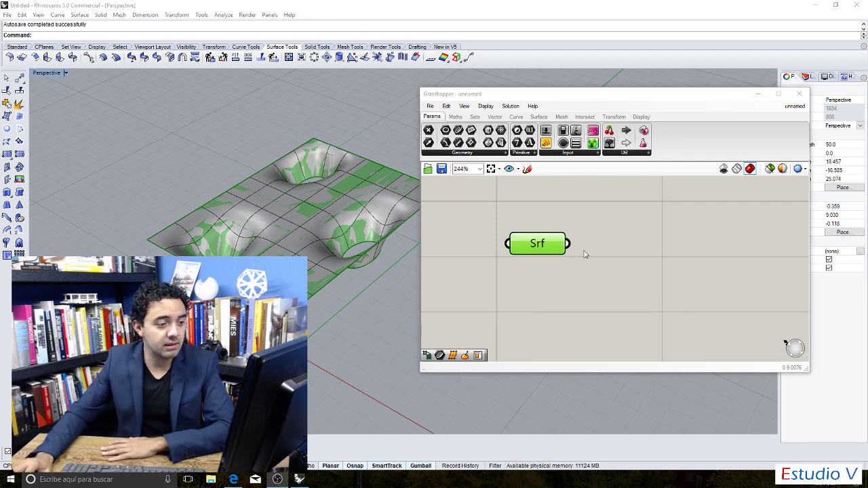
left_click(533, 247)
key("Delete")
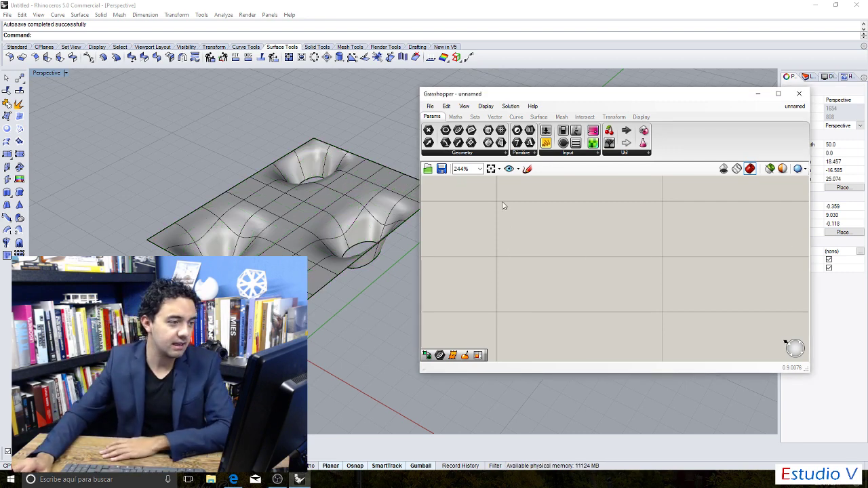
Add a fresh Surface parameter to the canvas and set the trimmed canopy as its one surface.
left_click(463, 153)
left_click(442, 265)
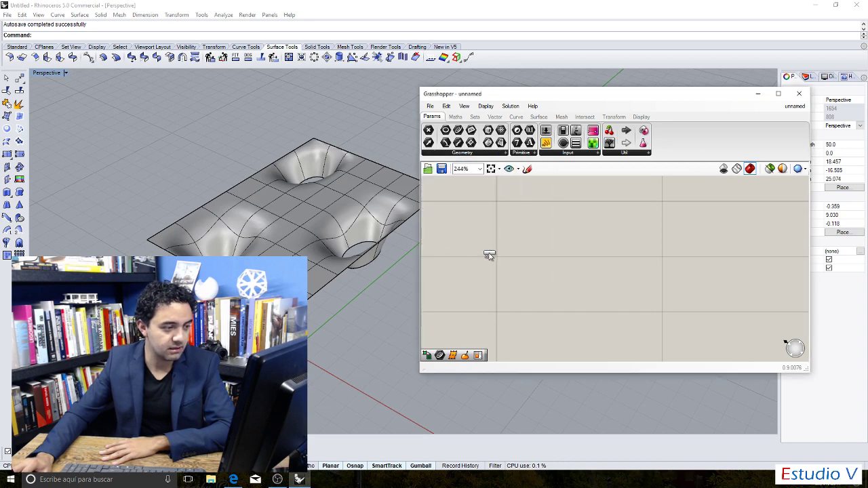
left_click(494, 251)
right_click(490, 250)
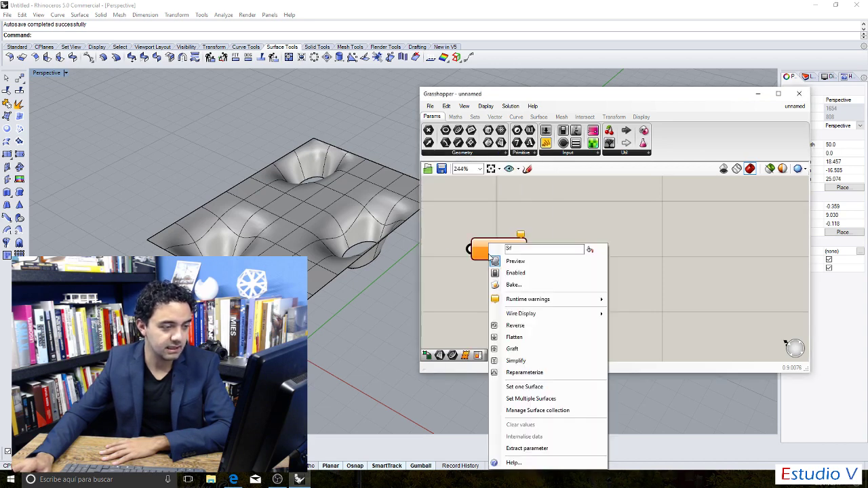
left_click(547, 387)
left_click(318, 208)
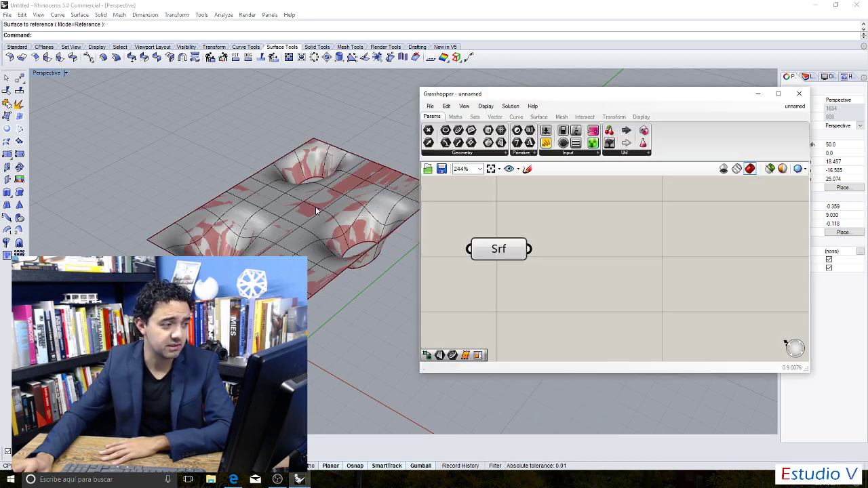
Reparameterize the Surface parameter that references the canopy and reposition it on the canvas.
left_click_drag(494, 254, 521, 255)
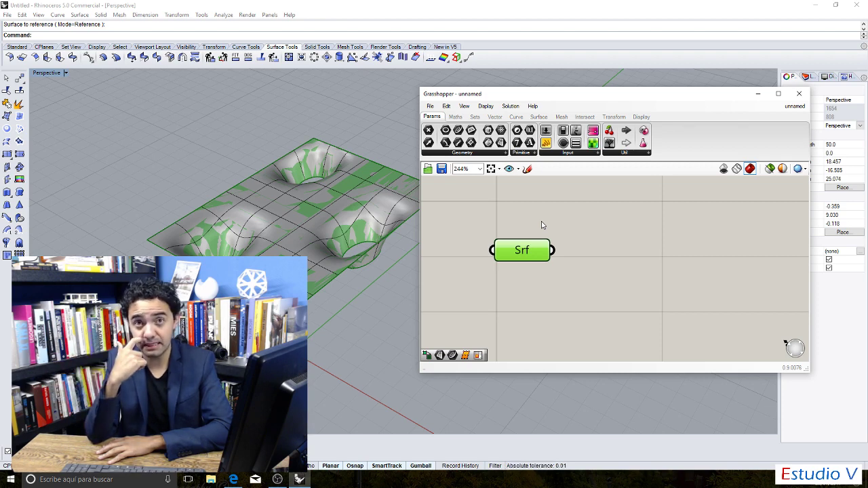
right_click(533, 255)
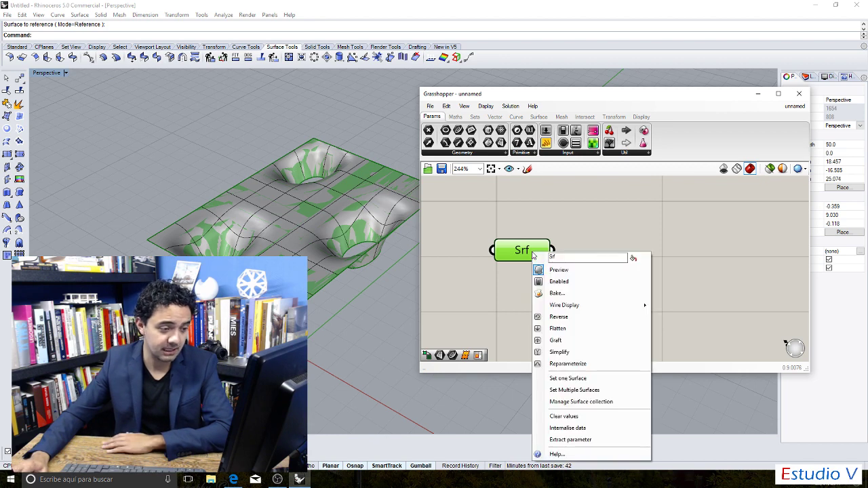
left_click(618, 364)
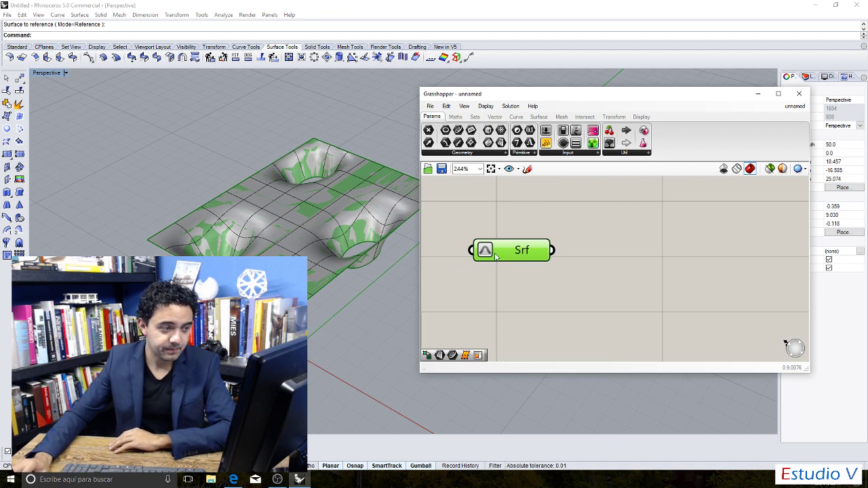
left_click_drag(495, 256, 523, 259)
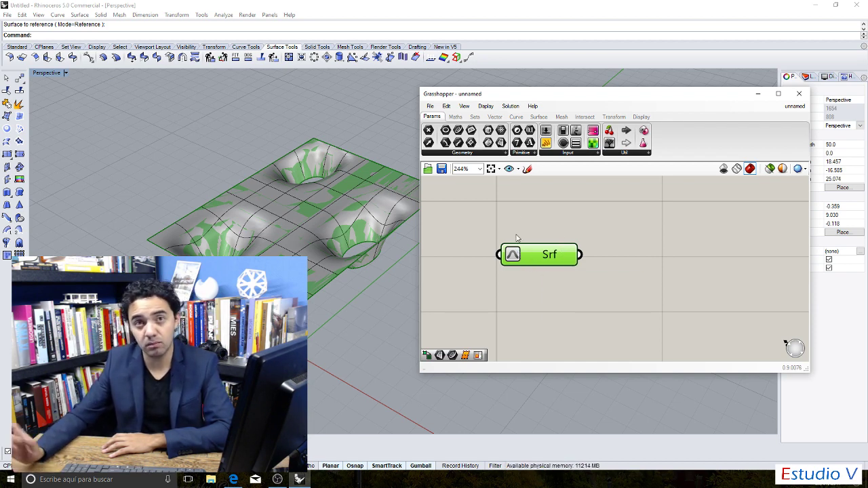
left_click_drag(536, 266, 531, 261)
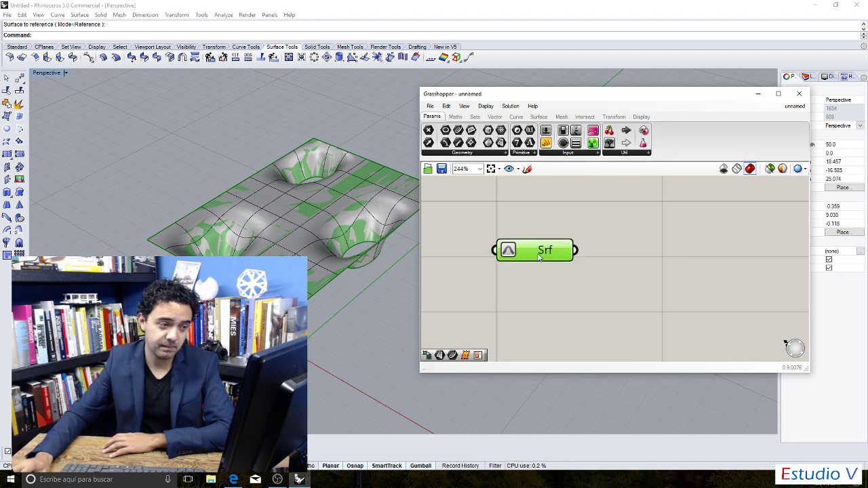
Switch the Surface parameter's Reparameterize option off and back on, and nudge the parameter slightly upward.
right_click(539, 256)
left_click(593, 366)
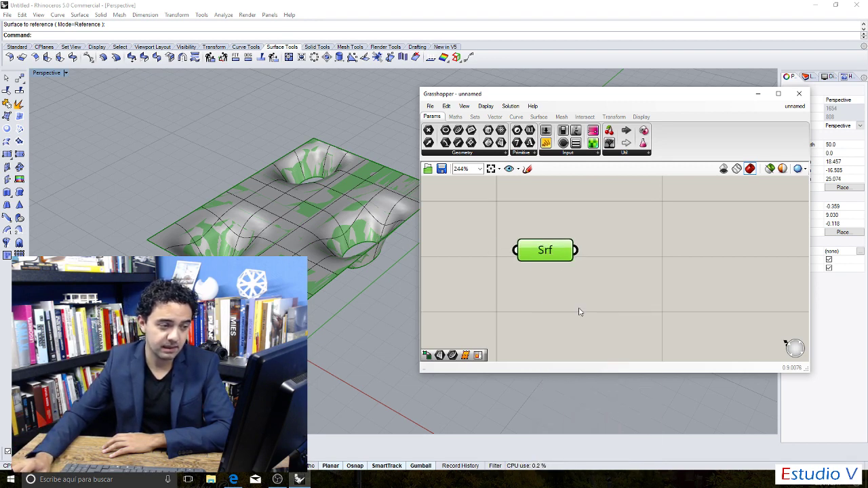
right_click(541, 254)
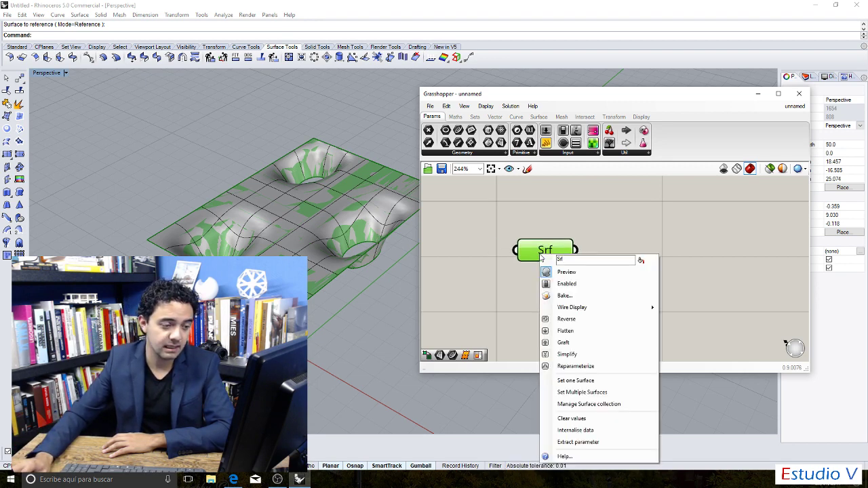
left_click(593, 366)
left_click_drag(549, 250, 549, 238)
left_click(553, 283)
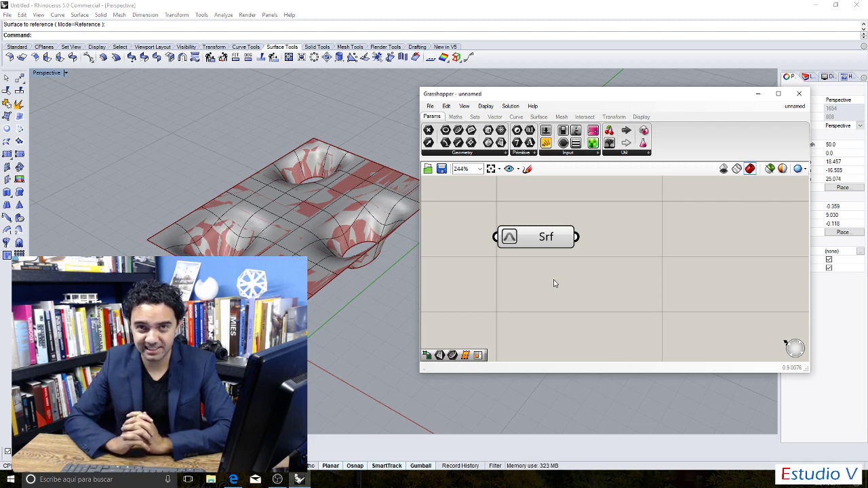
scroll(266, 254, "up", 4)
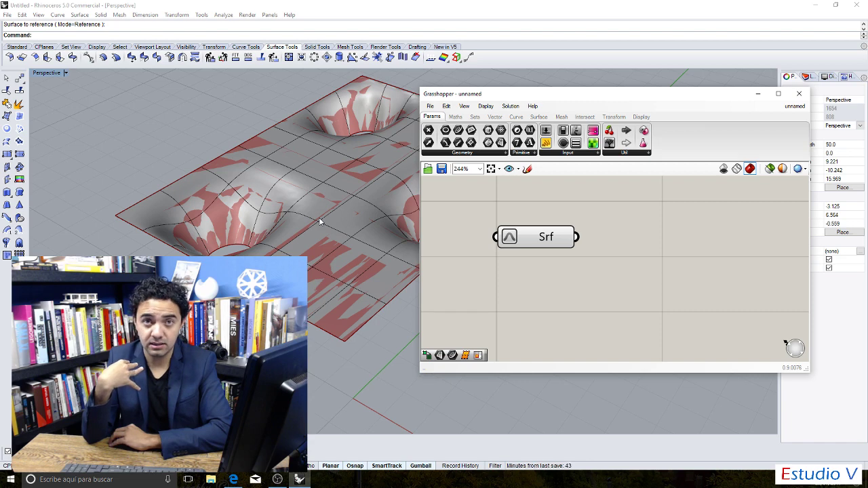
right_click_drag(320, 221, 257, 229)
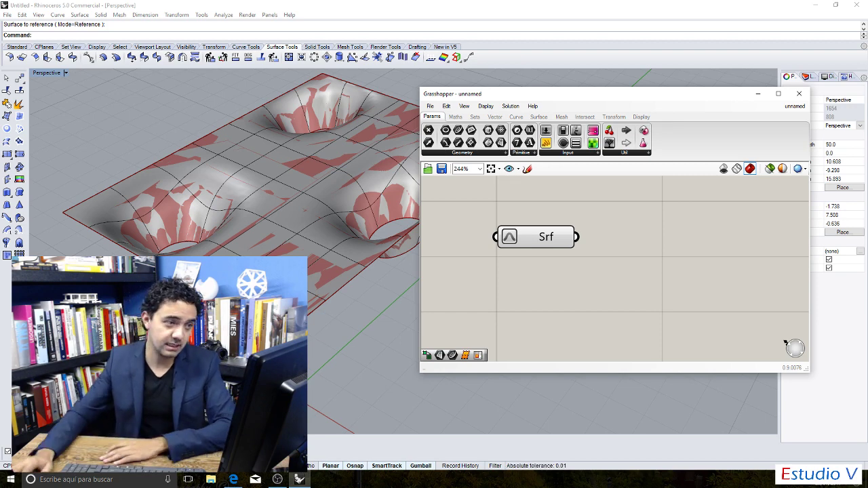
left_click(456, 117)
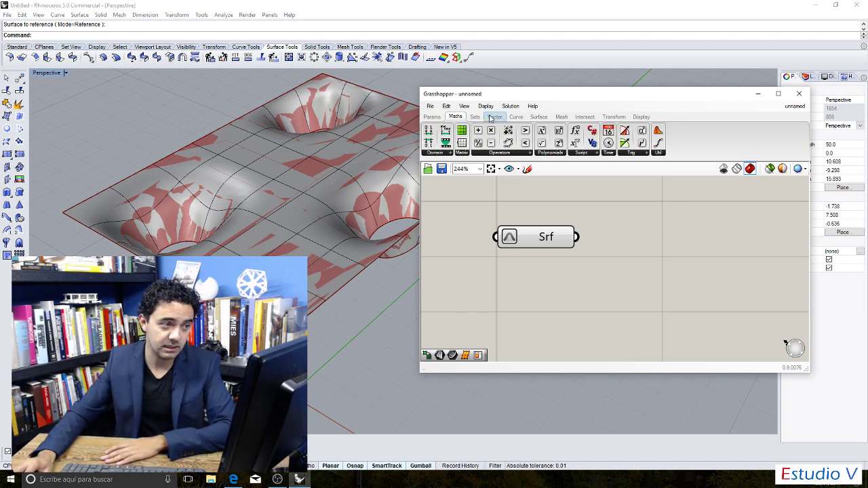
left_click(493, 116)
left_click(432, 117)
Enlarge the Grasshopper window slightly and add an Iso Curve component to the right of the Surface parameter.
left_click_drag(530, 90, 530, 85)
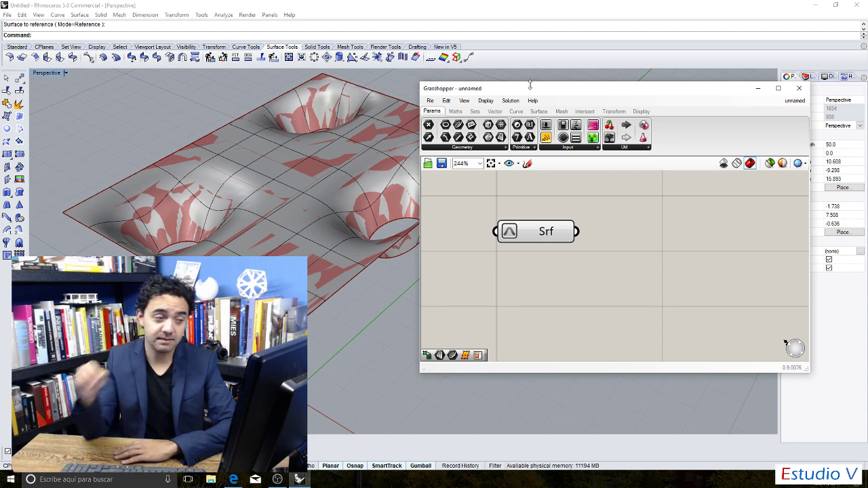
left_click(495, 111)
left_click(516, 112)
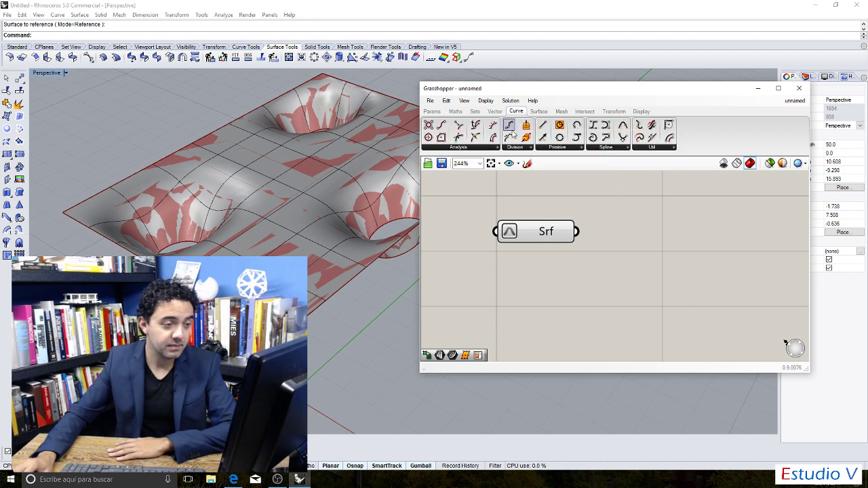
left_click(600, 148)
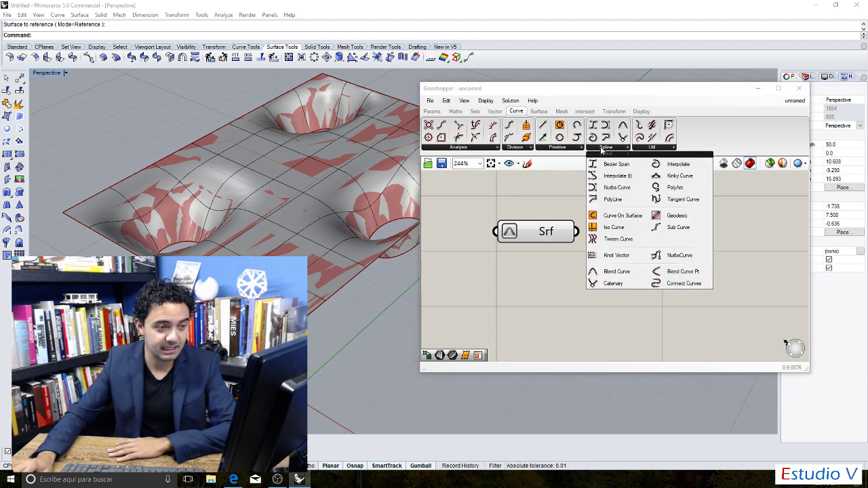
left_click(638, 231)
left_click(710, 227)
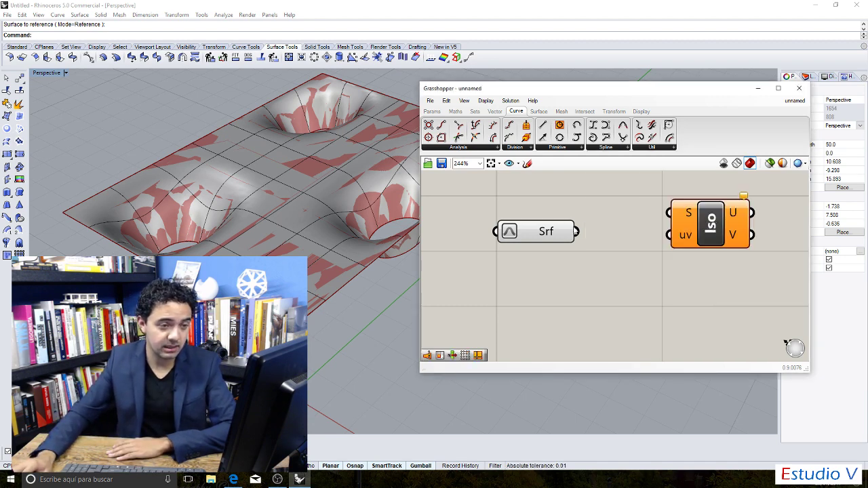
scroll(557, 221, "down", 1)
scroll(641, 217, "up", 1)
left_click_drag(641, 217, 693, 220)
left_click(639, 209)
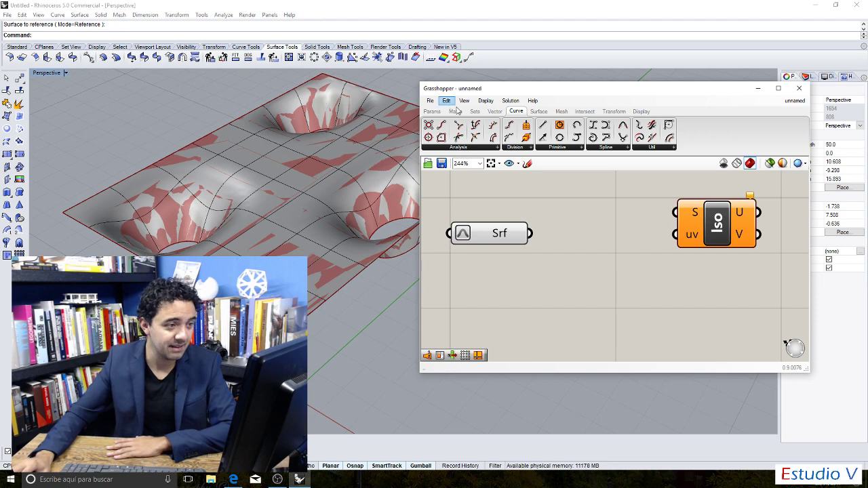
Add an Evaluate Surface component to the canvas between the Surface parameter and the Iso Curve component.
left_click(539, 111)
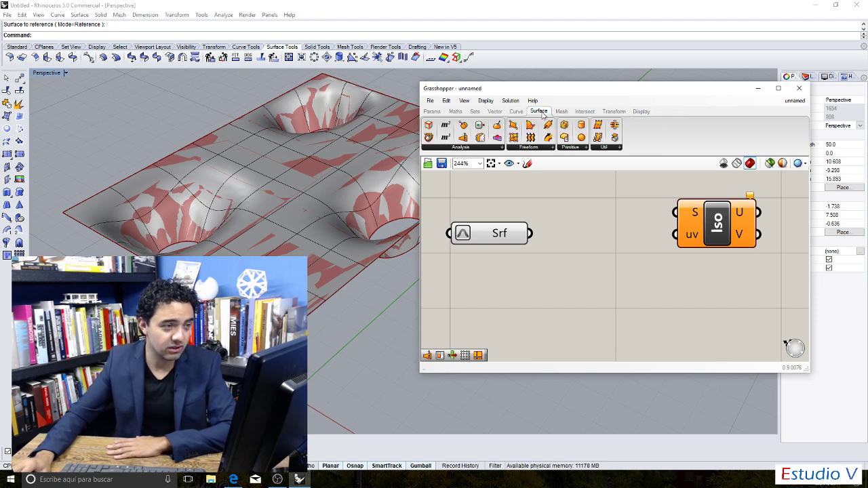
left_click(475, 148)
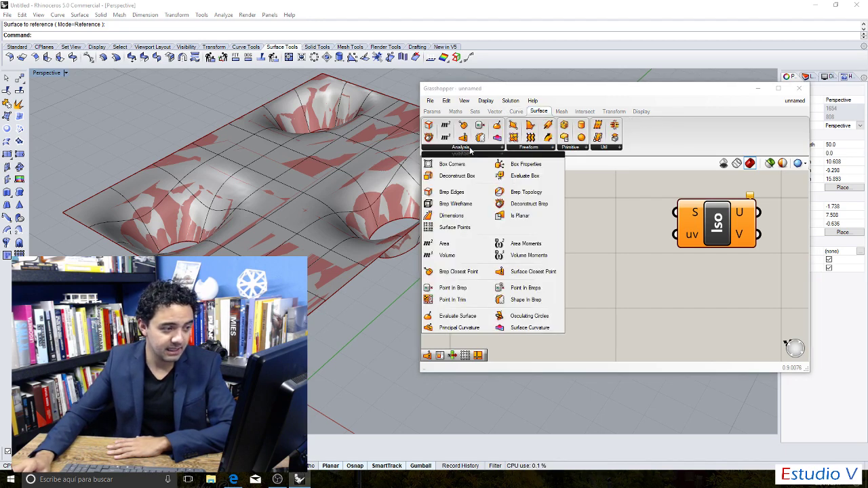
left_click(480, 320)
left_click(585, 306)
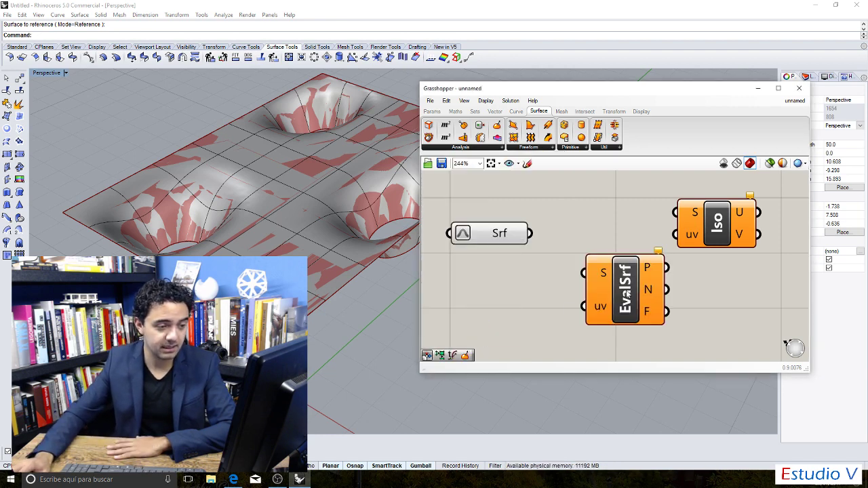
Spread the three components apart and connect the Surface parameter to the S input of Evaluate Surface.
scroll(560, 251, "down", 1)
scroll(556, 250, "down", 1)
left_click_drag(534, 238, 491, 241)
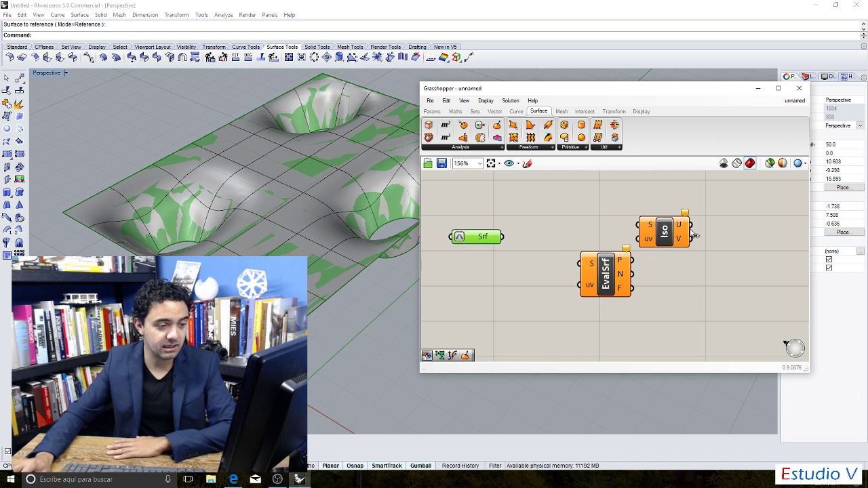
left_click(674, 230)
left_click_drag(675, 231, 736, 222)
left_click_drag(602, 281, 615, 281)
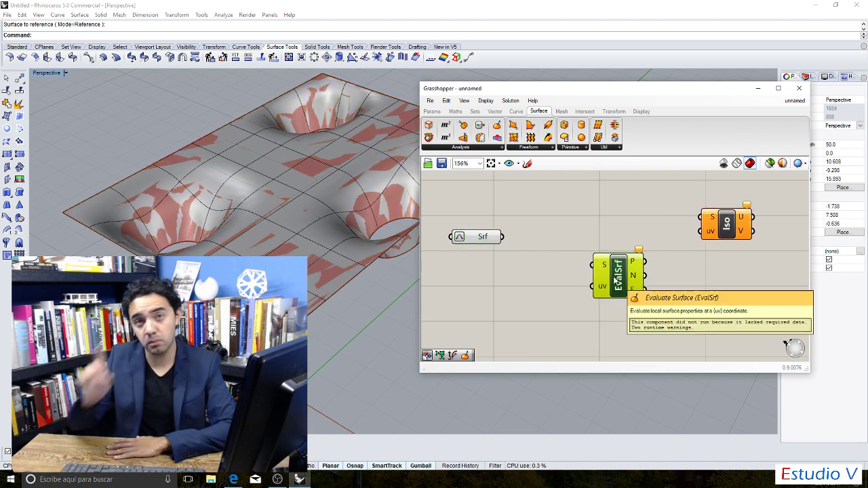
left_click(533, 218)
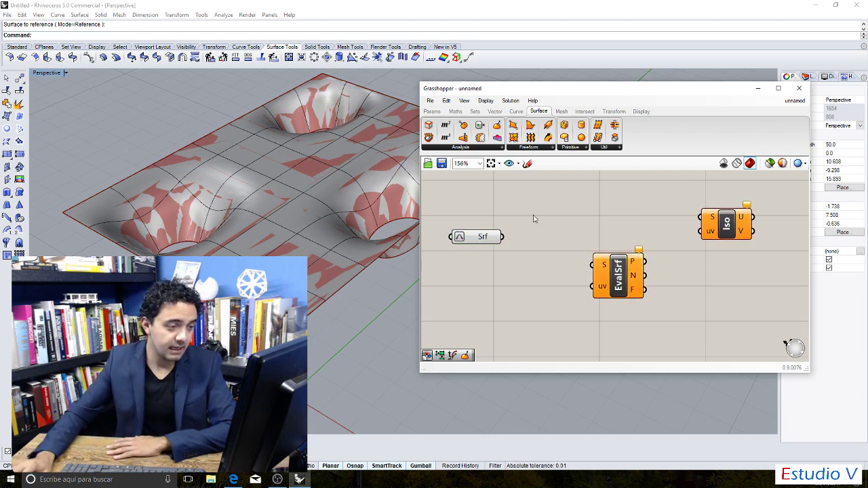
left_click_drag(519, 235, 592, 266)
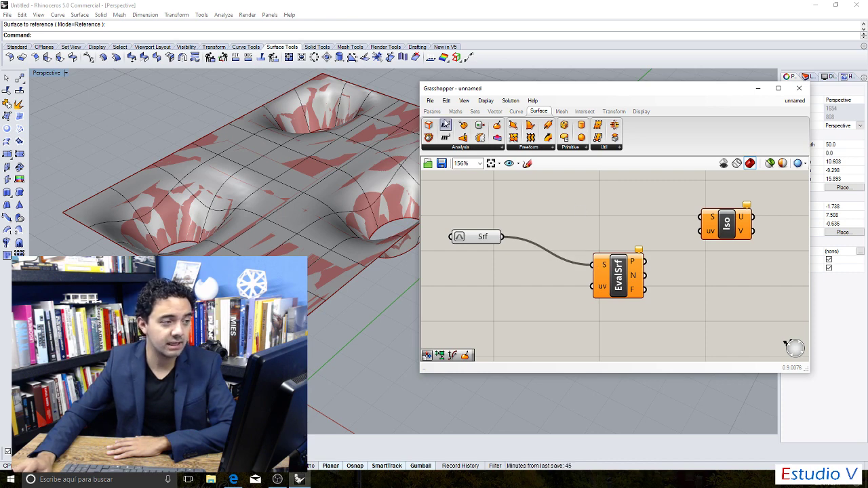
Add an MD Slider to the canvas and place it below the Surface parameter.
left_click(434, 112)
left_click(561, 148)
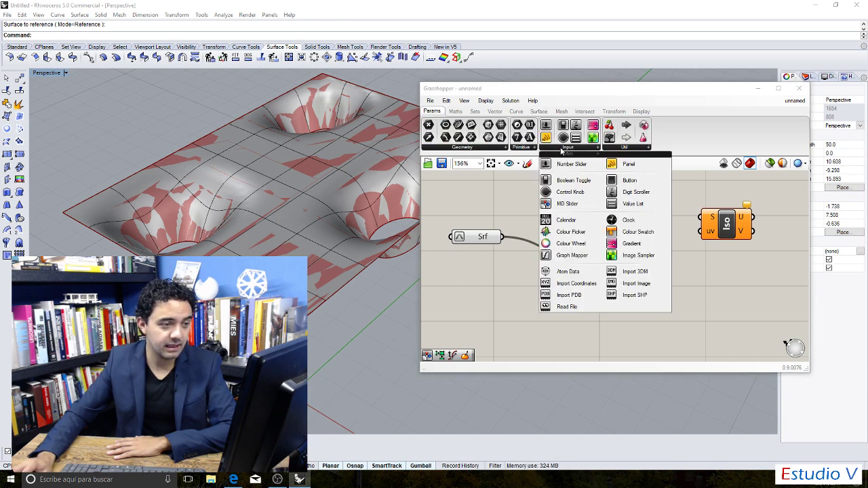
left_click(585, 209)
left_click(489, 309)
scroll(489, 287, "down", 2)
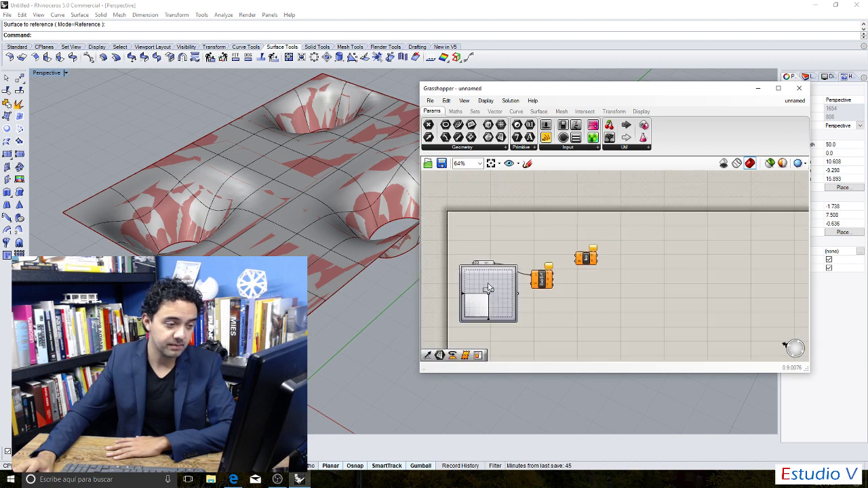
scroll(538, 253, "up", 3)
left_click_drag(537, 254, 531, 295)
scroll(531, 294, "down", 1)
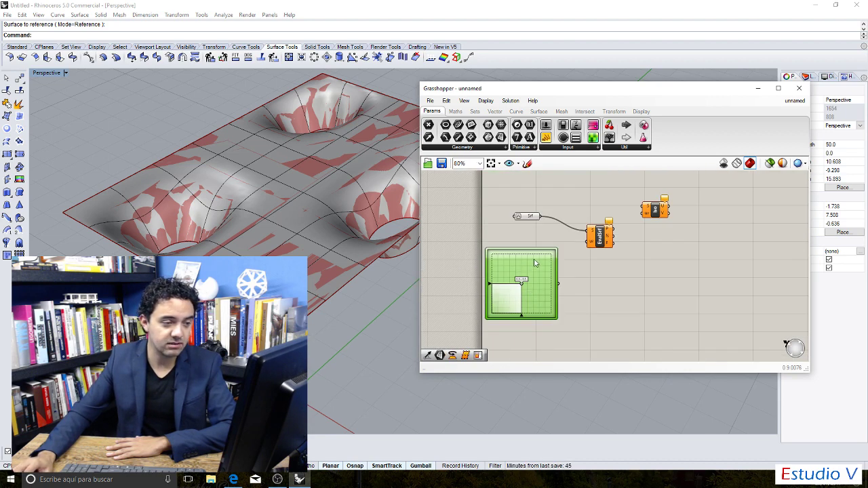
left_click_drag(524, 187, 502, 189)
left_click(516, 226)
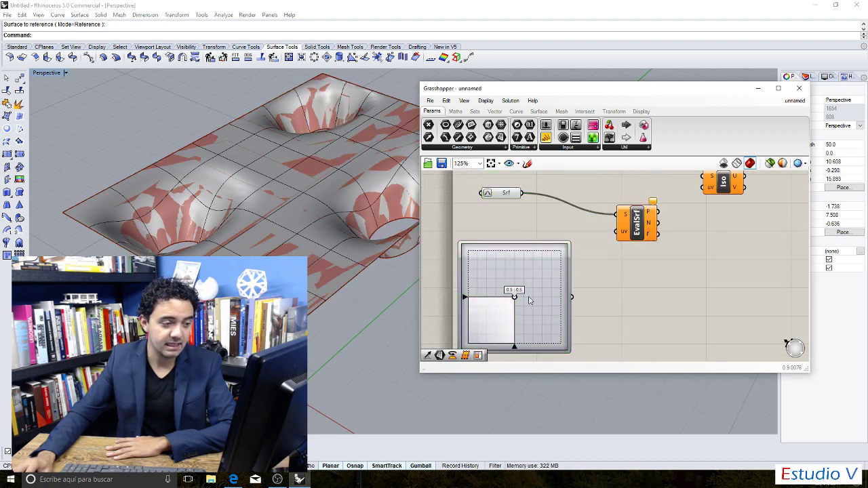
Connect the MD Slider to Evaluate Surface's uv input, set it to about 0.57, 0.55, and realign both components.
left_click_drag(573, 297, 614, 232)
mouse_move(514, 297)
left_mouse_down()
mouse_move(500, 315)
mouse_move(478, 305)
mouse_move(467, 343)
mouse_move(550, 362)
mouse_move(583, 333)
mouse_move(595, 289)
mouse_move(563, 252)
mouse_move(507, 252)
mouse_move(473, 285)
mouse_move(466, 325)
mouse_move(483, 342)
mouse_move(480, 308)
mouse_move(474, 329)
mouse_move(491, 328)
mouse_move(484, 321)
mouse_move(500, 329)
mouse_move(510, 314)
mouse_move(538, 316)
mouse_move(560, 296)
mouse_move(551, 280)
mouse_move(519, 276)
mouse_move(487, 299)
mouse_move(543, 301)
mouse_move(521, 293)
left_mouse_up()
mouse_move(556, 260)
left_mouse_down()
mouse_move(551, 251)
mouse_move(565, 249)
left_mouse_up()
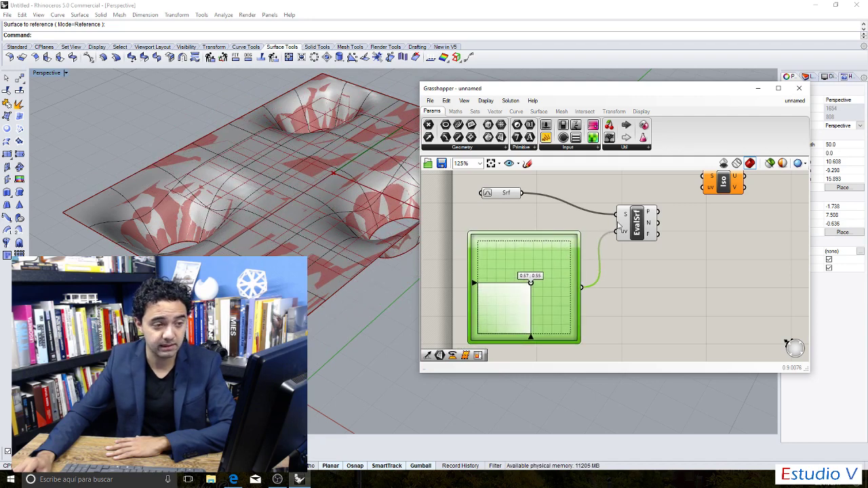
left_click_drag(641, 226, 634, 220)
left_click(584, 184)
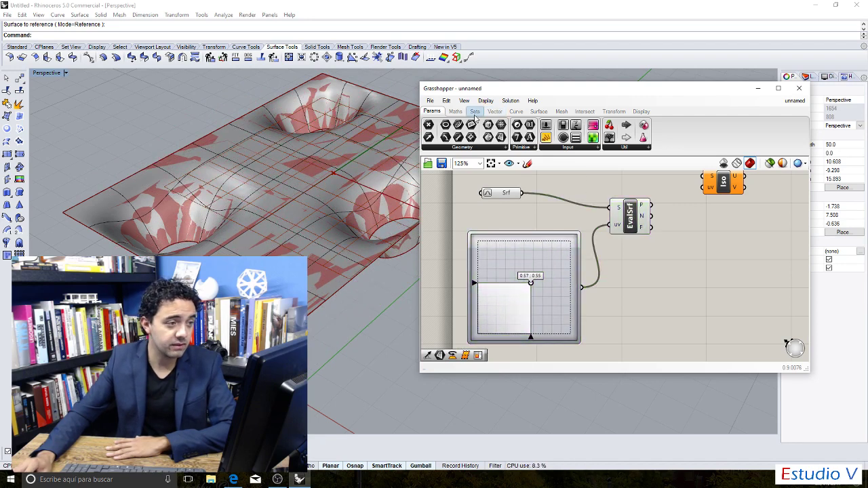
left_click(536, 112)
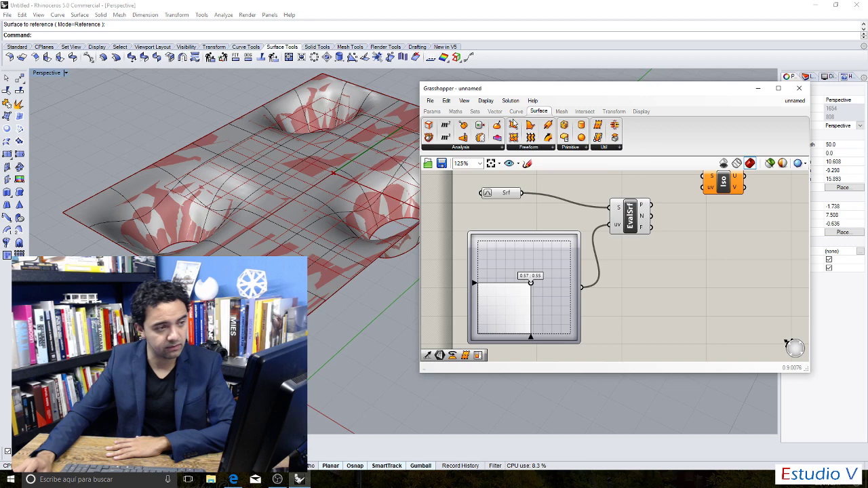
left_click(459, 147)
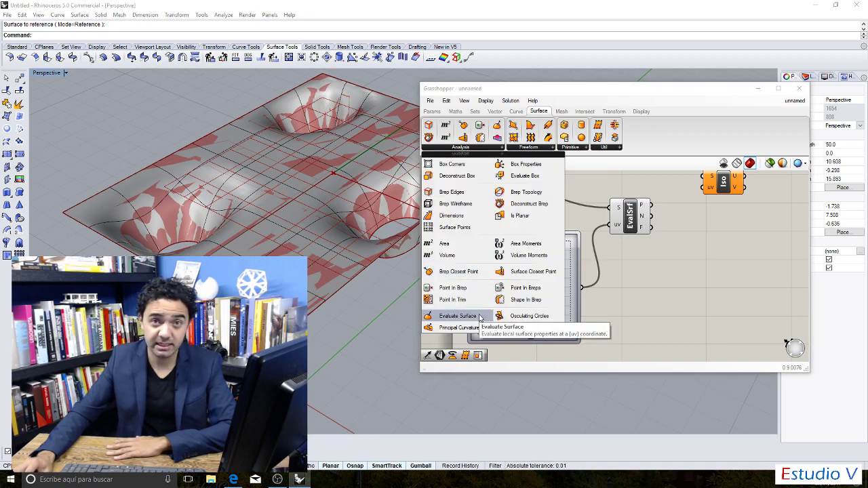
left_click(432, 111)
left_click(568, 147)
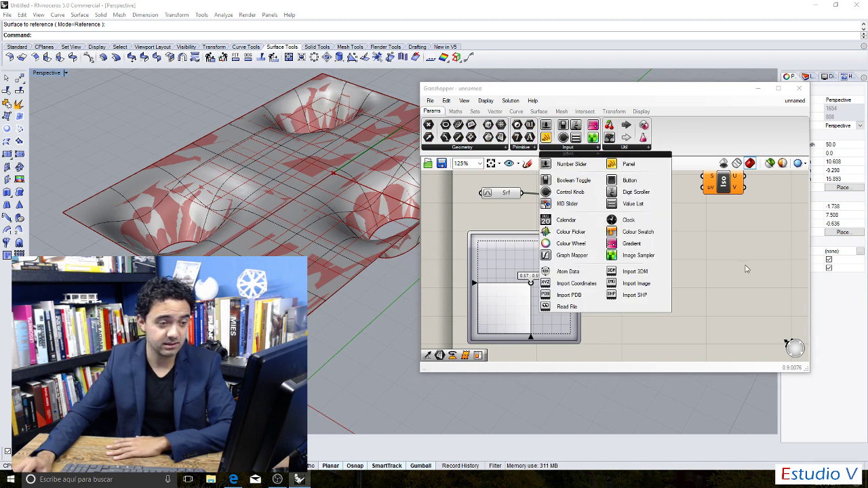
Realign the MD Slider, Evaluate Surface and Surface parameter, and set the slider to about 0.5, 0.43.
left_click_drag(525, 263, 528, 259)
left_click_drag(631, 217, 636, 223)
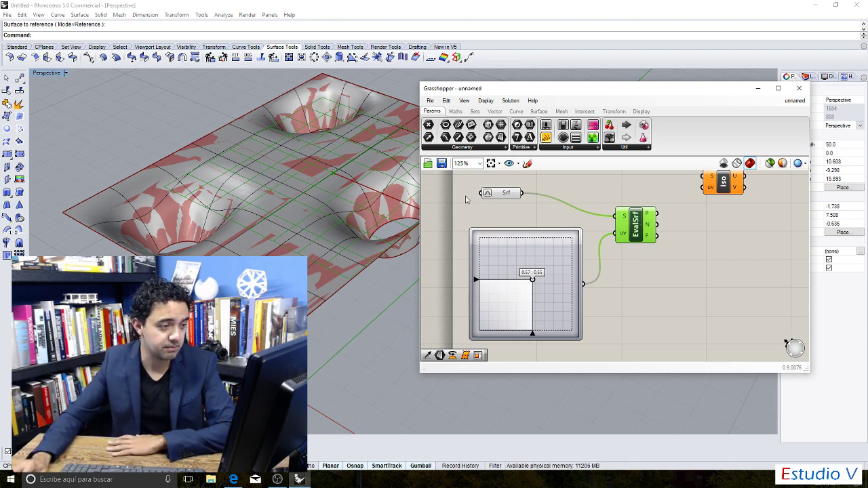
left_click(512, 194)
left_click_drag(511, 195, 518, 201)
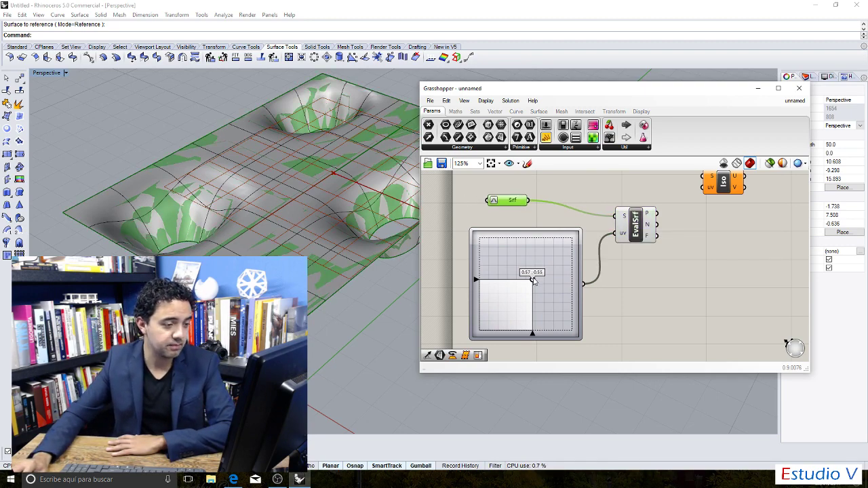
mouse_move(532, 280)
left_mouse_down()
mouse_move(517, 257)
mouse_move(549, 277)
mouse_move(496, 310)
mouse_move(486, 281)
mouse_move(524, 331)
mouse_move(571, 290)
mouse_move(530, 254)
mouse_move(493, 281)
mouse_move(547, 306)
mouse_move(527, 268)
mouse_move(527, 290)
left_mouse_up()
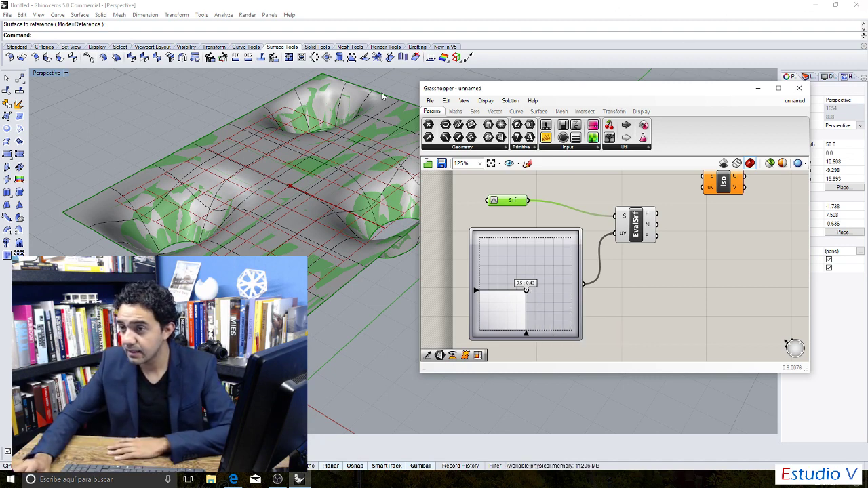
Move the Grasshopper window slightly and enlarge it, with the canvas enlarged around the surface evaluation components.
key("alt+Tab")
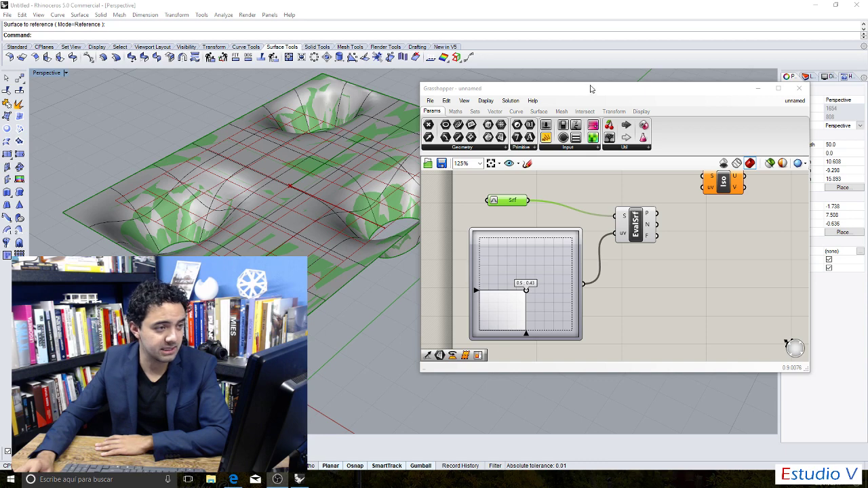
left_click_drag(590, 89, 568, 84)
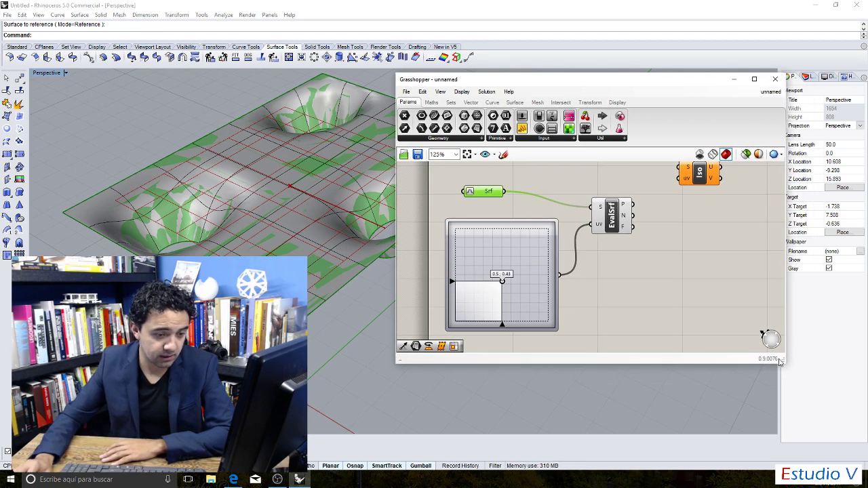
left_click_drag(784, 365, 845, 426)
scroll(678, 278, "up", 4)
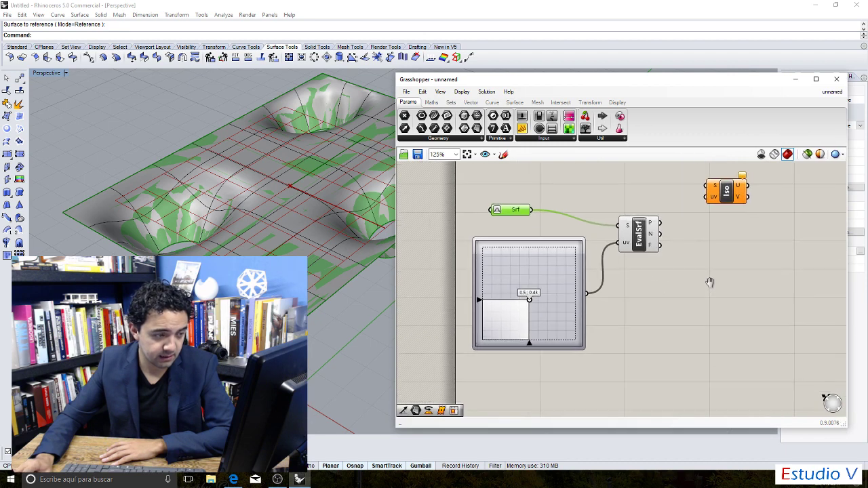
scroll(779, 251, "down", 2)
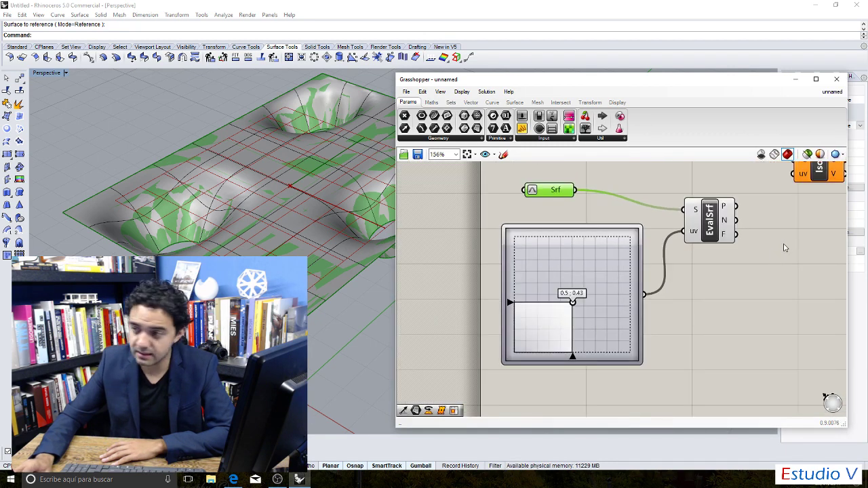
right_click_drag(782, 246, 794, 251)
scroll(789, 254, "up", 2)
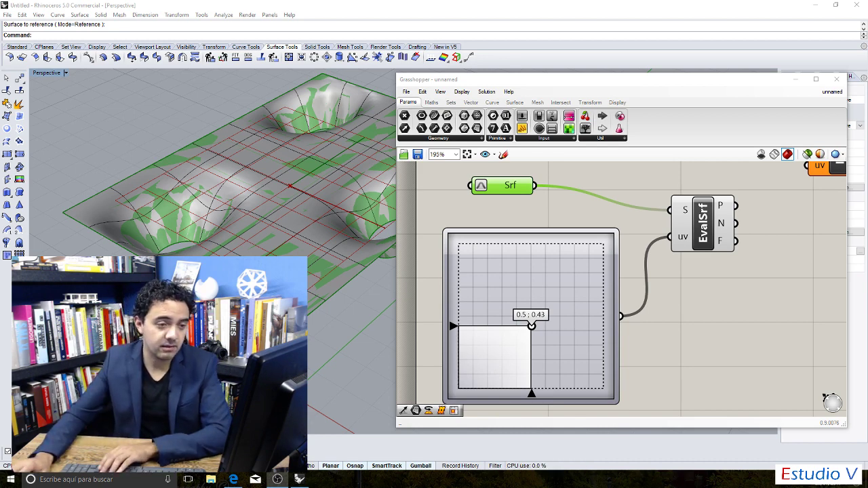
Delete the Evaluate Surface component and the MD Slider, keeping the Surface parameter on the canvas.
left_click(686, 237)
key("Delete")
left_click(560, 269)
key("Delete")
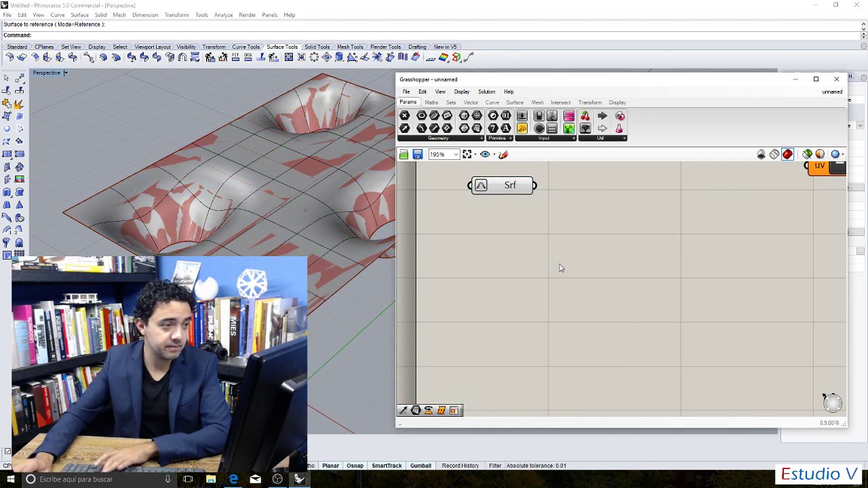
Add a new Evaluate Surface component to the canvas beside the Surface parameter.
left_click(514, 102)
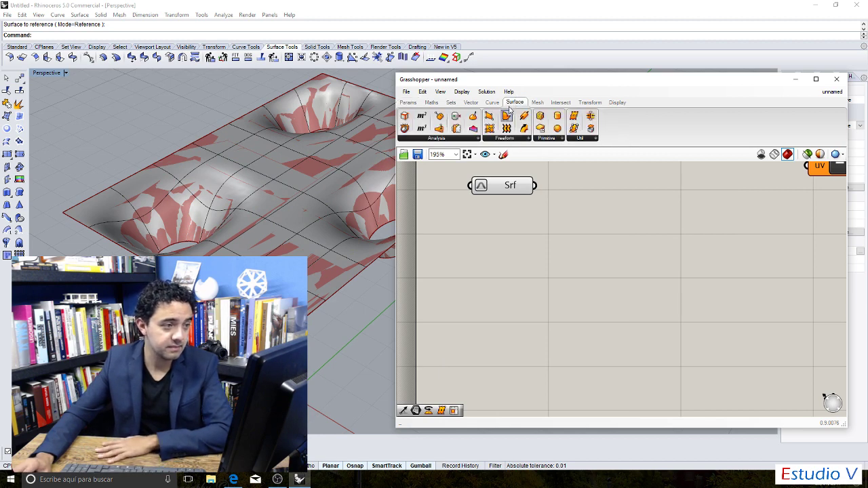
left_click(432, 139)
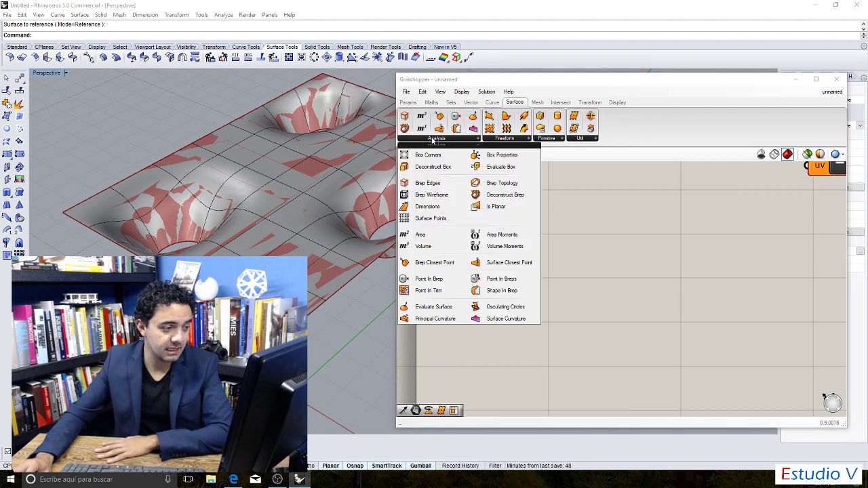
left_click(461, 308)
left_click(659, 225)
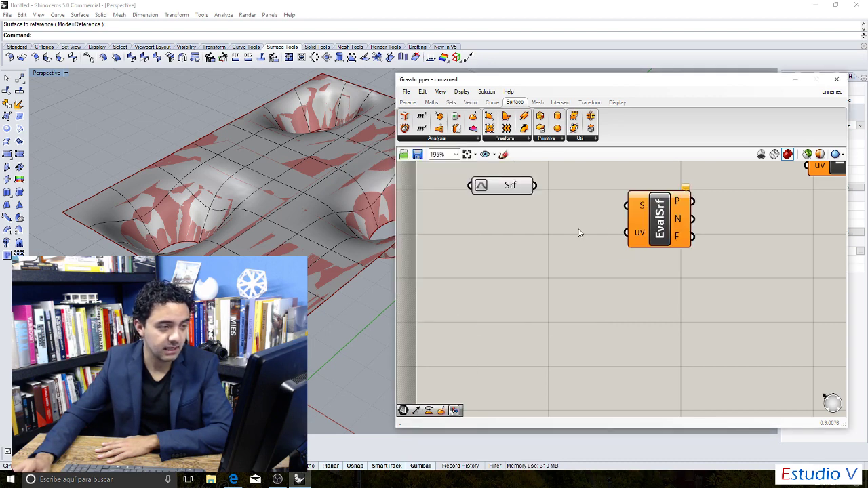
Add an MD Slider to the canvas and place it below the Surface parameter.
left_click(408, 102)
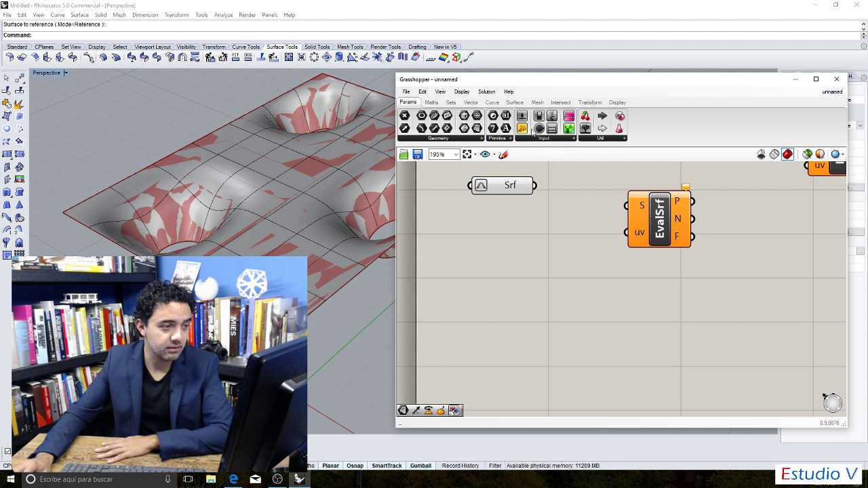
left_click(541, 139)
left_click(542, 195)
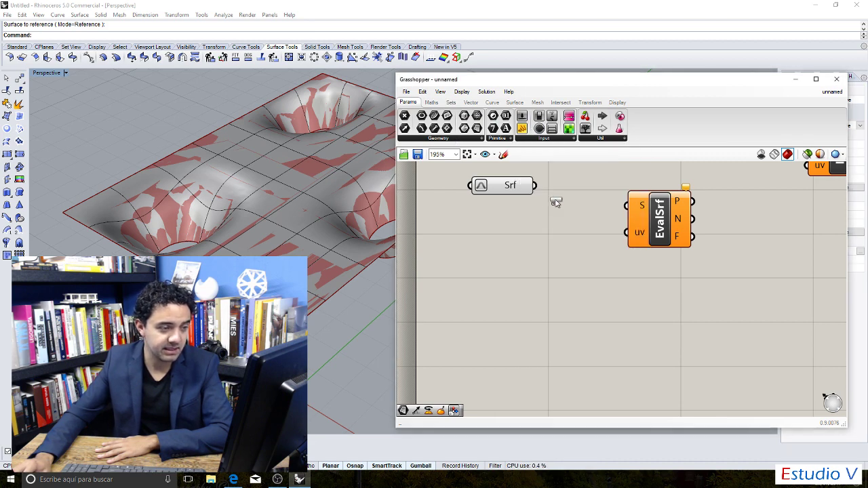
left_click(538, 328)
left_click_drag(555, 278, 529, 297)
left_click(560, 208)
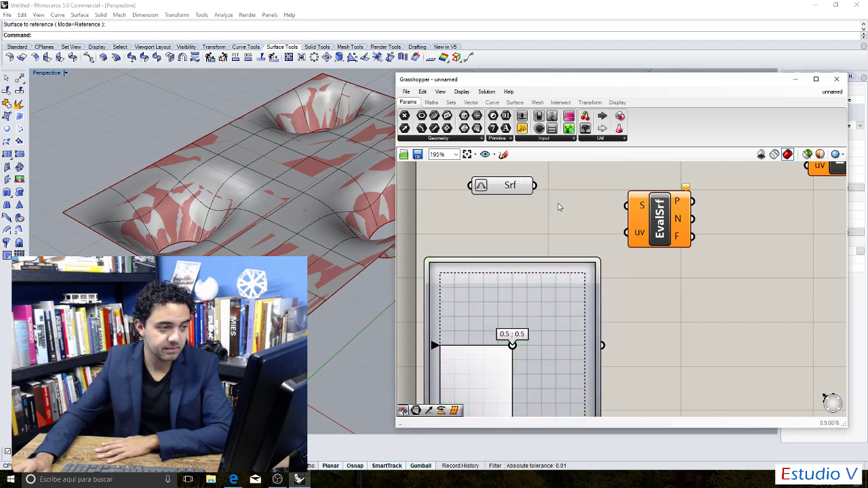
Connect the Surface parameter to the S input of Evaluate Surface and spread the two components apart.
left_click_drag(511, 192, 676, 217)
left_click(535, 186)
left_click(621, 312)
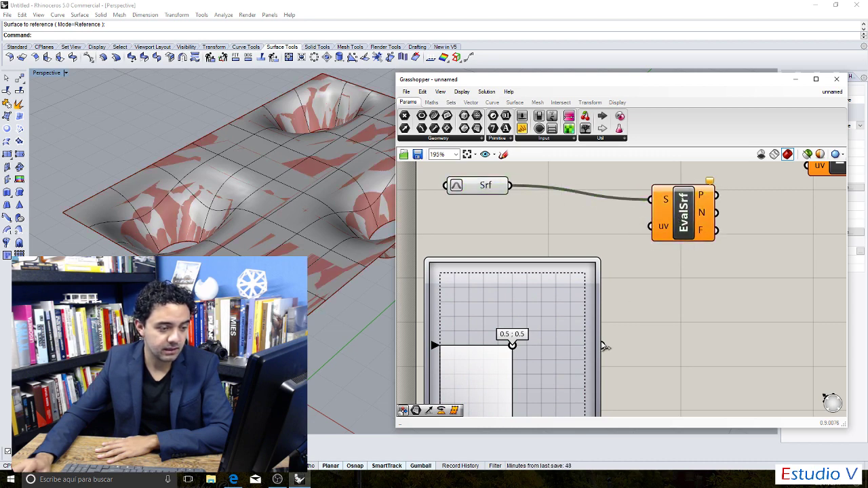
Connect the MD Slider to Evaluate Surface's uv input, set it to about 0.51, 0.52, and move it closer to the Surface parameter.
left_click_drag(604, 346, 651, 226)
mouse_move(513, 345)
left_mouse_down()
mouse_move(482, 333)
mouse_move(538, 314)
mouse_move(509, 372)
mouse_move(473, 401)
mouse_move(438, 368)
mouse_move(537, 302)
mouse_move(564, 351)
mouse_move(519, 311)
mouse_move(441, 310)
mouse_move(436, 348)
mouse_move(531, 405)
mouse_move(571, 368)
mouse_move(585, 291)
mouse_move(495, 273)
mouse_move(378, 303)
mouse_move(476, 356)
mouse_move(529, 348)
mouse_move(514, 344)
left_mouse_up()
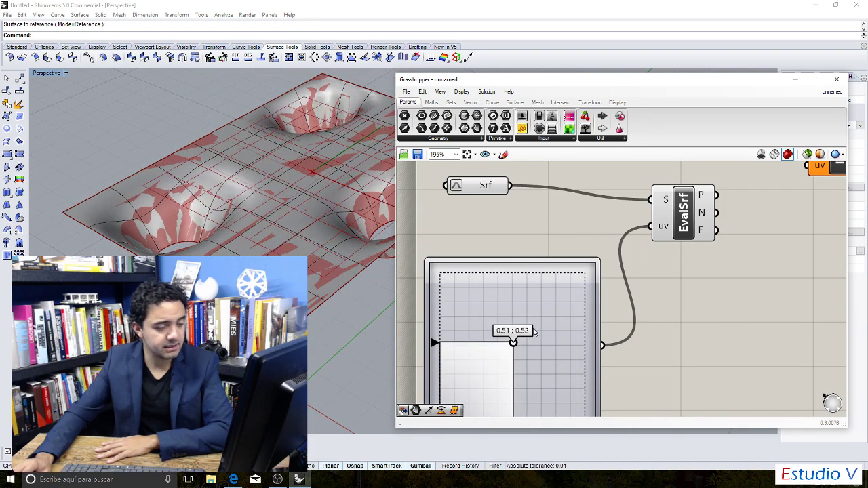
left_click_drag(555, 309, 562, 273)
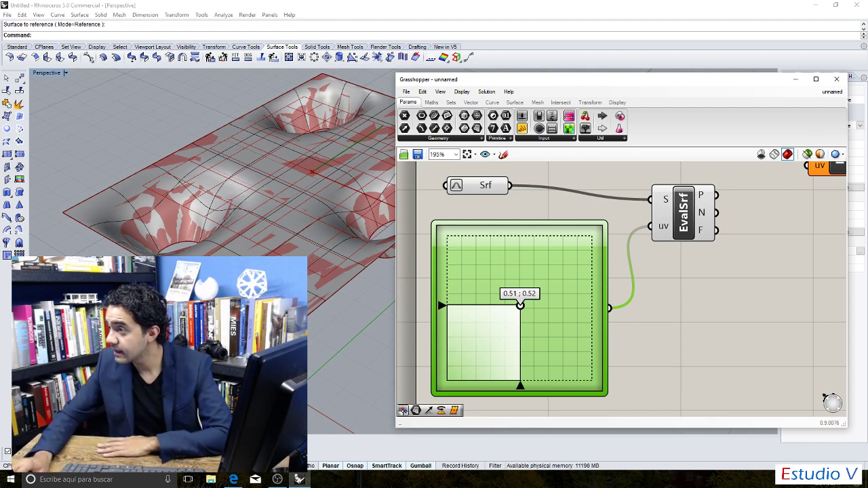
key("alt+Tab")
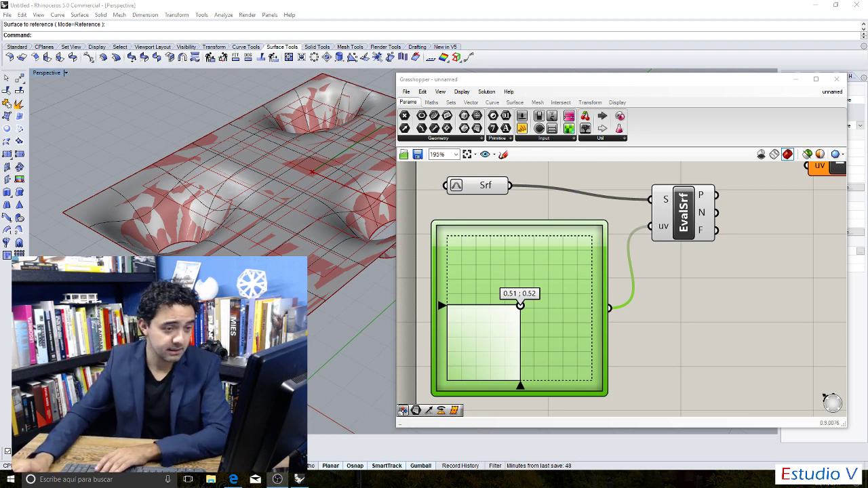
Remove both Evaluate Surface and the MD Slider from the canvas, leaving the Surface parameter in place.
left_click(671, 227)
key("Delete")
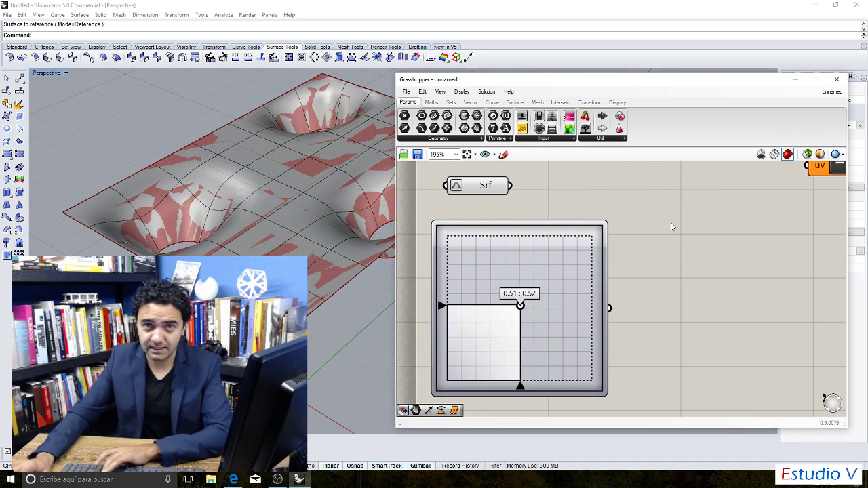
left_click(548, 267)
key("Delete")
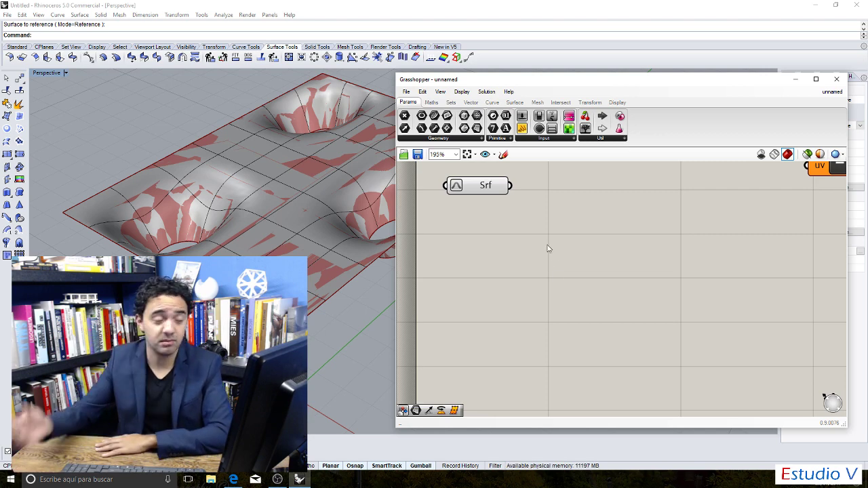
Find Evaluate Surface among the surface analysis components and place it on the canvas beside the Surface parameter.
left_click(432, 102)
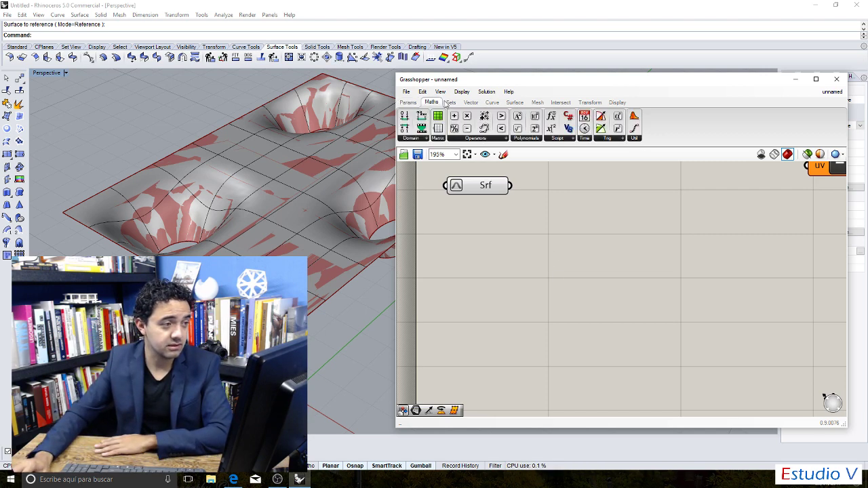
left_click(471, 102)
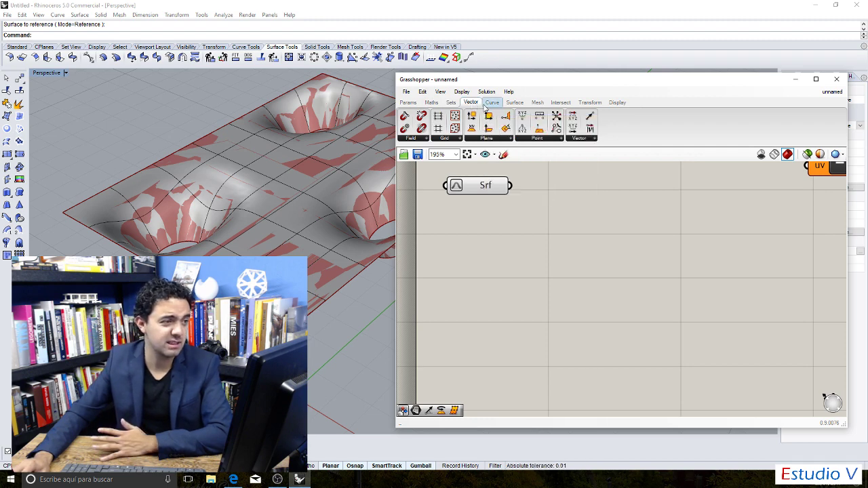
left_click(492, 103)
left_click(515, 102)
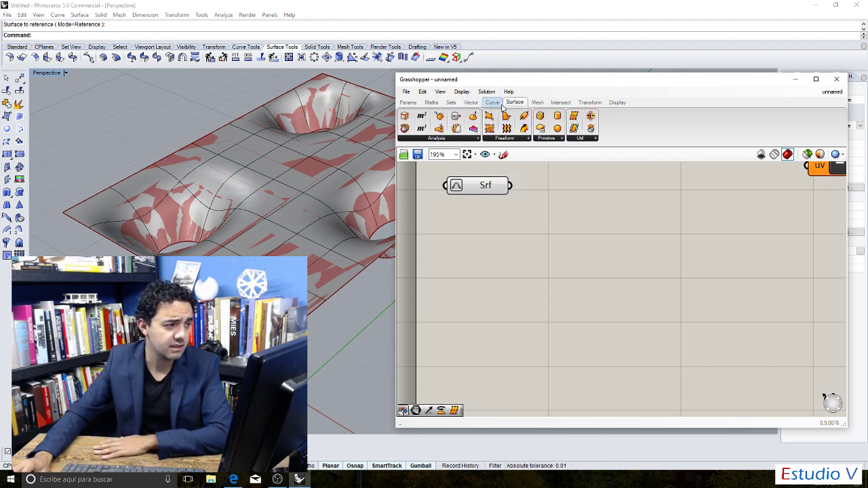
left_click(444, 138)
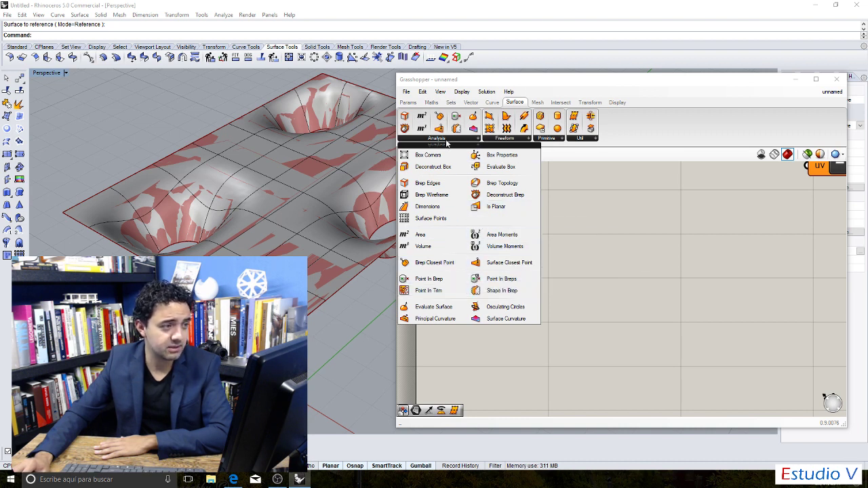
left_click(433, 307)
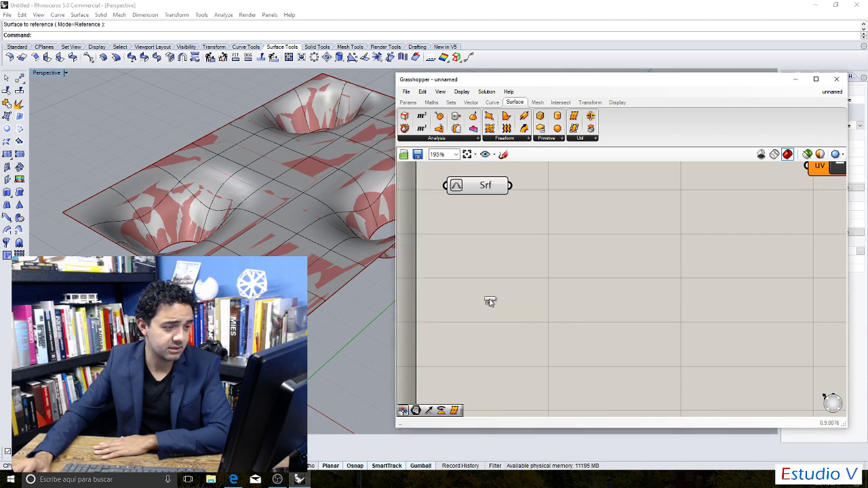
left_click(648, 244)
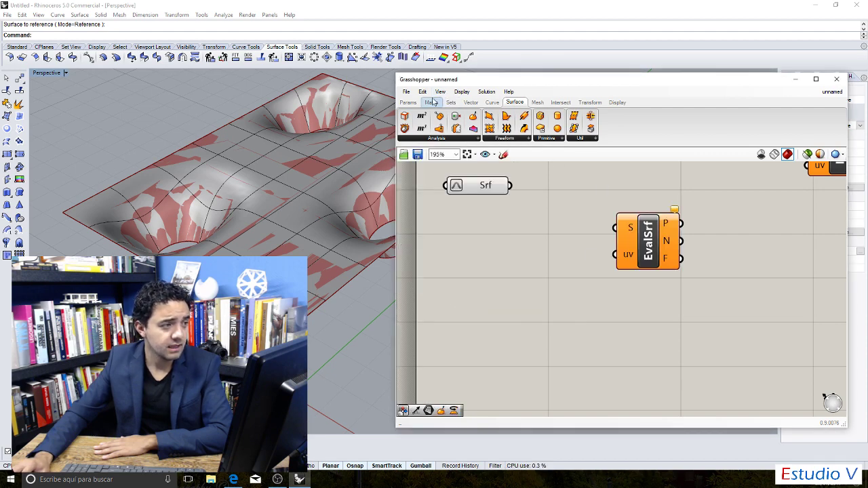
Add an MD Slider to the canvas and position it below the Surface parameter.
left_click(451, 102)
left_click(416, 102)
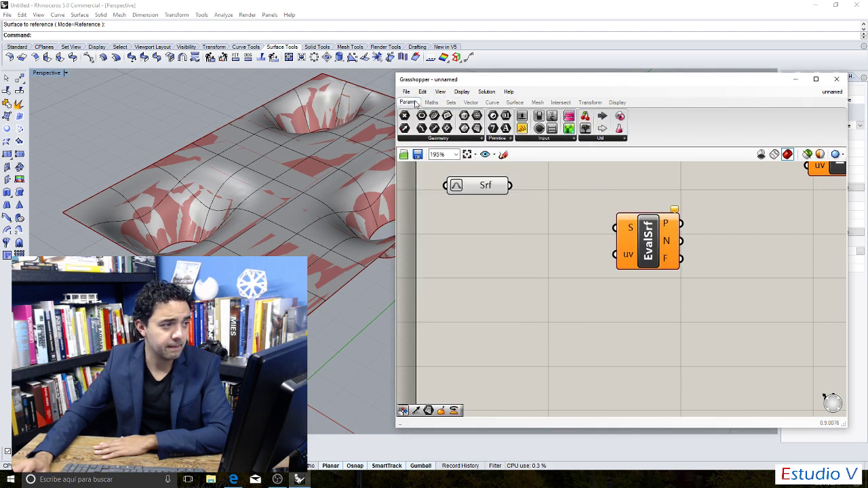
left_click(537, 140)
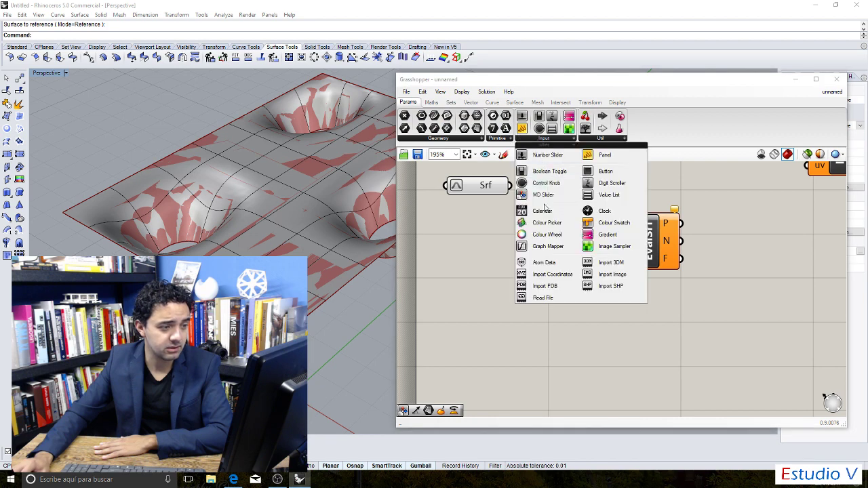
left_click(546, 195)
left_click(484, 335)
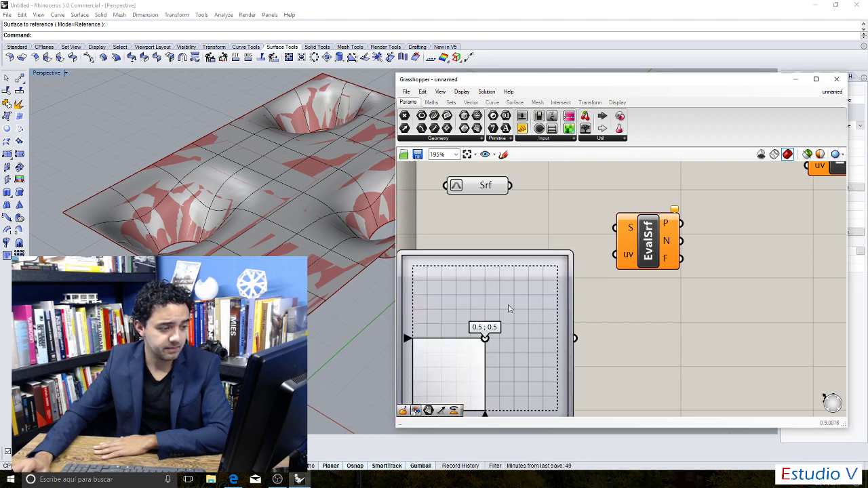
left_click_drag(509, 308, 516, 300)
Connect the Surface parameter to Evaluate Surface's S input and the MD Slider to uv, setting the slider to about 0.51, 0.57.
left_click_drag(510, 185, 664, 218)
left_click(607, 261)
left_click_drag(585, 333, 639, 233)
mouse_move(486, 330)
left_mouse_down()
mouse_move(500, 302)
mouse_move(478, 357)
mouse_move(515, 326)
mouse_move(490, 323)
left_mouse_up()
Turn off Reparameterize on the Surface parameter.
left_click(472, 183)
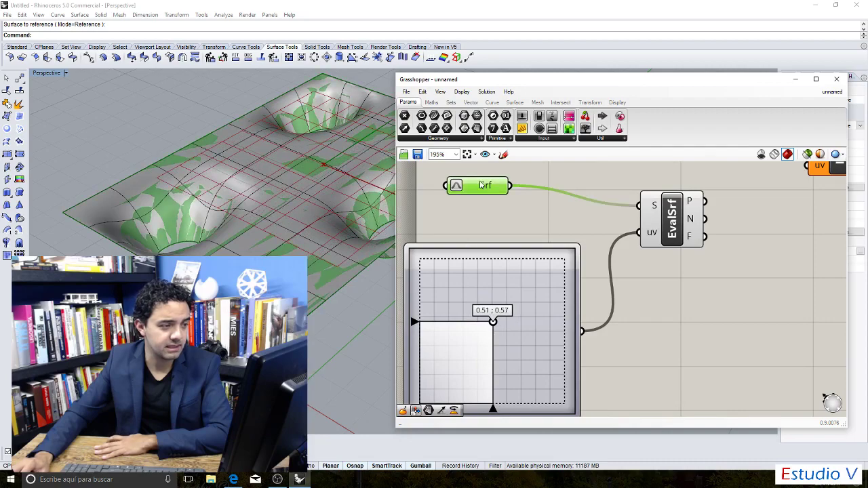
right_click(480, 184)
left_click(552, 306)
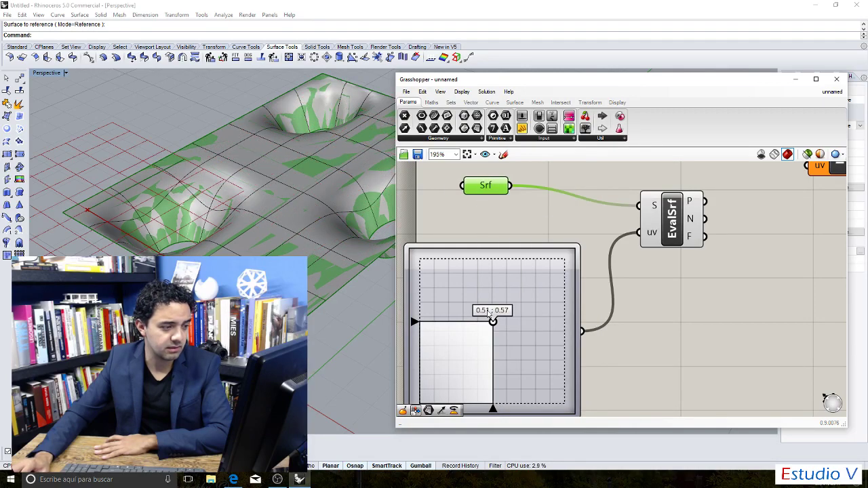
Turn on Reparameterize on the Surface parameter and set the MD Slider to about 0.39, 0.68 to check the evaluated point on the canopy.
mouse_move(492, 313)
left_mouse_down()
mouse_move(482, 316)
mouse_move(519, 268)
mouse_move(416, 321)
mouse_move(461, 381)
mouse_move(501, 310)
left_mouse_up()
right_click(488, 189)
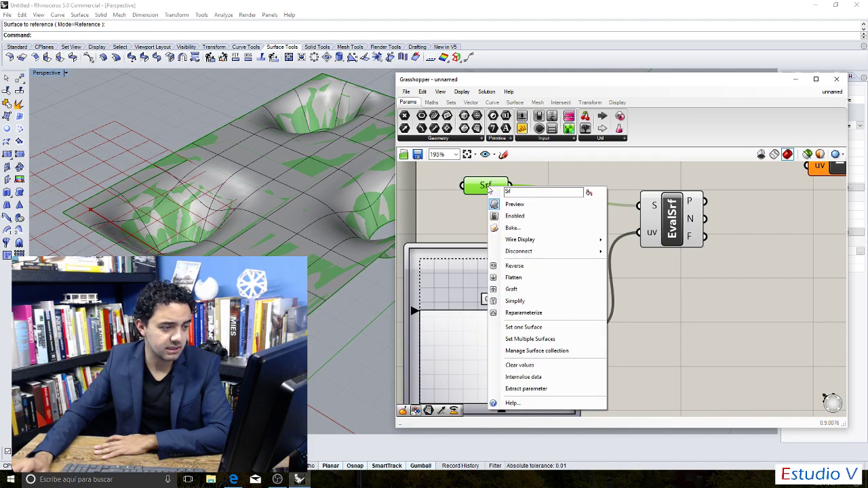
left_click(529, 313)
left_click_drag(501, 309, 475, 305)
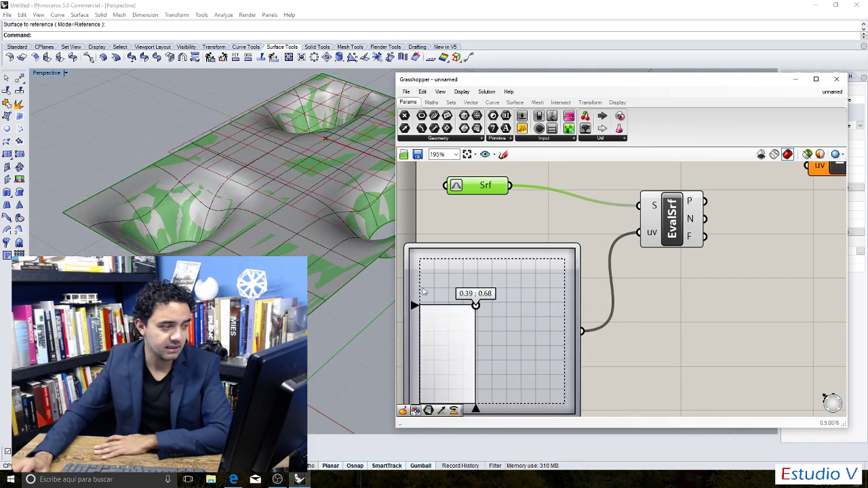
scroll(272, 169, "down", 3)
scroll(271, 170, "up", 3)
right_click_drag(272, 224, 272, 169)
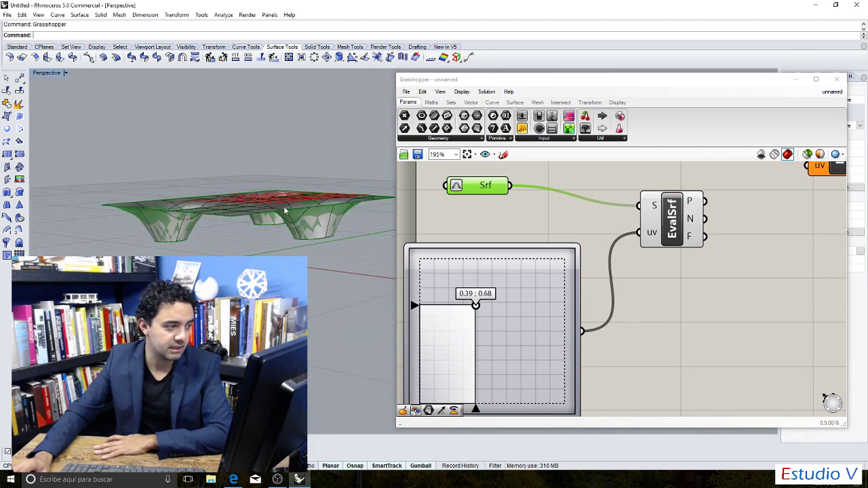
right_click_drag(285, 210, 330, 231)
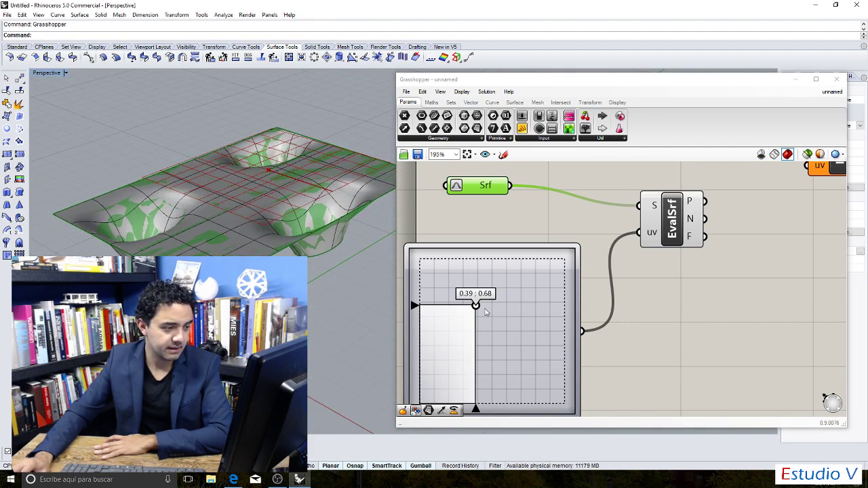
Set the MD Slider to about 0.51, 0.59 and rearrange the Surface parameter, slider, Evaluate Surface and Iso Curve components.
left_click_drag(475, 305, 493, 318)
scroll(557, 275, "down", 2)
left_click(618, 247)
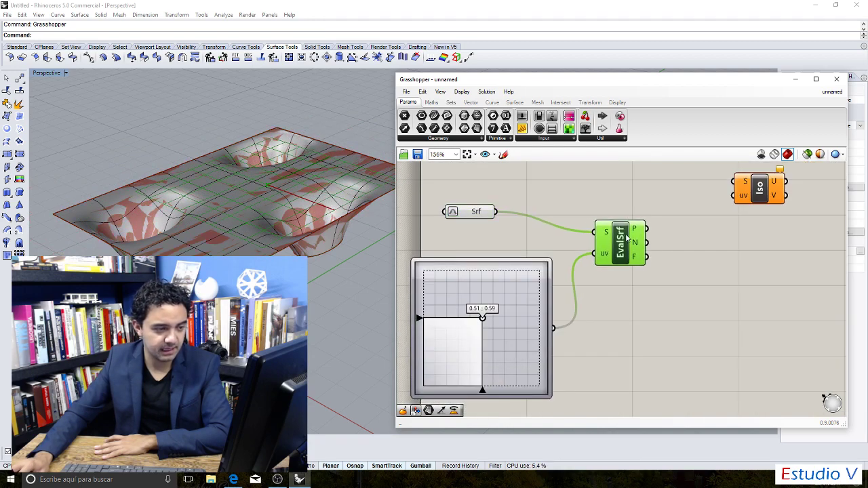
left_click(515, 293)
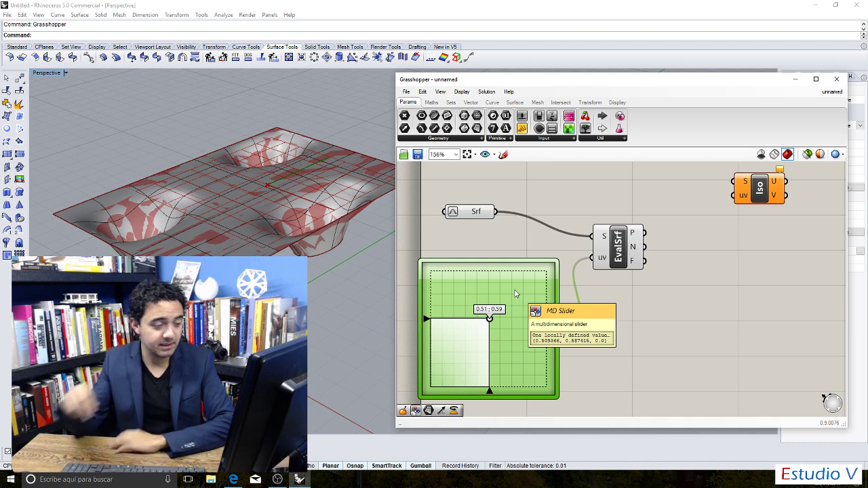
left_click_drag(536, 321, 542, 317)
left_click_drag(603, 261, 627, 256)
left_click_drag(464, 216, 479, 223)
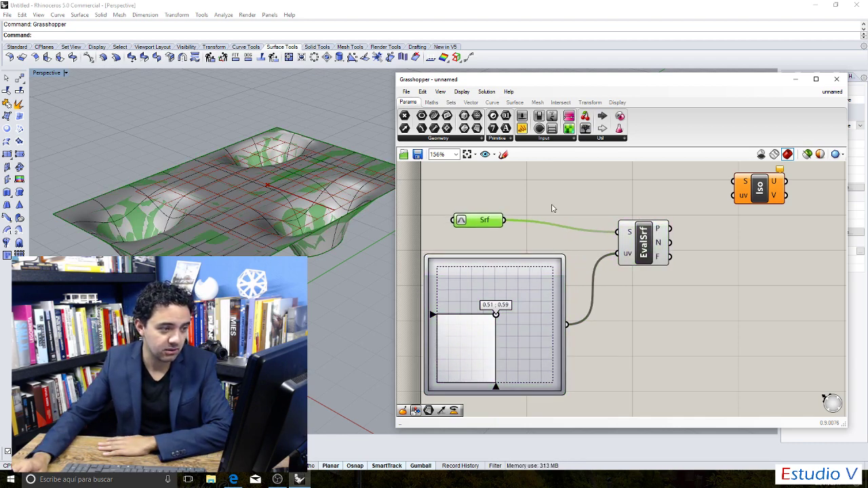
right_click_drag(552, 208, 528, 213)
left_click_drag(734, 193, 743, 197)
left_click(739, 268)
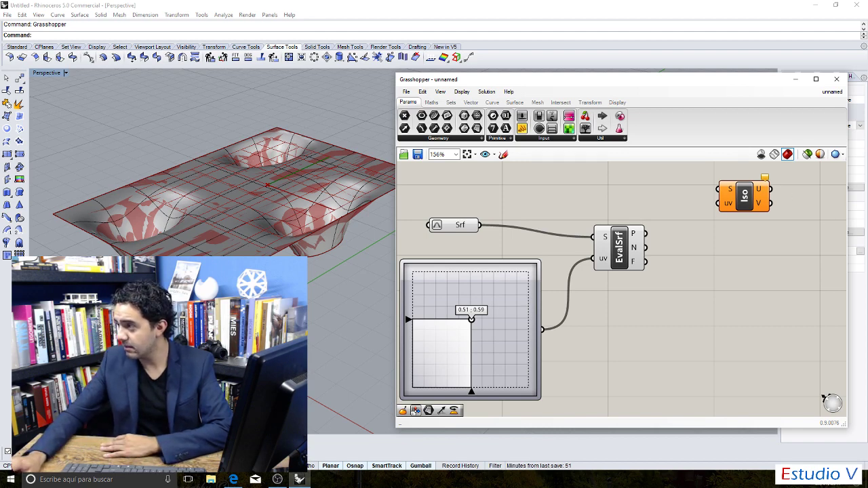
Set the MD Slider to about 0.66, 0.42 to shift the evaluated point on the canopy.
key("alt+Tab")
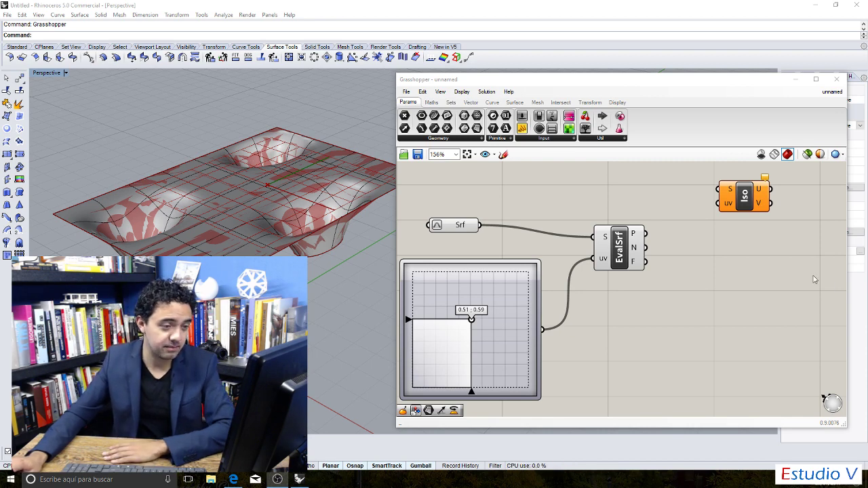
scroll(571, 255, "down", 1)
scroll(562, 278, "down", 1)
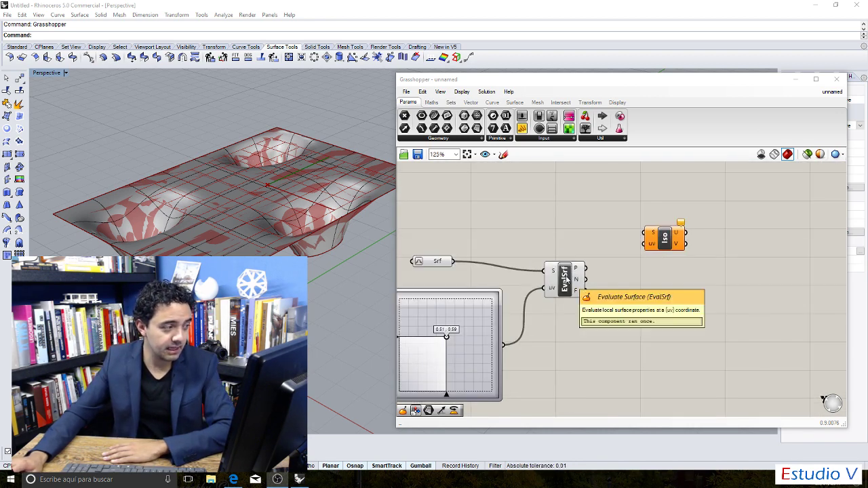
scroll(480, 303, "down", 1)
mouse_move(454, 330)
left_mouse_down()
mouse_move(474, 349)
mouse_move(464, 342)
left_mouse_up()
scroll(454, 341, "up", 2)
Reposition the MD Slider and move Evaluate Surface and Iso Curve farther away from it to space out the definition.
left_click(484, 299)
left_click_drag(484, 299, 505, 292)
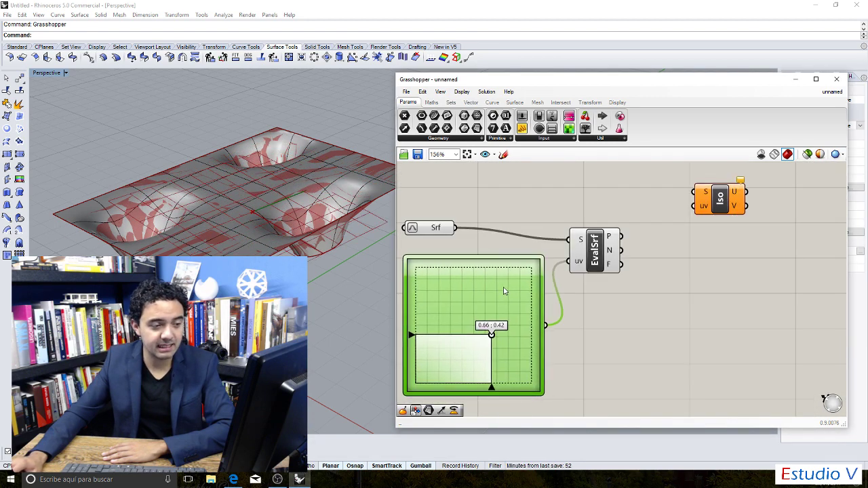
left_click_drag(594, 255, 617, 251)
left_click(616, 209)
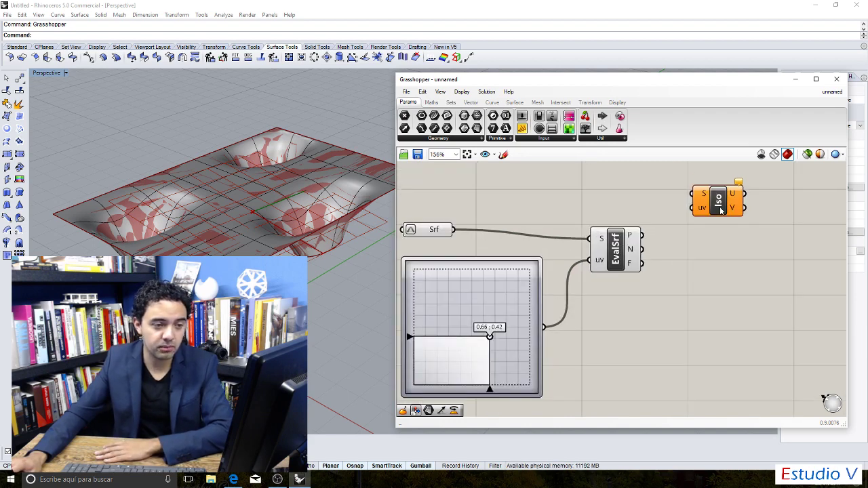
left_click_drag(718, 203, 742, 206)
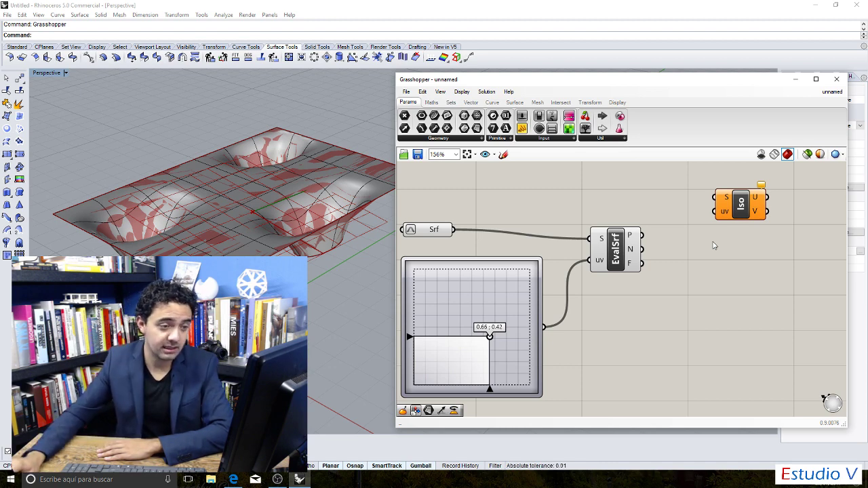
Connect the Surface parameter to Iso Curve's S input and Evaluate Surface's P output to its uv input.
mouse_move(629, 236)
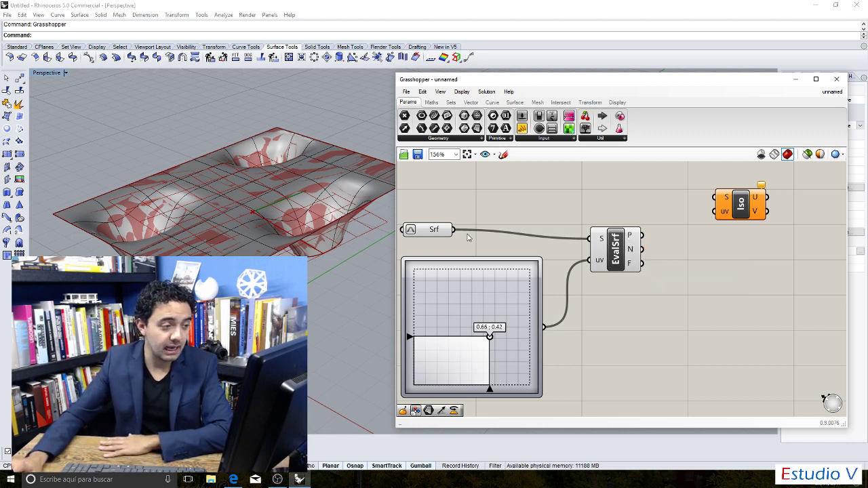
left_click_drag(454, 230, 717, 201)
left_click(666, 249)
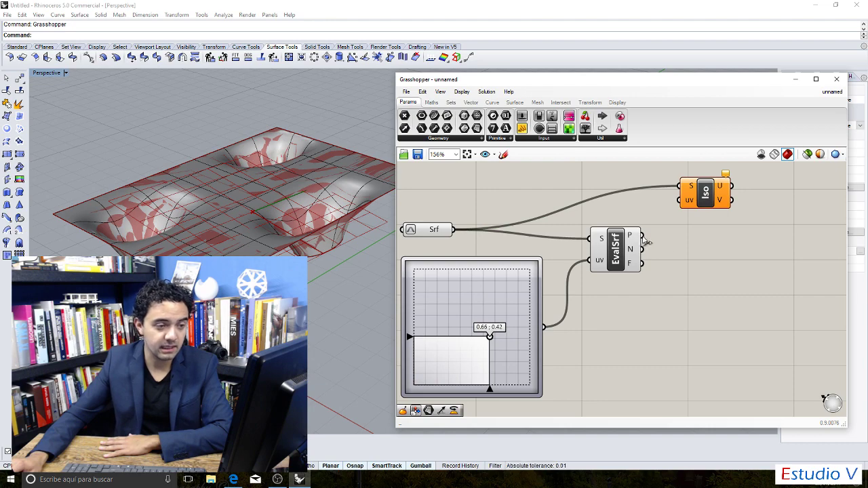
left_click_drag(640, 236, 678, 212)
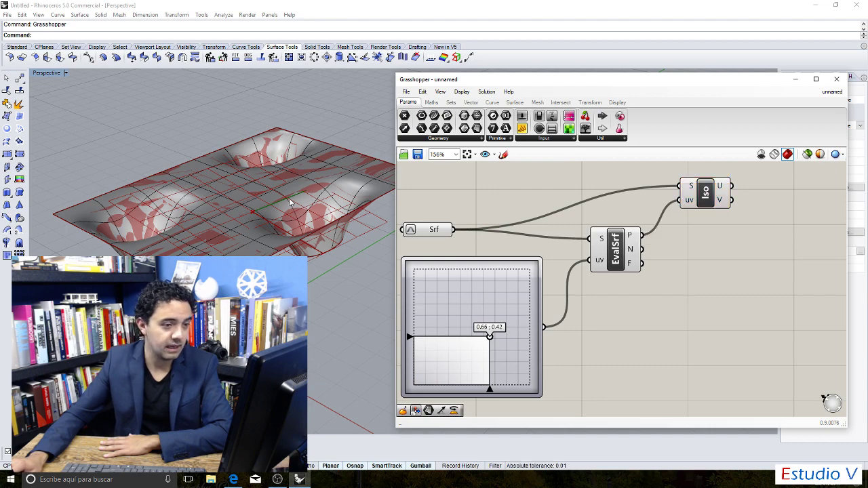
Set the MD Slider to about 0.64, 0.38 and check the iso curves on the canopy from a closer view.
right_click_drag(291, 202, 274, 237)
left_click(705, 194)
right_click_drag(231, 211, 216, 241)
left_click_drag(490, 328, 482, 345)
right_click_drag(325, 319, 463, 360)
mouse_move(482, 347)
left_mouse_down()
mouse_move(455, 316)
mouse_move(497, 333)
mouse_move(457, 341)
mouse_move(489, 344)
left_mouse_up()
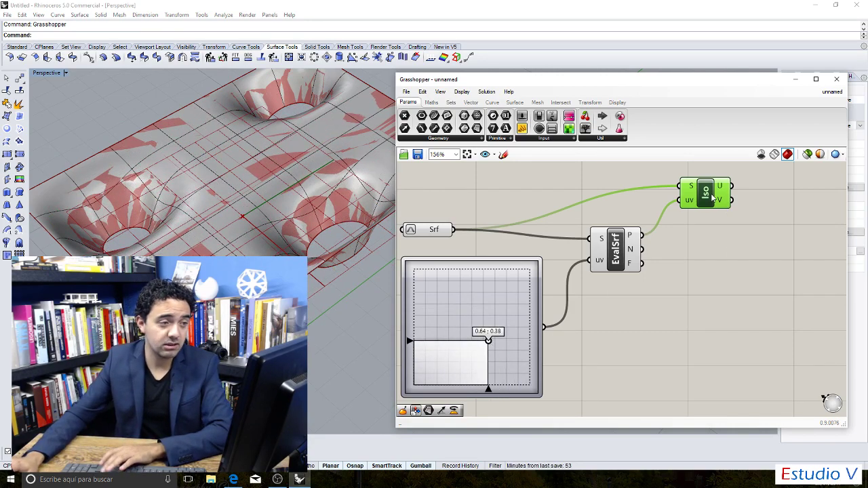
Delete the Iso Curve component and place a new Iso Curve from the spline components above and beside Evaluate Surface.
key("Delete")
left_click(515, 102)
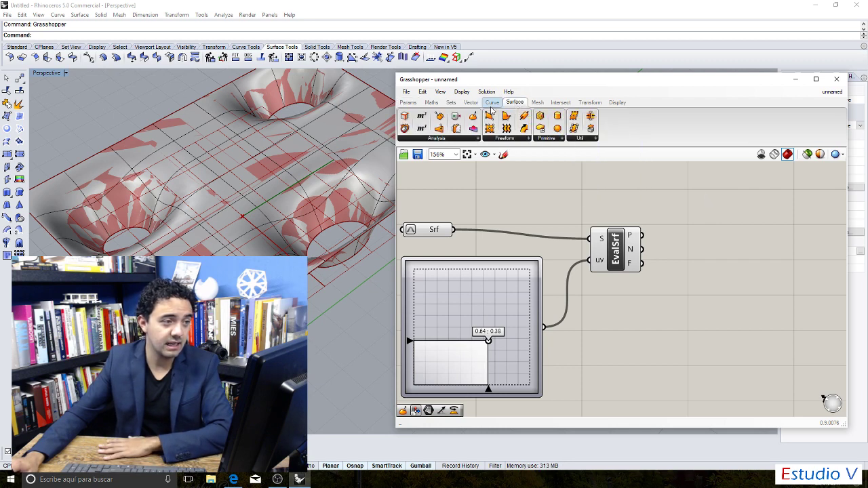
left_click(492, 102)
left_click(563, 139)
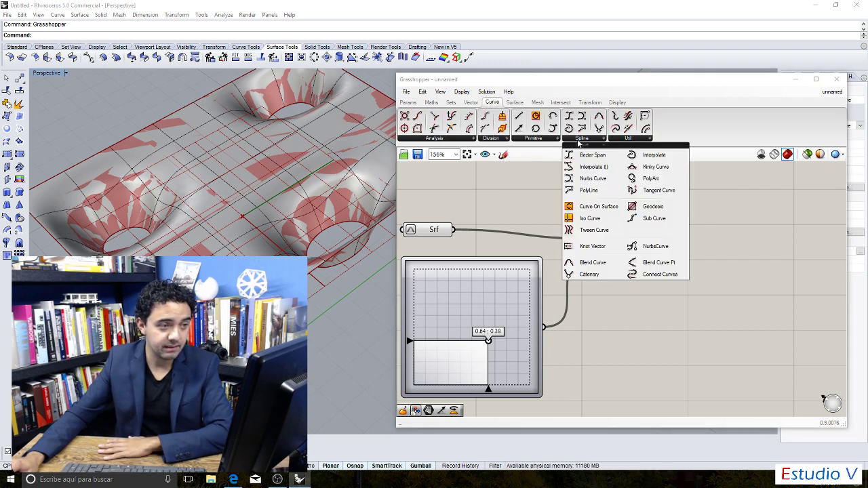
left_click(618, 218)
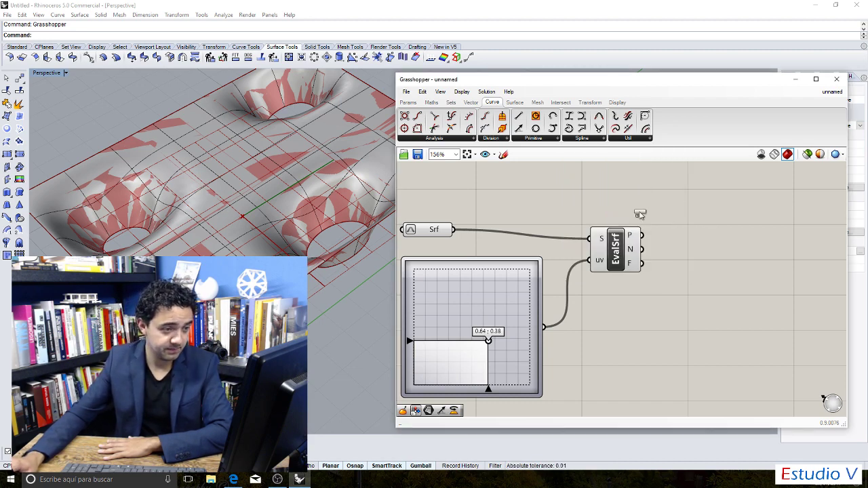
left_click(719, 200)
left_click(677, 201)
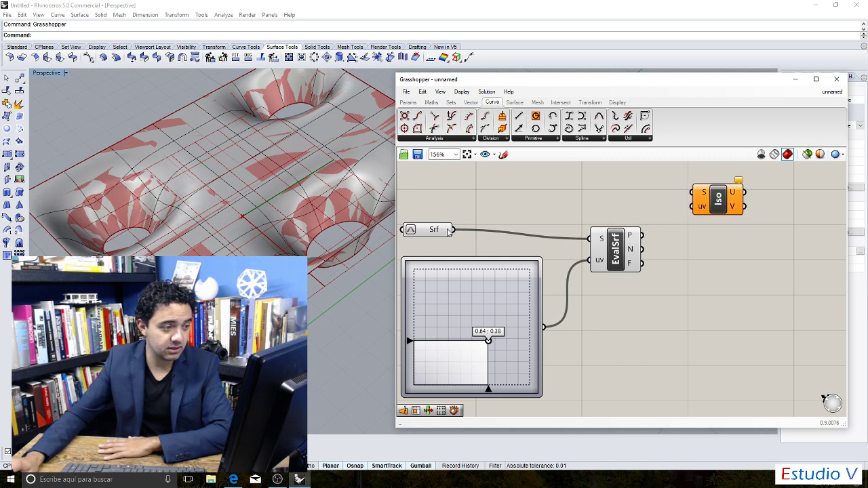
Wire the Surface parameter into the new Iso Curve's S input and Evaluate Surface's P output into its uv input.
left_click_drag(453, 229, 695, 192)
left_click_drag(642, 236, 693, 206)
scroll(711, 283, "down", 3)
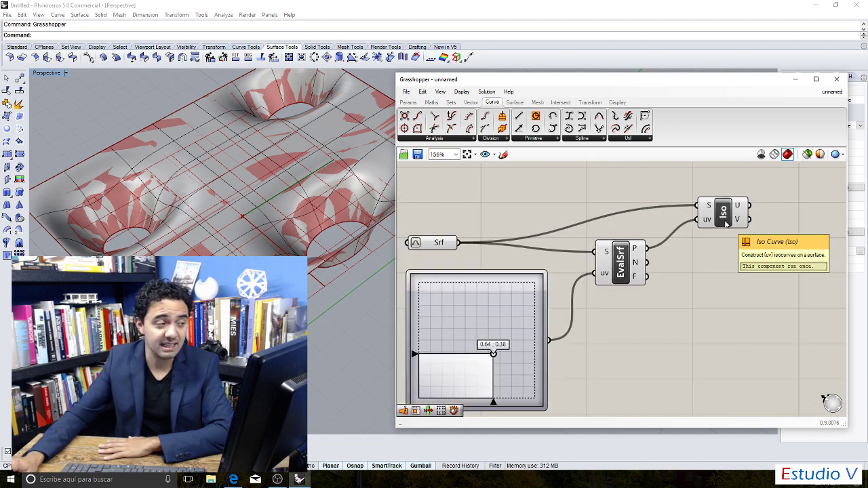
scroll(725, 225, "down", 2)
scroll(708, 233, "up", 4)
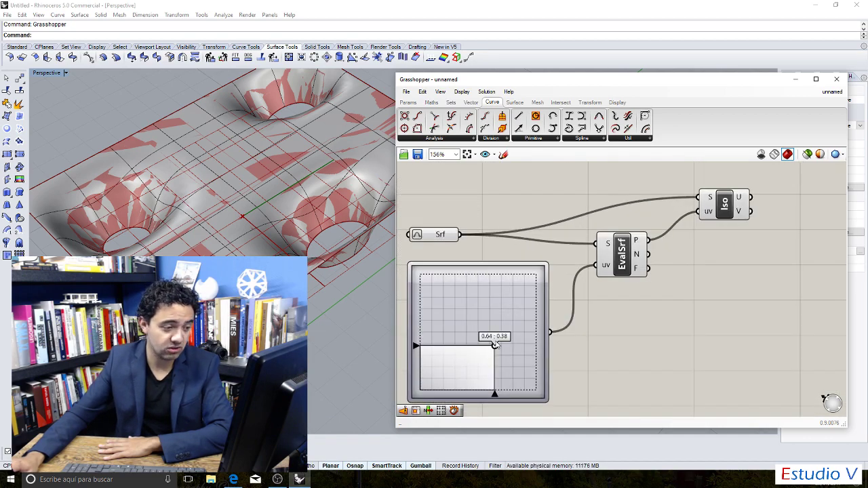
Vary the MD Slider to test the iso curves, leaving it at about 0.5, 0.55.
mouse_move(496, 343)
left_mouse_down()
mouse_move(466, 322)
mouse_move(507, 331)
mouse_move(473, 352)
mouse_move(489, 328)
mouse_move(469, 335)
mouse_move(481, 373)
mouse_move(489, 329)
mouse_move(438, 347)
mouse_move(488, 351)
left_mouse_up()
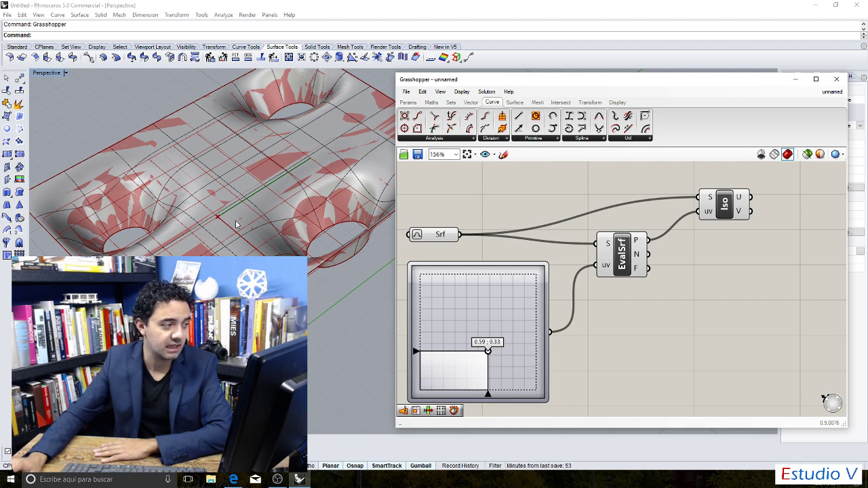
left_click_drag(490, 358, 497, 336)
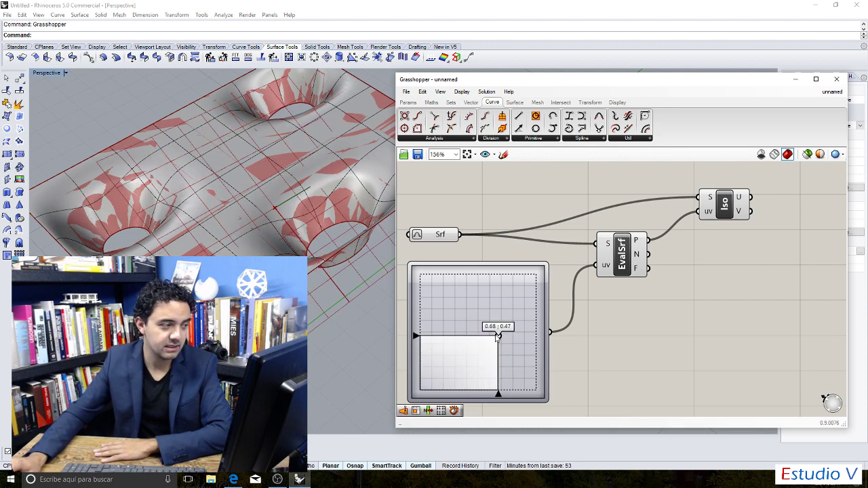
left_click(739, 205)
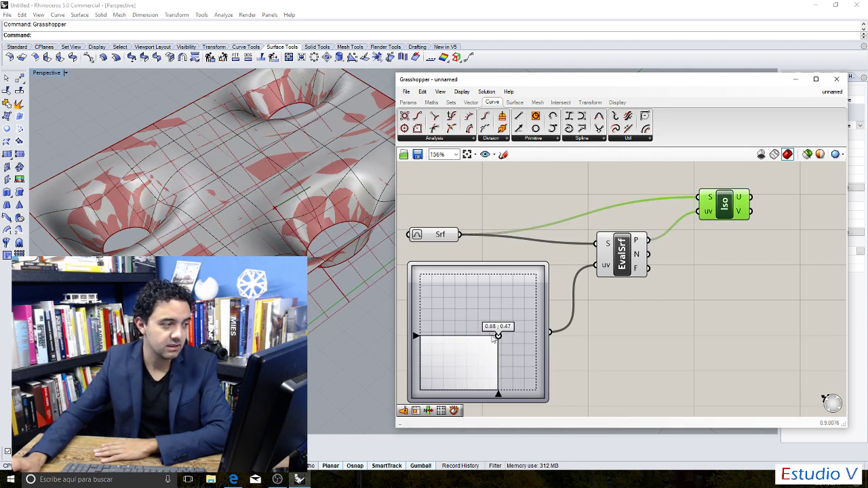
left_click_drag(500, 336, 478, 326)
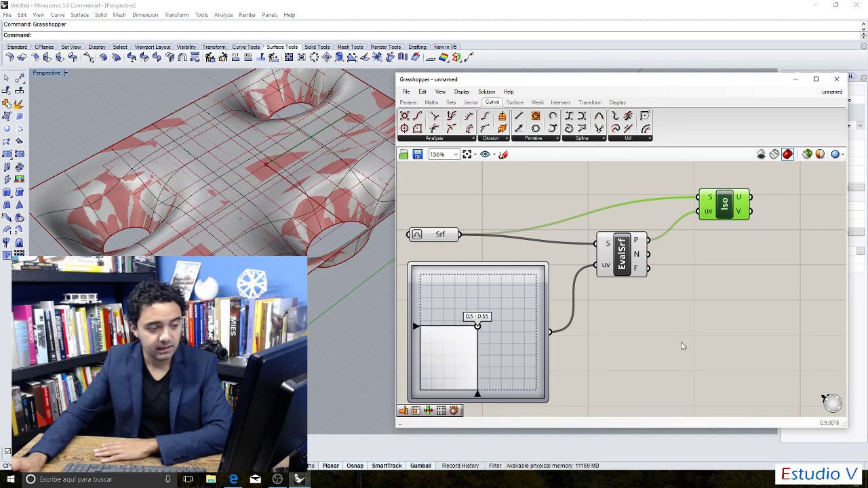
left_click(683, 347)
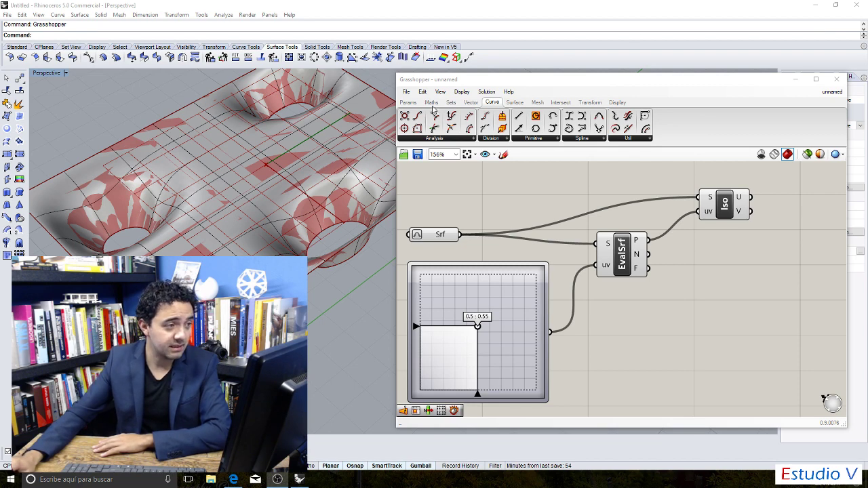
Add a Panel to the canvas and position it below and beside the Iso Curve component.
left_click(408, 102)
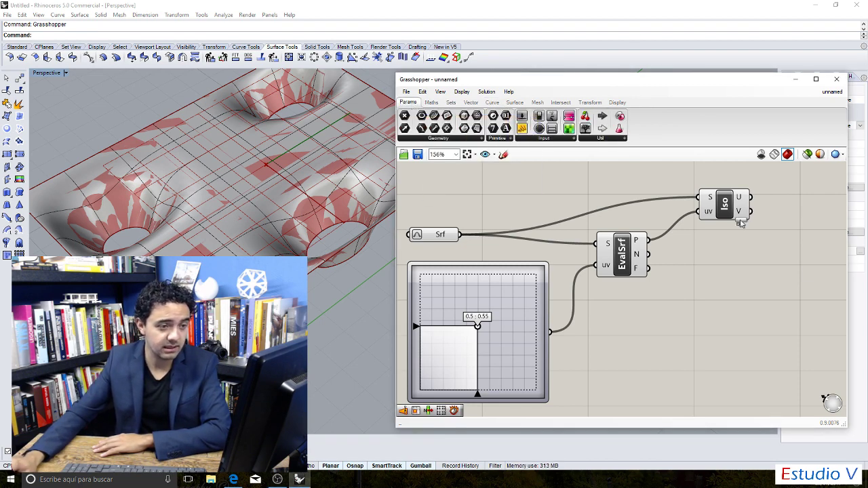
left_click_drag(740, 223, 739, 276)
scroll(738, 275, "down", 2)
scroll(712, 264, "up", 3)
left_click(608, 280)
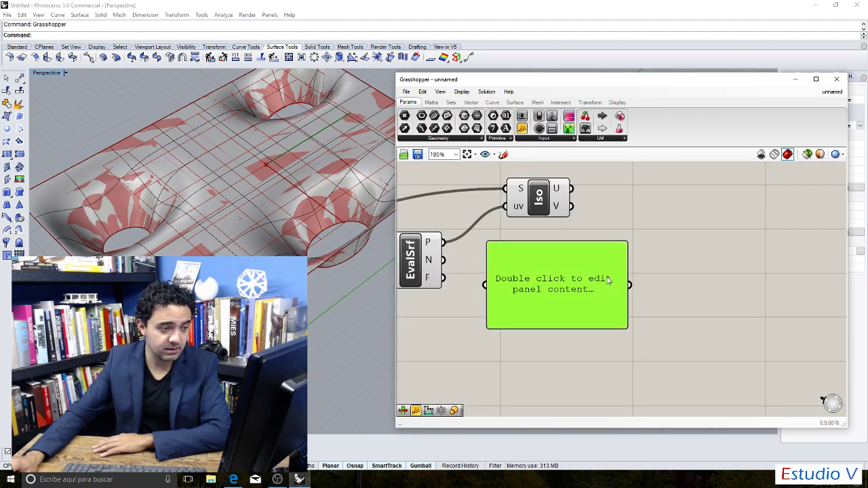
left_click_drag(608, 280, 687, 268)
left_click(666, 217)
Connect Evaluate Surface's P output to the Panel and widen the Panel to show the point coordinates on one line.
left_click_drag(444, 243, 565, 272)
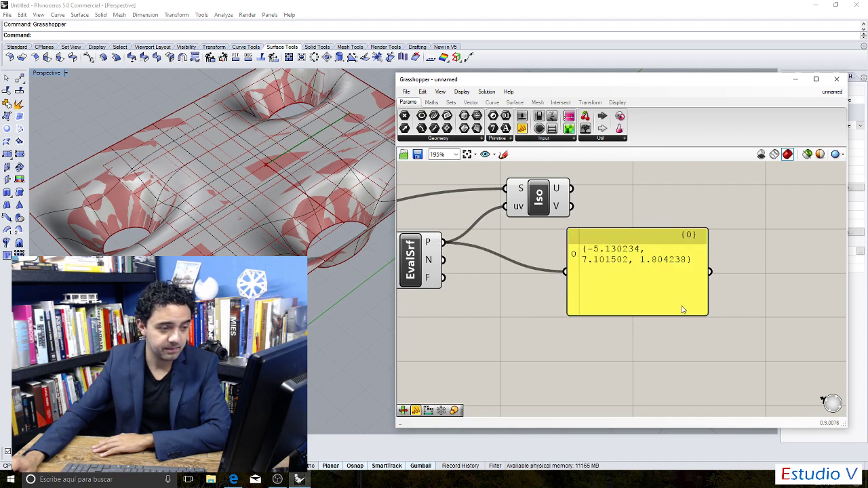
left_click_drag(703, 290, 808, 290)
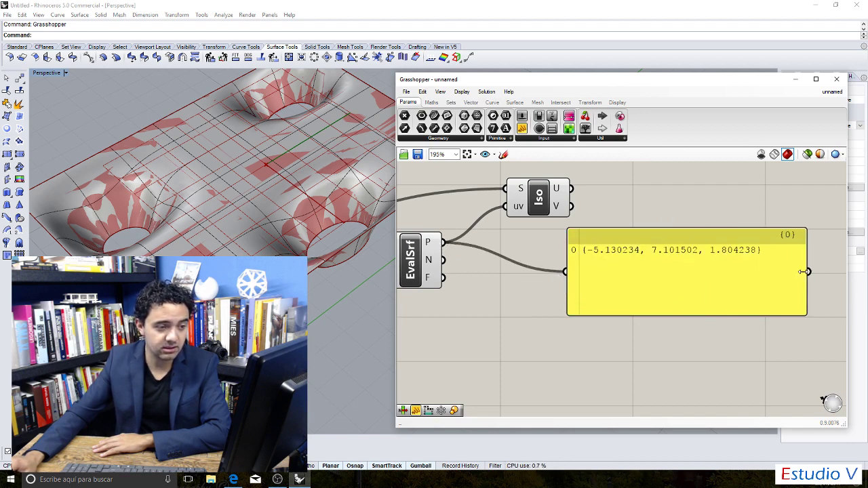
scroll(726, 272, "down", 2)
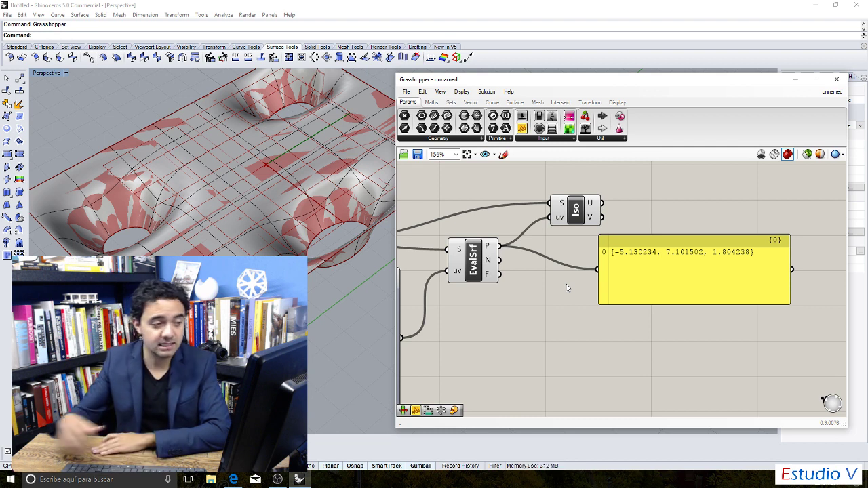
mouse_move(490, 249)
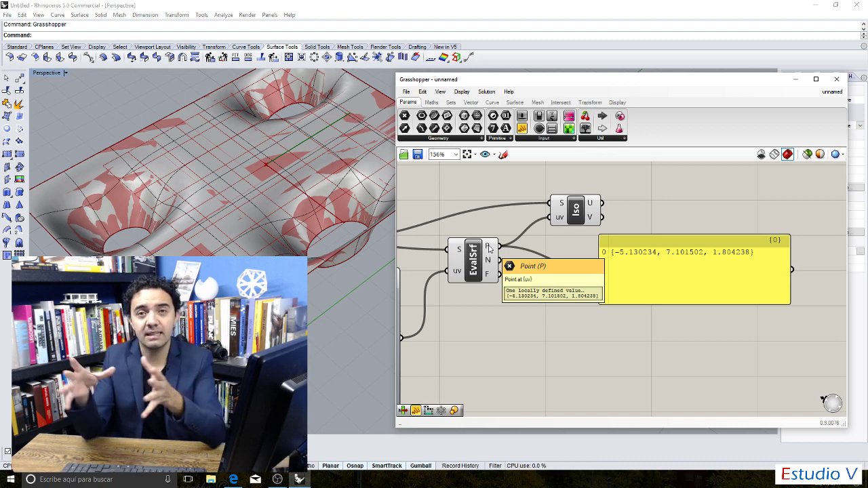
scroll(208, 250, "down", 5)
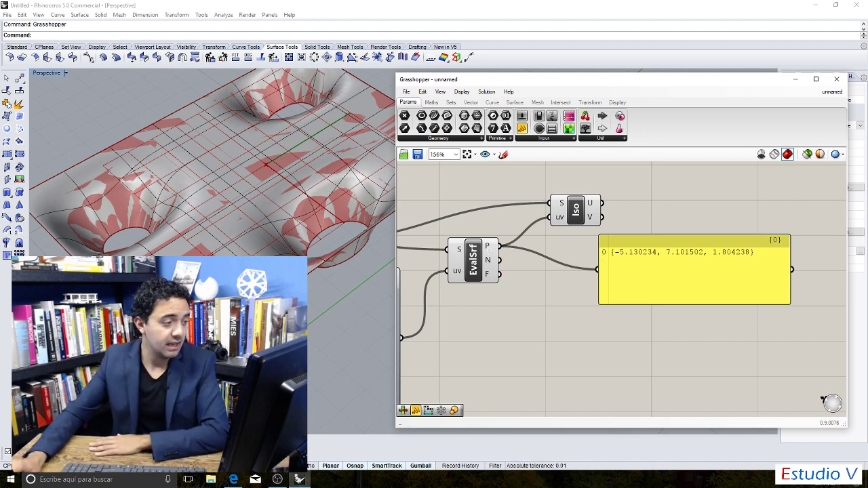
Set the MD Slider to about 0.86, 0.88 to test the iso curves near the canopy's edge.
scroll(208, 250, "up", 3)
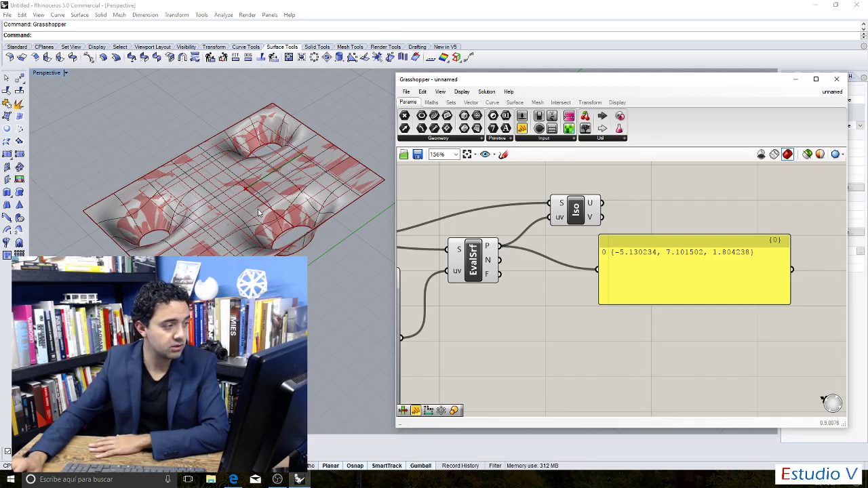
scroll(633, 285, "down", 4)
scroll(541, 295, "up", 4)
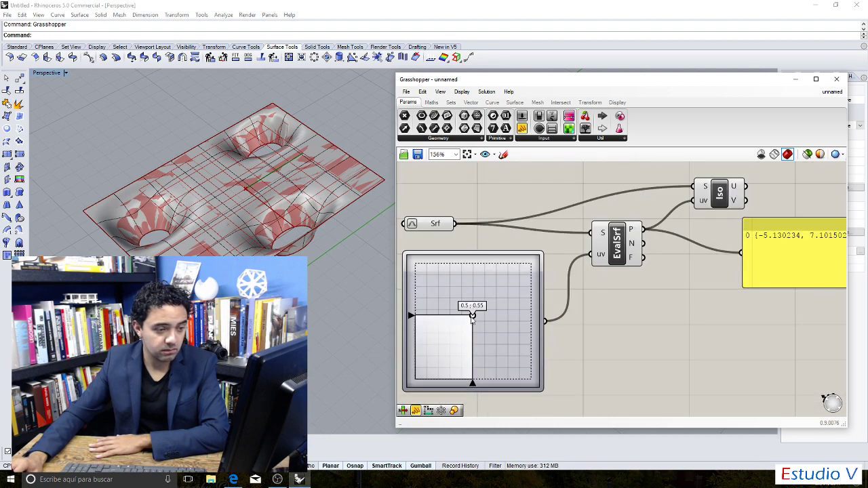
left_click_drag(471, 317, 515, 277)
scroll(629, 240, "down", 3)
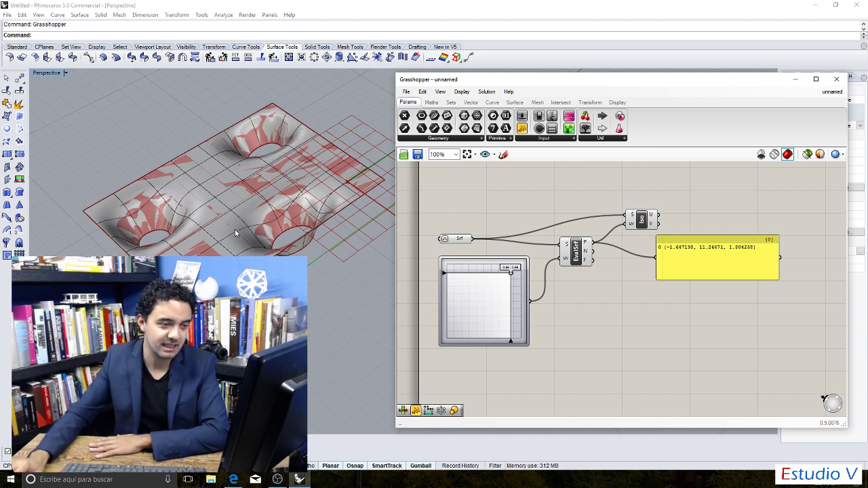
Read the evaluated point's coordinates in the Panel and delete the Panel.
scroll(732, 273, "up", 3)
left_click_drag(731, 274, 657, 240)
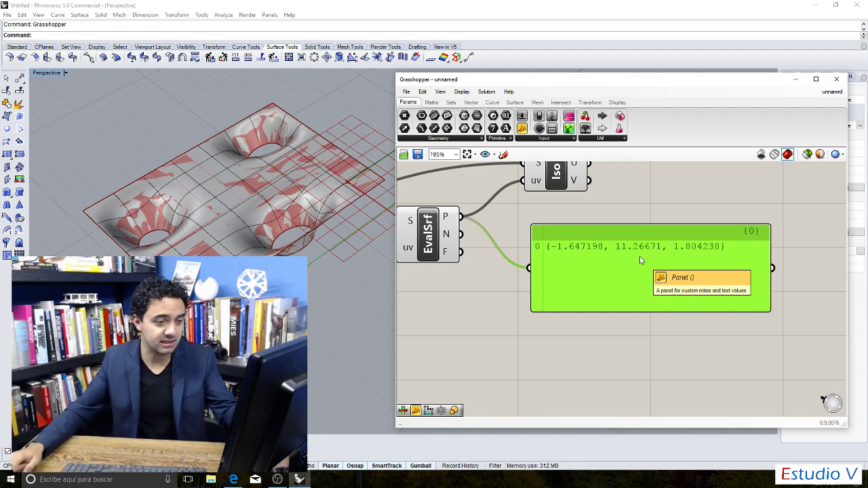
left_click_drag(637, 257, 627, 261)
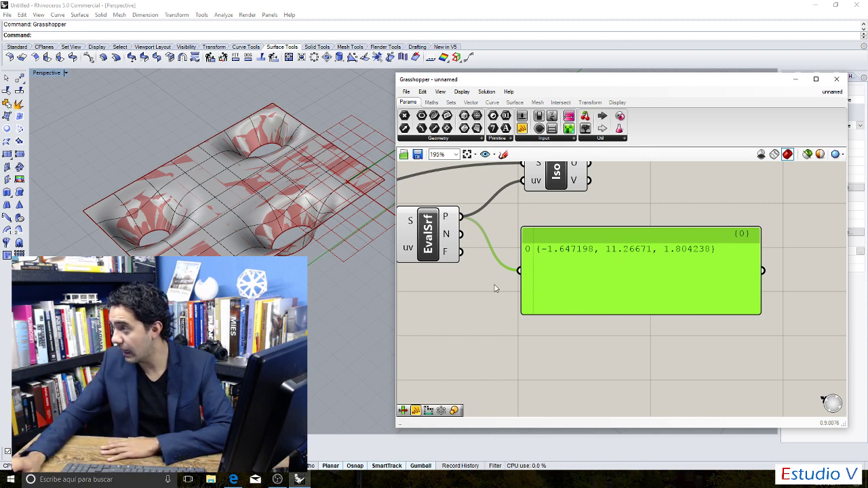
key("alt+Tab")
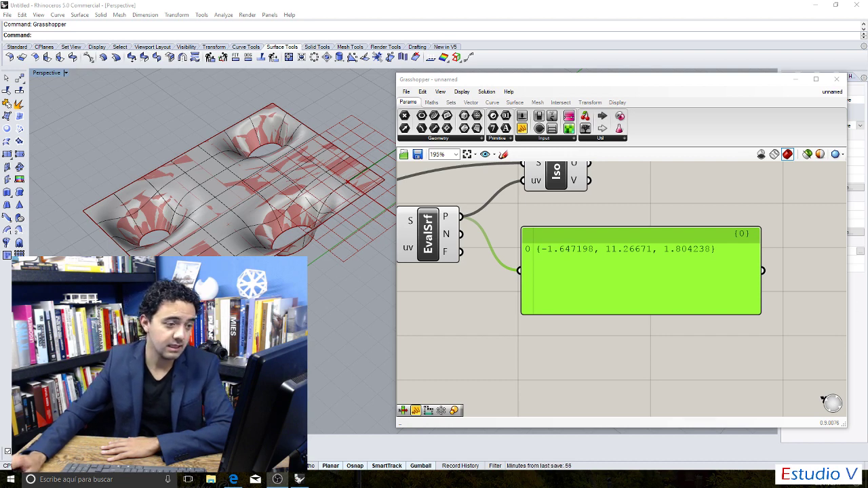
scroll(564, 241, "down", 2)
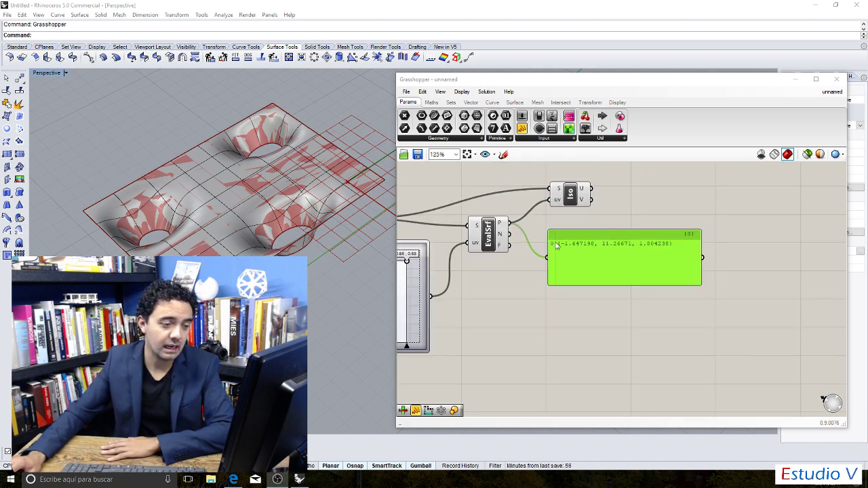
scroll(573, 236, "up", 2)
left_click_drag(579, 232, 608, 260)
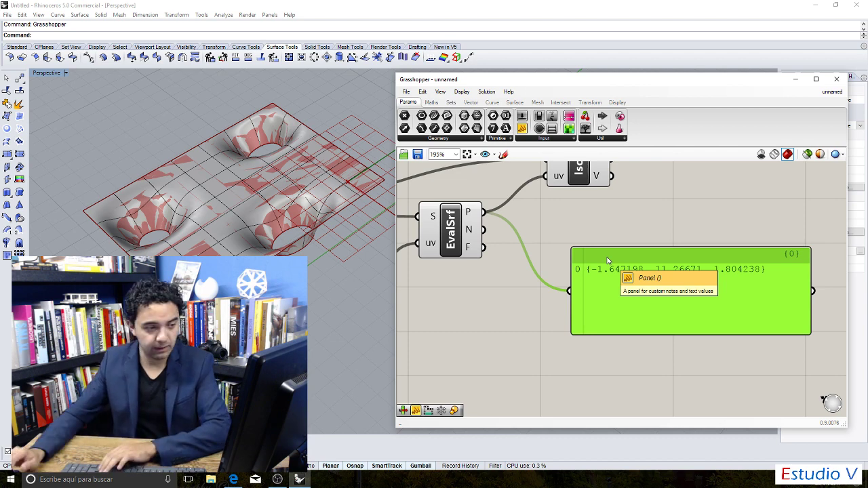
key("Delete")
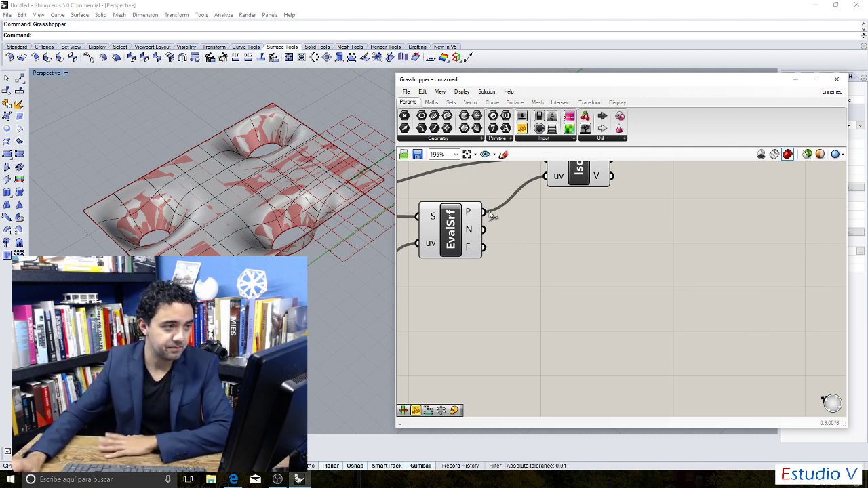
scroll(568, 241, "down", 2)
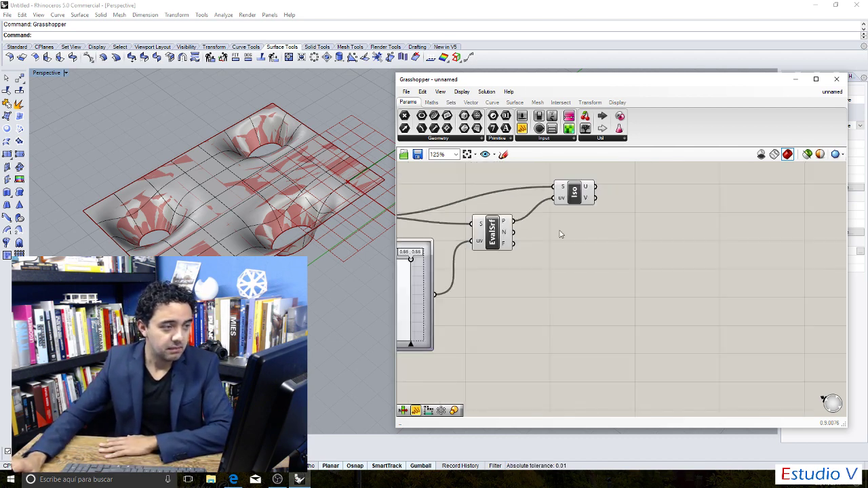
Look up the Surface Closest Point component among the surface analysis components.
left_click(492, 102)
left_click(513, 102)
left_click(451, 139)
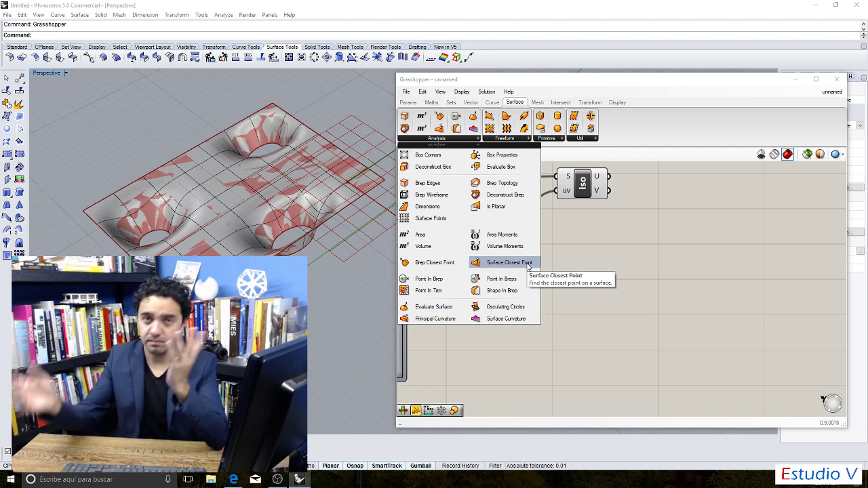
Place a point object beside the canopy in the Rhino viewport and reposition it with the Gumball.
scroll(214, 215, "down", 3)
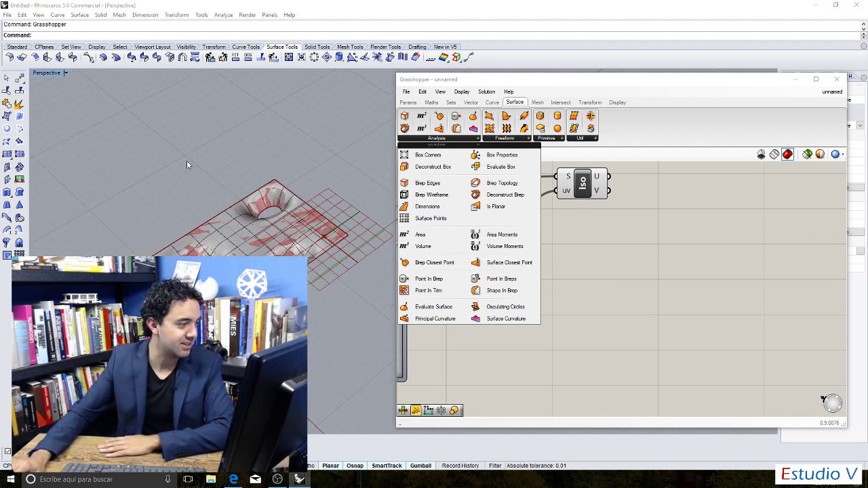
left_click(19, 48)
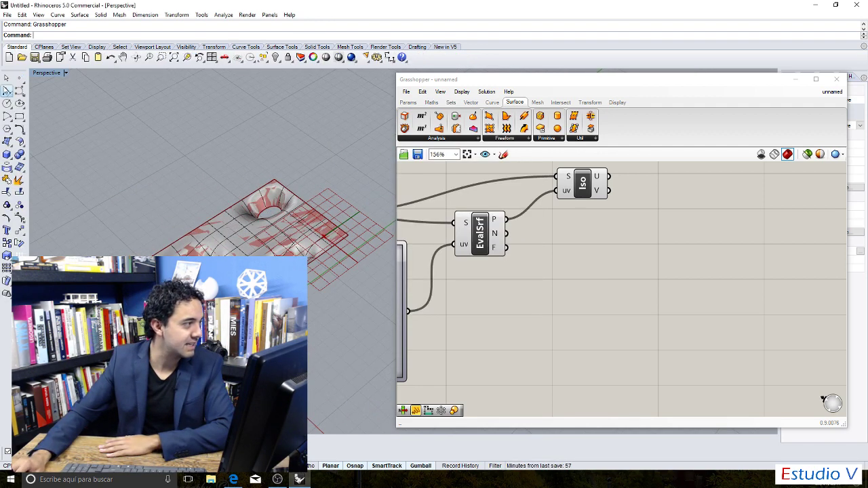
left_click(19, 78)
left_click(189, 217)
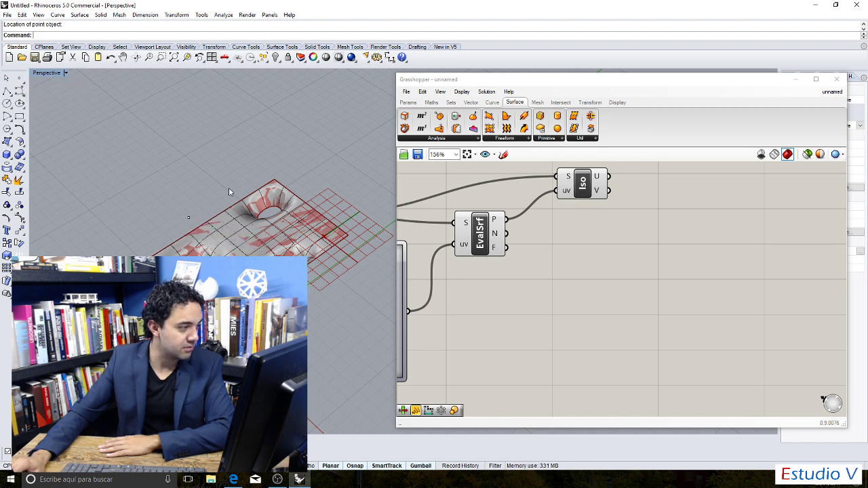
right_click_drag(228, 187, 293, 129)
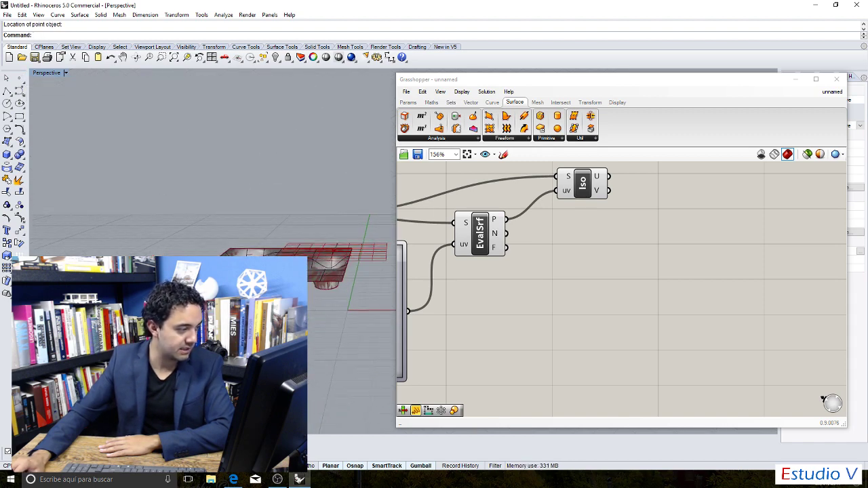
left_click(159, 219)
left_click_drag(159, 218, 236, 218)
left_click(275, 222)
right_click_drag(274, 222, 271, 248)
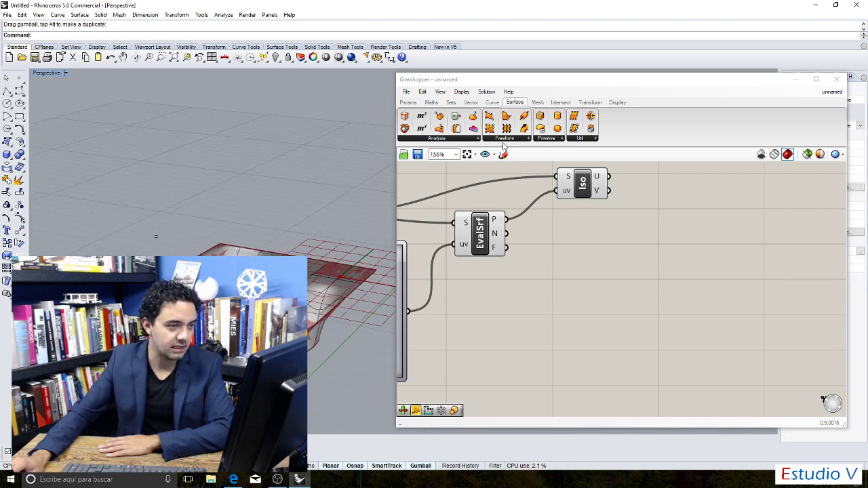
Add a Surface Closest Point component to the Grasshopper canvas below the Iso Curve component.
left_click(466, 139)
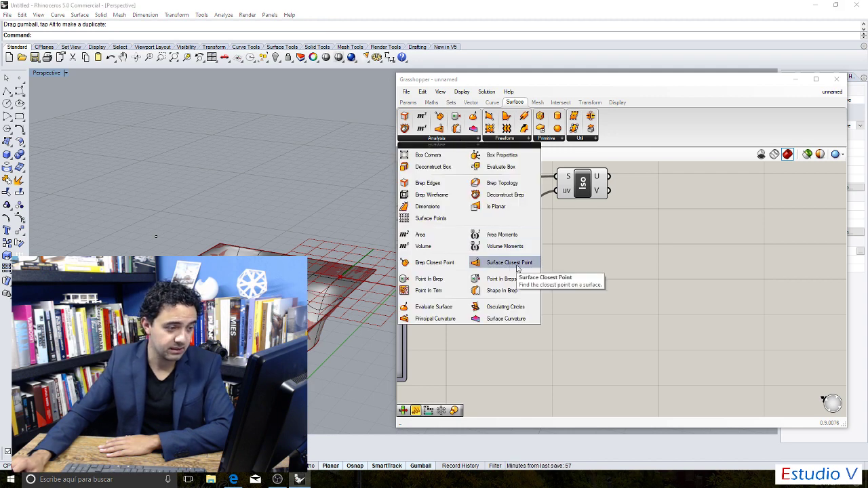
left_click_drag(517, 270, 617, 288)
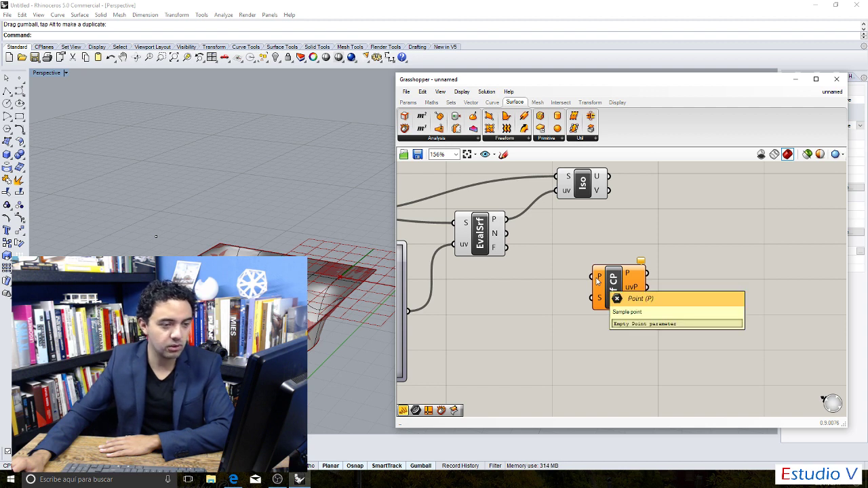
Move the Rhino point object toward the canopy with the Gumball to illustrate the closest-point relation.
left_click(156, 237)
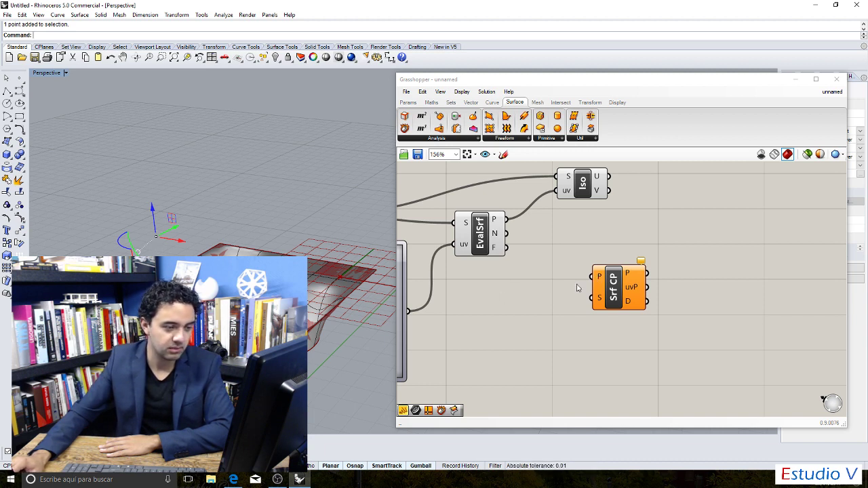
mouse_move(599, 302)
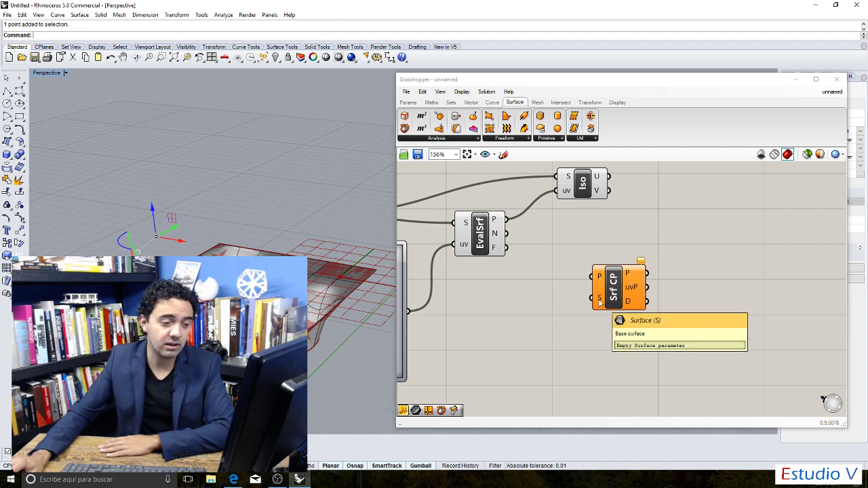
right_click_drag(244, 339, 220, 328)
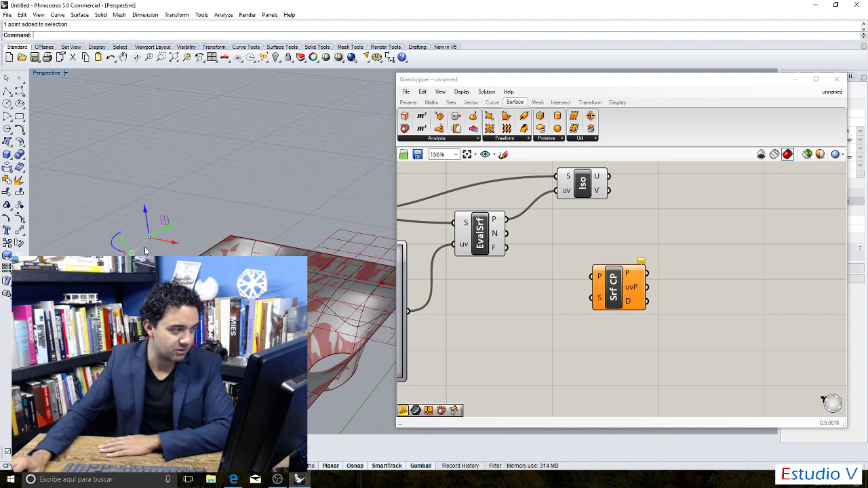
left_click_drag(175, 243, 258, 245)
mouse_move(258, 246)
right_mouse_down()
mouse_move(264, 285)
mouse_move(266, 254)
right_mouse_up()
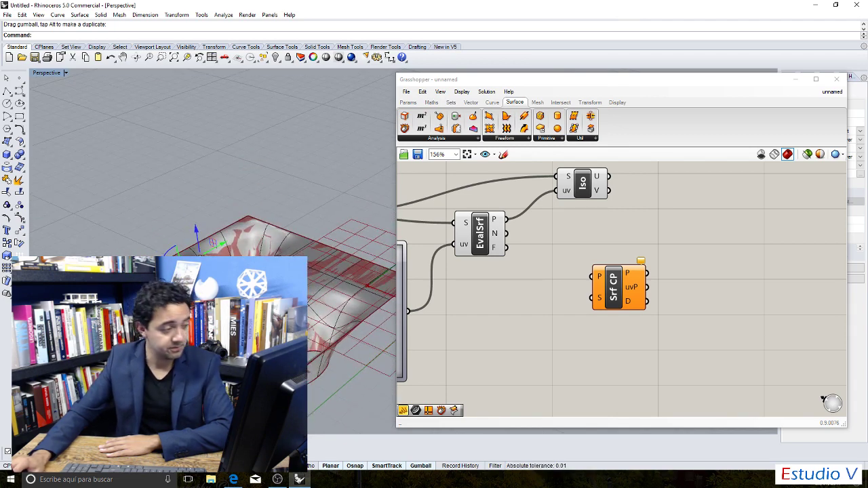
key("ctrl+z")
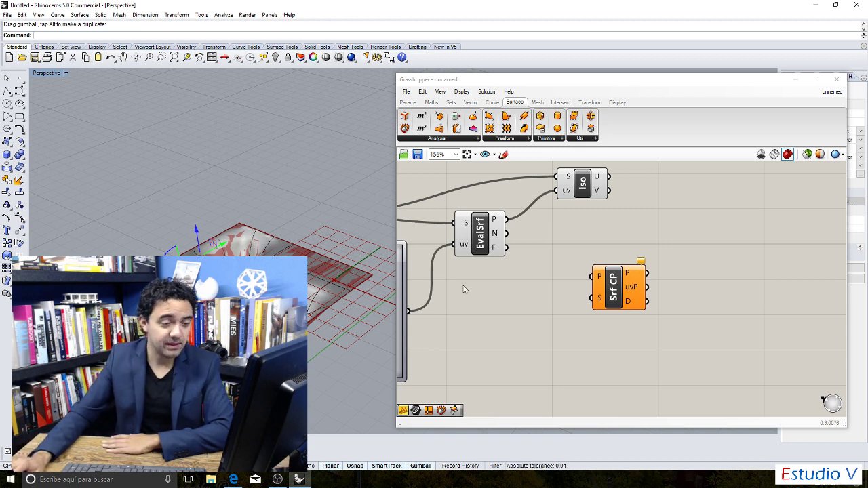
Delete the Rhino point object beside the canopy while keeping the Surface Closest Point component.
left_click_drag(613, 293, 605, 323)
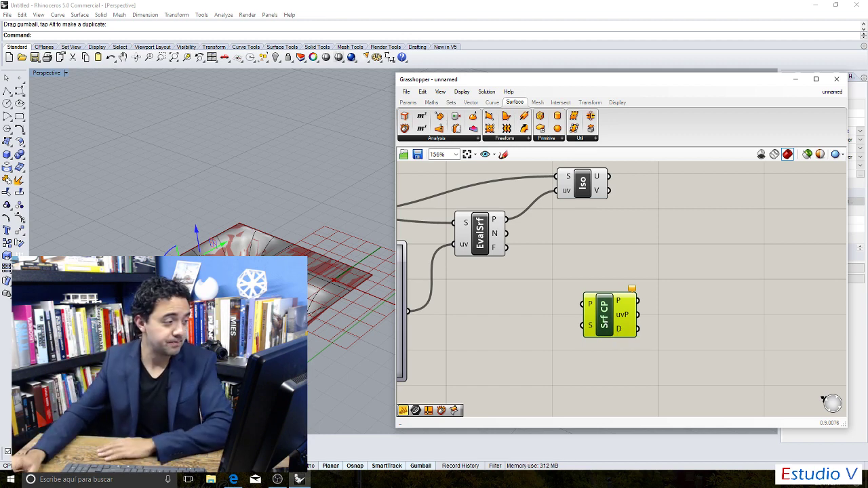
key("Delete")
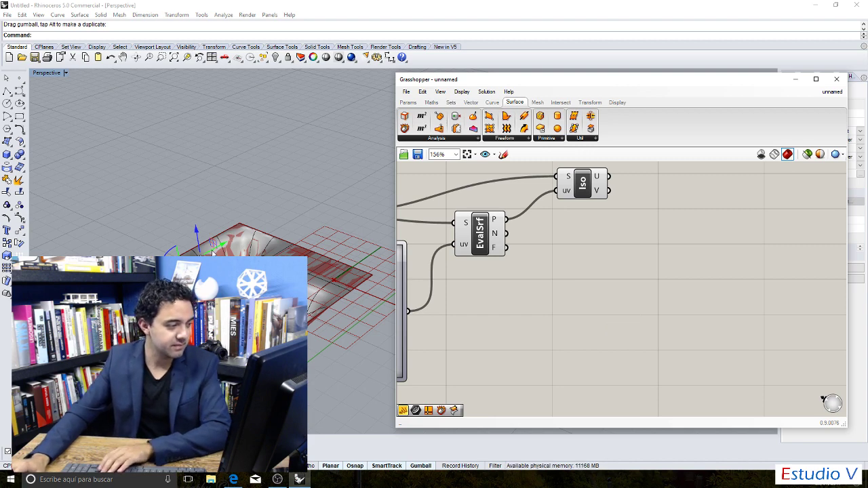
key("ctrl+z")
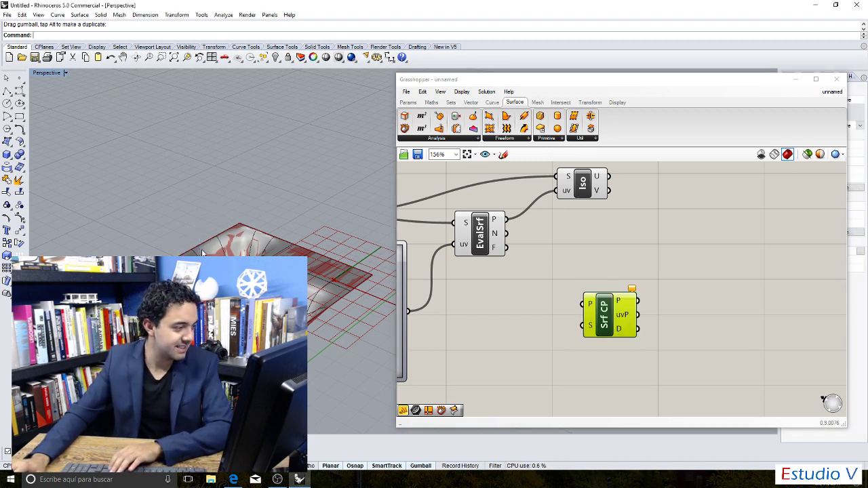
key("Delete")
scroll(591, 256, "down", 2)
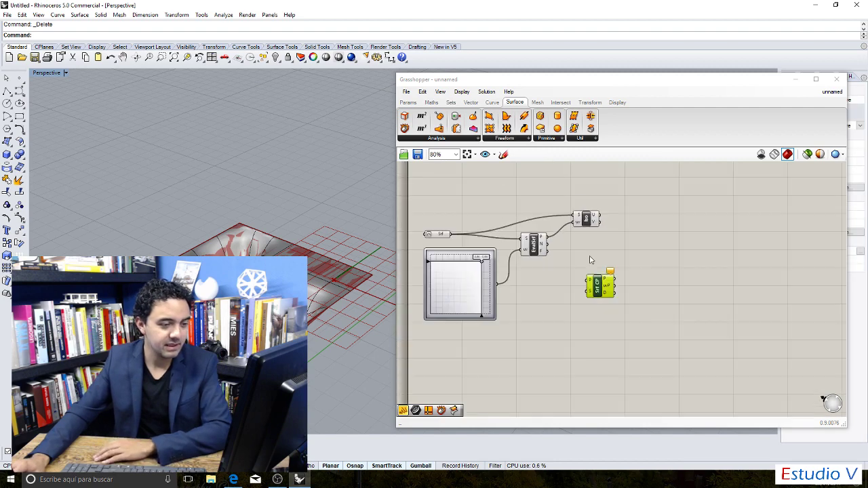
scroll(597, 261, "up", 2)
scroll(614, 244, "up", 2)
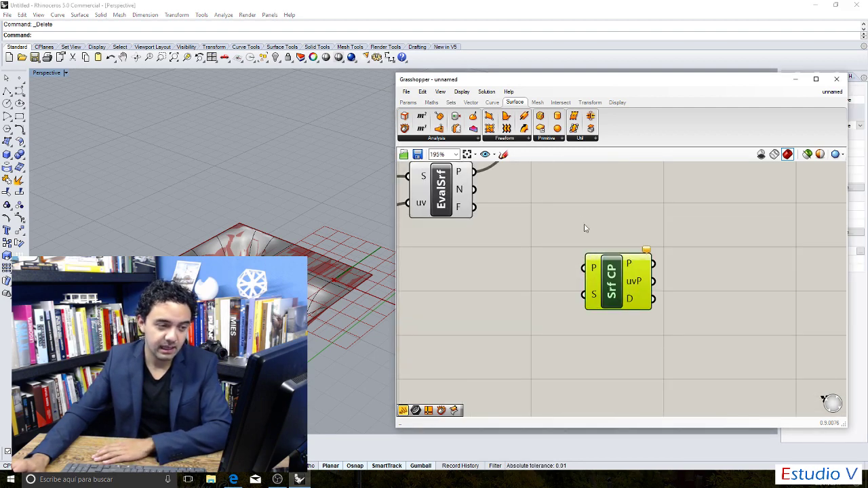
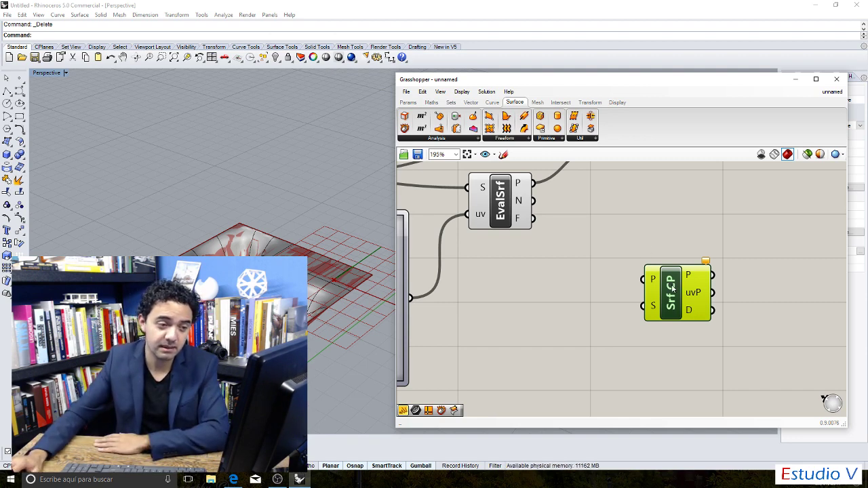
left_click_drag(673, 290, 684, 292)
scroll(678, 281, "down", 3)
scroll(663, 267, "up", 2)
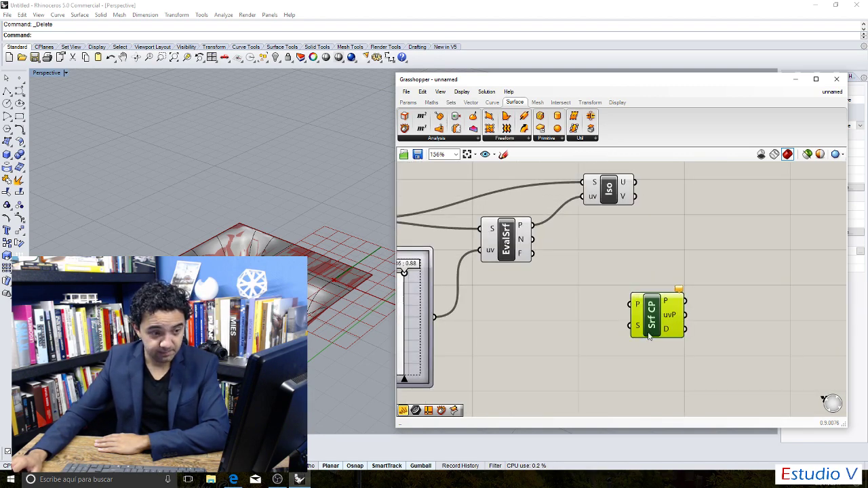
left_click_drag(649, 333, 647, 312)
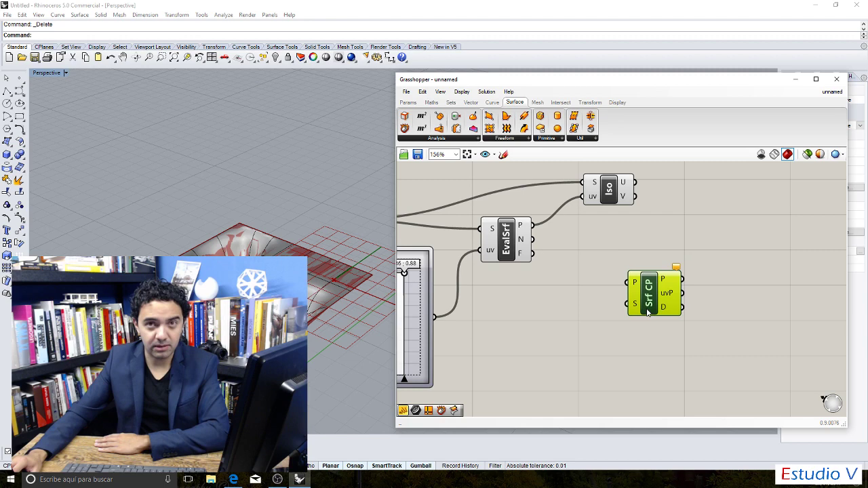
left_click(570, 258)
scroll(569, 257, "down", 2)
scroll(557, 288, "up", 2)
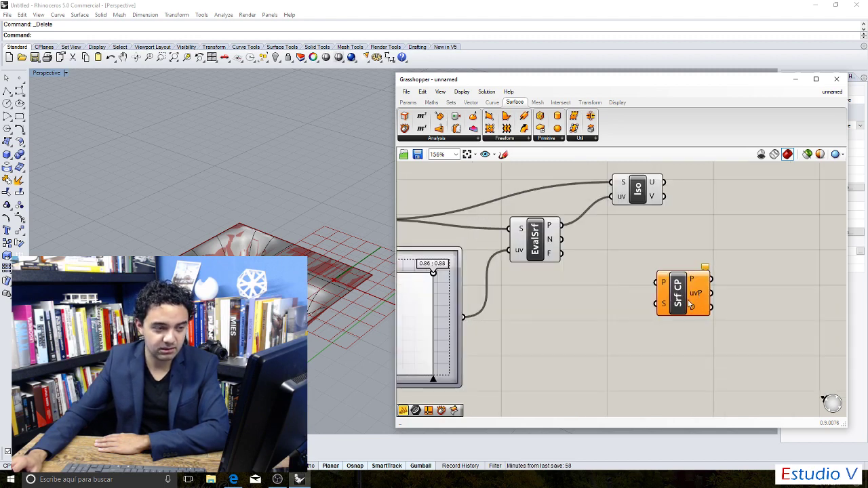
left_click_drag(689, 301, 678, 285)
left_click(631, 285)
Move Surface Closest Point above the Iso Curve component and wire the Surface parameter into its S input.
scroll(645, 231, "down", 1)
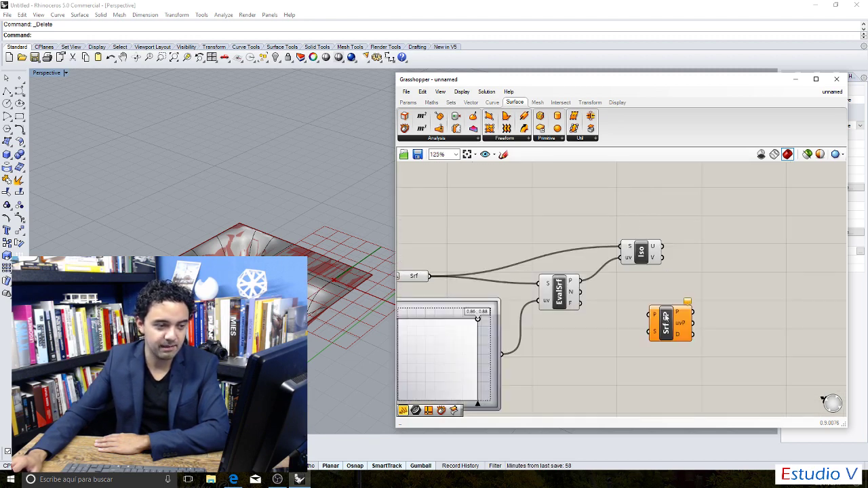
left_click_drag(665, 316, 611, 190)
left_click(570, 215)
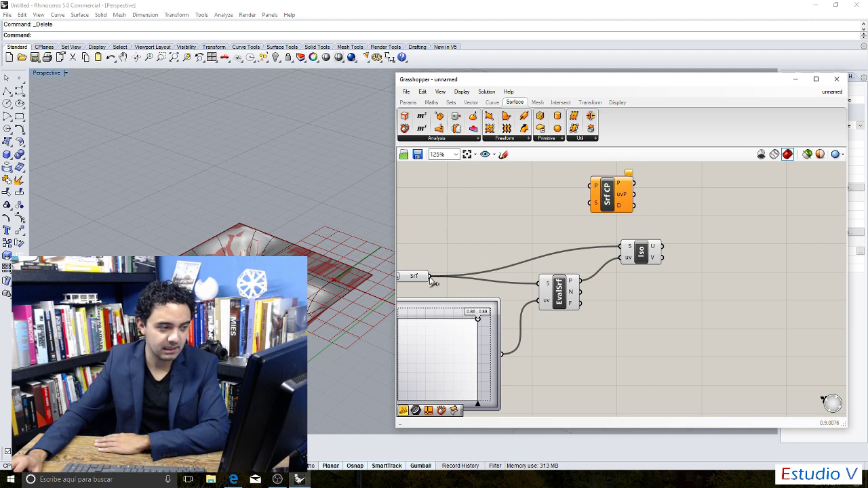
left_click_drag(430, 277, 628, 196)
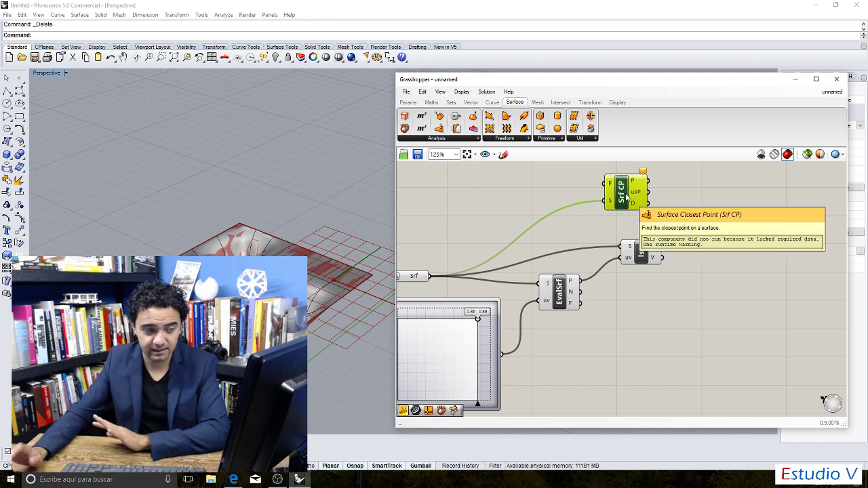
Shift the Iso Curve component farther from Evaluate Surface, and nudge Evaluate Surface slightly back toward the MD Slider.
left_click_drag(642, 250, 652, 246)
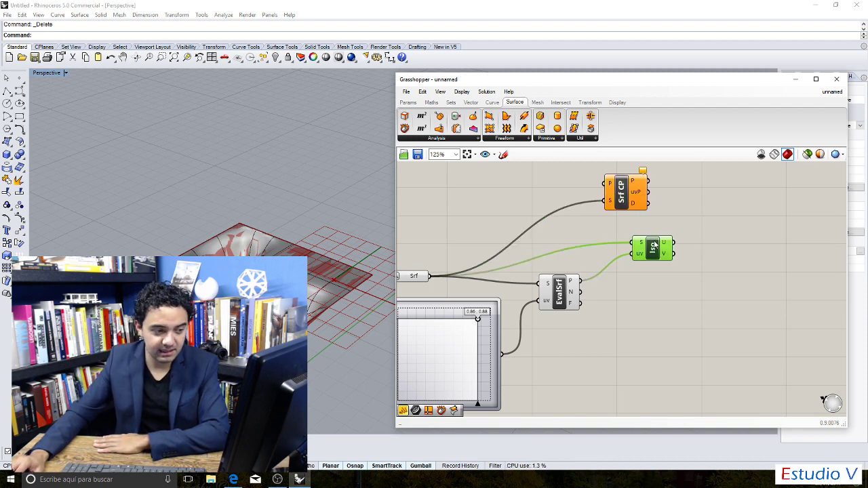
left_click(563, 256)
left_click_drag(559, 297, 556, 300)
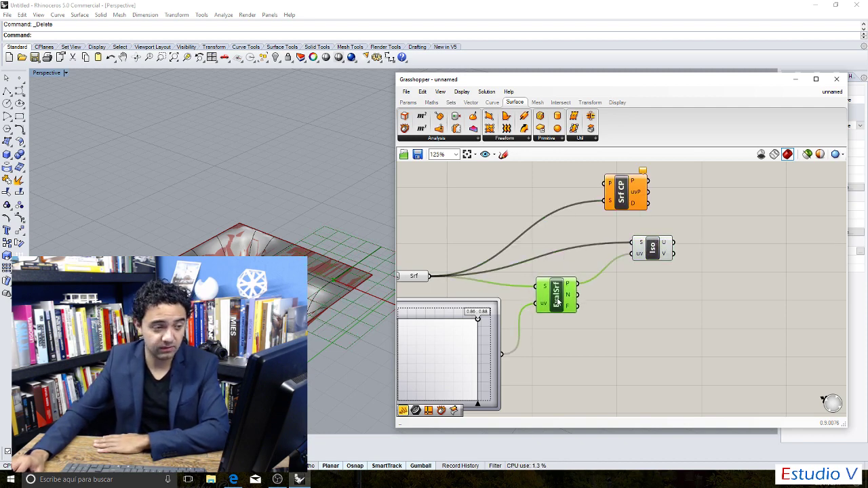
left_click(609, 303)
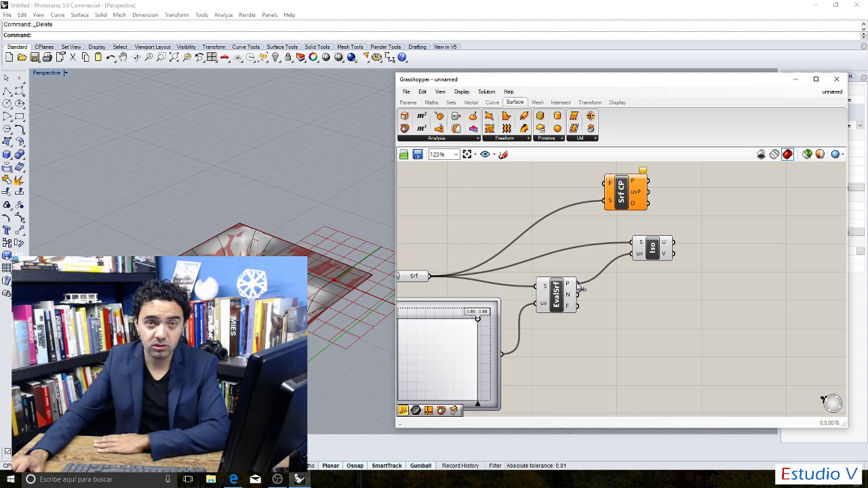
Disconnect the Surface parameter from Iso Curve's S input and the Evaluate Surface P output from its uv input.
left_click(641, 248)
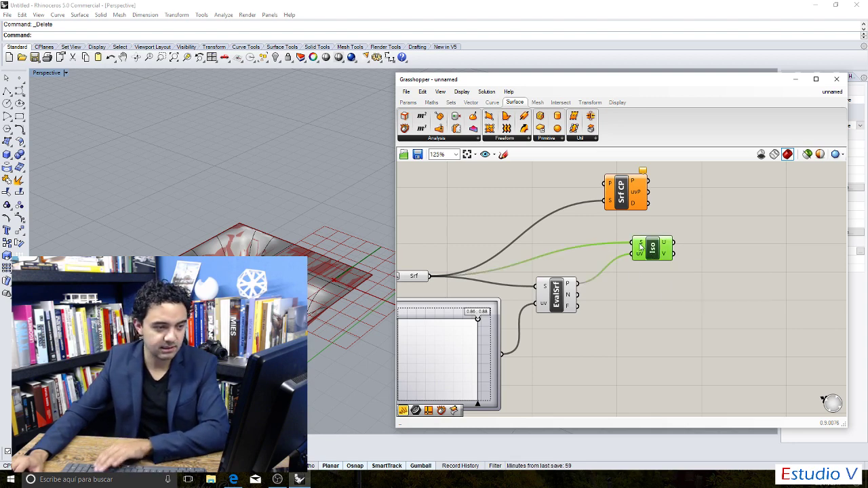
right_click(641, 248)
mouse_move(713, 283)
left_click(751, 283)
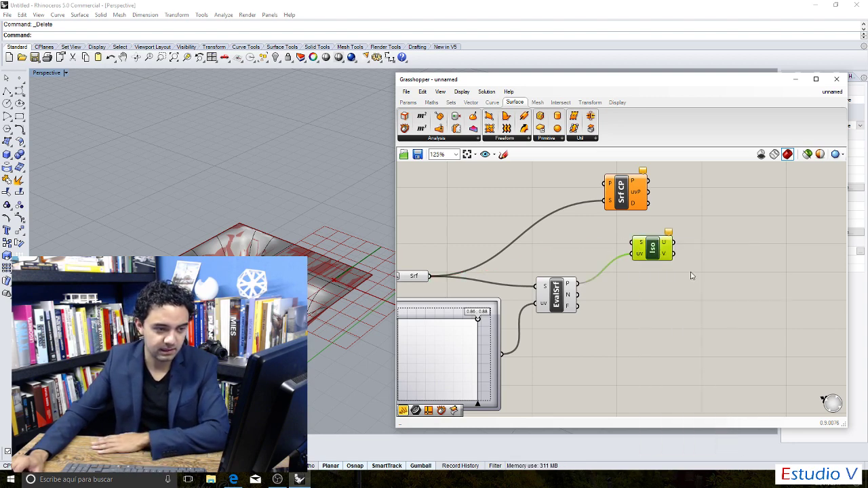
right_click(639, 256)
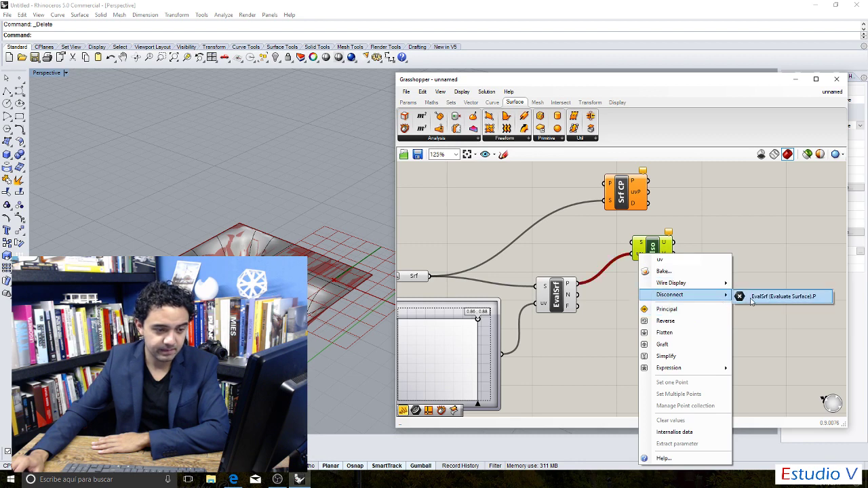
Disconnect the Evaluate Surface point wire from the Iso component's uv input and move Iso farther away.
left_click(752, 299)
left_click_drag(657, 255, 731, 268)
left_click(594, 264)
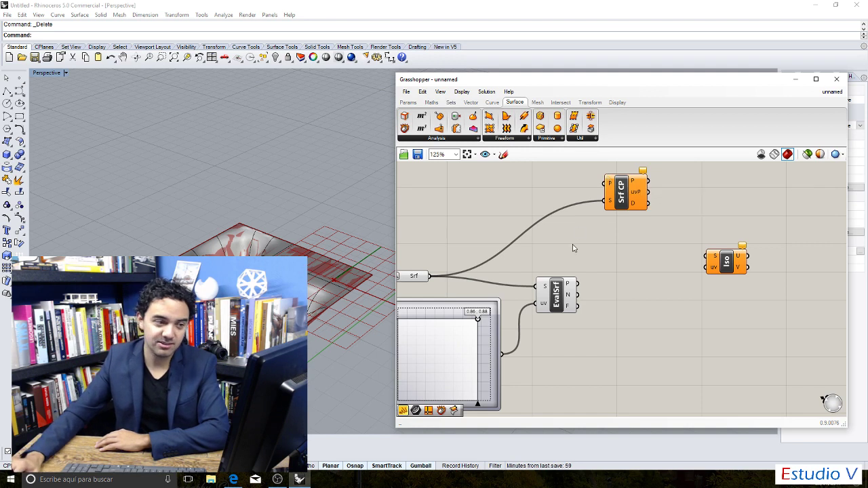
Reposition the Surface Closest Point component and connect Evaluate Surface's P output to its P input.
mouse_move(571, 287)
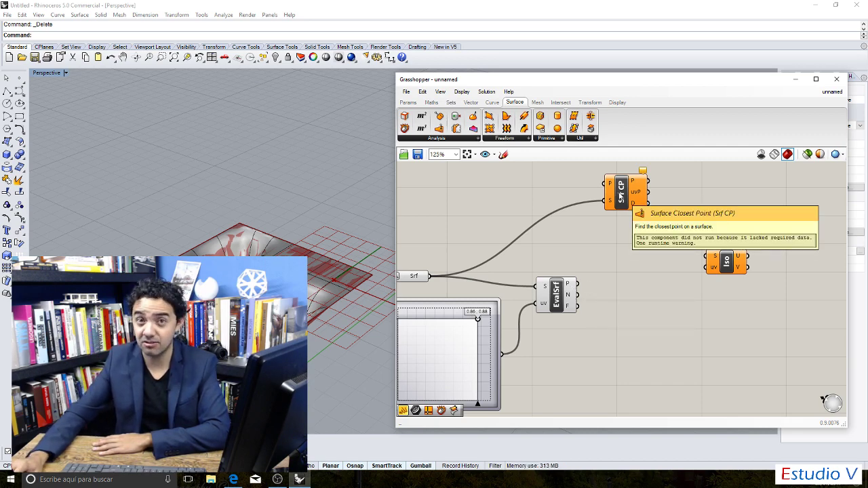
scroll(568, 287, "up", 1)
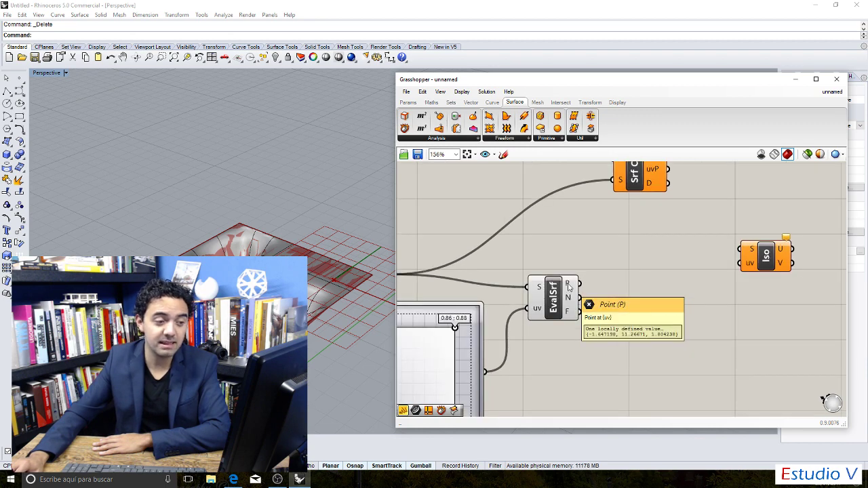
scroll(582, 288, "down", 1)
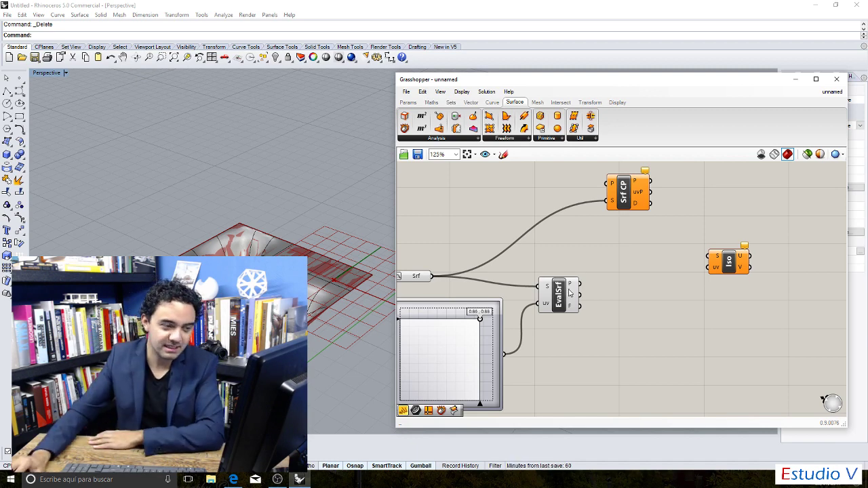
left_click_drag(628, 197, 637, 211)
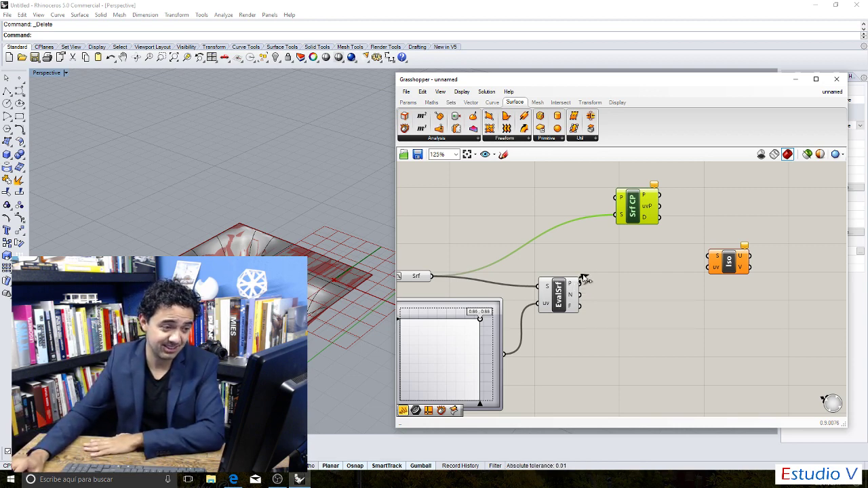
left_click_drag(581, 283, 619, 201)
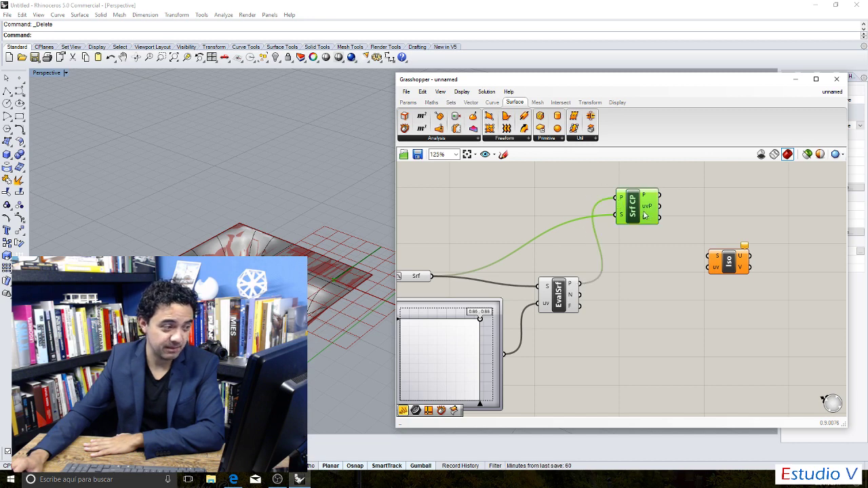
scroll(638, 211, "up", 1)
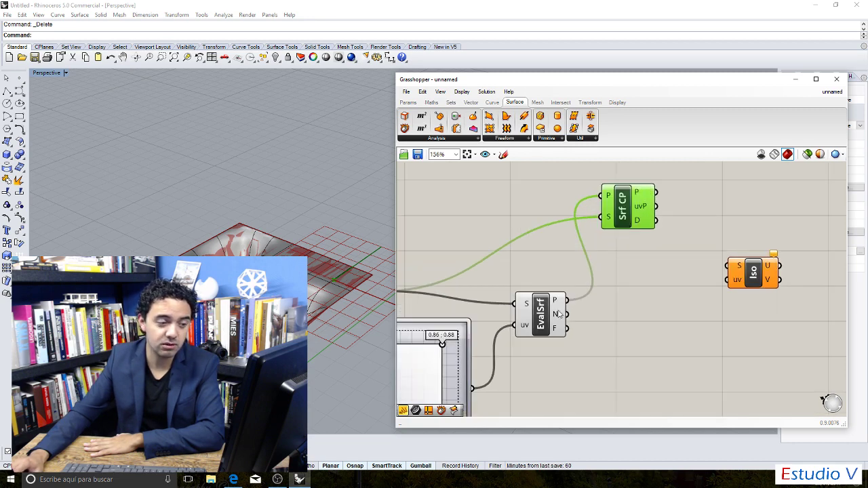
scroll(554, 303, "down", 3)
scroll(596, 258, "up", 3)
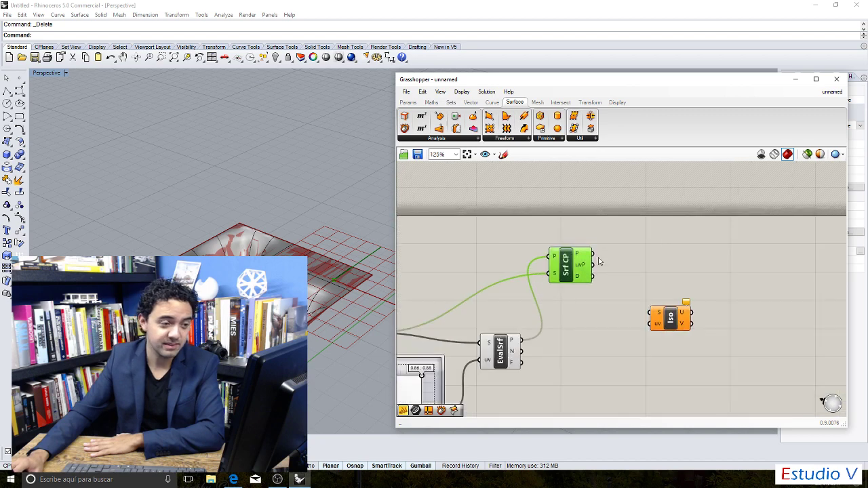
Add two panels, wiring one to Evaluate Surface's P output and the other to Surface Closest Point's P output.
left_click(409, 102)
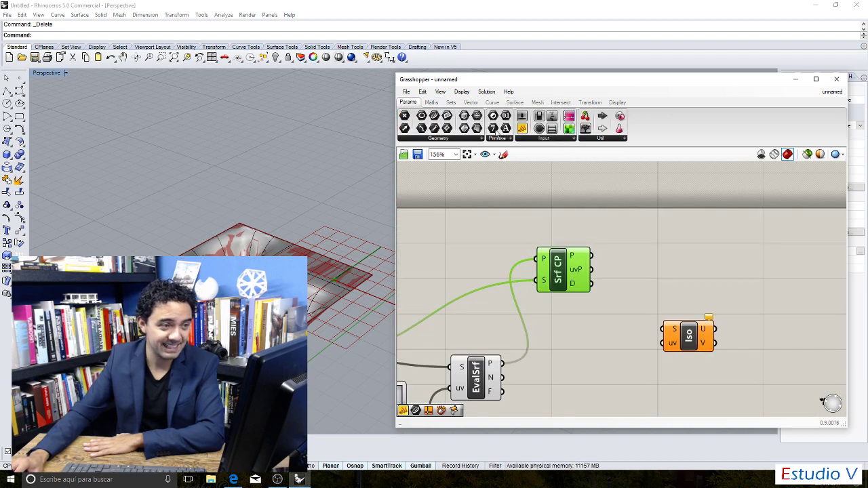
left_click_drag(540, 145, 714, 248)
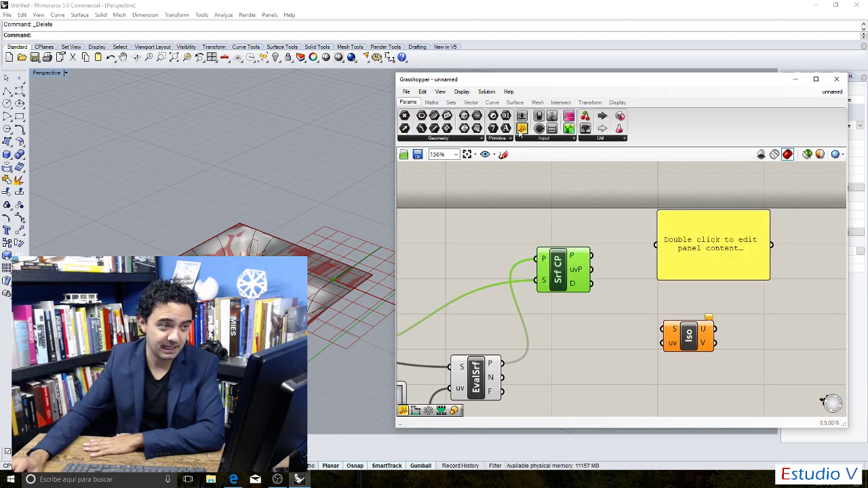
left_click_drag(520, 133, 618, 339)
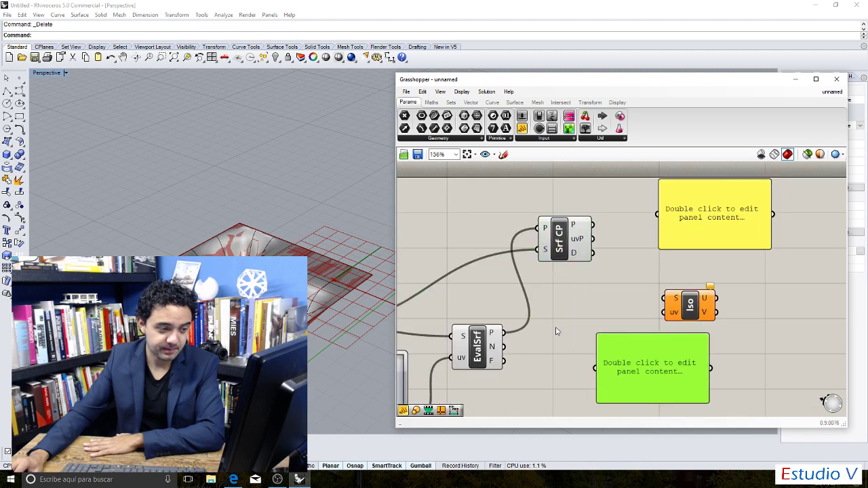
left_click(556, 331)
left_click_drag(503, 333, 595, 368)
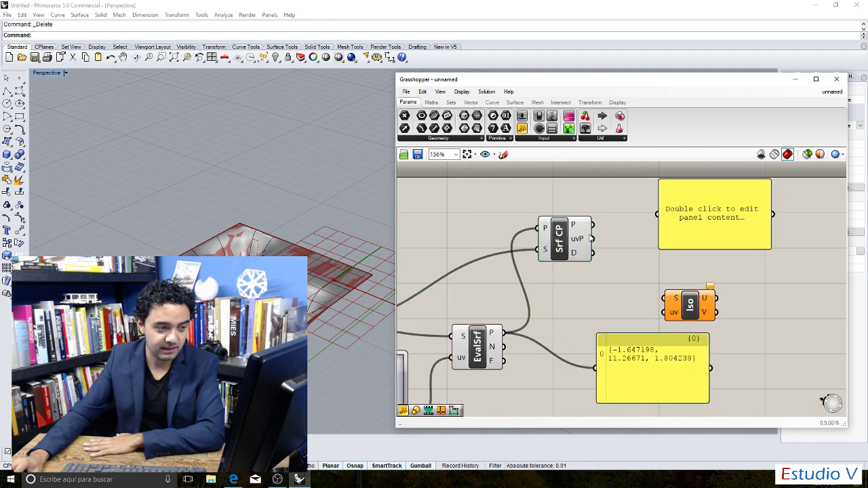
left_click_drag(592, 225, 659, 215)
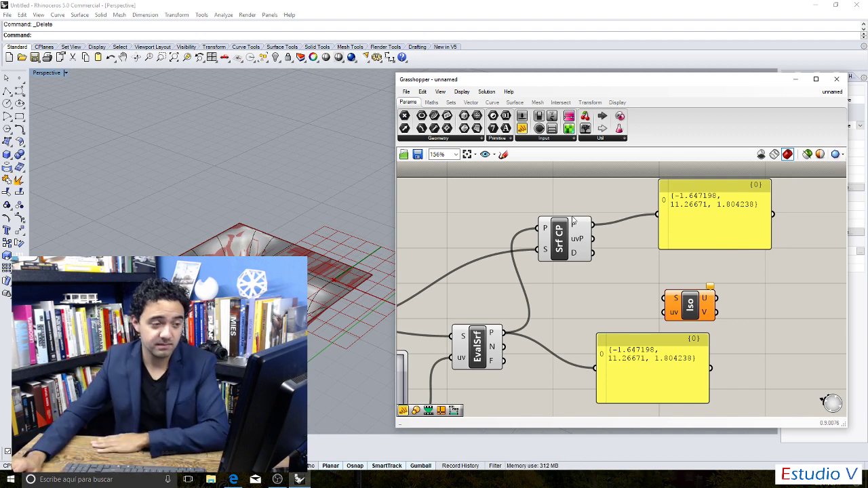
Add a third panel for Surface Closest Point's uvP output, and widen it and the closest-point panel.
scroll(513, 273, "down", 3)
scroll(513, 273, "up", 3)
scroll(637, 244, "down", 3)
scroll(637, 244, "up", 3)
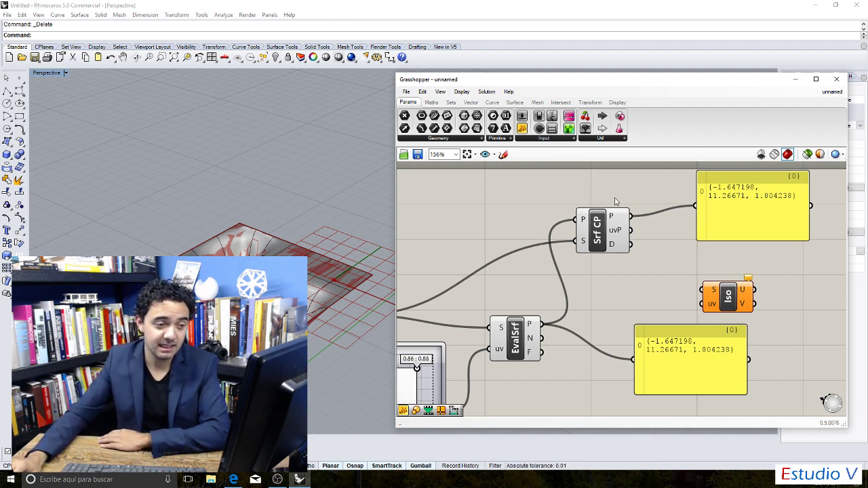
mouse_move(611, 216)
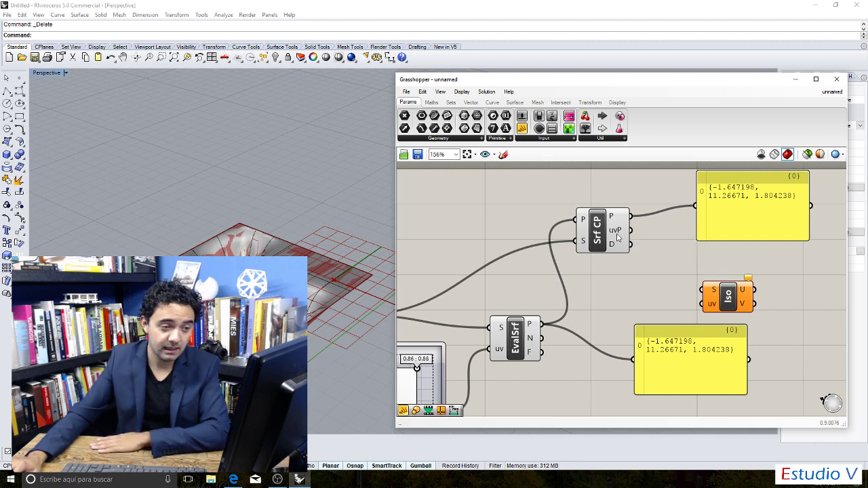
mouse_move(616, 236)
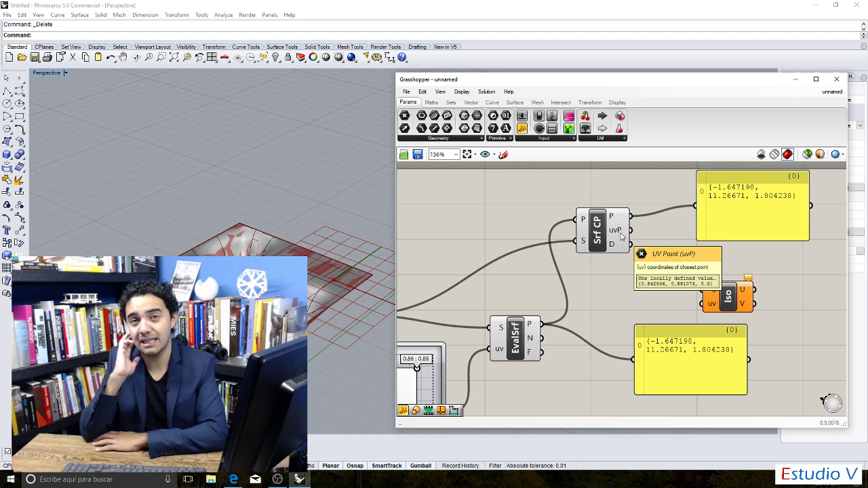
left_click(524, 129)
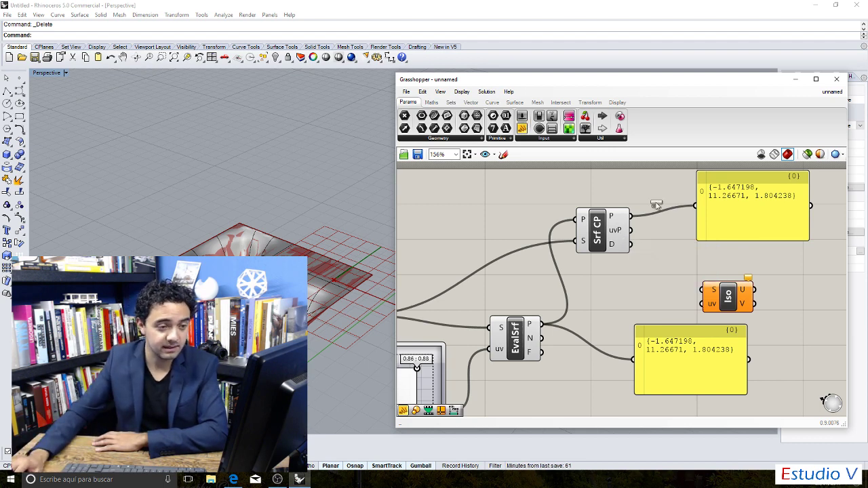
left_click(739, 241)
left_click_drag(630, 230, 683, 240)
left_click_drag(799, 247, 838, 241)
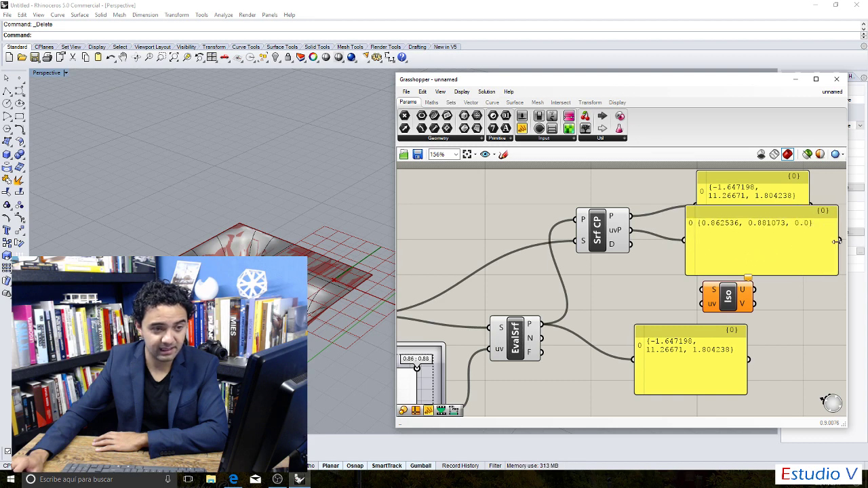
left_click_drag(739, 188, 723, 180)
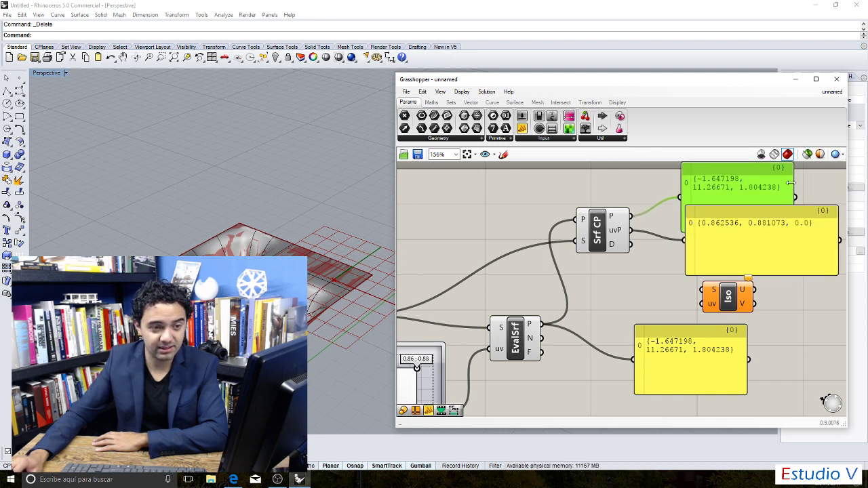
left_click_drag(794, 183, 839, 183)
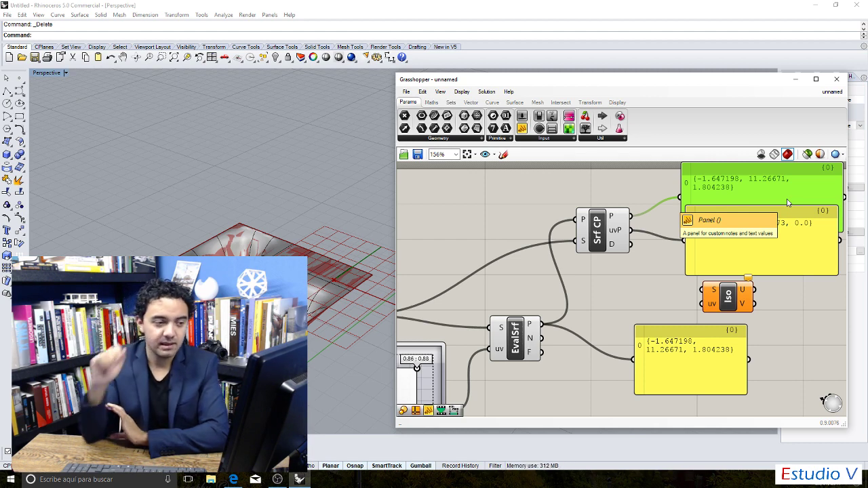
Align the Surface Closest Point component with the panel connected to its uvP output.
scroll(600, 261, "down", 3)
scroll(600, 312, "up", 3)
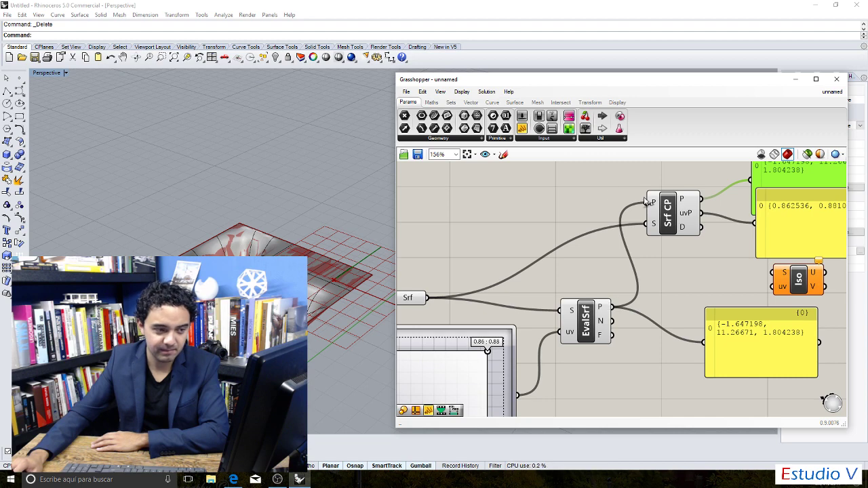
mouse_move(658, 226)
left_mouse_down()
mouse_move(649, 228)
mouse_move(657, 235)
left_mouse_up()
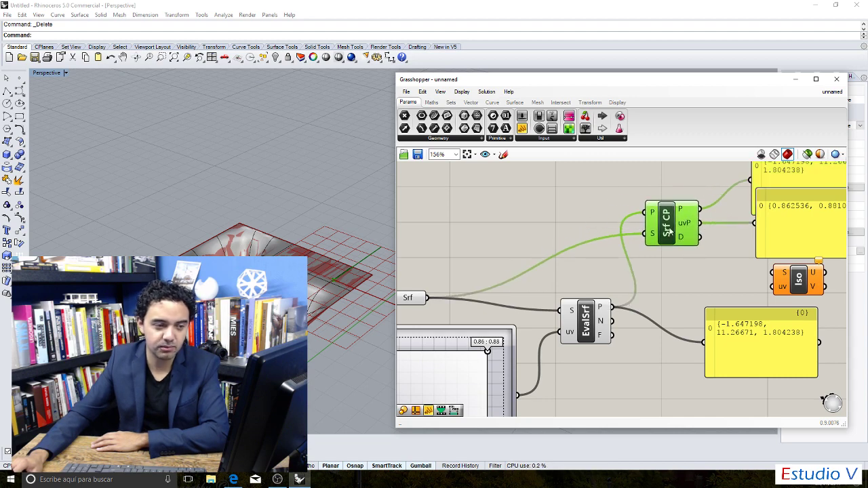
scroll(655, 231, "down", 3)
scroll(732, 232, "up", 3)
left_click_drag(705, 223, 710, 221)
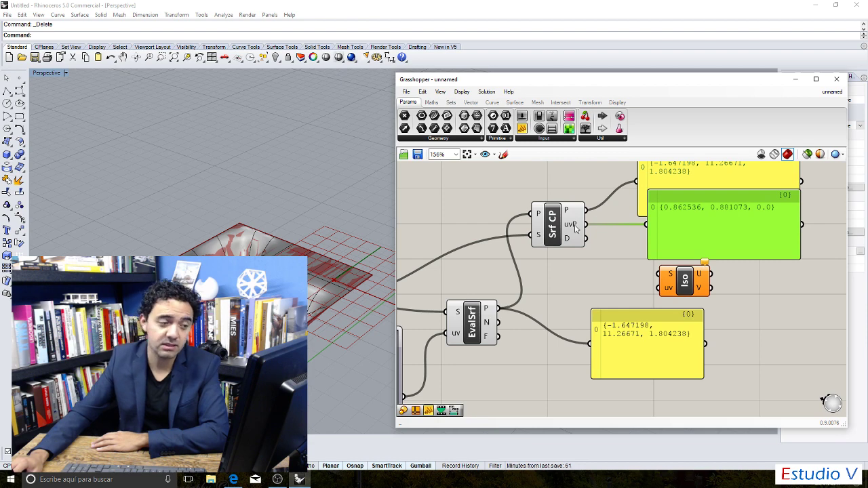
Widen both point panels until each set of coordinates fits on a single line for comparison with the UV panel.
scroll(553, 228, "down", 2)
scroll(645, 187, "up", 3)
left_click(649, 183)
left_click_drag(649, 184, 659, 176)
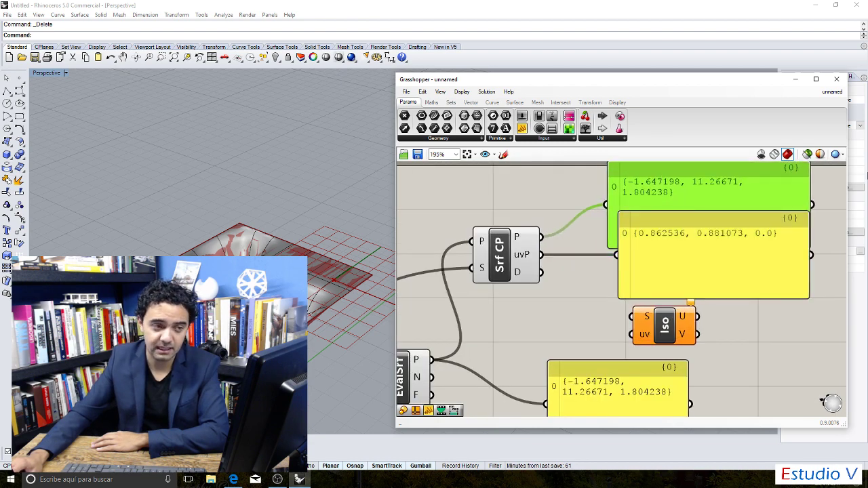
left_click_drag(796, 195, 833, 196)
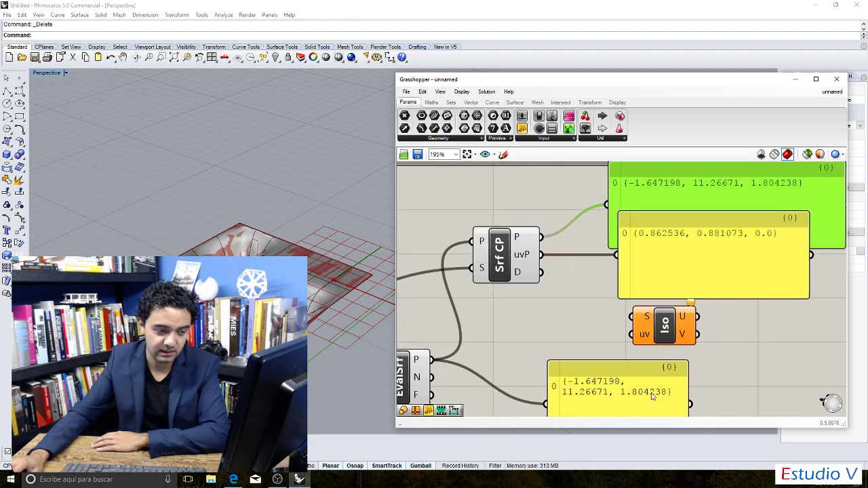
left_click_drag(687, 396, 790, 392)
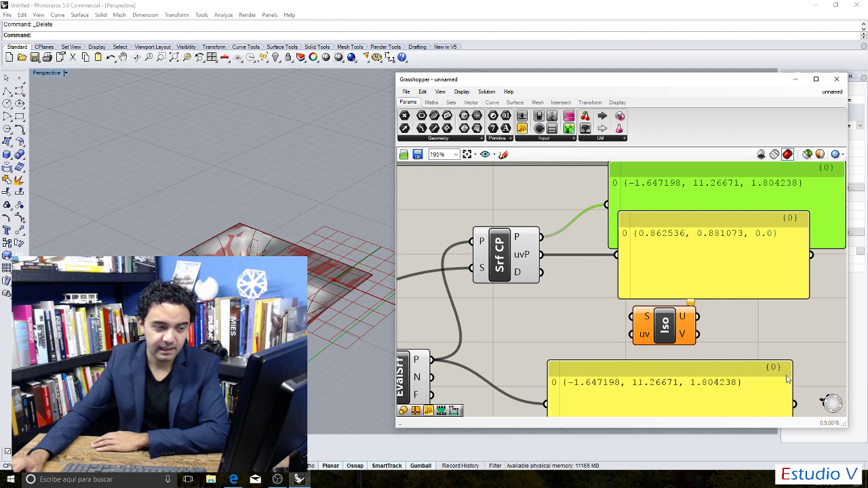
left_click_drag(700, 235, 702, 234)
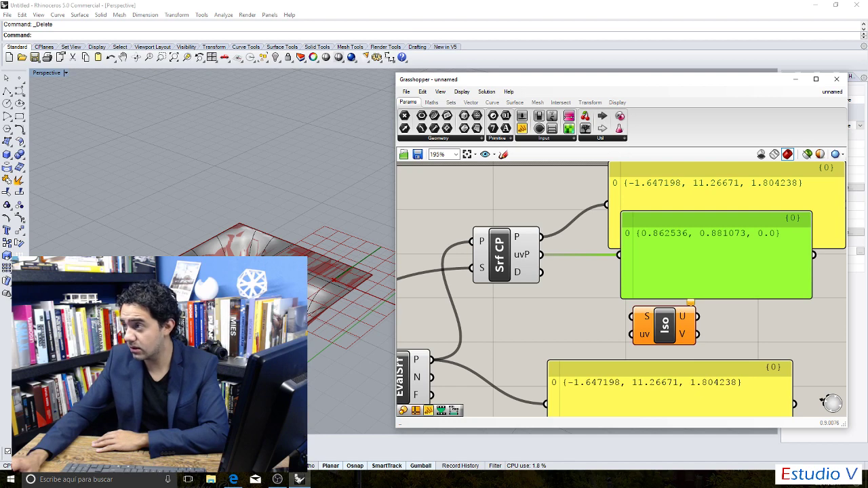
Delete the three panels from the canvas.
key("alt+Tab")
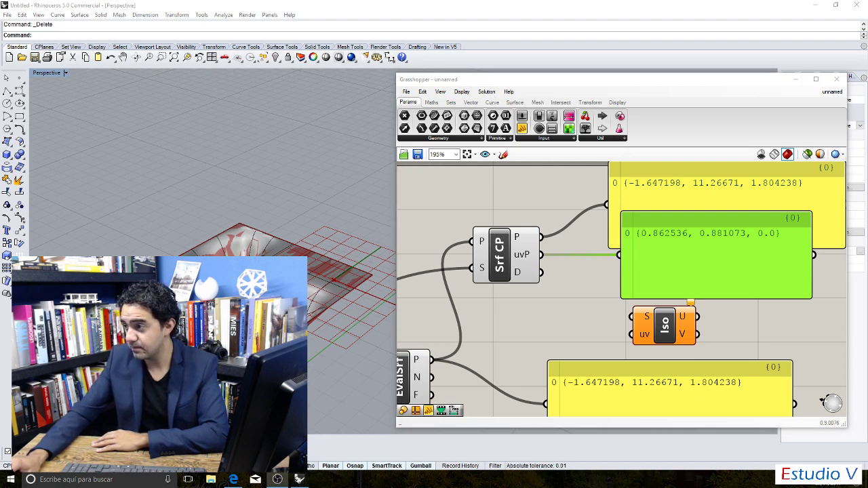
scroll(685, 230, "down", 5)
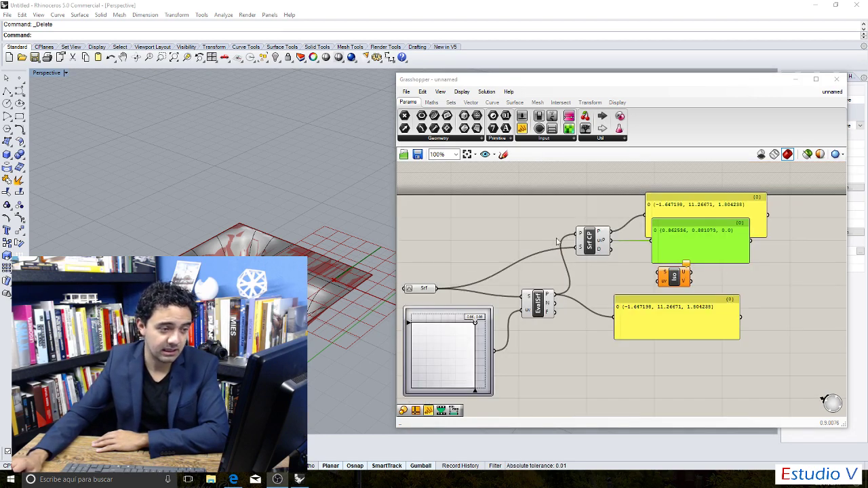
scroll(685, 231, "up", 3)
key("Delete")
left_click(746, 203)
key("Delete")
left_click(674, 327)
key("Delete")
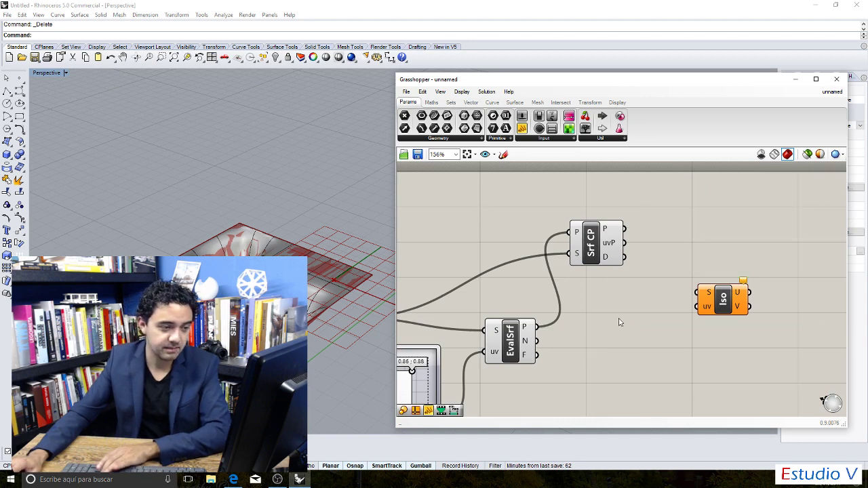
Delete the wired Surface Closest Point component and place a new, unconnected one above Evaluate Surface.
left_click(597, 244)
key("Delete")
scroll(620, 271, "down", 3)
scroll(494, 301, "up", 3)
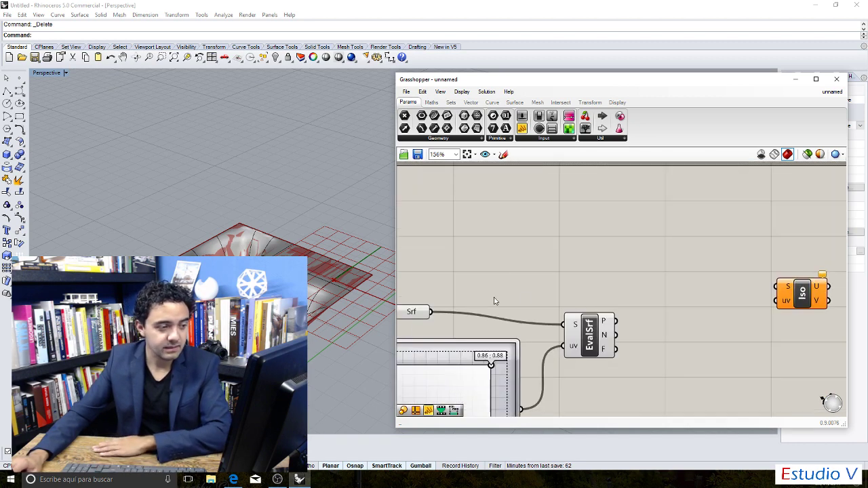
left_click(515, 102)
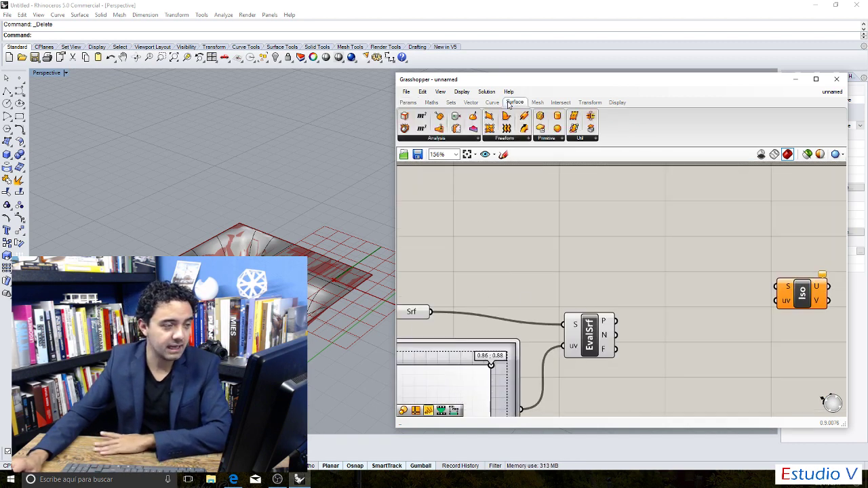
left_click(445, 139)
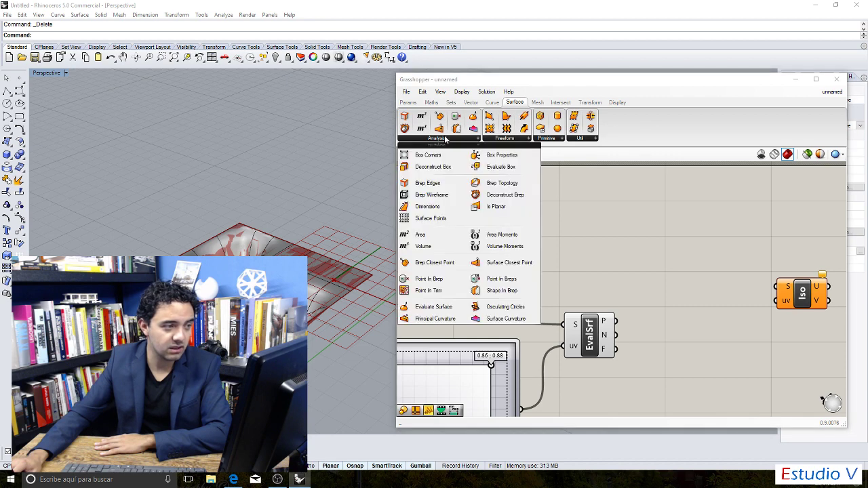
left_click(534, 263)
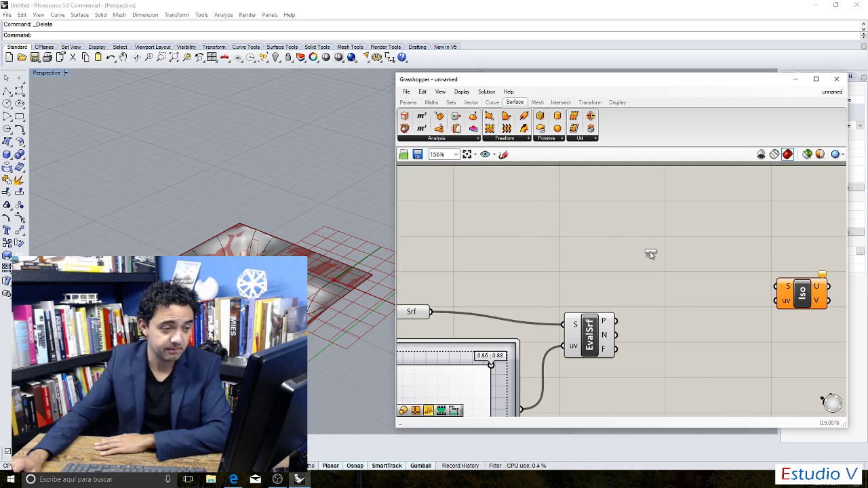
left_click(656, 236)
scroll(626, 267, "down", 2)
scroll(632, 260, "up", 4)
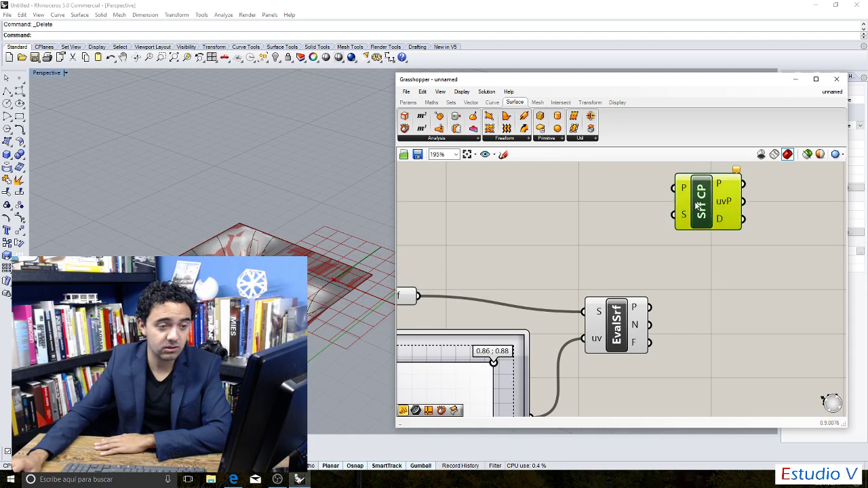
Wire Evaluate Surface's point output and the Srf parameter into the P and S inputs of the Surface Closest Point component.
left_click_drag(694, 201, 716, 223)
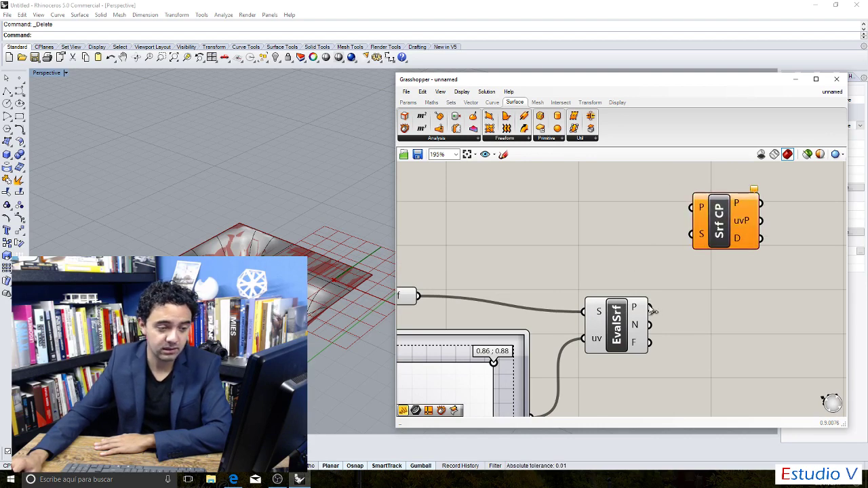
left_click_drag(651, 310, 685, 209)
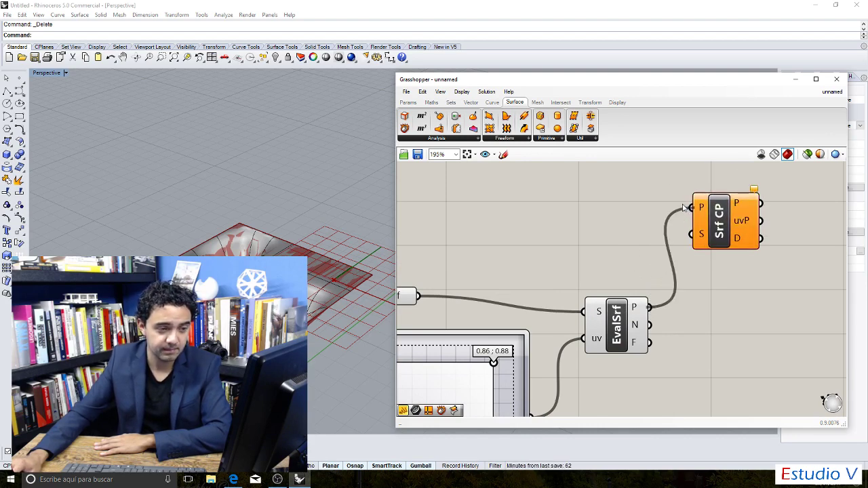
left_click_drag(420, 296, 692, 234)
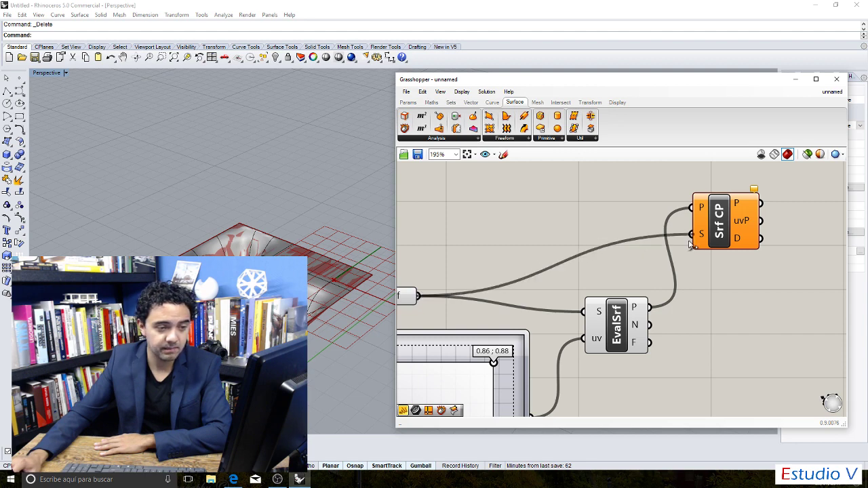
scroll(548, 234, "down", 2)
scroll(634, 230, "up", 1)
left_click_drag(634, 230, 601, 233)
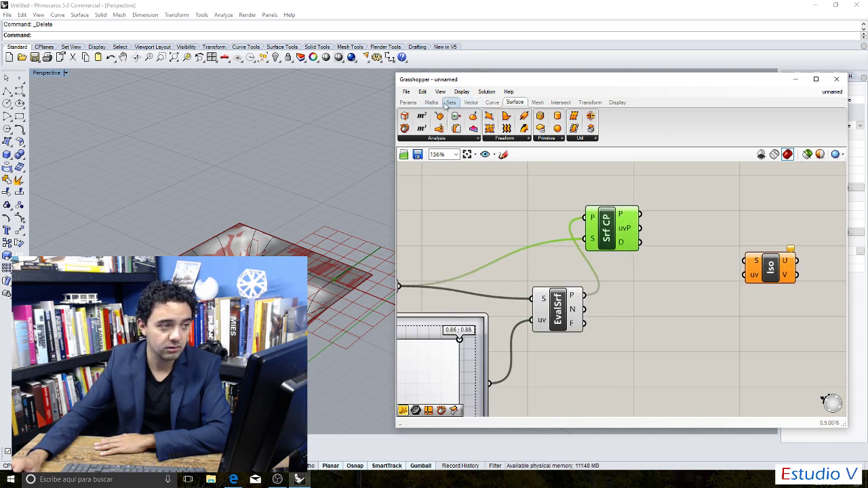
Add two panels and connect them to the P and uvP outputs of Surface Closest Point.
left_click(409, 103)
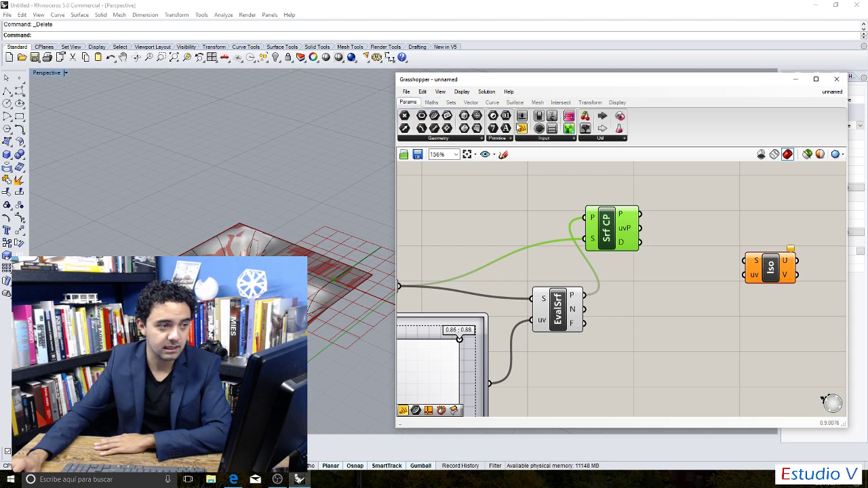
left_click_drag(521, 128, 757, 199)
left_click_drag(640, 215, 701, 198)
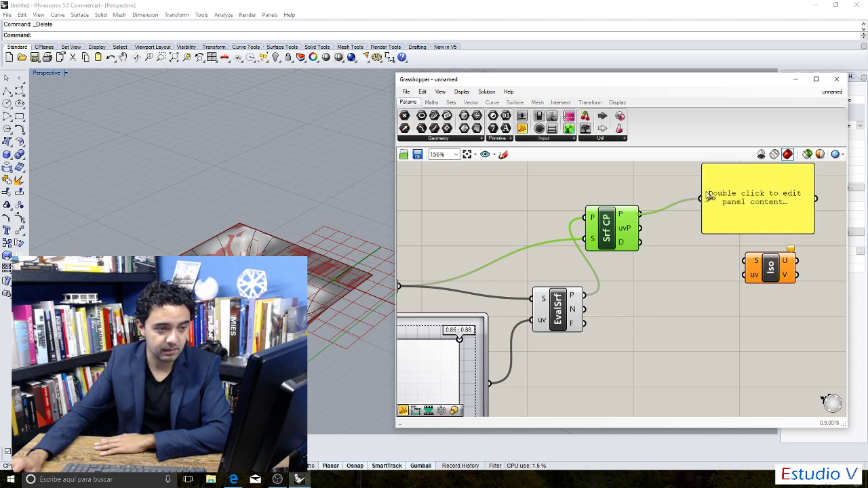
key("ctrl+c")
key("ctrl+v")
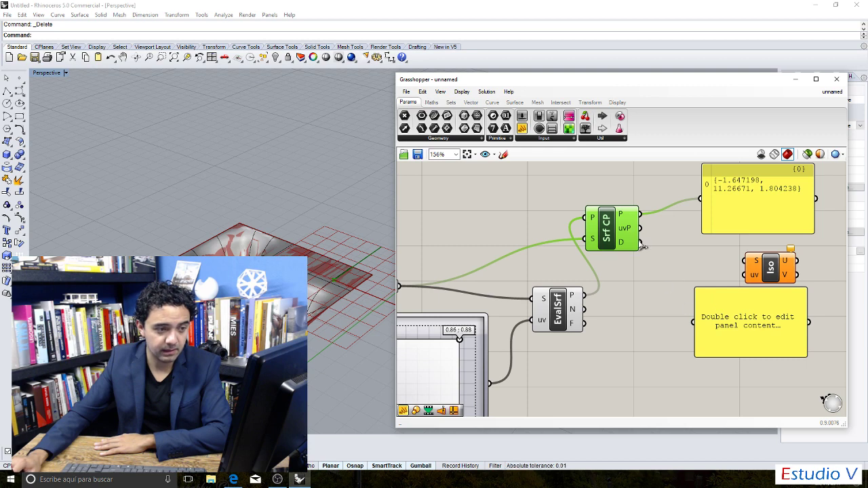
left_click_drag(639, 228, 692, 322)
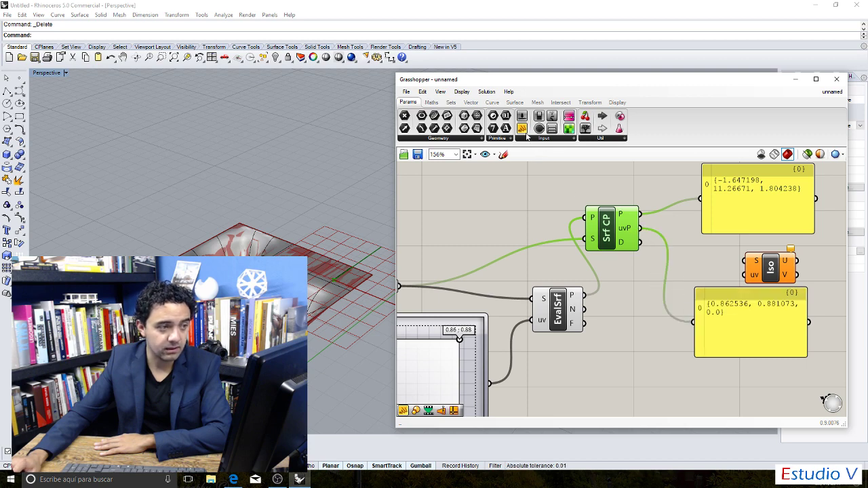
Add a third panel wired to Evaluate Surface's P output, widen it to a single line, and place it above the others.
left_click_drag(524, 131, 687, 386)
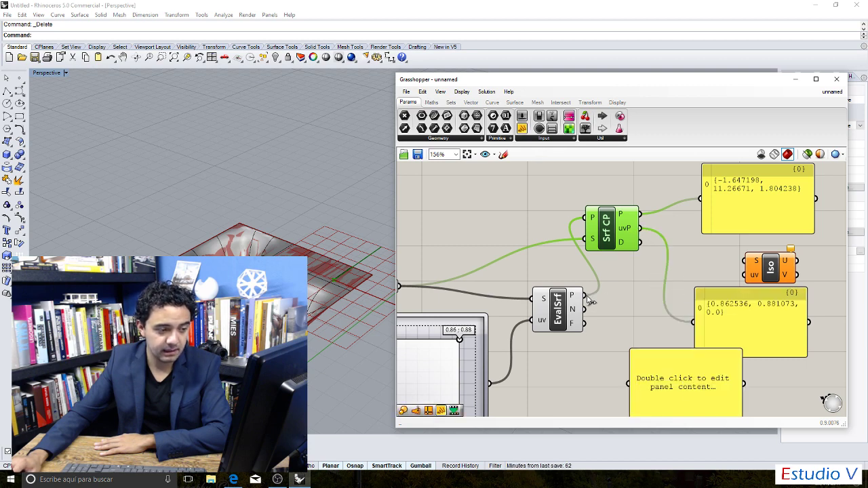
left_click_drag(591, 302, 630, 384)
scroll(678, 373, "down", 2)
scroll(693, 369, "up", 3)
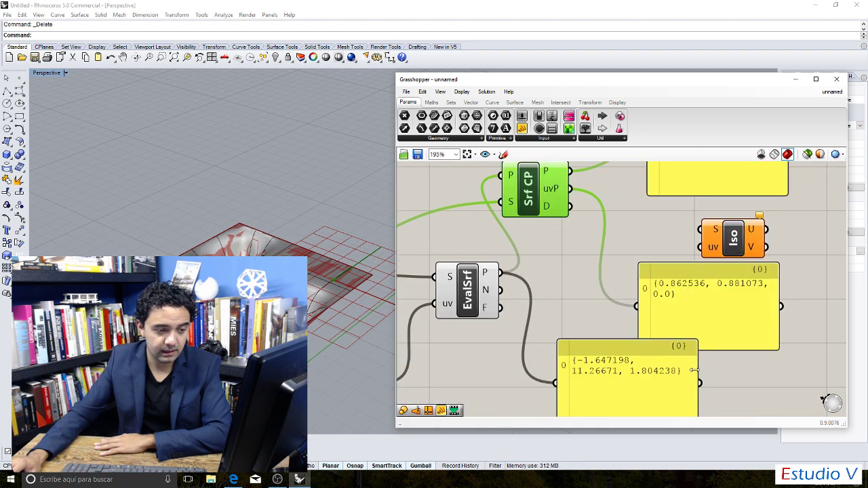
left_click_drag(696, 369, 800, 369)
scroll(648, 395, "down", 3)
left_click_drag(649, 394, 661, 206)
scroll(661, 206, "up", 2)
Align the two Surface Closest Point panels under the upper panel and widen them so each coordinate set fits on one line.
left_click_drag(687, 316, 749, 281)
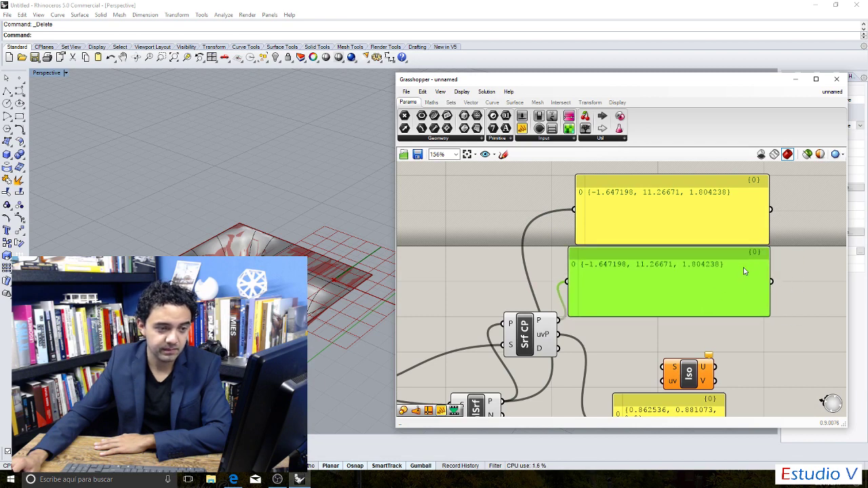
left_click_drag(661, 404, 622, 340)
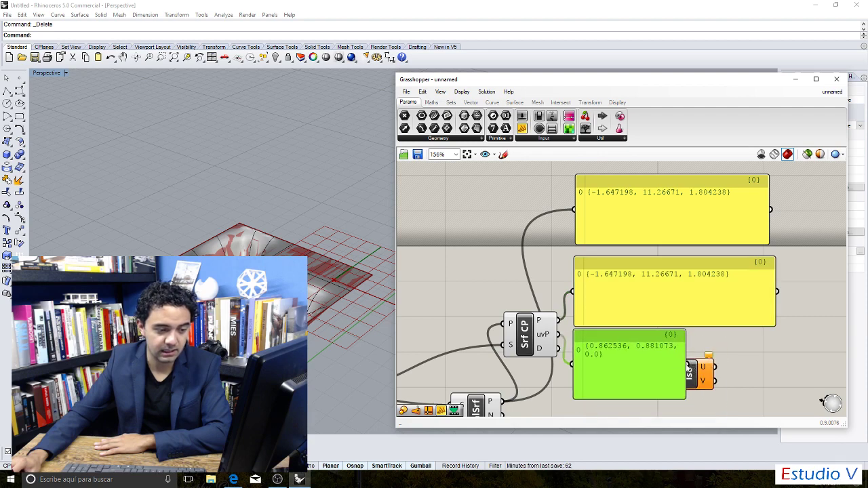
left_click_drag(685, 364, 774, 364)
scroll(606, 328, "down", 2)
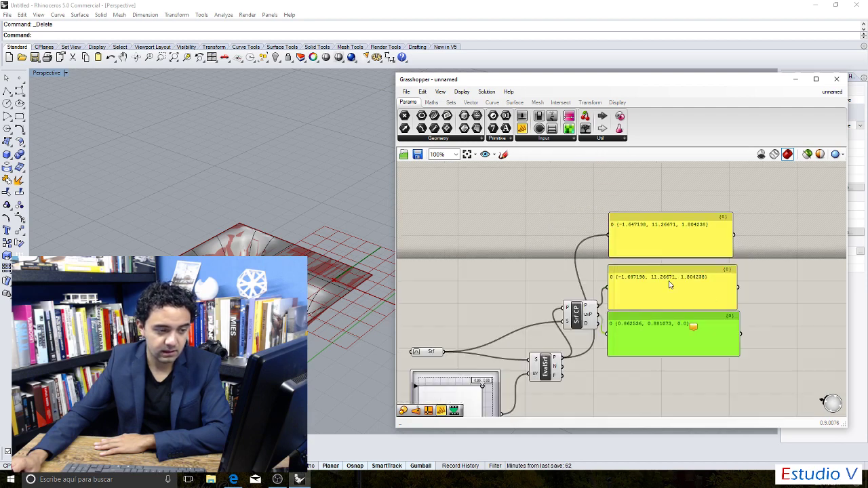
Shift the Surface Closest Point component away from the panels to leave room for its output wires.
left_click_drag(571, 313, 555, 310)
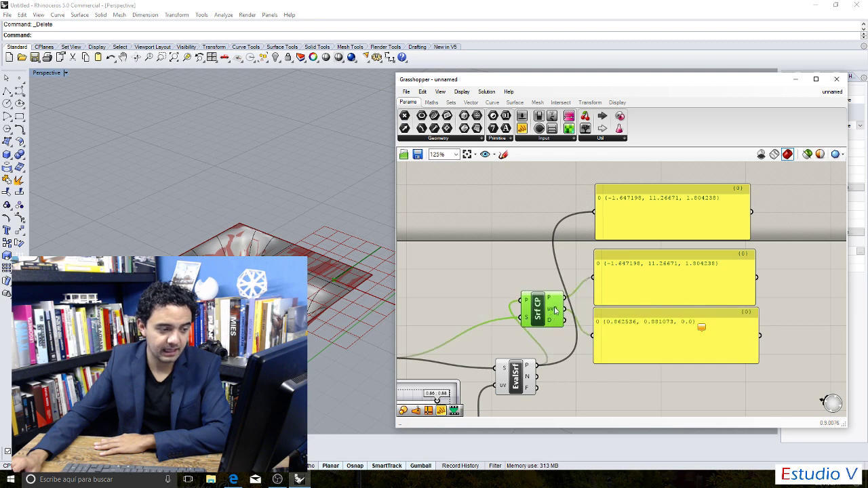
scroll(551, 315, "up", 3)
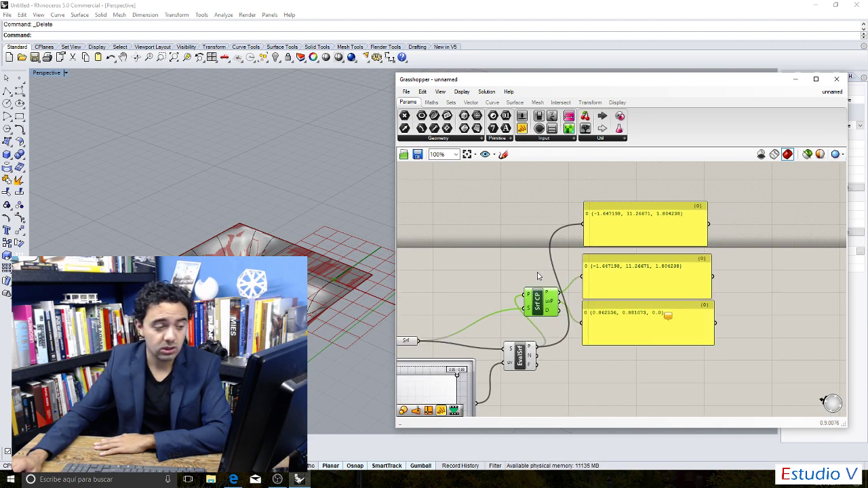
left_click_drag(505, 377, 492, 373)
left_click_drag(519, 293, 535, 294)
scroll(535, 294, "down", 3)
scroll(577, 370, "up", 1)
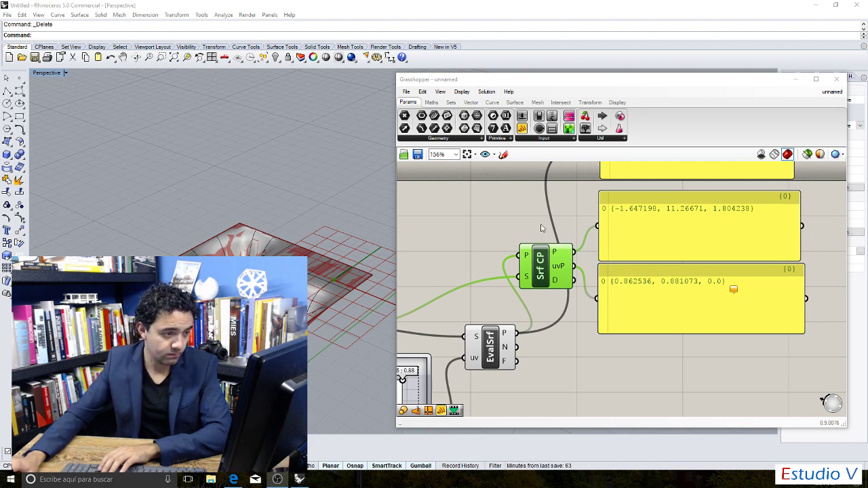
Move the Iso component out from behind the uvP panel and realign that panel beneath the P panel.
scroll(631, 285, "down", 5)
scroll(631, 285, "up", 4)
left_click(633, 299)
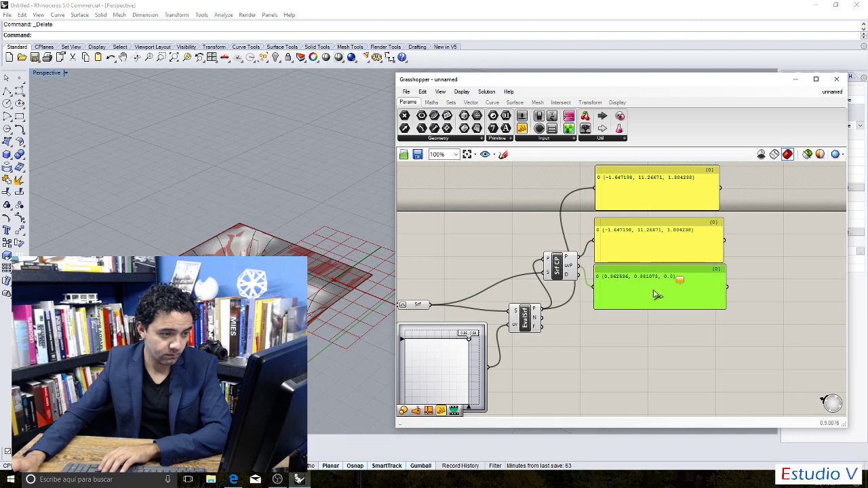
left_click_drag(655, 293, 796, 263)
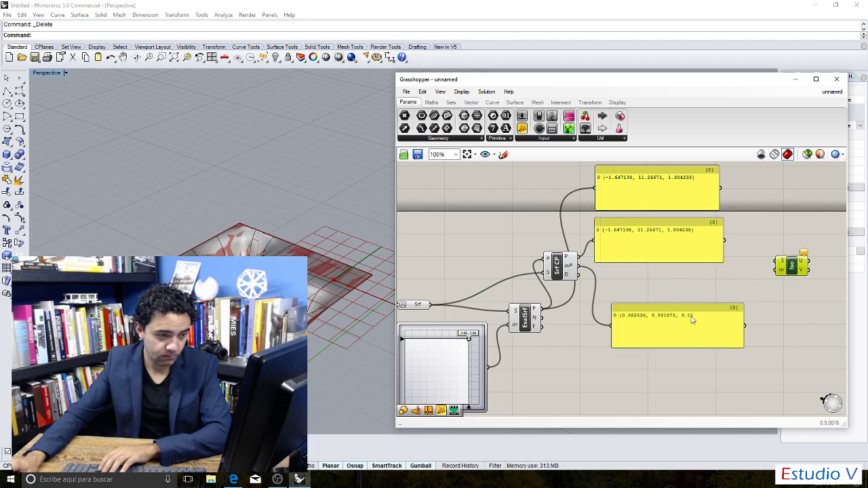
left_click_drag(688, 327, 675, 295)
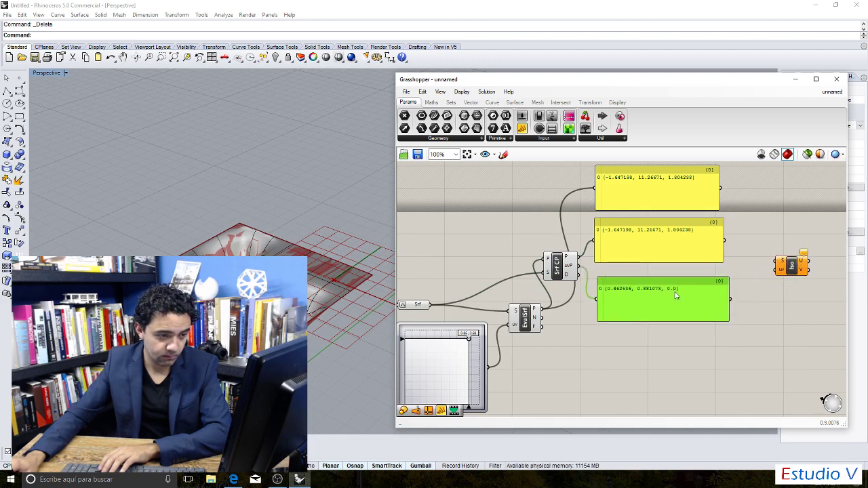
Move the MD Slider away from Evaluate Surface and set its point to about 0.53, 0.43.
right_click_drag(308, 222, 300, 252)
scroll(400, 366, "up", 2)
left_click_drag(557, 318, 558, 335)
left_click_drag(464, 361, 425, 386)
scroll(479, 350, "down", 2)
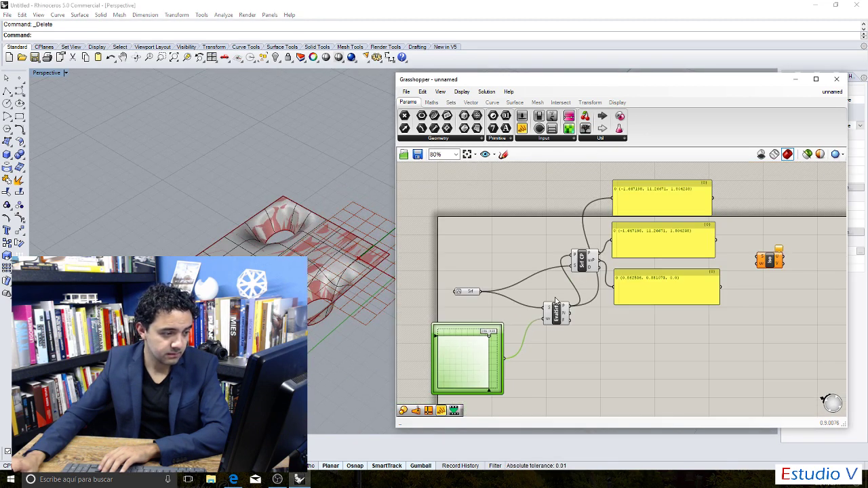
left_click_drag(501, 328, 475, 354)
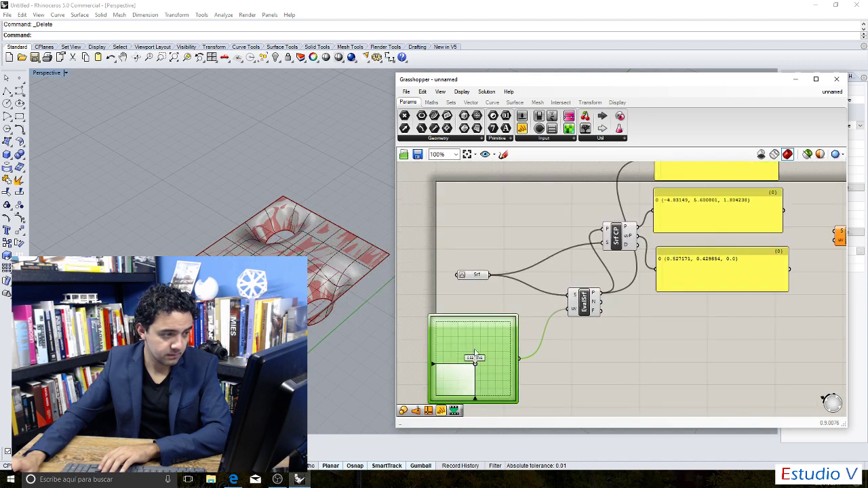
Rearrange the Srf parameter, Evaluate Surface and Surface Closest Point components so their wires run clearly between them.
left_click_drag(478, 280, 449, 256)
left_click_drag(576, 308, 535, 292)
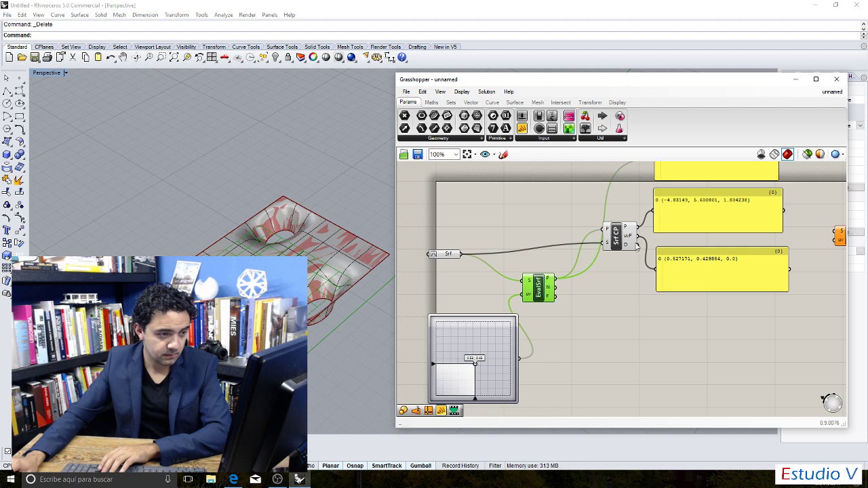
left_click_drag(626, 241, 631, 246)
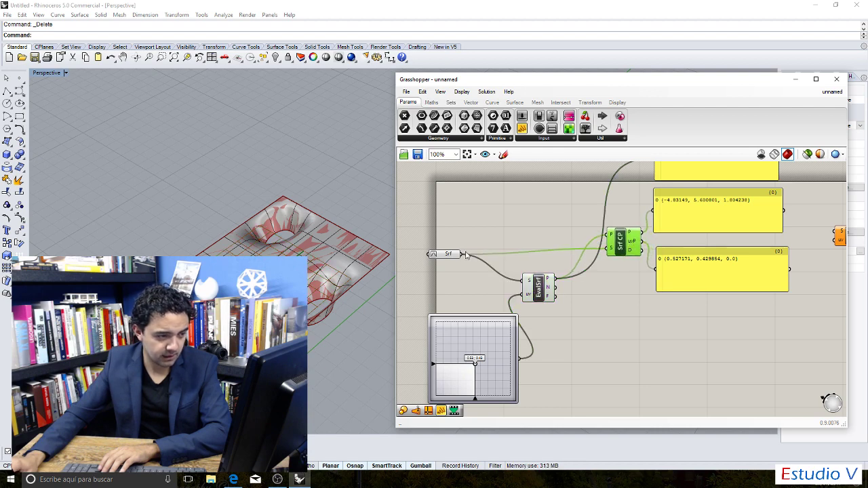
left_click_drag(432, 255, 453, 243)
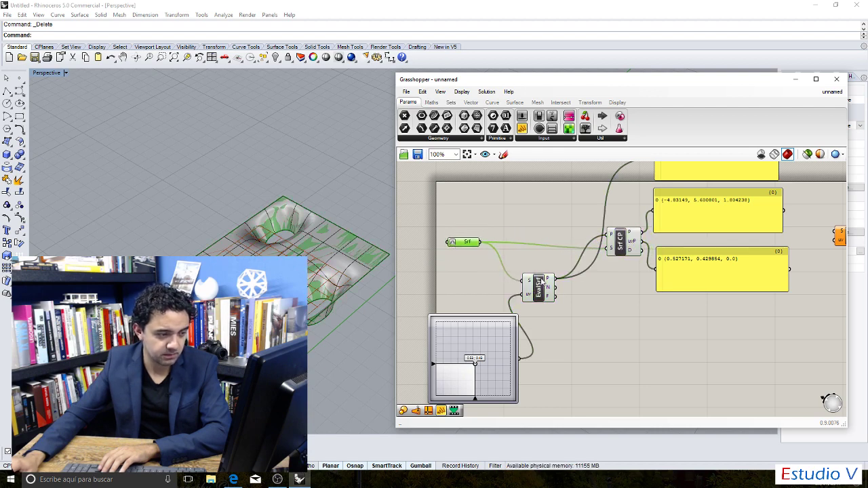
left_click_drag(546, 288, 549, 279)
scroll(556, 275, "down", 2)
scroll(623, 261, "up", 2)
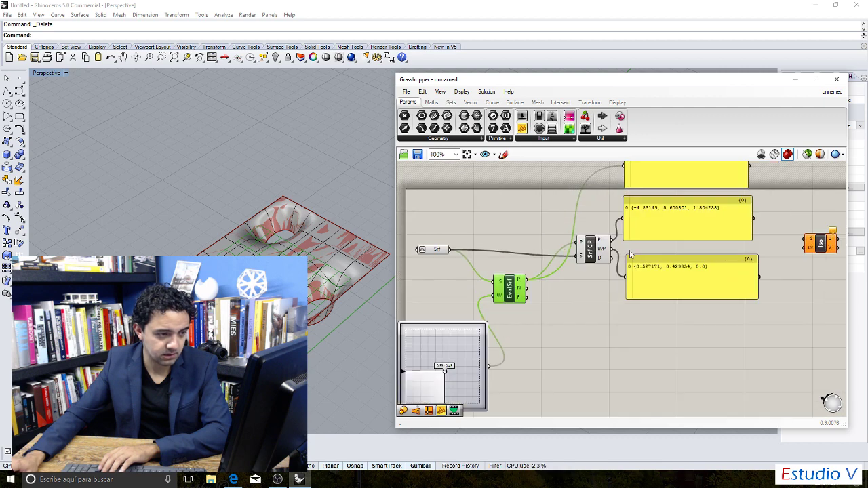
Place Evaluate Surface's point panel below the other two, then align the MD Slider and Surface Closest Point with their connected components.
left_click_drag(663, 173, 686, 324)
left_click_drag(454, 349, 429, 302)
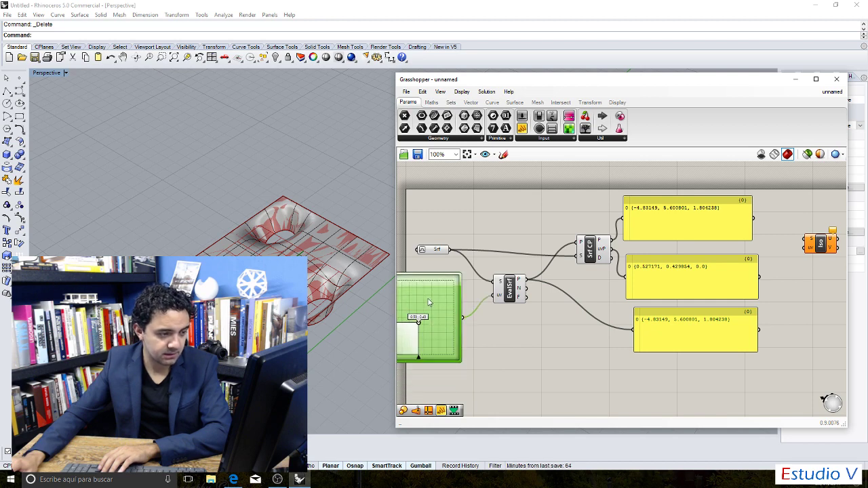
mouse_move(593, 249)
left_mouse_down()
mouse_move(598, 241)
mouse_move(587, 244)
left_mouse_up()
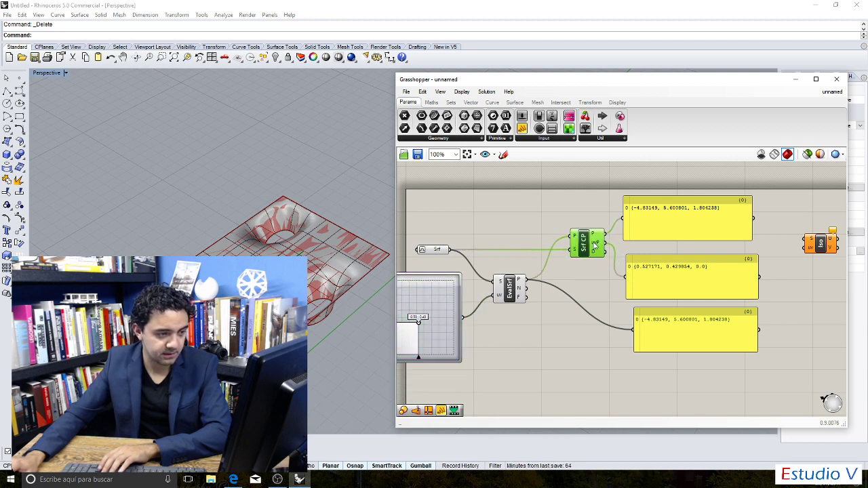
scroll(647, 183, "down", 2)
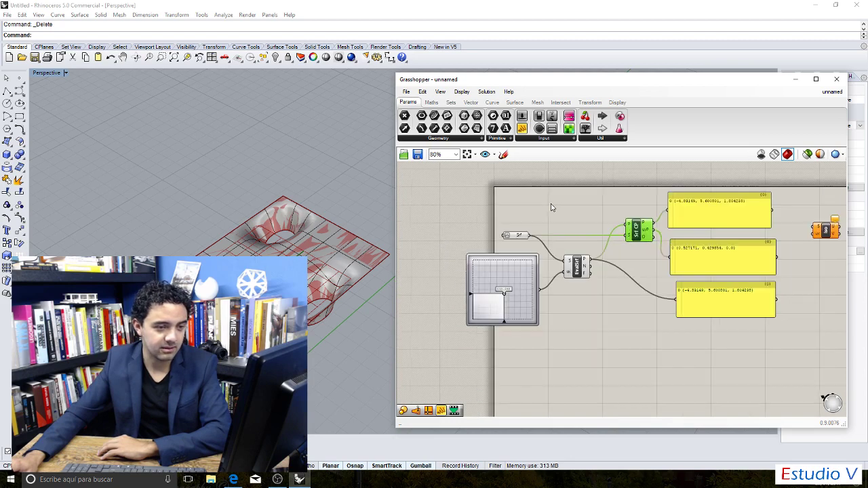
Delete the three coordinate panels connected to Surface Closest Point and Evaluate Surface.
scroll(781, 213, "down", 1)
scroll(678, 203, "up", 2)
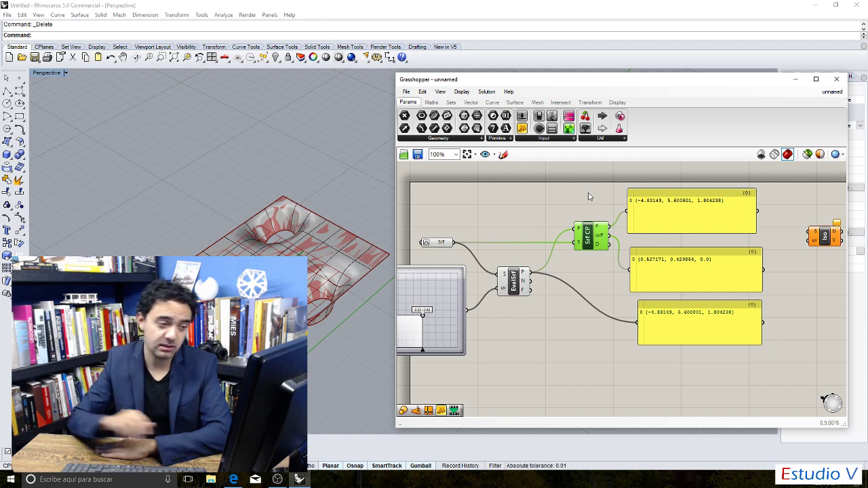
scroll(589, 247, "up", 2)
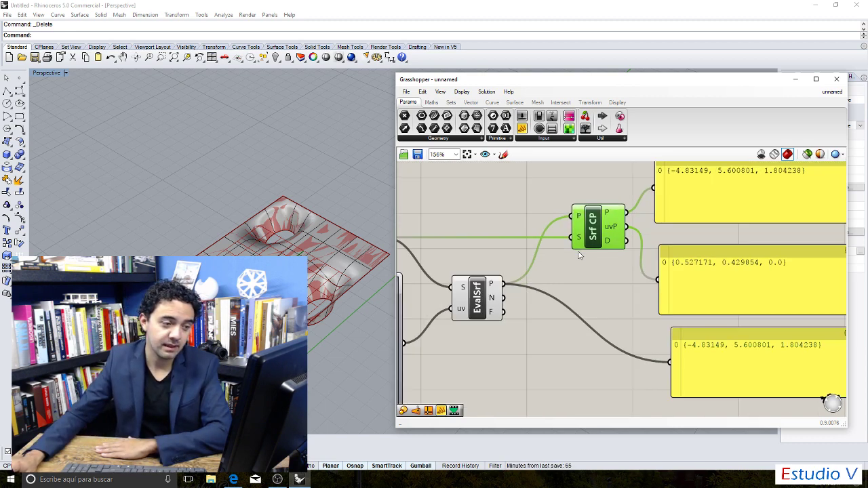
scroll(571, 263, "down", 1)
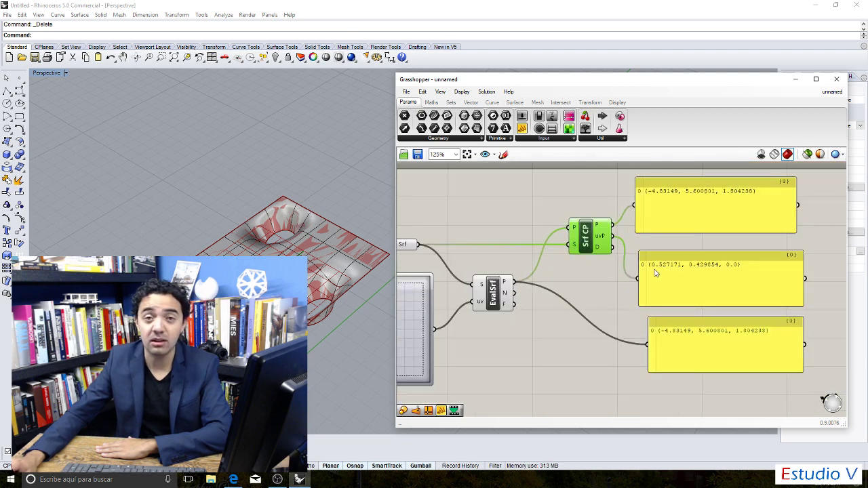
left_click(687, 282)
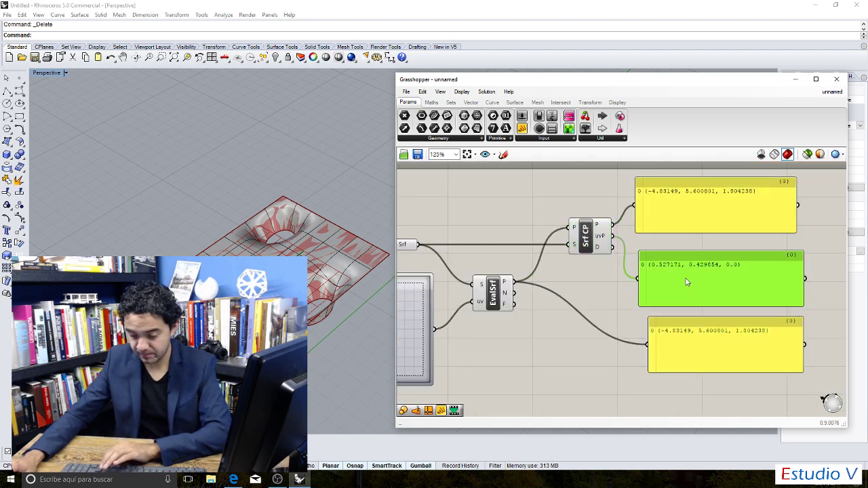
key("Delete")
left_click(697, 203)
key("Delete")
left_click(682, 341)
key("Delete")
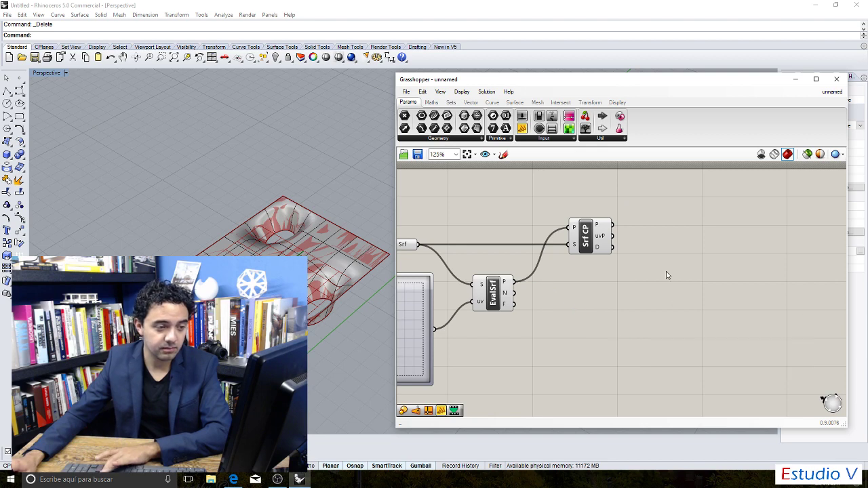
Move the Iso component closer to the output side of Surface Closest Point.
scroll(687, 267, "down", 4)
scroll(778, 259, "up", 3)
left_click_drag(778, 259, 720, 206)
scroll(627, 290, "up", 3)
left_click(660, 239)
scroll(656, 240, "down", 1)
scroll(641, 192, "up", 1)
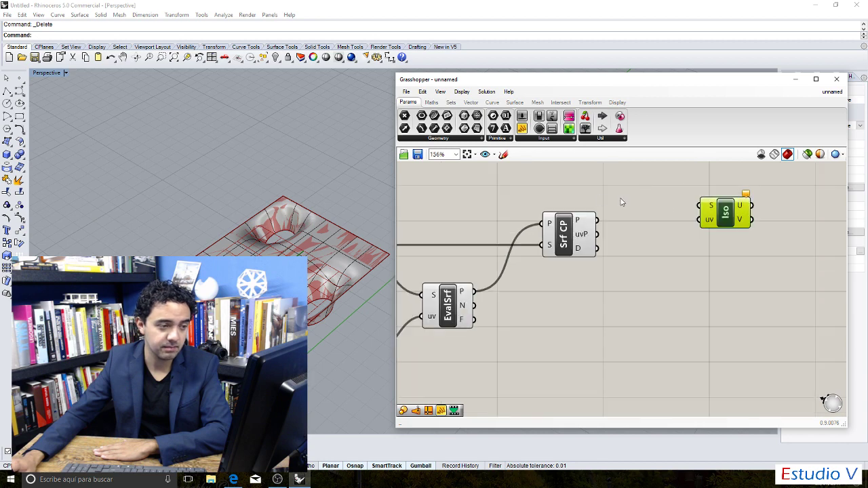
Connect the Srf parameter to the S input of the Iso component.
scroll(622, 201, "down", 4)
scroll(621, 197, "up", 4)
left_click_drag(523, 221, 720, 204)
scroll(657, 214, "up", 1)
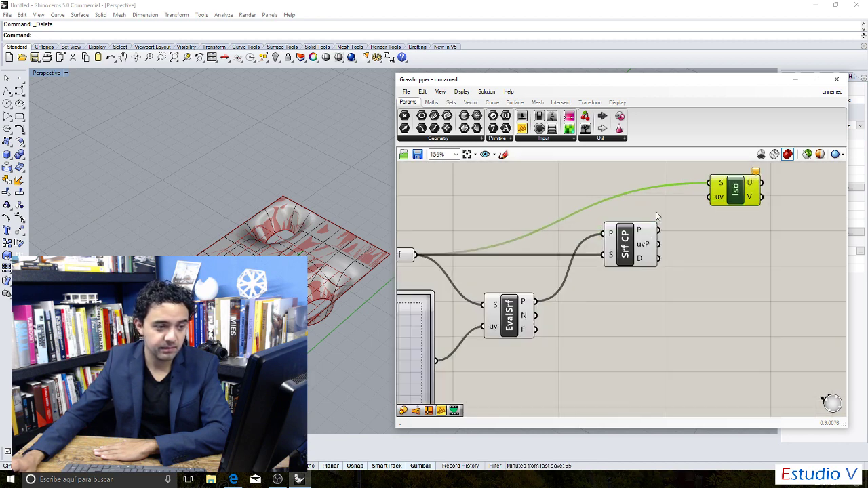
Connect Surface Closest Point's uvP output to the Iso component's uv input, and set the MD Slider to about 0.38; 0.56.
left_click(676, 226)
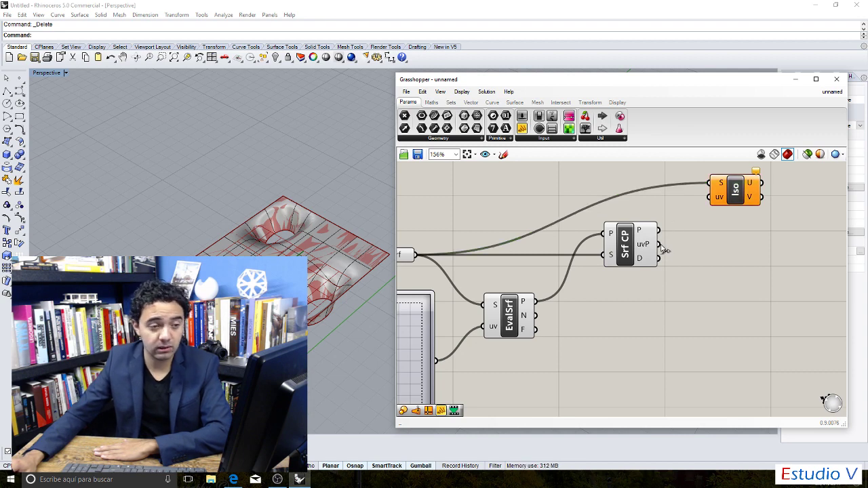
scroll(316, 293, "up", 4)
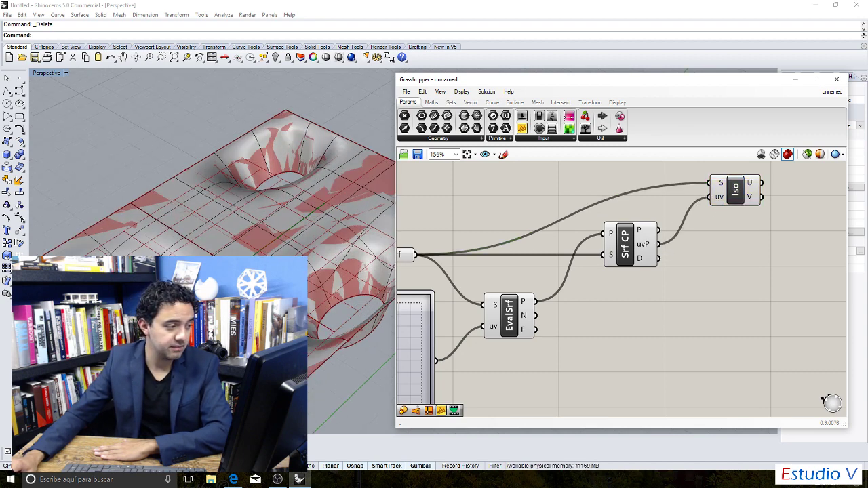
scroll(516, 309, "down", 2)
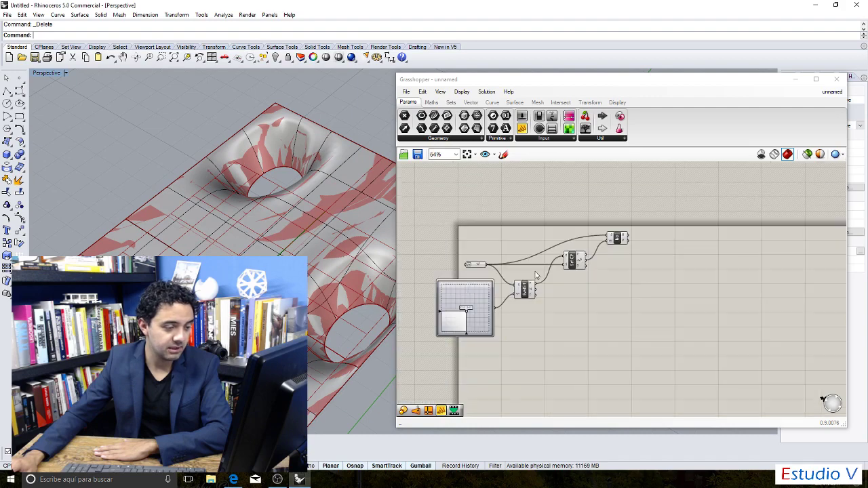
scroll(489, 305, "up", 4)
mouse_move(485, 301)
left_mouse_down()
mouse_move(494, 297)
mouse_move(502, 317)
mouse_move(478, 280)
mouse_move(427, 257)
mouse_move(440, 280)
mouse_move(427, 296)
mouse_move(427, 243)
mouse_move(459, 240)
mouse_move(479, 282)
mouse_move(443, 295)
mouse_move(410, 260)
mouse_move(438, 274)
mouse_move(458, 313)
mouse_move(491, 312)
mouse_move(484, 275)
mouse_move(450, 259)
mouse_move(457, 293)
mouse_move(477, 292)
left_mouse_up()
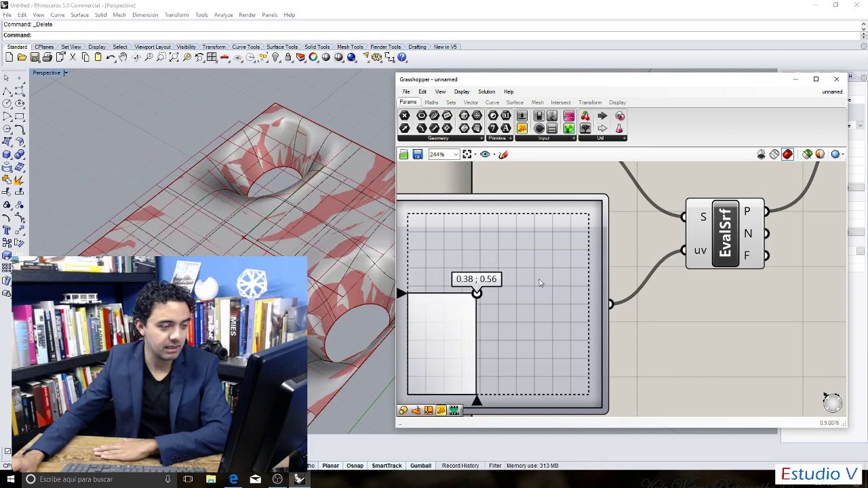
Turn off the preview of the Srf parameter and the Evaluate Surface component.
scroll(539, 283, "down", 5)
scroll(543, 258, "up", 1)
left_click(539, 250)
right_click(540, 253)
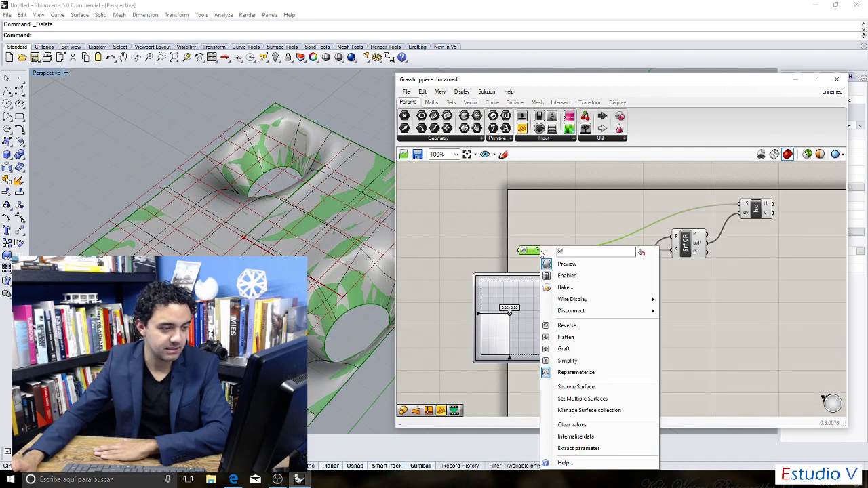
left_click(549, 263)
scroll(508, 319, "up", 1)
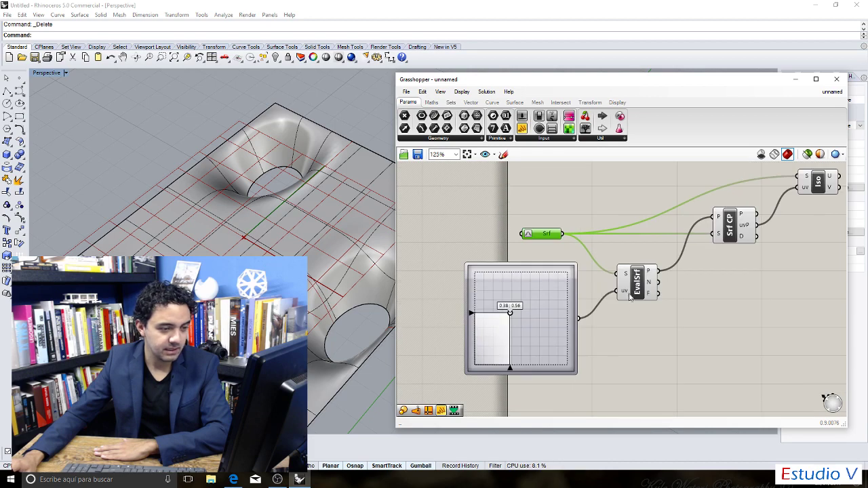
left_click(634, 288)
right_click(636, 286)
left_click(655, 303)
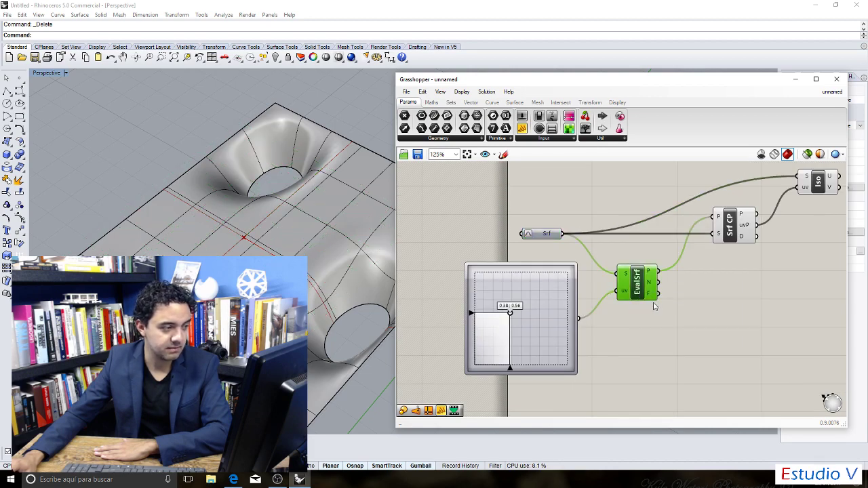
Set the MD Slider to about 0.52; 0.54, and shift the Srf parameter and Evaluate Surface slightly up on the canvas.
left_click_drag(512, 313, 540, 286)
left_click(537, 303)
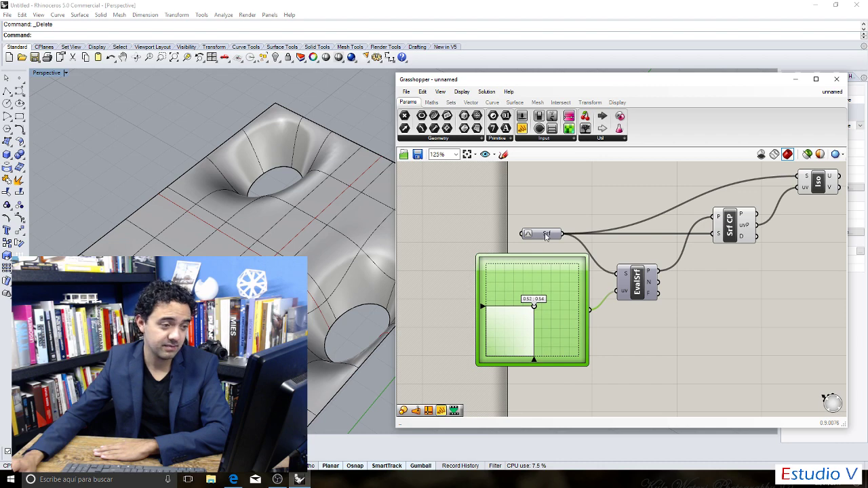
left_click_drag(546, 235, 531, 221)
mouse_move(638, 283)
left_mouse_down()
mouse_move(651, 273)
mouse_move(611, 266)
mouse_move(637, 269)
left_mouse_up()
scroll(681, 249, "down", 3)
scroll(681, 249, "up", 3)
scroll(630, 271, "down", 2)
scroll(648, 275, "up", 2)
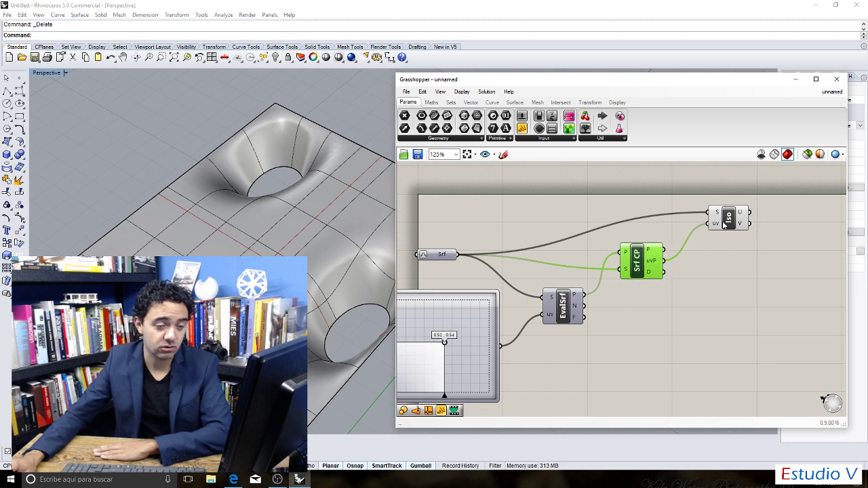
Move the Iso component and Surface Closest Point closer to the components that feed them.
left_click_drag(724, 225, 703, 226)
left_click_drag(642, 264, 633, 263)
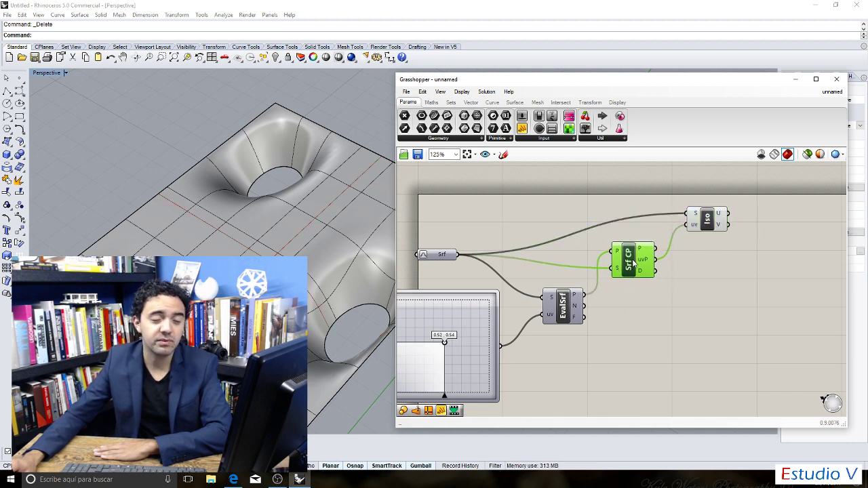
right_click_drag(587, 268, 608, 263)
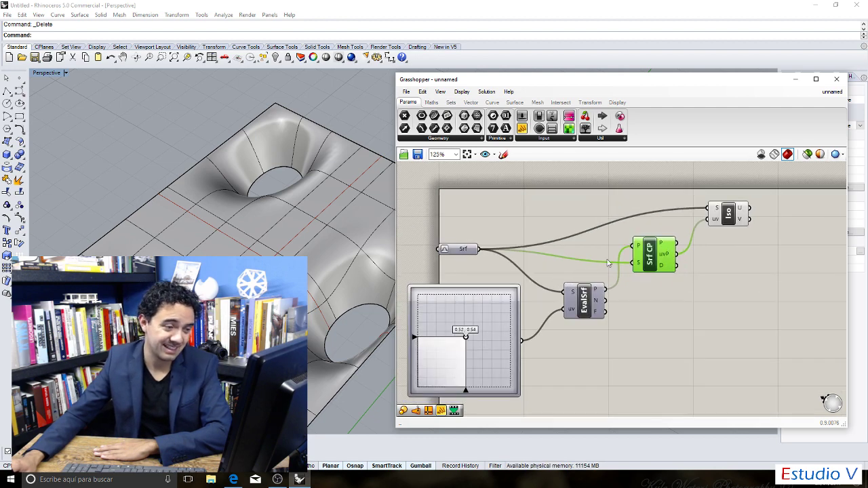
left_click_drag(728, 214, 726, 215)
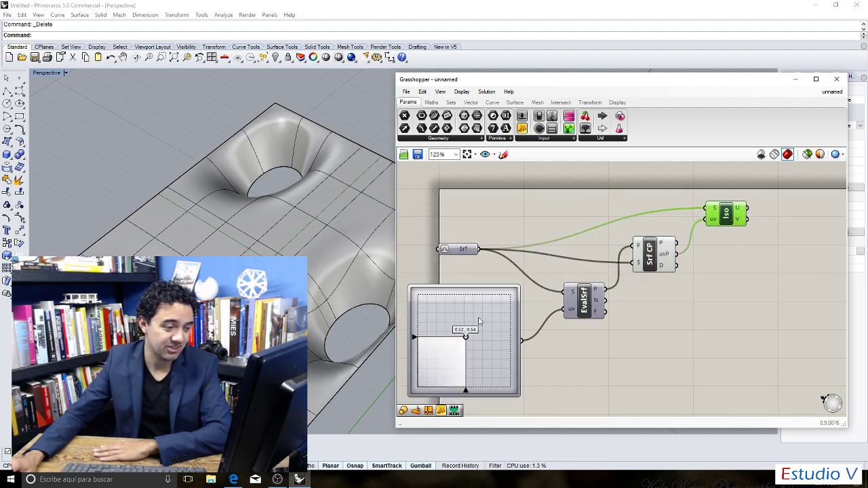
Set the MD Slider to about 0.61; 0.48, and realign the slider, Surface Closest Point and Iso component.
mouse_move(467, 339)
left_mouse_down()
mouse_move(459, 305)
mouse_move(465, 330)
mouse_move(434, 333)
mouse_move(454, 334)
mouse_move(465, 361)
mouse_move(486, 333)
mouse_move(450, 316)
mouse_move(448, 345)
mouse_move(471, 348)
mouse_move(478, 310)
mouse_move(459, 301)
mouse_move(465, 292)
mouse_move(431, 291)
mouse_move(422, 315)
mouse_move(466, 345)
mouse_move(470, 331)
left_mouse_up()
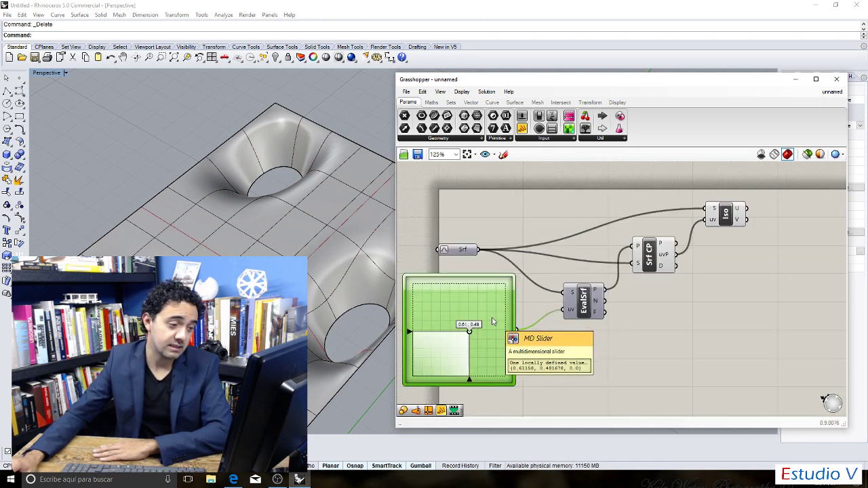
left_click_drag(495, 300, 498, 309)
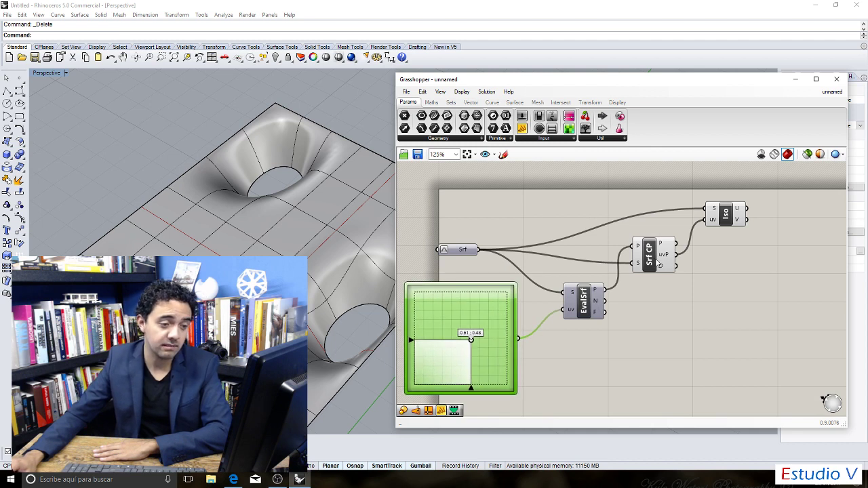
left_click_drag(658, 264, 663, 267)
left_click(724, 219)
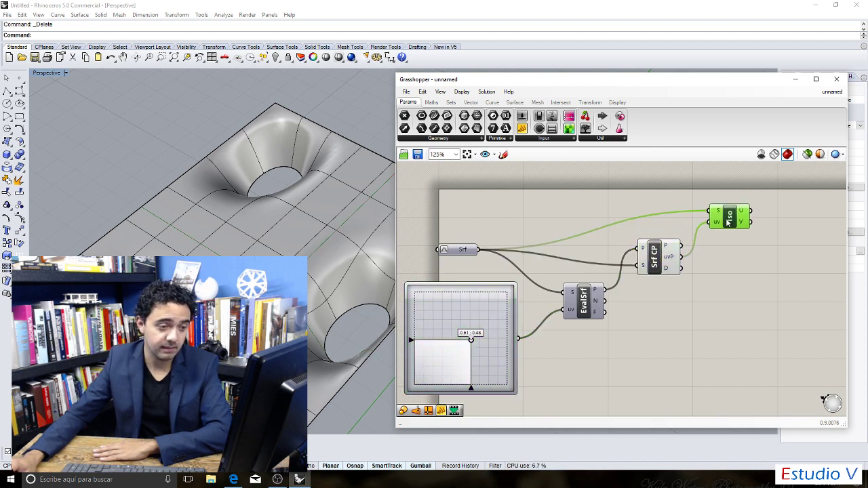
left_click(738, 272)
left_click_drag(725, 218, 729, 220)
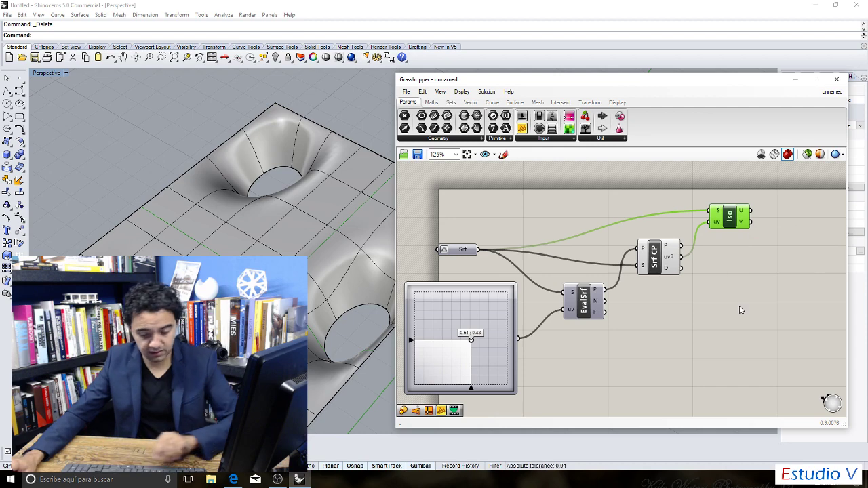
Undo the recent preview, slider, layout and wiring changes back to the point before the Iso component was placed.
key("ctrl+z")
key("ctrl+z")
key("ctrl+z")
key("ctrl+z")
key("ctrl+z")
key("ctrl+z")
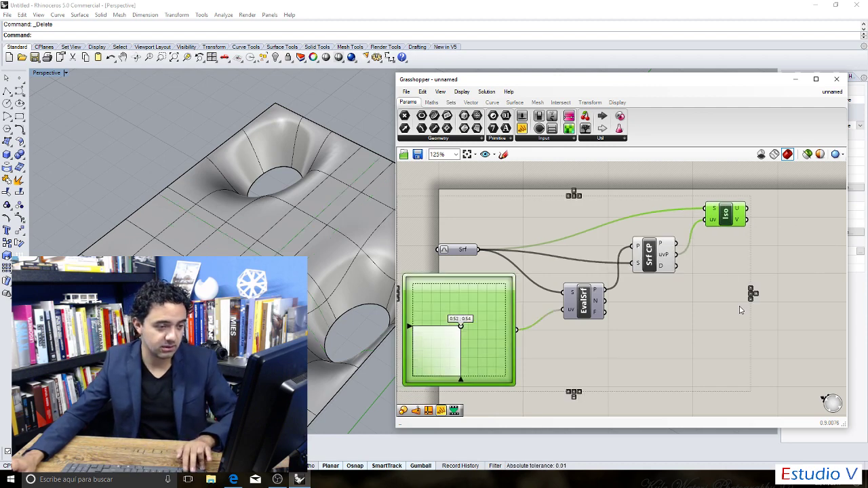
key("ctrl+z")
key("ctrl+z")
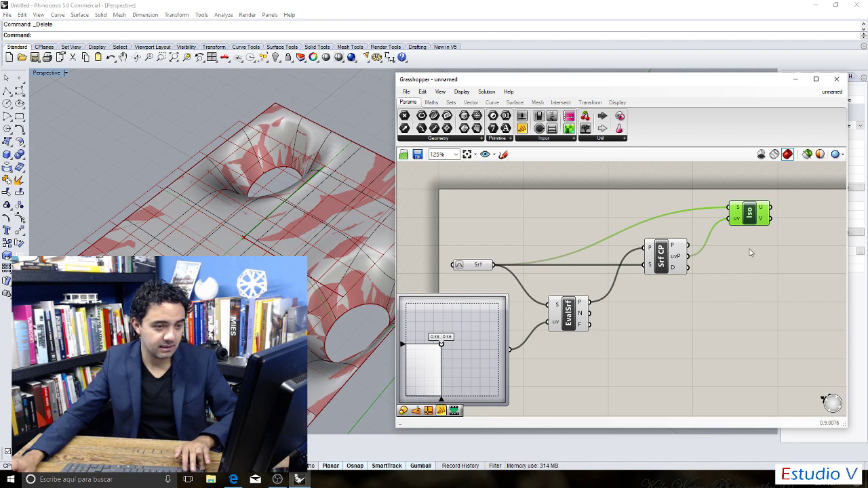
key("ctrl+z")
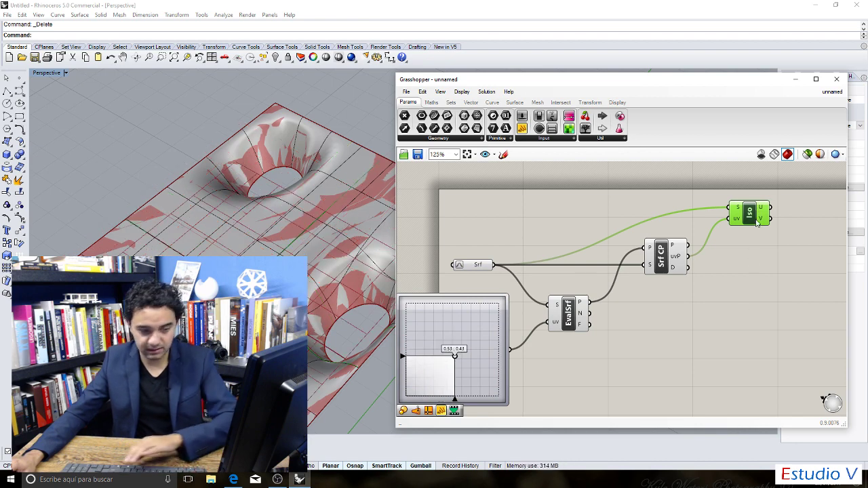
key("ctrl+z")
key("ctrl+z")
key("ctrl+y")
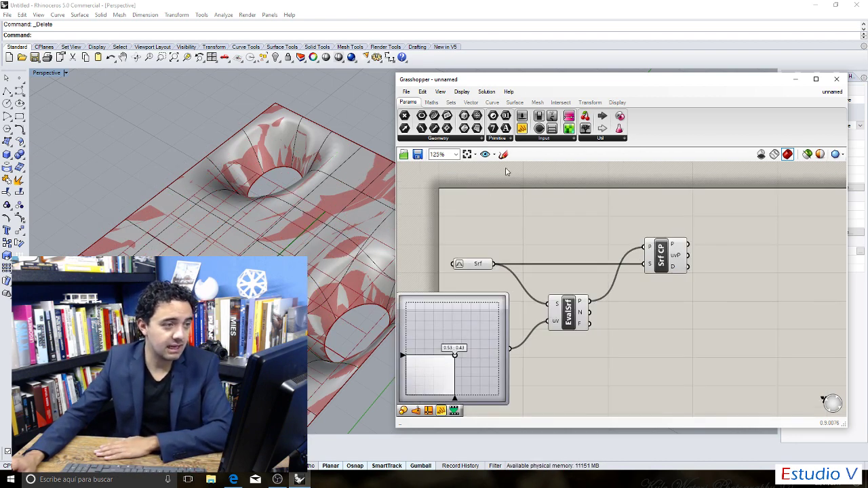
Place an Iso Curve component above the output side of Surface Closest Point.
left_click(493, 103)
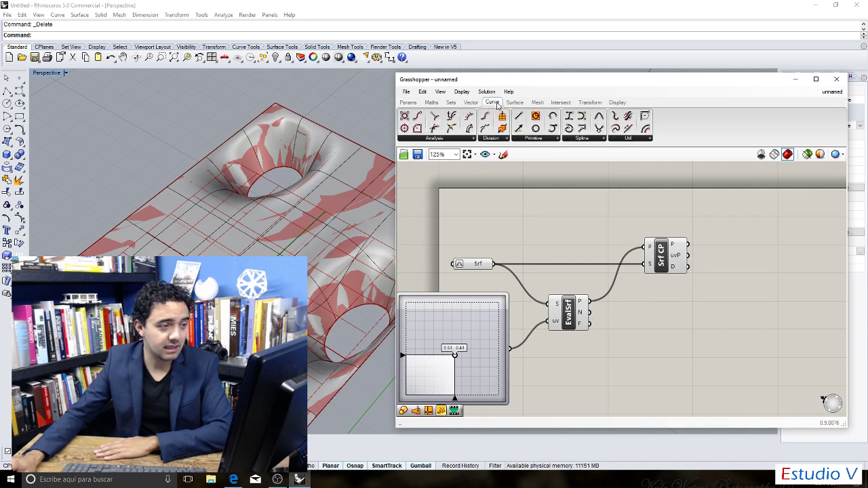
left_click(542, 139)
left_click(585, 139)
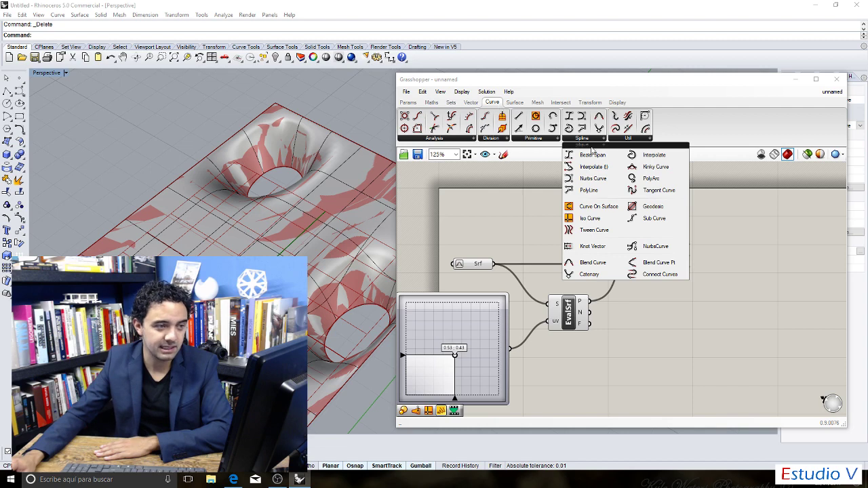
left_click(590, 218)
left_click(731, 234)
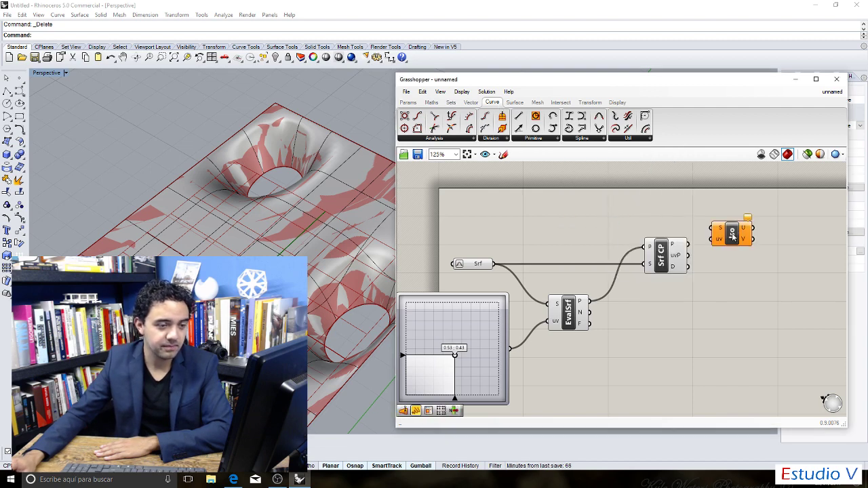
scroll(731, 234, "down", 1)
scroll(742, 233, "up", 1)
left_click_drag(718, 235, 724, 222)
left_click(668, 222)
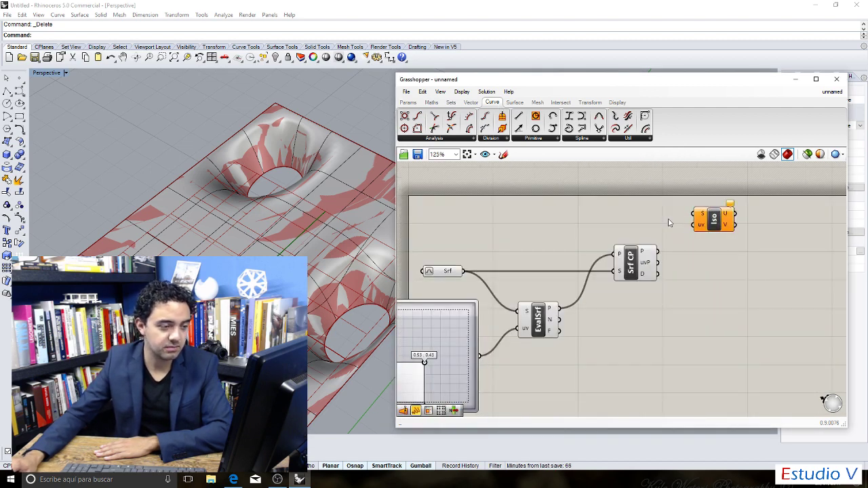
Connect the Srf parameter to Iso's S input and Surface Closest Point's uvP output to Iso's uv input.
left_click_drag(465, 272, 693, 223)
left_click(679, 237)
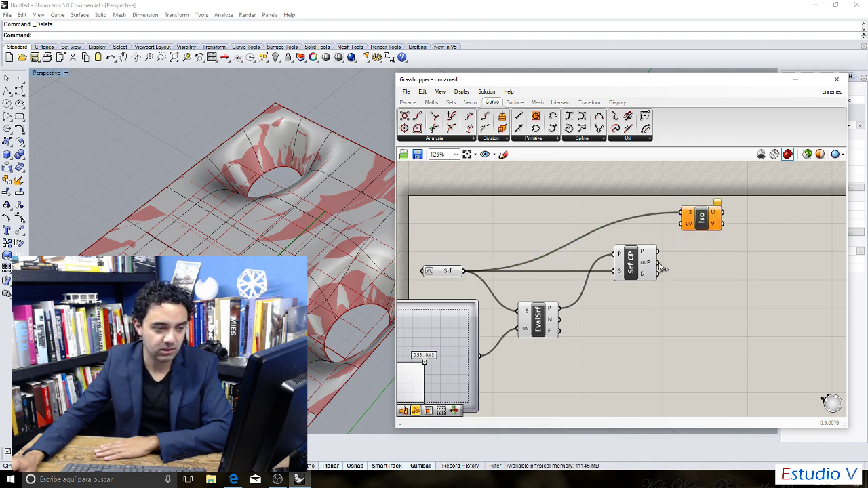
left_click_drag(664, 266, 681, 223)
Hide the preview of the Srf parameter and of Evaluate Surface so only the isocurves and closest point are drawn.
scroll(717, 235, "down", 1)
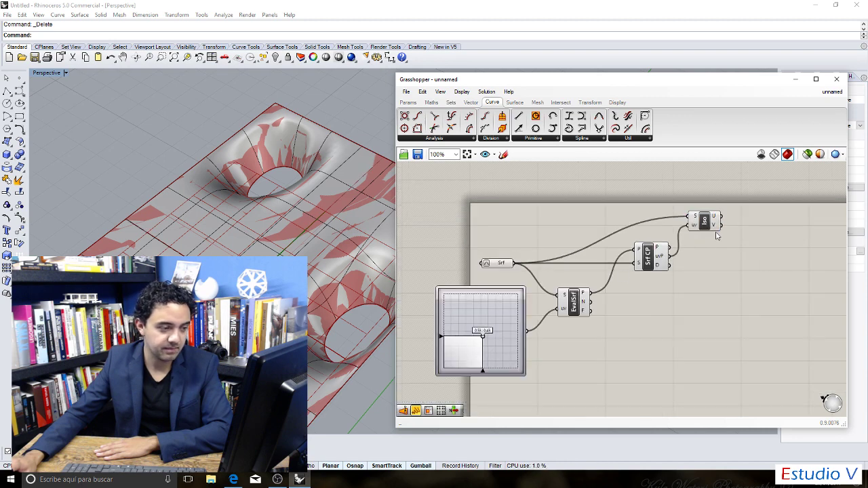
scroll(492, 341, "up", 1)
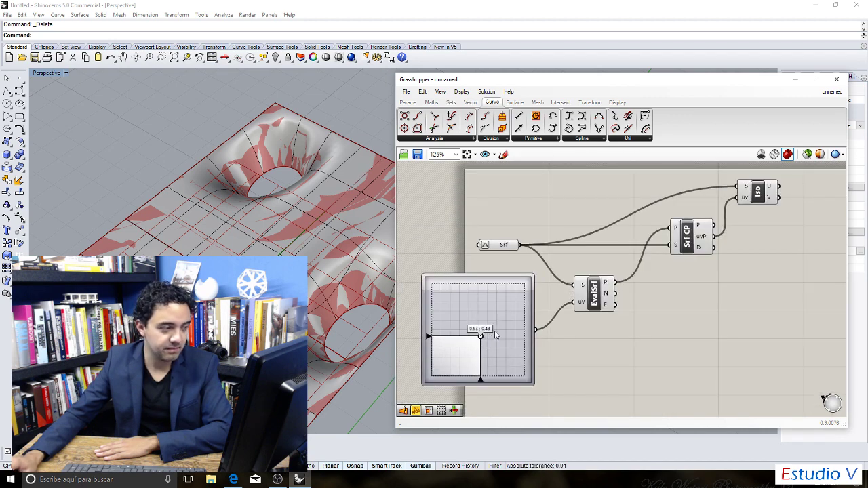
left_click_drag(506, 314, 509, 314)
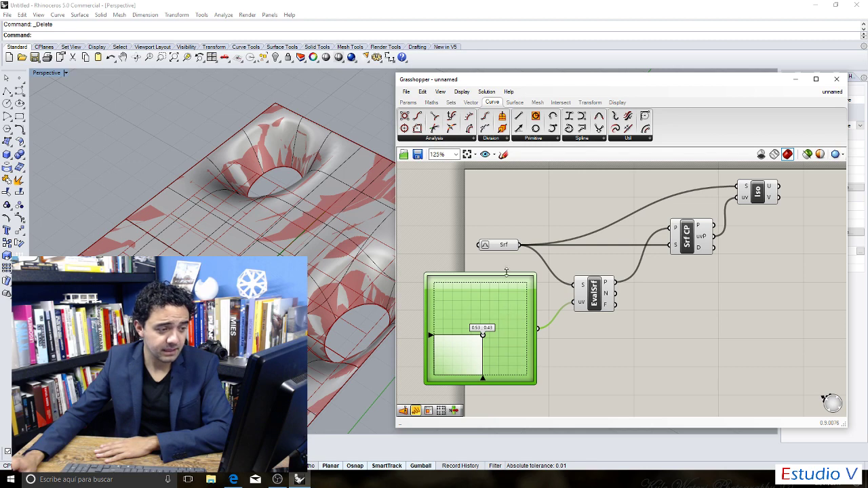
left_click(495, 247)
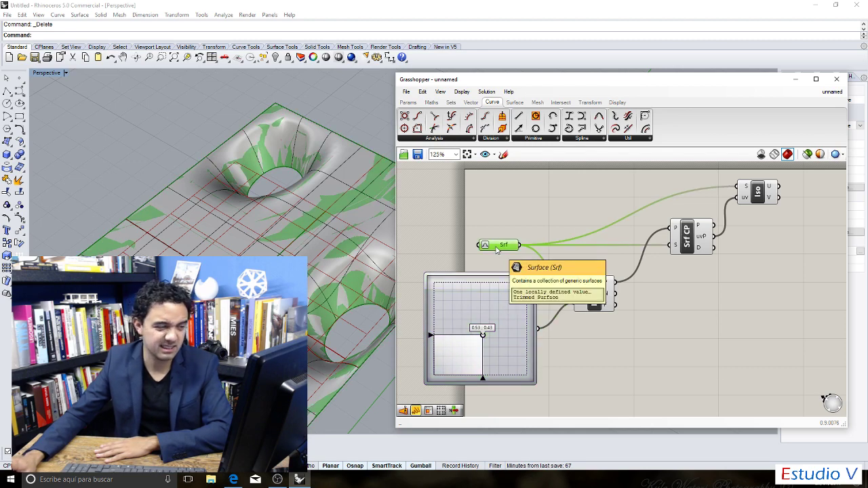
right_click(497, 250)
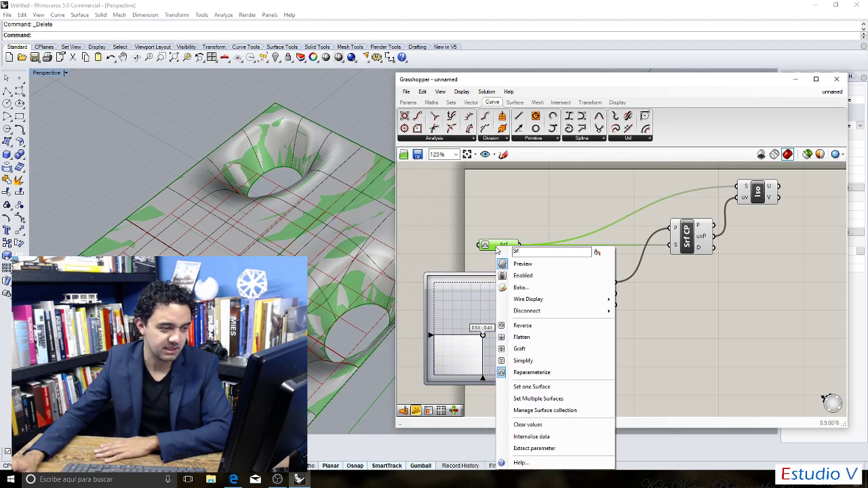
left_click(529, 266)
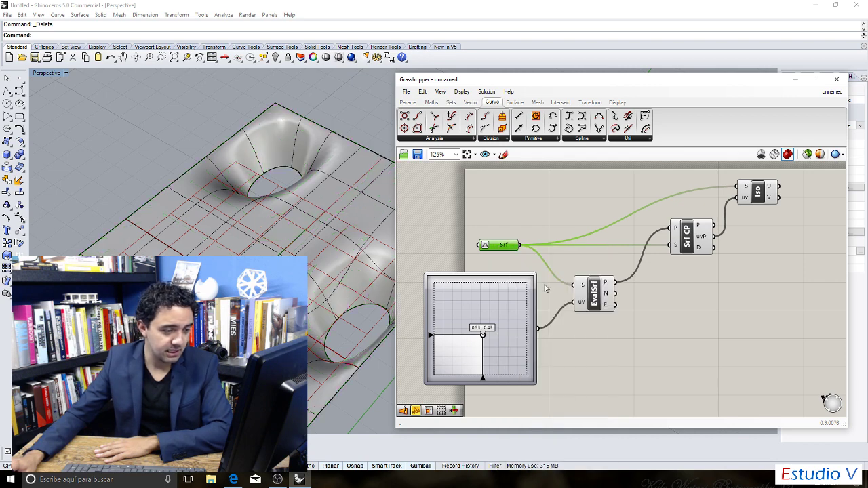
left_click(594, 302)
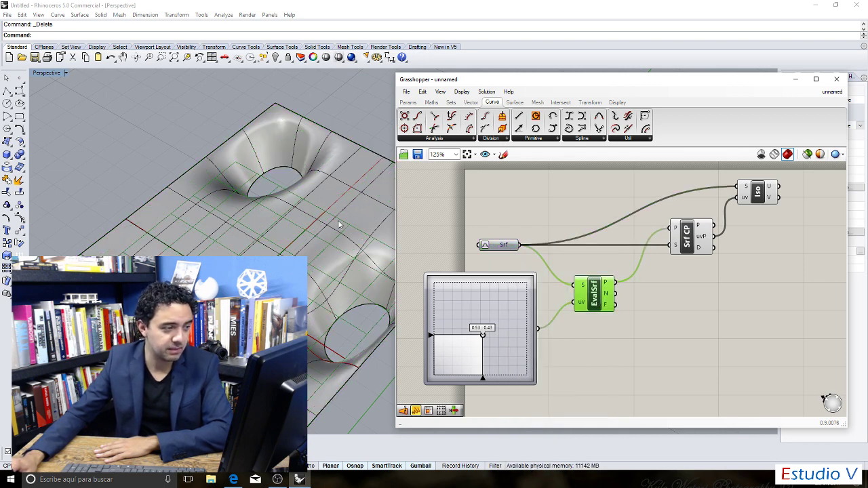
left_click(505, 185)
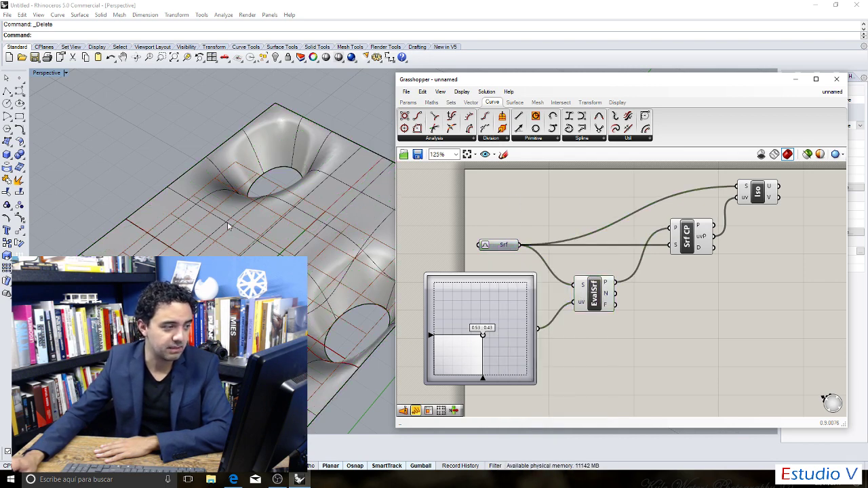
right_click(596, 293)
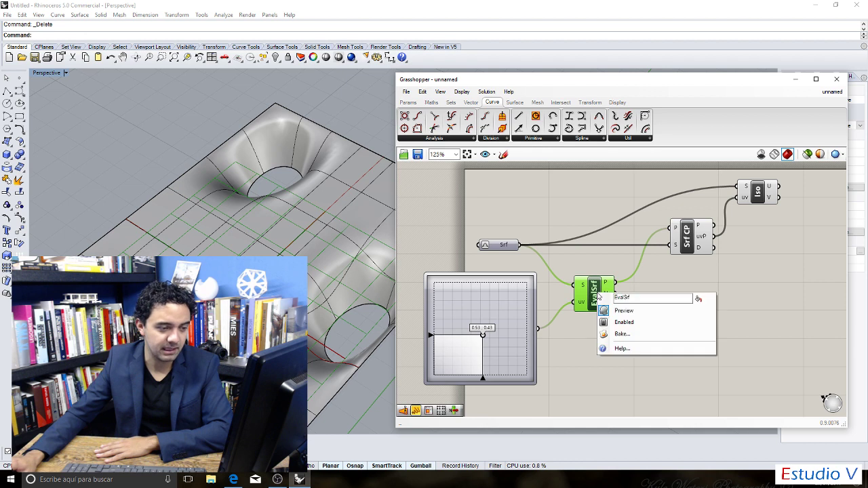
left_click(638, 314)
Set the MD Slider to about 0.59; 0.42 to shift the isocurves across the surface.
mouse_move(484, 335)
left_mouse_down()
mouse_move(475, 319)
mouse_move(505, 305)
mouse_move(484, 333)
mouse_move(481, 313)
mouse_move(465, 335)
mouse_move(500, 310)
mouse_move(484, 303)
mouse_move(472, 324)
mouse_move(500, 316)
mouse_move(468, 327)
mouse_move(485, 334)
left_mouse_up()
scroll(478, 319, "down", 1)
left_click(479, 315)
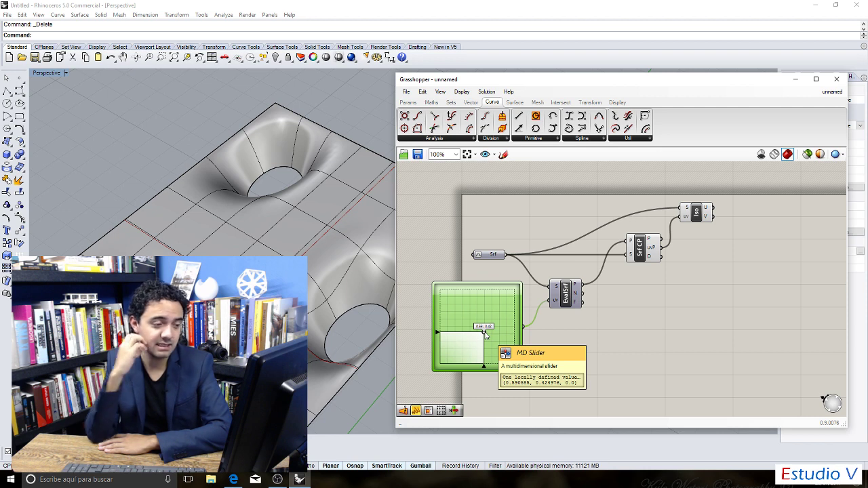
Set the MD Slider to about 0.47; 0.53 to move the point and its isocurves across the surface.
left_click_drag(485, 334, 465, 353)
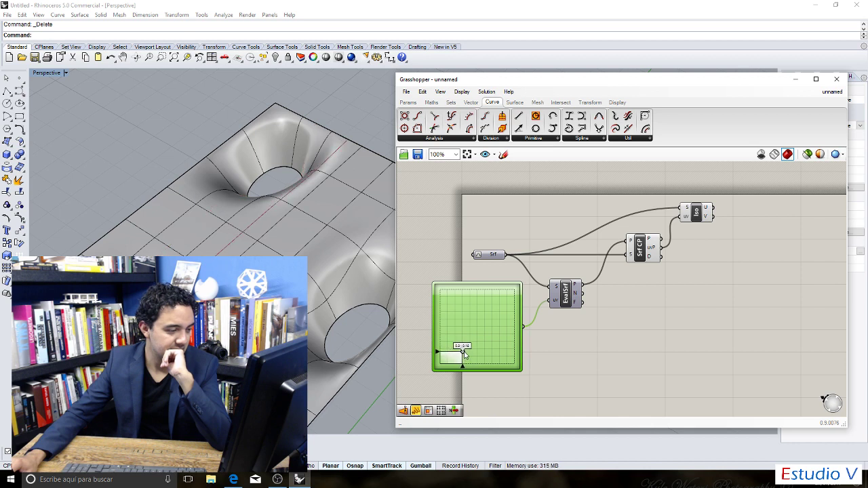
left_click_drag(459, 347, 500, 324)
mouse_move(476, 303)
left_mouse_down()
mouse_move(453, 305)
mouse_move(486, 332)
mouse_move(508, 329)
mouse_move(509, 314)
mouse_move(500, 328)
mouse_move(500, 317)
mouse_move(489, 316)
mouse_move(466, 346)
mouse_move(497, 323)
mouse_move(468, 315)
left_mouse_up()
scroll(459, 311, "down", 3)
scroll(459, 312, "up", 3)
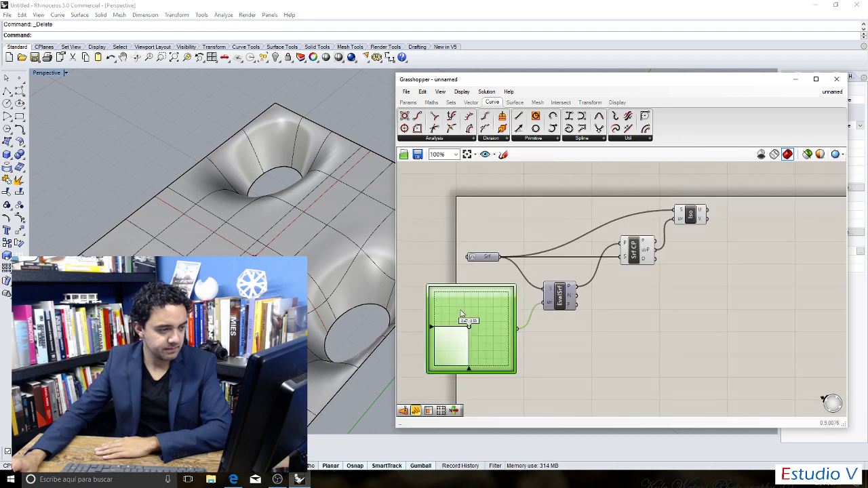
scroll(302, 239, "down", 5)
scroll(301, 239, "up", 5)
mouse_move(302, 238)
right_mouse_down()
mouse_move(304, 219)
mouse_move(308, 245)
right_mouse_up()
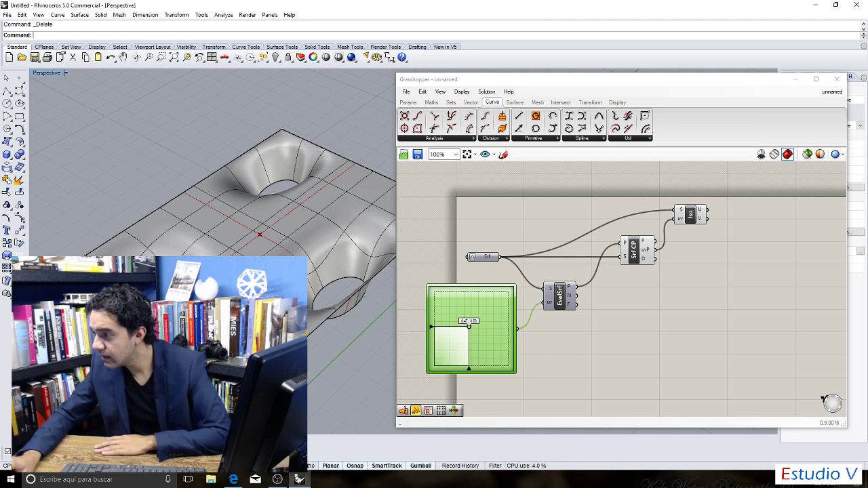
key("alt+Tab")
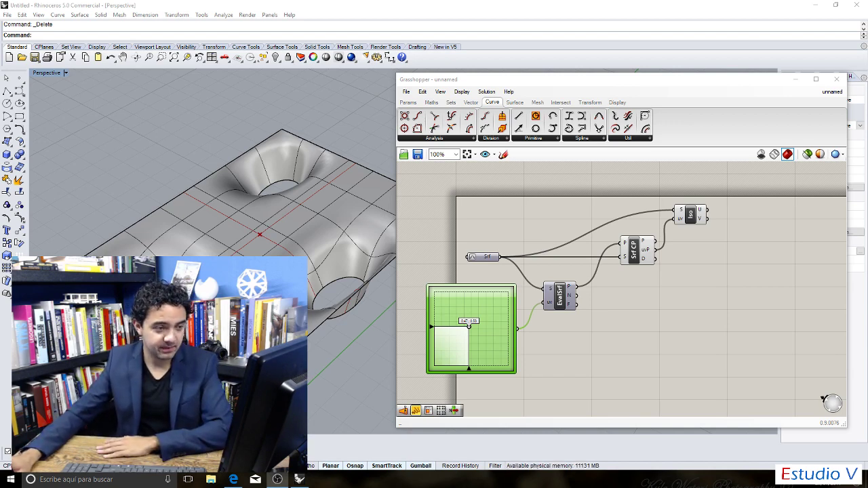
Duplicate the MD Slider, Evaluate Surface, Surface Closest Point and Iso Curve components below the originals.
scroll(654, 235, "down", 2)
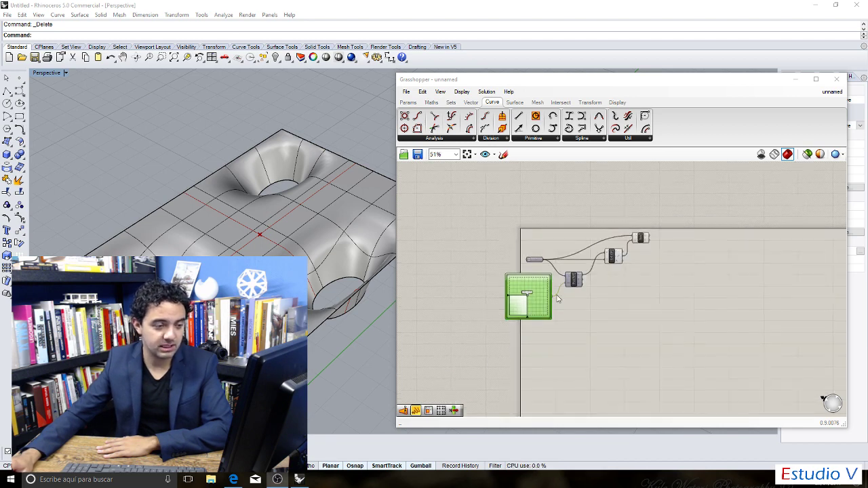
scroll(598, 271, "up", 2)
left_click_drag(522, 277, 534, 273)
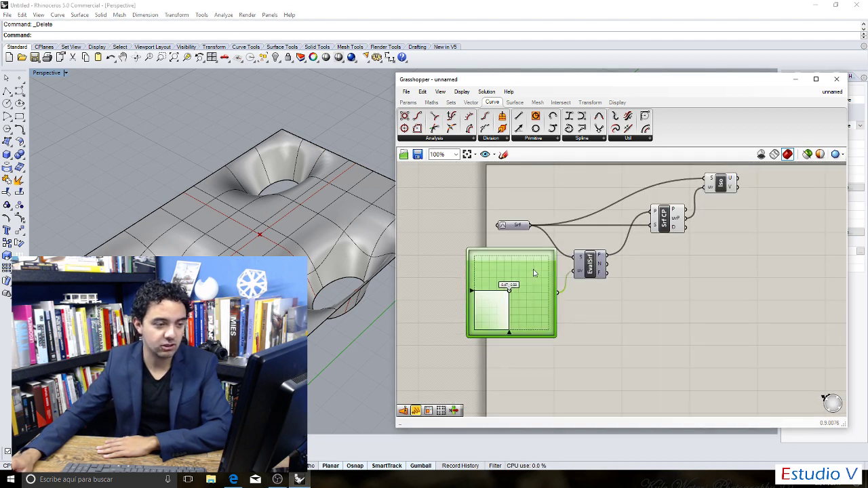
left_click_drag(608, 259, 626, 259)
left_click_drag(797, 354, 552, 182)
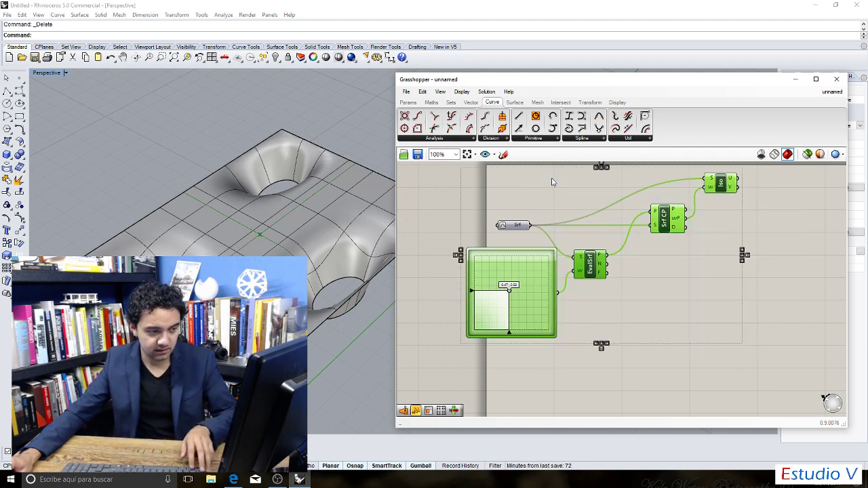
key("ctrl+c")
key("ctrl+v")
left_click_drag(674, 229, 704, 339)
left_click(566, 363)
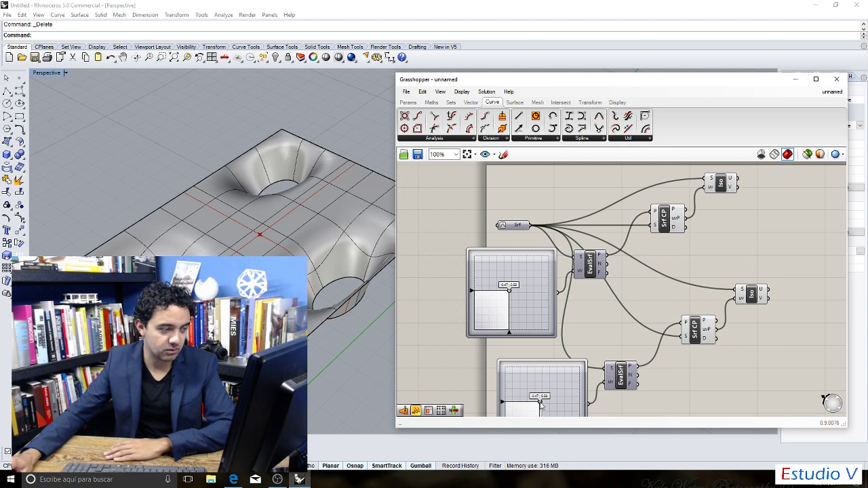
Set the copied MD Slider to about 0.68; 0.71 to shift the second pair of isocurves.
left_click_drag(540, 403, 555, 383)
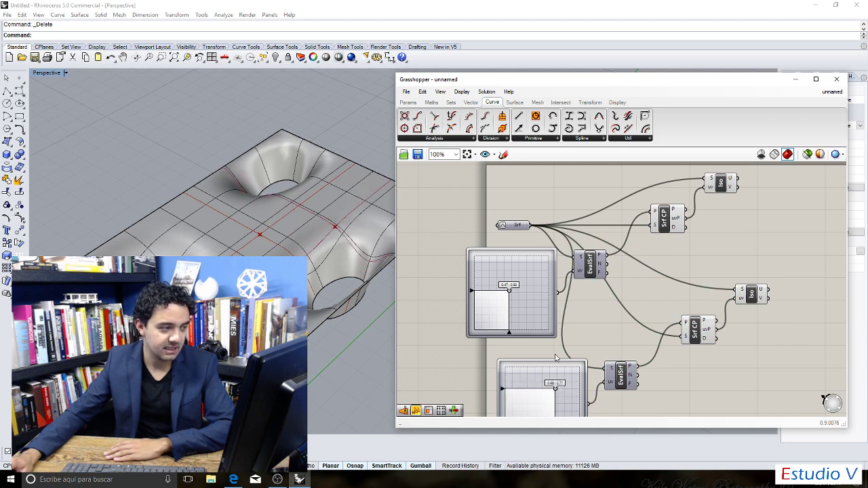
scroll(564, 314, "down", 4)
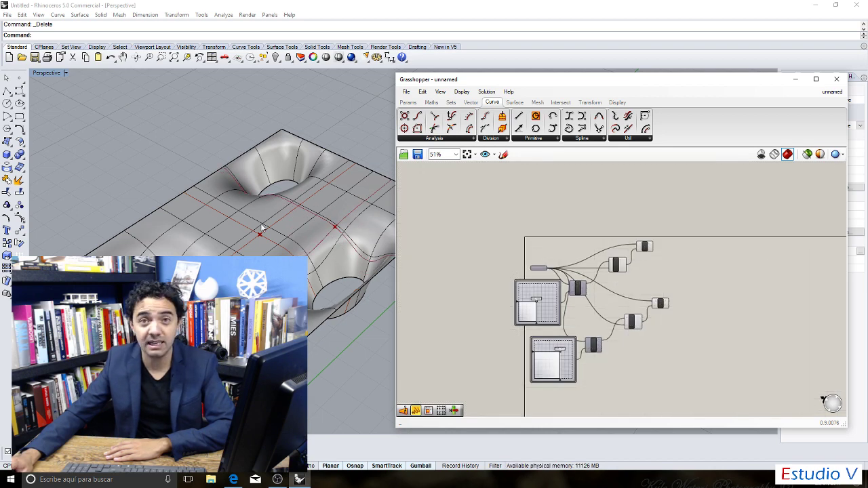
scroll(583, 310, "up", 1)
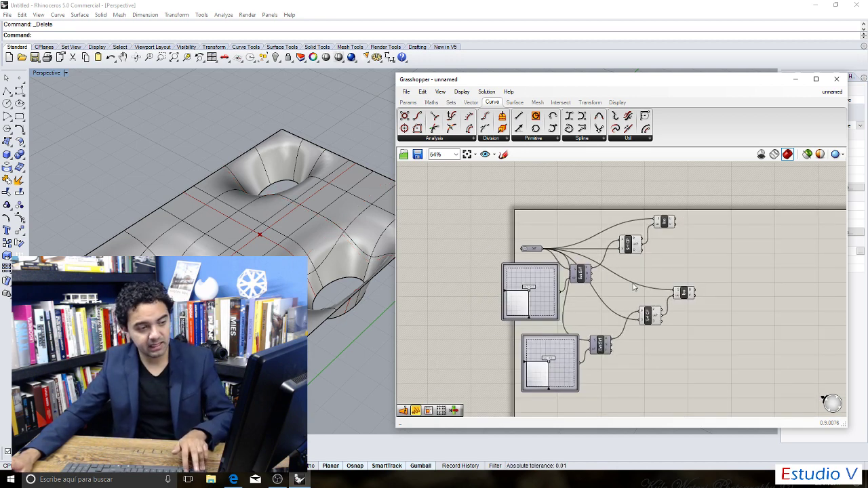
Undo the duplication of the slider, evaluation, closest point and isocurve components.
key("ctrl+z")
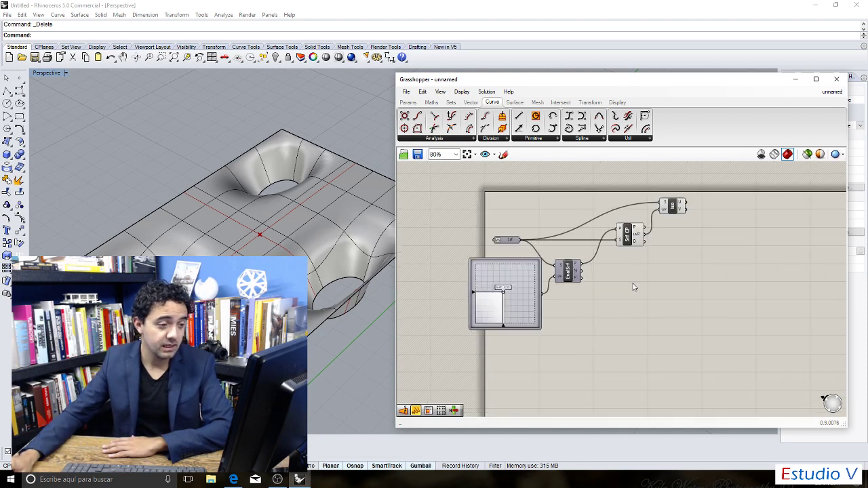
scroll(633, 286, "up", 1)
scroll(656, 283, "up", 1)
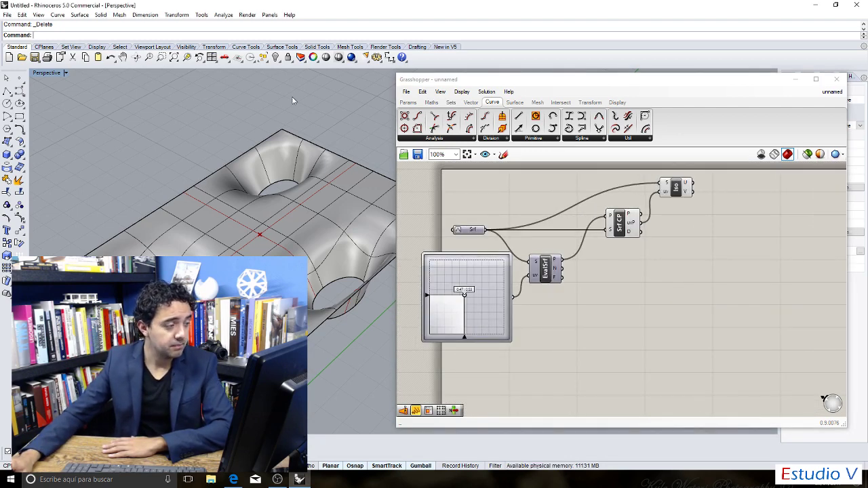
Copy the undulating surface in the Rhino viewport, placing the copy about 16 units beside the original.
scroll(115, 211, "down", 3)
scroll(234, 210, "up", 1)
left_click(216, 210)
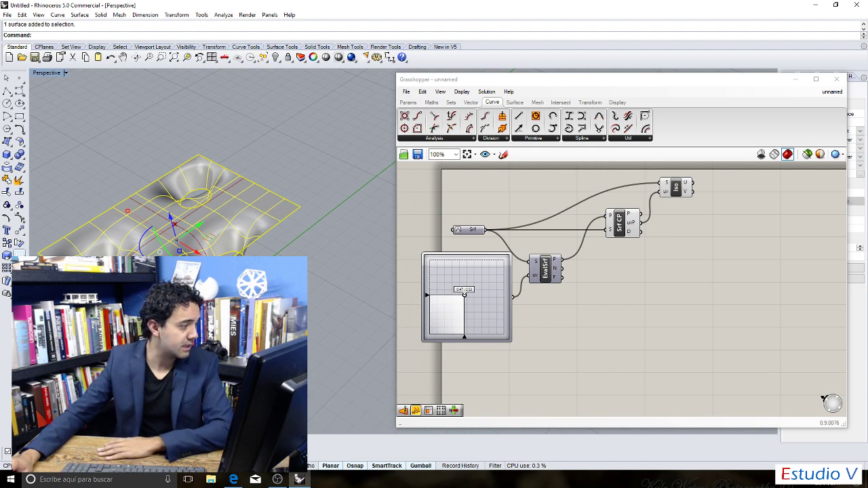
left_click(7, 255)
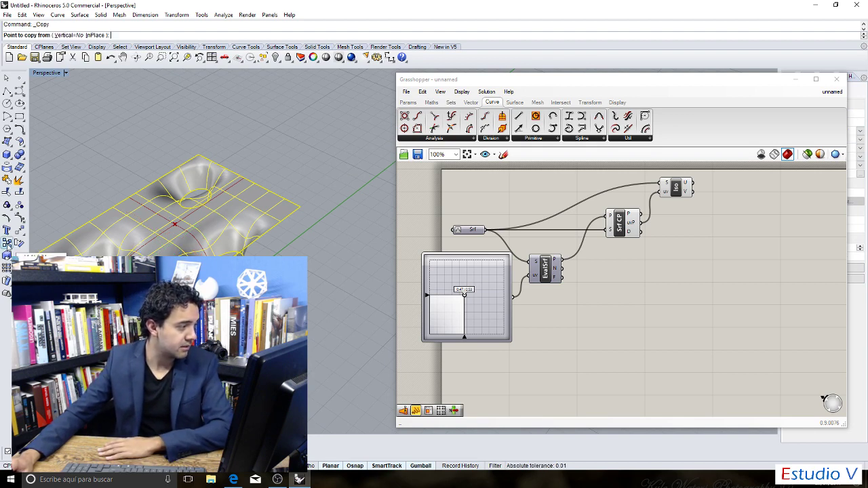
left_click(313, 256)
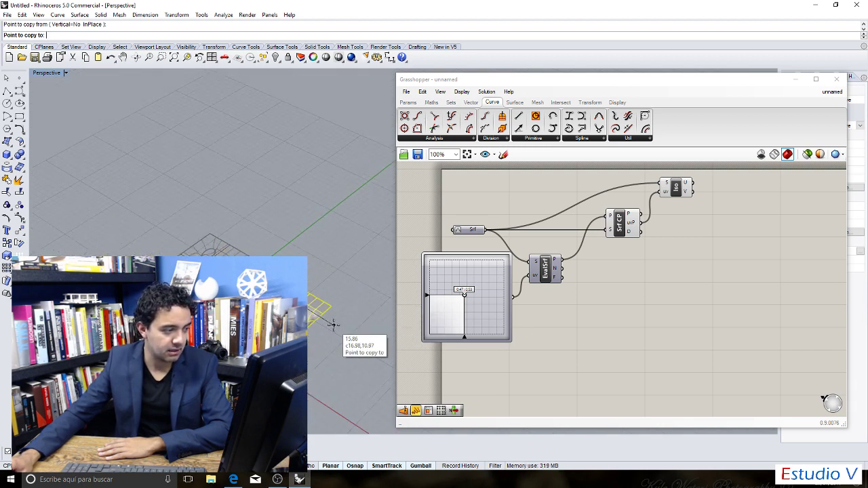
left_click(339, 317)
key("Return")
scroll(171, 229, "up", 5)
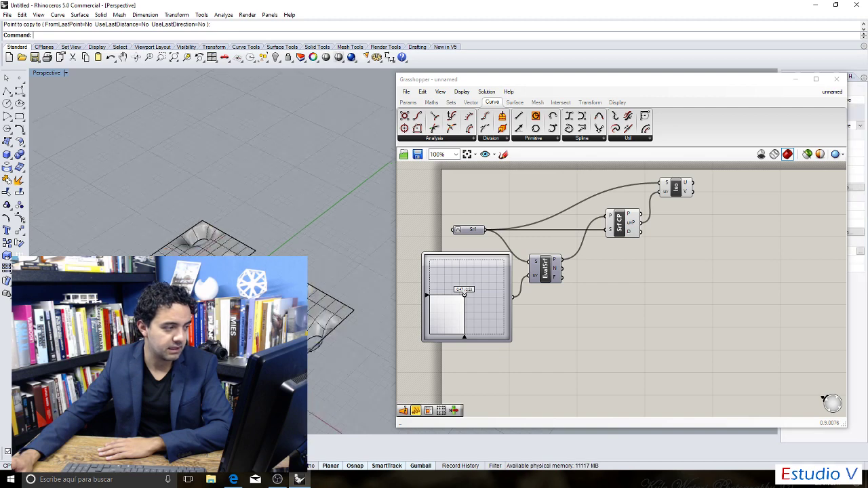
Place a new Surface parameter in the empty canvas area below the Iso Curve definition.
scroll(511, 305, "down", 2)
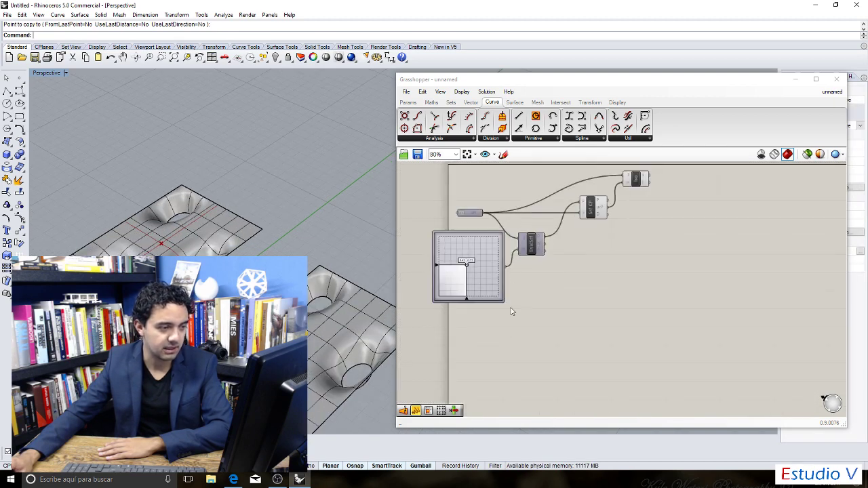
left_click(407, 103)
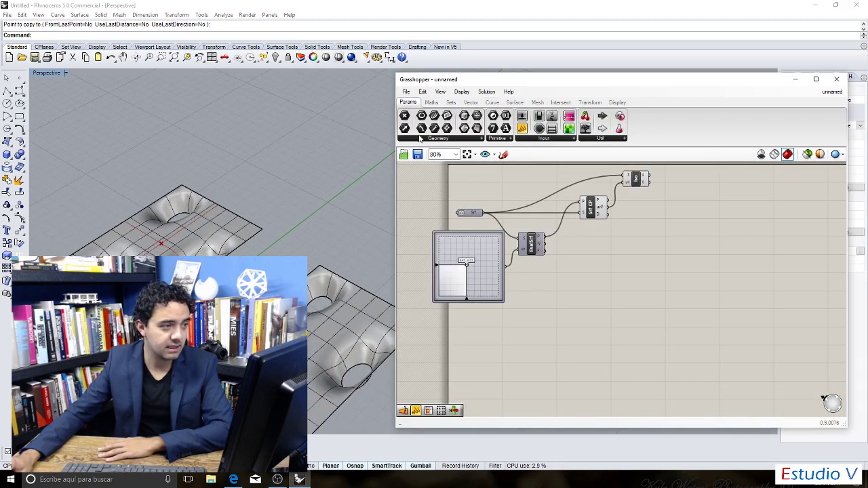
left_click(420, 138)
left_click(419, 232)
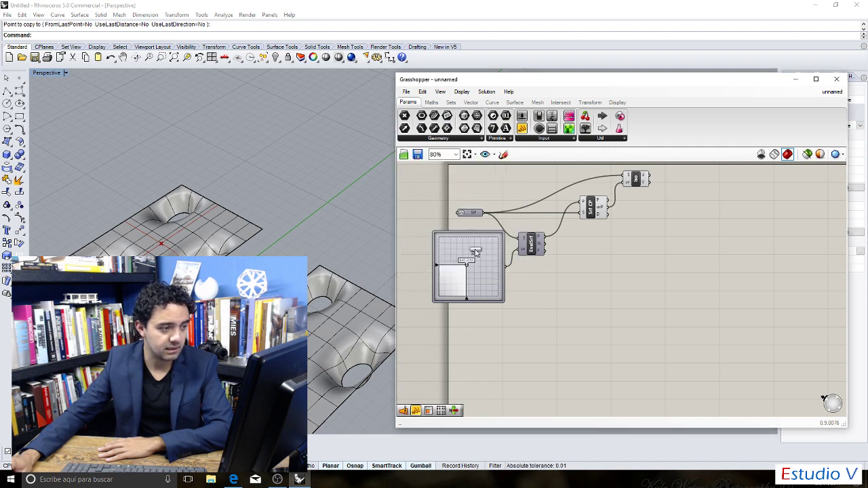
left_click(631, 343)
Reference the copied surface as the single surface of the new Srf parameter and reparameterize it.
right_click(632, 344)
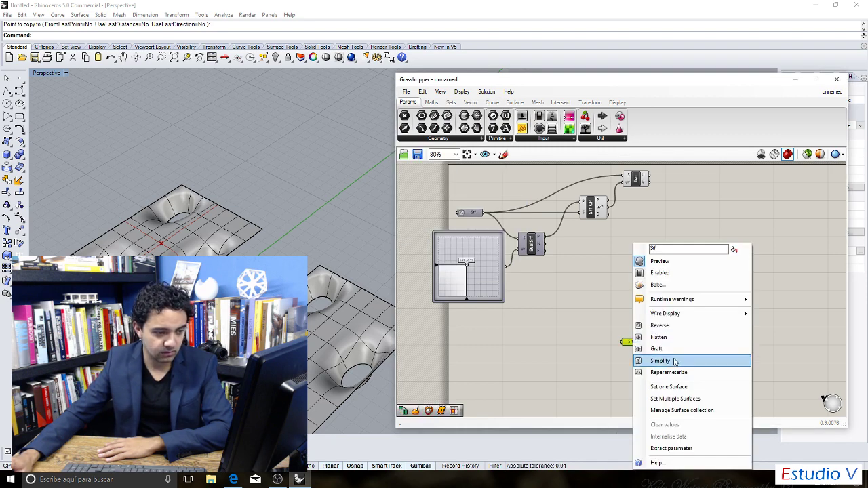
left_click(684, 386)
left_click(368, 319)
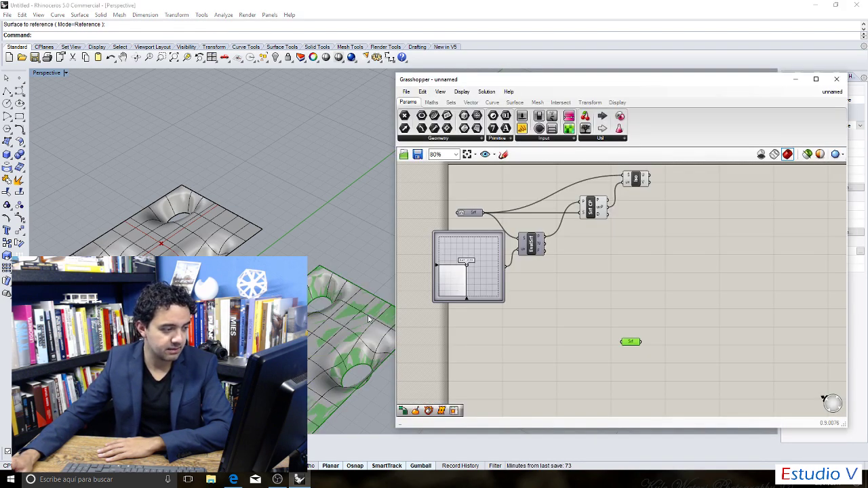
right_click(633, 342)
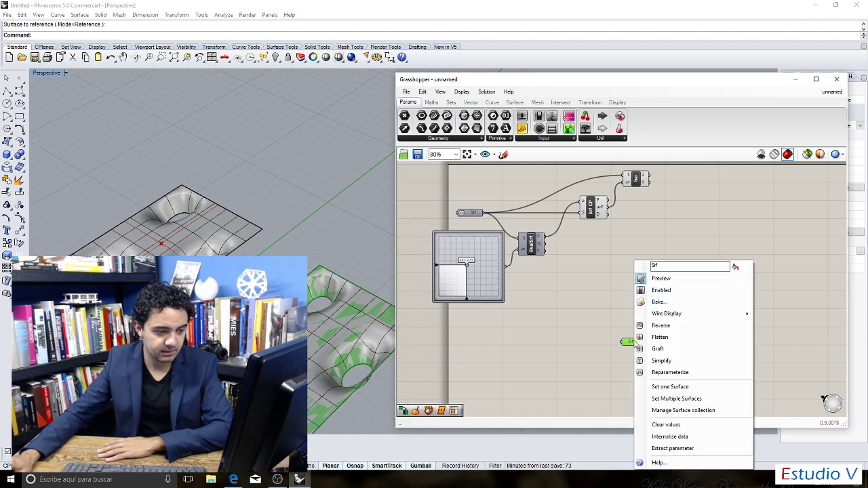
left_click(689, 371)
scroll(552, 256, "down", 3)
scroll(593, 271, "up", 4)
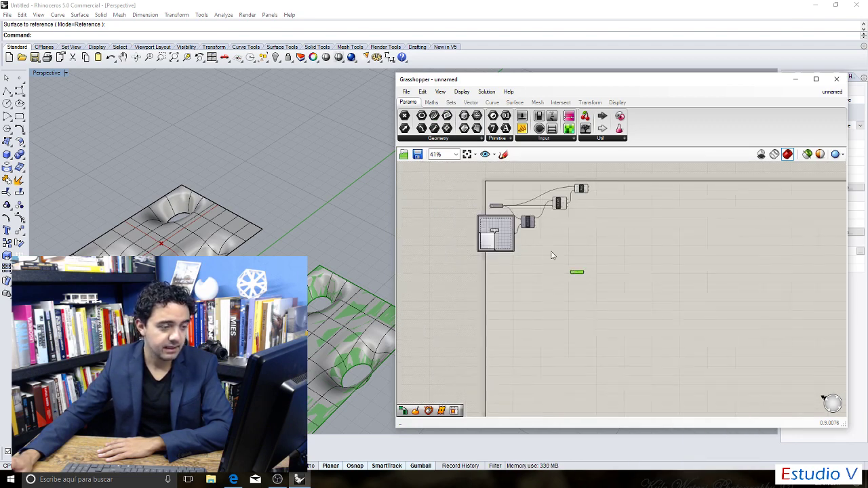
Move the new Srf parameter farther away from the Iso Curve definition into free canvas space.
scroll(541, 269, "down", 4)
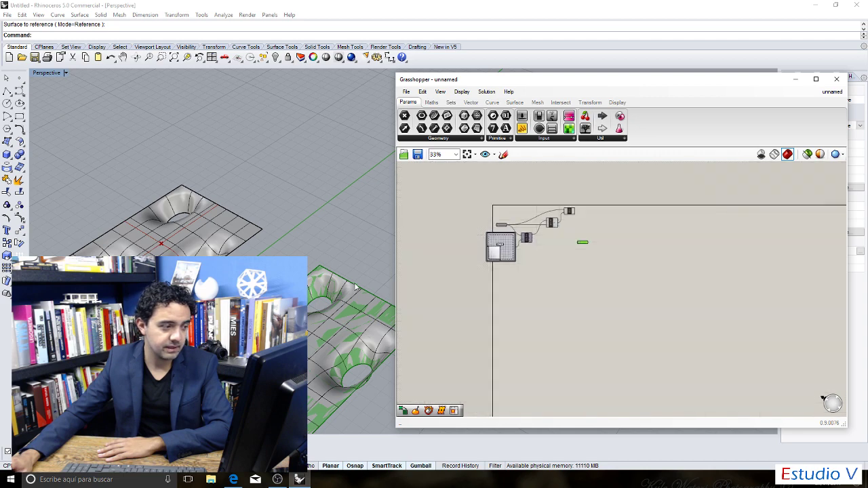
scroll(352, 323, "down", 3)
scroll(327, 301, "up", 3)
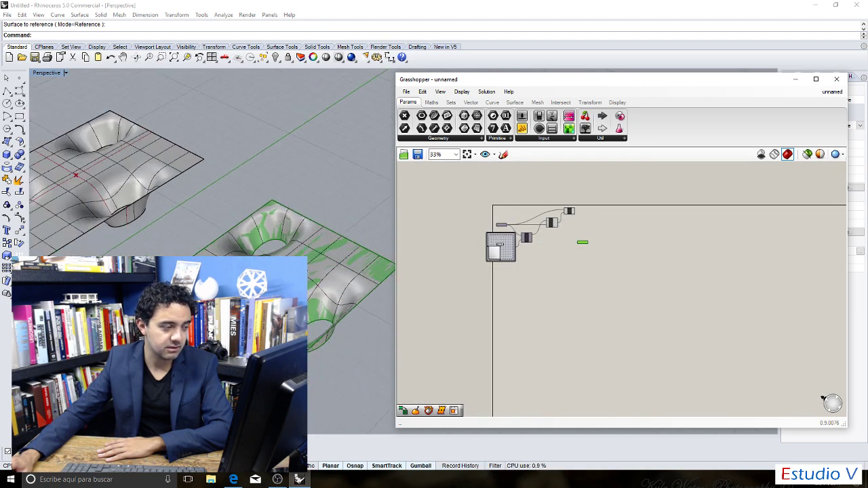
scroll(327, 300, "up", 2)
left_click(585, 276)
scroll(583, 251, "up", 5)
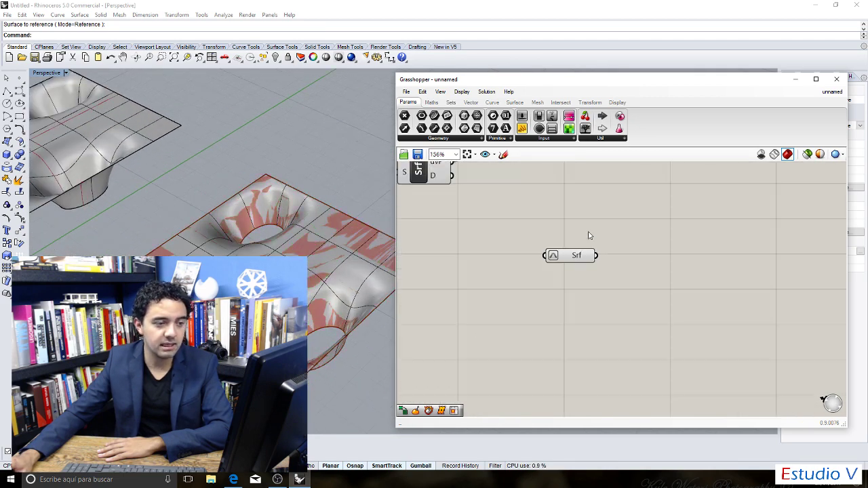
scroll(597, 217, "down", 2)
left_click_drag(585, 250, 648, 219)
scroll(276, 157, "down", 2)
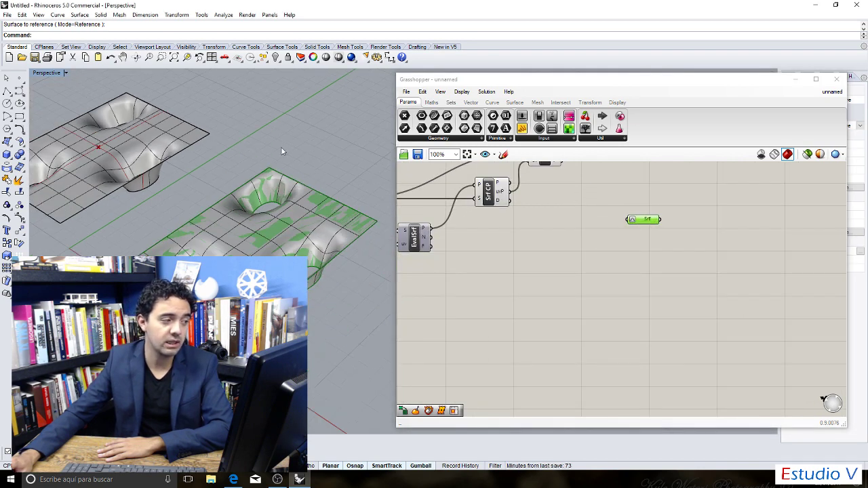
scroll(301, 133, "up", 2)
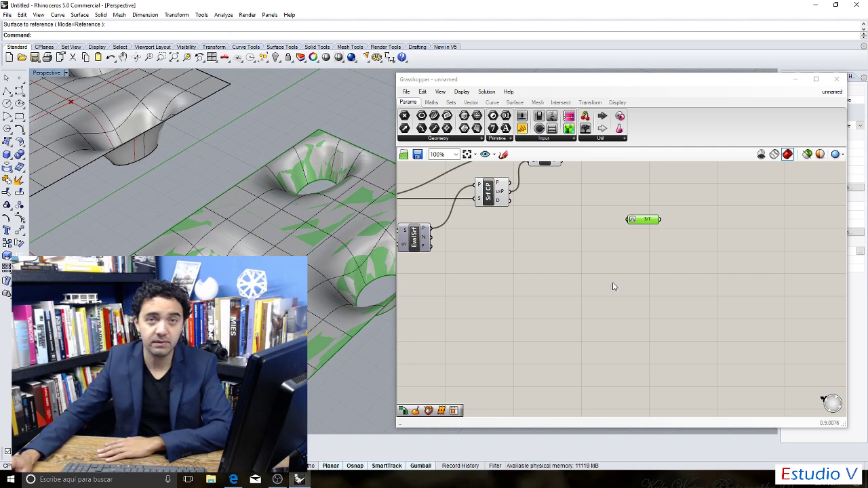
left_click(580, 255)
scroll(611, 238, "up", 2)
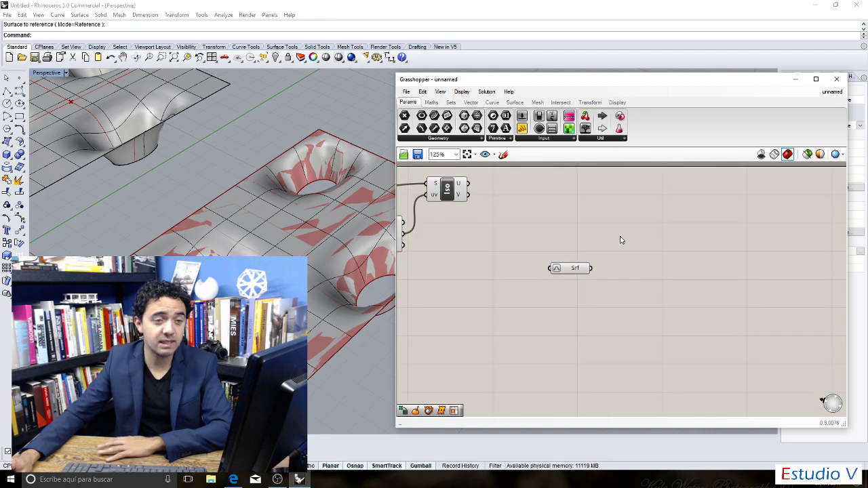
scroll(594, 207, "up", 1)
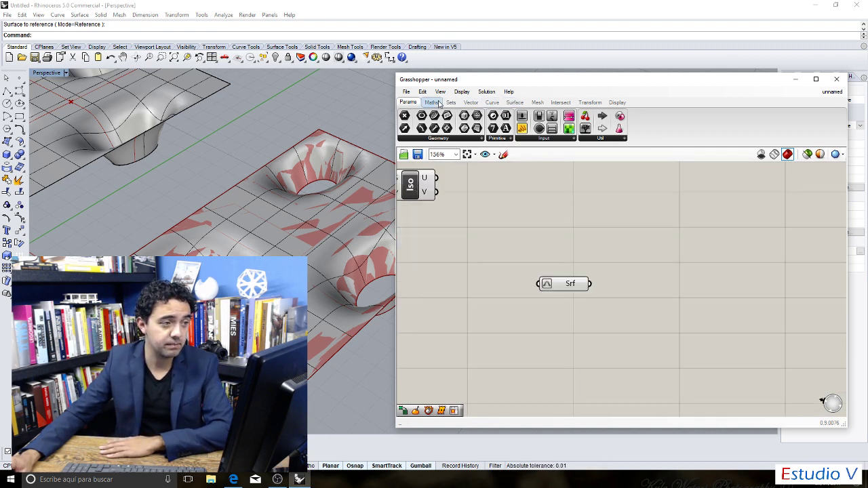
Place a Deconstruct Brep component beside the new Srf parameter and connect Srf to its B input.
left_click(515, 102)
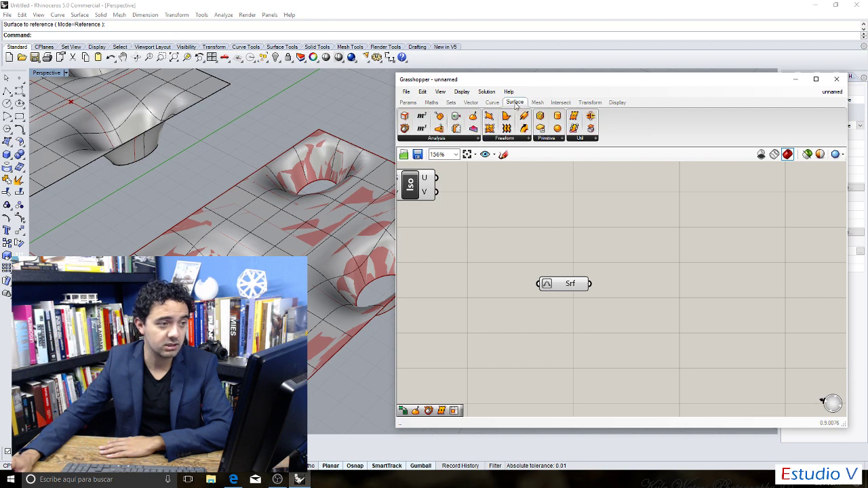
left_click(470, 139)
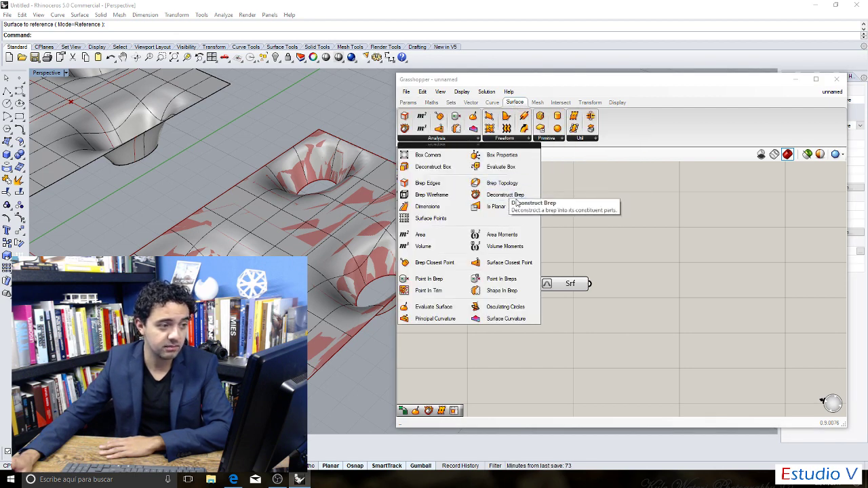
left_click(517, 196)
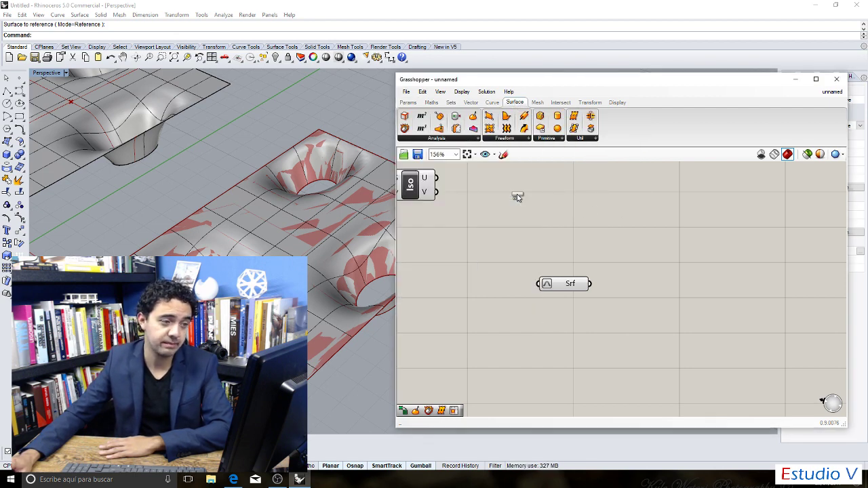
left_click(650, 257)
left_click_drag(570, 283, 625, 271)
left_click(604, 215)
scroll(647, 266, "up", 1)
mouse_move(640, 272)
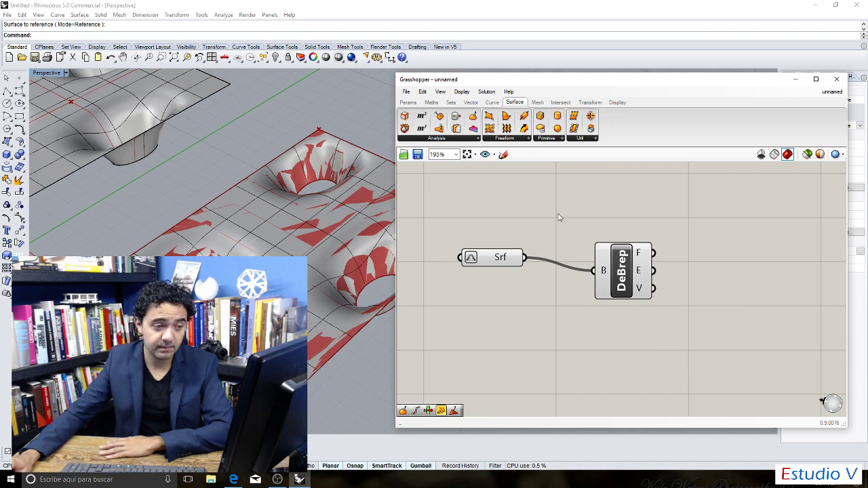
Place two List Item components beside the Deconstruct Brep component, one above the other.
scroll(560, 217, "down", 1)
scroll(646, 230, "up", 1)
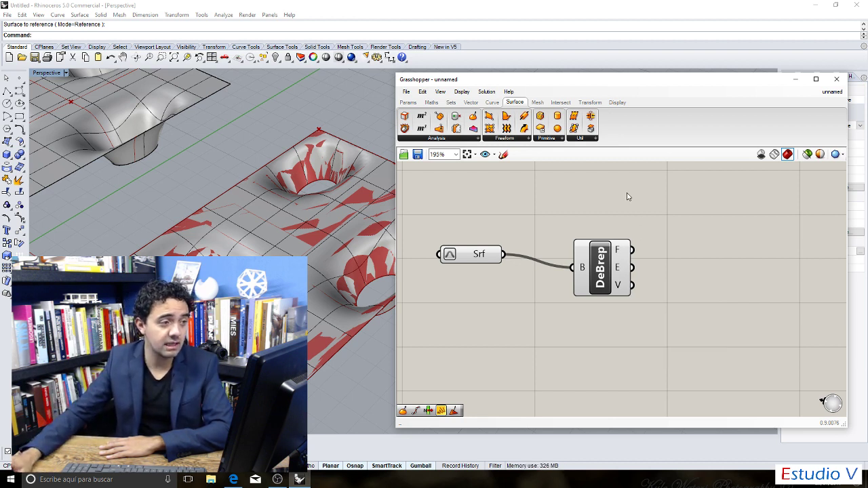
left_click(432, 102)
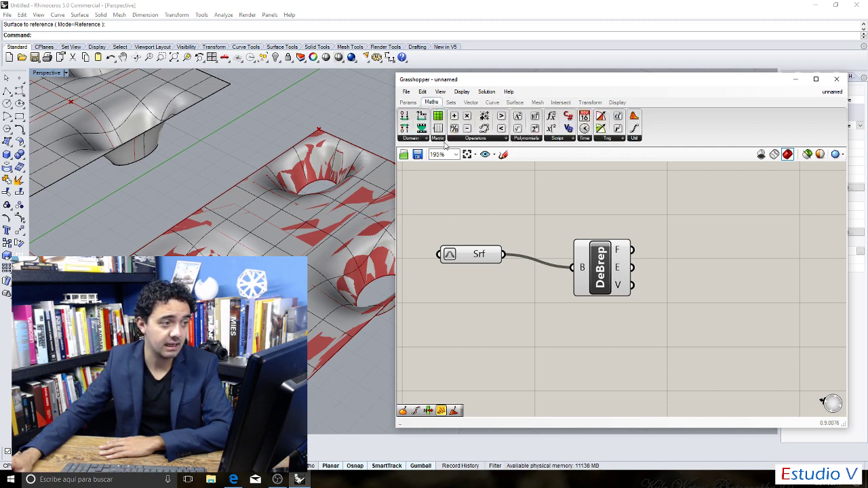
left_click(450, 102)
left_click(426, 138)
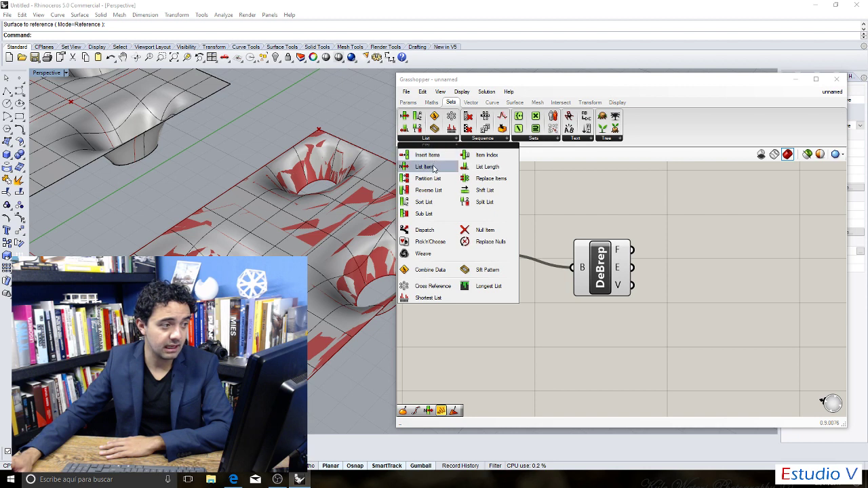
left_click(425, 167)
left_click(719, 263)
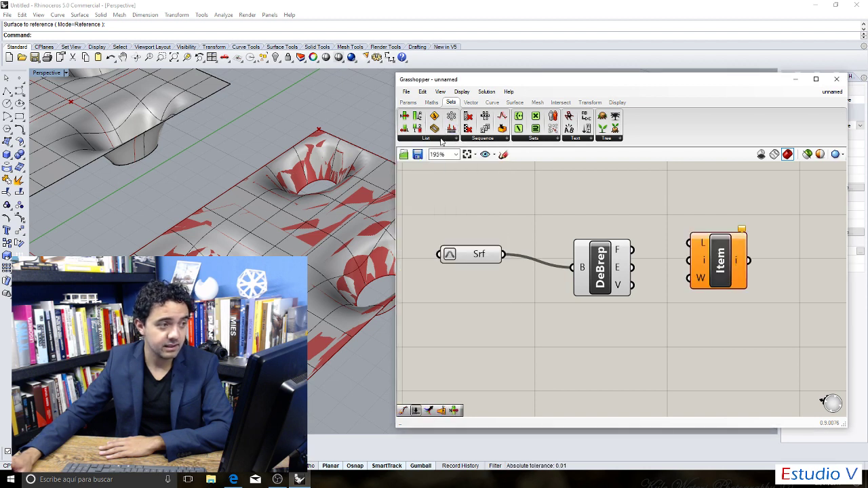
left_click(404, 117)
left_click(712, 354)
Space the two List Item components above and below Deconstruct Brep and connect its E output to both L inputs.
scroll(675, 292, "down", 3)
scroll(702, 297, "up", 1)
left_click_drag(703, 282, 713, 236)
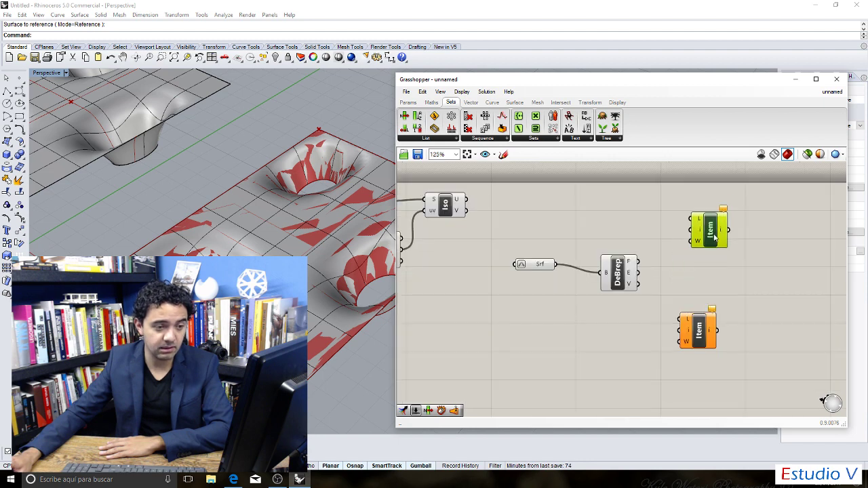
scroll(713, 263, "up", 2)
left_click(688, 352)
left_click_drag(688, 352, 707, 337)
left_click(663, 267)
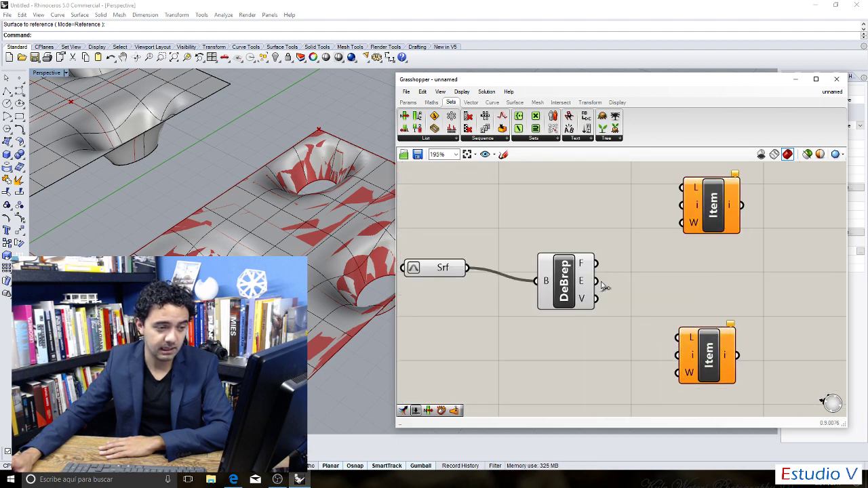
left_click_drag(596, 281, 678, 337)
left_click_drag(597, 282, 681, 188)
Connect an integer slider from 0 to 3 to the upper List Item's i input and a copy set to 1 to the lower one's.
left_click(407, 103)
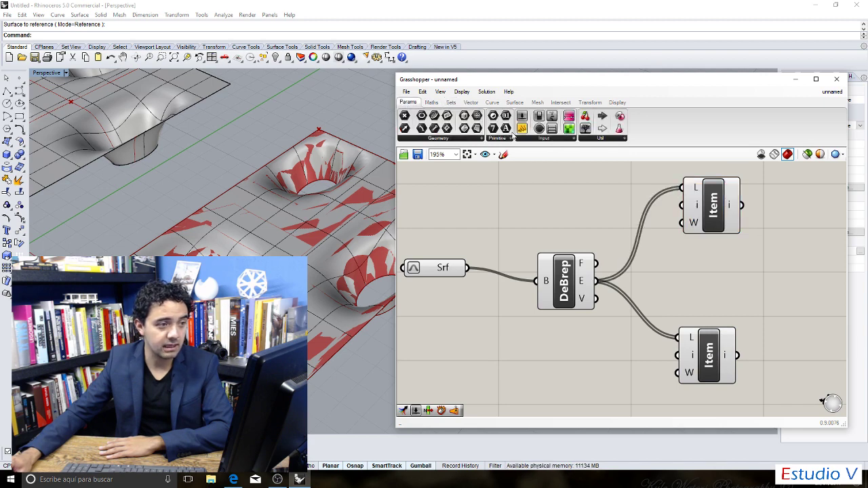
left_click_drag(524, 119, 510, 217)
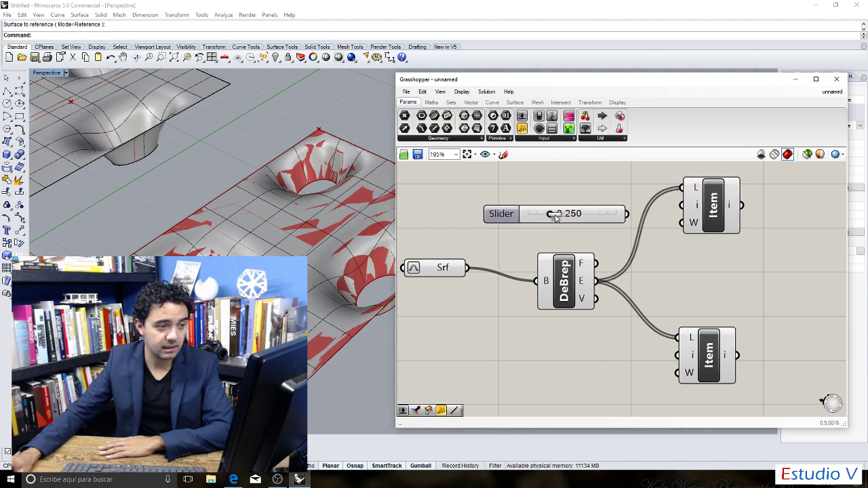
double_click(510, 217)
left_click(518, 192)
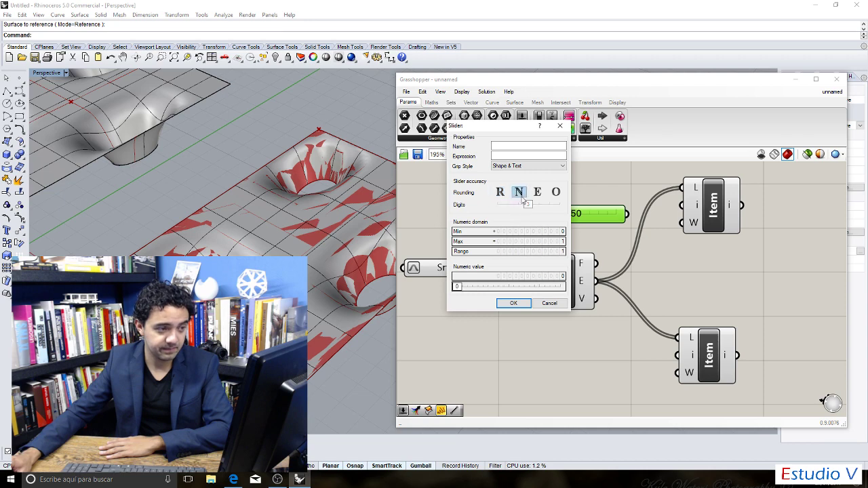
left_click_drag(561, 242, 562, 222)
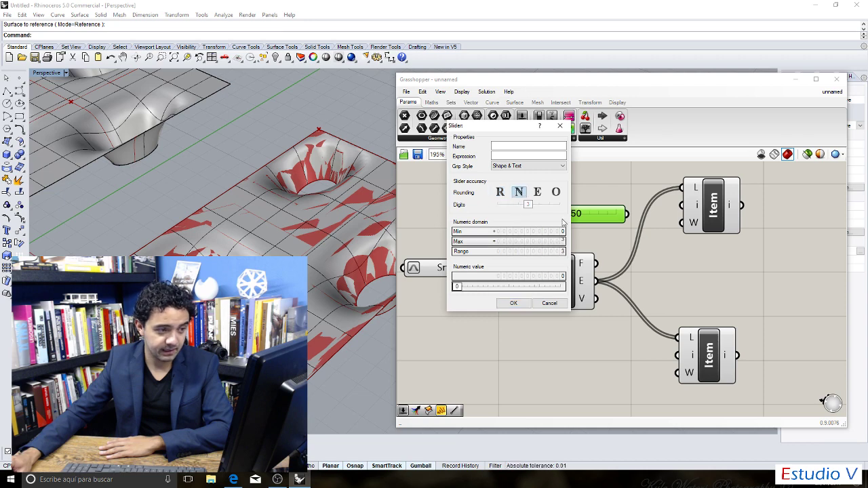
left_click(514, 303)
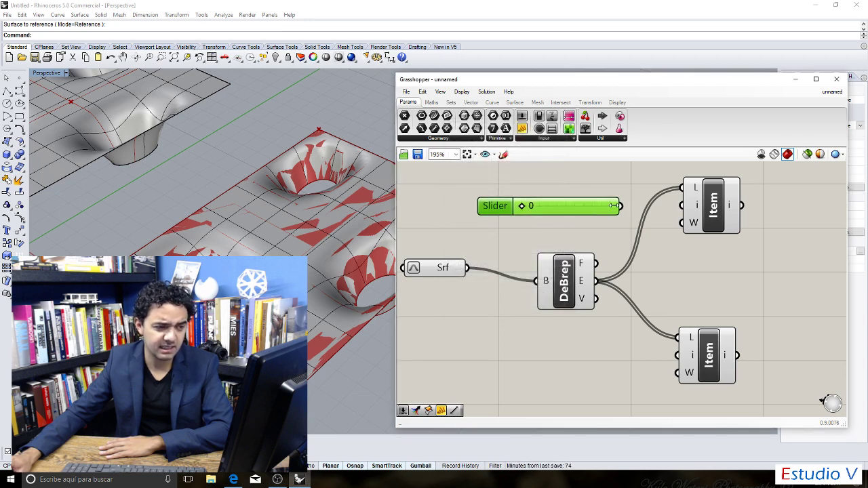
left_click_drag(619, 206, 681, 205)
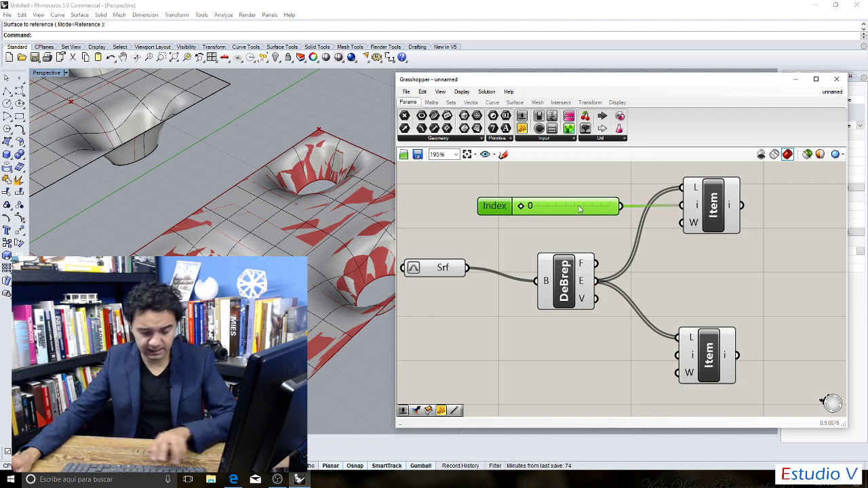
left_click_drag(579, 208, 679, 355, "alt")
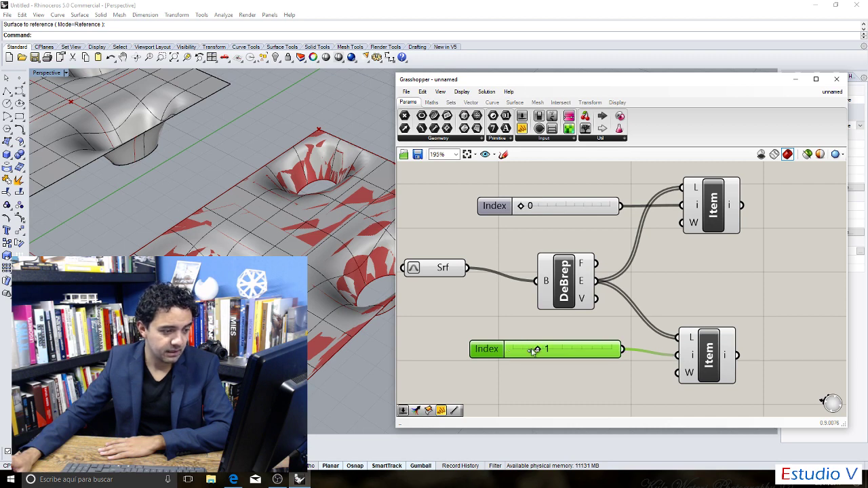
Examine in the Rhino viewport which surface edge each of the two List Item components extracts.
left_click(712, 218)
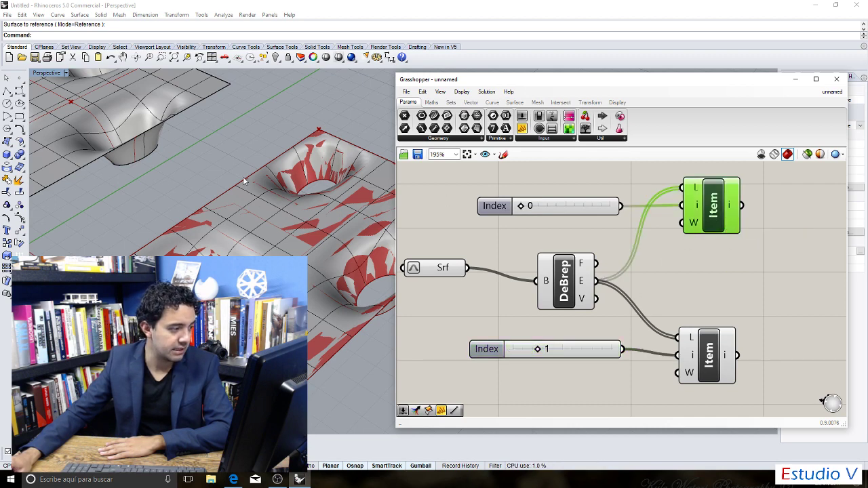
scroll(244, 181, "up", 4)
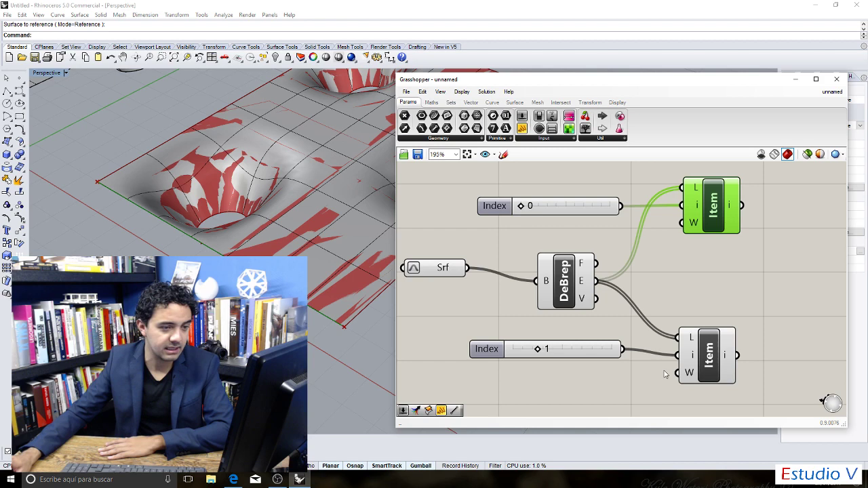
left_click(707, 356)
scroll(351, 237, "down", 4)
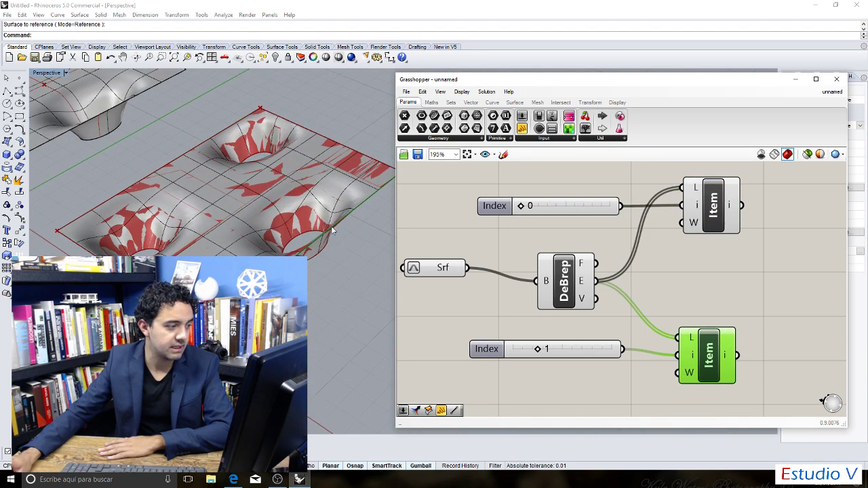
scroll(415, 268, "down", 4)
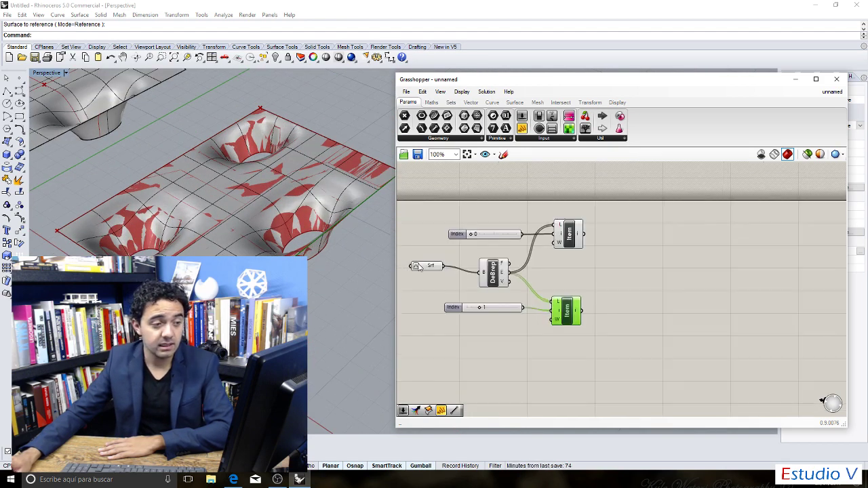
scroll(364, 288, "up", 3)
scroll(516, 268, "up", 1)
right_click_drag(396, 284, 467, 277)
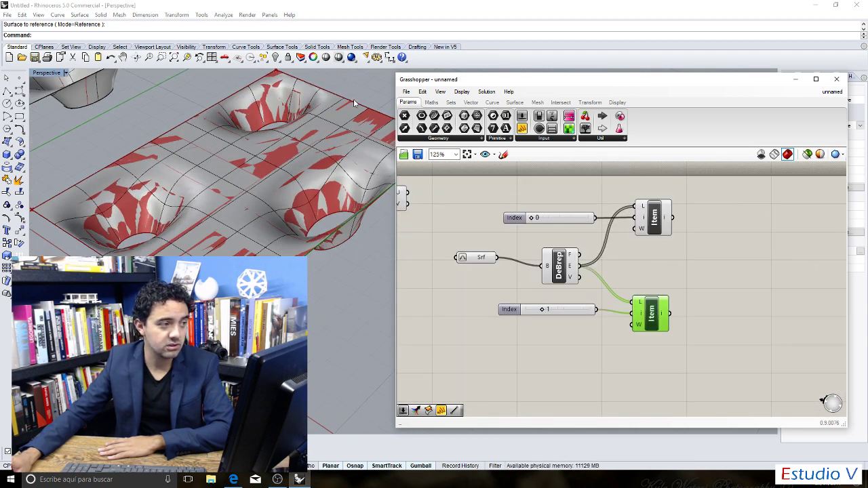
Delete the Deconstruct Brep, both List Item components and both index sliders, keeping only the Srf parameter.
scroll(523, 214, "up", 1)
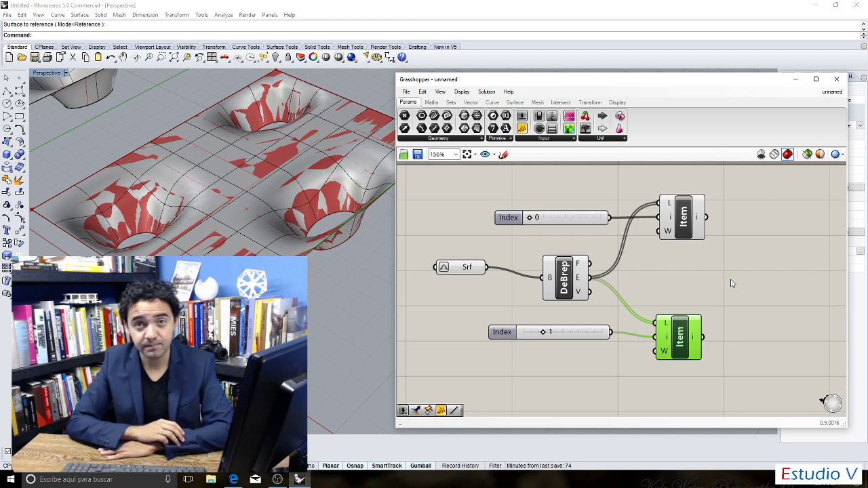
left_click_drag(778, 360, 564, 171)
key("Delete")
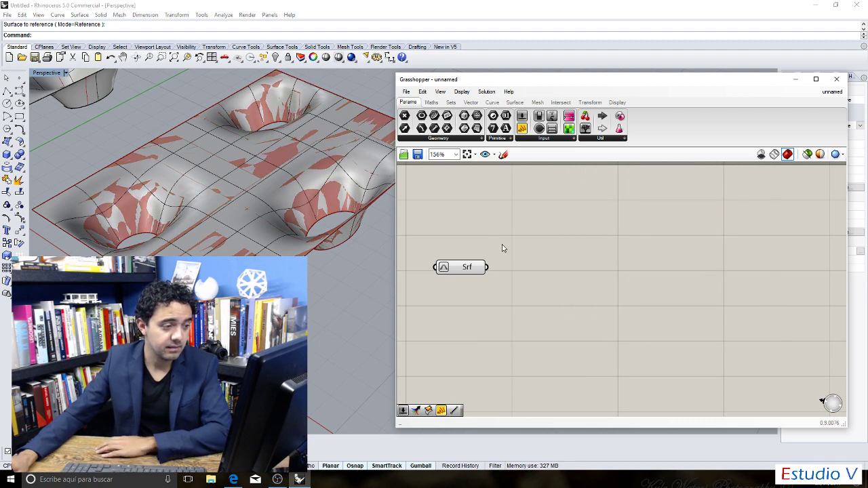
Place a new Deconstruct Brep component beside the Srf parameter and connect Srf to its B input.
left_click(470, 268)
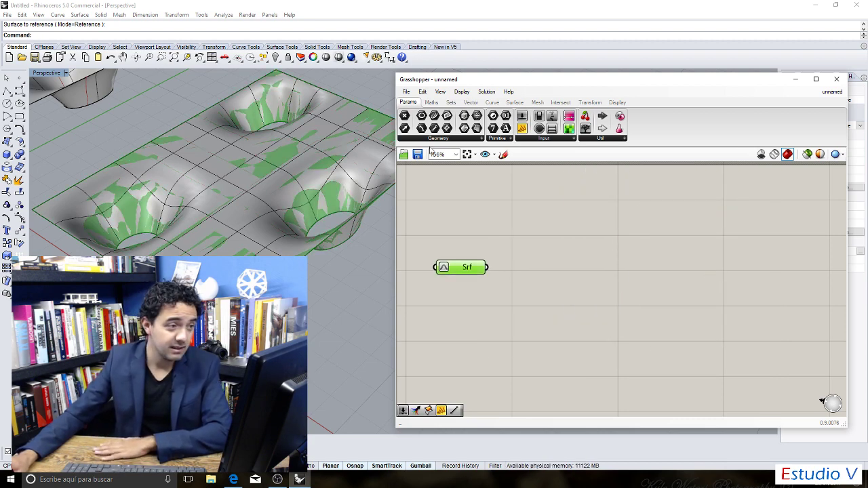
left_click(516, 104)
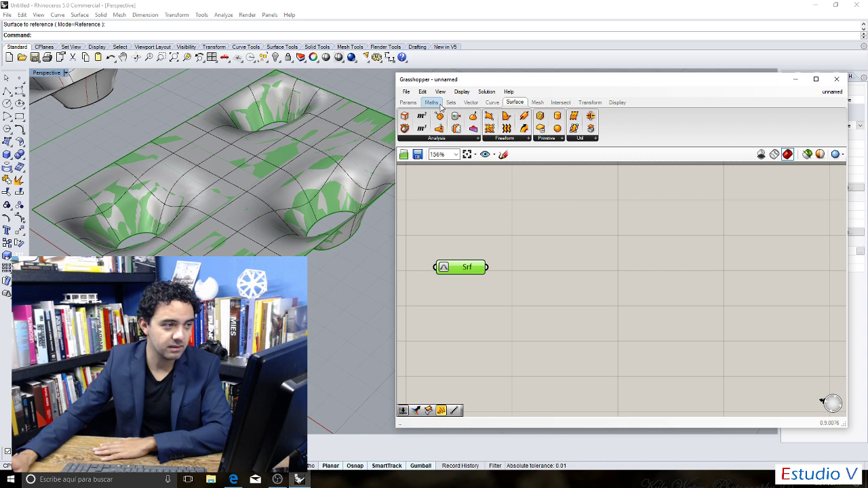
left_click(456, 138)
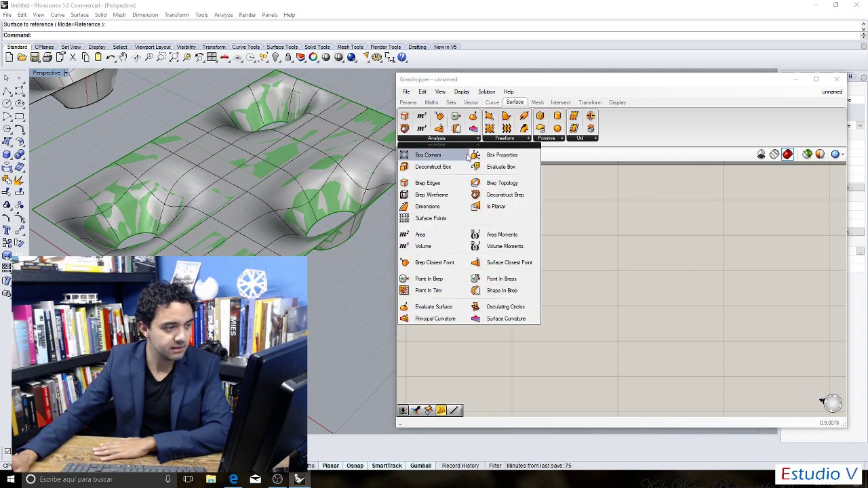
left_click(519, 196)
left_click(600, 261)
left_click_drag(487, 268, 570, 267)
left_click(562, 235)
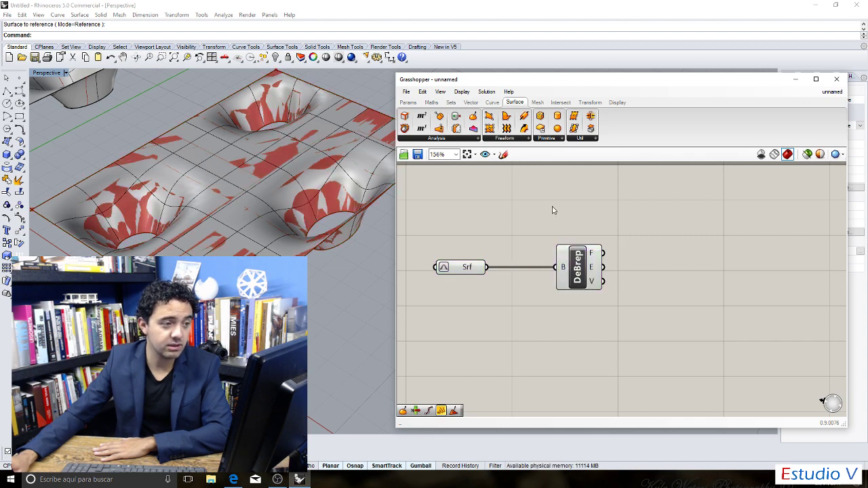
Add two List Item components past Deconstruct Brep, one above and one below its level.
left_click(431, 102)
left_click(451, 102)
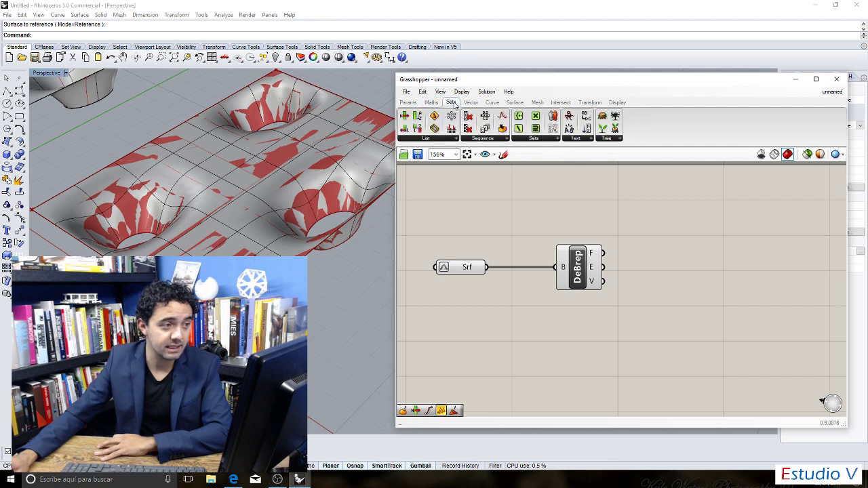
left_click(428, 137)
left_click_drag(434, 169, 678, 227)
left_click(427, 138)
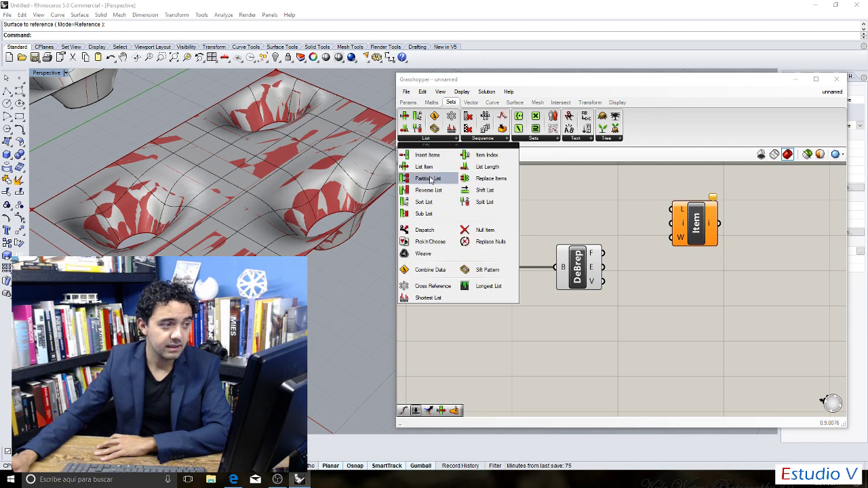
left_click_drag(431, 179, 695, 322)
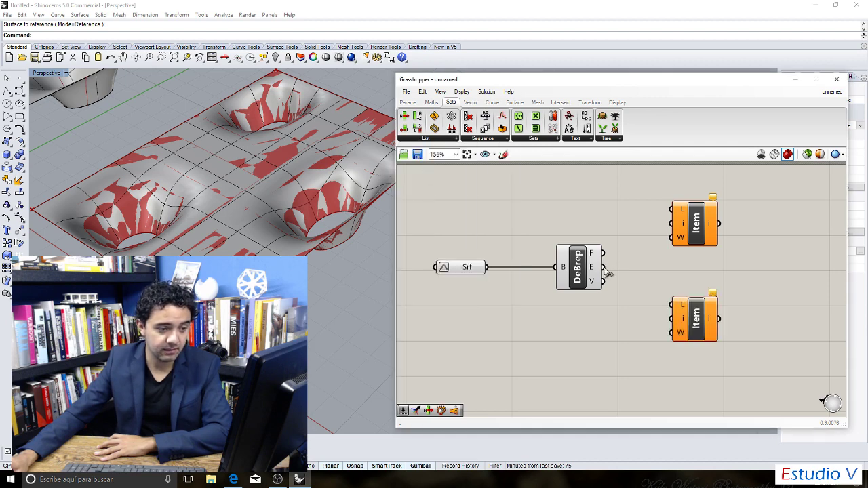
Connect the E output of Deconstruct Brep to the L inputs of both List Item components.
left_click_drag(606, 272, 671, 304)
left_click_drag(602, 268, 690, 211)
left_click(612, 190)
Add an integer number slider with a raised maximum and value 0, connected to the upper List Item's i input.
left_click(408, 102)
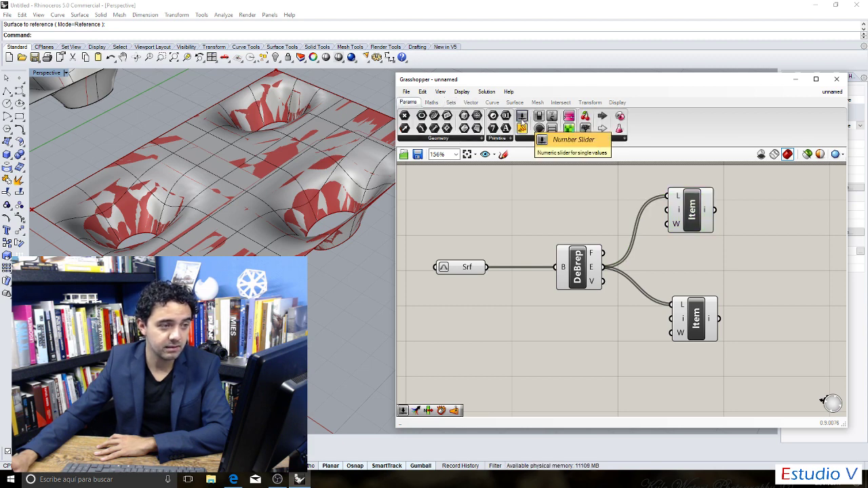
left_click_drag(522, 120, 531, 210)
double_click(493, 213)
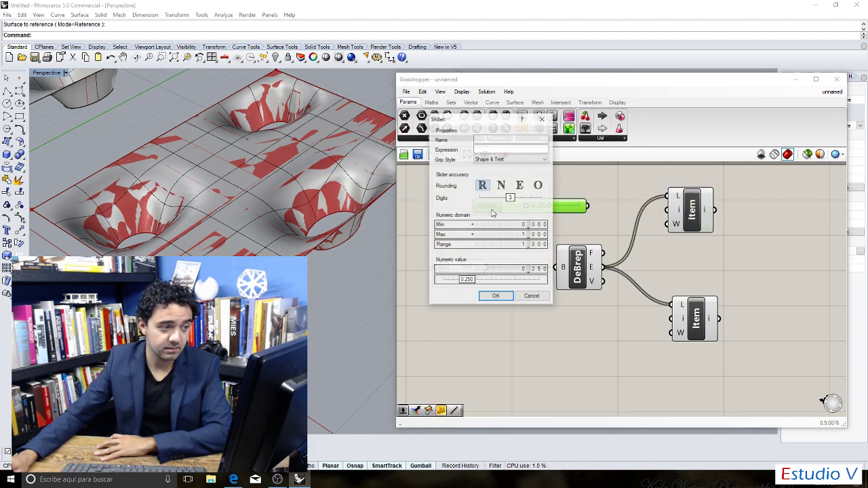
left_click(501, 185)
left_click_drag(549, 231, 668, 210)
left_click(502, 296)
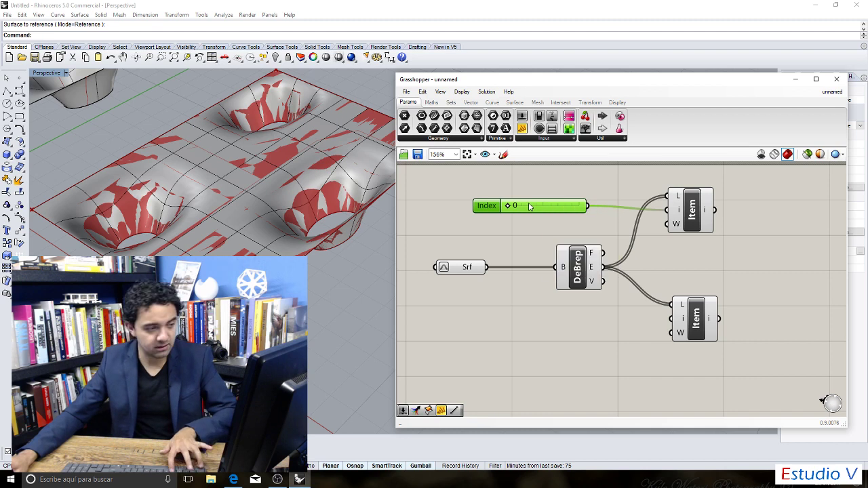
Copy the index slider below Srf, connect the copy to the lower List Item's i input, and set it to 1.
left_click_drag(529, 207, 529, 345, "alt")
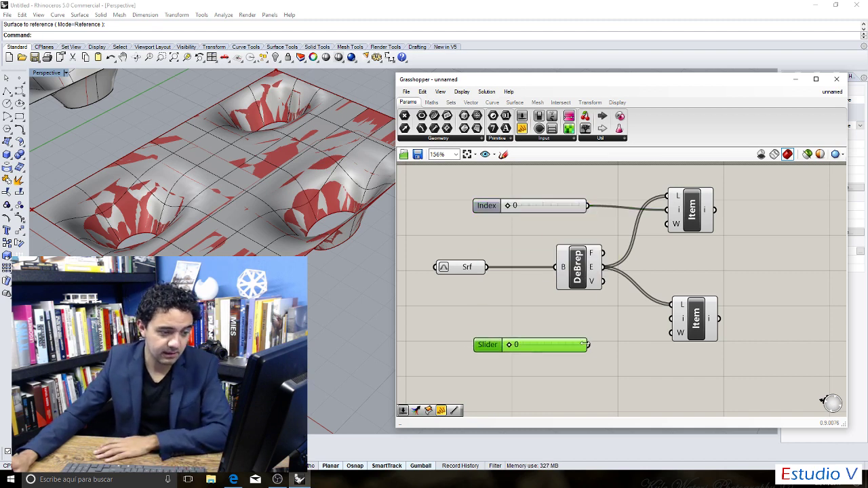
left_click_drag(592, 345, 672, 319)
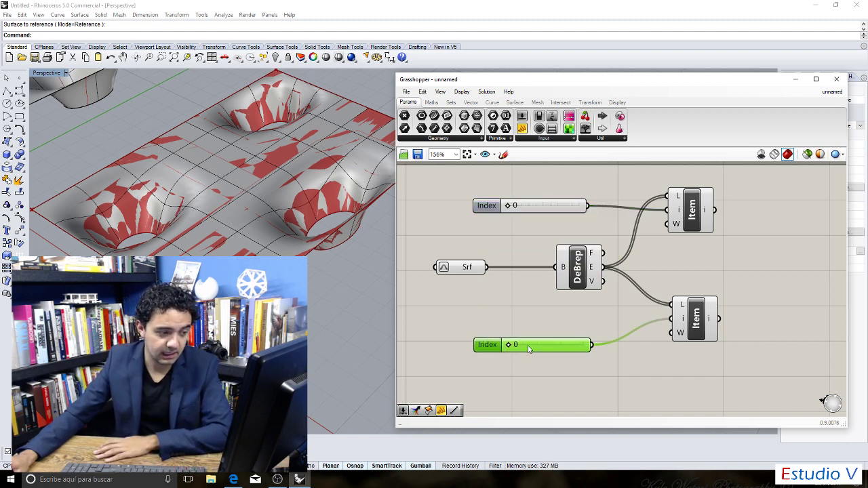
left_click_drag(511, 347, 570, 335)
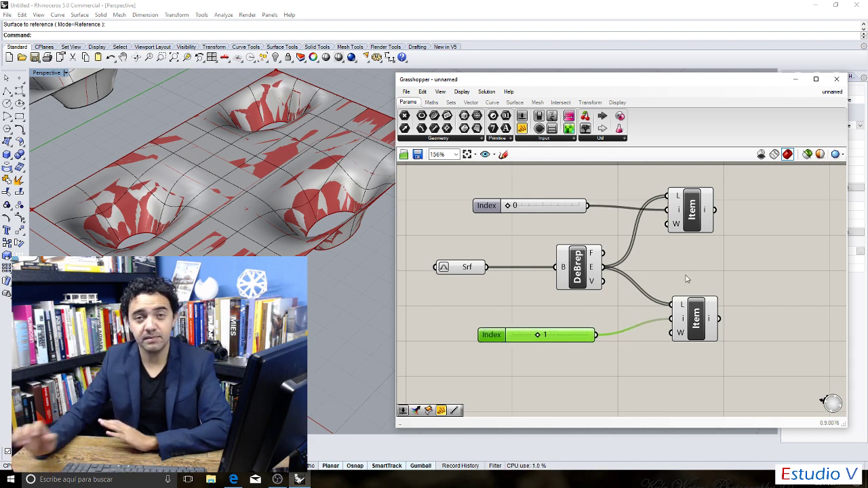
Select the upper and the lower List Item in turn to check the edge each one outputs.
scroll(696, 275, "down", 2)
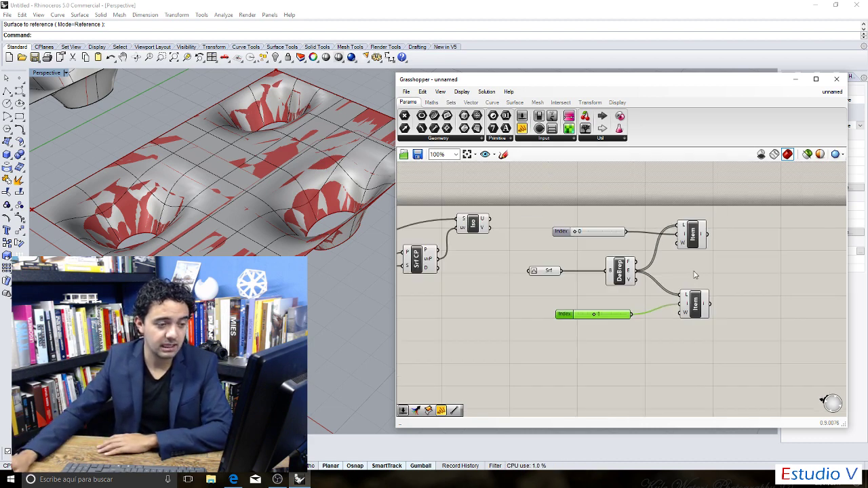
left_click(692, 230)
left_click(702, 316)
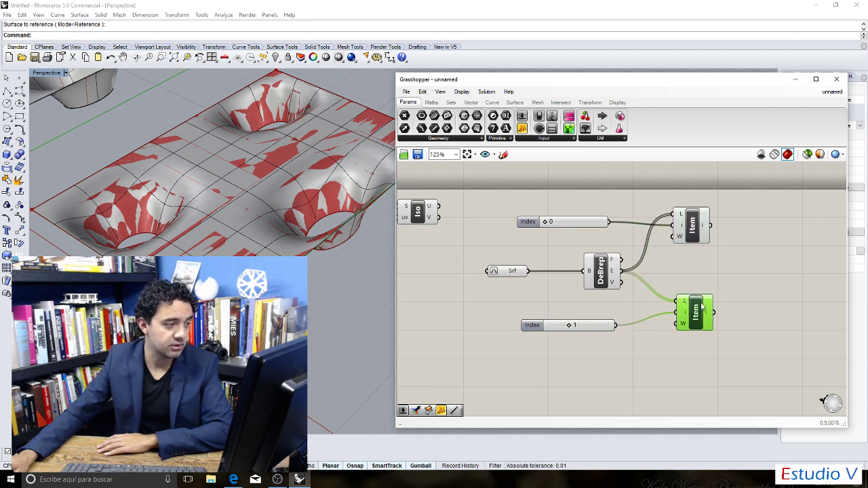
Delete both index sliders, Deconstruct Brep and both List Item components, keeping the Srf parameter.
left_click(698, 257)
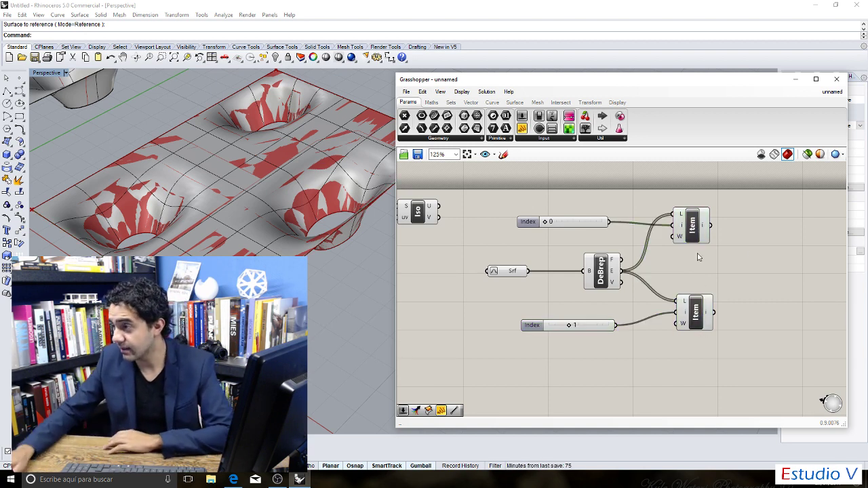
key("alt+Tab")
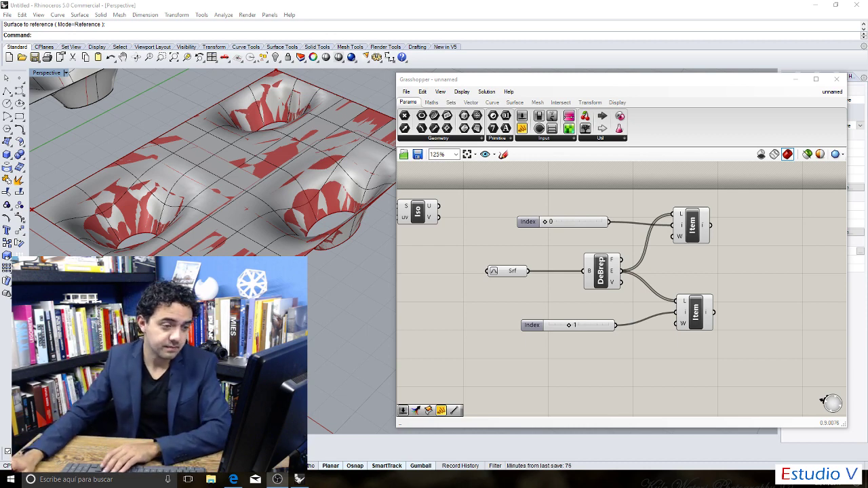
left_click_drag(732, 359, 547, 179)
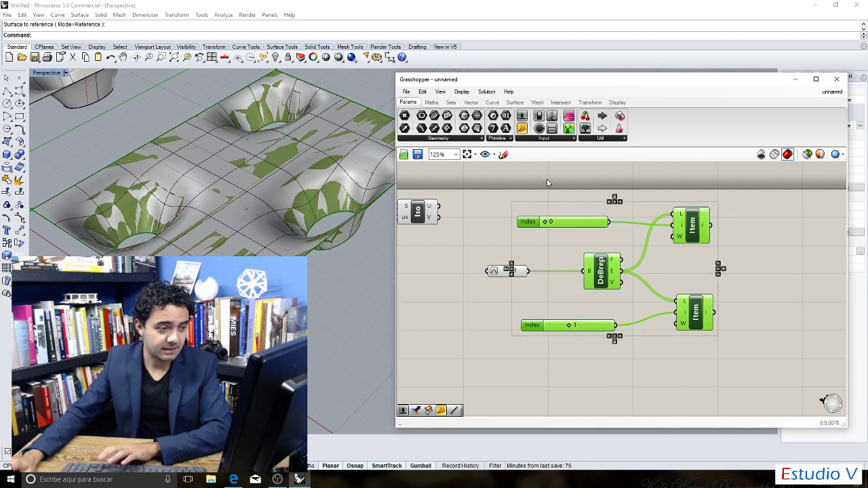
key("Delete")
scroll(549, 182, "up", 1)
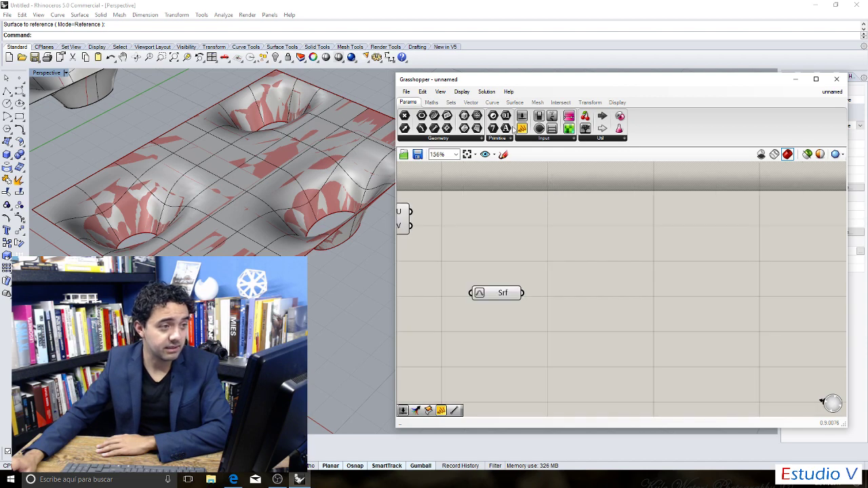
left_click(514, 103)
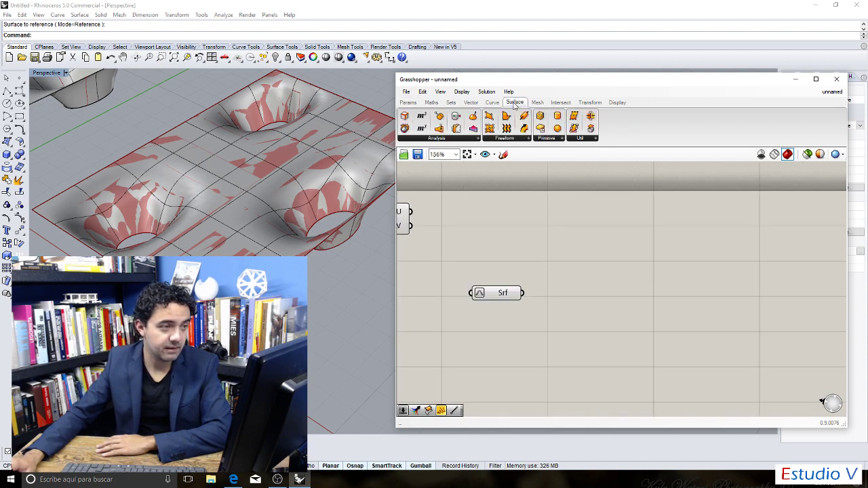
left_click(464, 139)
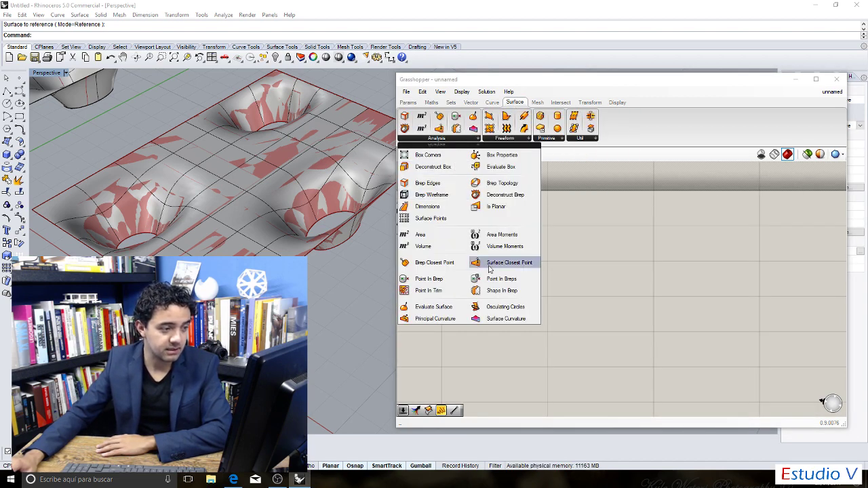
left_click_drag(507, 266, 609, 291)
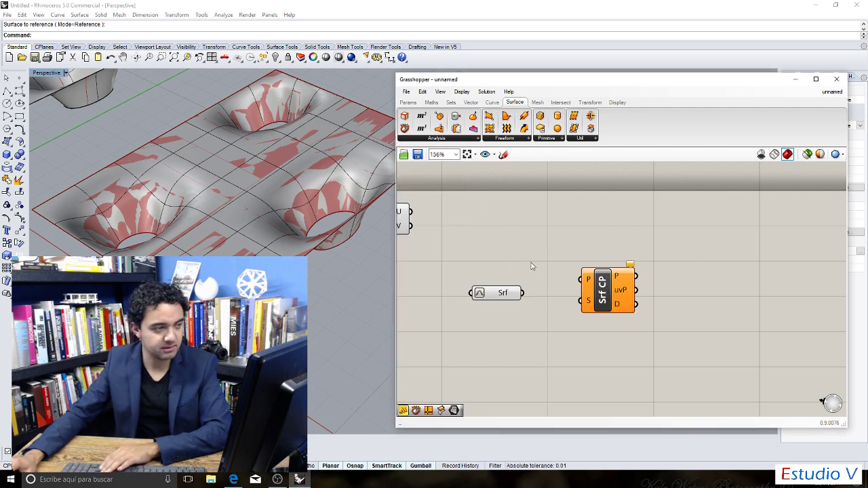
key("ctrl+z")
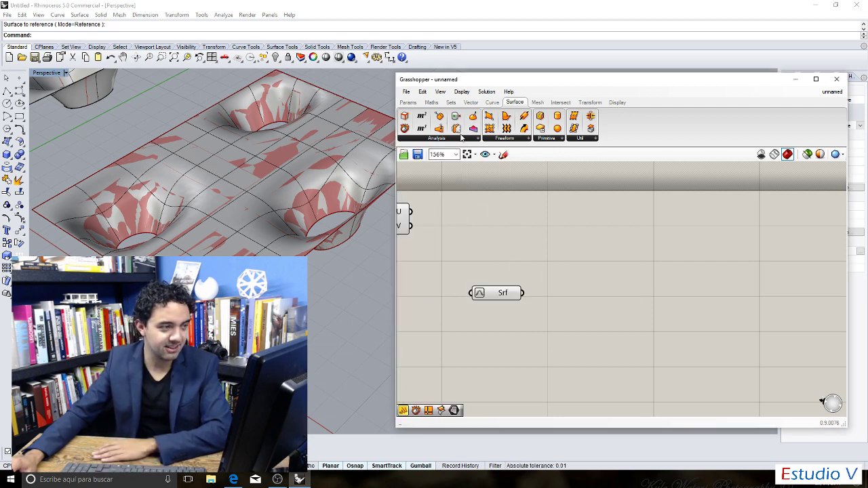
Add a Deconstruct Brep component beside Srf and connect the Srf output to its B input.
left_click(465, 139)
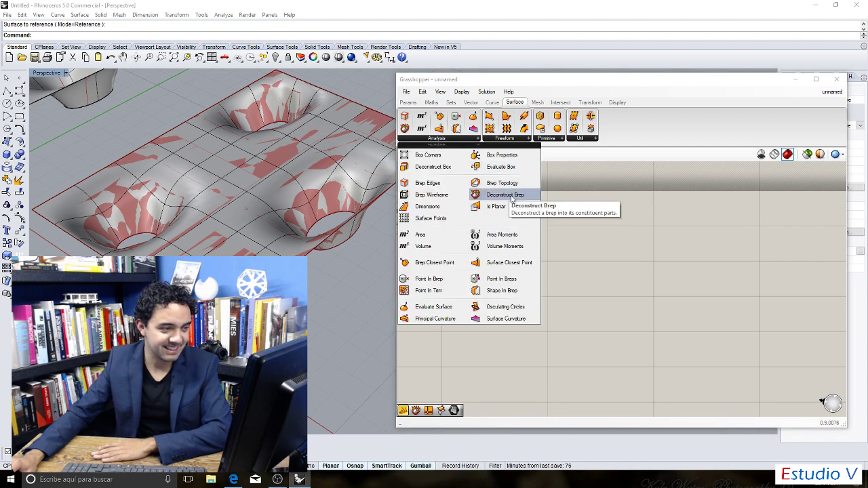
left_click_drag(492, 194, 605, 287)
left_click_drag(522, 293, 604, 295)
left_click(580, 251)
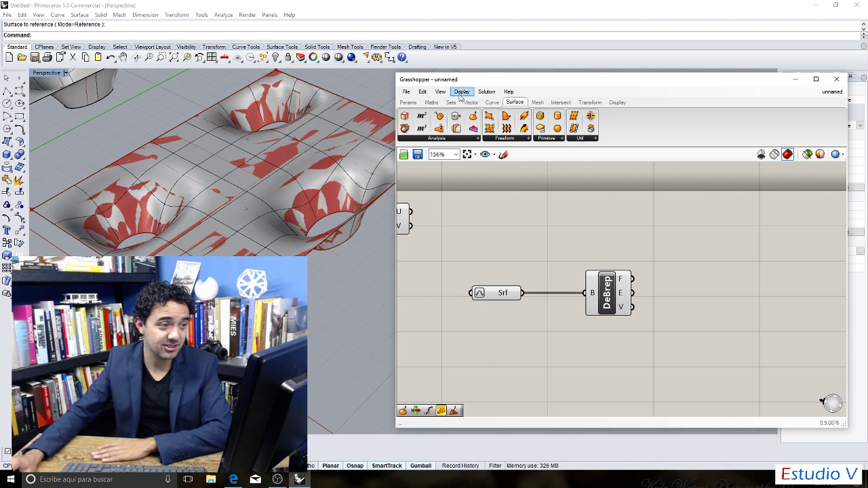
Add two List Item components, one above the other, and connect Deconstruct Brep's E output to both L inputs.
left_click(452, 103)
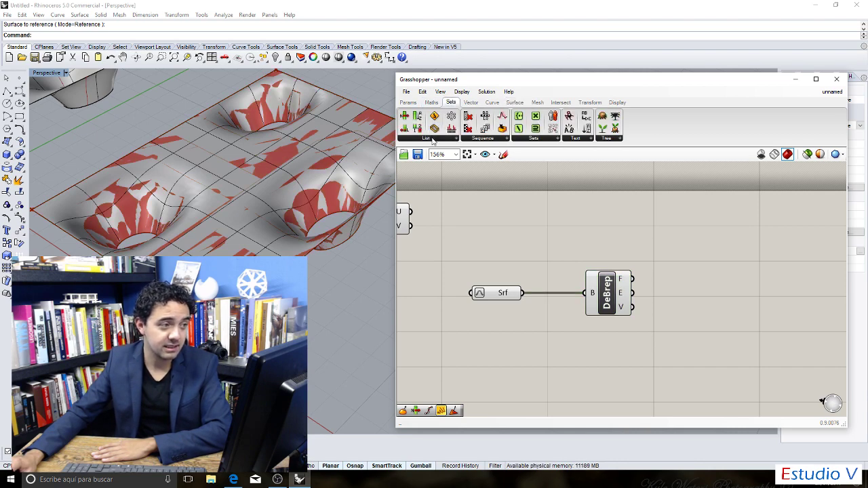
left_click(433, 139)
left_click_drag(423, 168, 684, 248)
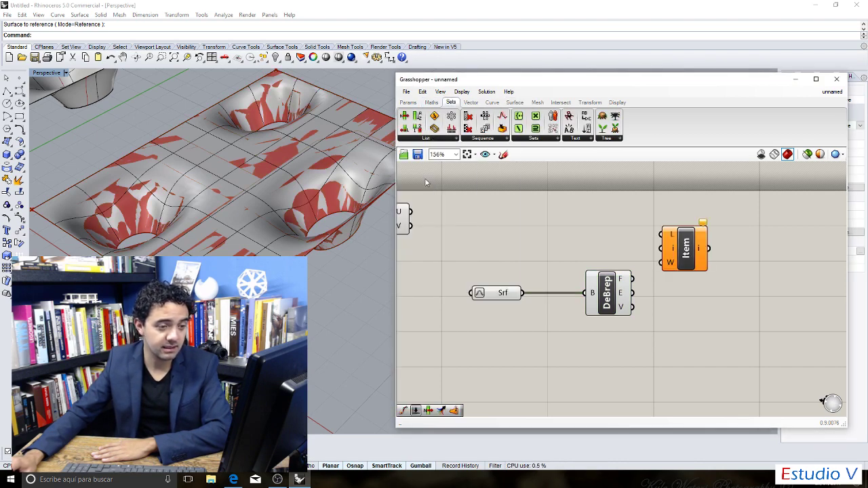
left_click_drag(404, 117, 697, 345)
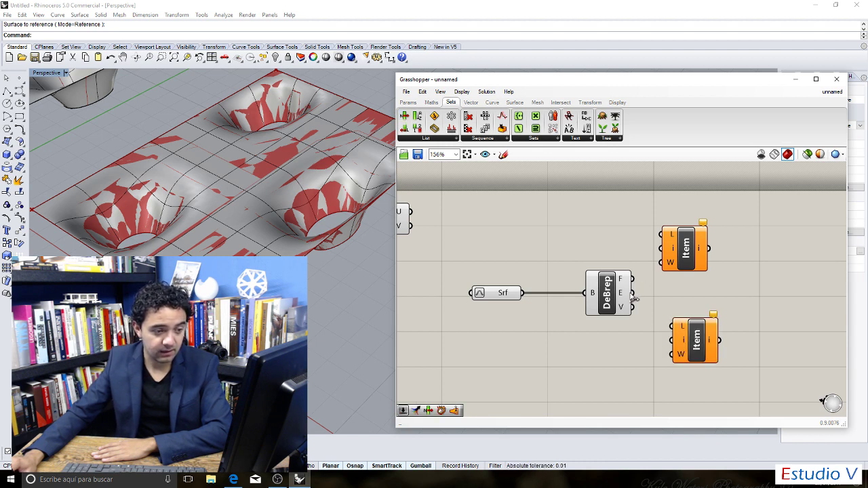
left_click_drag(632, 293, 685, 238)
Add a number slider above Srf with integer rounding and a raised maximum.
left_click(409, 102)
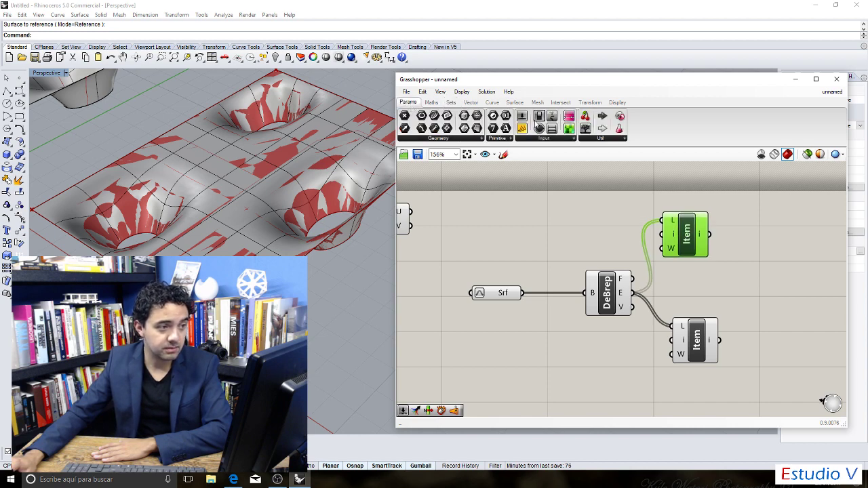
left_click(537, 116)
left_click(515, 244)
double_click(515, 244)
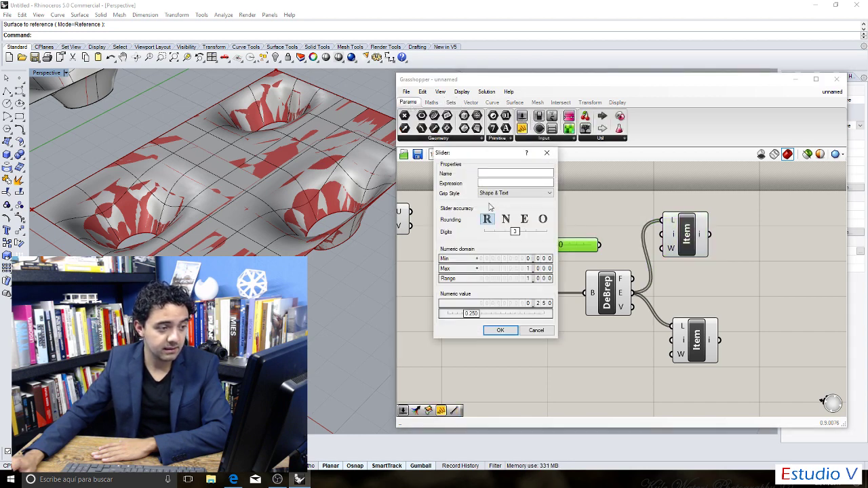
left_click(506, 219)
left_click_drag(551, 270, 563, 212)
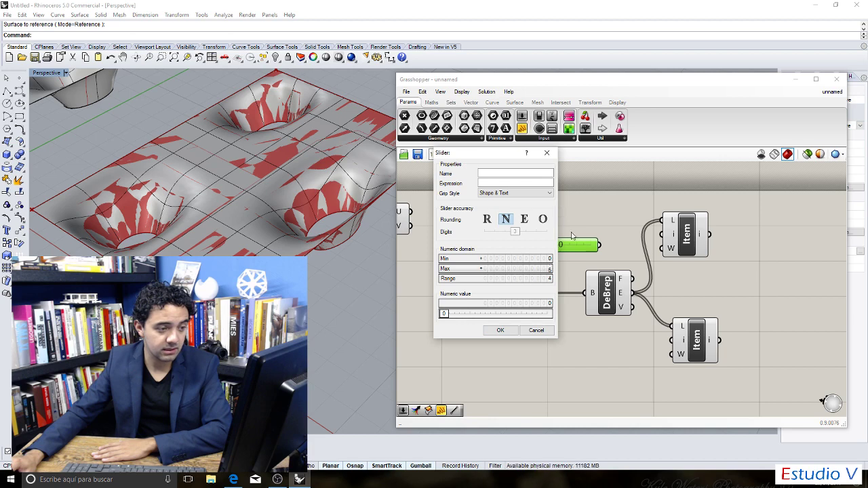
left_click(500, 330)
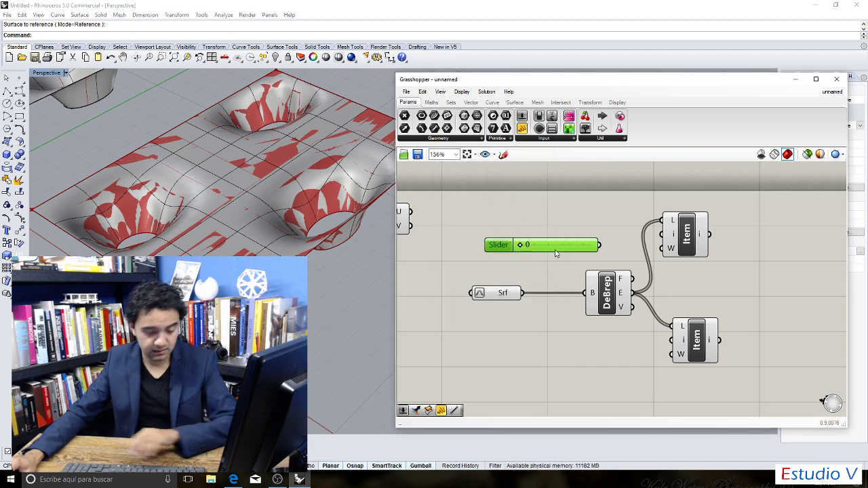
Copy the slider below Srf, connect each slider to its List Item's i input, and set the copy to 1.
left_click_drag(555, 246, 671, 340)
left_click_drag(600, 245, 662, 235)
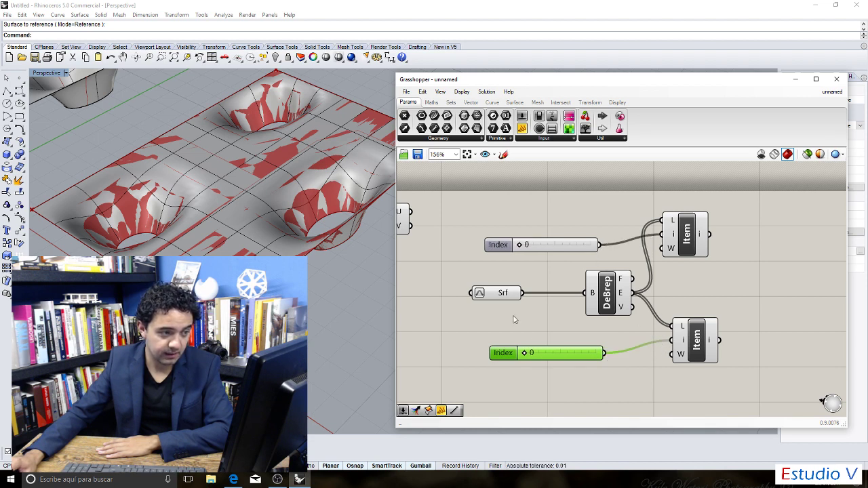
left_click_drag(543, 354, 527, 351)
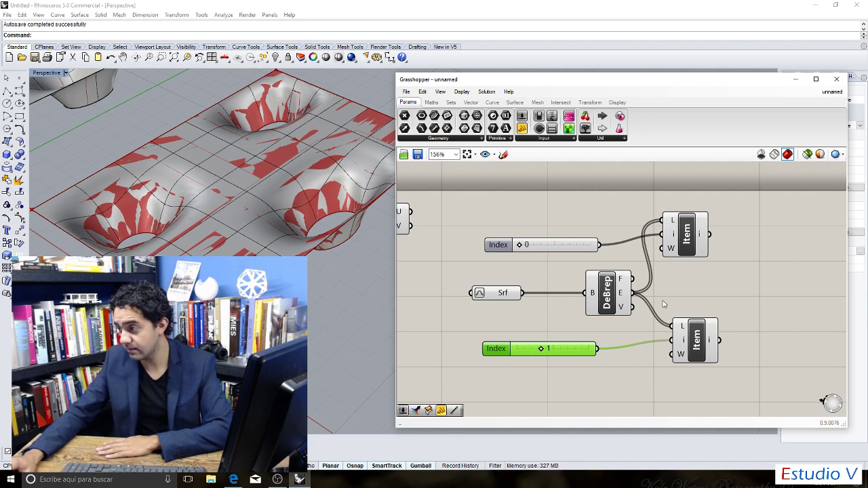
key("alt+Tab")
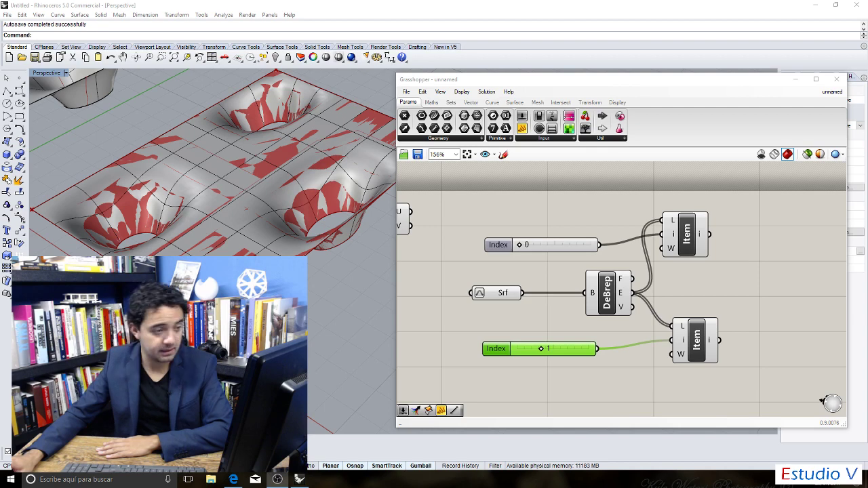
left_click(240, 217)
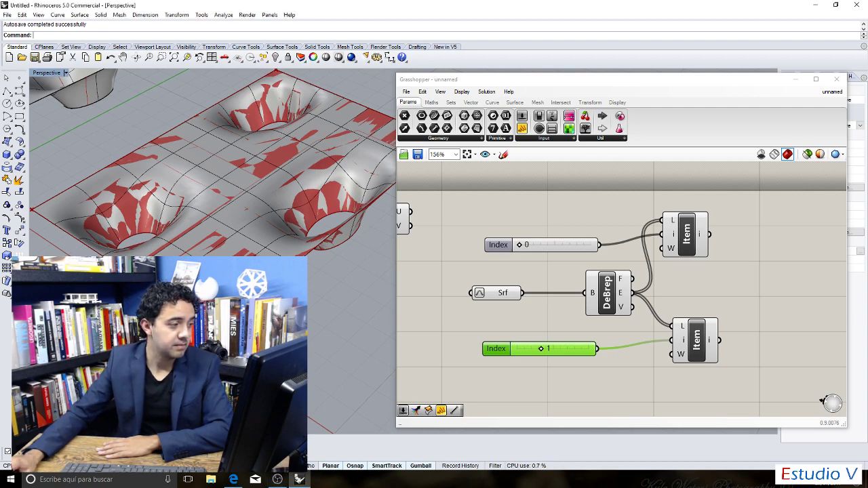
scroll(240, 217, "down", 6)
scroll(240, 217, "up", 2)
scroll(240, 217, "up", 4)
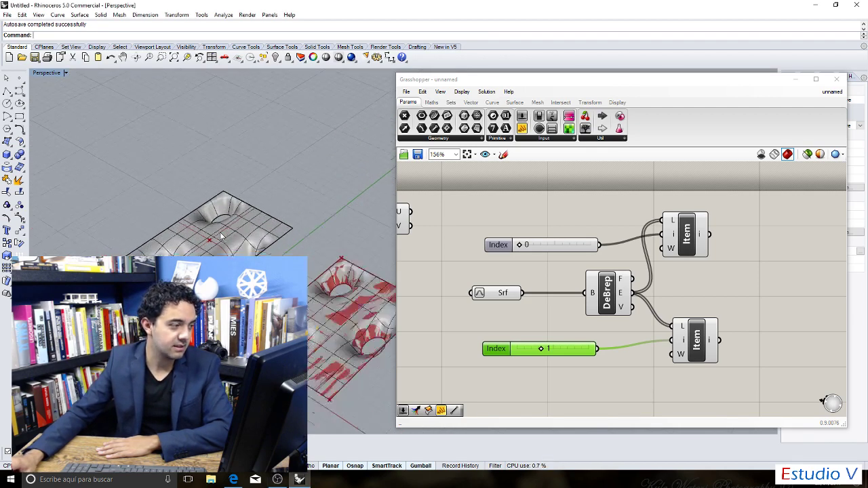
left_click(21, 57)
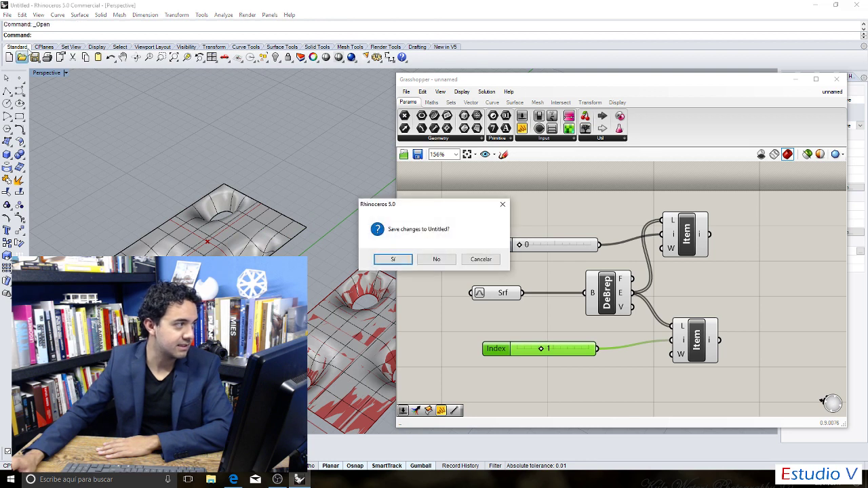
left_click(481, 259)
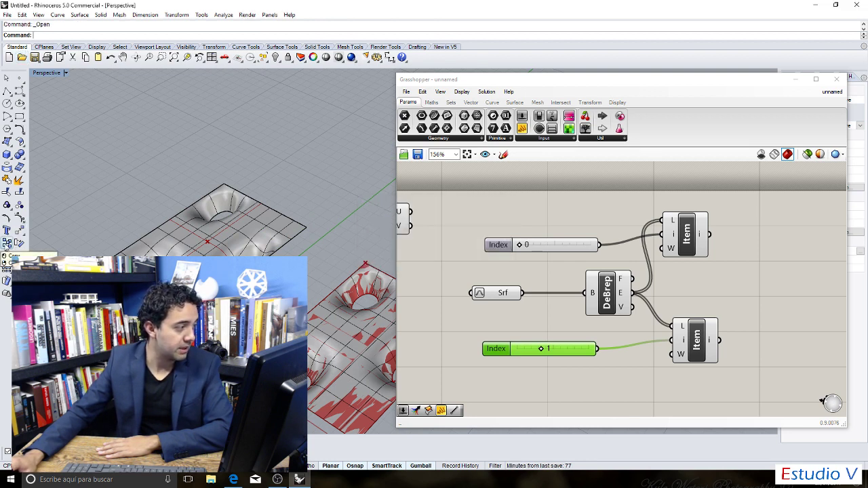
Copy the surface carrying the isocurves to an empty area of the Rhino viewport, and delete that copy again.
left_click(6, 242)
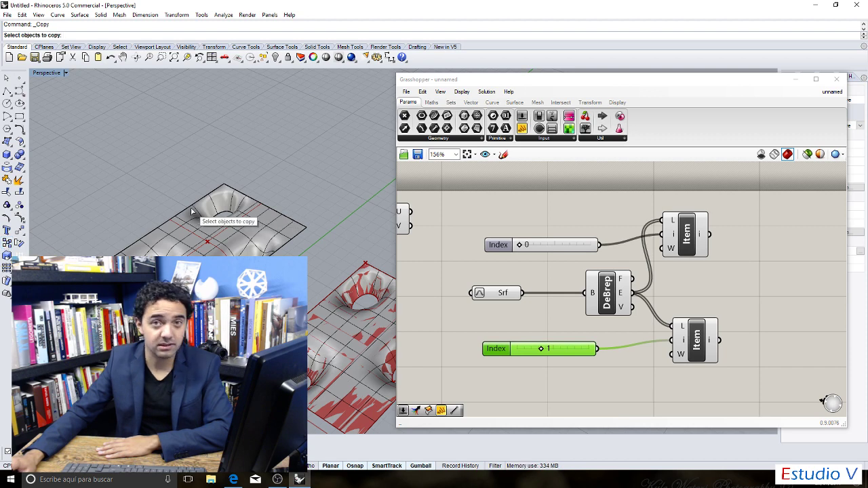
right_click_drag(235, 216, 282, 214)
left_click(254, 234)
key("Return")
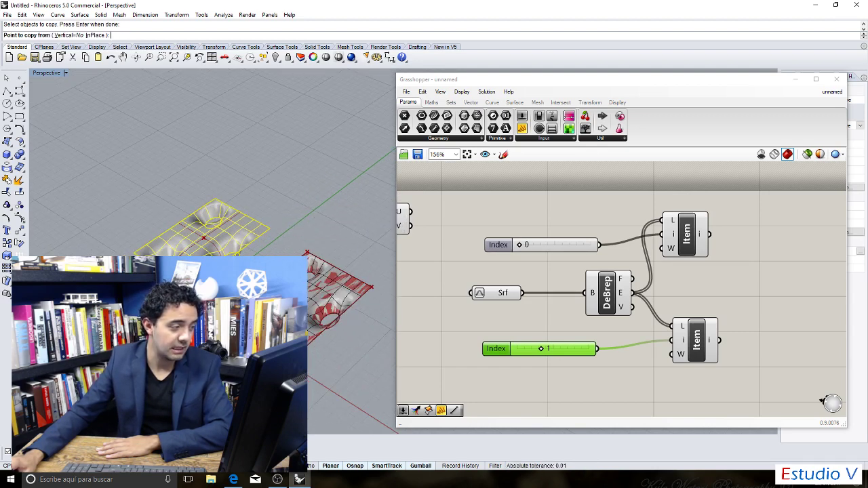
left_click(214, 279)
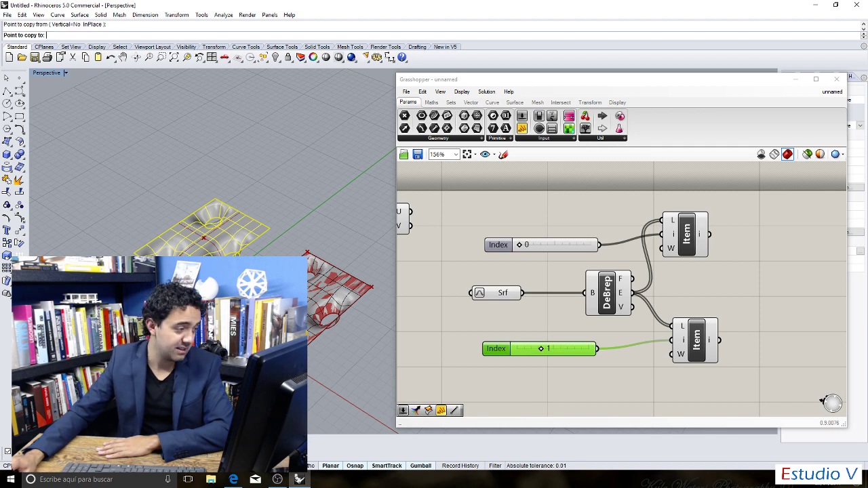
left_click(323, 220)
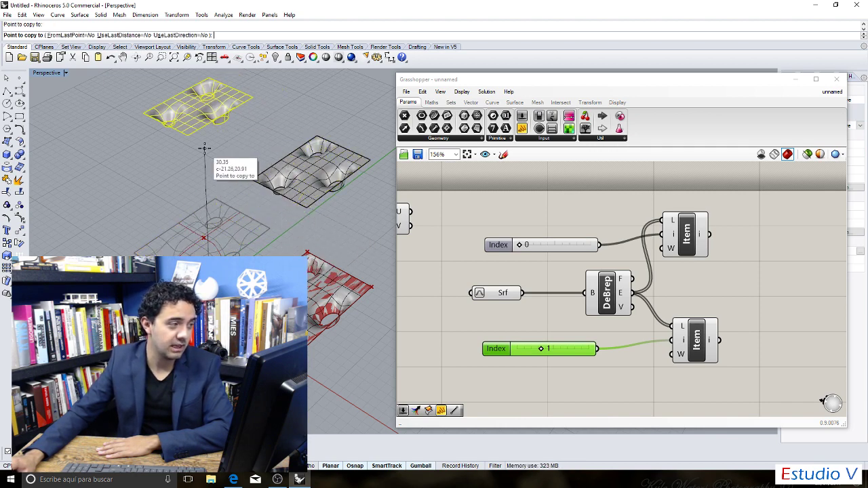
key("Return")
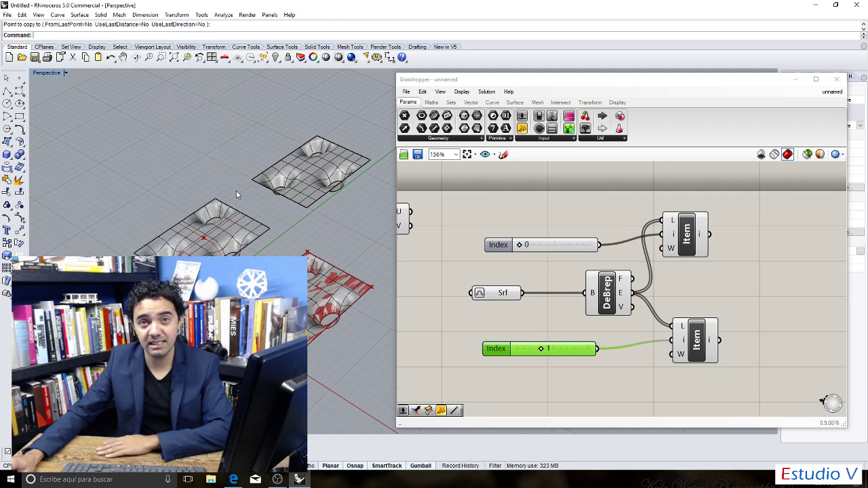
left_click(291, 164)
key("Delete")
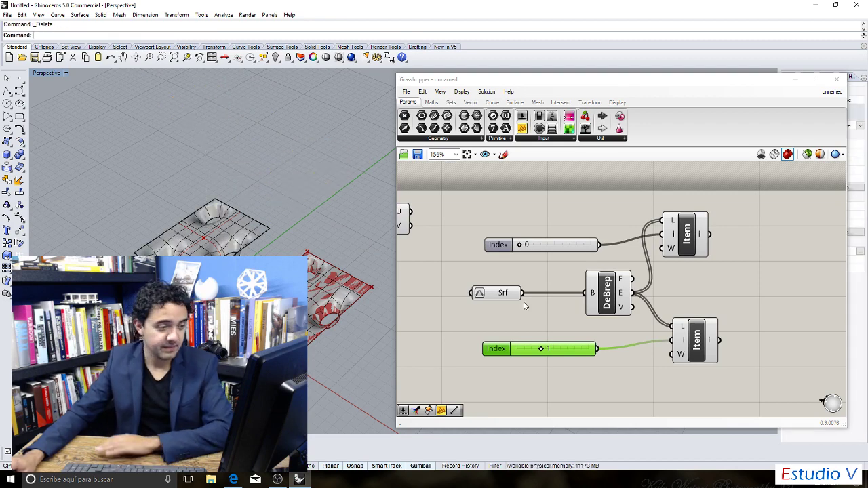
Select the Srf parameter on the Grasshopper canvas to highlight its referenced surface in the viewport.
left_click(496, 293)
left_click_drag(494, 293, 503, 293)
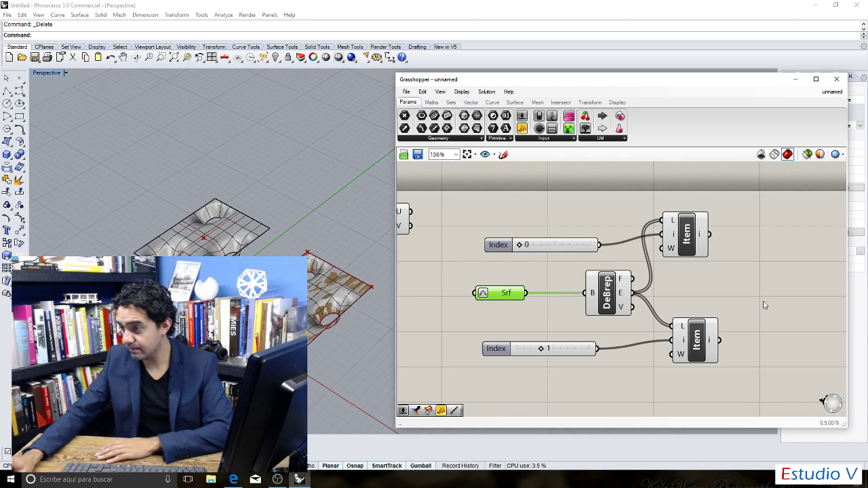
key("alt+Tab")
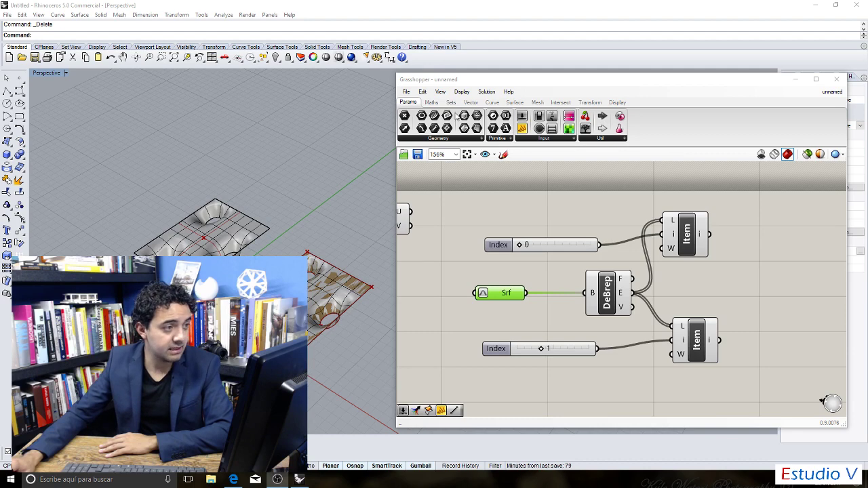
left_click(431, 103)
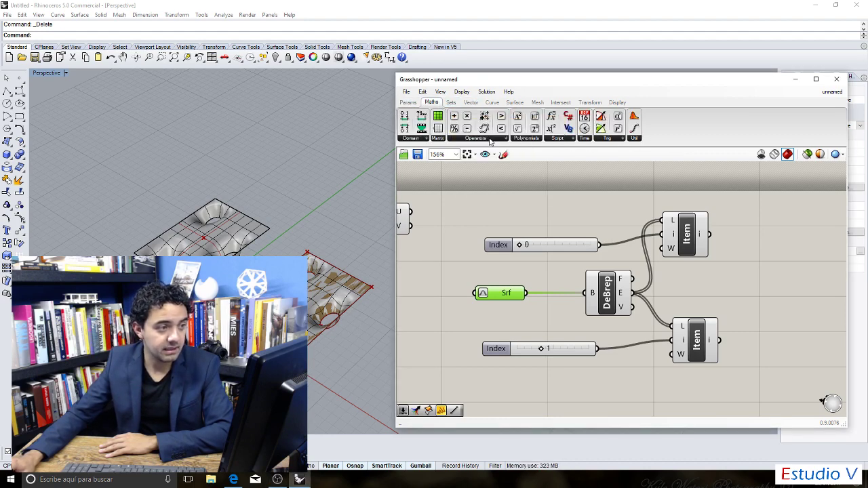
left_click(451, 102)
left_click(455, 139)
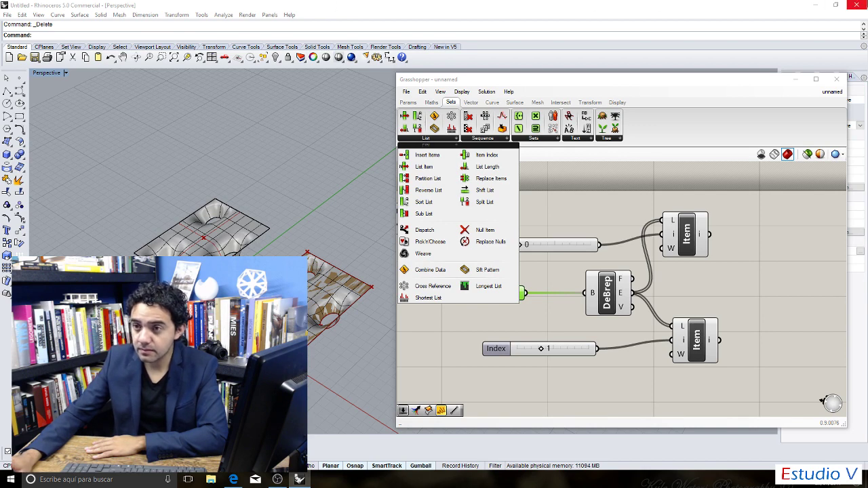
key("Escape")
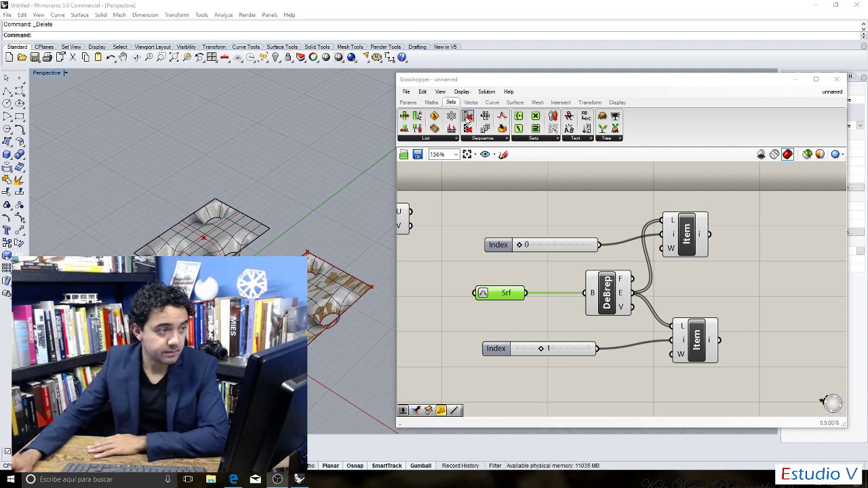
Reposition the upper Item component slightly above the lower one on the Grasshopper canvas.
left_click(419, 139)
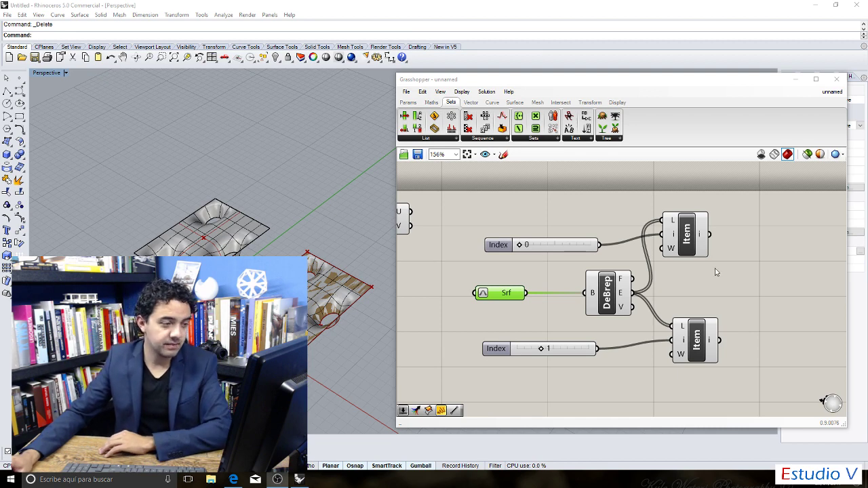
right_click_drag(661, 192, 575, 136)
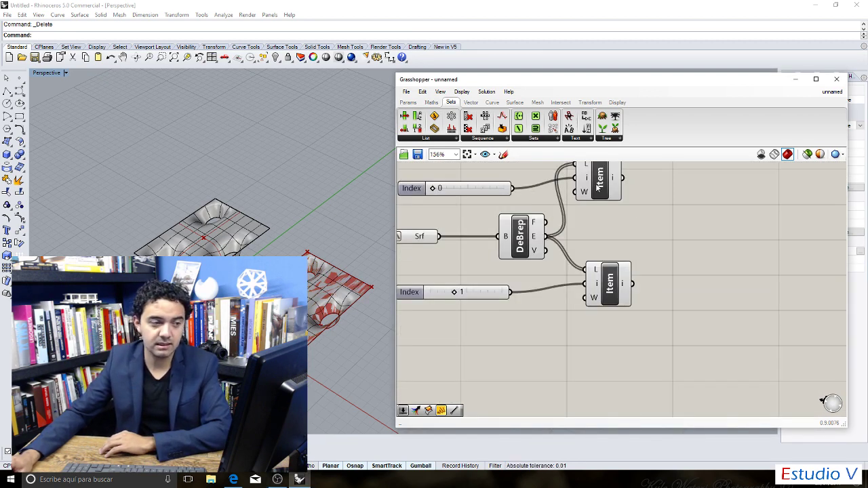
left_click_drag(600, 187, 610, 194)
scroll(625, 210, "up", 1)
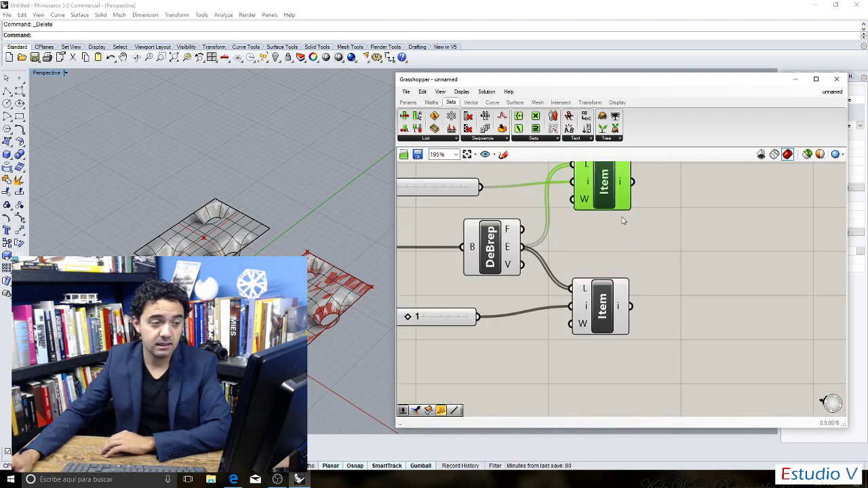
scroll(621, 219, "down", 2)
scroll(645, 250, "up", 1)
left_click_drag(604, 221, 609, 223)
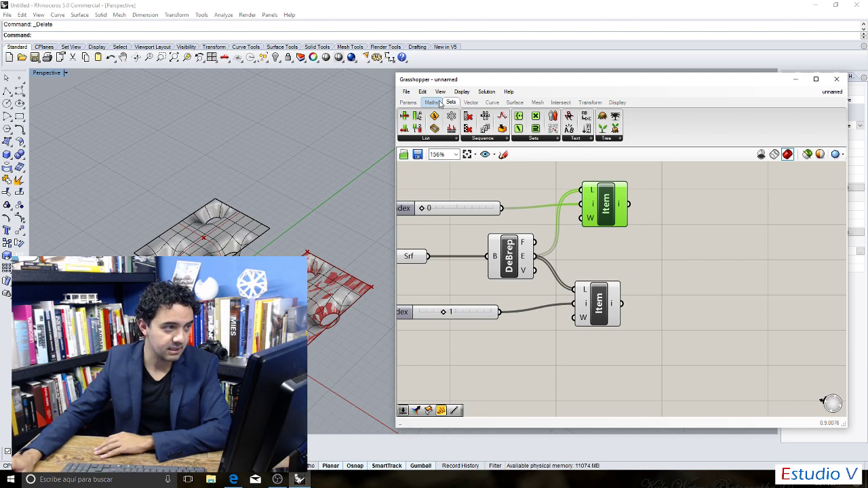
Add two Divide Curve components beside the List Items, one for each selected edge.
left_click(407, 104)
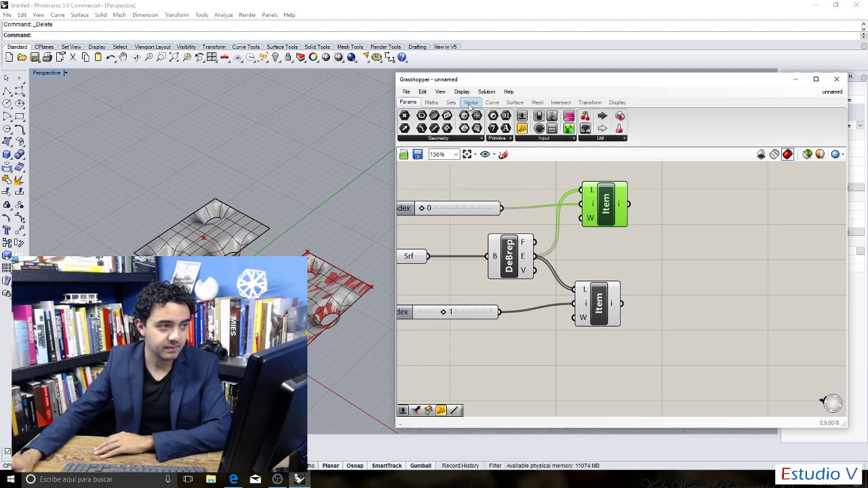
left_click(492, 102)
left_click(503, 139)
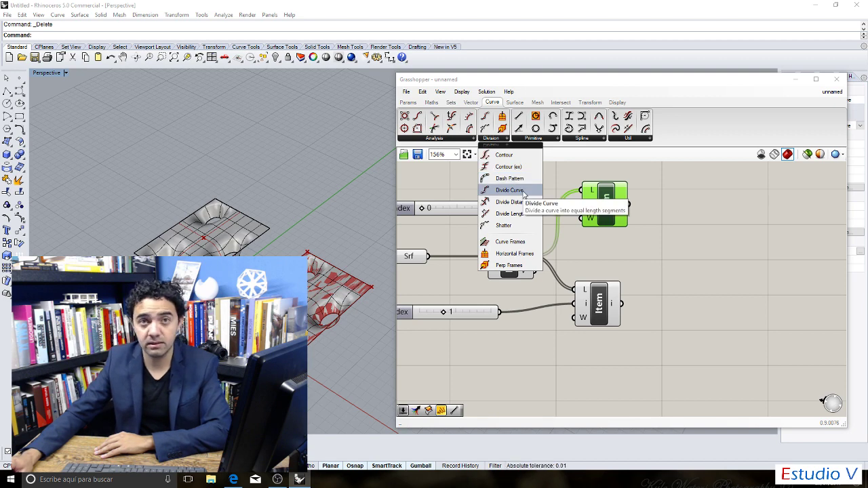
left_click(523, 192)
left_click(755, 213)
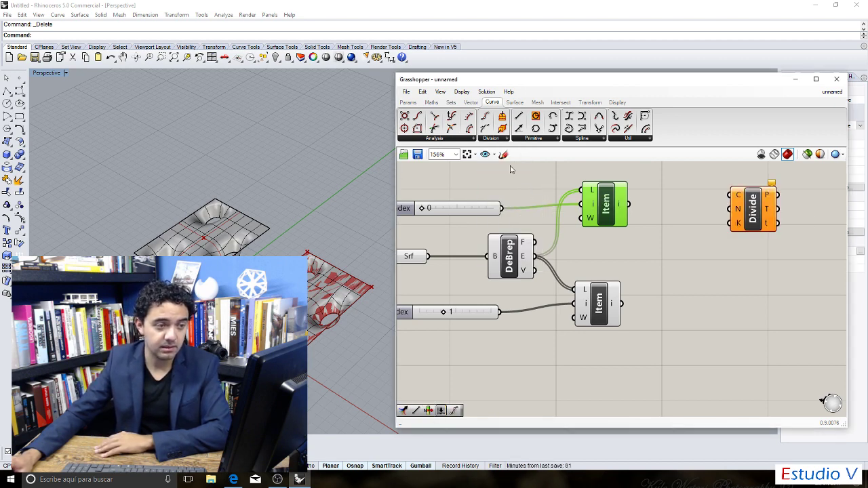
left_click(488, 139)
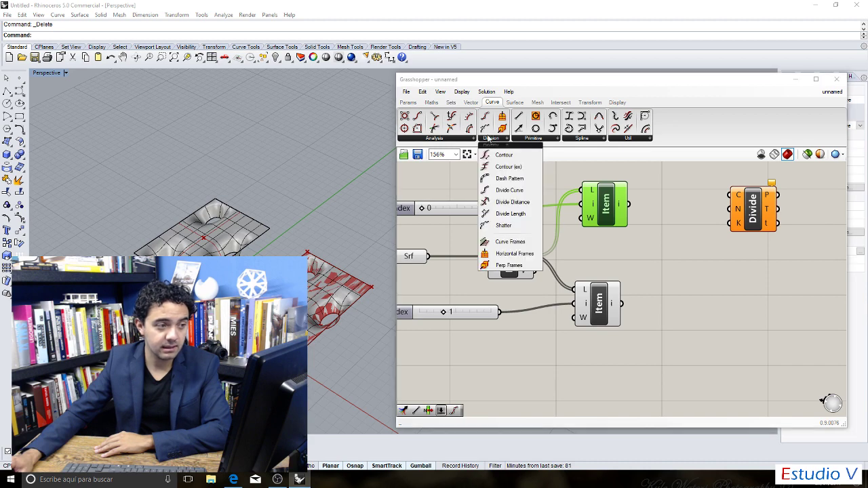
left_click(510, 201)
left_click(766, 305)
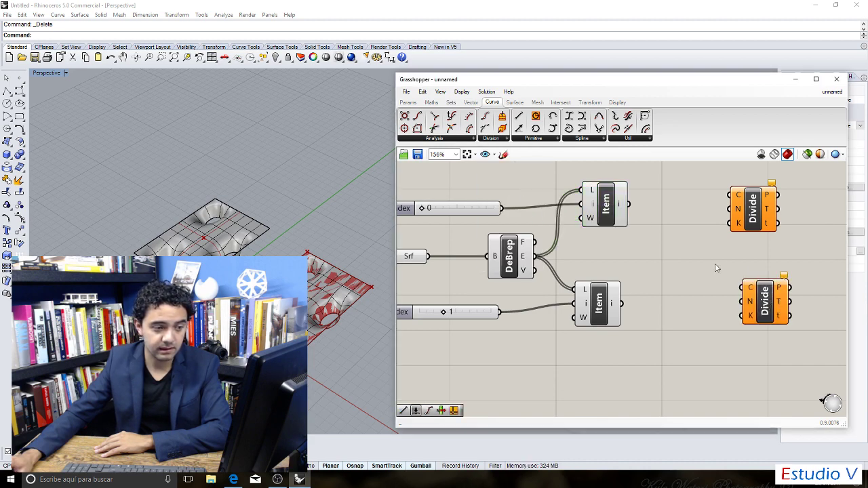
Connect each Item's i output to the C input of its Divide component and align the Divides with the Items.
left_click_drag(637, 209, 737, 195)
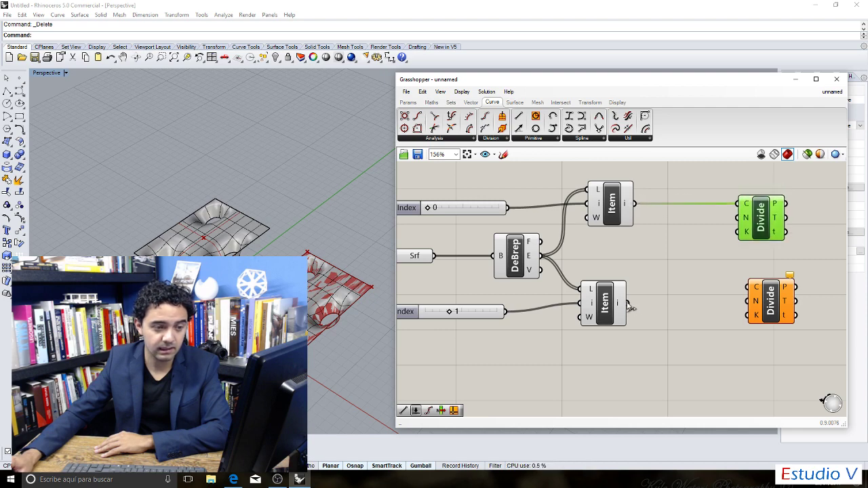
left_click_drag(627, 303, 771, 313)
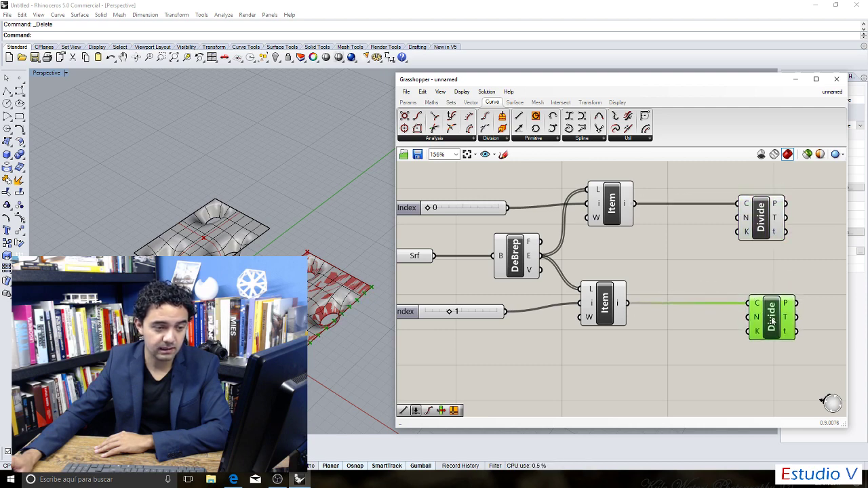
scroll(674, 242, "up", 2)
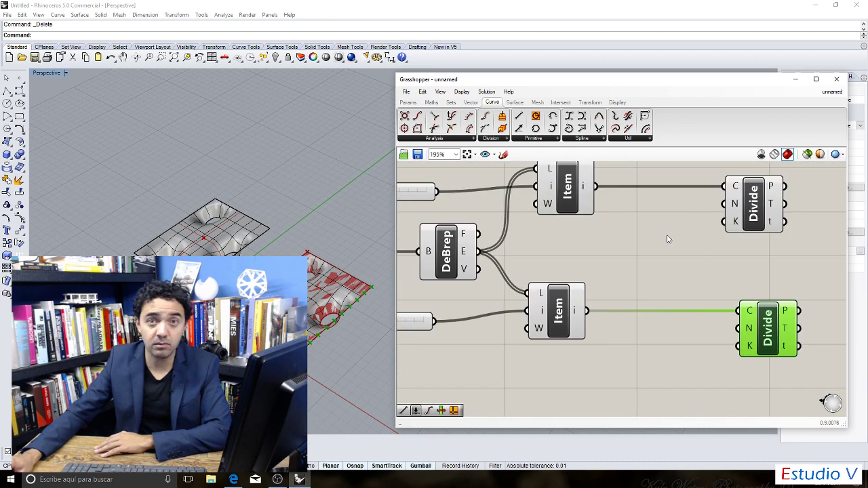
scroll(675, 242, "down", 2)
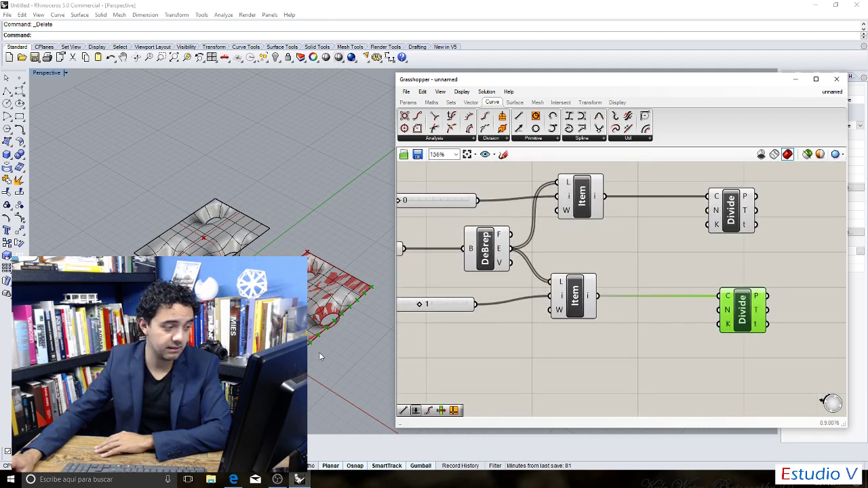
scroll(319, 352, "up", 5)
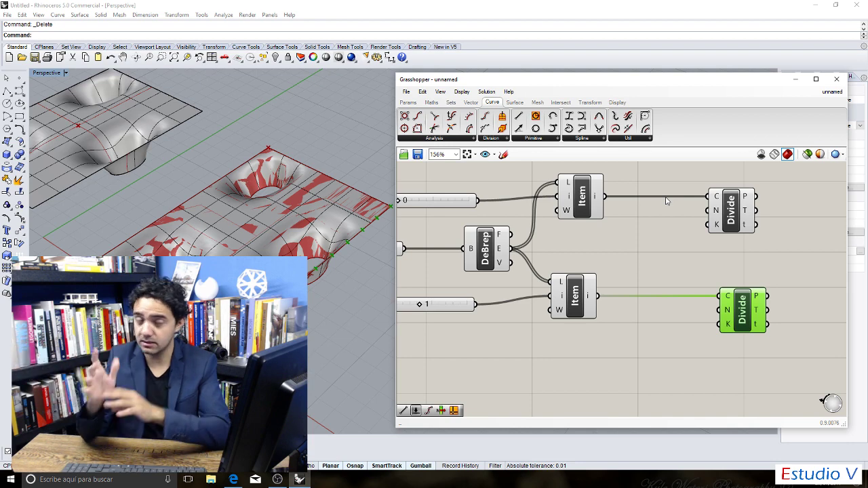
Add a number slider with integer rounding and maximum 50 for the upper Divide's N input, and connect a copy to the lower Divide's N.
left_click(407, 102)
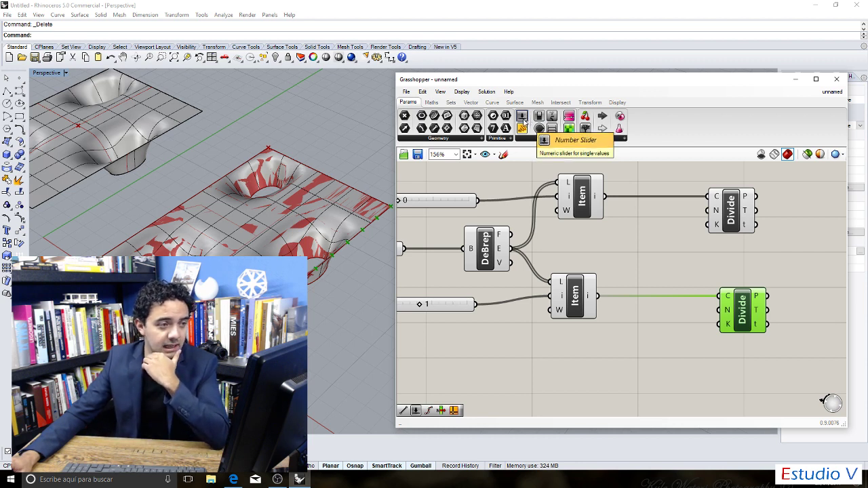
left_click_drag(524, 120, 591, 258)
left_click(654, 255)
double_click(591, 259)
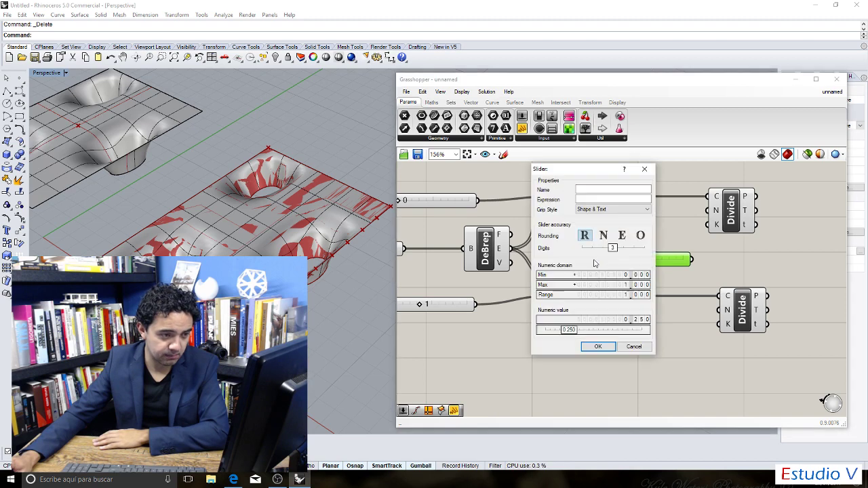
left_click(603, 235)
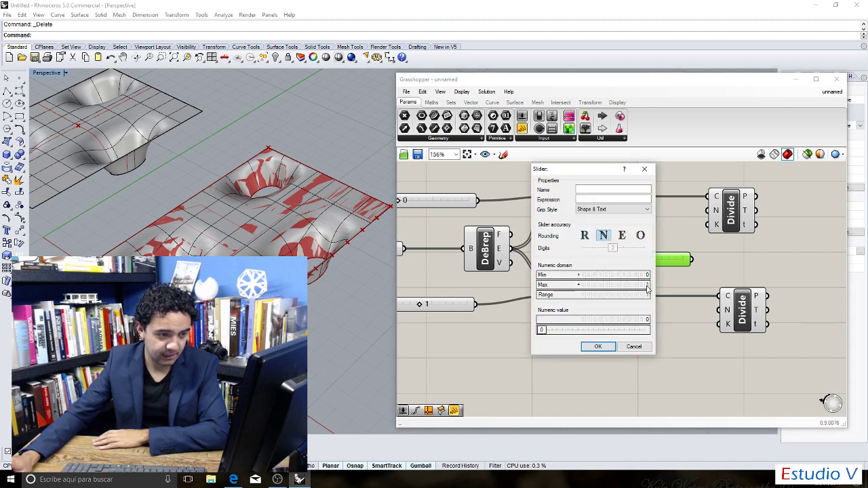
key("Return")
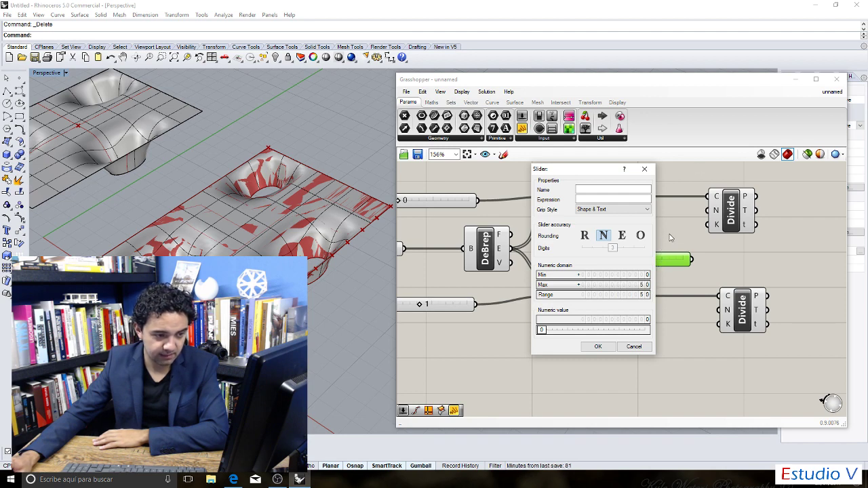
left_click(598, 347)
left_click_drag(690, 258, 708, 210)
left_click_drag(644, 248, 718, 309)
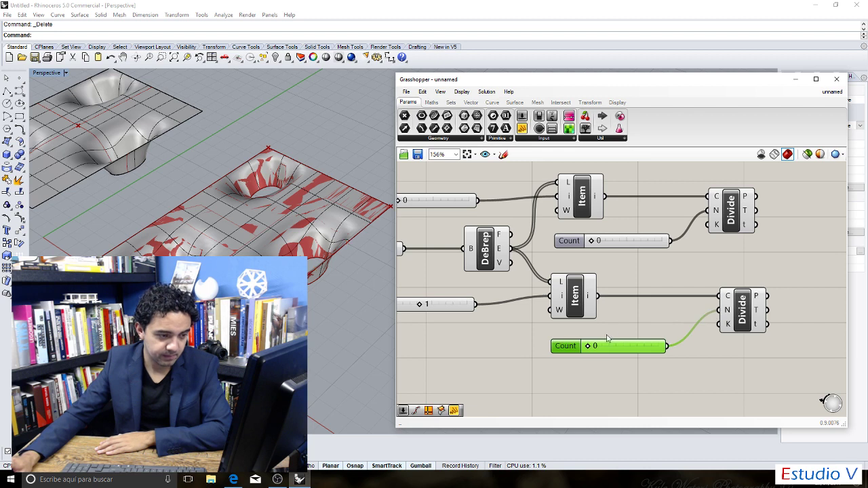
Set the lower Divide's count to 20 and the upper Divide's count to 15.
left_click_drag(589, 347, 615, 346)
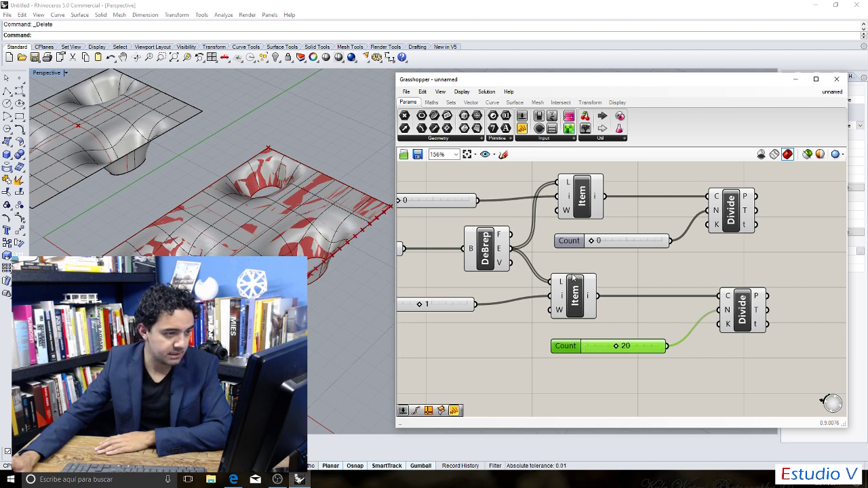
left_click_drag(591, 242, 621, 242)
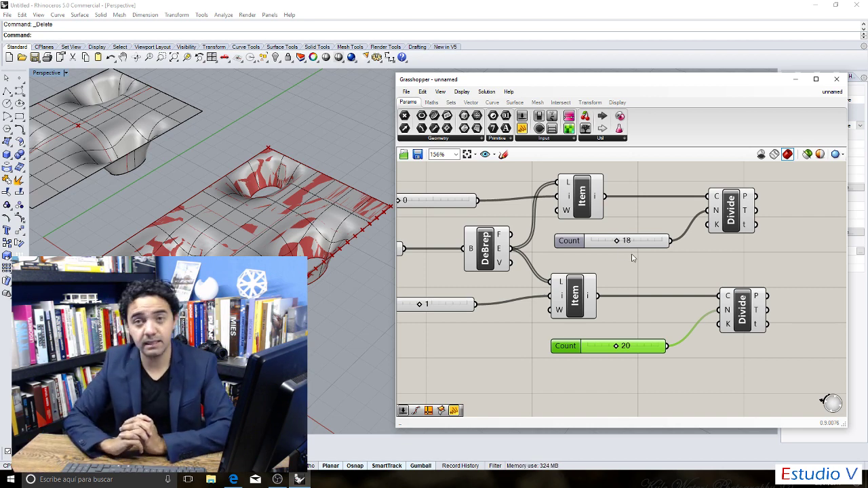
scroll(632, 258, "down", 3)
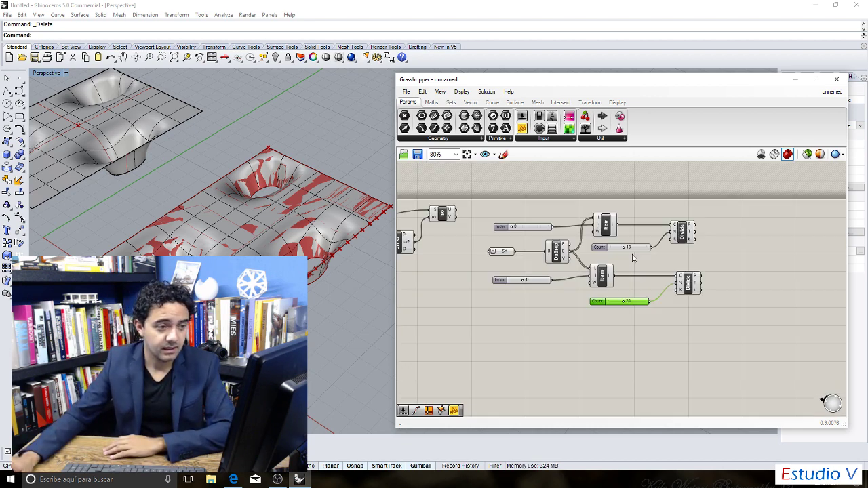
scroll(696, 254, "up", 3)
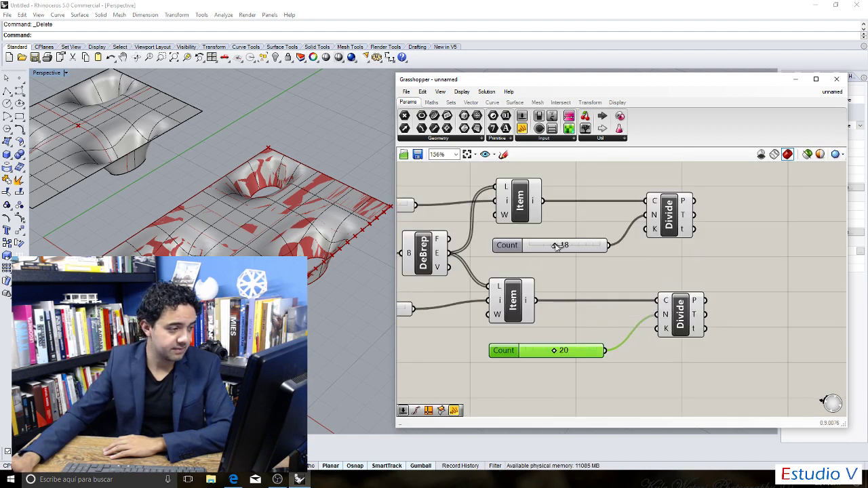
left_click_drag(567, 245, 551, 245)
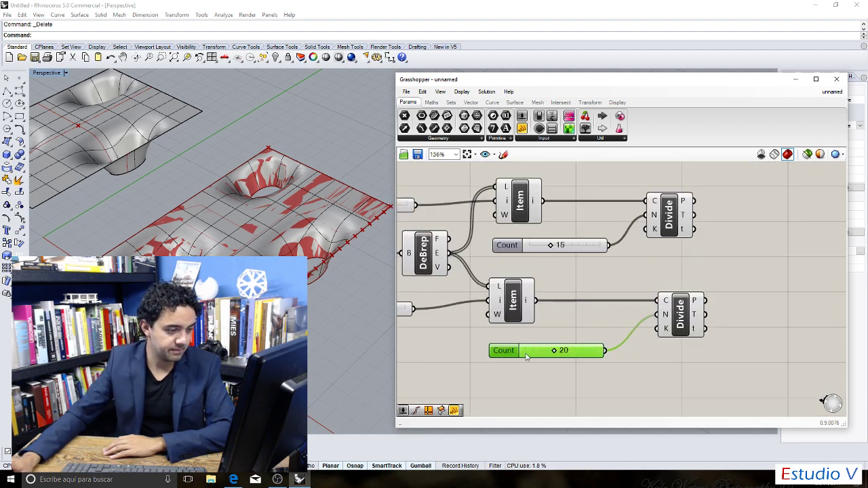
mouse_move(556, 353)
left_mouse_down()
mouse_move(541, 351)
mouse_move(563, 352)
mouse_move(556, 351)
left_mouse_up()
Delete both Divide components together with their count sliders.
left_click_drag(757, 373, 567, 183)
key("Delete")
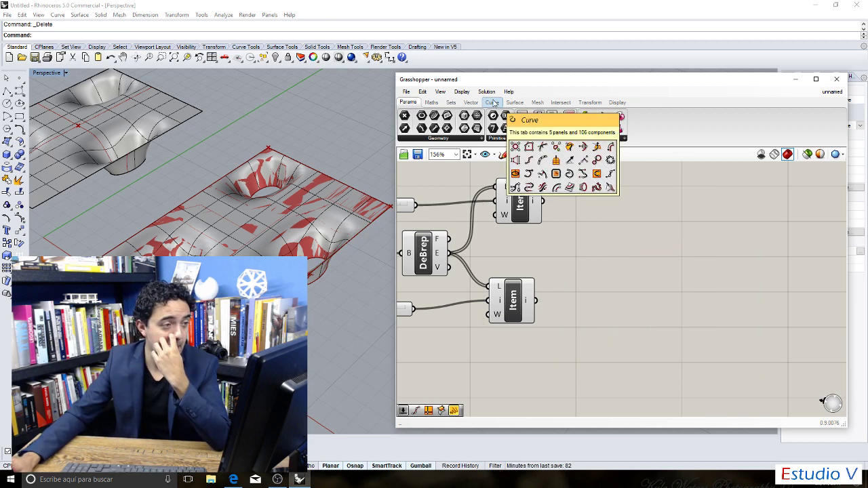
Place two new Divide Curve components beside the List Items, one above the other.
left_click(493, 103)
left_click(490, 138)
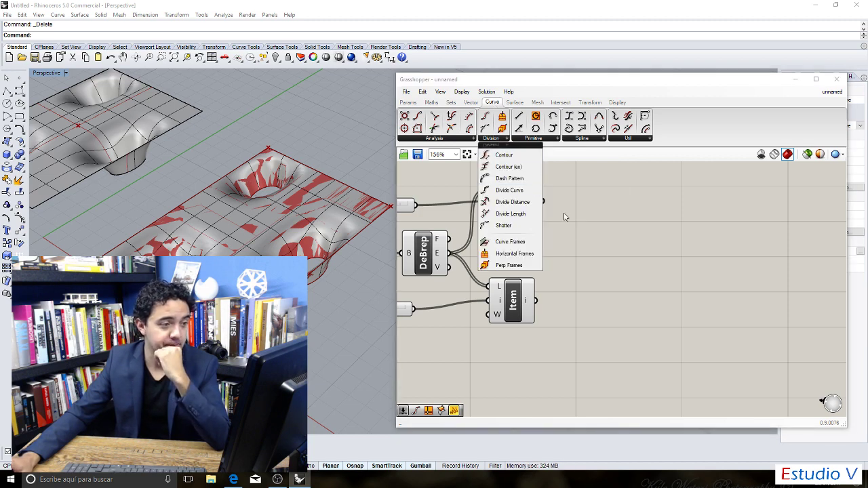
left_click(510, 190)
left_click(654, 224)
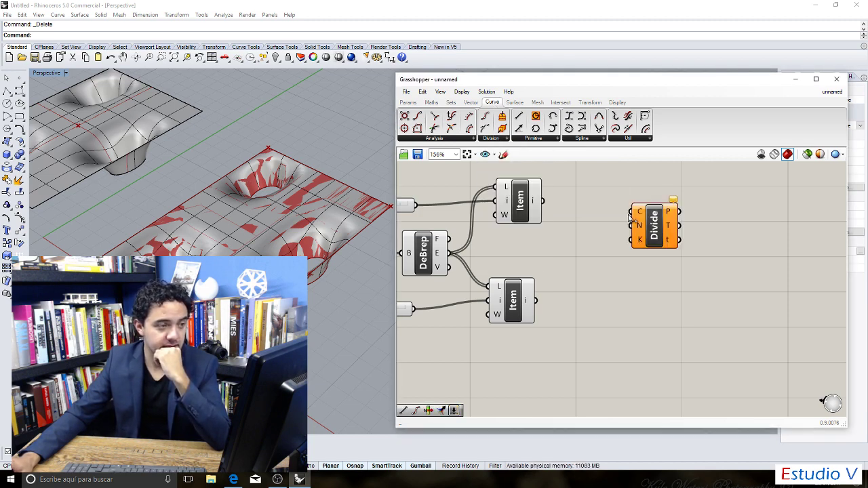
left_click(491, 140)
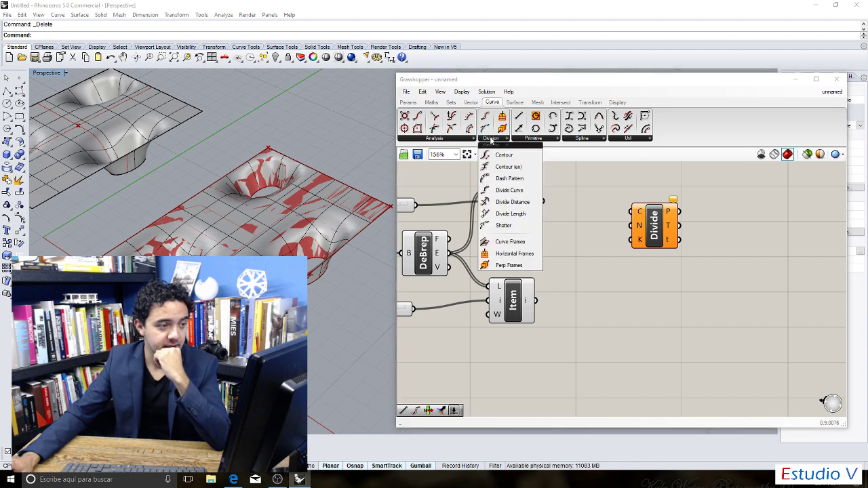
left_click(509, 191)
left_click(678, 305)
left_click_drag(653, 231, 653, 213)
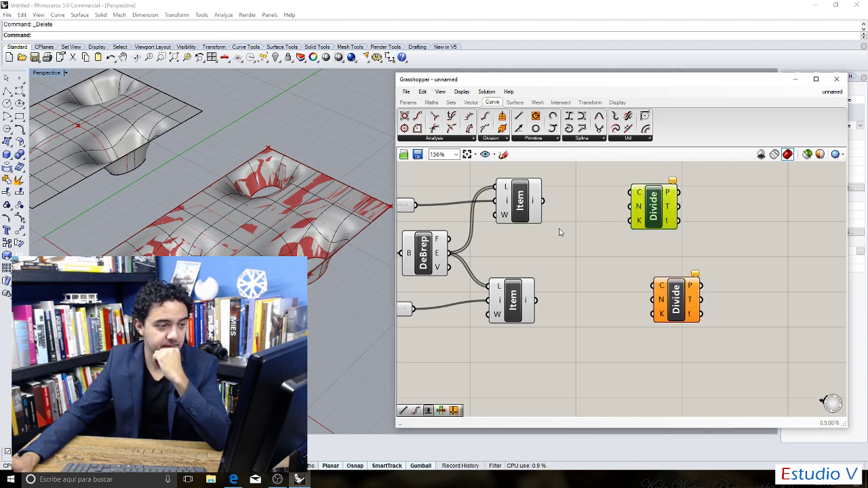
Wire the upper and lower Item outputs into the C inputs of the new Divide components and line them up.
left_click(560, 231)
left_click_drag(543, 204, 627, 198)
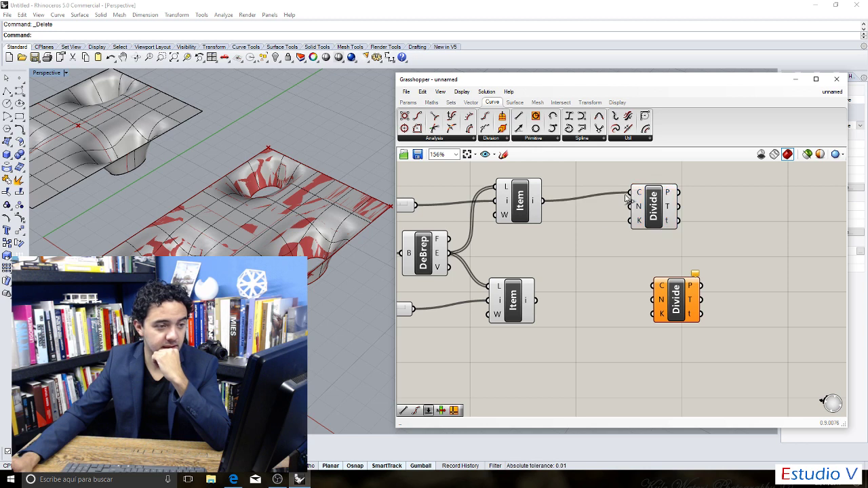
left_click_drag(536, 301, 677, 317)
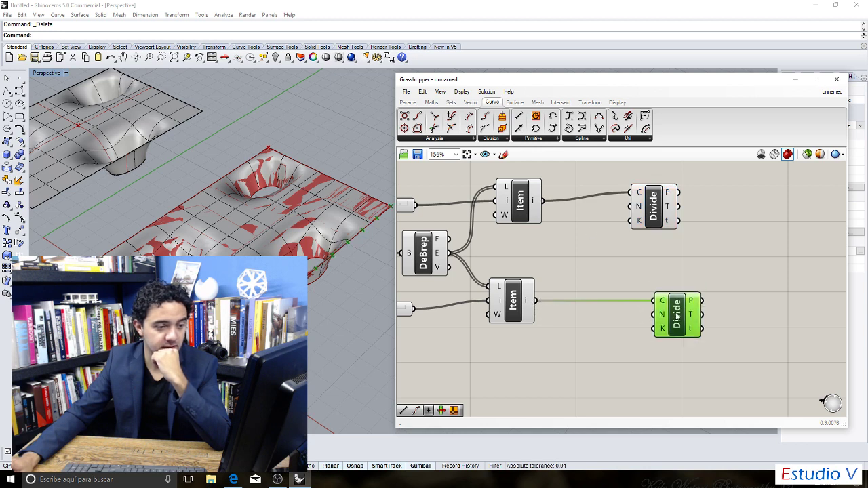
left_click_drag(677, 193, 658, 214)
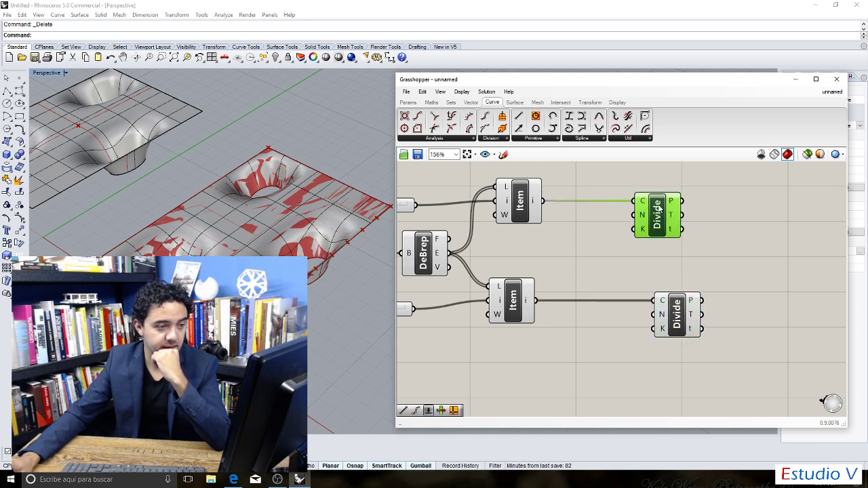
Place two number sliders on the canvas, one below each Item component.
left_click(407, 101)
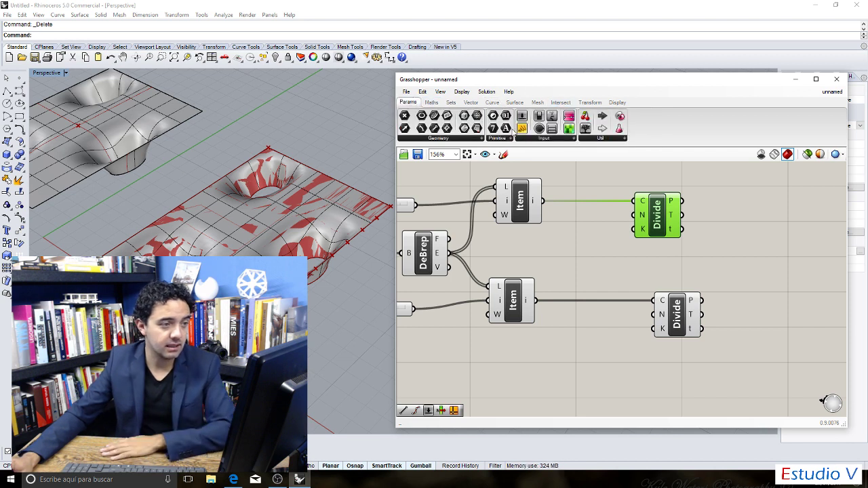
left_click_drag(521, 115, 544, 244)
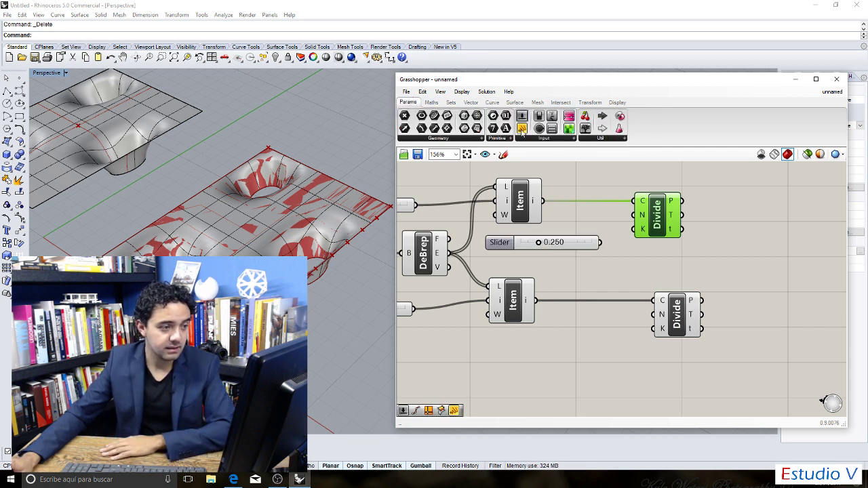
left_click_drag(522, 129, 519, 358)
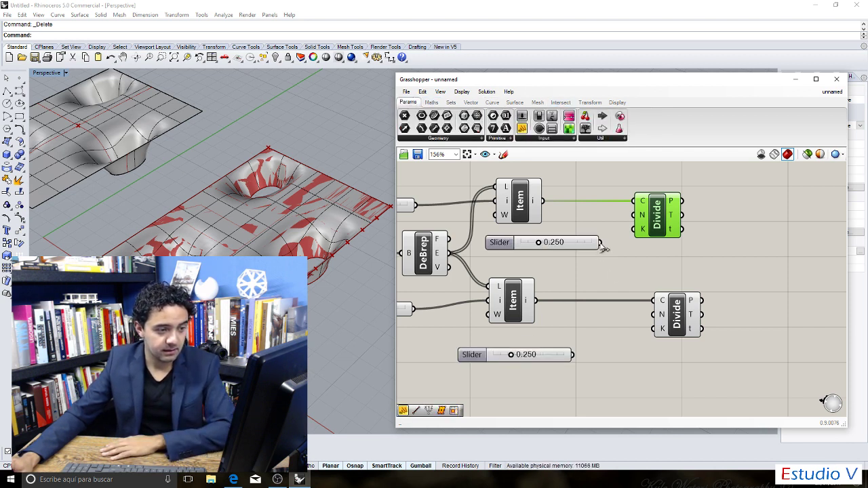
Wire both sliders into the N inputs of their Divide components and make the upper slider integer with a maximum of 50.
left_click_drag(601, 243, 642, 215)
left_click_drag(573, 355, 653, 314)
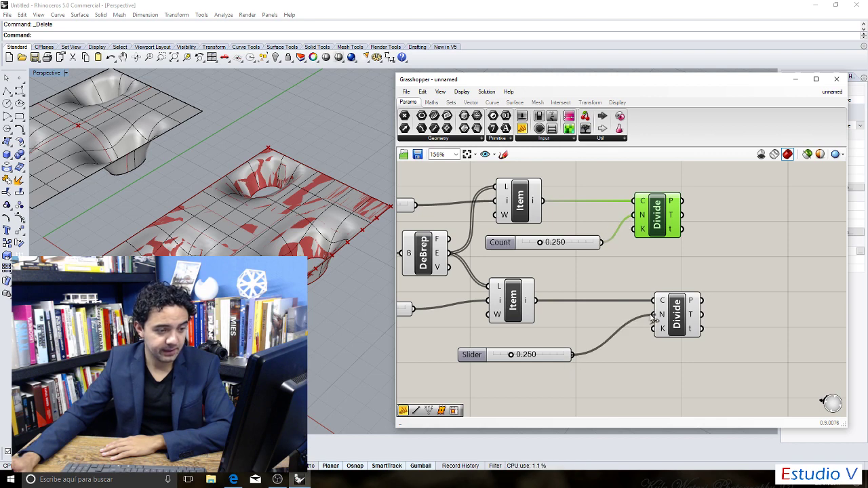
double_click(500, 245)
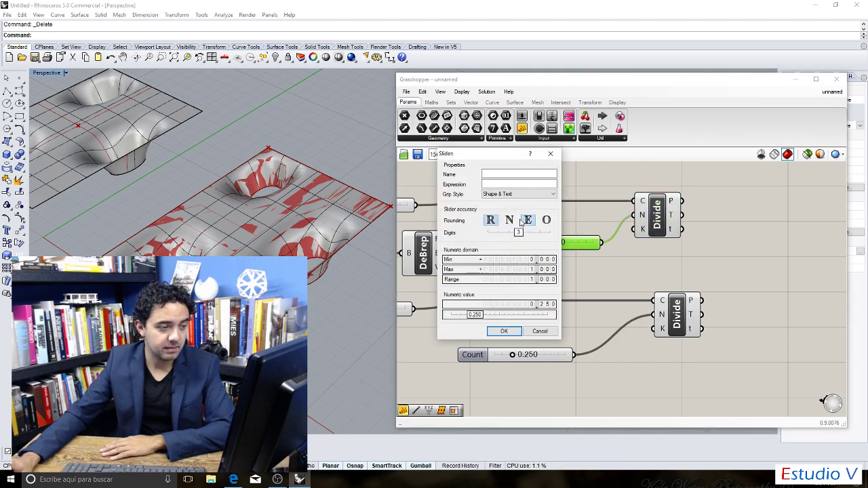
left_click(509, 220)
double_click(553, 270)
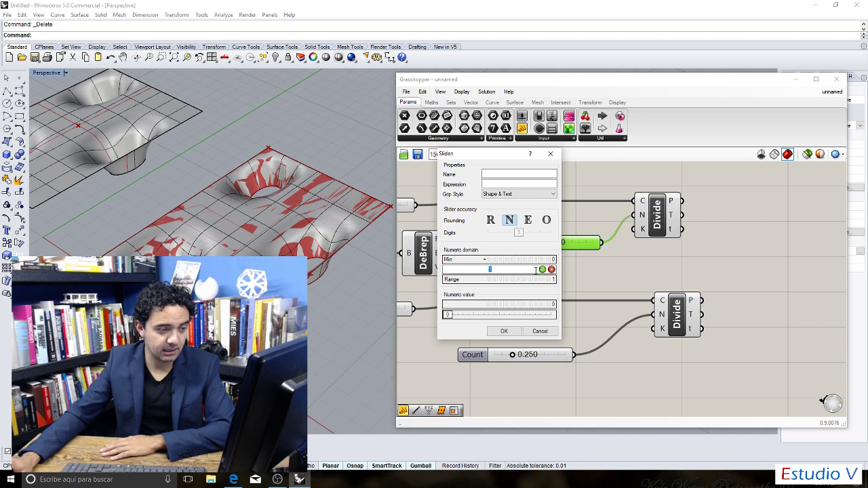
left_click(551, 269)
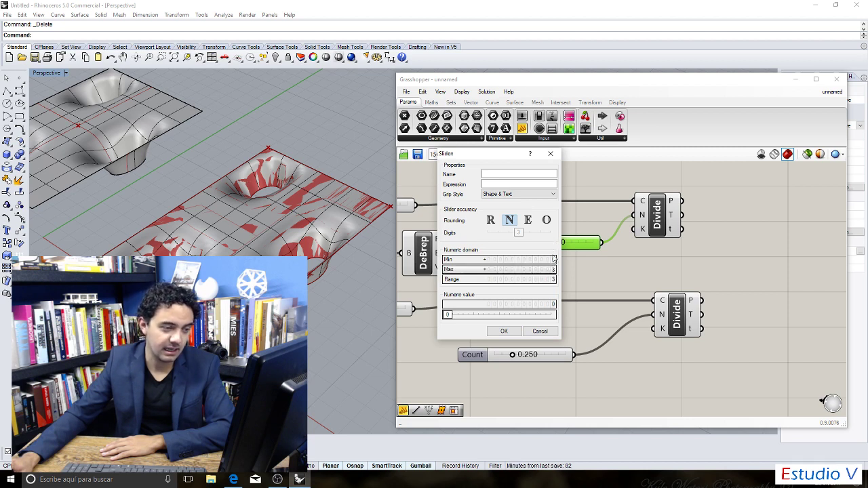
left_click(532, 270)
type("56")
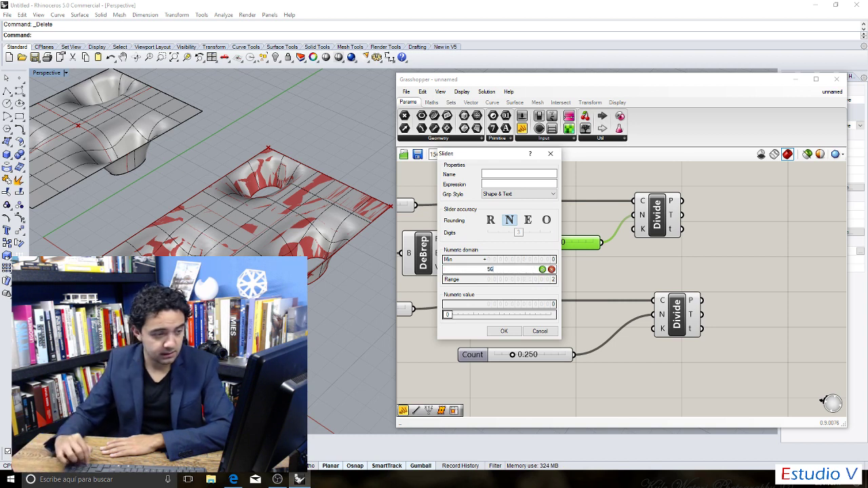
key("BackSpace")
type("0")
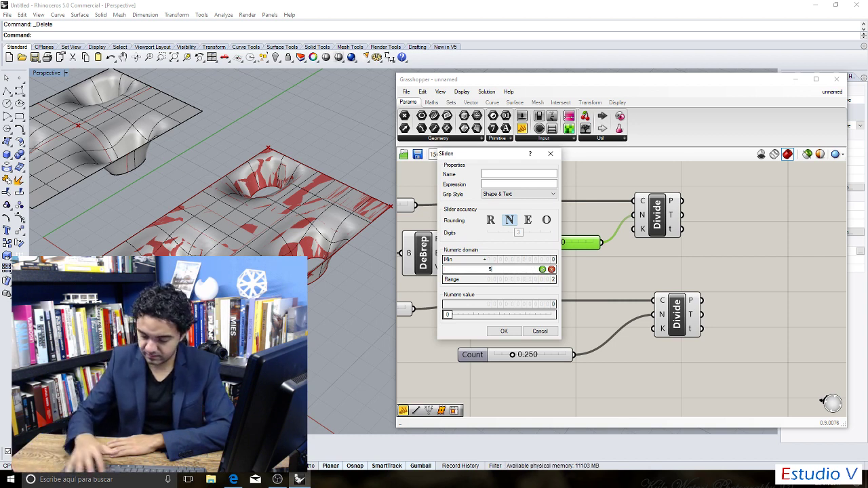
key("Return")
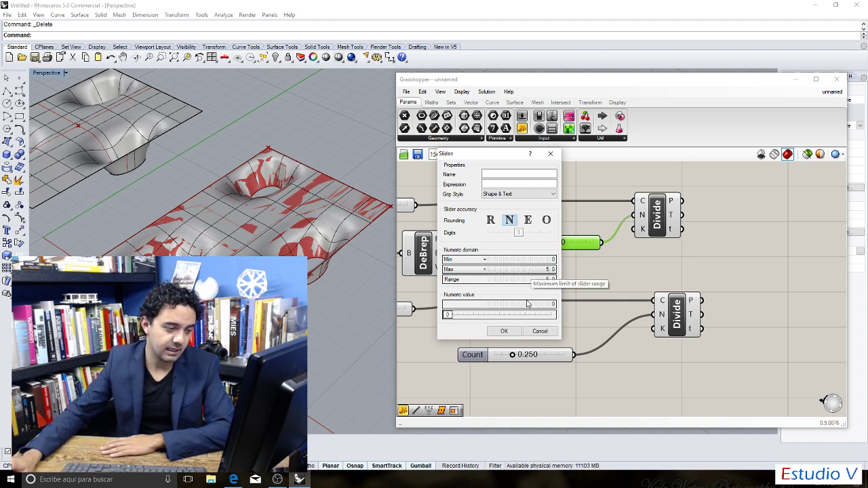
left_click(504, 331)
Make the lower count slider integer with a maximum of 50.
double_click(544, 359)
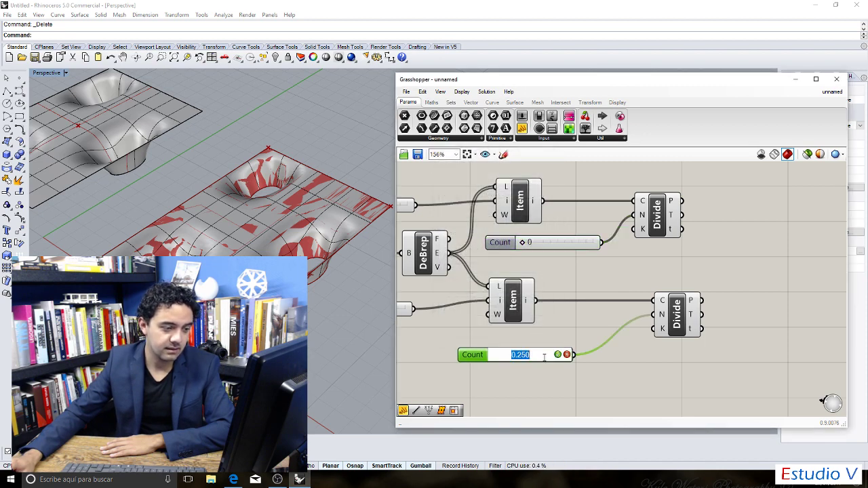
double_click(481, 355)
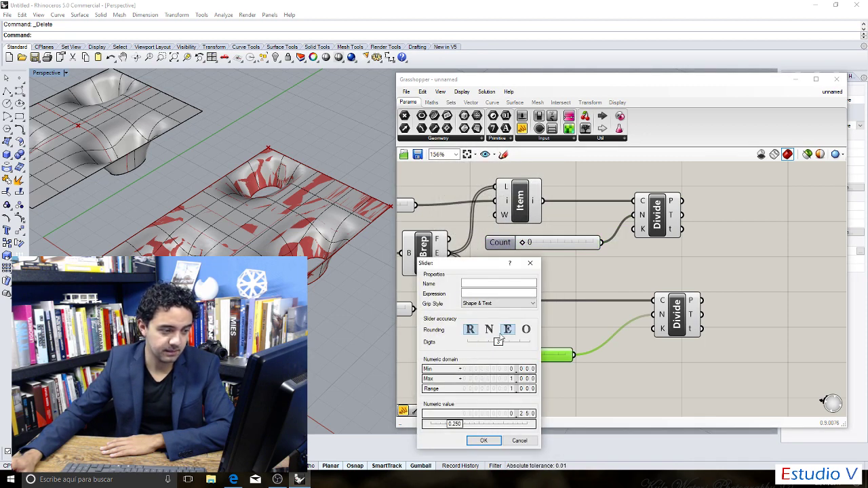
left_click(491, 329)
double_click(533, 380)
type("50")
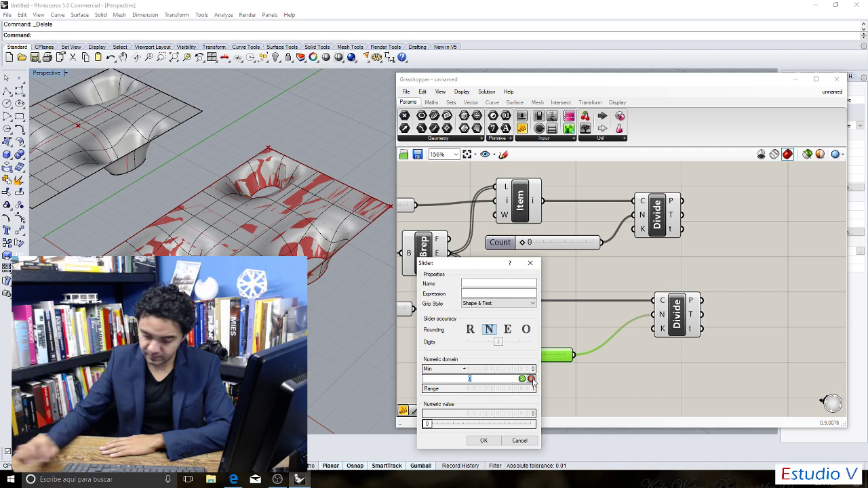
left_click(491, 440)
Set the lower count slider to 41 and the upper count slider to 27.
left_click_drag(514, 360, 549, 354)
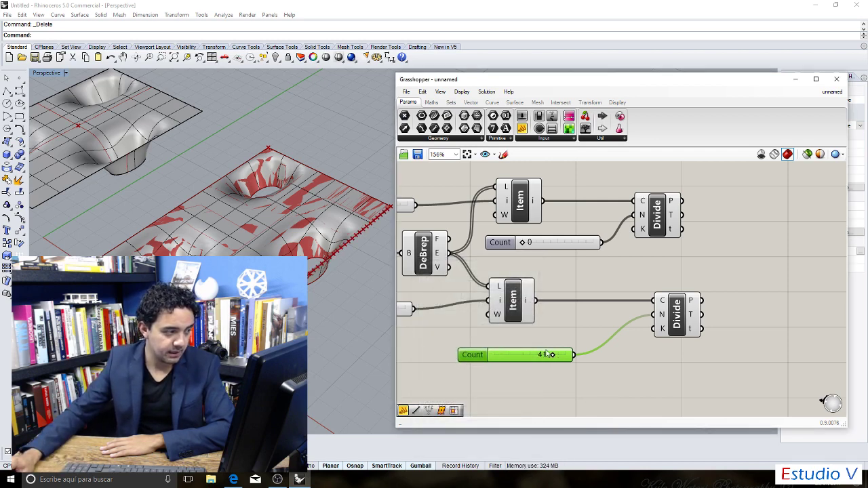
left_click_drag(522, 244, 562, 248)
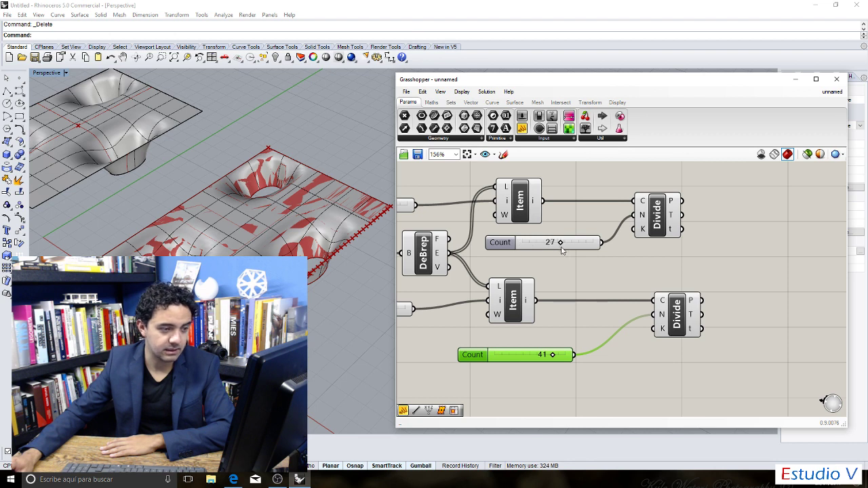
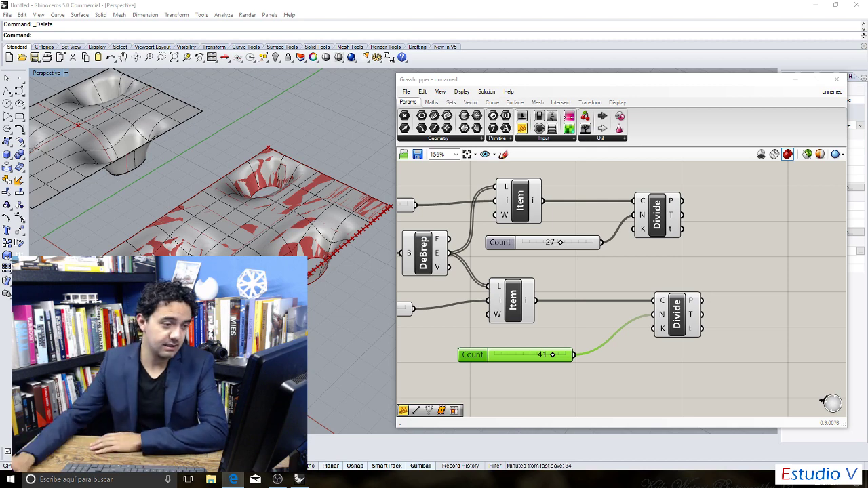
Space out both Divide components and their count sliders farther from the Item components.
scroll(749, 231, "down", 5)
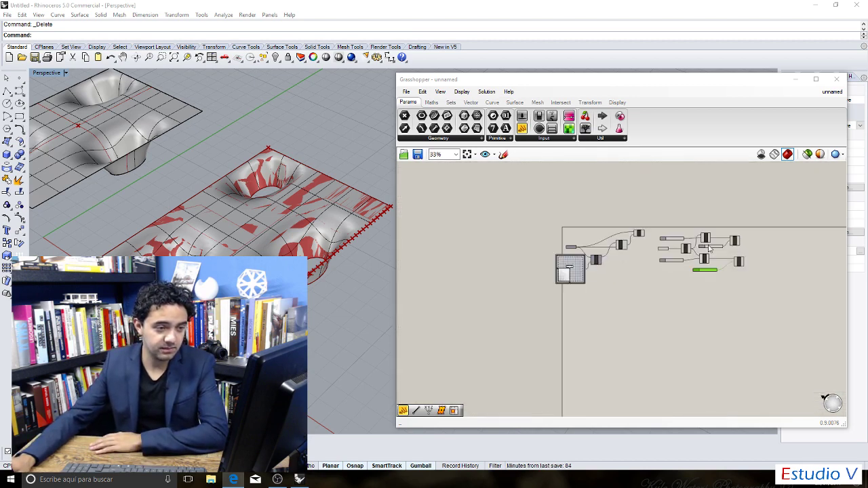
scroll(756, 245, "up", 5)
scroll(719, 237, "down", 3)
scroll(686, 234, "up", 3)
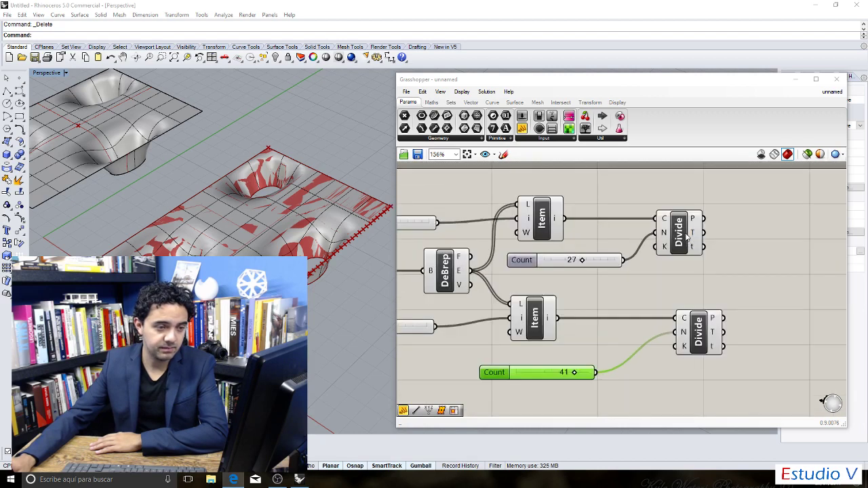
left_click_drag(680, 227, 708, 224)
left_click_drag(522, 260, 534, 272)
left_click_drag(686, 330, 699, 331)
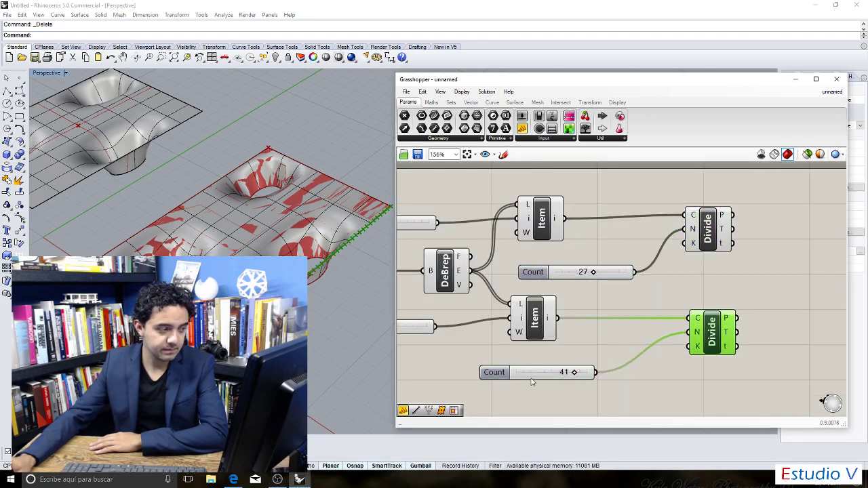
mouse_move(532, 380)
left_mouse_down()
mouse_move(548, 372)
mouse_move(548, 382)
left_mouse_up()
left_click(658, 294)
scroll(592, 300, "down", 4)
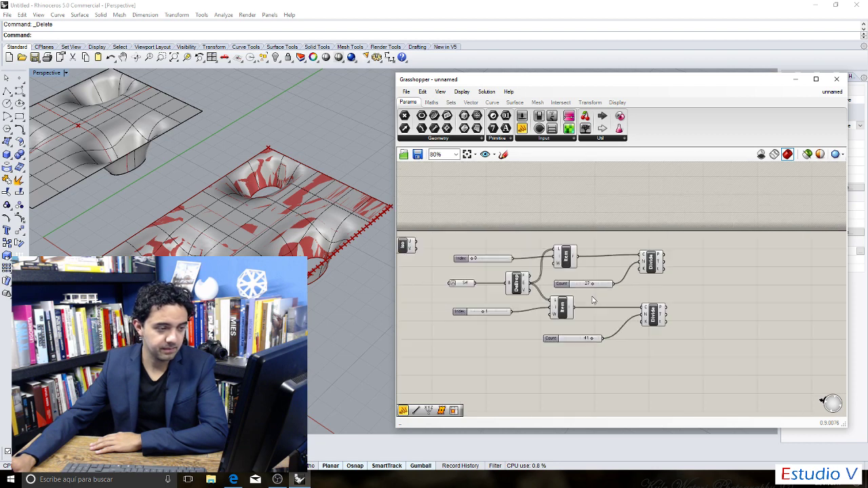
scroll(629, 290, "up", 2)
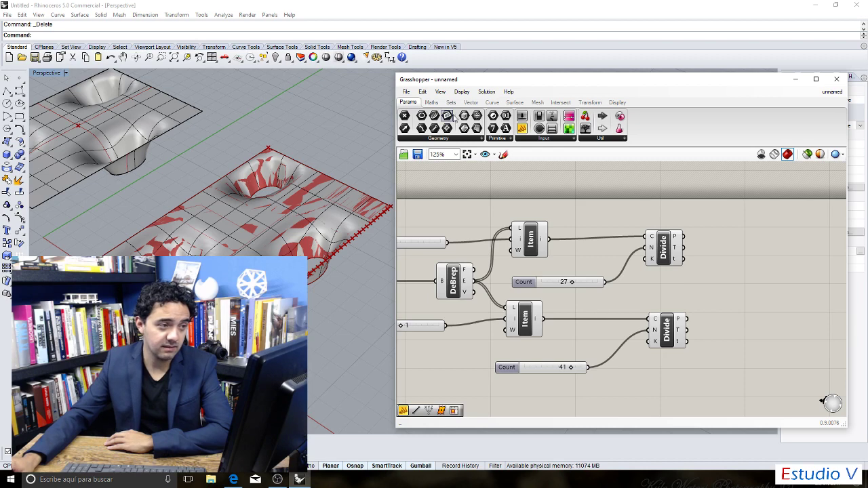
left_click(492, 101)
left_click(495, 138)
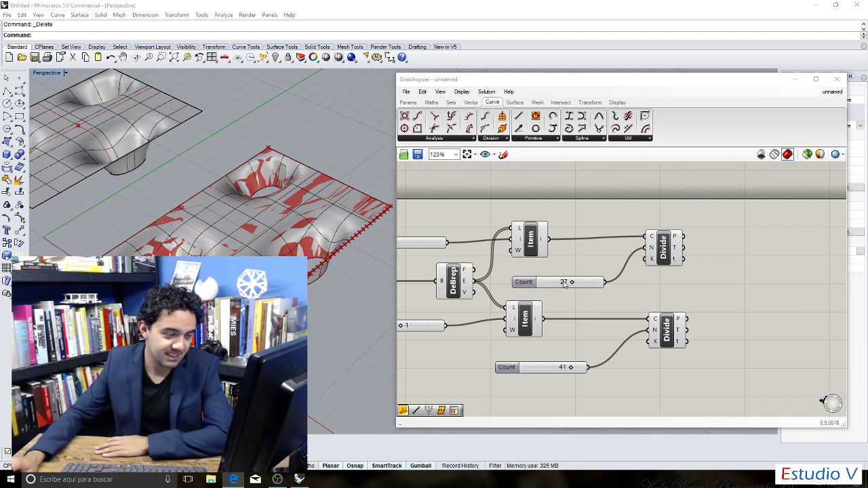
Align the two count sliders vertically beneath their Item components.
scroll(564, 282, "up", 4)
left_click(497, 280)
scroll(488, 278, "down", 4)
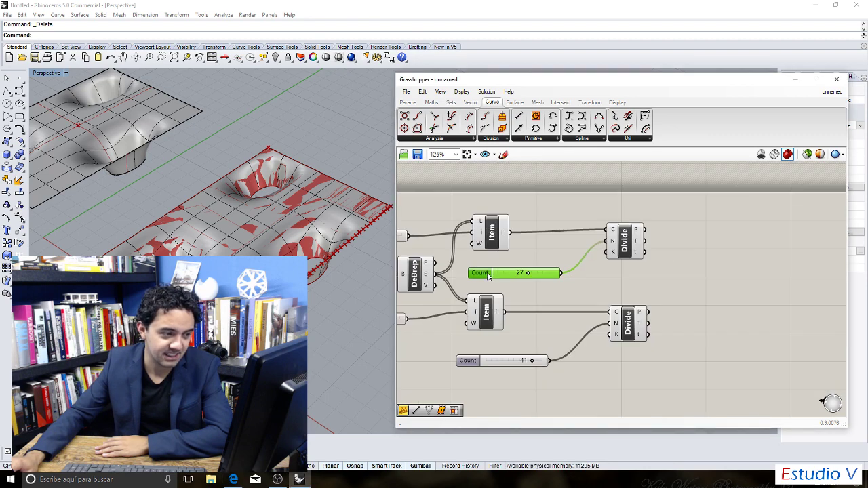
scroll(488, 341, "up", 2)
left_click(465, 372)
left_click_drag(465, 372, 479, 357)
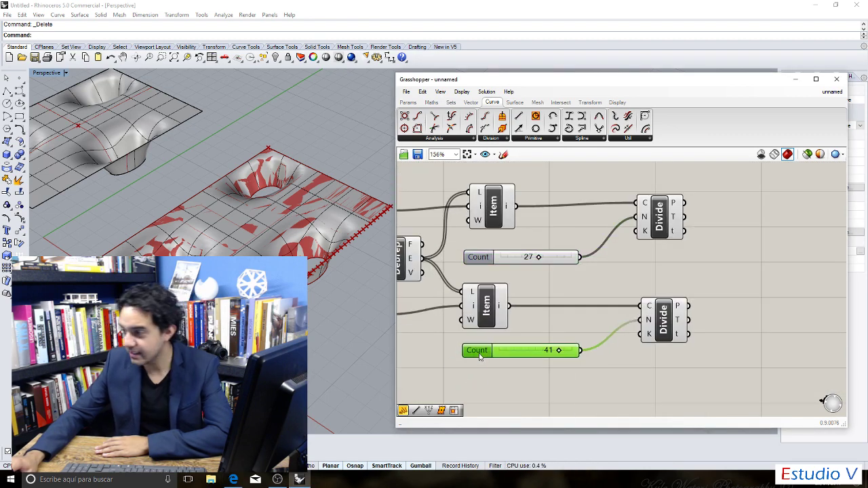
scroll(479, 357, "up", 1)
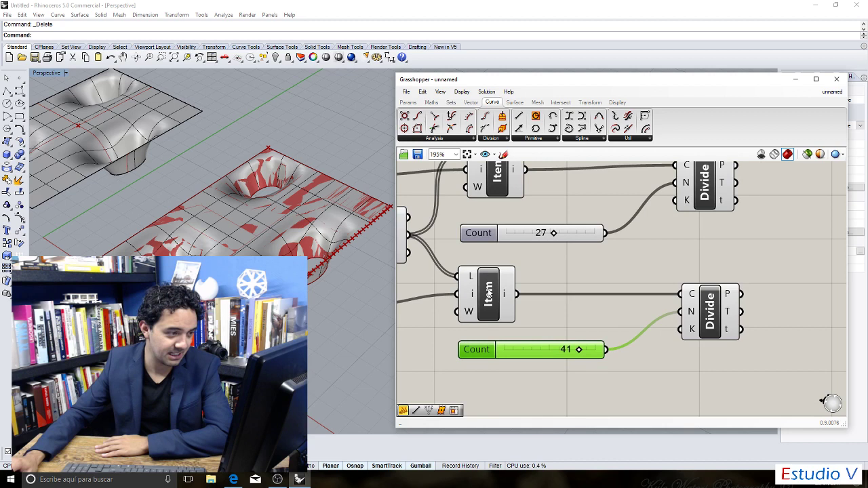
Place an extra number slider beneath the upper count slider and delete it again.
left_click(487, 235)
left_click(409, 101)
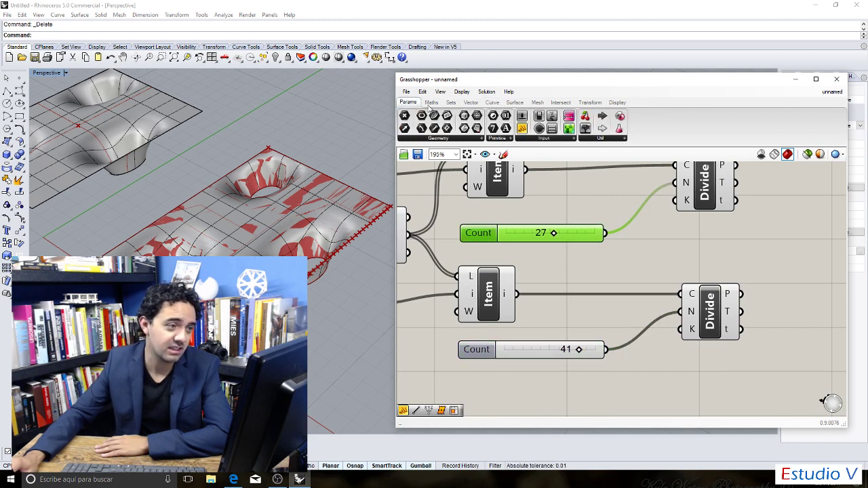
left_click_drag(522, 116, 485, 258)
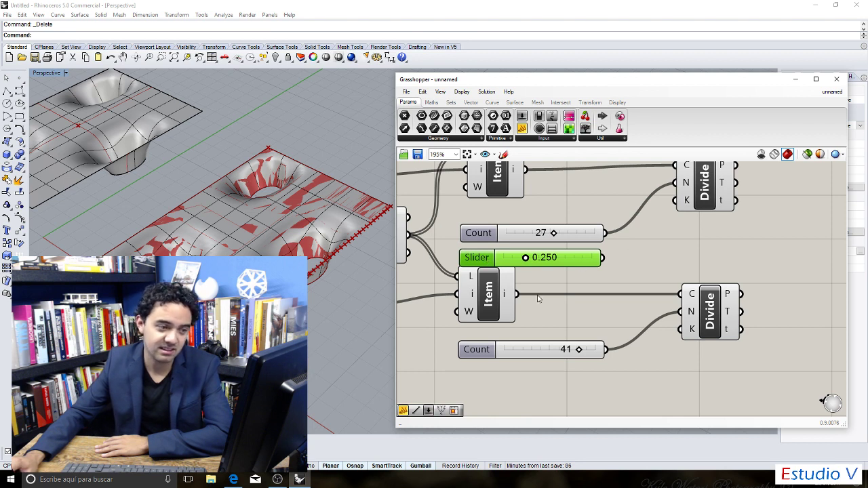
key("Delete")
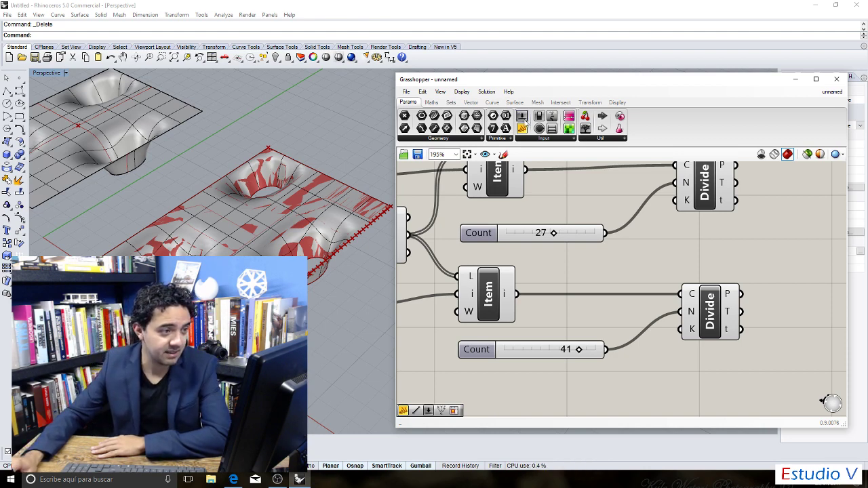
left_click(541, 142)
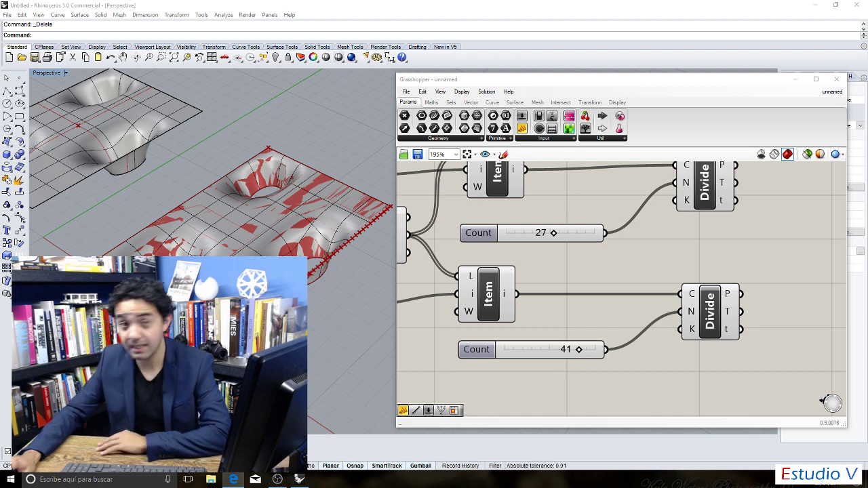
Review how the earlier part of the definition connects Evaluate Surface, Surface Closest Point and the Iso component.
scroll(730, 291, "down", 3)
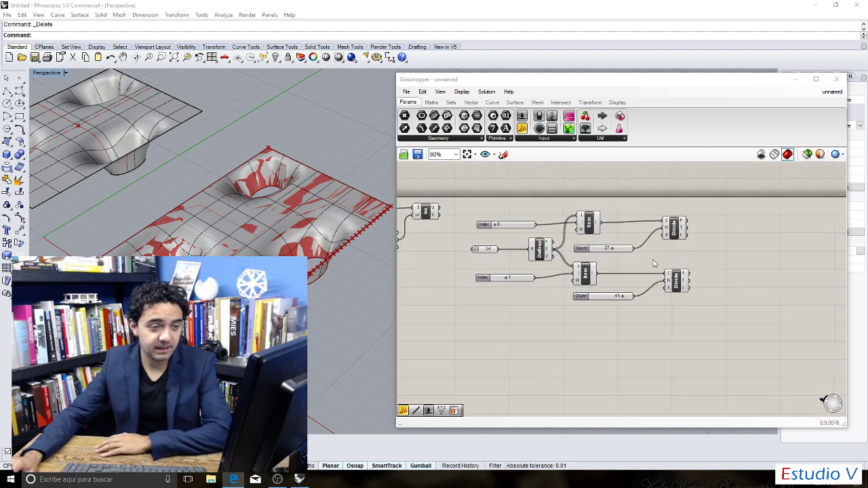
scroll(654, 257, "up", 2)
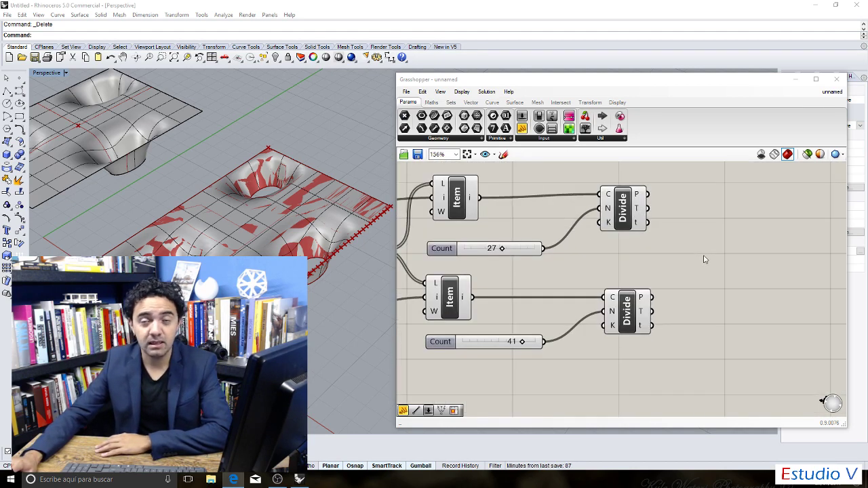
scroll(703, 259, "down", 1)
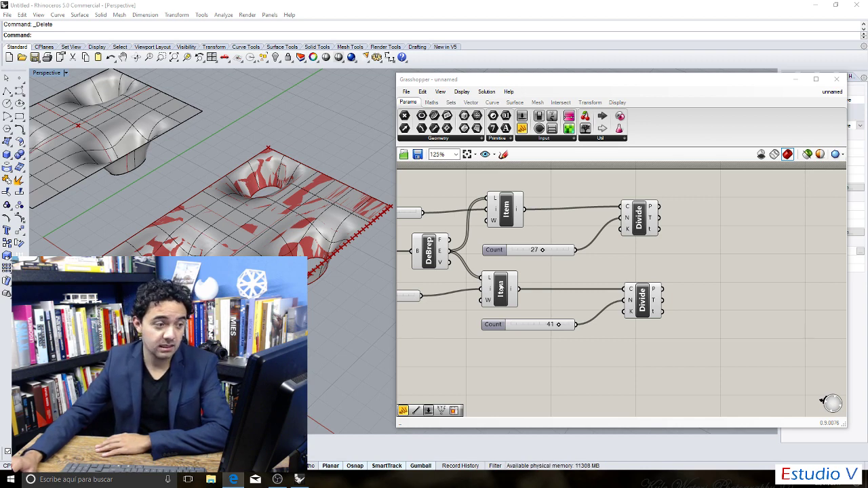
scroll(500, 288, "down", 2)
scroll(552, 255, "up", 3)
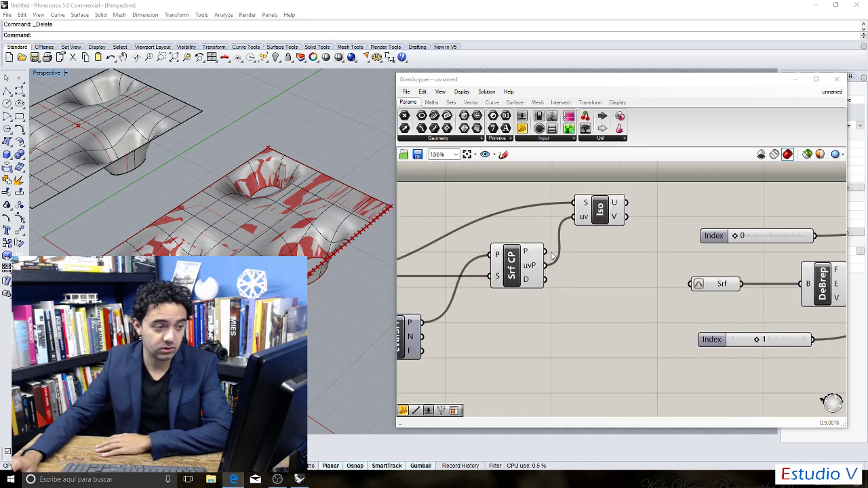
scroll(522, 276, "down", 2)
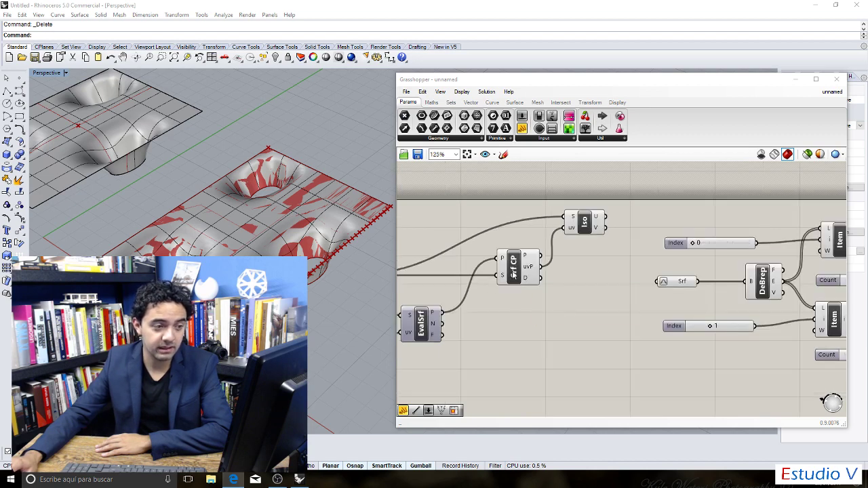
scroll(505, 282, "down", 3)
scroll(504, 283, "up", 4)
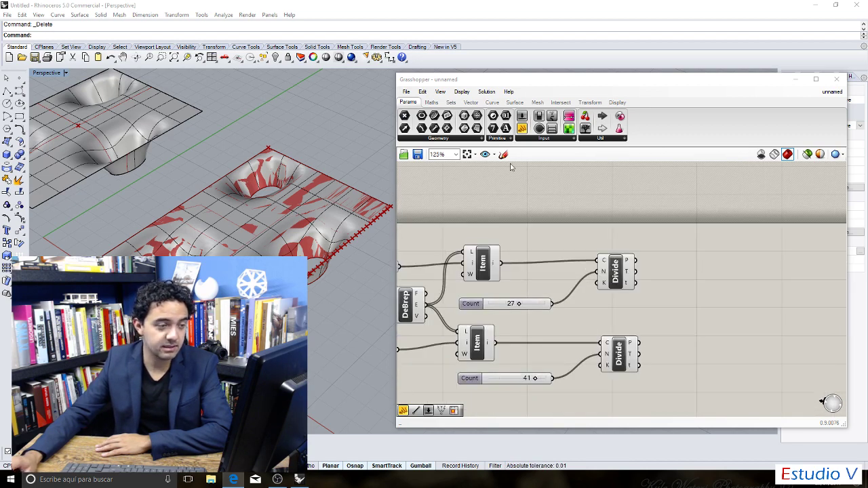
Add two Surface Closest Point components, one beside each Divide component.
left_click(514, 102)
left_click(424, 138)
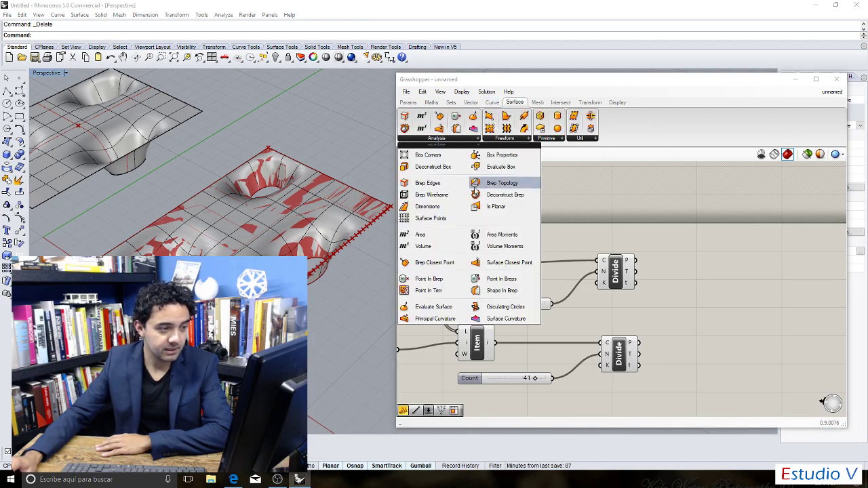
left_click(522, 263)
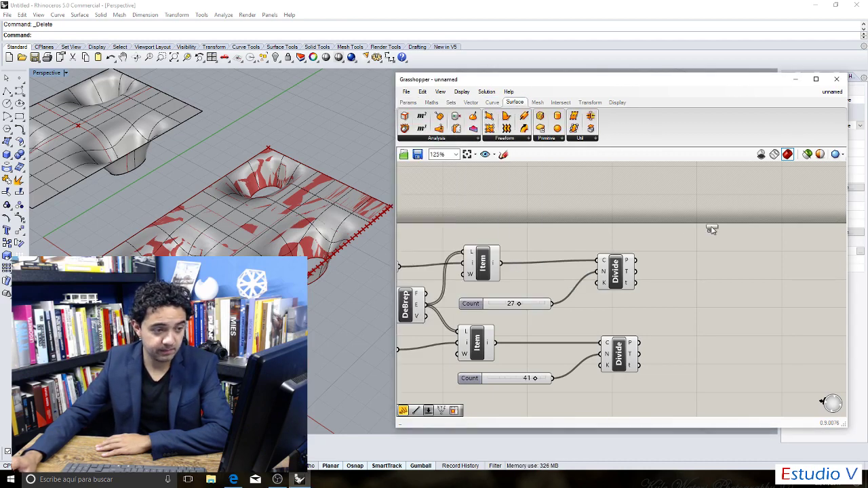
left_click(710, 227)
left_click(453, 142)
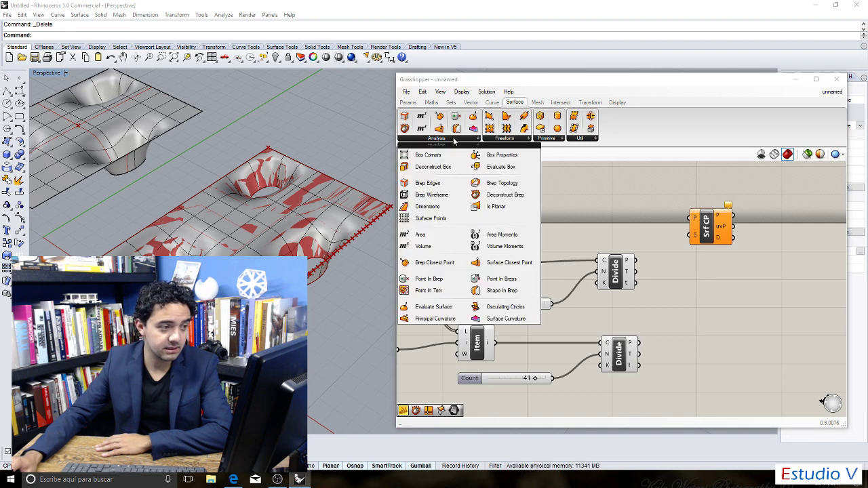
left_click(509, 262)
left_click(733, 359)
scroll(657, 274, "down", 2)
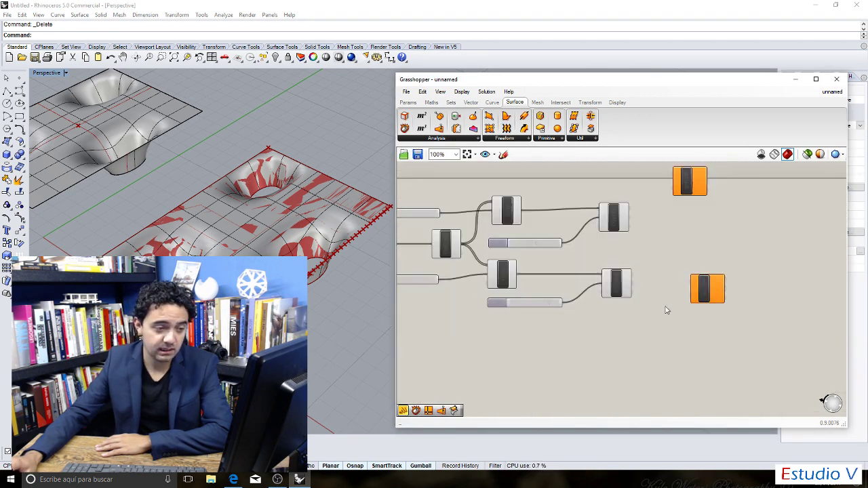
Move the lower Surface Closest Point beside the lower Divide and connect the divide points to its P input.
left_click_drag(701, 292, 682, 278)
scroll(682, 278, "up", 3)
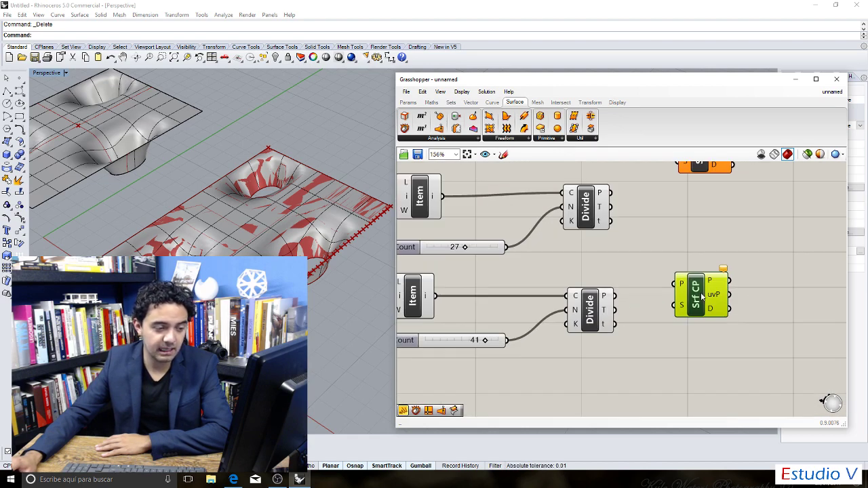
left_click_drag(702, 298, 703, 309)
left_click(626, 293)
left_click_drag(613, 296, 676, 292)
scroll(676, 292, "down", 1)
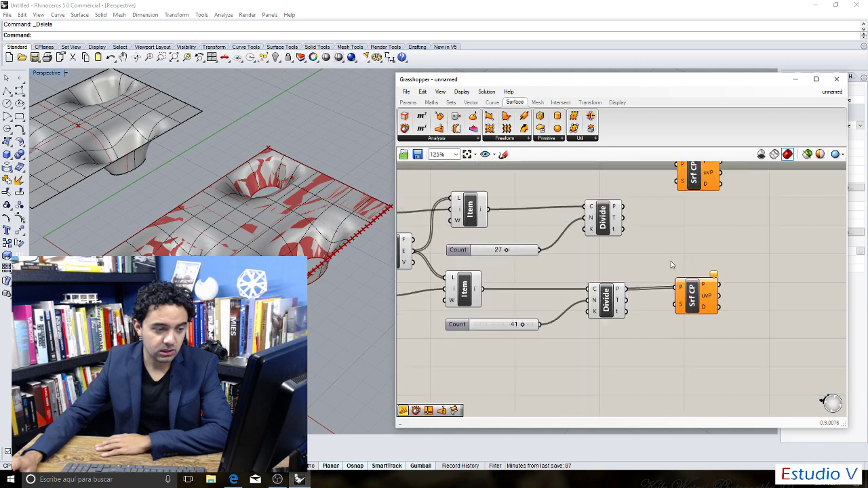
Reposition the upper Surface Closest Point and connect the upper Divide's points to its P input.
left_click_drag(692, 210, 695, 234)
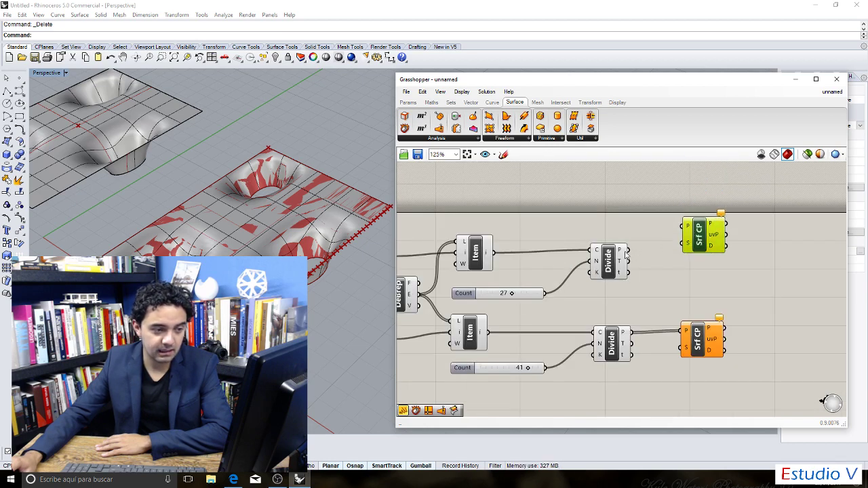
left_click_drag(628, 250, 700, 233)
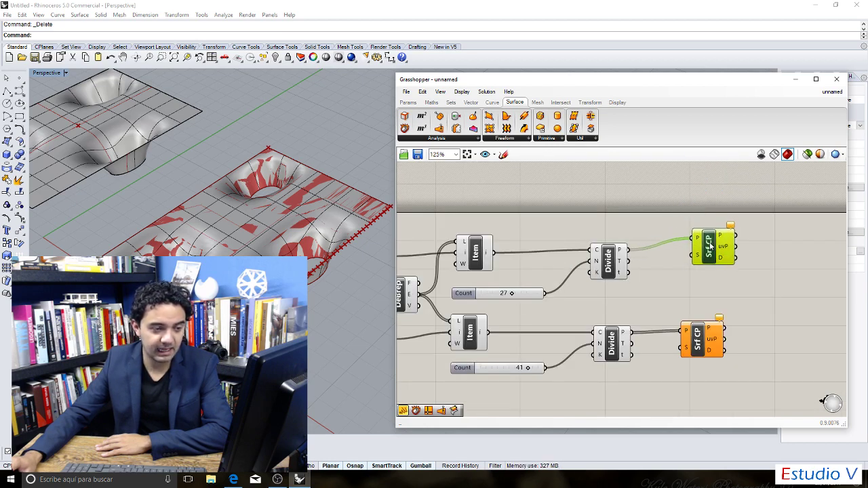
scroll(700, 234, "down", 3)
scroll(648, 245, "up", 2)
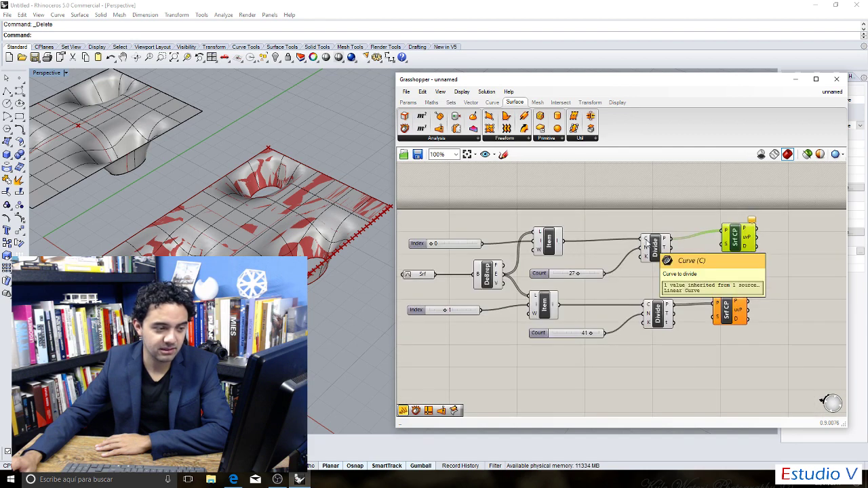
Connect the Srf parameter to both Surface Closest Point S inputs, and move the two Divide components closer together.
left_click_drag(717, 247, 723, 215)
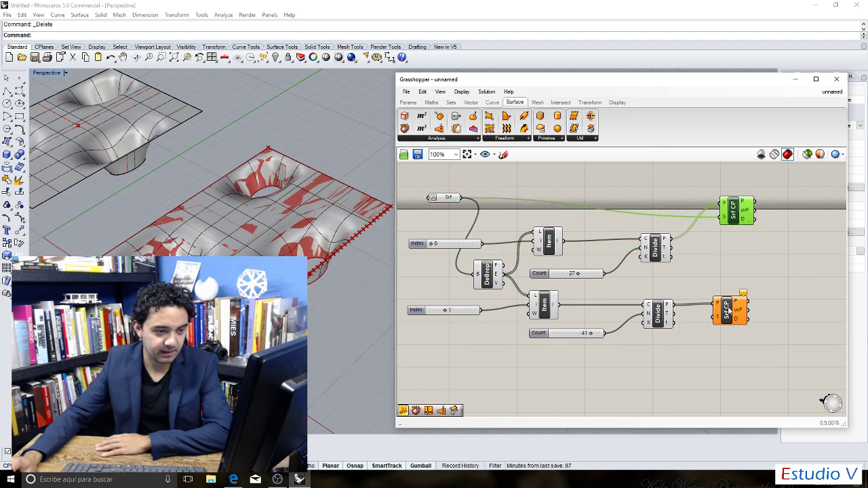
left_click_drag(733, 314, 461, 198)
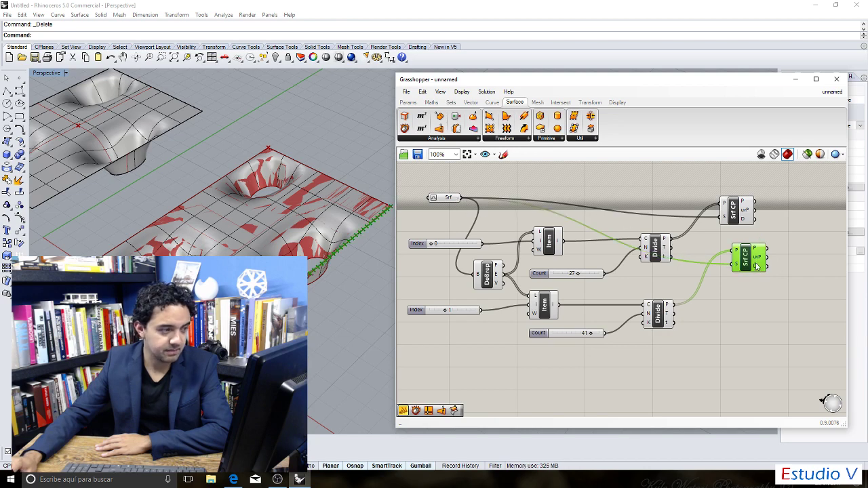
left_click_drag(756, 266, 754, 259)
left_click_drag(654, 252, 651, 275)
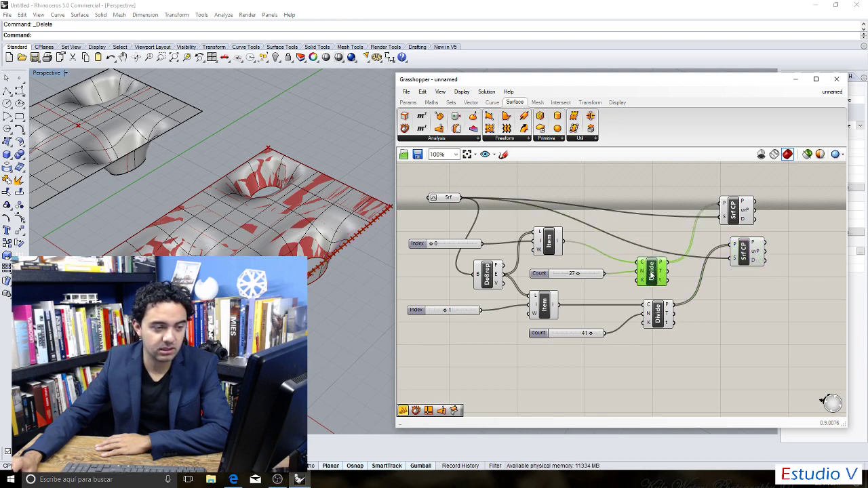
Examine how the points of both Divide components run into the Surface Closest Point components.
scroll(651, 274, "up", 2)
right_click_drag(786, 240, 815, 252)
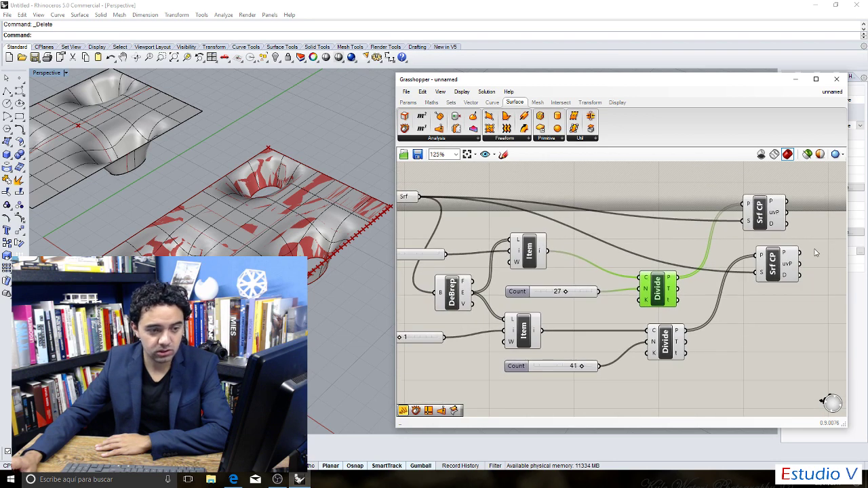
scroll(674, 293, "down", 1)
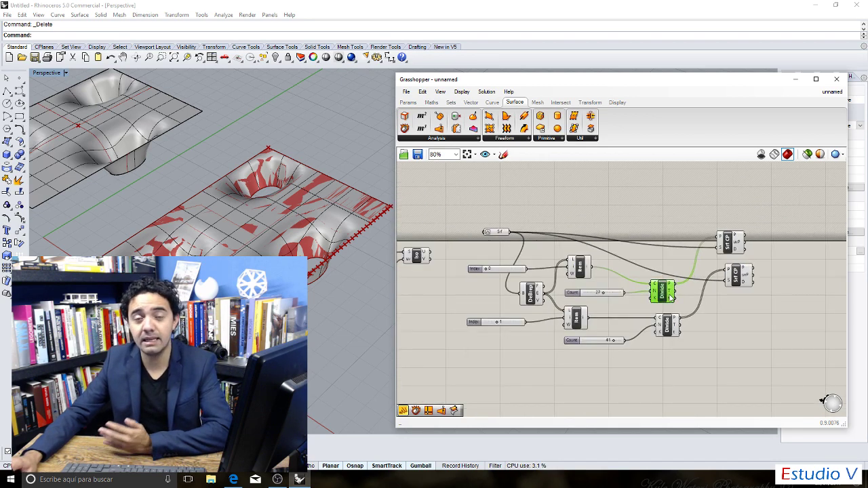
scroll(644, 285, "up", 2)
scroll(610, 278, "down", 1)
scroll(608, 276, "up", 1)
scroll(608, 276, "up", 1)
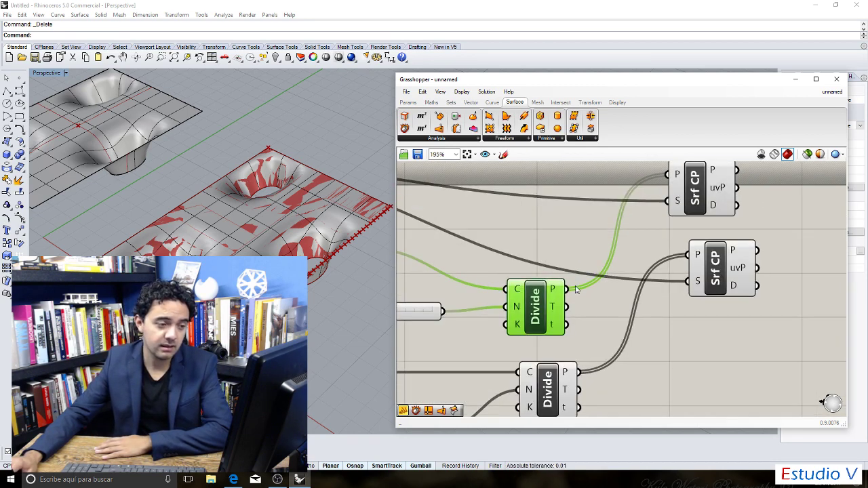
scroll(594, 299, "down", 2)
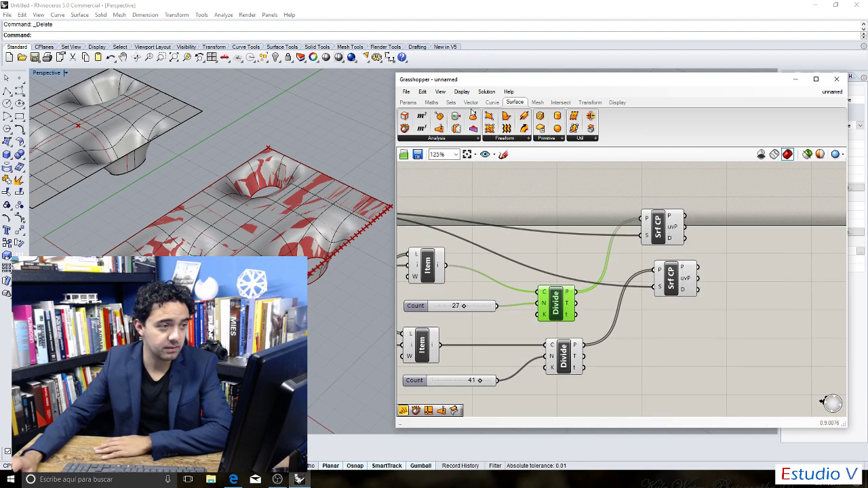
Read the upper Surface Closest Point's P and uvP outputs in a temporary panel, then delete the panel.
left_click(408, 102)
left_click_drag(522, 129, 771, 205)
left_click_drag(685, 217, 726, 205)
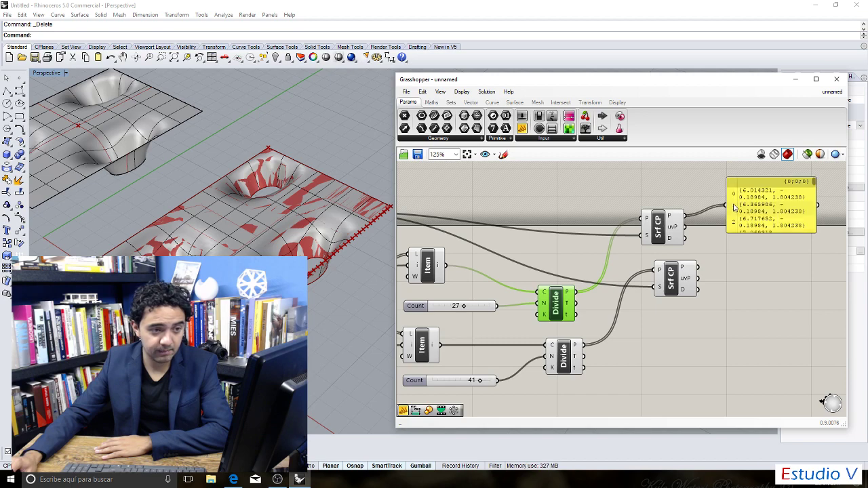
left_click_drag(812, 217, 846, 218)
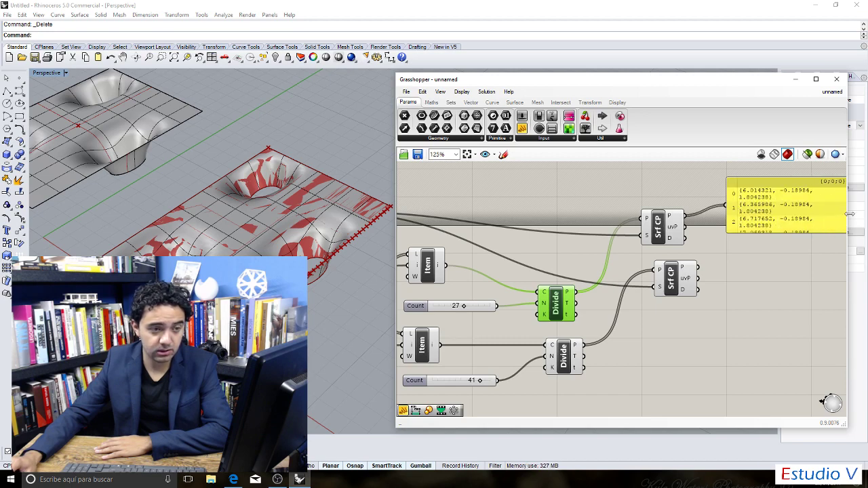
left_click_drag(684, 227, 727, 205)
left_click(777, 216)
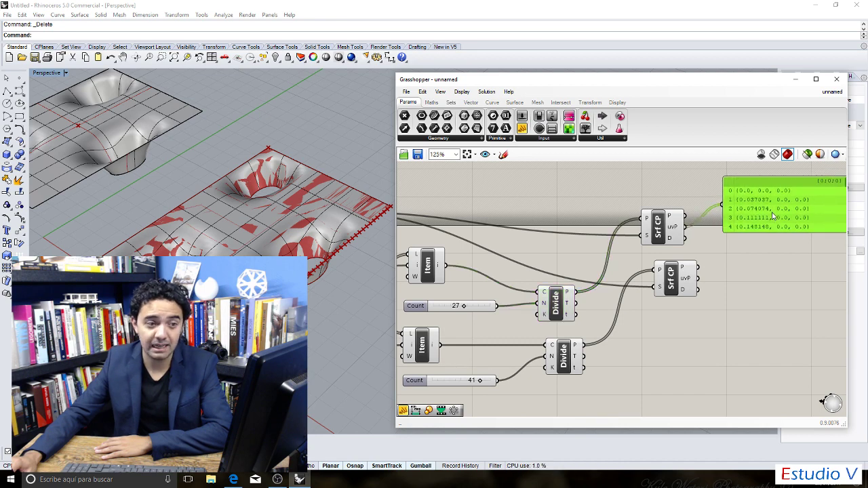
key("Delete")
Delete both Surface Closest Point components connected to the Divide components.
left_click(657, 226)
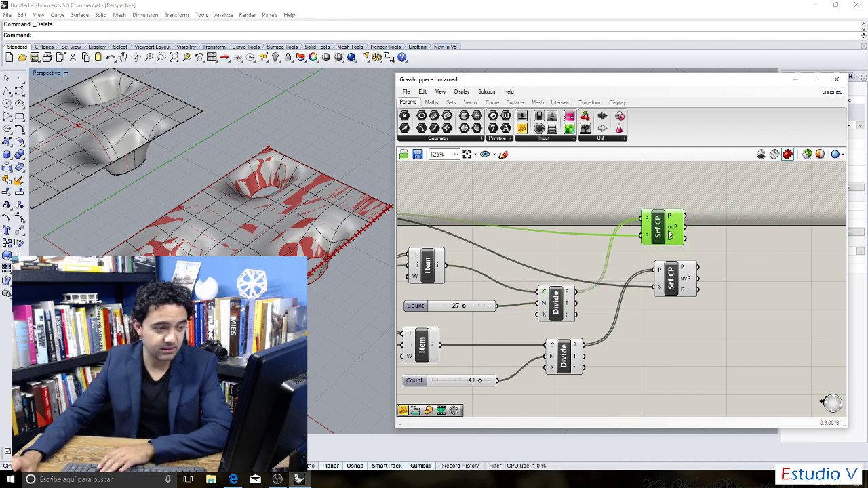
key("Delete")
left_click(670, 276)
key("Delete")
scroll(677, 254, "down", 5)
scroll(572, 262, "up", 5)
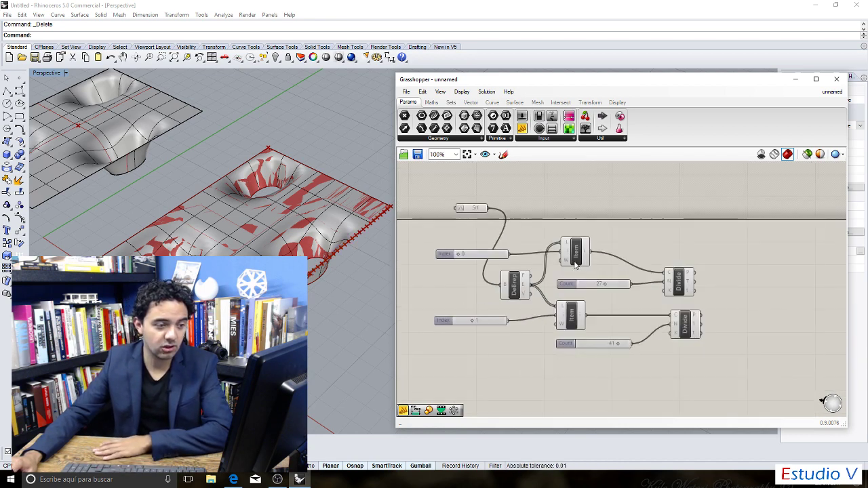
Place two new Surface Closest Point components, one above the other, beyond the Divide components.
left_click(493, 103)
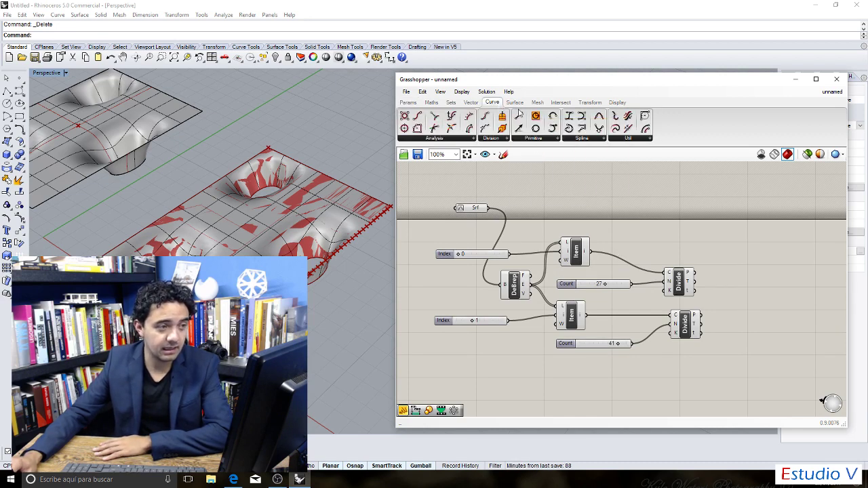
left_click(515, 103)
left_click(439, 139)
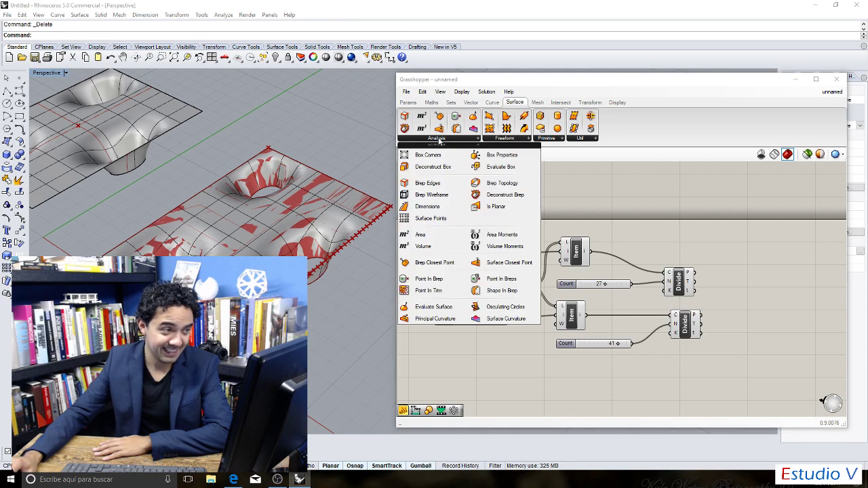
left_click(527, 262)
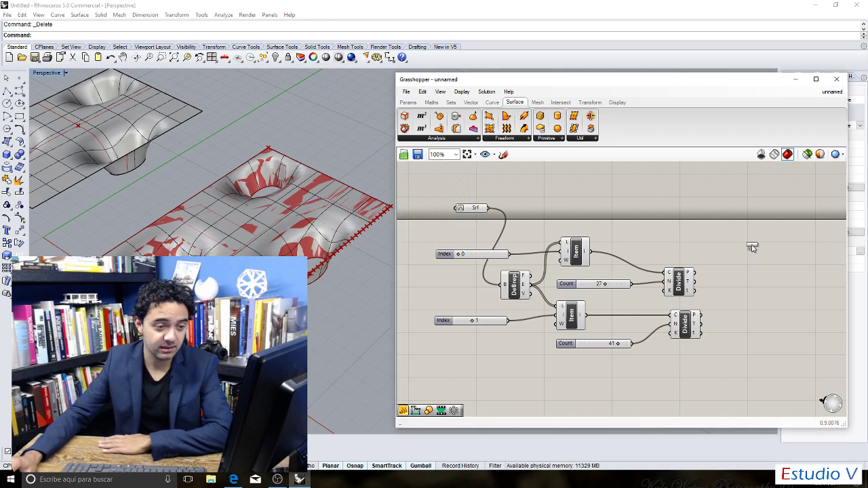
left_click(754, 238)
left_click(467, 141)
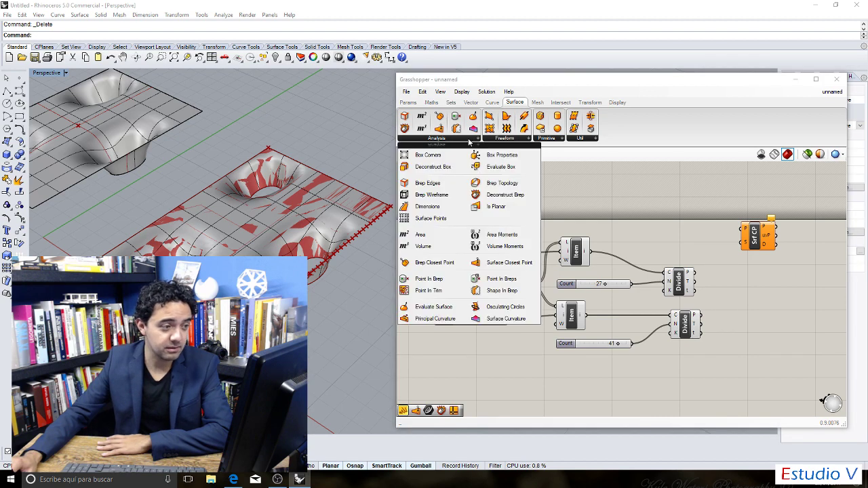
left_click(507, 262)
left_click(765, 307)
Connect each Divide component's points output to the P input of its own Surface Closest Point.
scroll(746, 288, "up", 1)
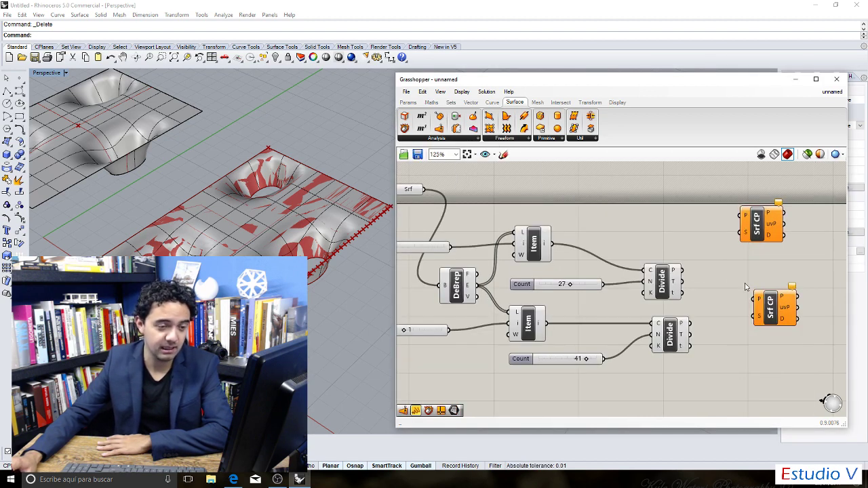
scroll(746, 288, "down", 1)
scroll(666, 220, "up", 2)
scroll(666, 224, "down", 1)
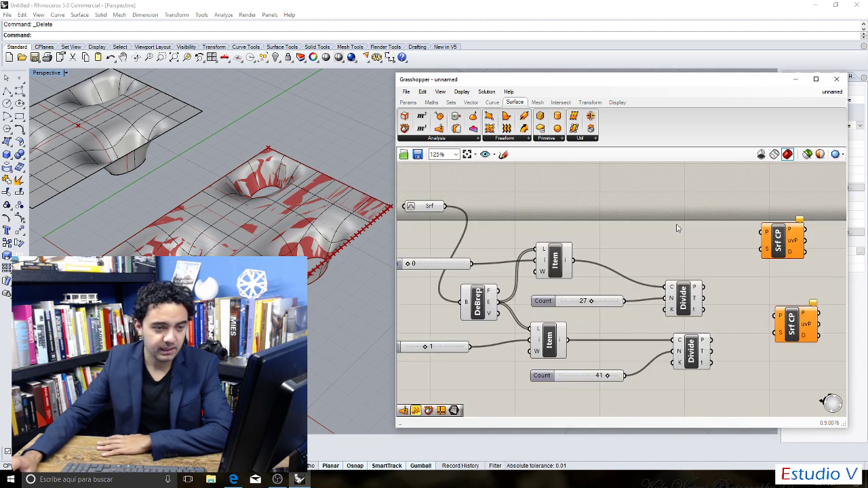
left_click_drag(703, 286, 761, 232)
left_click_drag(711, 341, 792, 320)
Connect the Srf parameter to the S input of both Surface Closest Point components.
left_click_drag(446, 206, 759, 250)
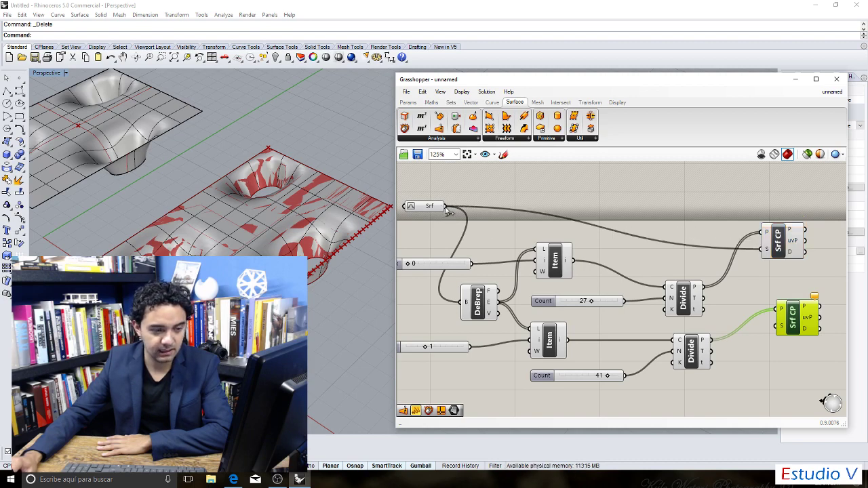
left_click_drag(446, 206, 776, 322)
right_click_drag(780, 255, 709, 254)
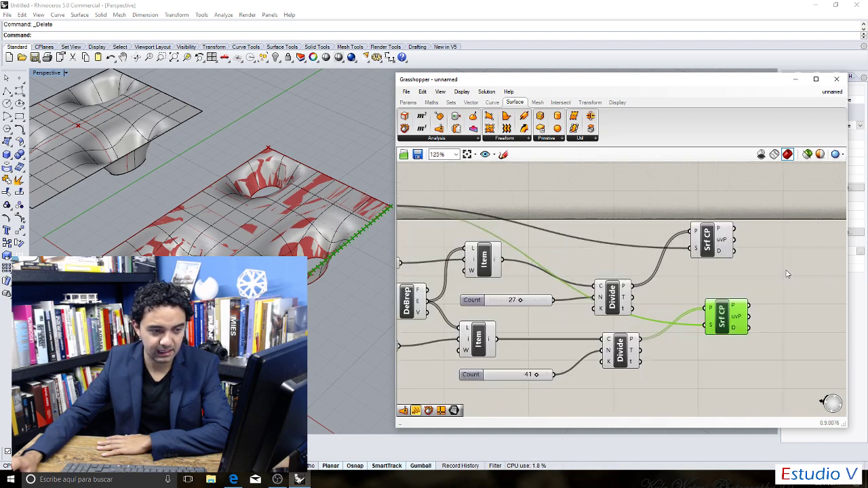
Stack the two Surface Closest Point components closely together above the level of the Divide components.
left_click(711, 252)
left_click_drag(712, 252, 715, 215)
left_click_drag(722, 322, 717, 258)
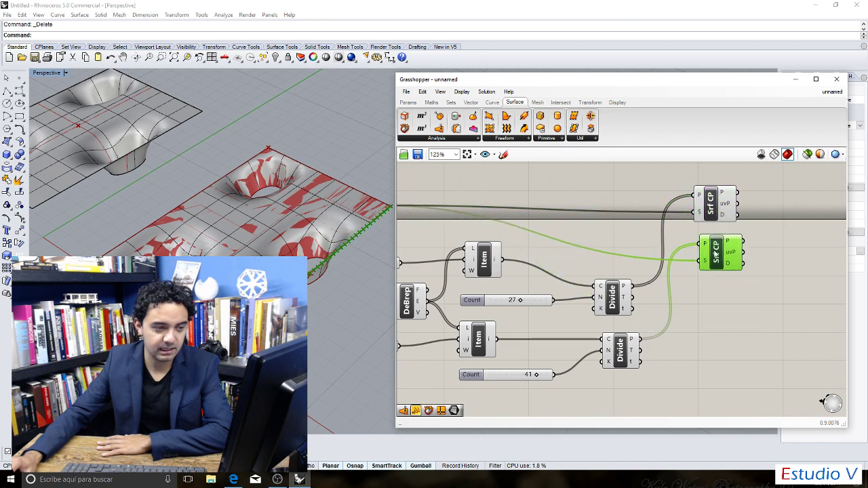
scroll(693, 254, "down", 3)
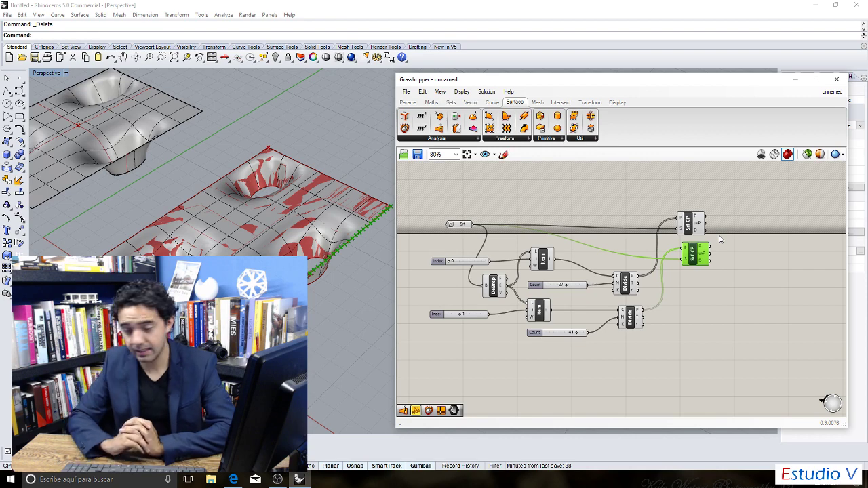
scroll(687, 263, "up", 1)
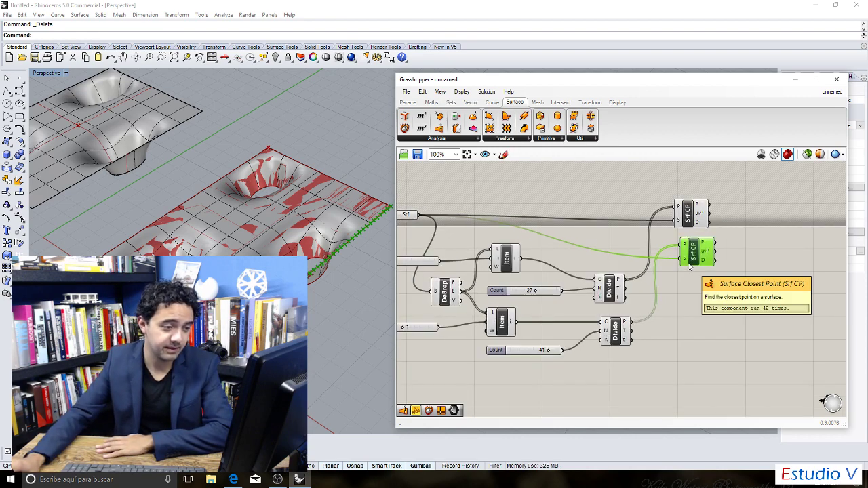
right_click_drag(659, 241, 654, 241)
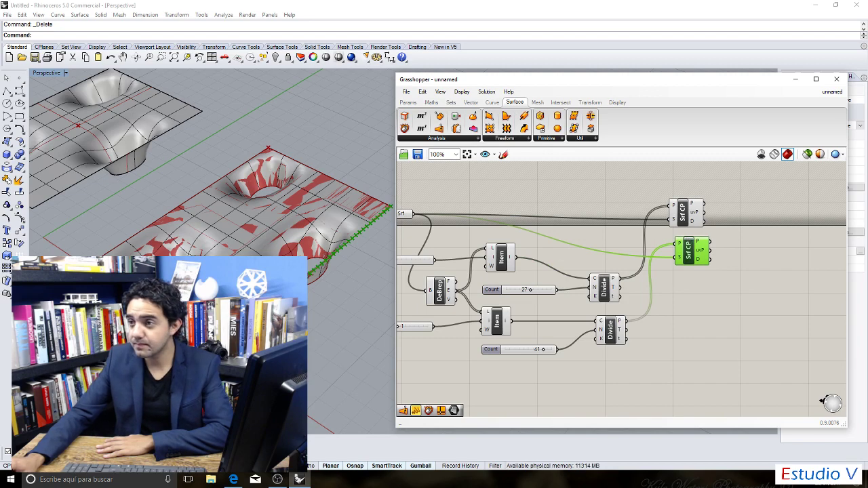
left_click(233, 479)
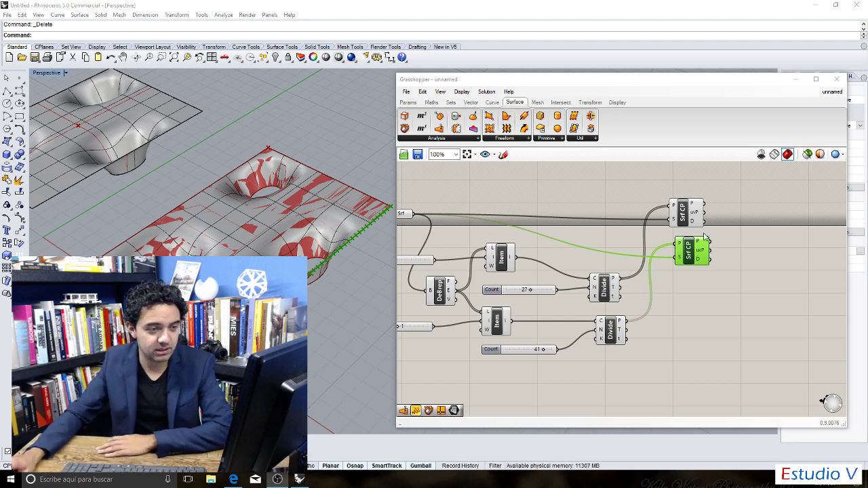
scroll(705, 238, "up", 3)
scroll(644, 258, "down", 2)
scroll(617, 261, "up", 1)
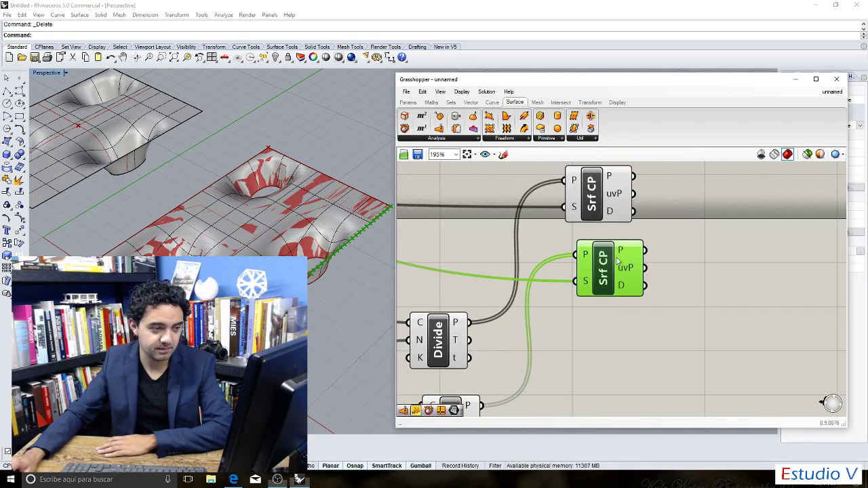
Deselect the lower Surface Closest Point and open the list of spline curve components.
left_click(588, 229)
scroll(649, 208, "down", 1)
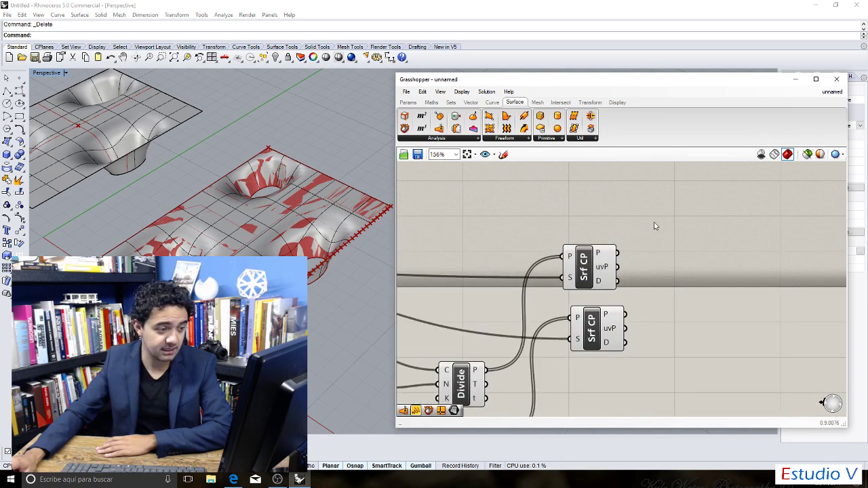
scroll(630, 234, "down", 2)
scroll(611, 240, "up", 1)
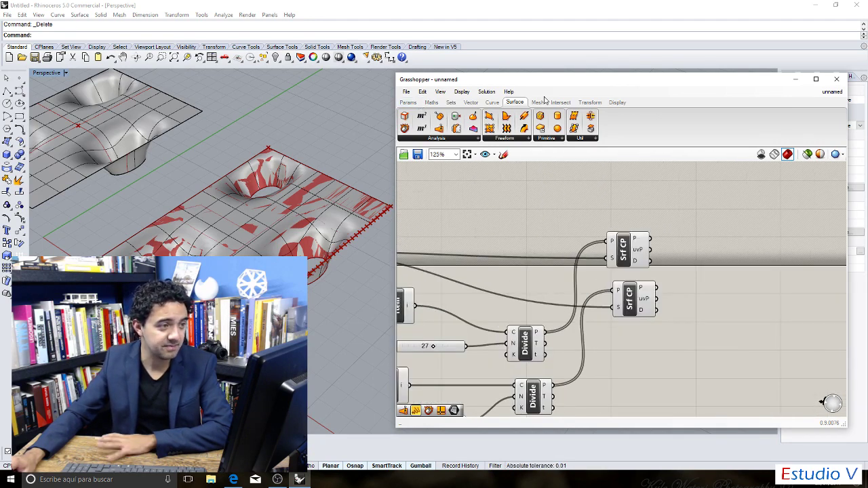
left_click(493, 103)
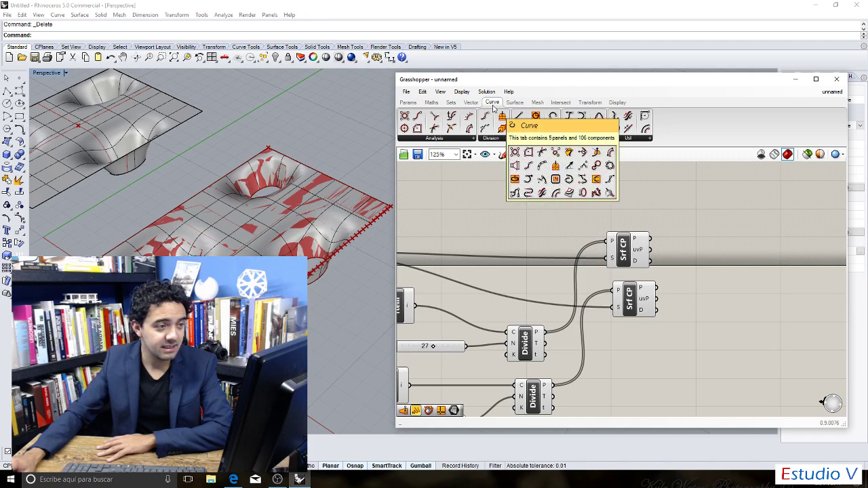
left_click(582, 138)
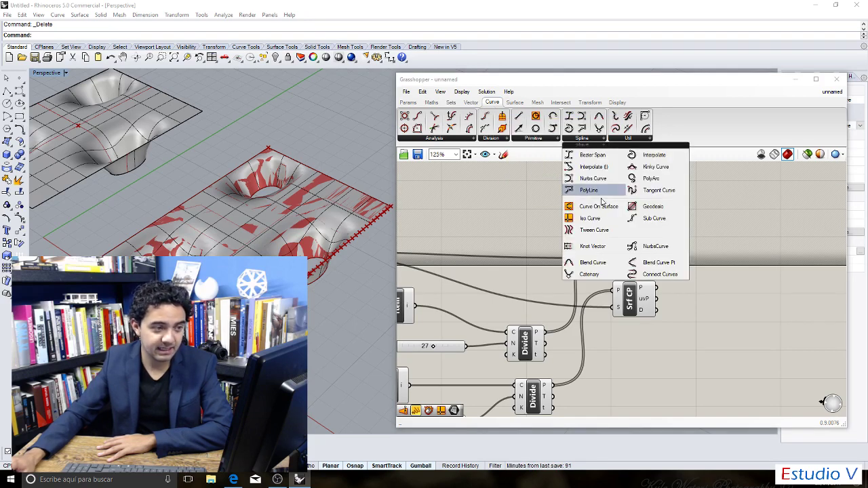
Add an Iso Curve component and feed it the surface parameter and the uvP output of the upper Surface Closest Point.
left_click(602, 217)
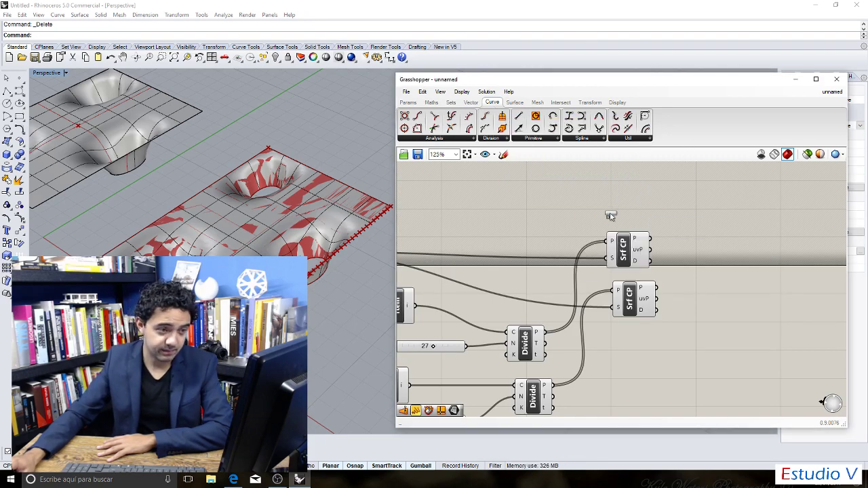
left_click(736, 207)
scroll(647, 214, "down", 1)
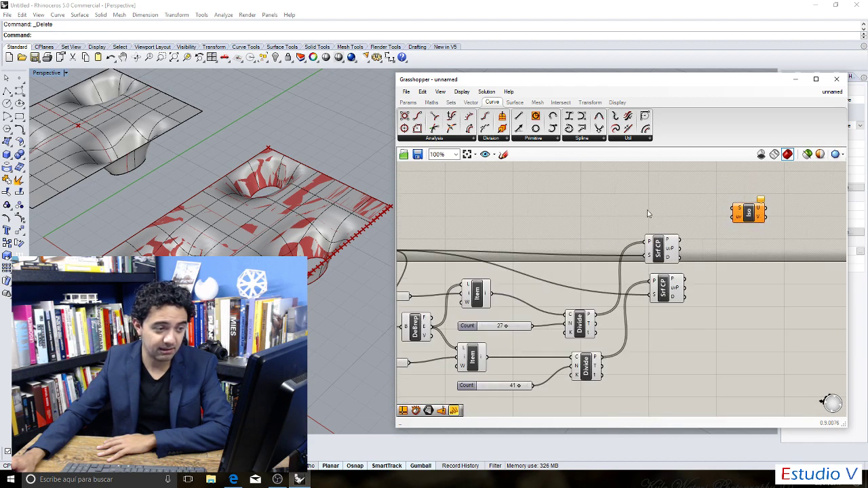
scroll(644, 214, "down", 1)
left_click_drag(446, 243, 722, 210)
scroll(724, 213, "up", 2)
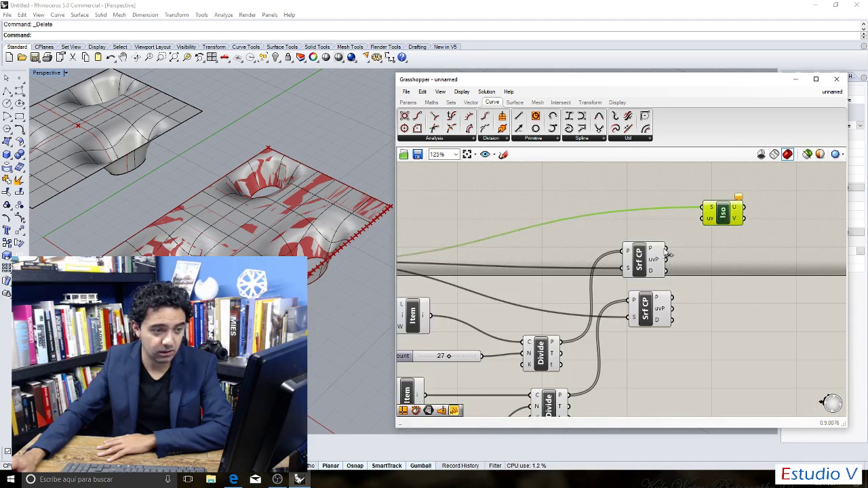
left_click_drag(666, 259, 704, 219)
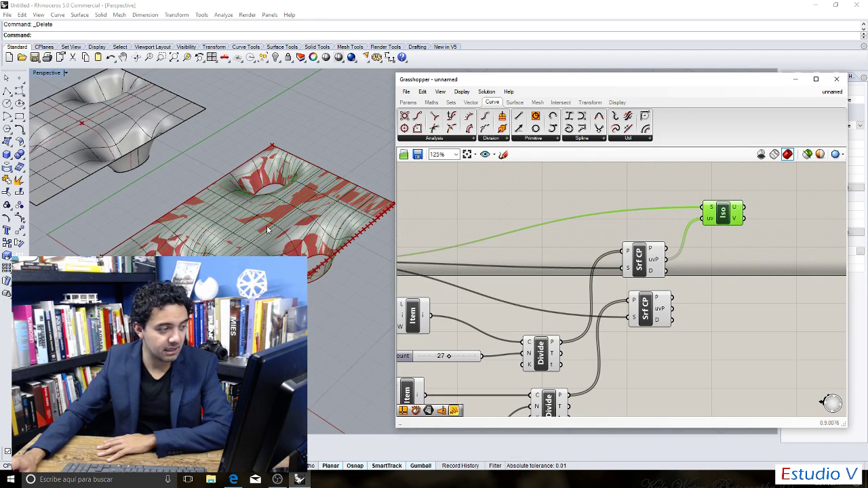
Turn off the preview of the surface parameter that feeds the DeBrep and Iso Curve components.
scroll(267, 230, "up", 3)
scroll(499, 195, "down", 6)
scroll(544, 205, "up", 4)
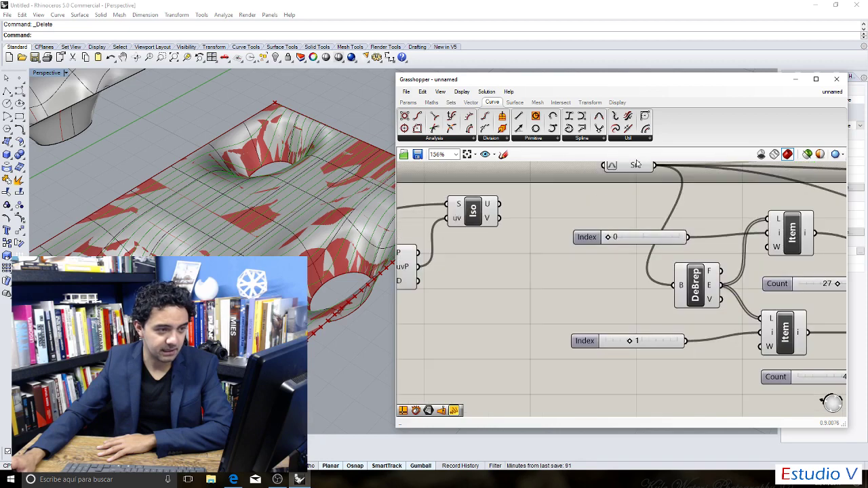
right_click(636, 166)
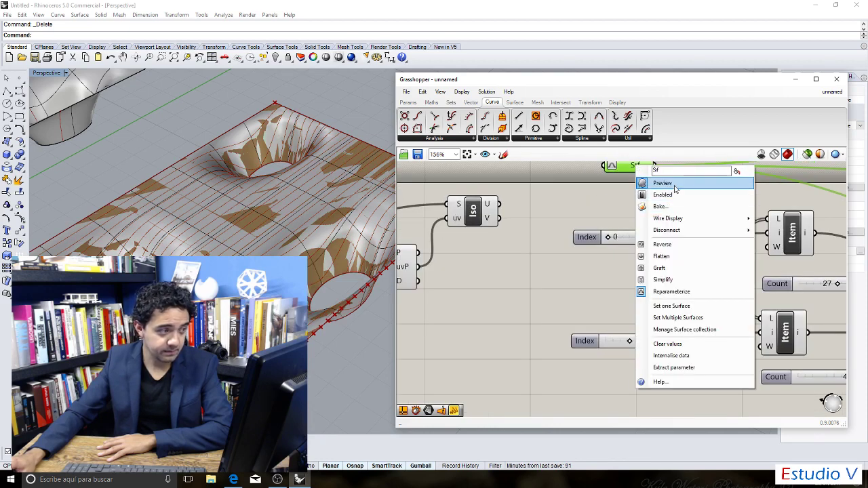
left_click(663, 183)
scroll(678, 224, "down", 5)
scroll(692, 226, "up", 2)
scroll(425, 239, "down", 1)
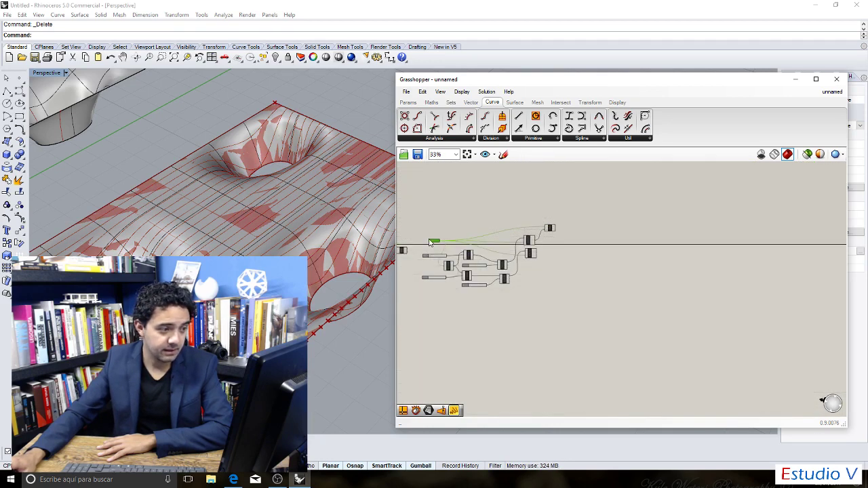
scroll(428, 242, "up", 3)
left_click(486, 224)
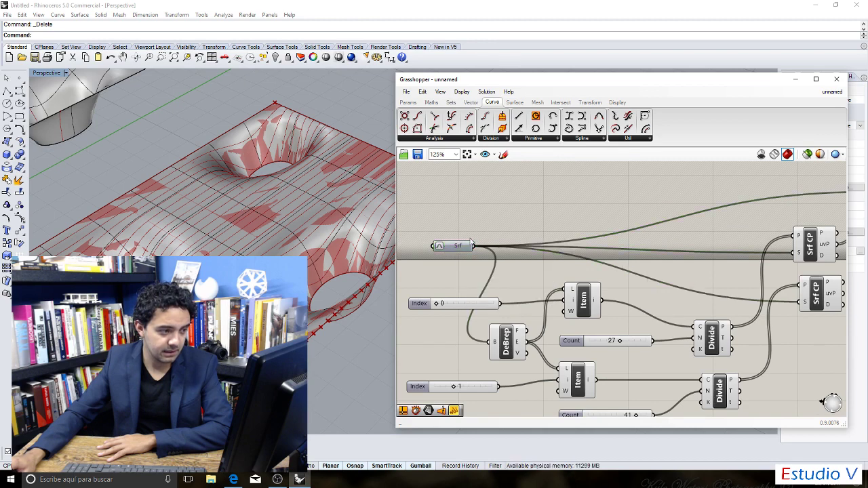
Toggle the surface parameter's preview on and off again to compare how the surface displays.
right_click(462, 247)
left_click(487, 263)
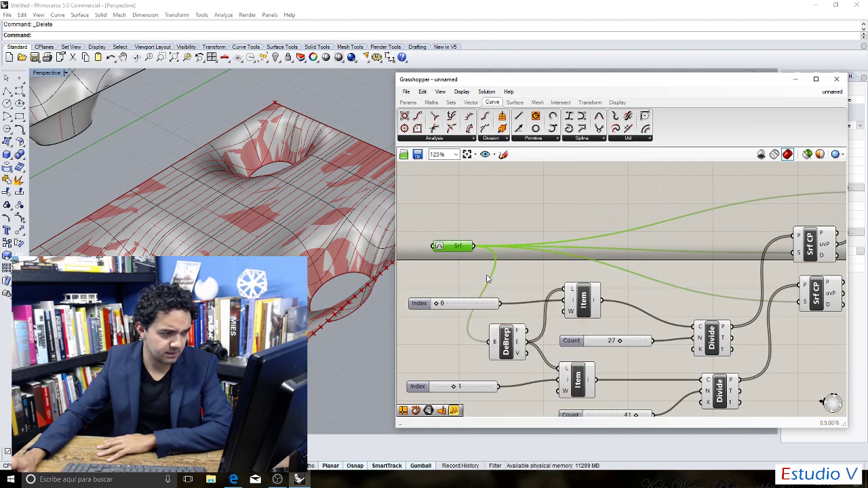
right_click(455, 249)
left_click(478, 263)
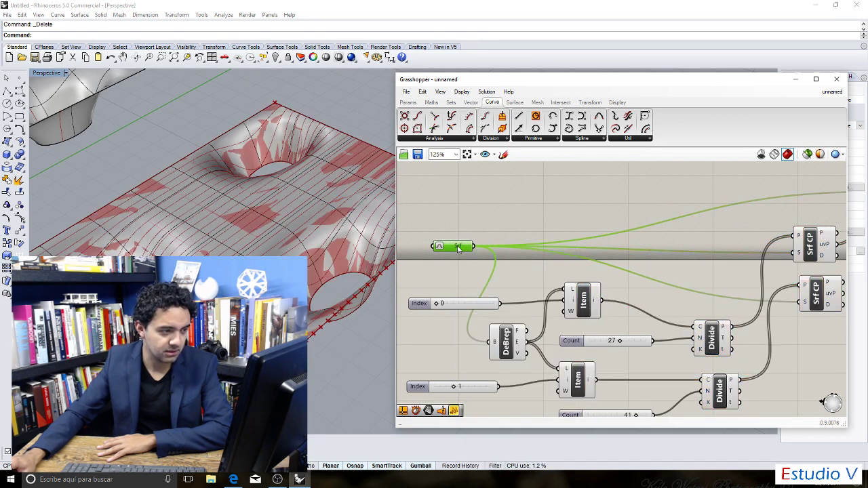
right_click(457, 246)
left_click(492, 265)
left_click(499, 201)
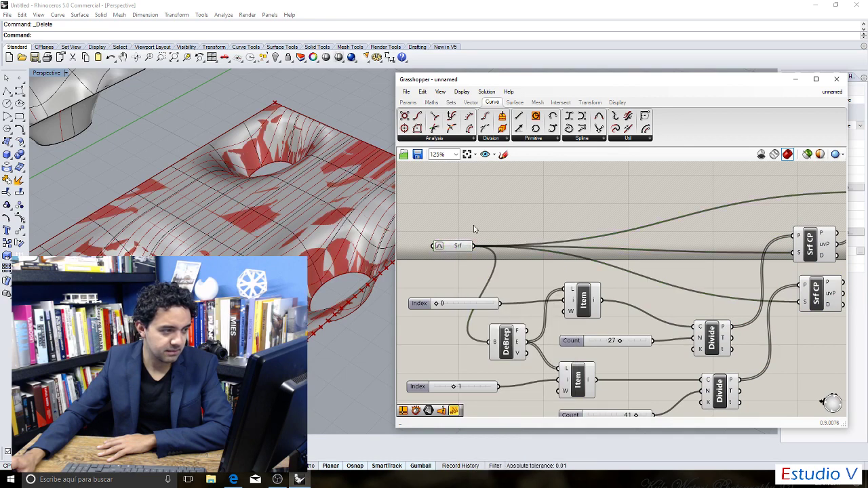
left_click(447, 248)
right_click(447, 248)
left_click(487, 263)
scroll(503, 228, "down", 5)
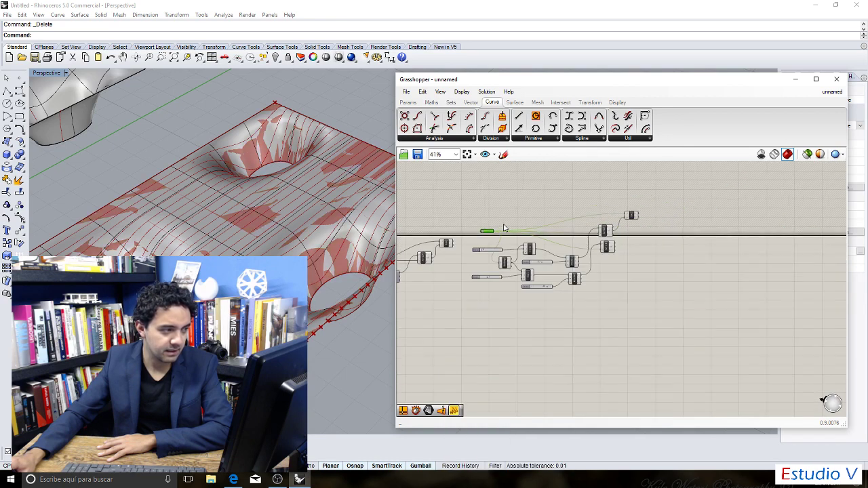
Examine the new isocurves on the second surface and the closest-point component that supplies their uv values.
scroll(615, 220, "up", 4)
left_click(653, 211)
scroll(654, 214, "up", 3)
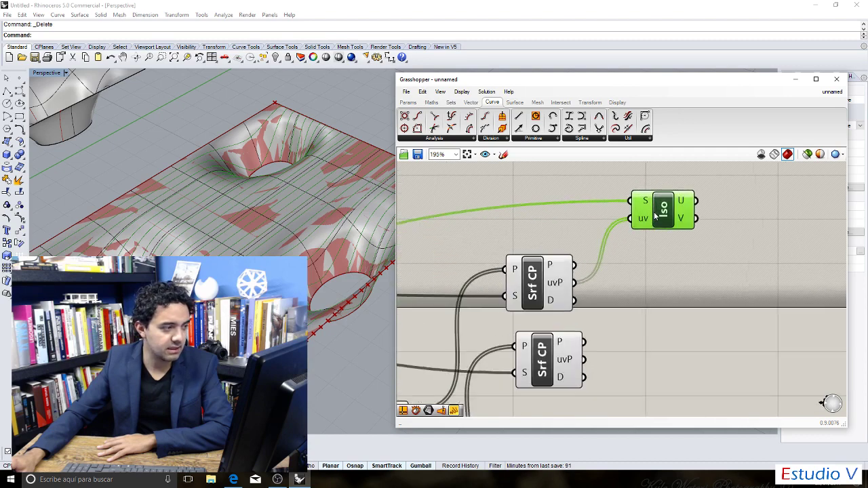
left_click(641, 264)
mouse_move(307, 231)
right_mouse_down()
mouse_move(285, 203)
mouse_move(299, 217)
right_mouse_up()
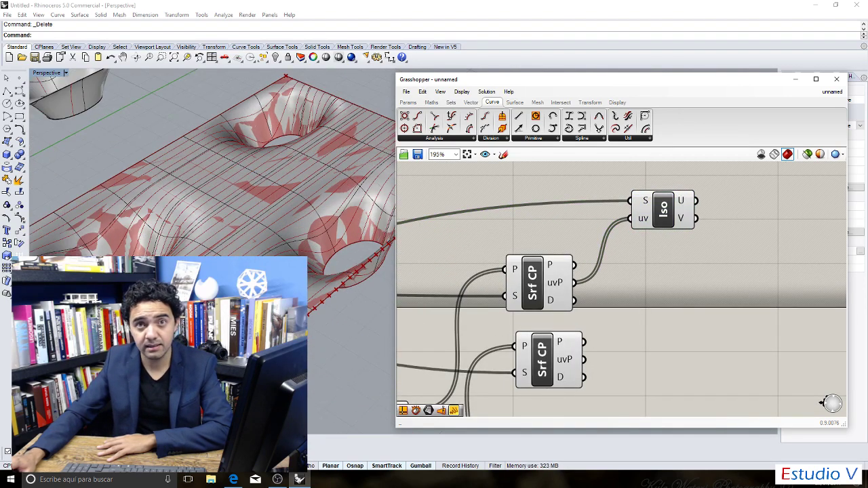
scroll(587, 224, "down", 4)
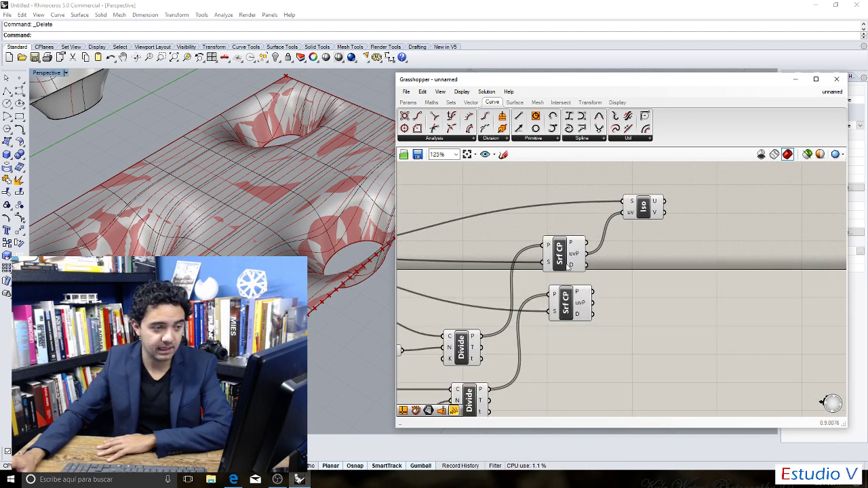
left_click(571, 254)
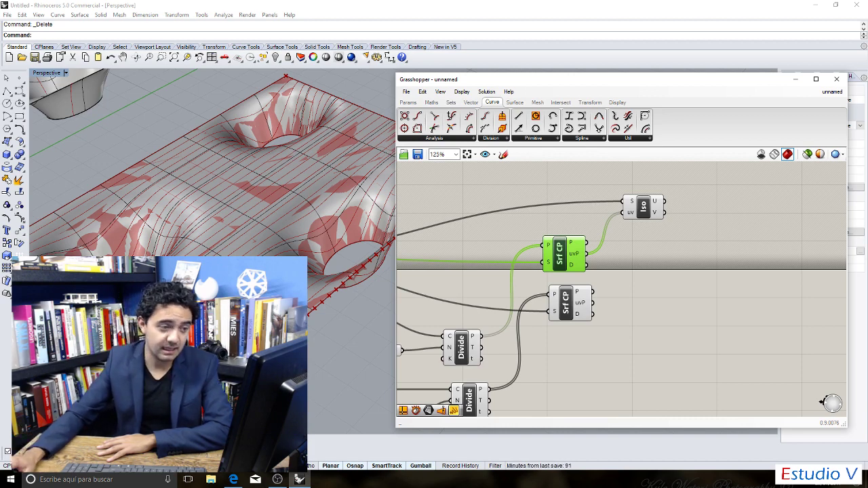
left_click(646, 210)
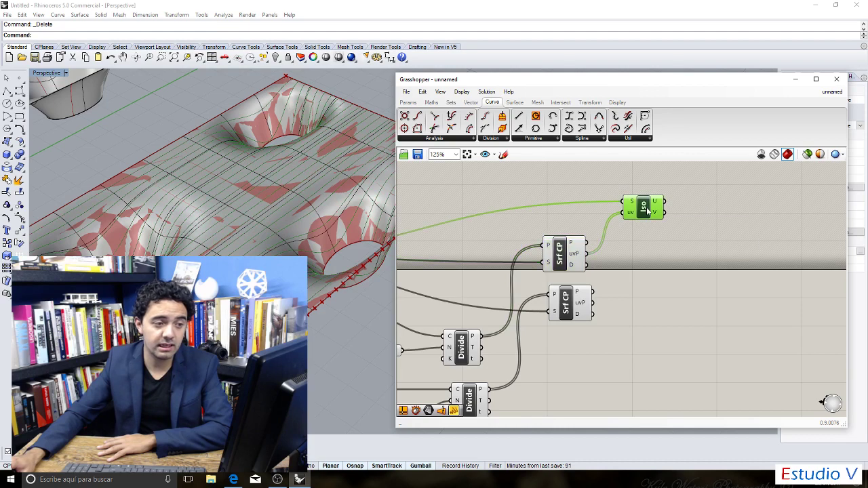
left_click(638, 180)
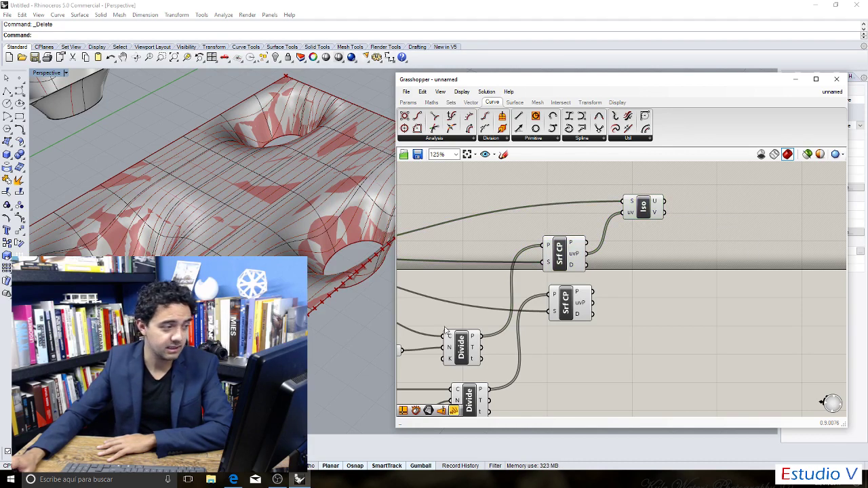
Examine the first surface's single-point isocurves and the earlier MD Slider definition that drives them.
left_click(355, 359)
scroll(355, 359, "down", 5)
scroll(196, 114, "up", 8)
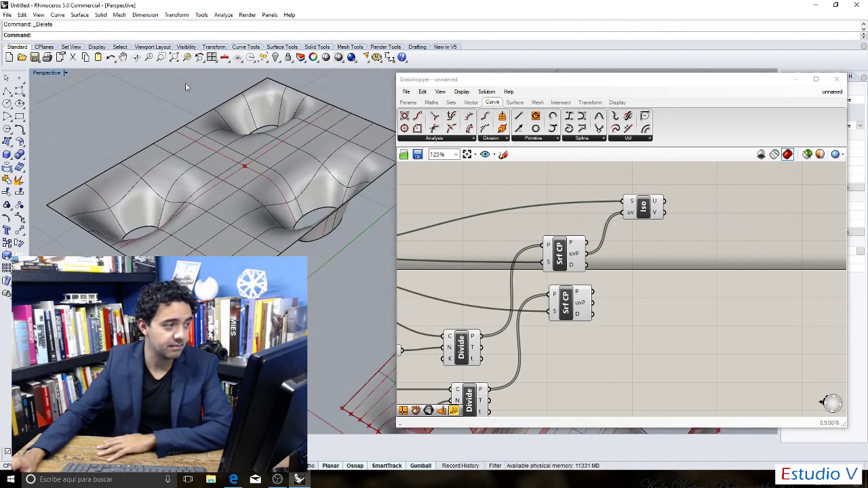
scroll(185, 83, "up", 4)
scroll(204, 163, "down", 4)
scroll(203, 163, "up", 4)
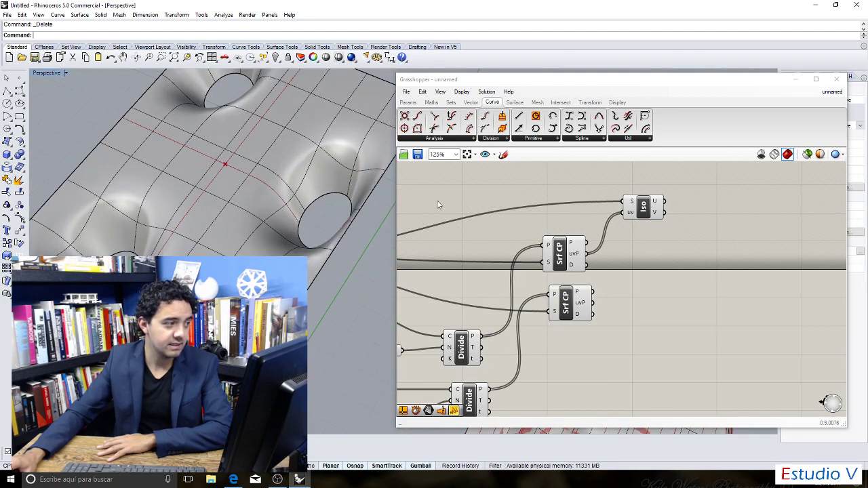
left_click(678, 254)
scroll(678, 254, "down", 5)
scroll(492, 242, "up", 3)
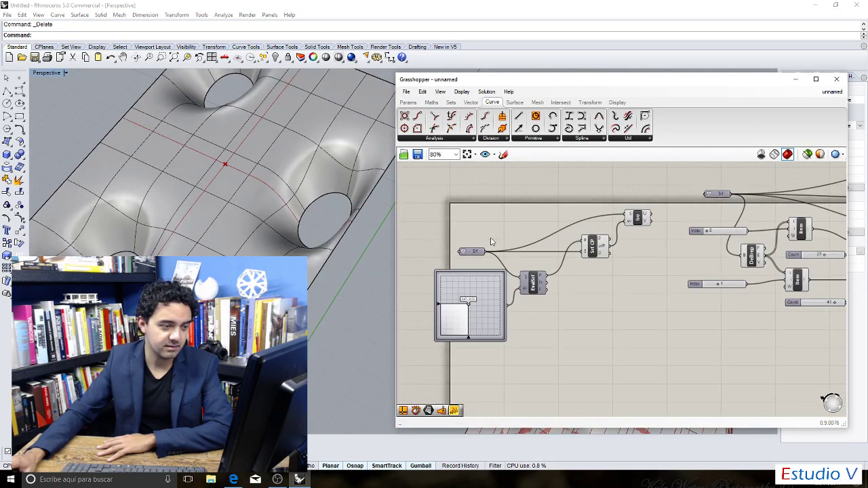
scroll(678, 239, "up", 2)
scroll(678, 238, "down", 1)
scroll(678, 239, "up", 1)
scroll(680, 239, "down", 1)
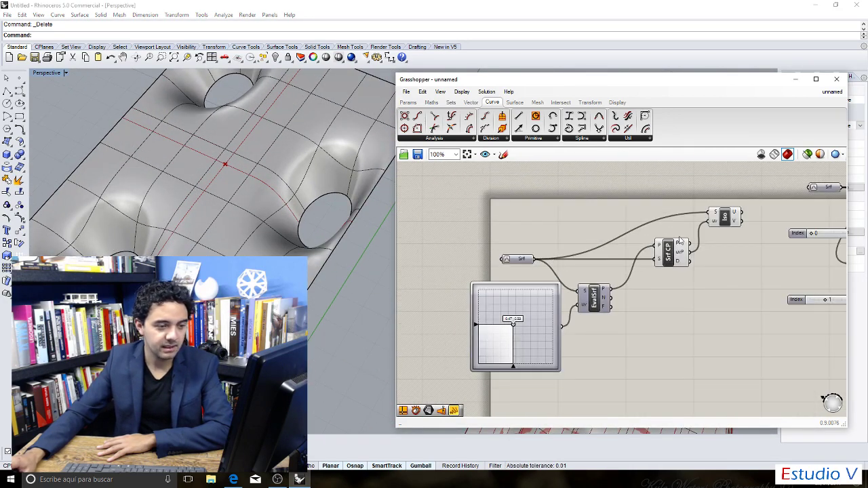
scroll(680, 240, "up", 1)
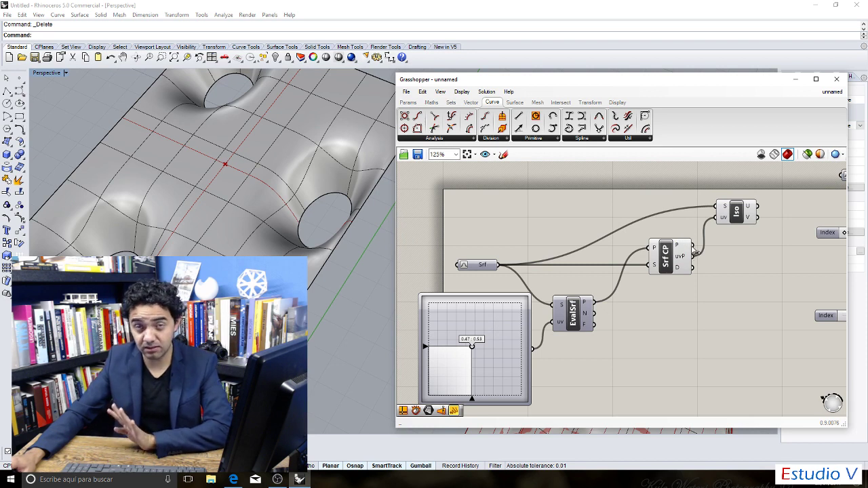
Slide the MD Slider's point through several positions along the surface's edge and leave it at 0.55, 0.0.
left_click_drag(472, 348, 521, 399)
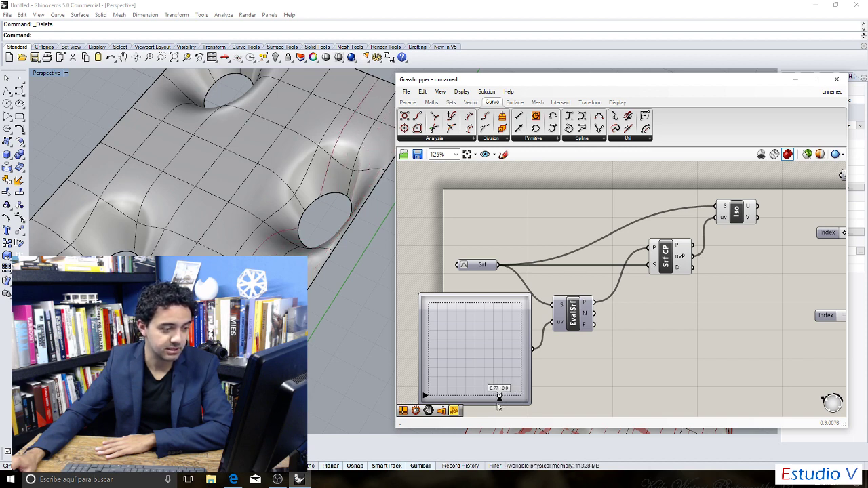
left_click_drag(499, 405, 498, 384)
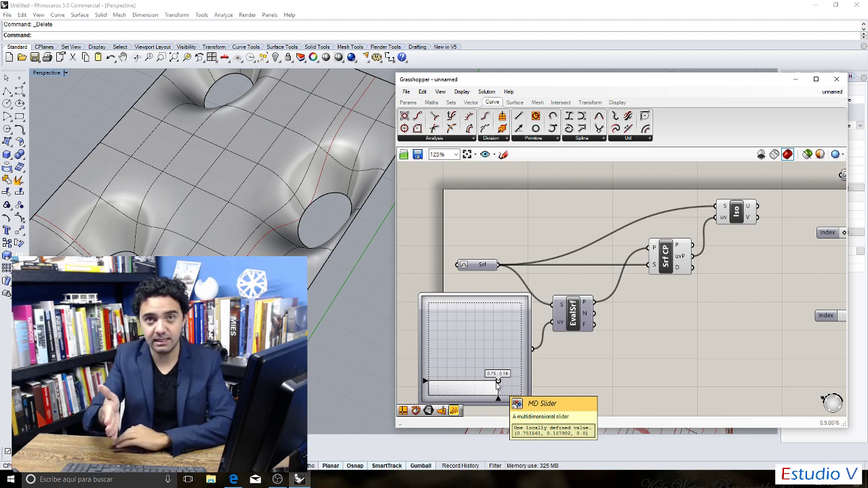
left_click_drag(497, 385, 521, 400)
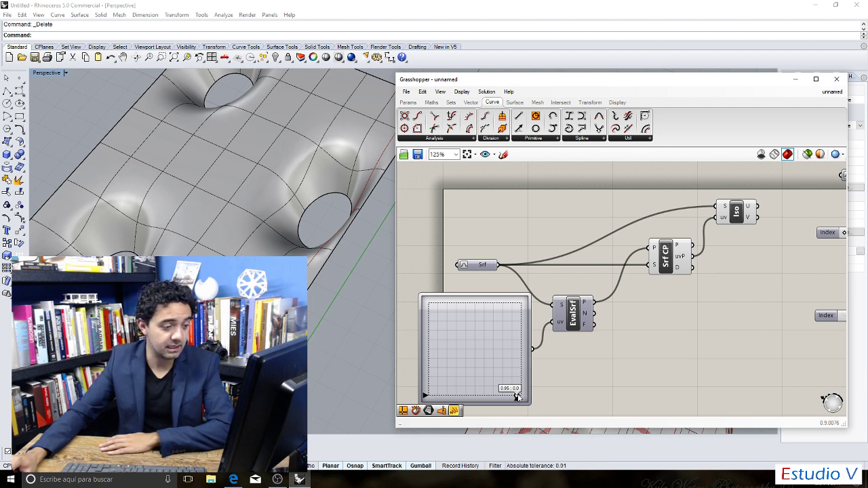
left_click_drag(497, 398, 487, 399)
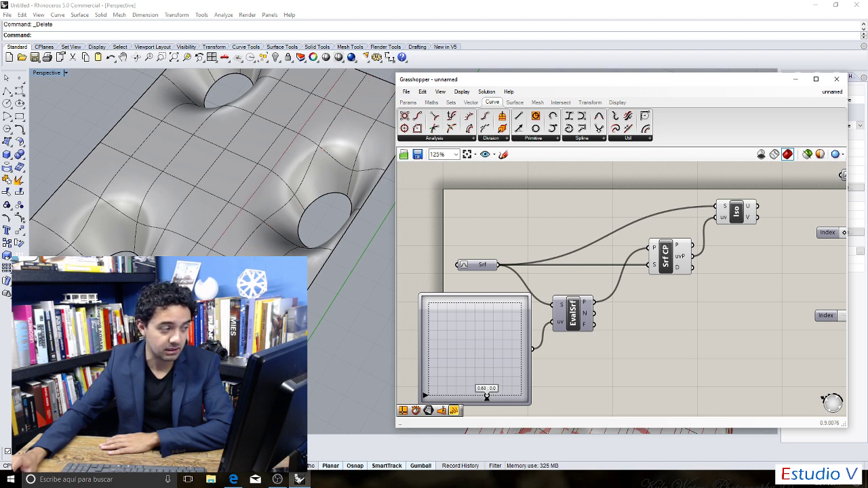
left_click_drag(485, 399, 477, 397)
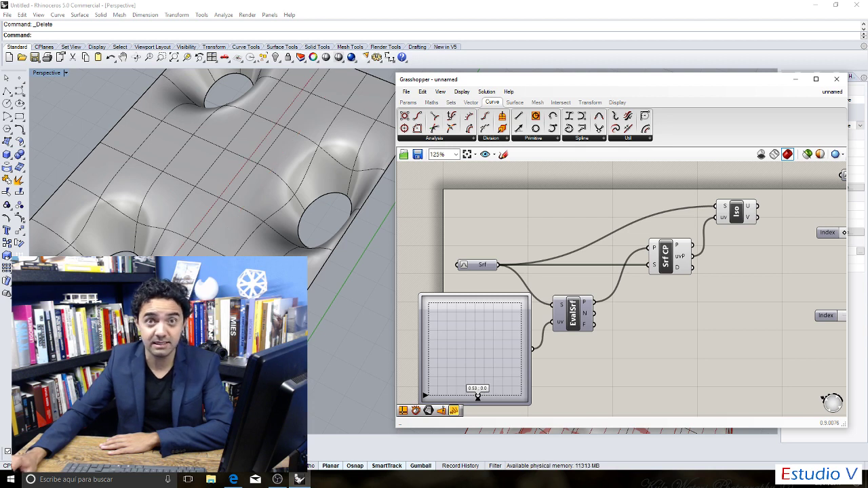
left_click_drag(476, 398, 467, 397)
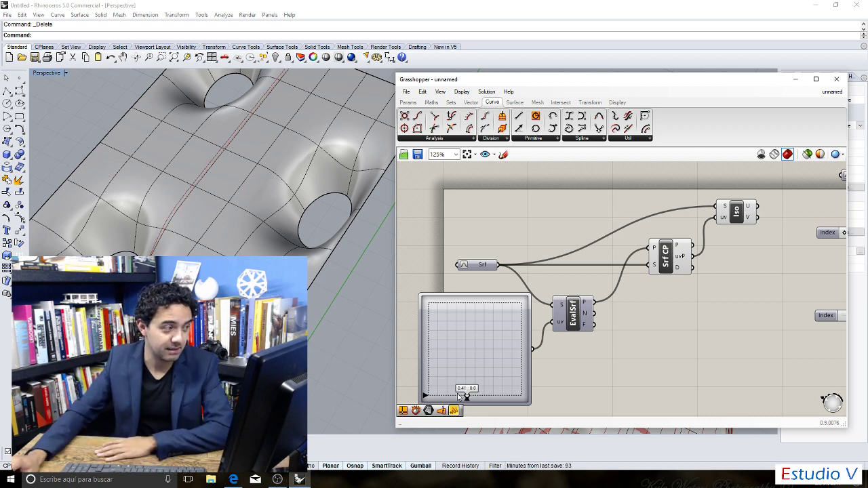
left_click_drag(466, 396, 479, 398)
Inspect how the Iso Curve component's curves start from the division points along the second surface's edges.
scroll(312, 244, "down", 5)
scroll(233, 222, "up", 6)
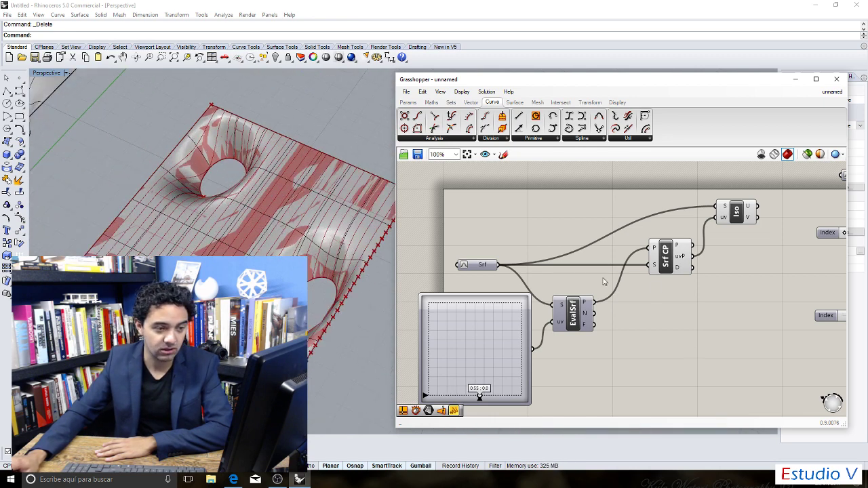
scroll(603, 281, "down", 3)
scroll(634, 232, "up", 5)
left_click(634, 231)
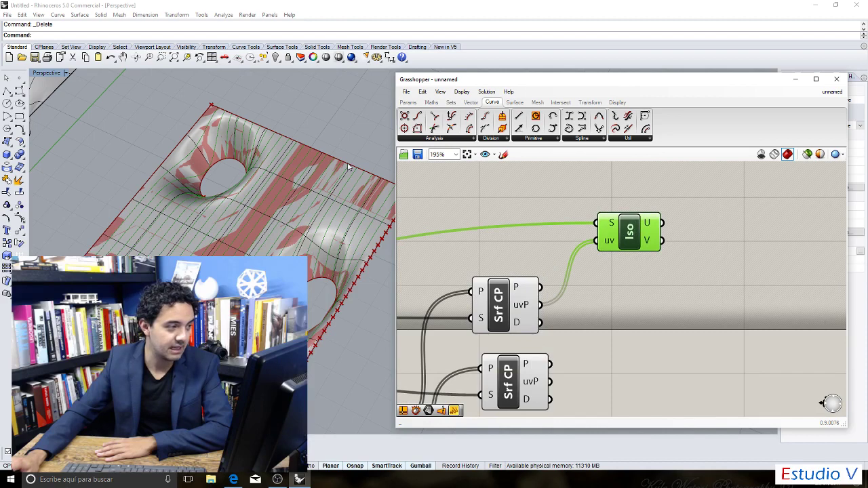
scroll(347, 166, "up", 2)
scroll(348, 152, "down", 5)
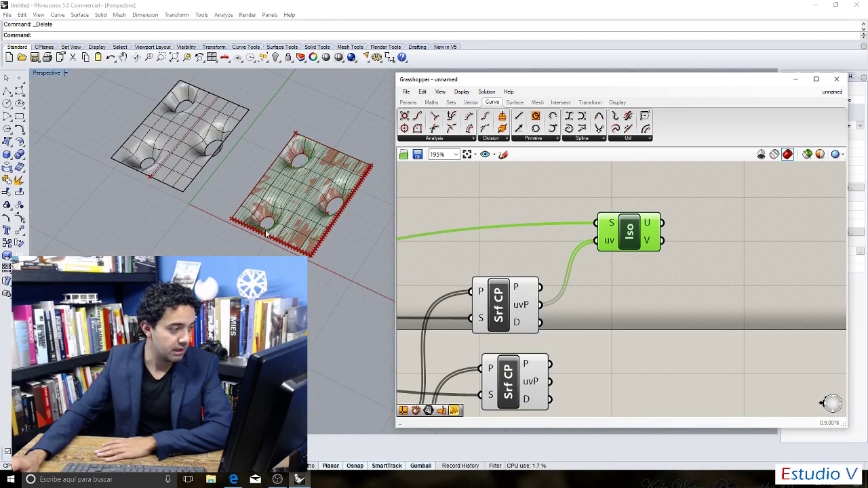
scroll(278, 230, "up", 7)
scroll(271, 254, "up", 2)
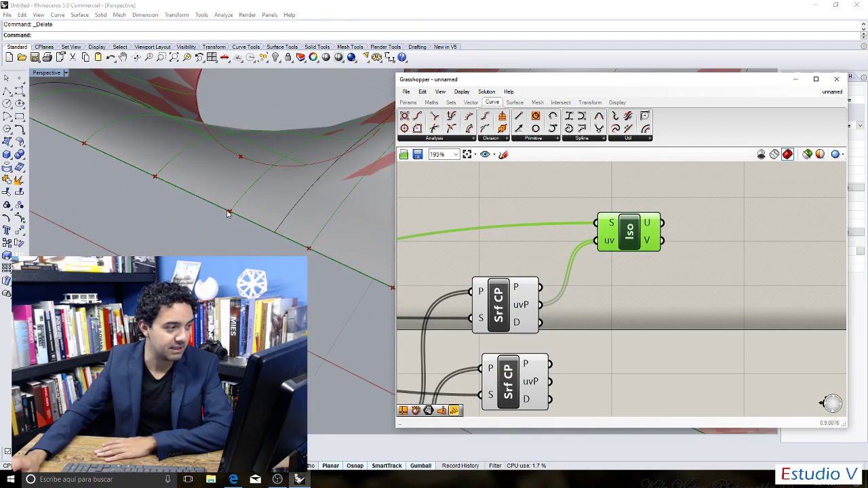
scroll(260, 225, "down", 6)
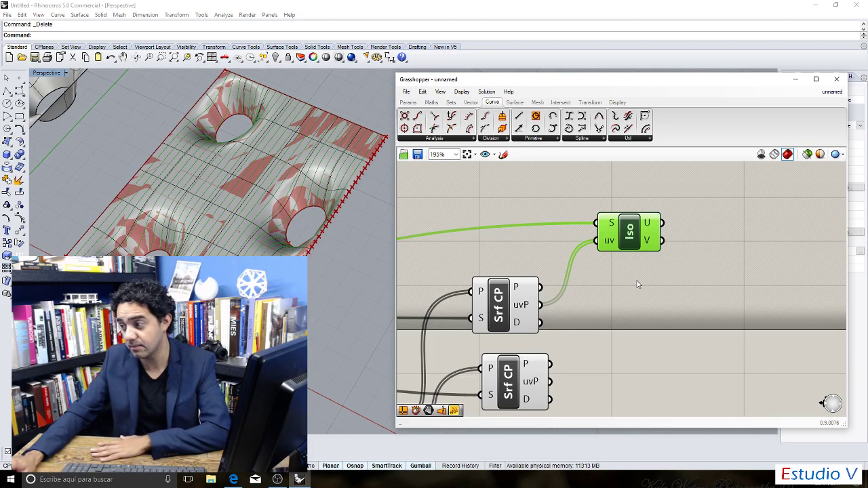
scroll(646, 274, "down", 3)
scroll(644, 279, "up", 1)
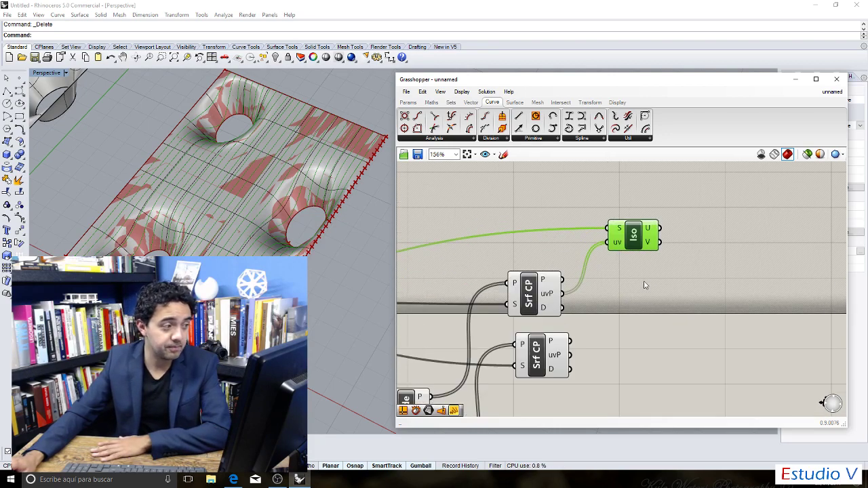
Add a second Iso Curve component and feed its uv input from the lower Surface Closest Point's uvP output.
left_click(641, 292)
scroll(624, 318, "down", 1)
scroll(605, 340, "up", 1)
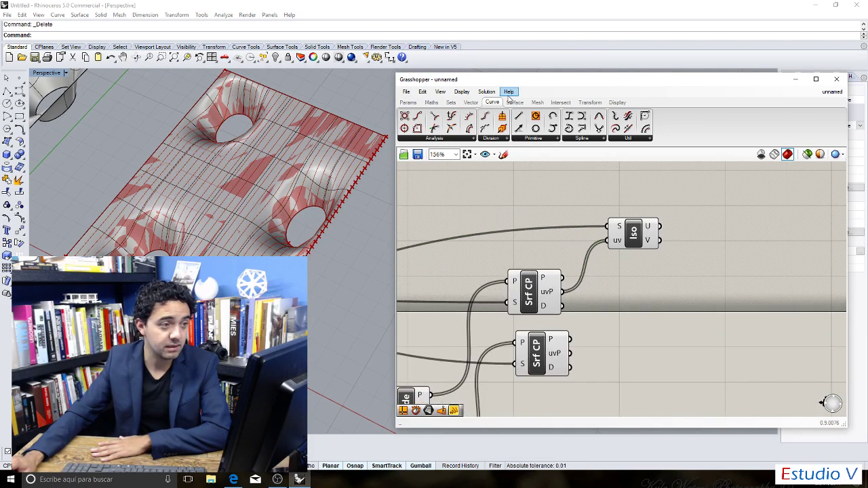
left_click(532, 138)
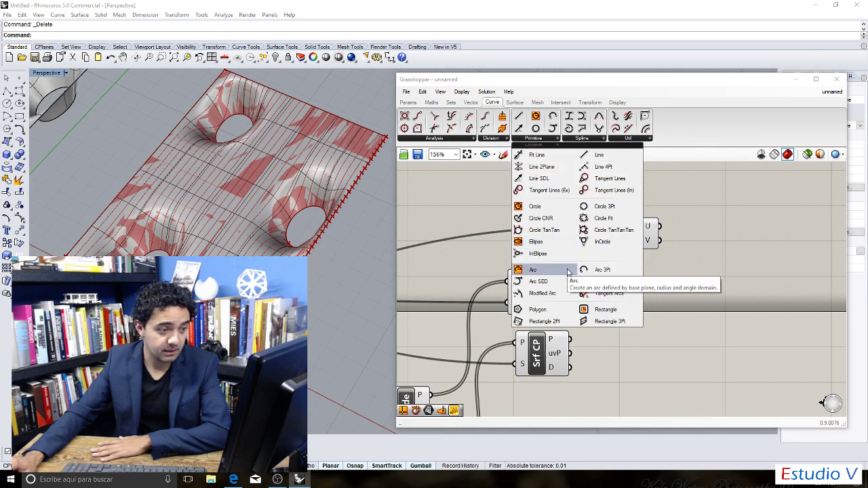
left_click(581, 137)
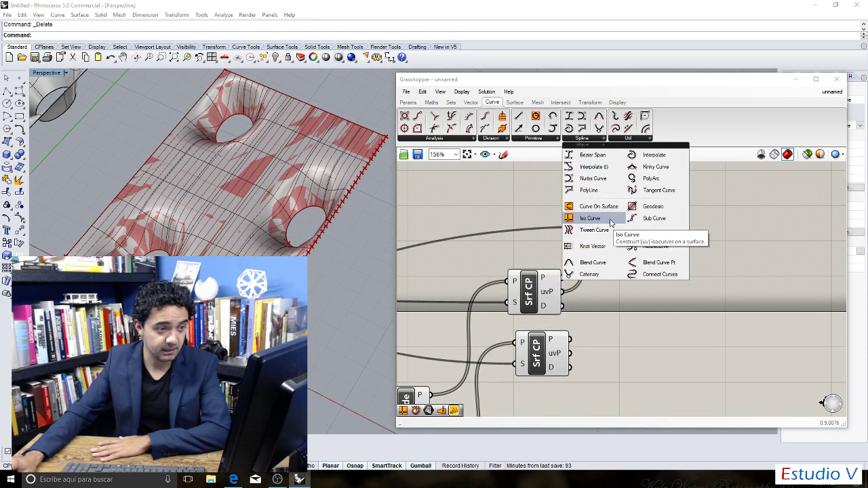
left_click(587, 219)
left_click(661, 313)
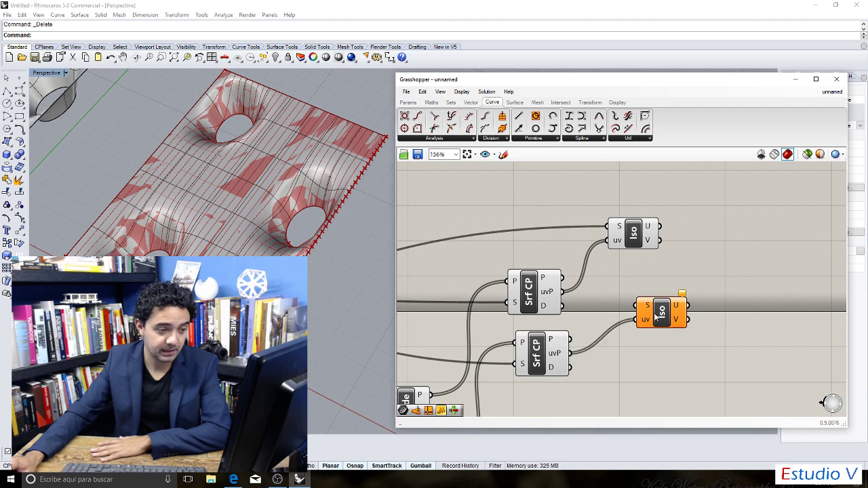
Connect the surface parameter to the new Iso Curve's S input and inspect the curves it draws on the second surface.
scroll(608, 293, "down", 5)
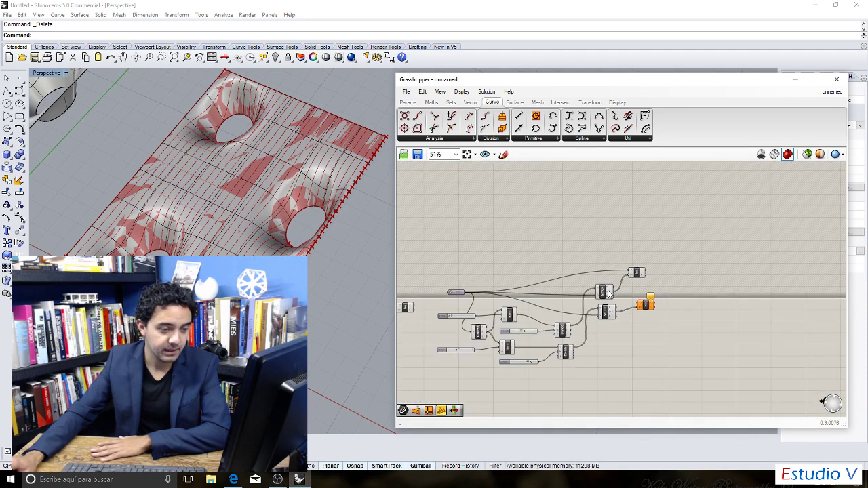
scroll(506, 294, "up", 2)
scroll(427, 296, "down", 2)
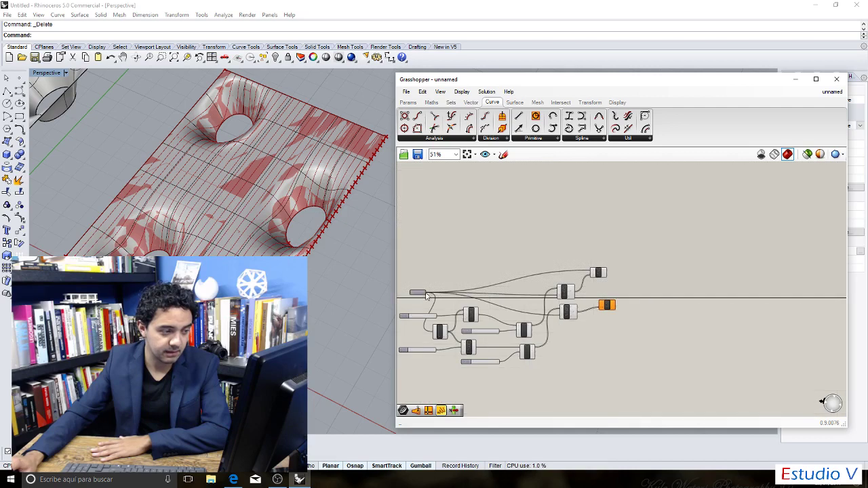
scroll(428, 297, "up", 3)
left_click_drag(427, 291, 770, 313)
scroll(311, 168, "up", 2)
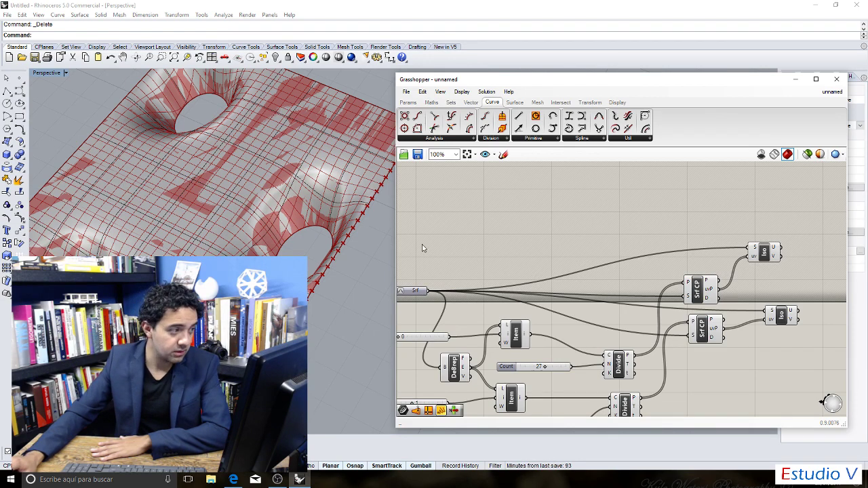
left_click(780, 317)
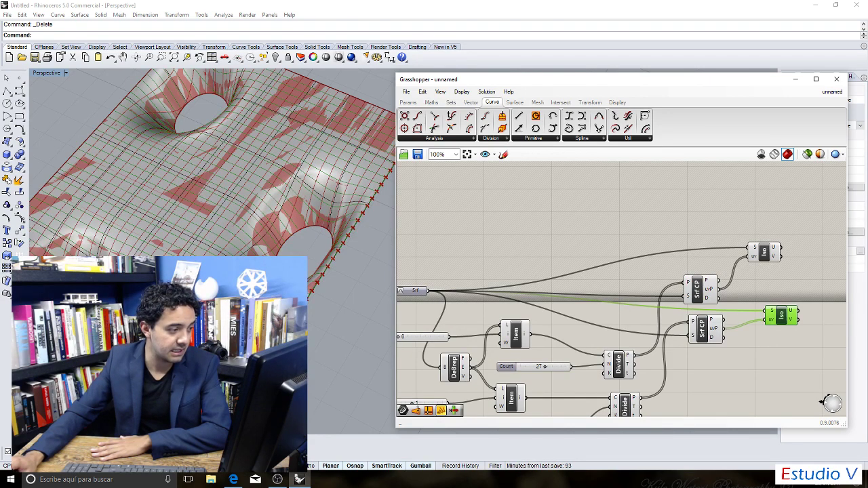
scroll(358, 273, "up", 3)
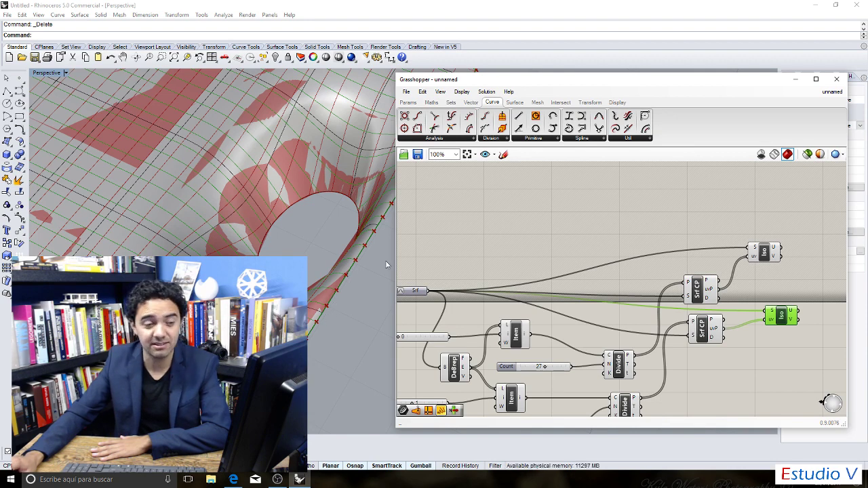
Move the first surface's MD Slider point to about 0.94, 0.25 and on to the end of its horizontal range.
left_click(688, 213)
scroll(688, 213, "down", 5)
scroll(588, 241, "up", 3)
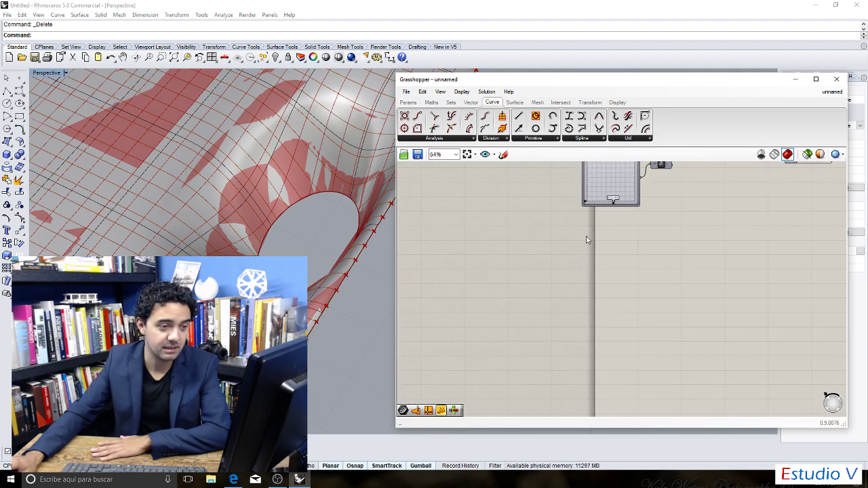
scroll(217, 240, "down", 5)
scroll(218, 240, "up", 5)
scroll(422, 245, "down", 2)
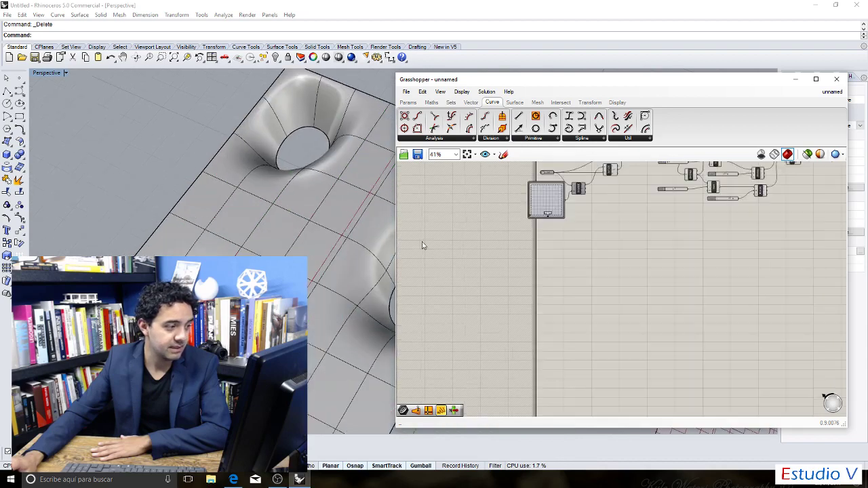
scroll(339, 224, "down", 5)
scroll(513, 213, "up", 3)
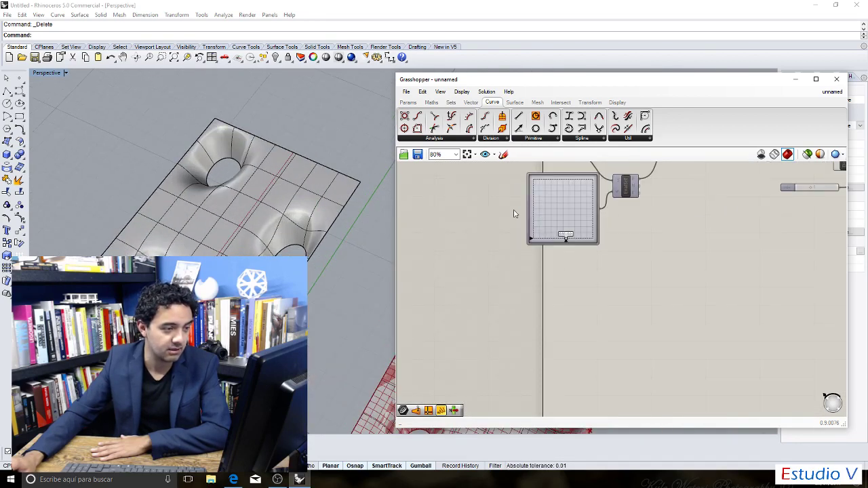
scroll(549, 206, "up", 5)
left_click_drag(608, 310, 672, 261)
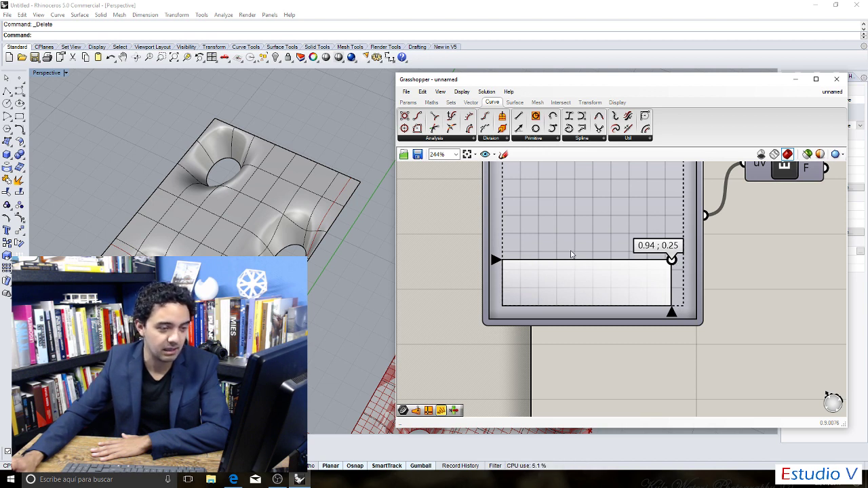
left_click_drag(660, 262, 732, 257)
Compare the first surface's single-point isocurves with the second surface's dense isocurve grid and the upper Iso Curve's share of it.
scroll(607, 215, "down", 6)
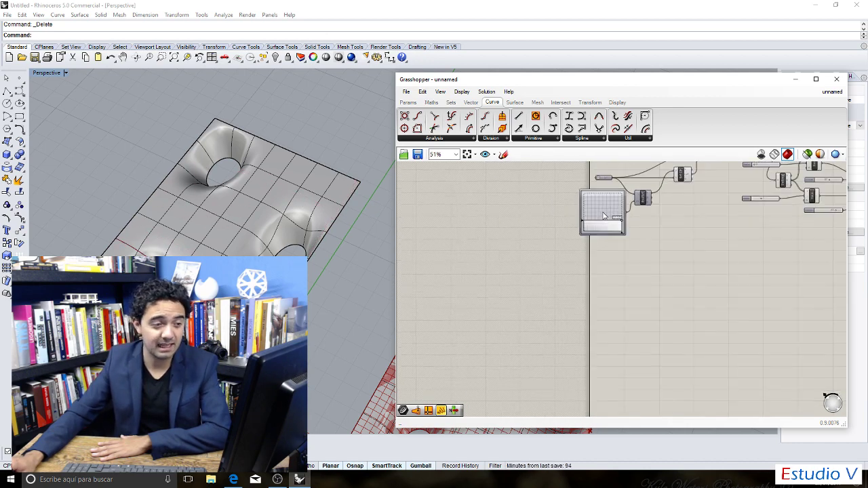
scroll(93, 127, "down", 4)
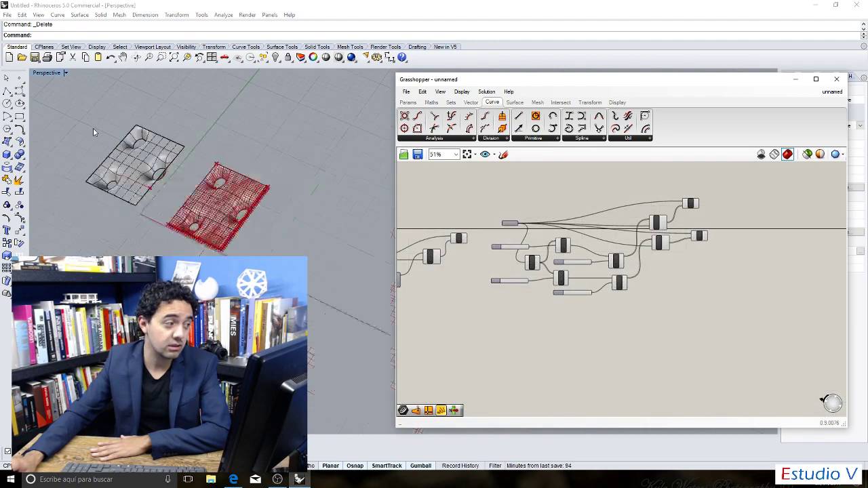
scroll(66, 101, "up", 8)
scroll(96, 109, "down", 5)
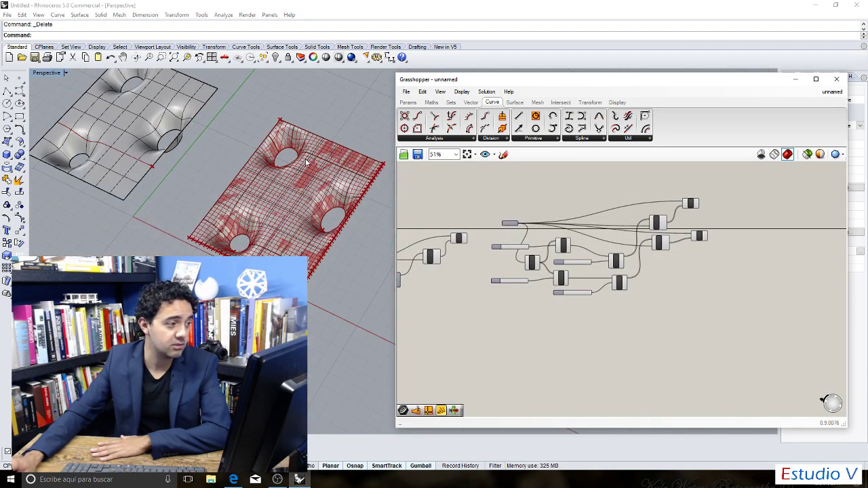
scroll(169, 170, "up", 5)
right_click_drag(231, 197, 272, 248)
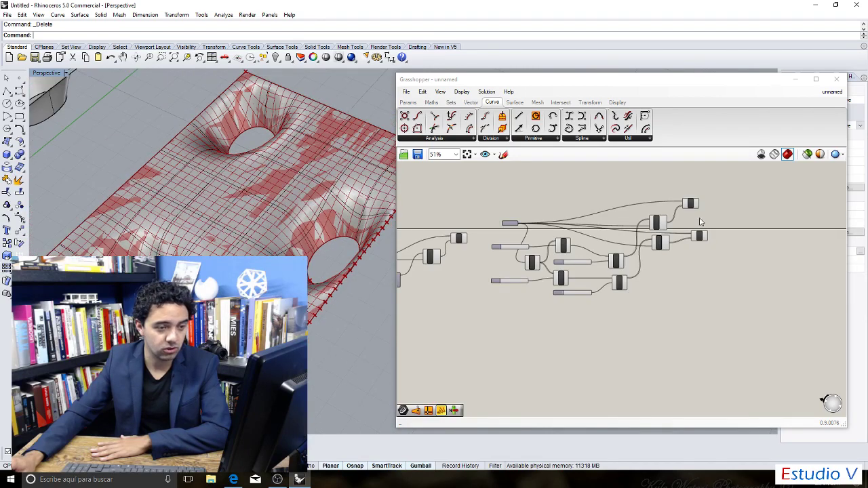
scroll(700, 222, "up", 5)
left_click(668, 218)
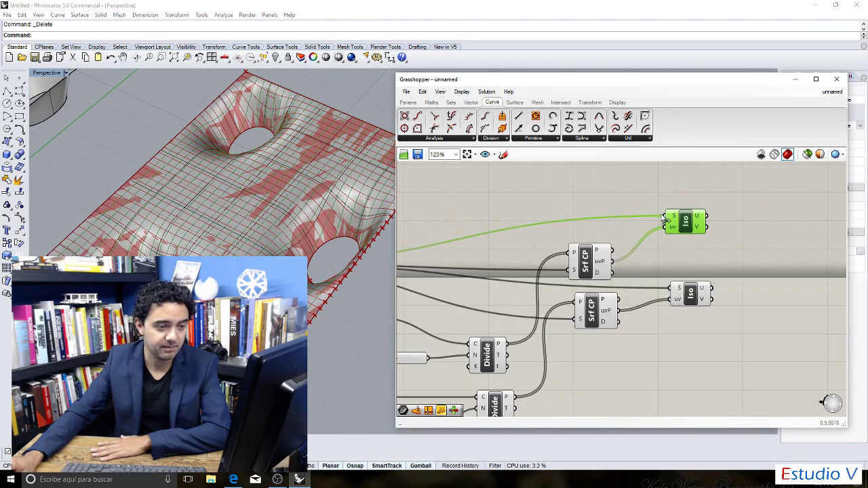
scroll(678, 258, "up", 3)
Delete both Iso Curve components from the second surface's definition.
left_click(695, 315)
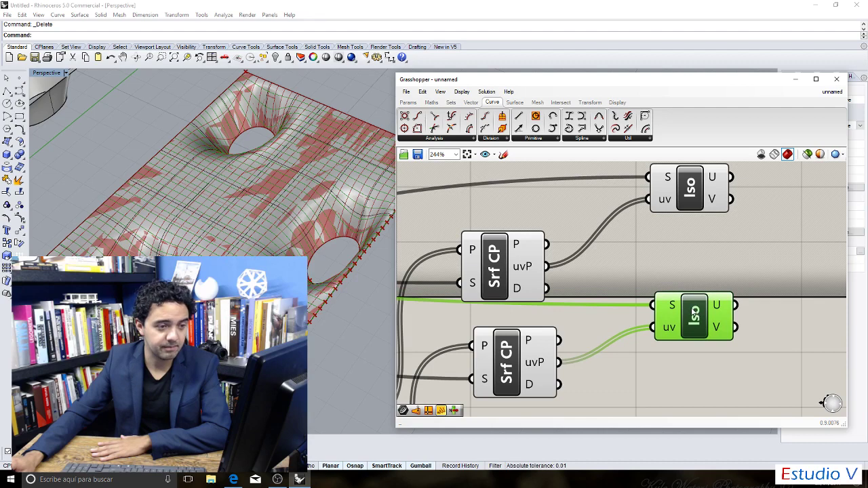
key("Delete")
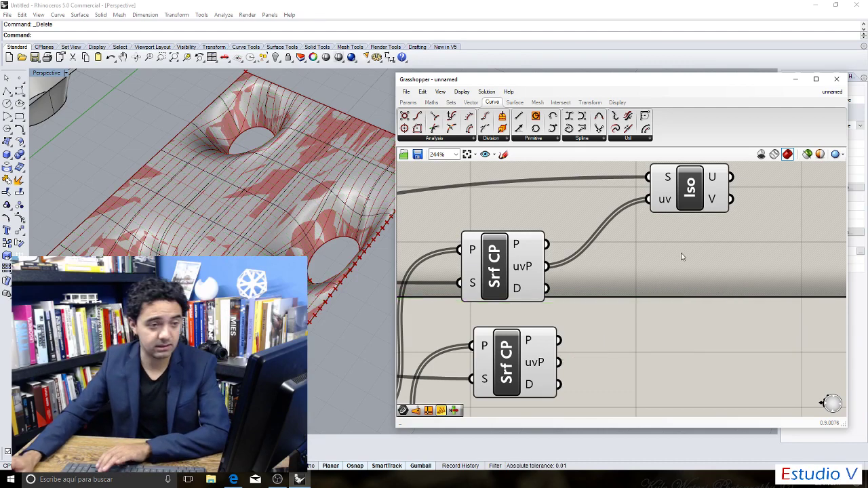
left_click(690, 188)
key("Delete")
Place two new Iso Curve components beside the two Surface Closest Point components.
scroll(678, 217, "down", 3)
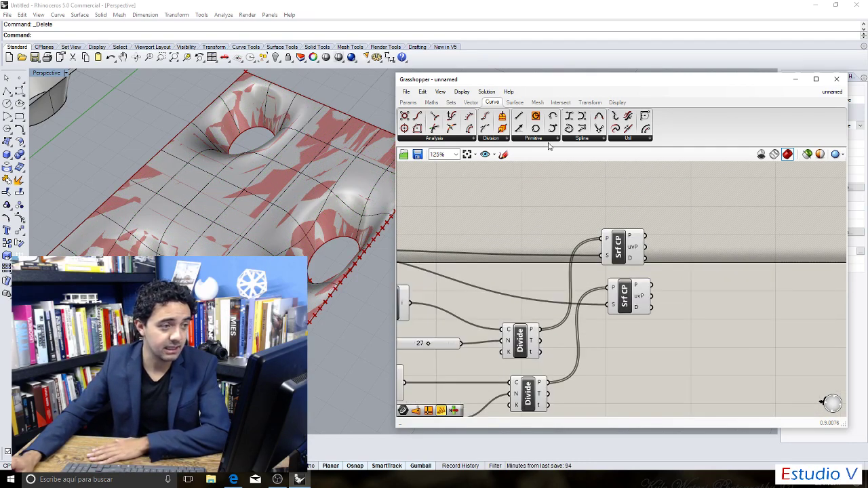
left_click(514, 102)
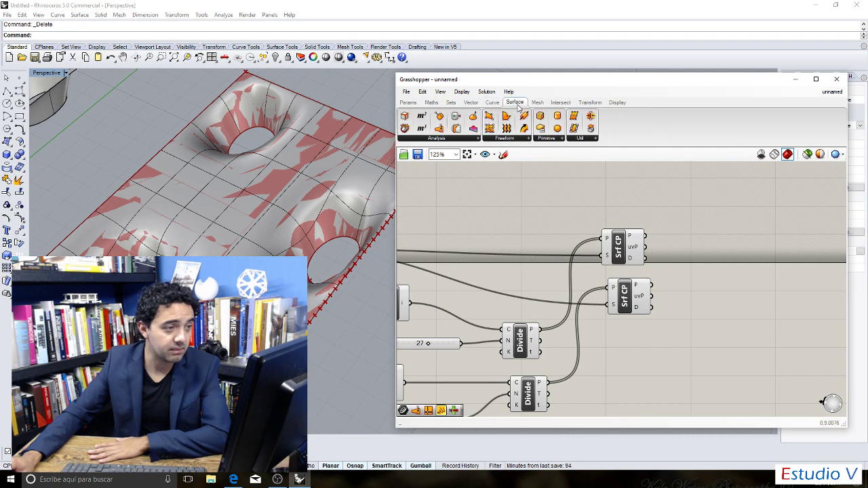
left_click(512, 139)
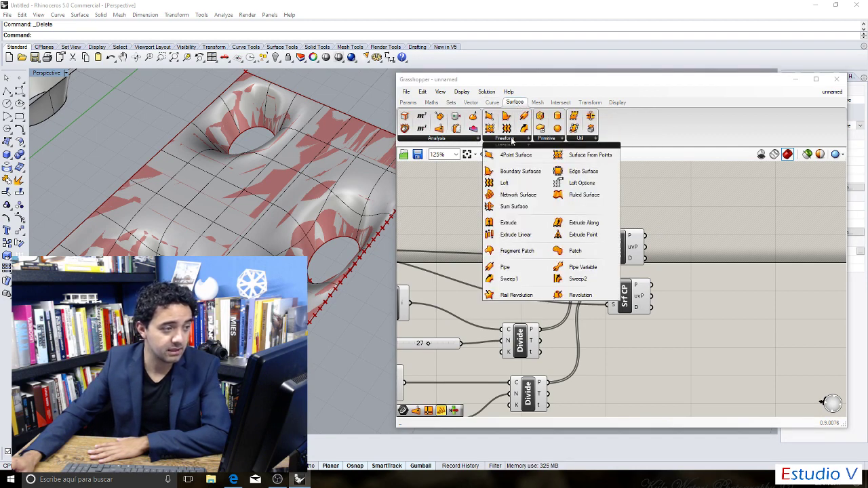
left_click(461, 139)
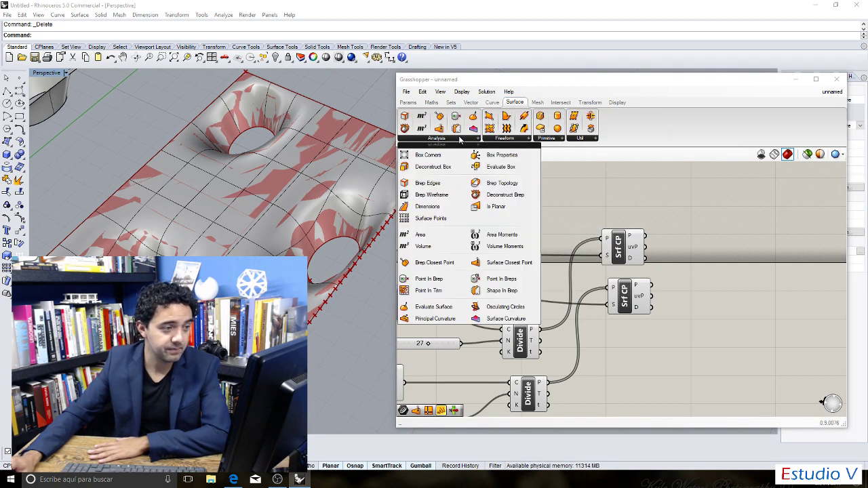
left_click(492, 103)
left_click(585, 138)
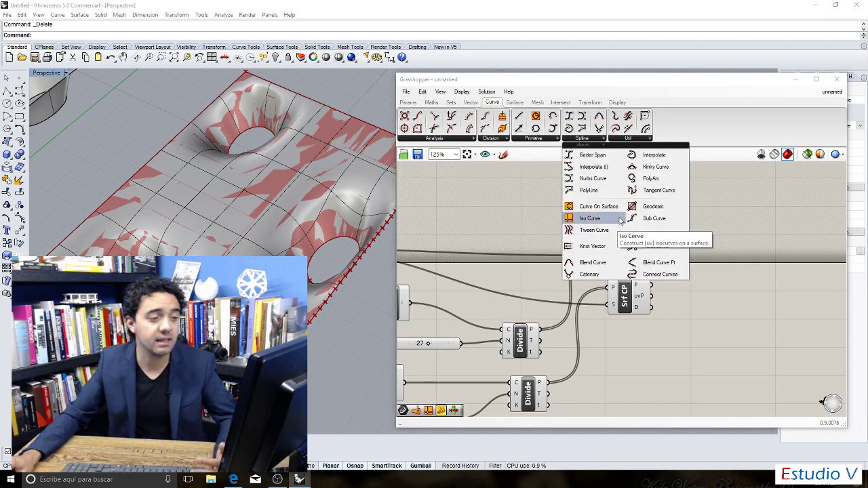
left_click(589, 218)
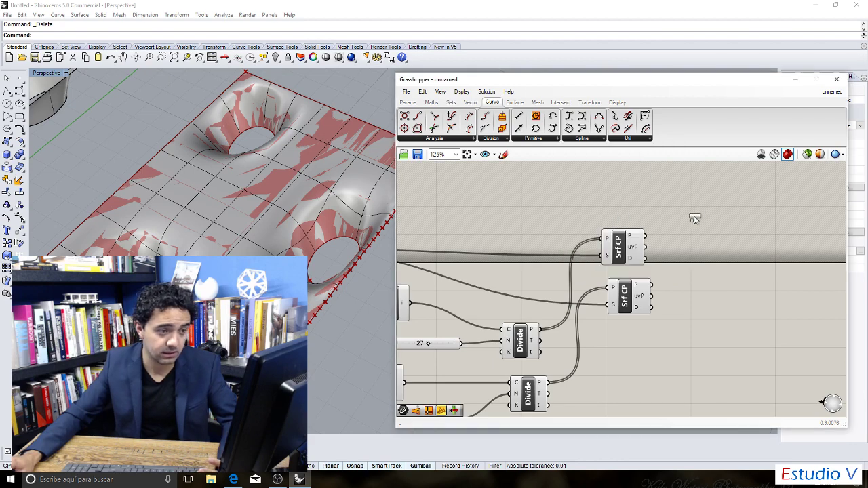
left_click(695, 217)
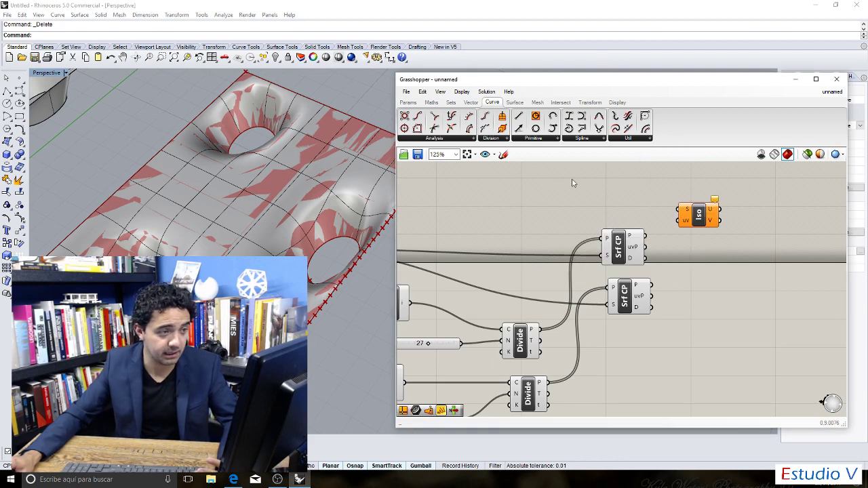
left_click(535, 138)
left_click(581, 139)
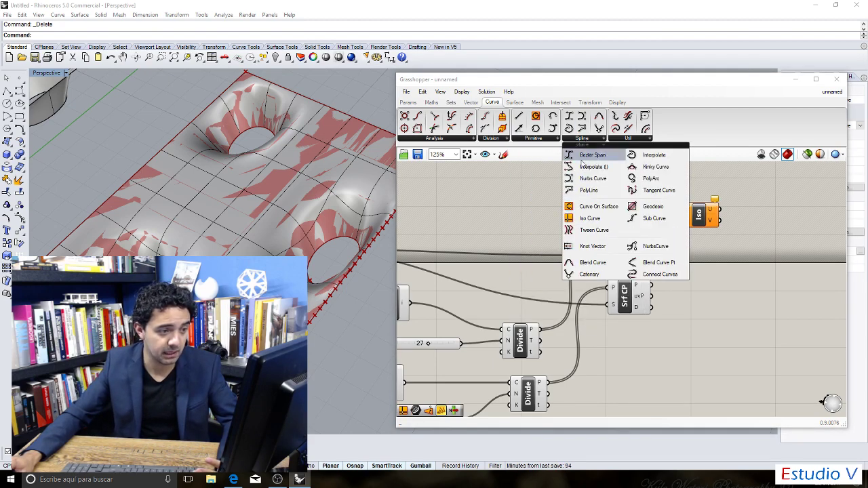
left_click(590, 217)
left_click(718, 260)
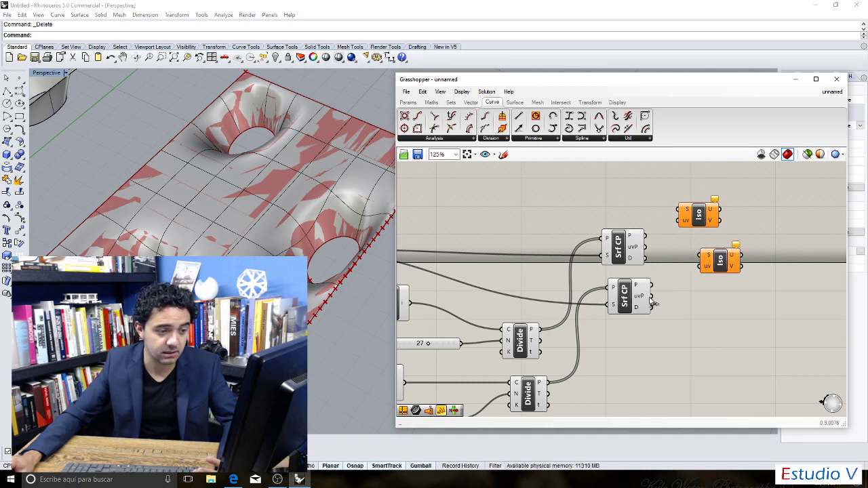
Feed each Iso Curve's uv input from its neighbouring Surface Closest Point's uvP output, moving the upper Iso Curve further away.
left_click_drag(650, 296, 699, 266)
left_click_drag(699, 214, 715, 184)
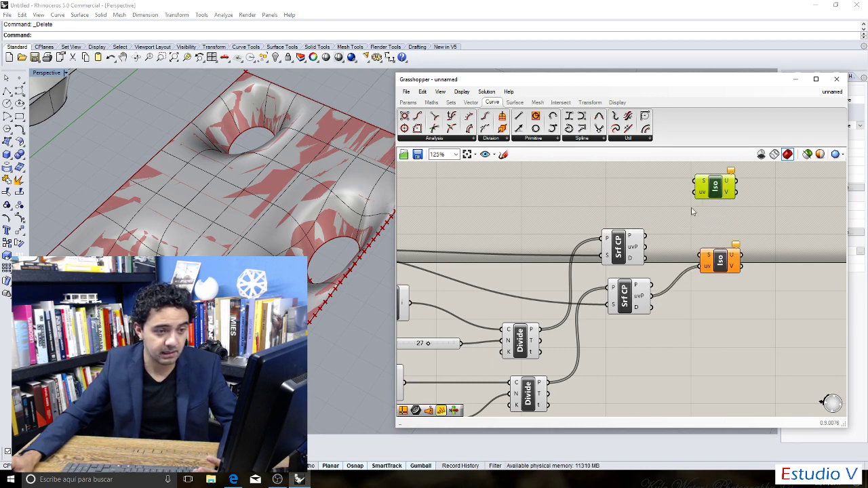
left_click_drag(645, 246, 694, 192)
Connect the surface parameter to the S inputs of both Iso Curve components.
scroll(671, 217, "down", 4)
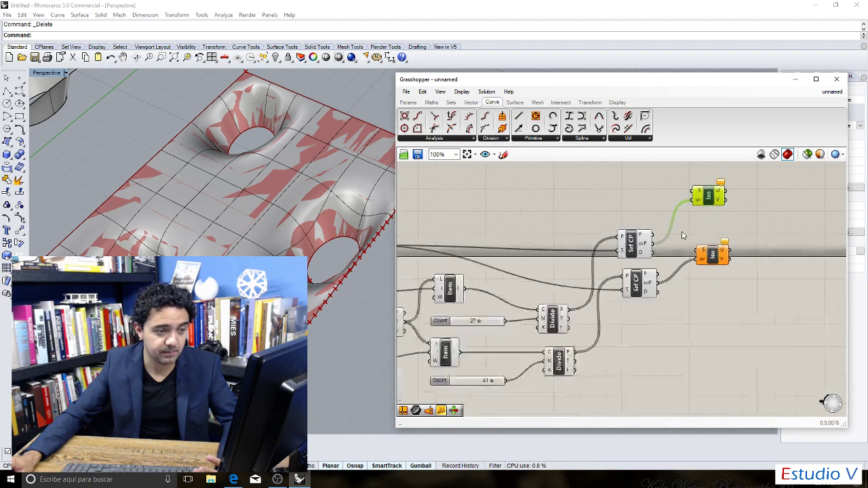
scroll(670, 219, "up", 1)
left_click_drag(437, 252, 701, 206)
scroll(682, 229, "up", 1)
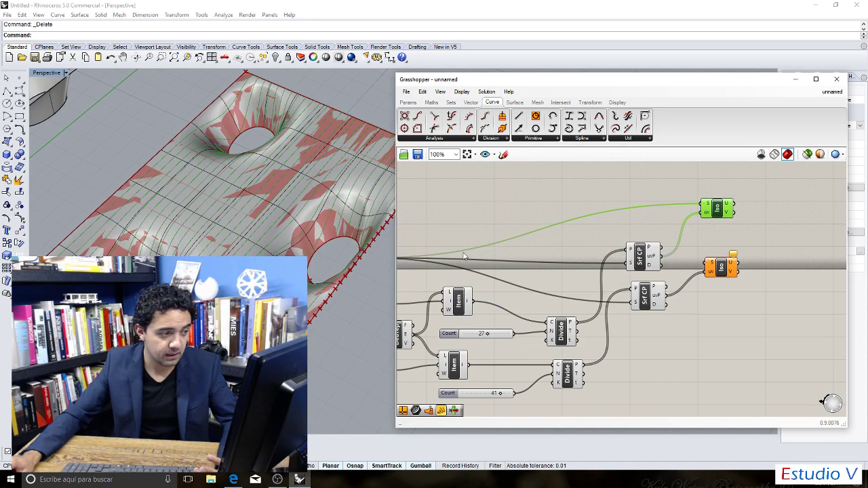
scroll(479, 250, "down", 2)
scroll(414, 256, "up", 3)
left_click_drag(412, 260, 832, 270)
scroll(623, 237, "down", 2)
scroll(752, 255, "up", 3)
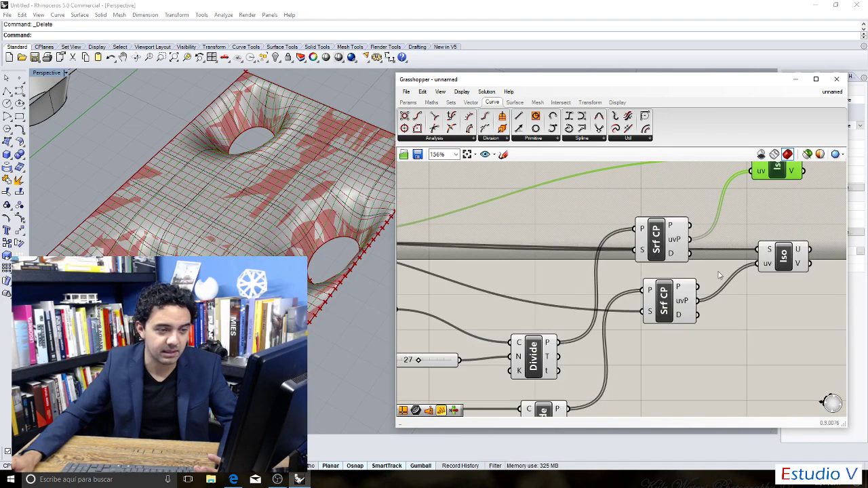
Shift the lower Iso Curve component slightly down and highlight each Iso Curve's curves on the surface in turn.
left_click_drag(771, 255, 772, 284)
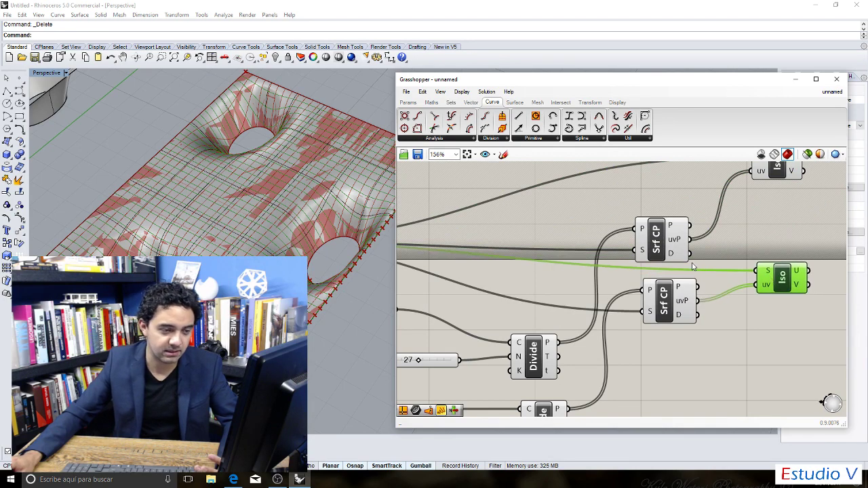
scroll(720, 241, "down", 2)
scroll(720, 241, "up", 1)
left_click(719, 219)
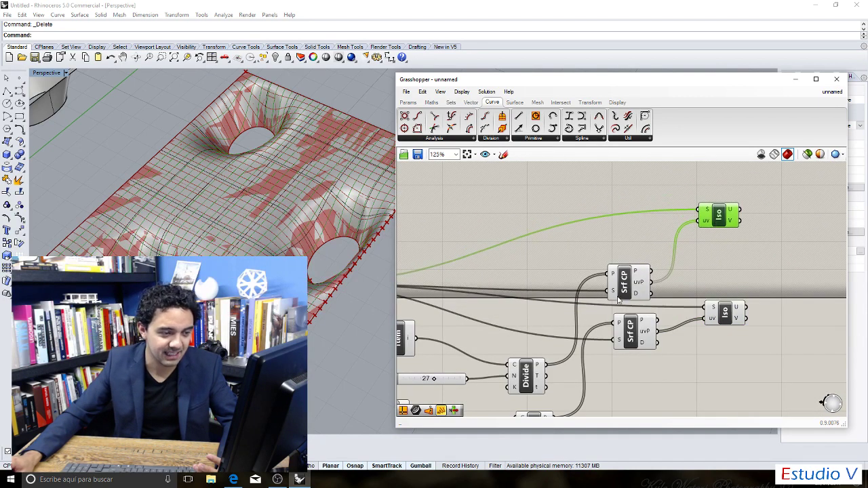
Spread the two Surface Closest Point components further apart vertically and nudge the upper Iso Curve component slightly down.
left_click_drag(624, 288, 630, 267)
mouse_move(633, 337)
left_mouse_down()
mouse_move(661, 341)
mouse_move(637, 345)
left_mouse_up()
scroll(738, 326, "down", 3)
scroll(772, 319, "up", 3)
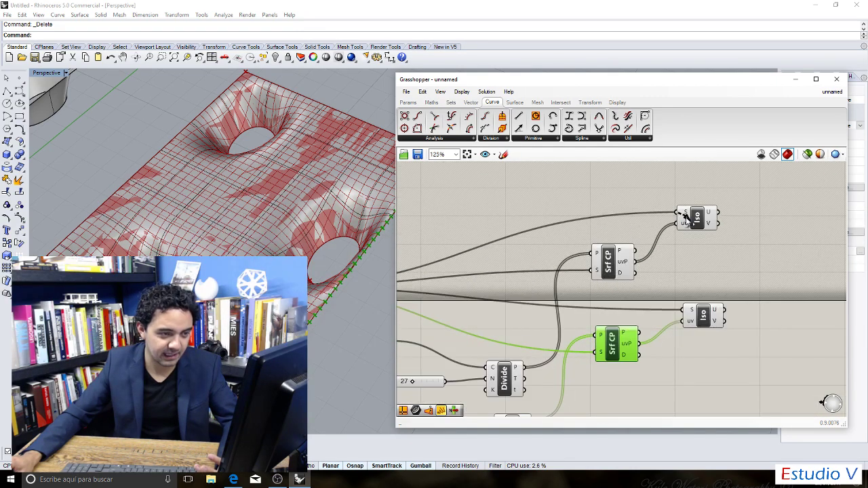
left_click_drag(692, 218, 691, 224)
left_click(695, 185)
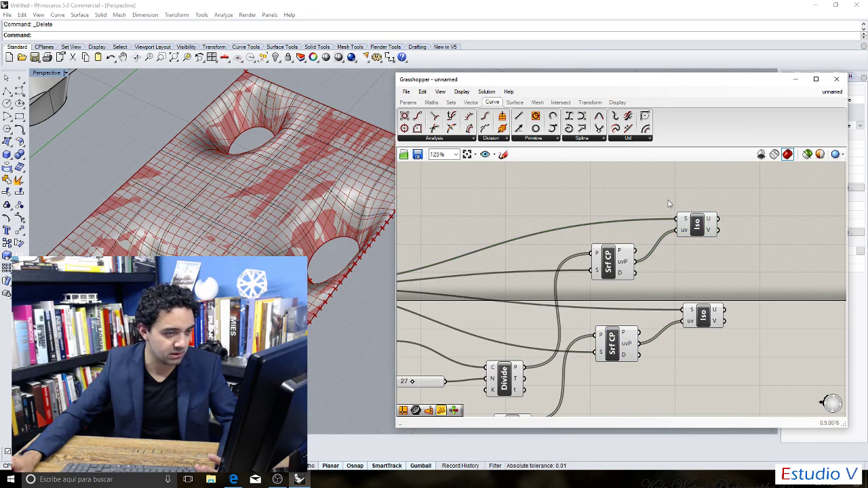
Look over the definition from the surface parameter through the Divide Curve and Surface Closest Point components to both Iso Curves.
scroll(438, 293, "down", 2)
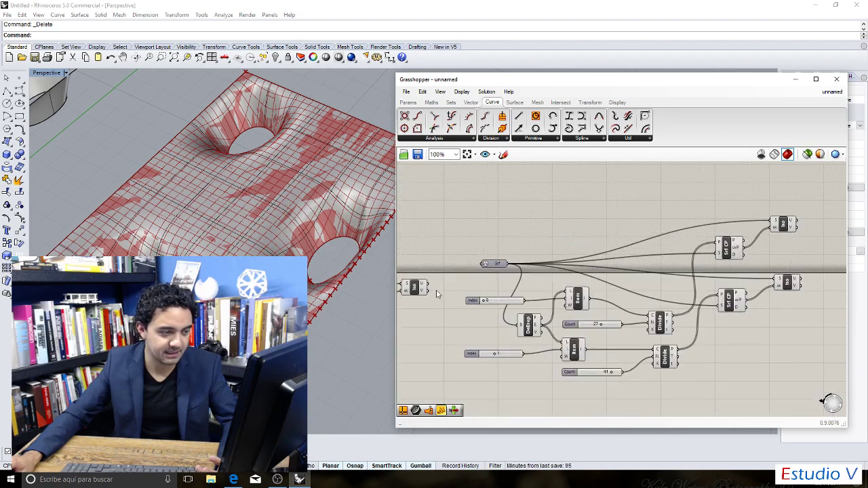
scroll(488, 275, "up", 1)
scroll(645, 246, "up", 1)
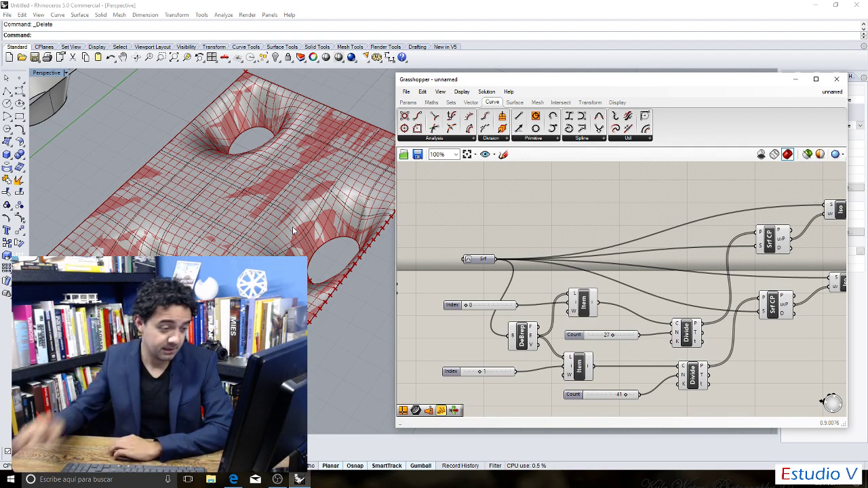
scroll(454, 244, "down", 5)
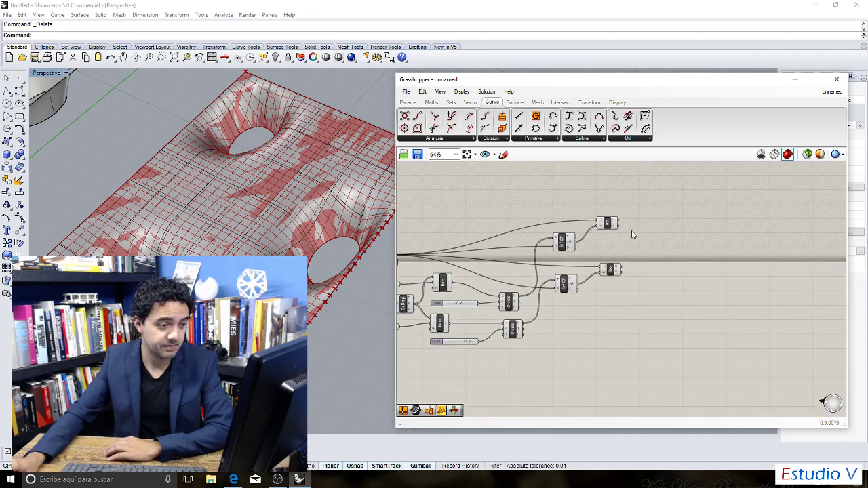
scroll(531, 232, "up", 3)
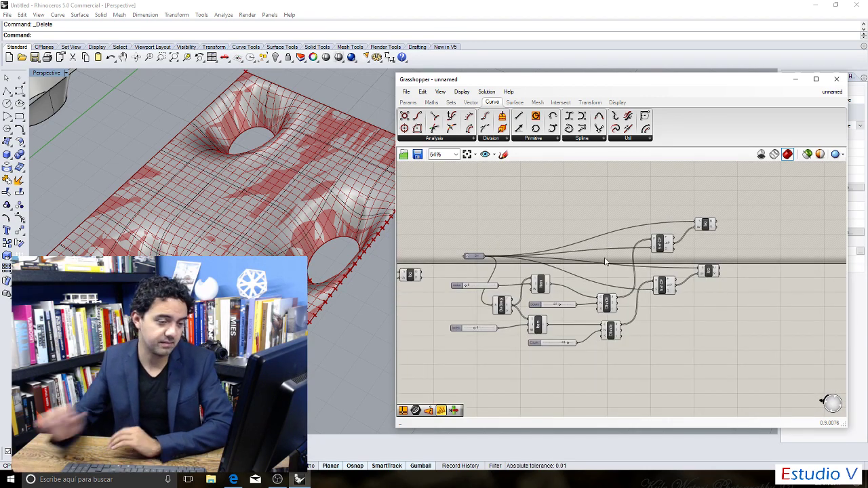
scroll(606, 261, "up", 1)
scroll(605, 261, "up", 1)
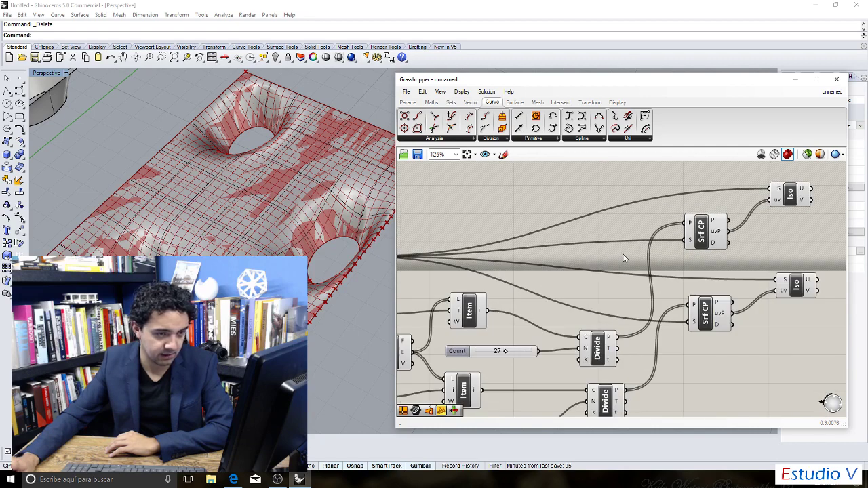
right_click_drag(624, 253, 674, 248)
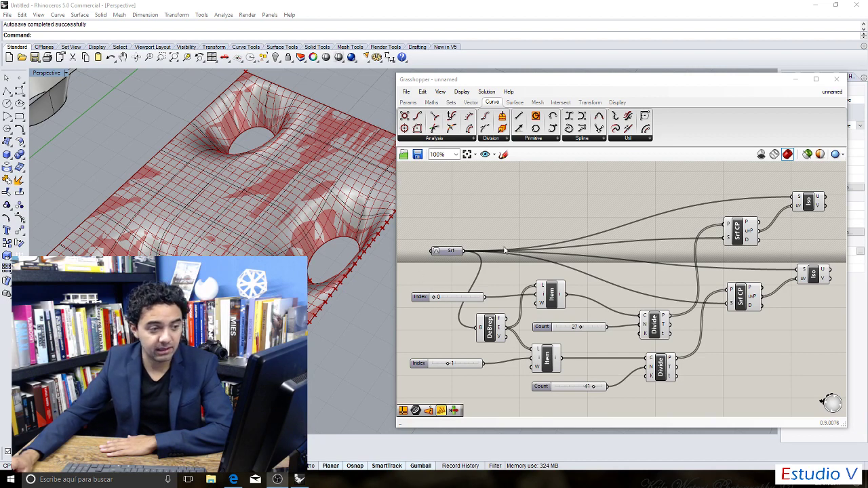
scroll(540, 224, "down", 2)
right_click_drag(613, 224, 685, 234)
scroll(685, 234, "up", 2)
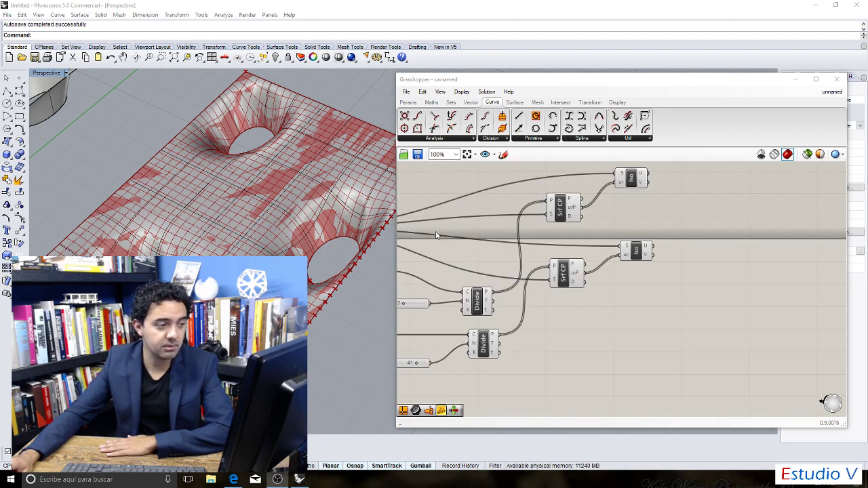
Raise the isocurve density by setting the upper Divide Curve count to 46 and the lower one to 43.
right_click_drag(319, 136, 324, 281)
scroll(323, 276, "up", 5)
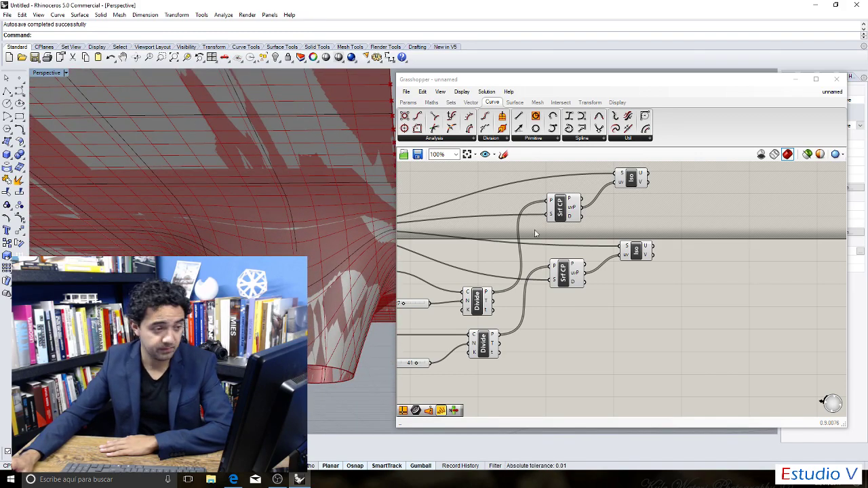
scroll(321, 203, "down", 5)
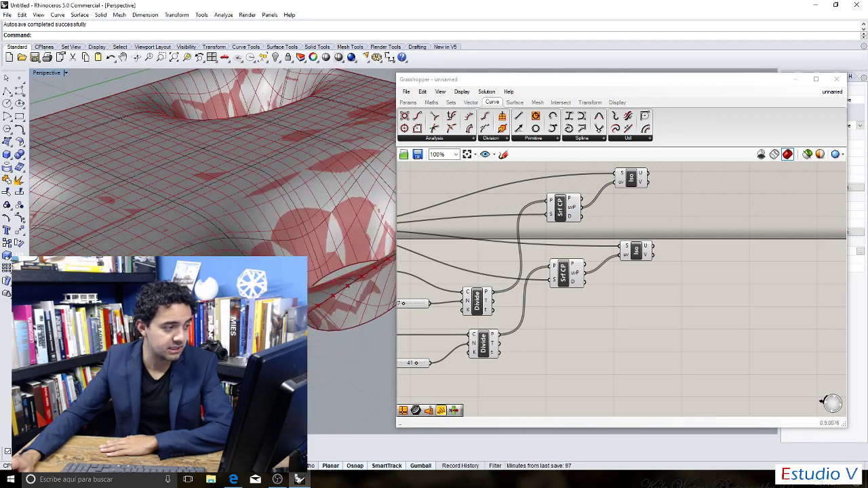
scroll(480, 261, "down", 4)
scroll(479, 261, "up", 5)
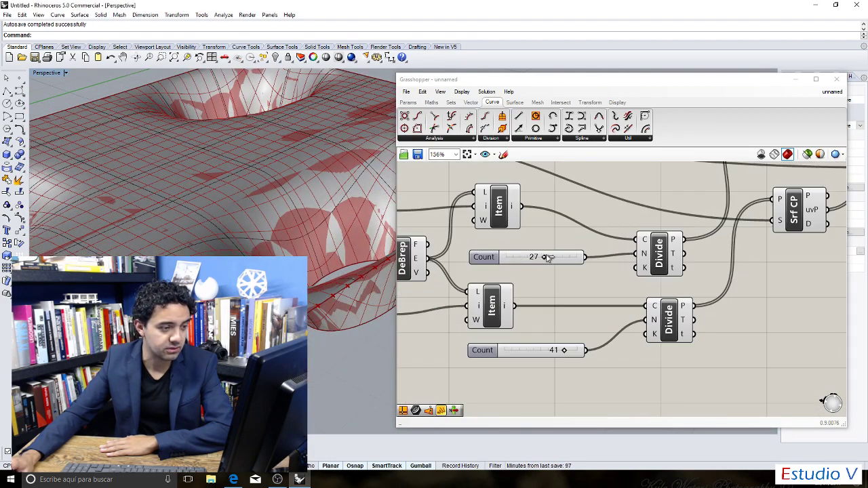
mouse_move(547, 259)
left_mouse_down()
mouse_move(560, 263)
mouse_move(528, 265)
mouse_move(556, 263)
left_mouse_up()
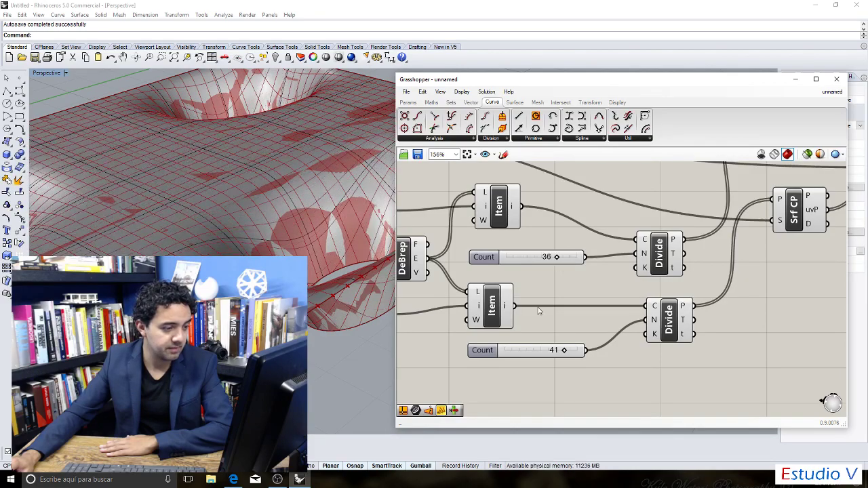
mouse_move(564, 351)
left_mouse_down()
mouse_move(578, 353)
mouse_move(568, 360)
left_mouse_up()
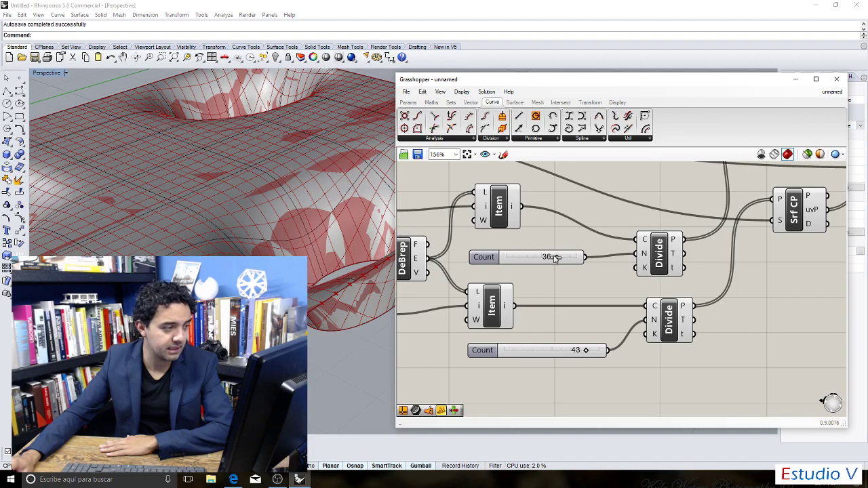
left_click_drag(554, 258, 569, 268)
right_click_drag(357, 211, 314, 209)
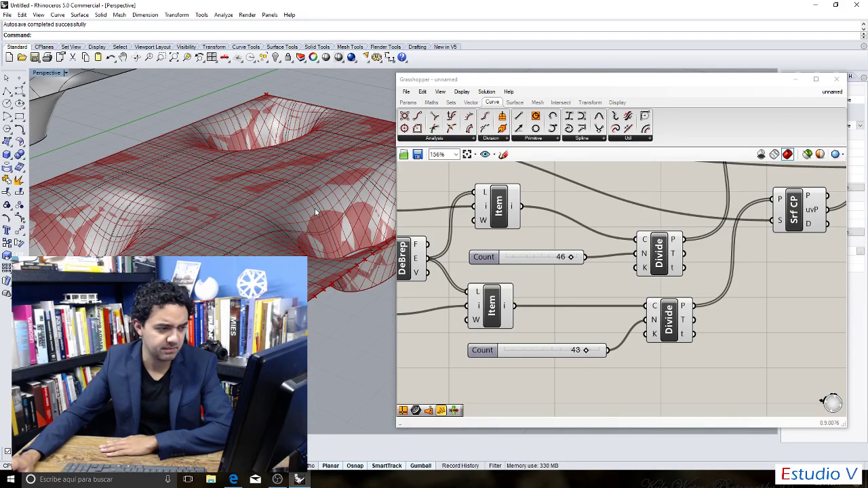
Adjust the positions of the two Iso Curve components slightly and highlight each one's curves on the surface.
scroll(561, 249, "down", 6)
scroll(569, 238, "up", 5)
scroll(597, 224, "down", 3)
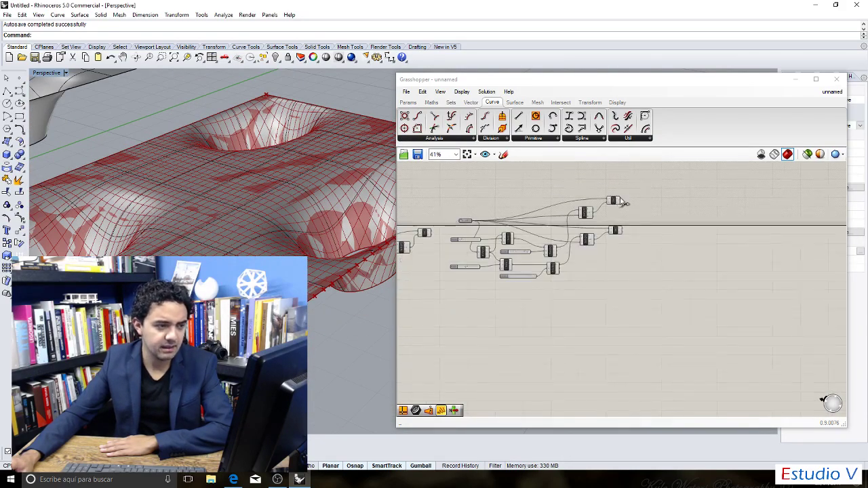
scroll(597, 217, "up", 3)
left_click(605, 214)
left_click_drag(606, 214, 613, 211)
left_click_drag(601, 292, 616, 291)
scroll(616, 273, "down", 2)
scroll(644, 264, "up", 2)
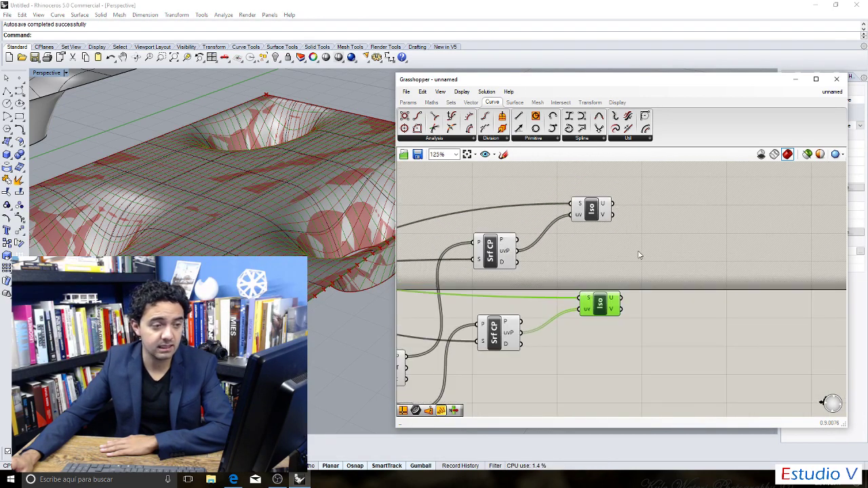
left_click_drag(588, 210, 588, 221)
left_click(581, 273)
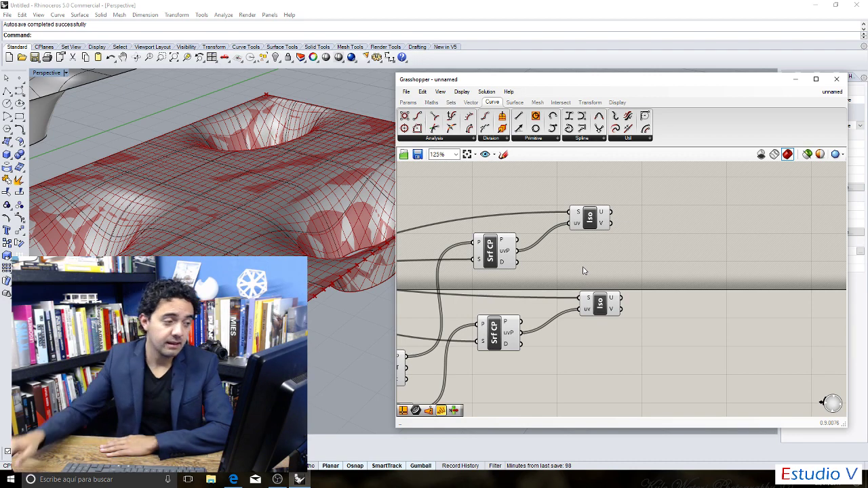
Compare the U and V isocurves from the upper and lower Iso Curve components by highlighting each component in turn.
scroll(653, 218, "up", 2)
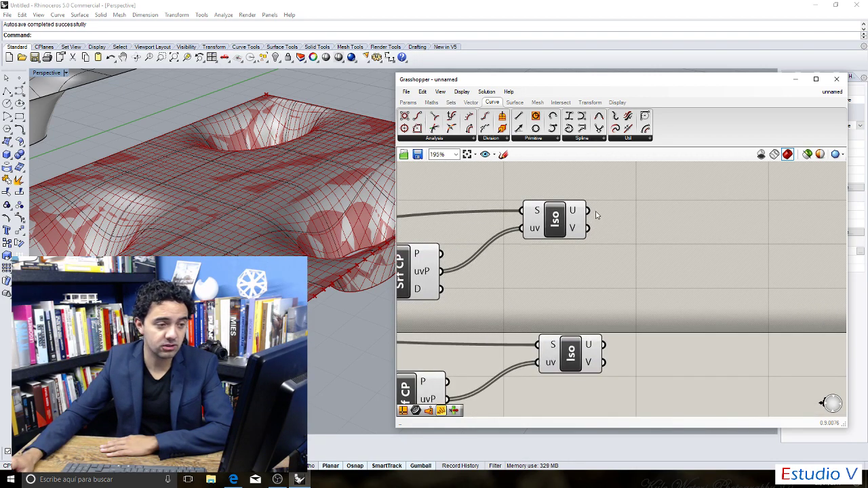
mouse_move(588, 211)
left_mouse_down()
mouse_move(658, 195)
mouse_move(573, 217)
left_mouse_up()
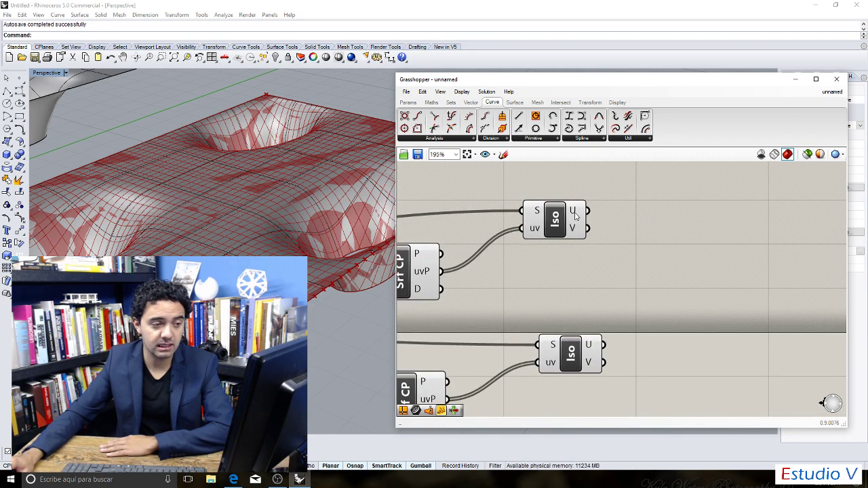
left_click(574, 234)
mouse_move(576, 214)
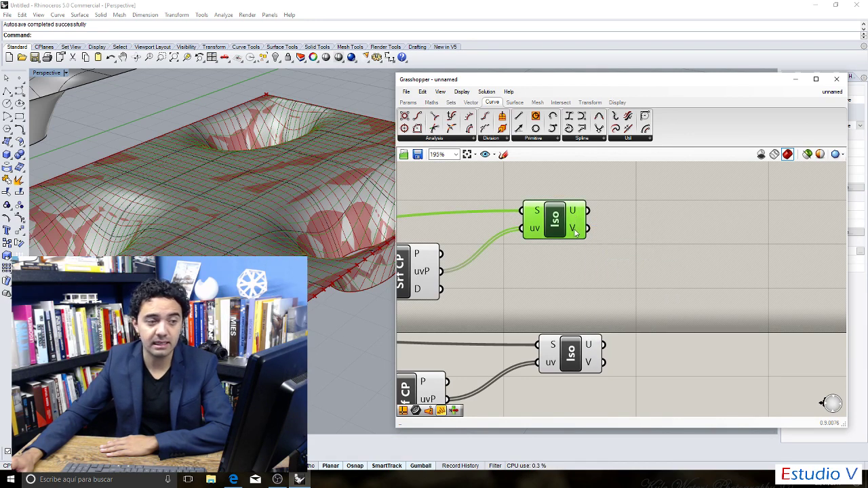
left_click(588, 370)
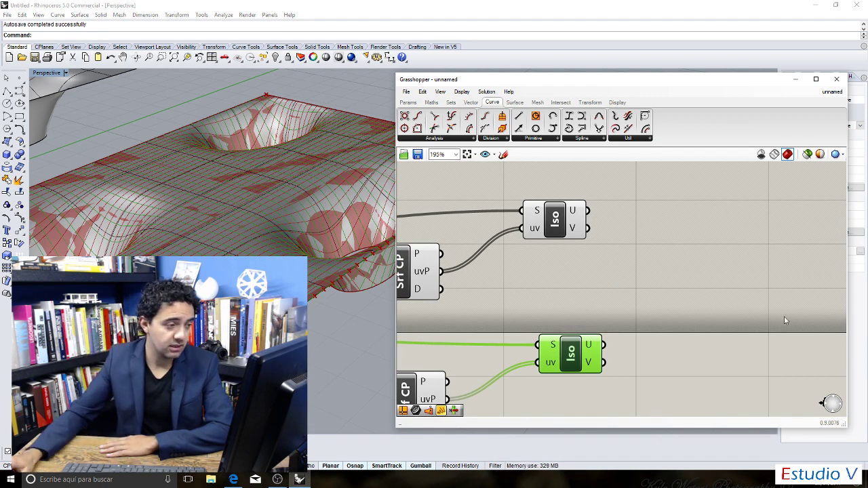
left_click(534, 229)
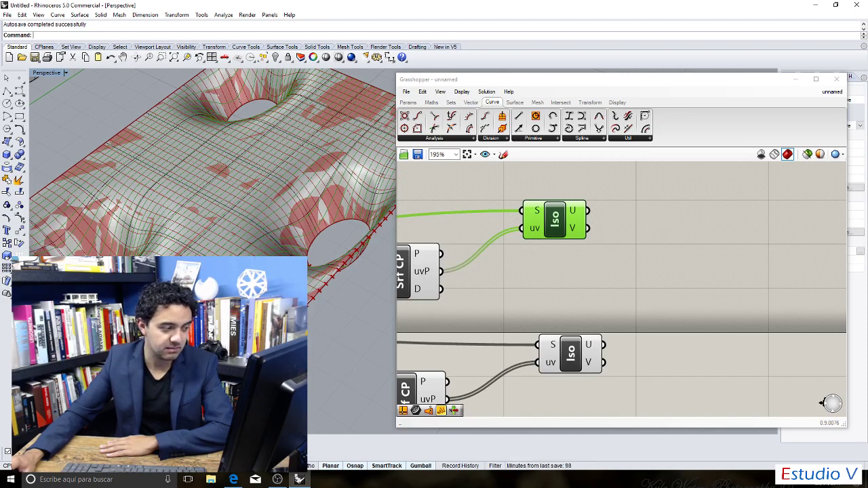
left_click(592, 361)
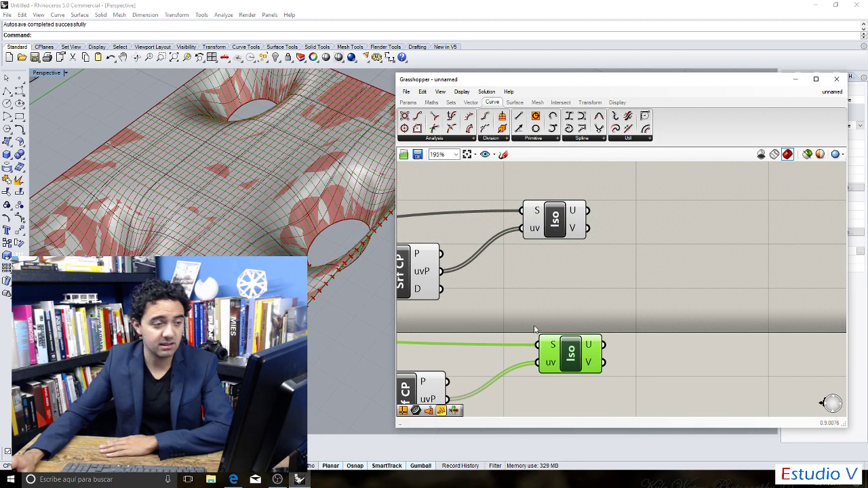
left_click(559, 289)
left_click(564, 217)
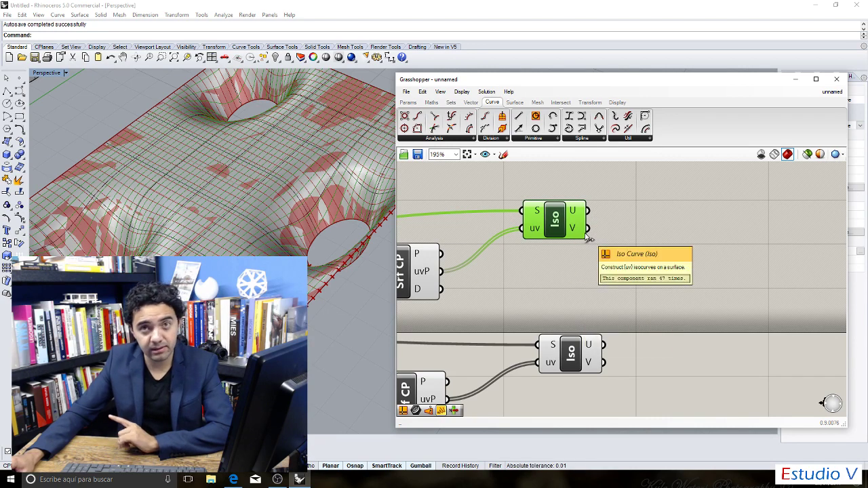
left_click(617, 204)
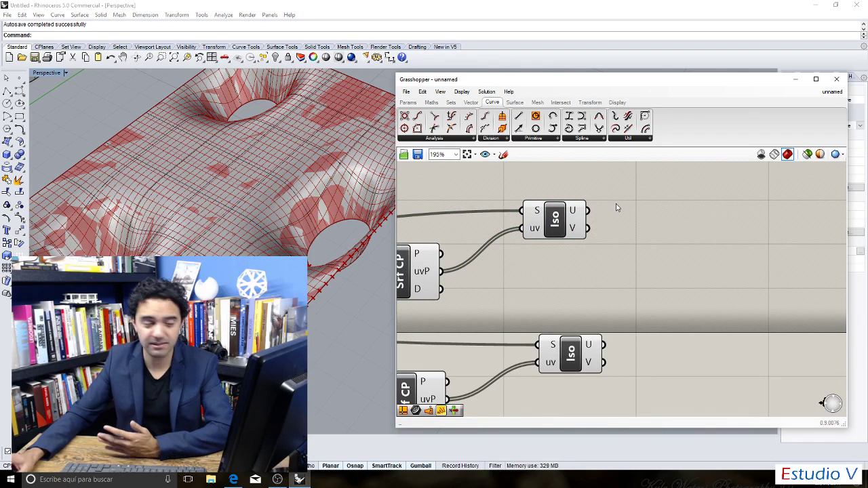
Place two Curve parameters beside the upper Iso Curve component and align them one above the other.
left_click(407, 102)
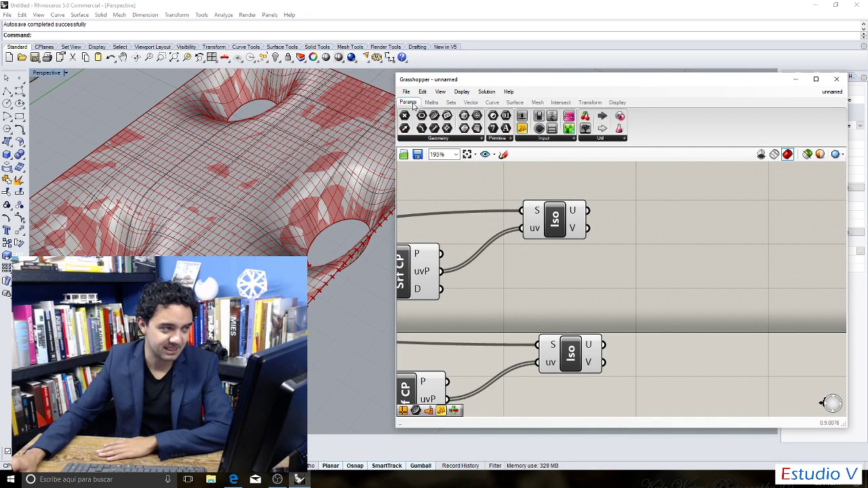
left_click(449, 139)
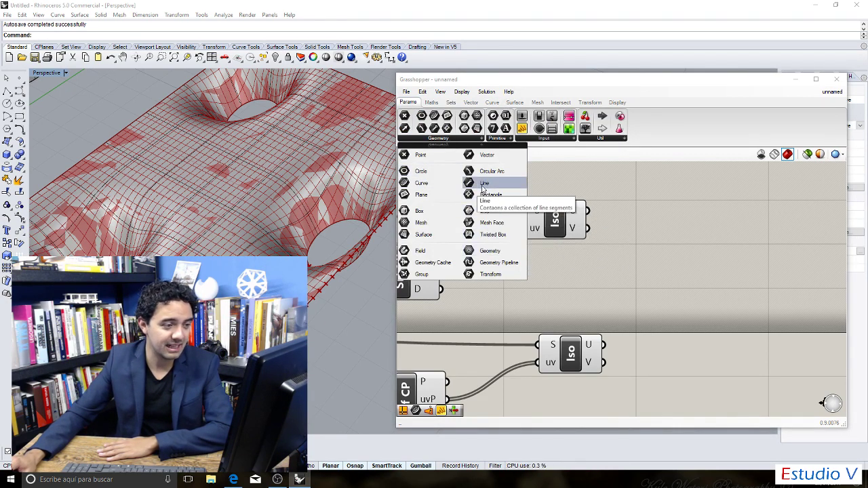
left_click(438, 185)
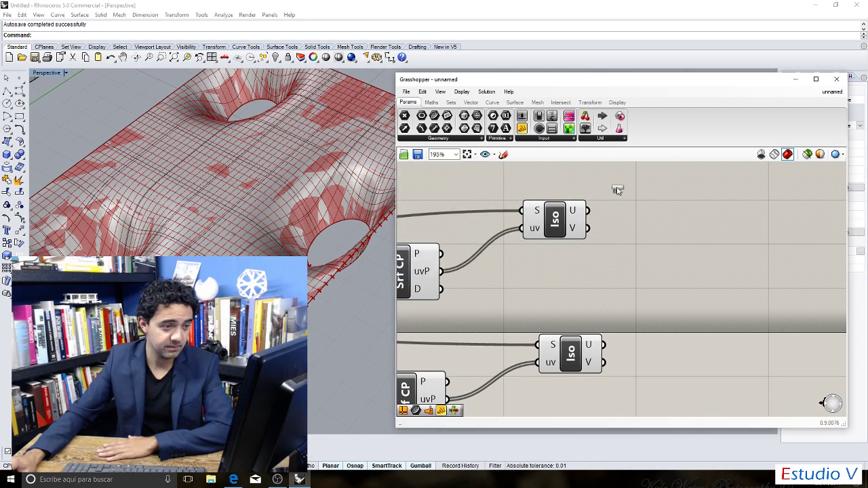
left_click(655, 201)
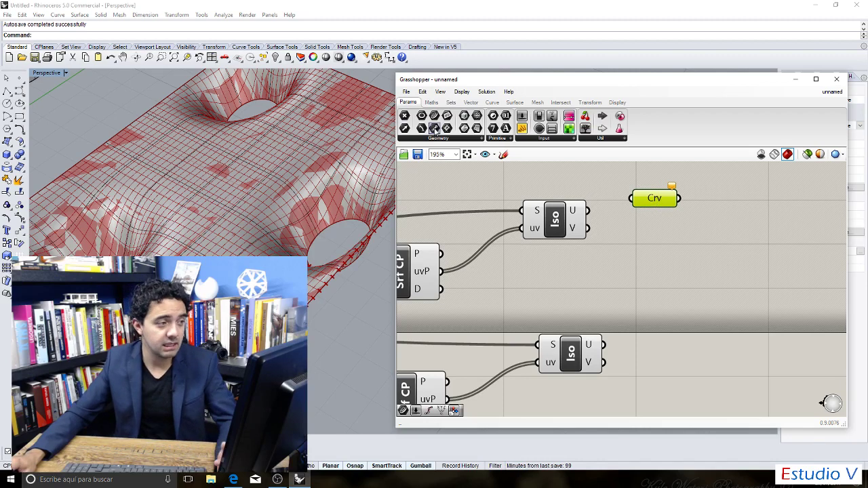
left_click(434, 138)
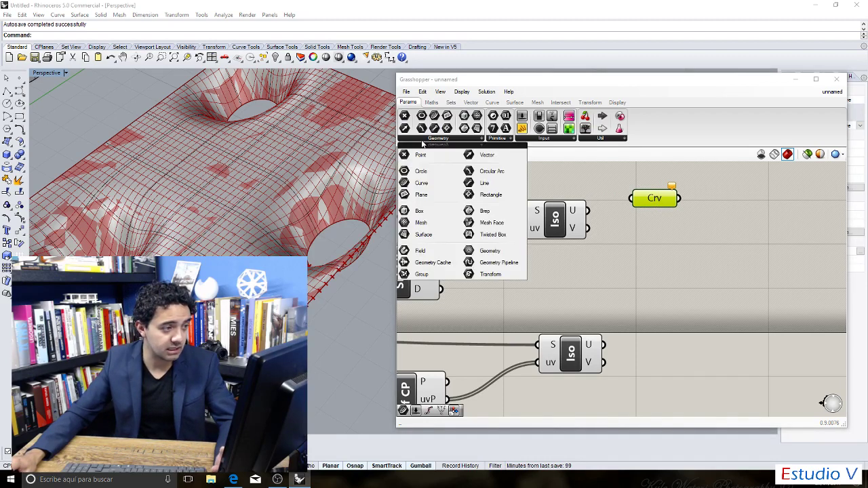
left_click(423, 183)
left_click(669, 234)
left_click_drag(648, 197, 662, 201)
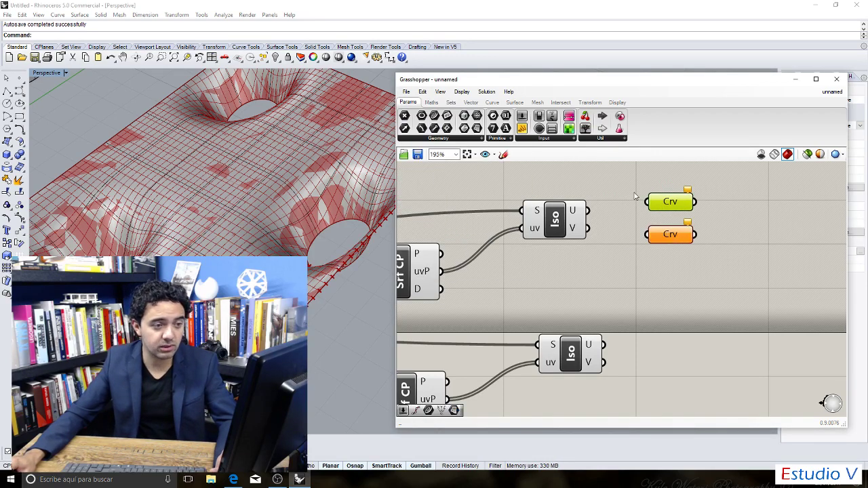
Connect the upper Iso Curve's U and V outputs to the upper and lower Curve parameters respectively, and highlight each parameter's curves.
left_click(632, 194)
left_click_drag(588, 211, 646, 201)
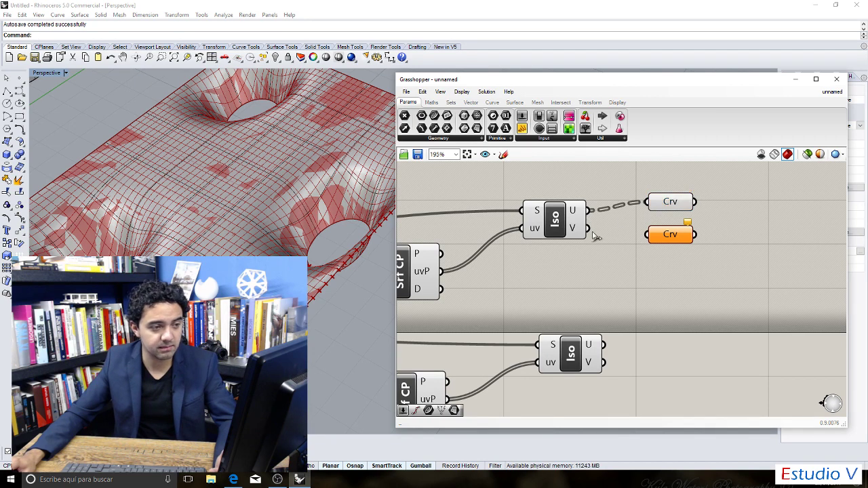
left_click_drag(591, 232, 683, 244)
left_click(671, 205)
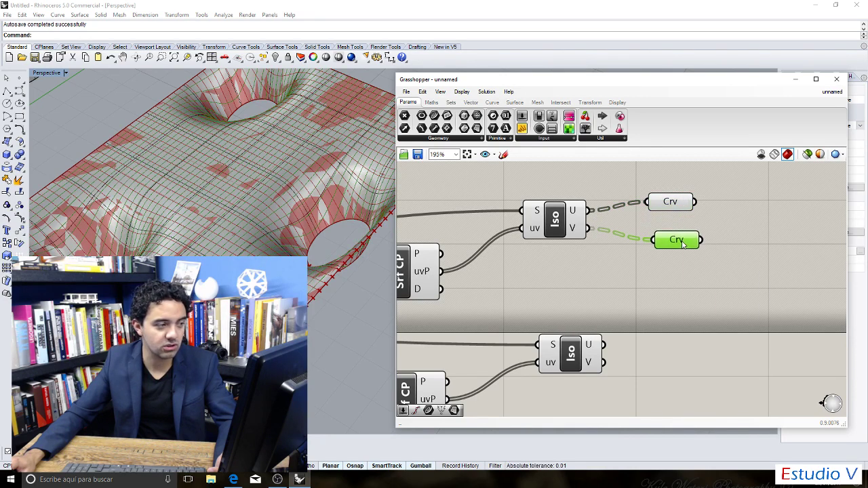
left_click(673, 205)
left_click(672, 243)
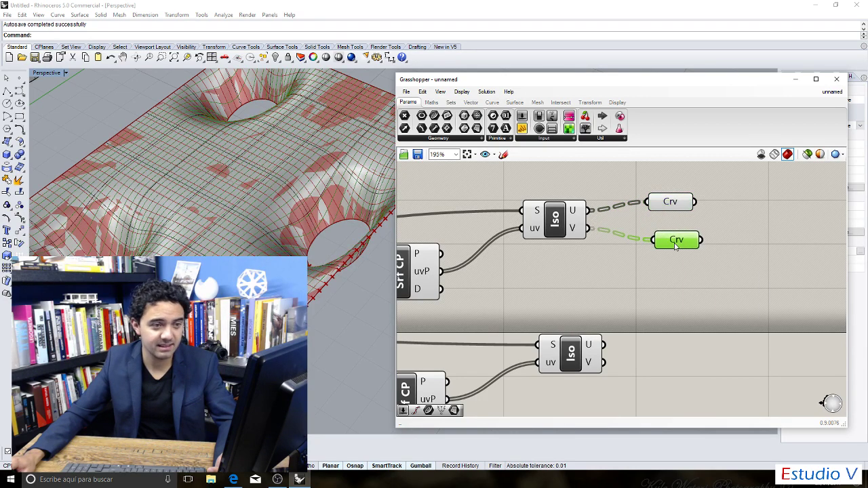
Compare the upper Iso Curve's U and V isocurves by highlighting its two Curve parameters in turn.
left_click(684, 205)
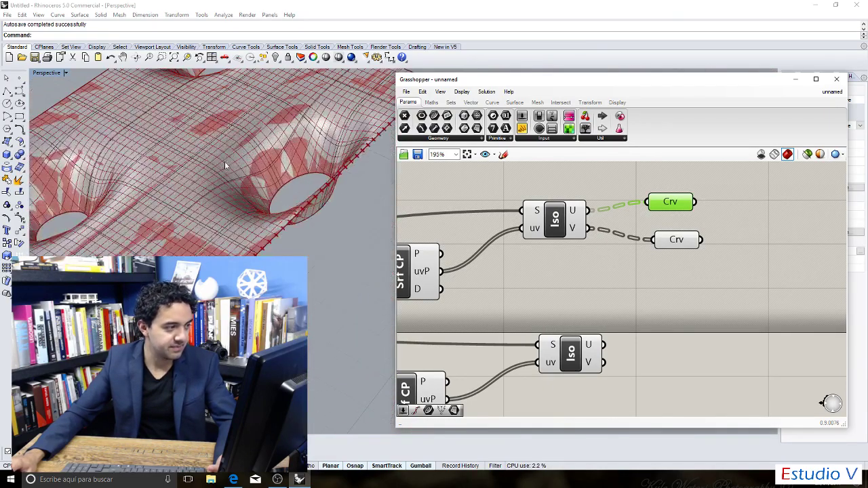
left_click(678, 242)
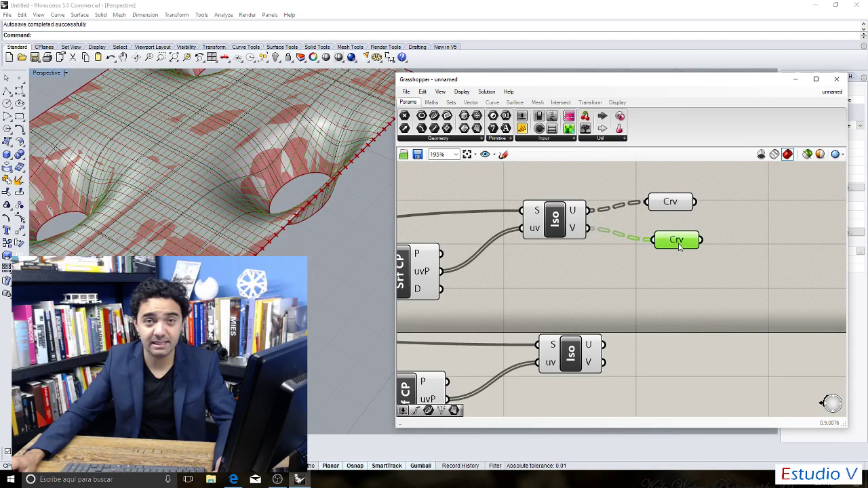
left_click(643, 269)
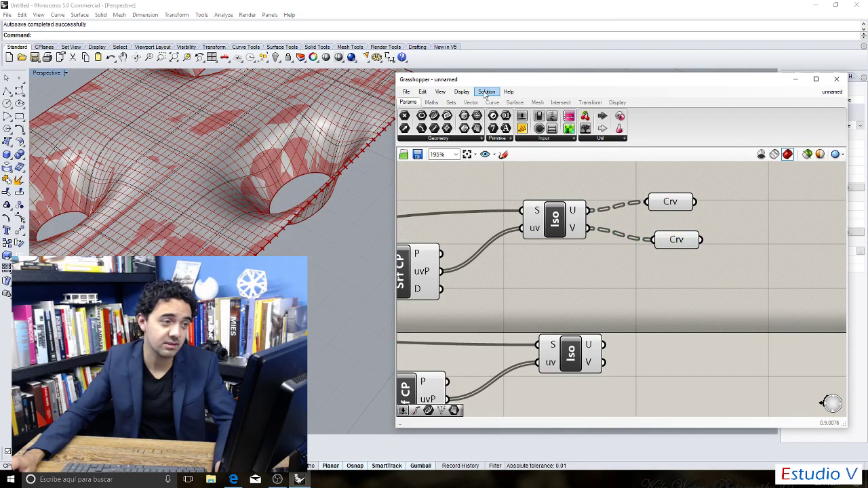
Place two Curve parameters beside the lower Iso Curve component and connect its U and V outputs to them respectively.
left_click(428, 139)
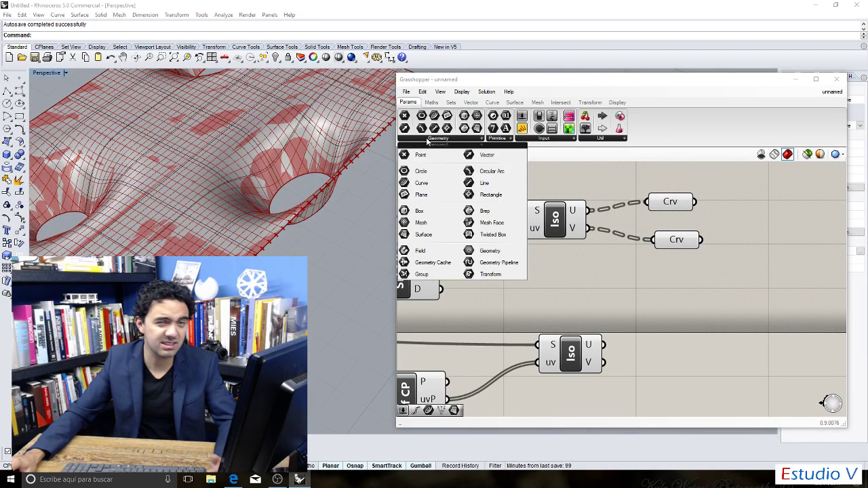
left_click(440, 185)
left_click(673, 332)
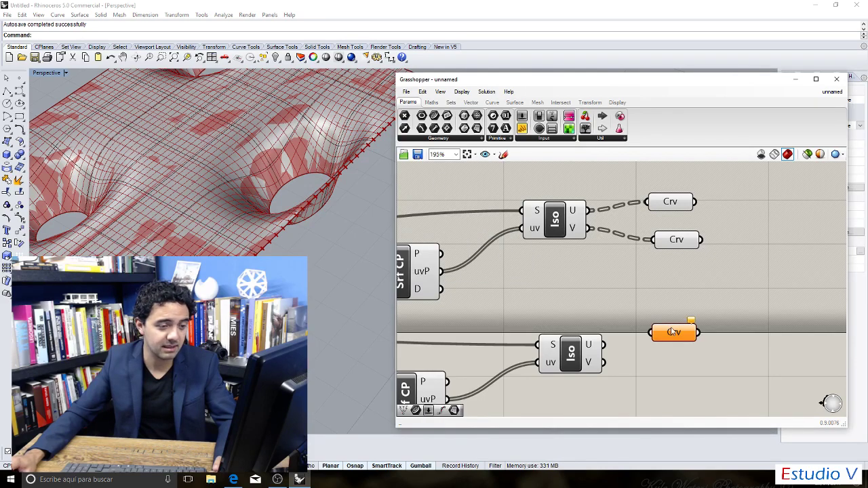
left_click(429, 140)
left_click(437, 187)
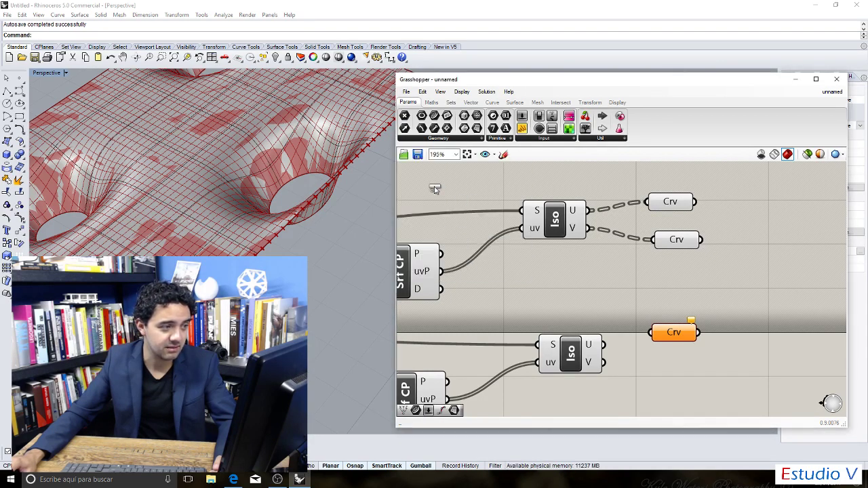
left_click(680, 366)
left_click_drag(605, 345, 651, 332)
left_click_drag(605, 363, 655, 363)
Examine the lower Iso Curve's U and V isocurves on the surface by highlighting each of its Curve parameters.
scroll(666, 371, "down", 3)
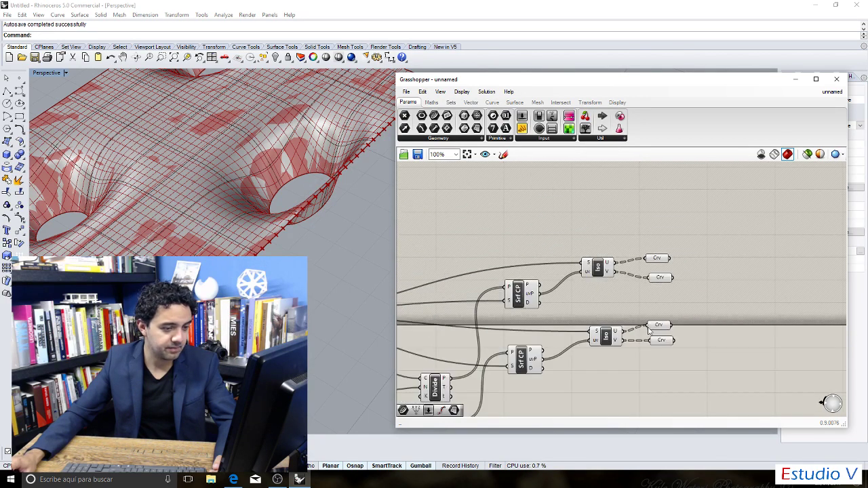
left_click(663, 325)
scroll(217, 207, "up", 3)
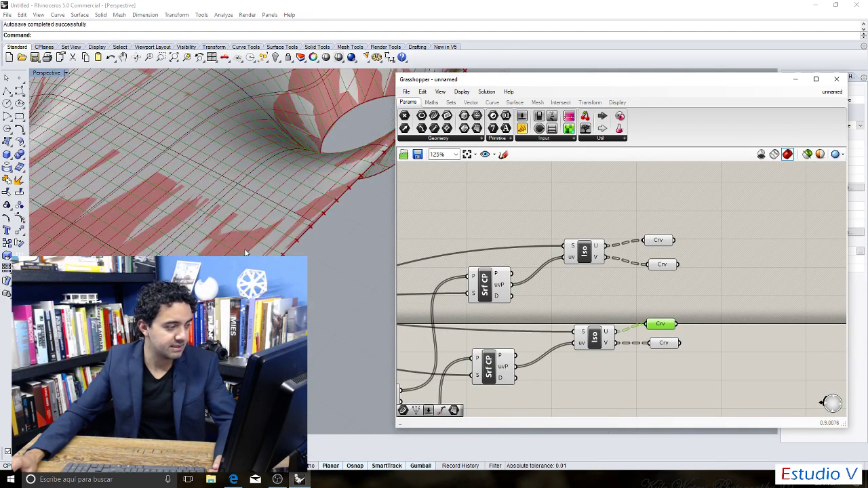
scroll(218, 206, "down", 3)
scroll(240, 227, "up", 2)
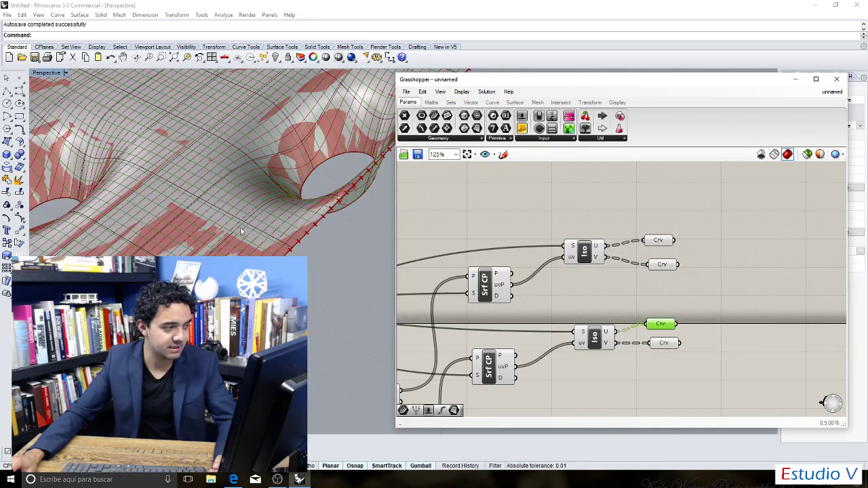
left_click(673, 360)
left_click(664, 343)
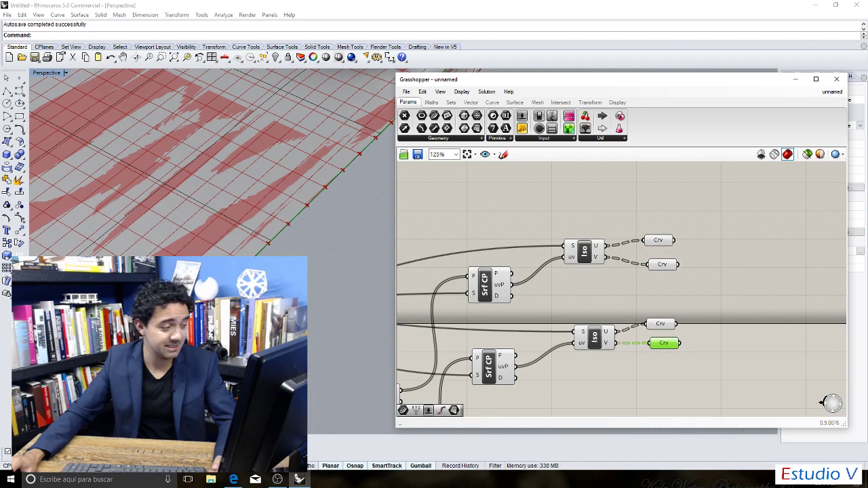
scroll(342, 283, "down", 2)
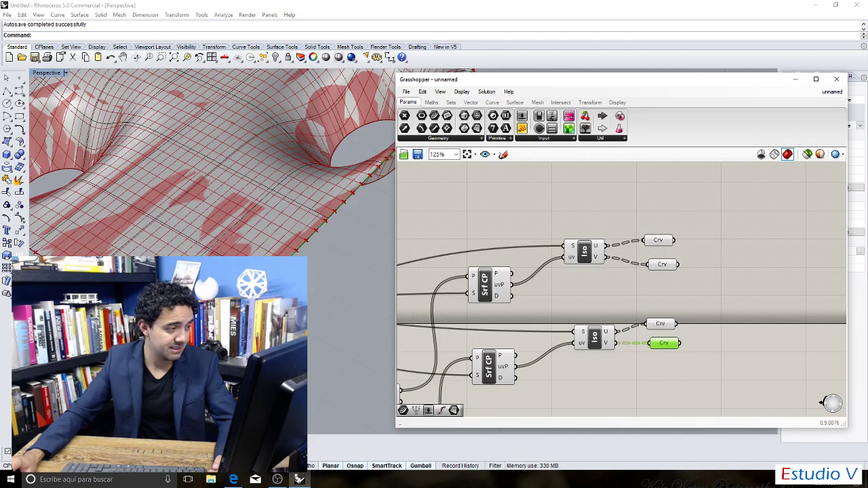
Compare the upper Iso Curve's V isocurves with the lower Iso Curve's U isocurves by highlighting their Curve parameters.
left_click(662, 265)
left_click(665, 298)
left_click(661, 324)
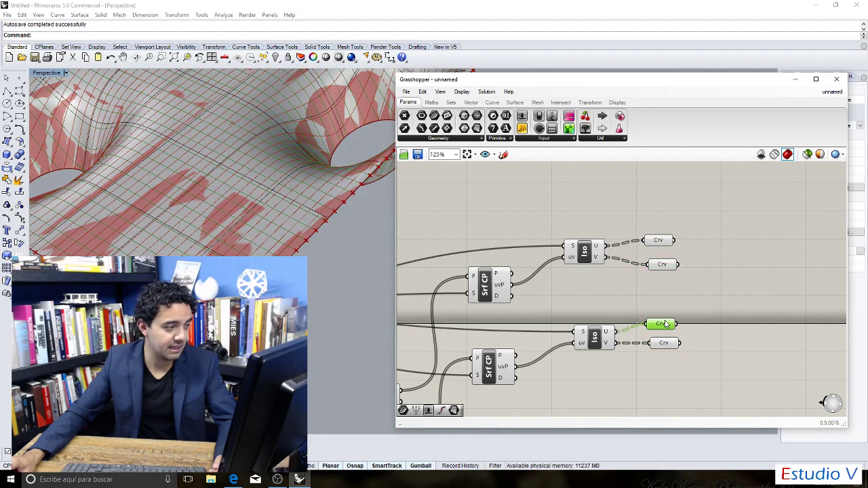
left_click(663, 265)
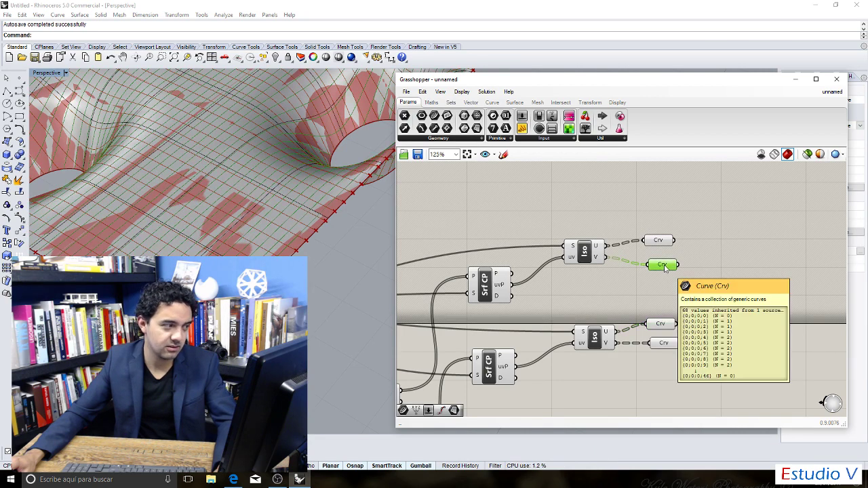
Delete the Curve parameters connected to the upper Iso Curve's U output and the lower Iso Curve's V output.
left_click(657, 242)
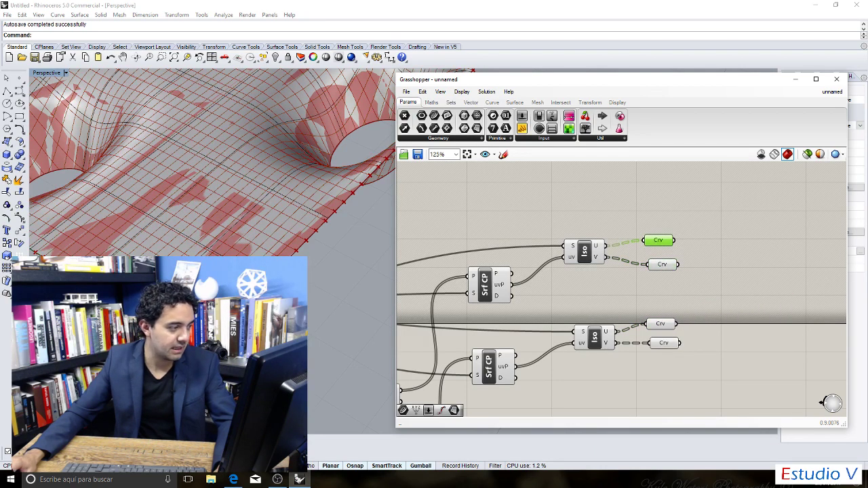
scroll(210, 162, "up", 5)
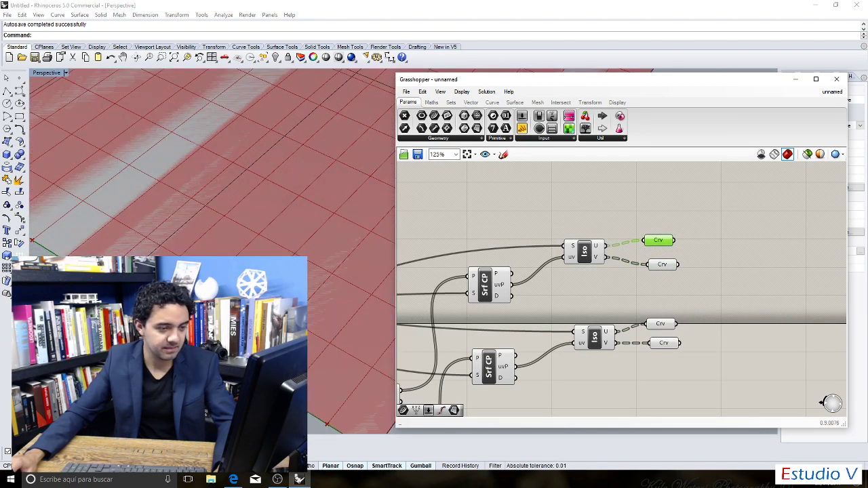
scroll(210, 162, "down", 5)
scroll(630, 241, "up", 3)
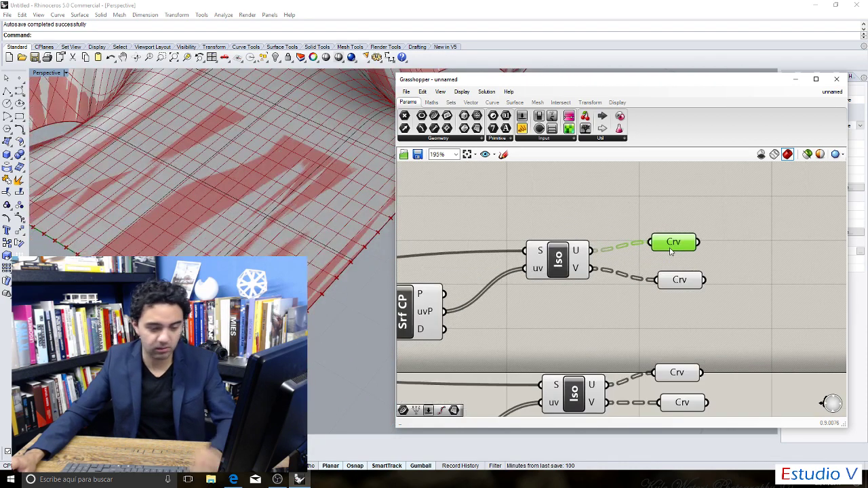
key("Delete")
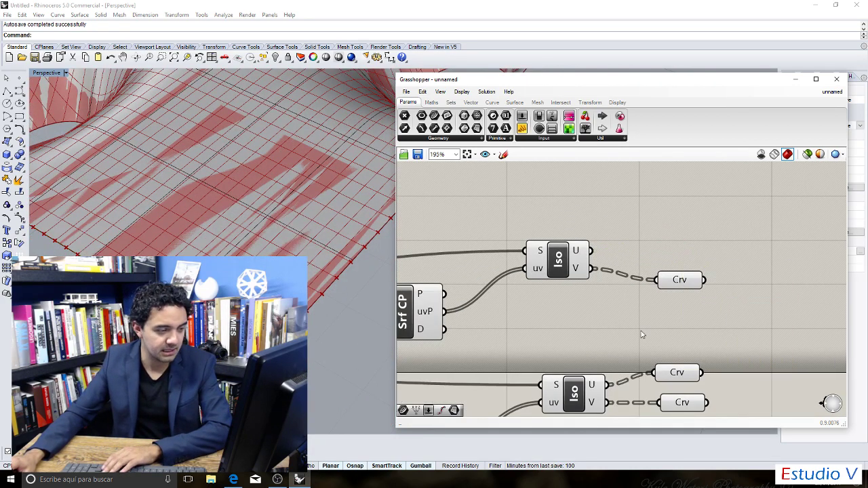
left_click(680, 375)
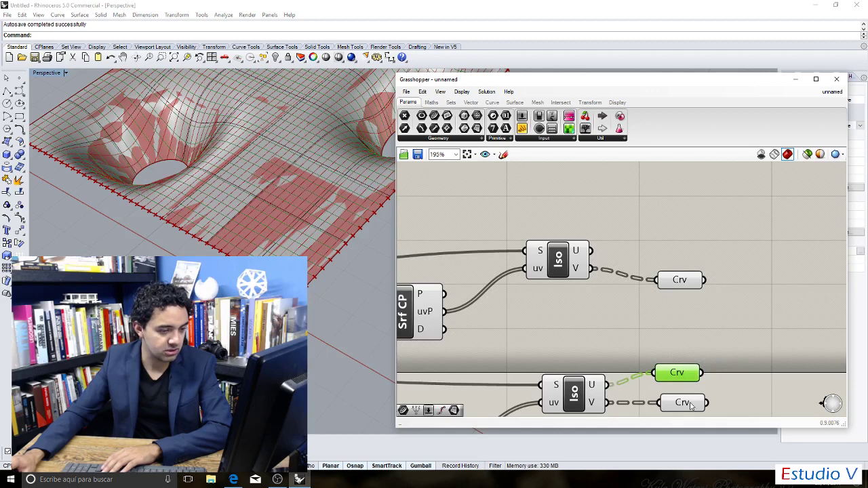
left_click(691, 405)
key("Delete")
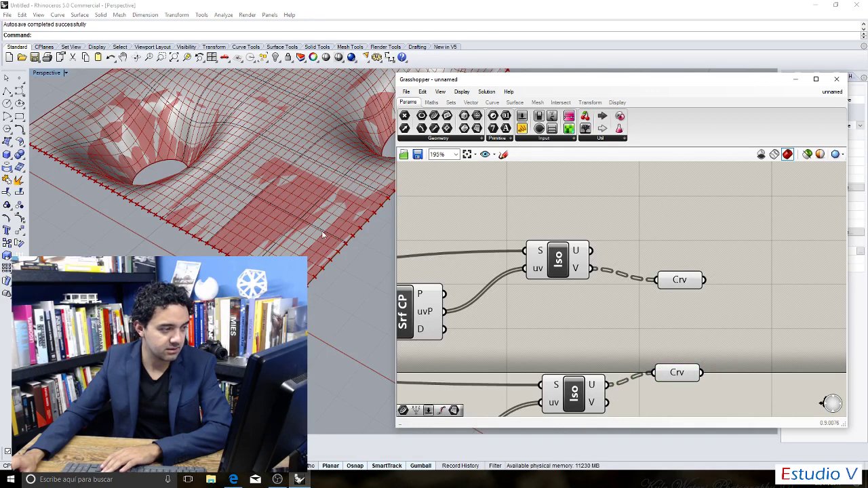
Inspect the isocurves of the two remaining Curve parameters by highlighting each one on the surface.
left_click(675, 284)
left_click(689, 370)
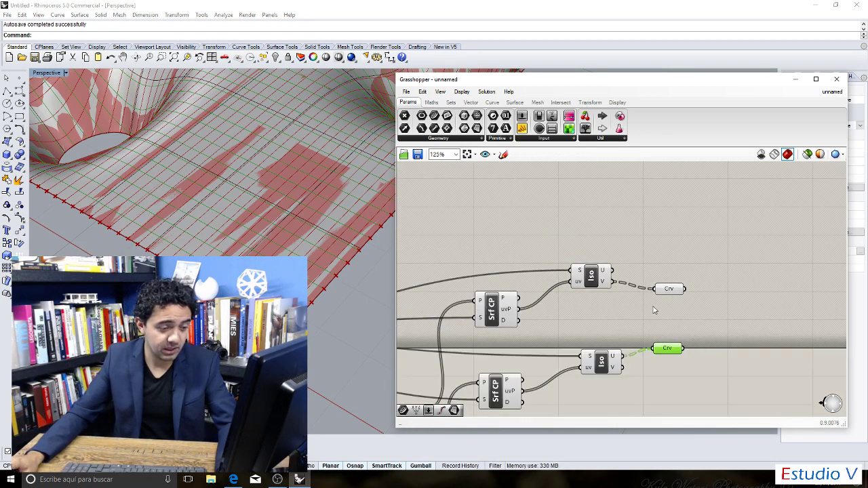
scroll(657, 303, "down", 2)
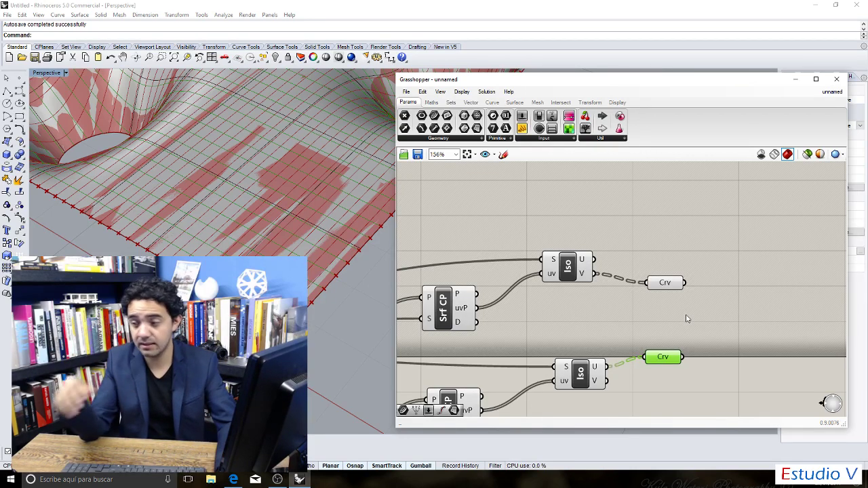
left_click(665, 283)
right_click_drag(298, 231, 325, 236)
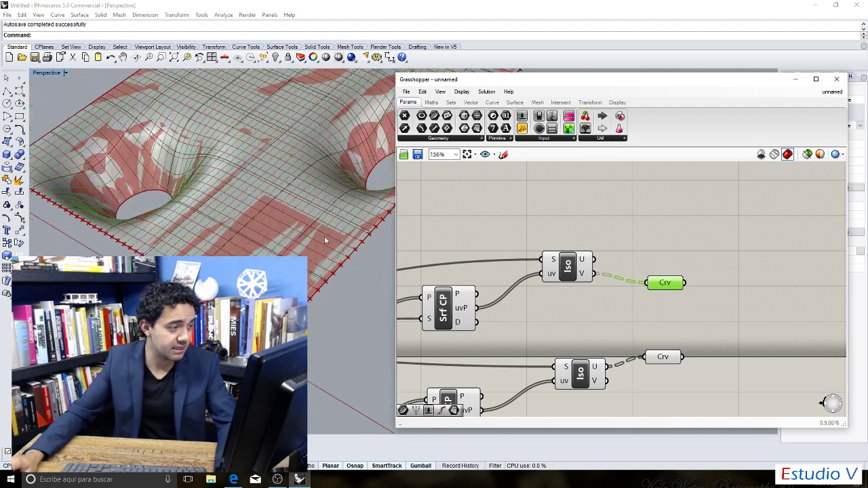
left_click(664, 357)
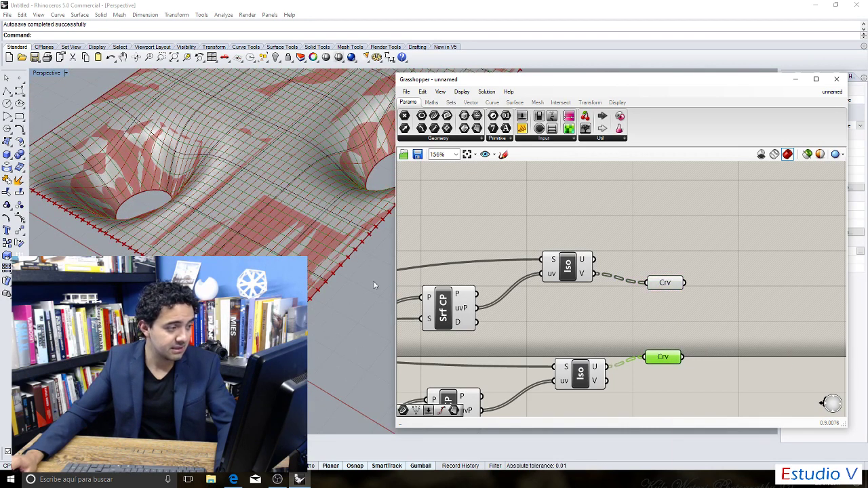
left_click(661, 306)
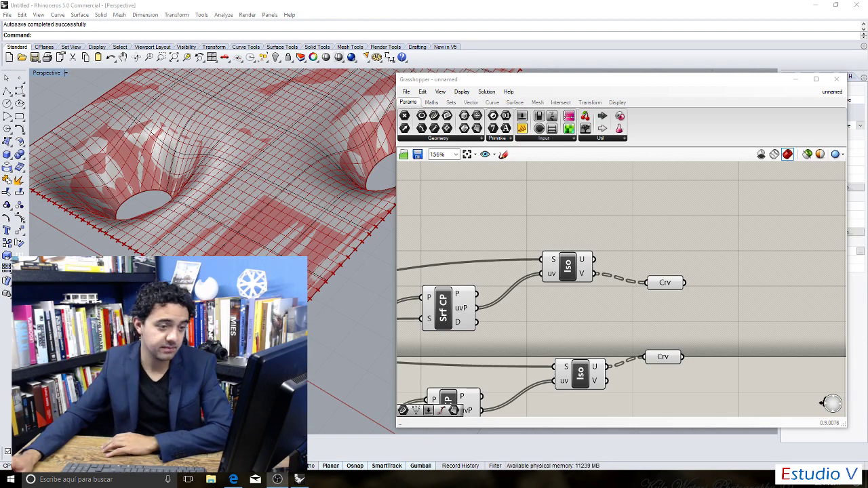
Add a Pipe component beyond the two Curve parameters, leaving room between them for another component.
scroll(619, 244, "down", 2)
scroll(652, 262, "up", 2)
scroll(658, 265, "down", 2)
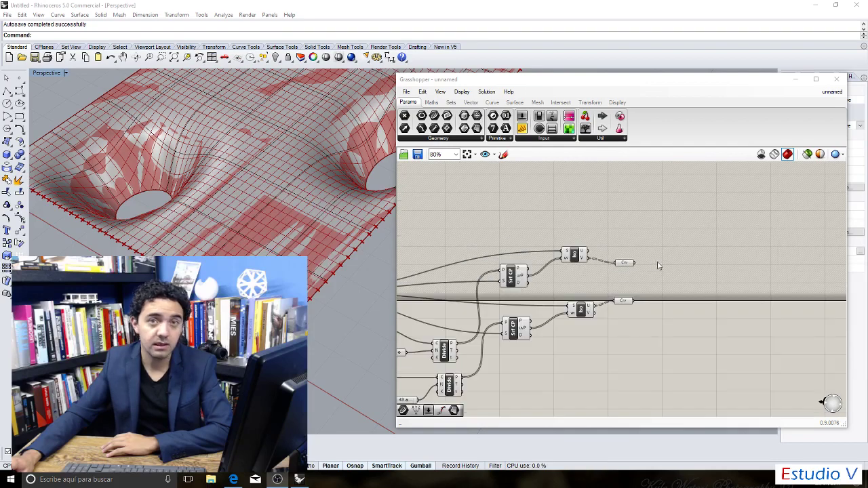
scroll(661, 267, "up", 2)
left_click(514, 103)
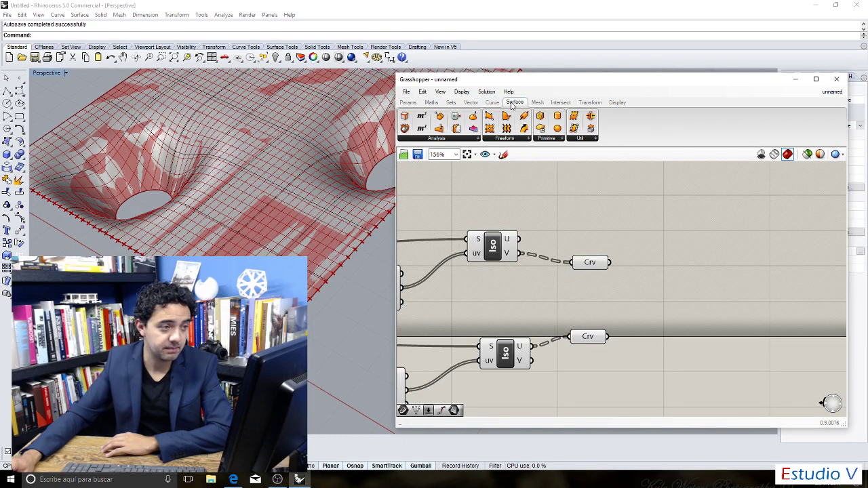
left_click(522, 139)
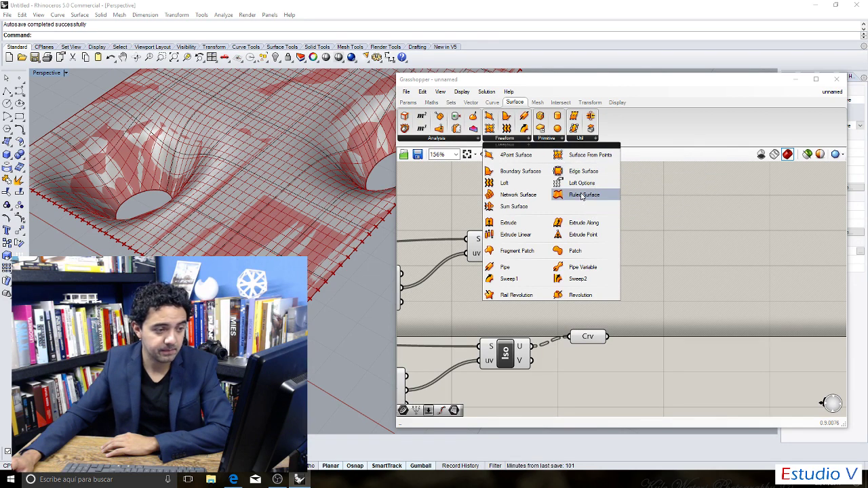
left_click(545, 267)
left_click(700, 297)
scroll(678, 303, "up", 2)
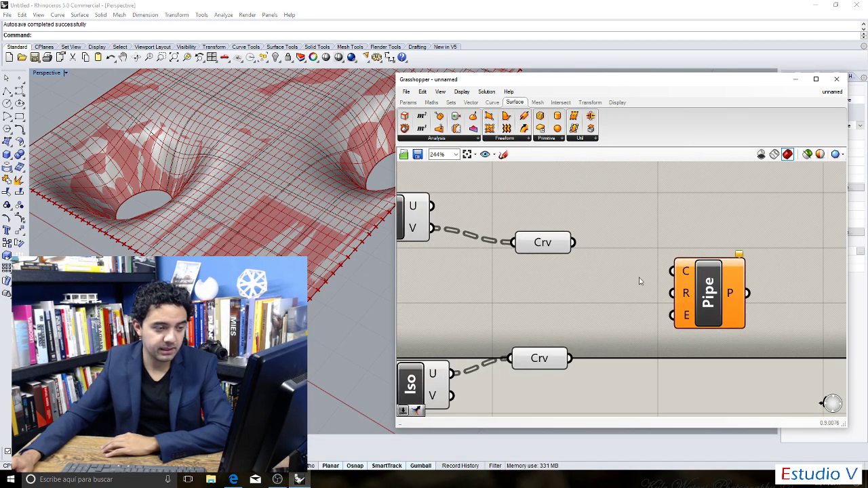
left_click_drag(709, 293, 748, 301)
Add a Merge component before Pipe and connect the upper Curve parameter to D1 and the lower one to D2.
left_click(661, 237)
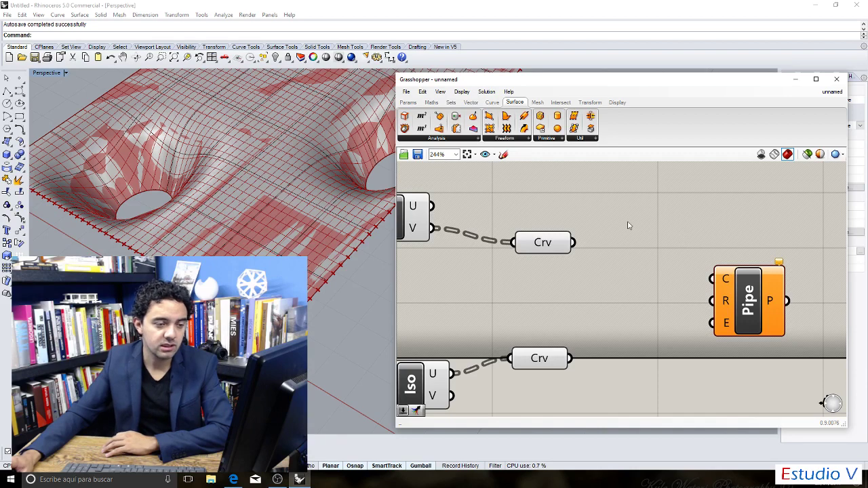
double_click(630, 243)
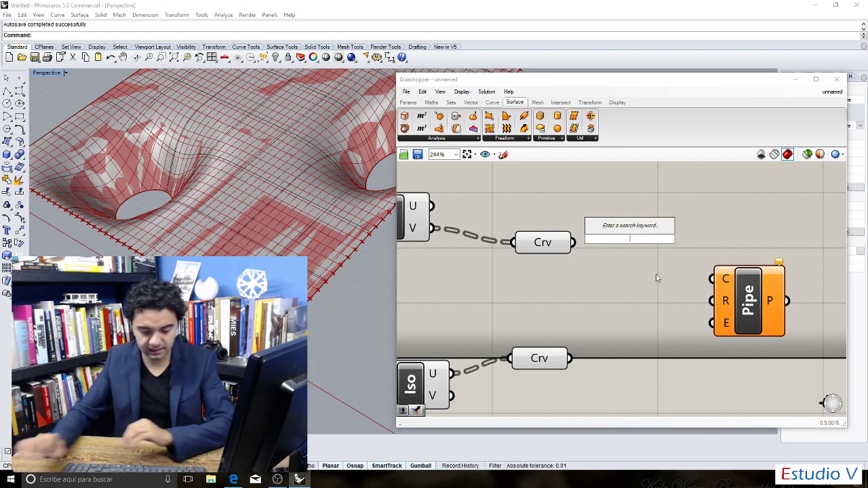
type("me")
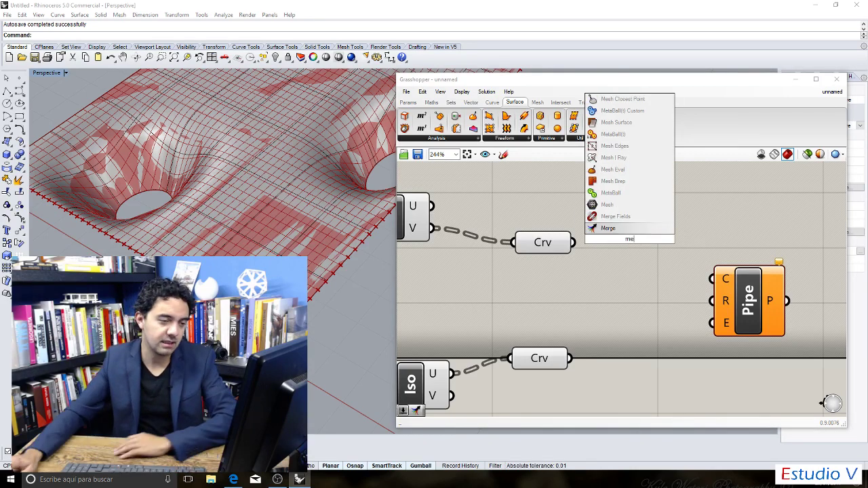
left_click(619, 229)
left_click(597, 271)
left_click_drag(573, 242, 613, 274)
left_click_drag(573, 359, 613, 295)
left_click(655, 288)
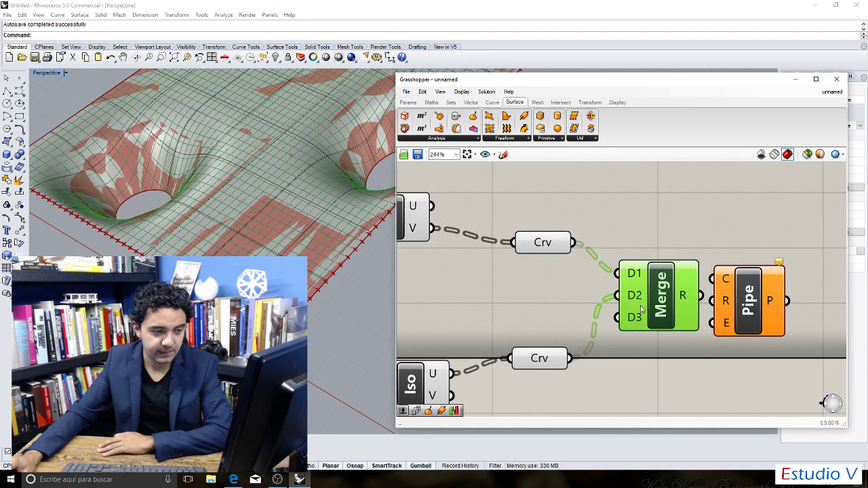
Move Pipe farther from Merge and connect Merge's R output to Pipe's C input.
left_click(746, 299)
left_click_drag(745, 298, 784, 298)
left_click(734, 219)
left_click_drag(701, 296, 750, 279)
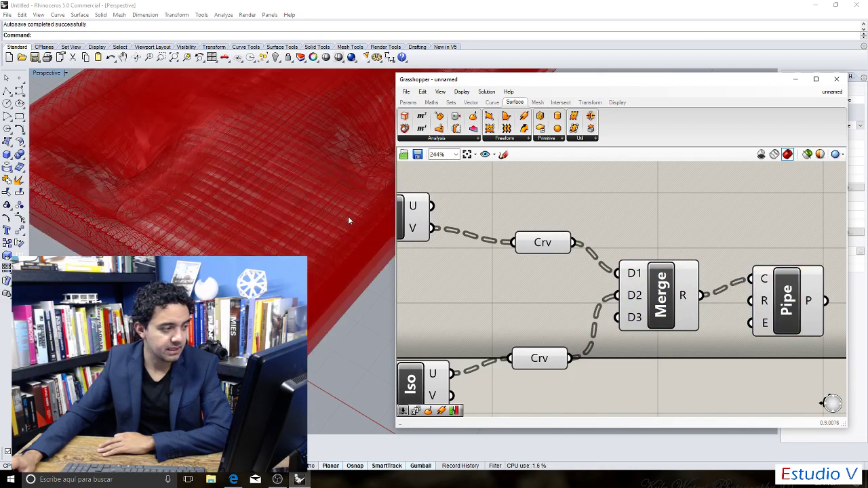
Move the Pipe component down into the empty canvas area below the Merge and Curve components.
scroll(790, 310, "down", 2)
scroll(790, 310, "up", 4)
scroll(645, 217, "down", 4)
scroll(688, 254, "up", 2)
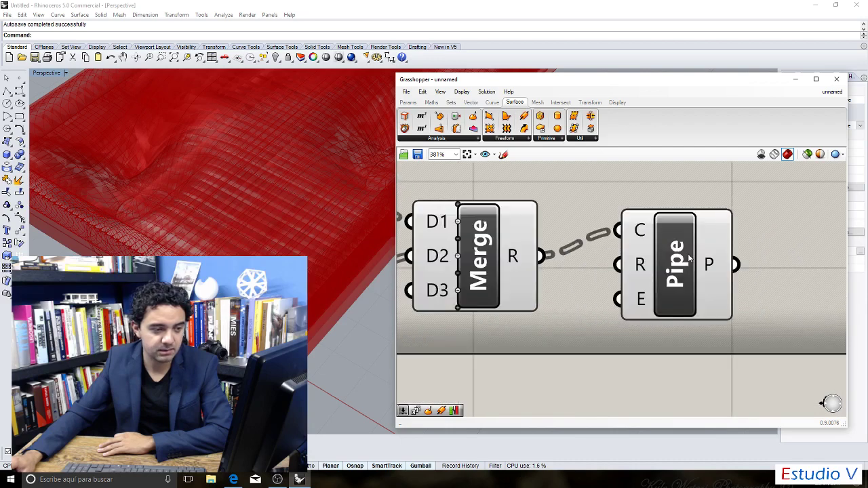
left_click_drag(687, 253, 779, 308)
scroll(706, 200, "down", 4)
scroll(707, 200, "up", 3)
left_click_drag(615, 183, 658, 251)
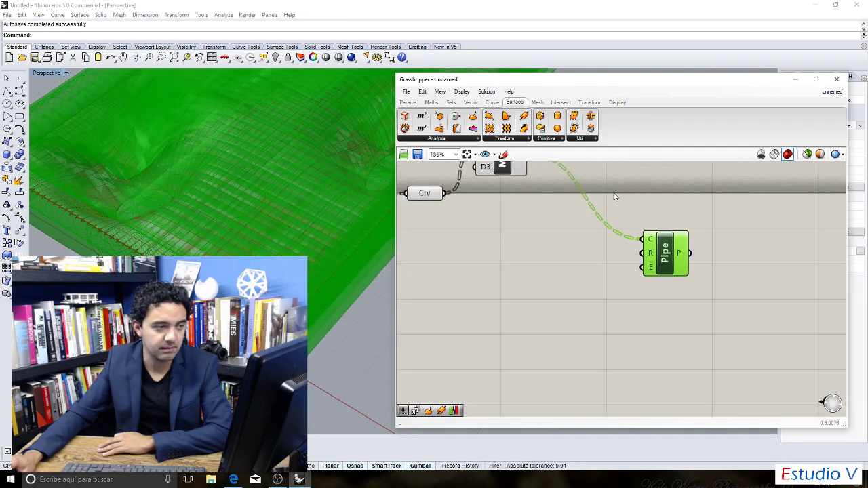
Add a number slider beside Pipe, connect it to the R input and lower its value to about 0.106.
left_click(543, 224)
left_click(414, 104)
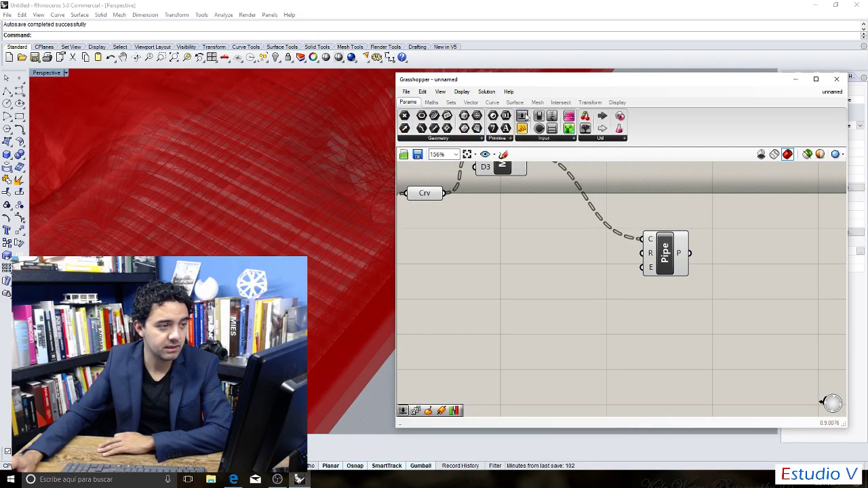
left_click_drag(573, 266, 575, 264)
scroll(588, 258, "up", 3)
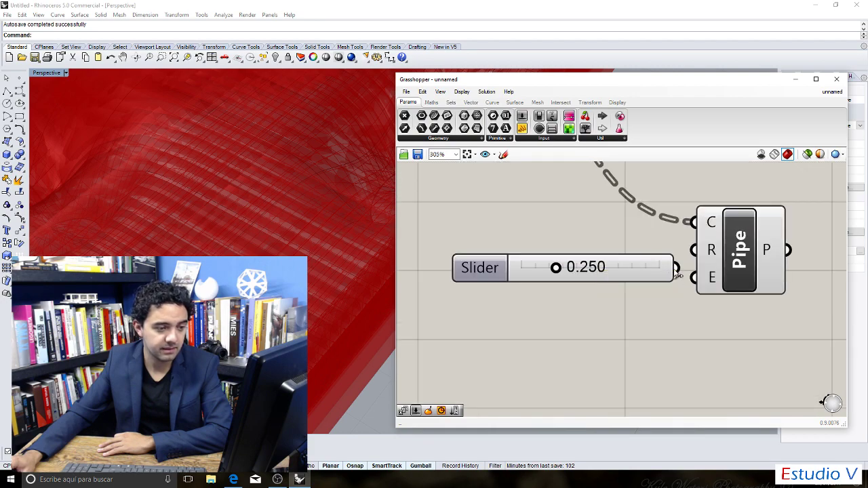
left_click_drag(677, 270, 693, 250)
left_click_drag(563, 268, 535, 271)
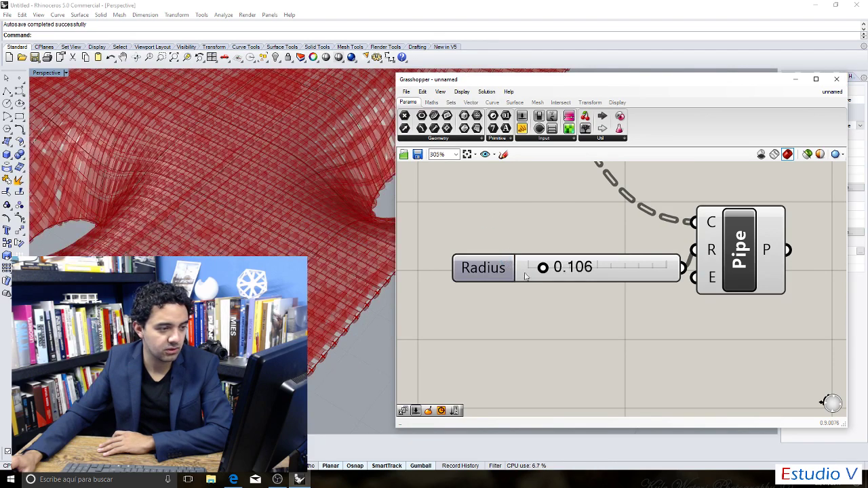
Try to enter 0.1 as the exact value of the Radius slider.
scroll(535, 275, "up", 2)
left_click(469, 262)
left_click_drag(469, 262, 465, 253)
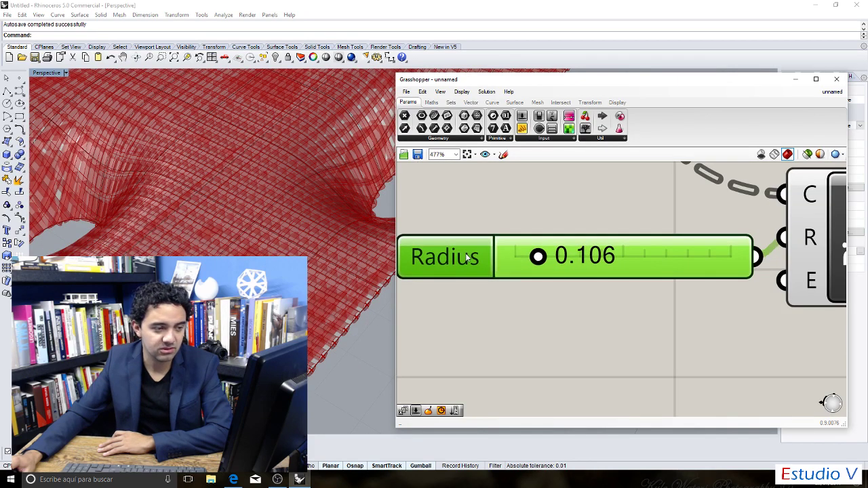
double_click(589, 265)
key("BackSpace")
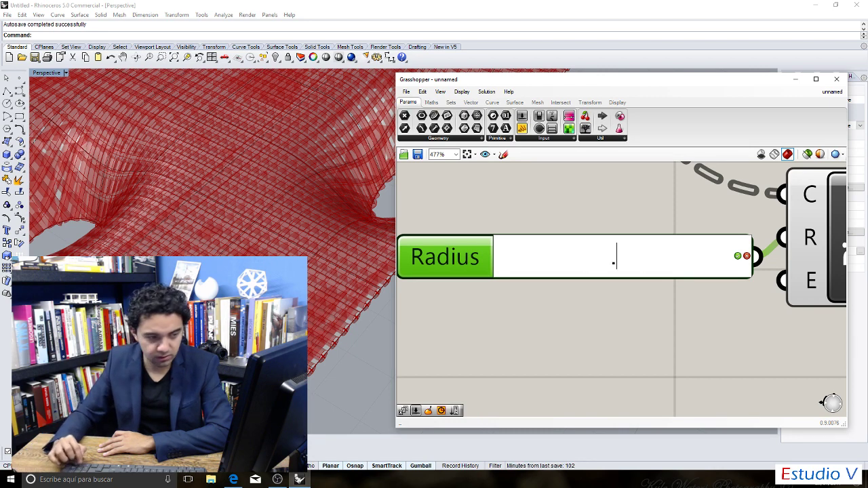
type(".1")
left_click(610, 319)
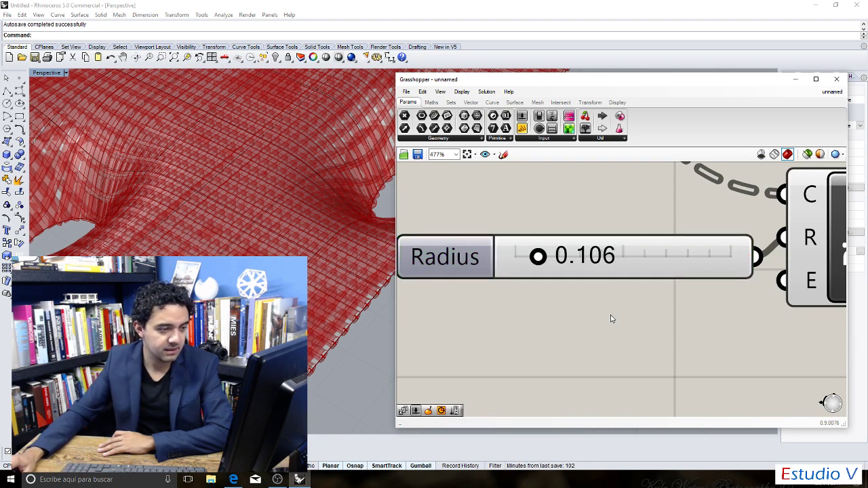
Set the Radius slider feeding Pipe to 0.1 and accept the value.
left_click(487, 263)
double_click(601, 270)
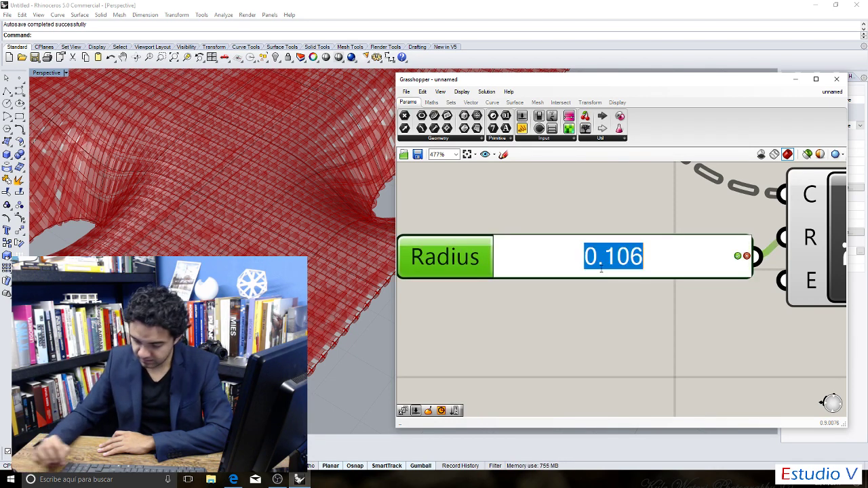
key("BackSpace")
type(".1")
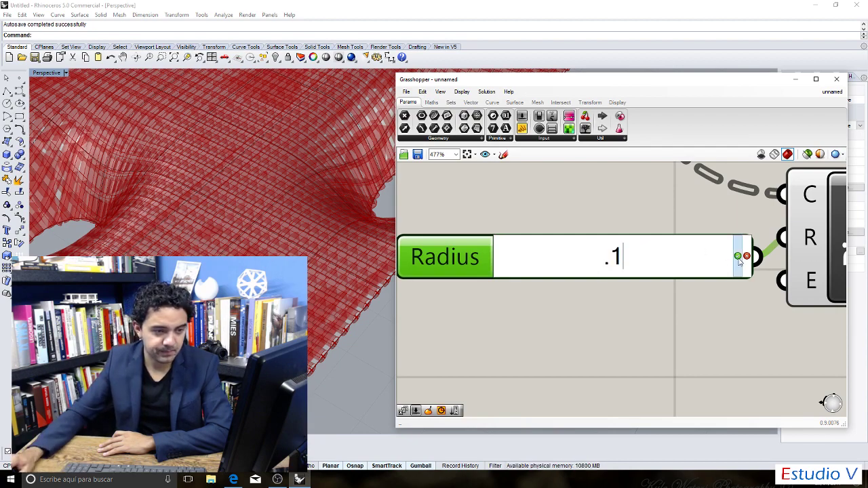
key("Return")
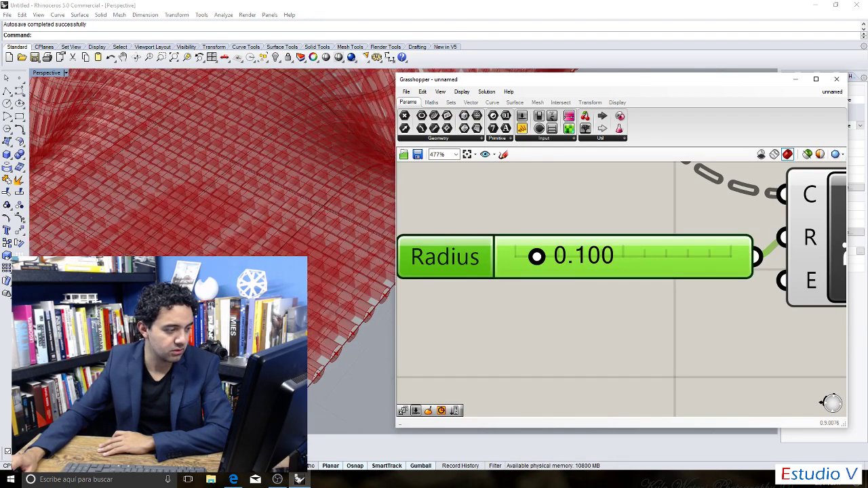
scroll(490, 332, "down", 5)
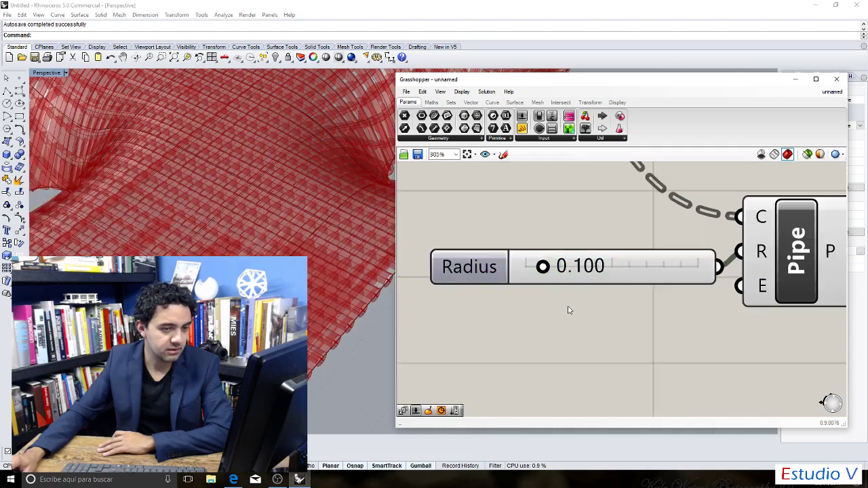
Set the Radius slider to 0.01 and inspect the resulting pipes on the surface.
scroll(514, 281, "up", 2)
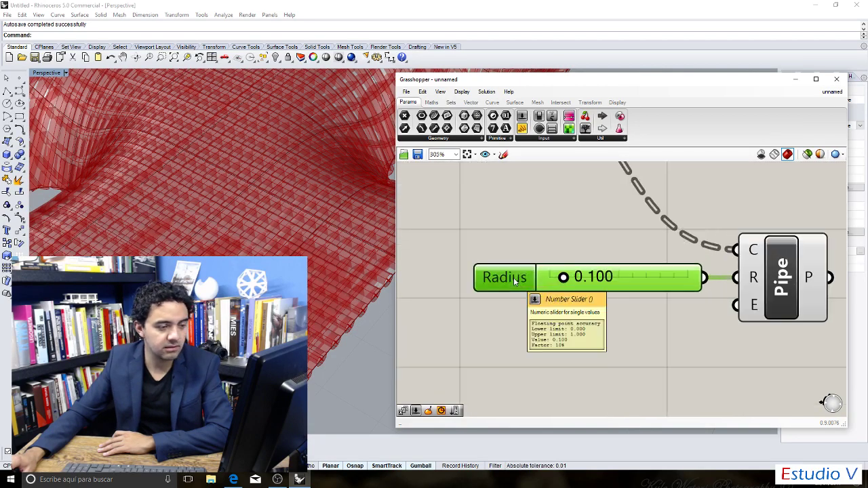
double_click(603, 283)
key("BackSpace")
type(".01")
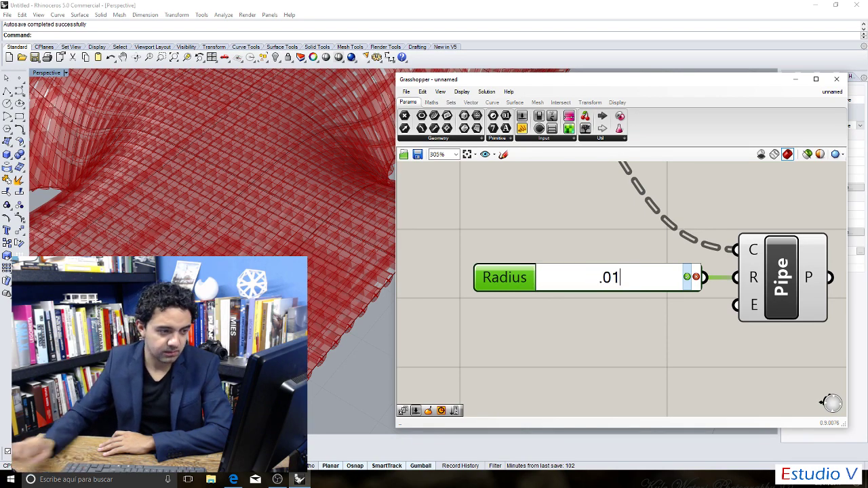
key("Return")
left_click(687, 278)
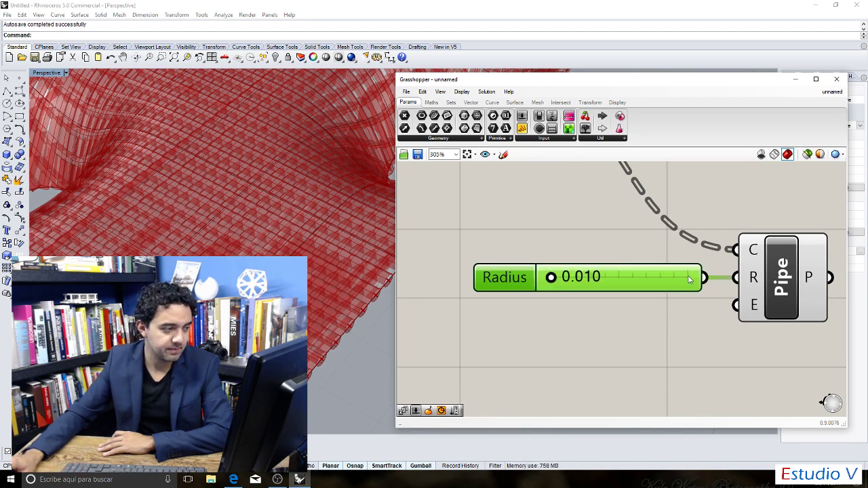
scroll(350, 356, "up", 5)
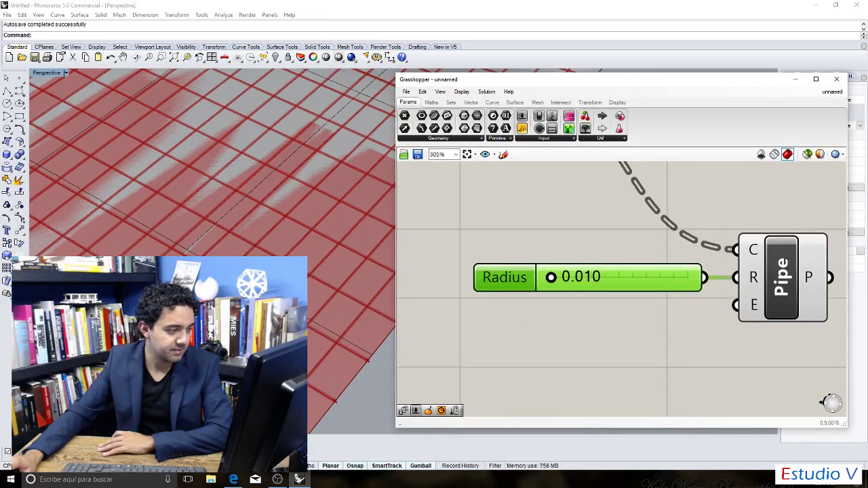
scroll(348, 143, "down", 5)
scroll(297, 244, "up", 4)
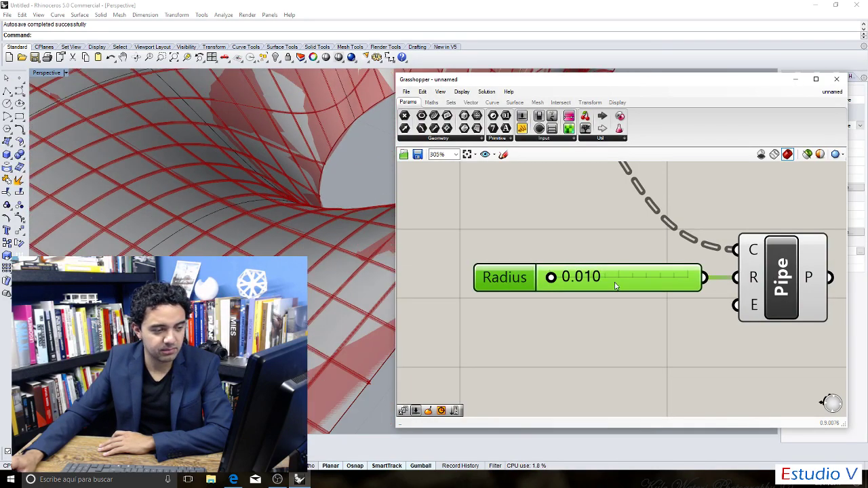
Try to change the Radius slider to 0.02 and inspect the pipe grid around the surface opening.
double_click(608, 278)
type(".02")
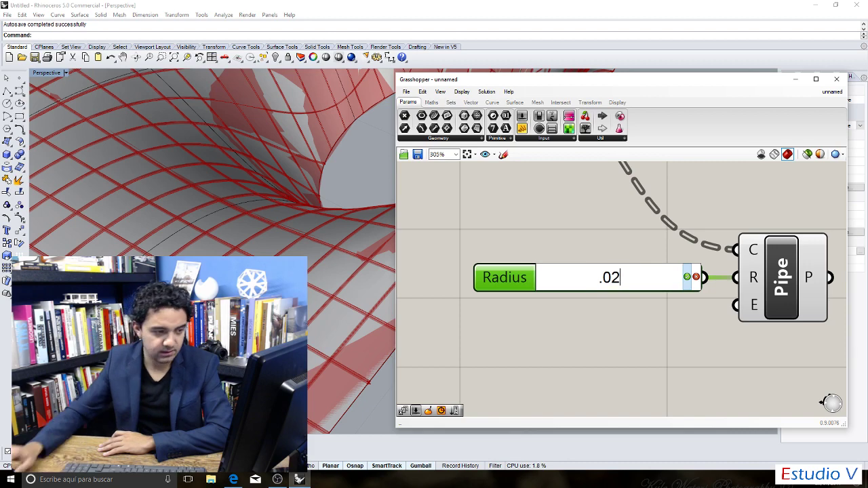
left_click(641, 339)
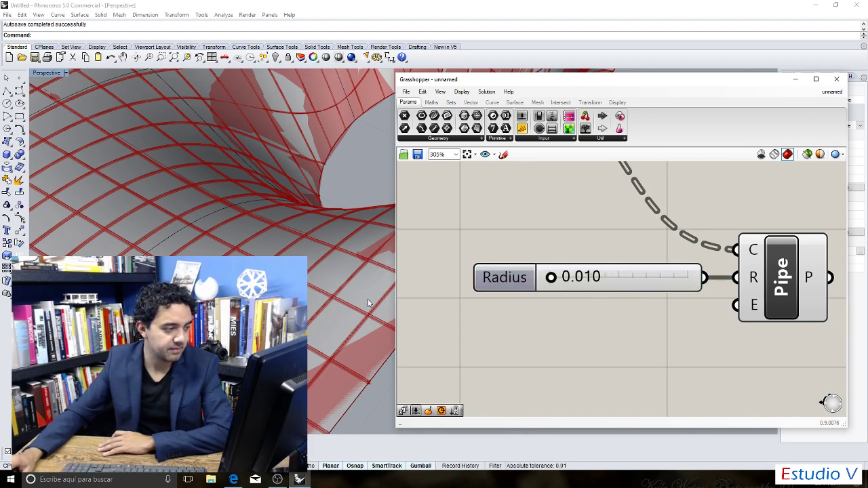
scroll(446, 326, "down", 3)
left_click(336, 325)
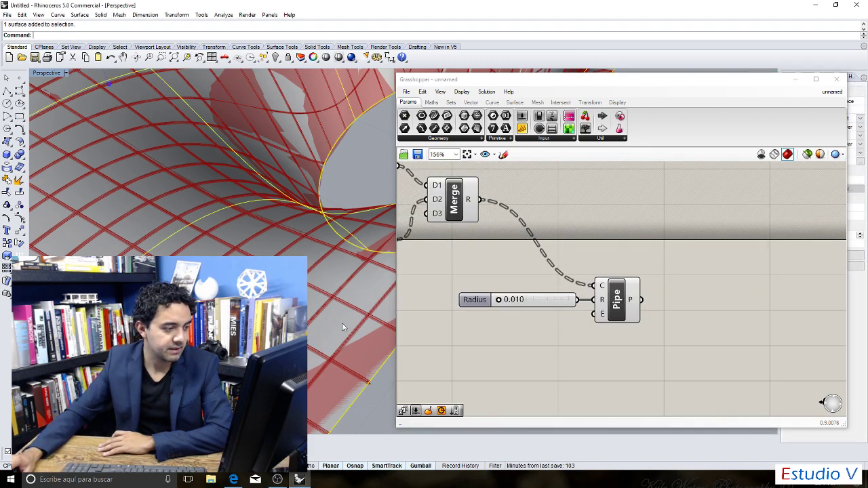
scroll(334, 326, "down", 5)
scroll(309, 274, "up", 5)
Set the Radius slider to 0.02 and accept the value.
left_click(519, 314)
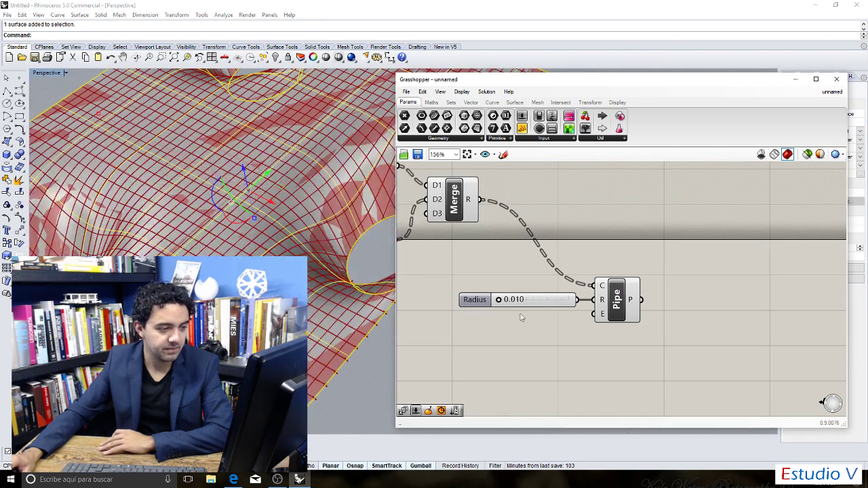
left_click(541, 302)
double_click(541, 302)
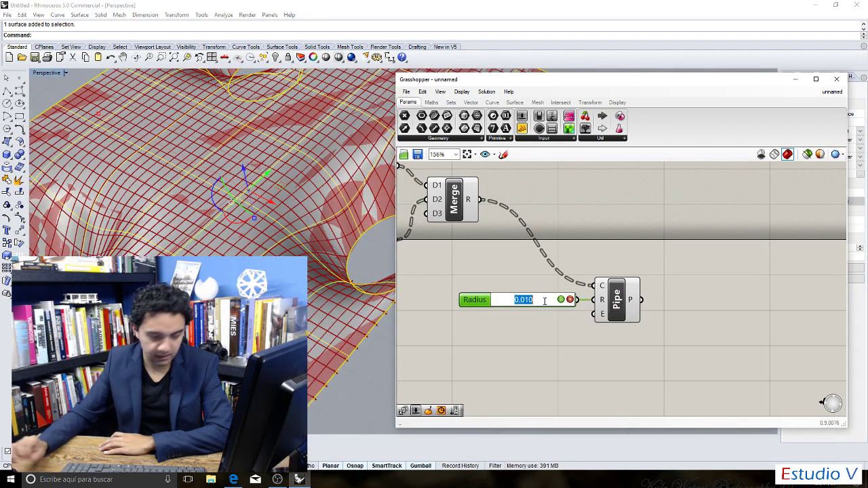
key("BackSpace")
type(".02")
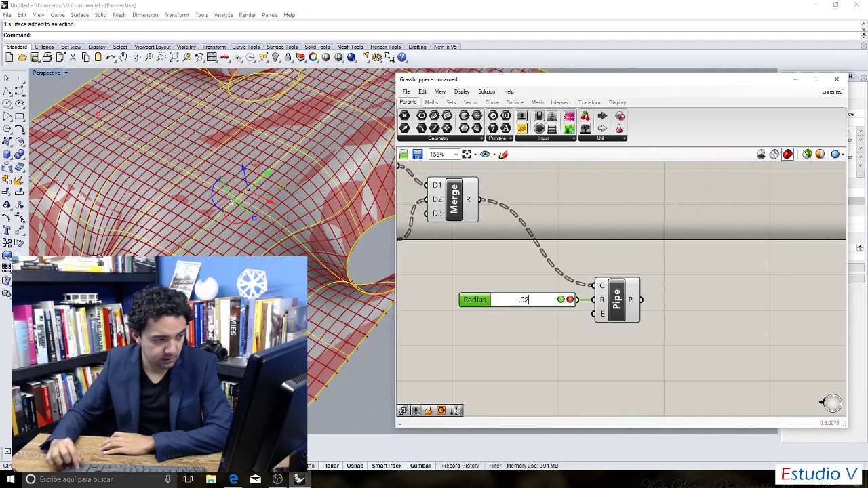
left_click(562, 299)
left_click(527, 355)
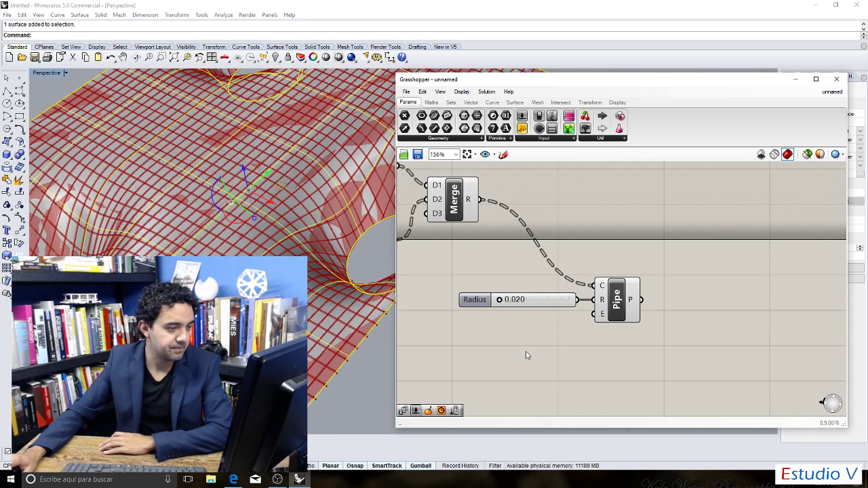
Delete the Pipe component, its Radius slider and the Merge component, keeping both Curve parameters.
left_click(597, 305)
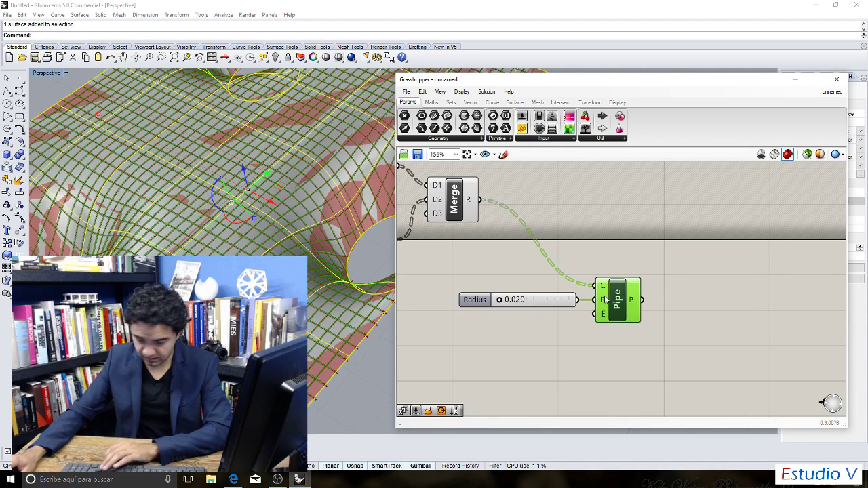
key("Delete")
left_click(515, 299)
key("Delete")
scroll(453, 235, "down", 5)
scroll(453, 235, "up", 5)
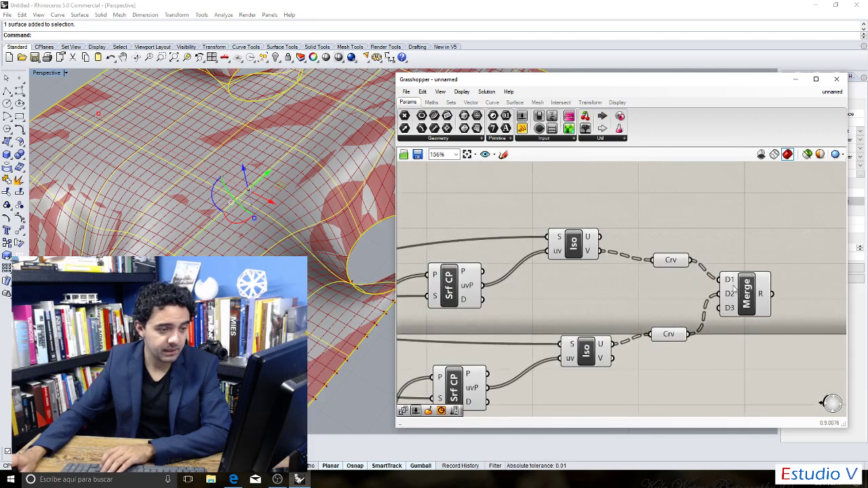
left_click(729, 291)
key("Delete")
Add a new Merge component and place it beyond the two Curve parameters, vertically between them.
scroll(737, 287, "up", 4)
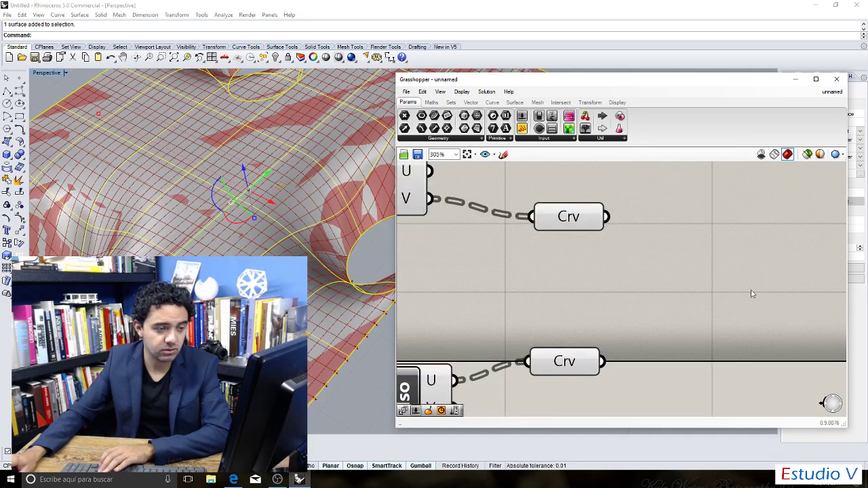
double_click(693, 261)
type("merg")
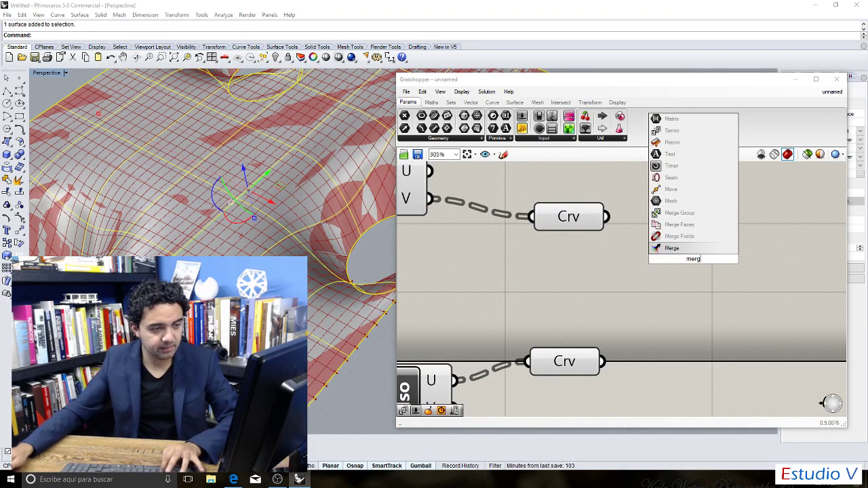
type("e")
key("Return")
left_click_drag(661, 258, 715, 274)
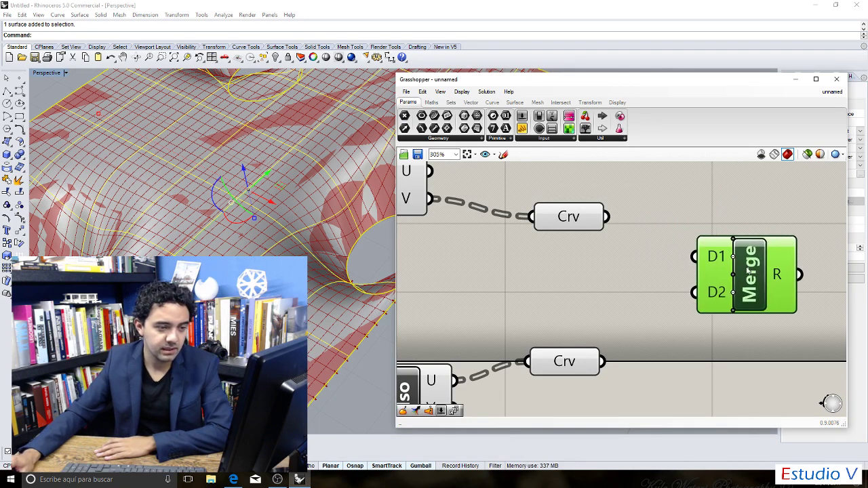
Connect the upper Curve parameter to Merge's D1 input and the lower one to D2.
left_click(638, 213)
left_click_drag(612, 219, 702, 275)
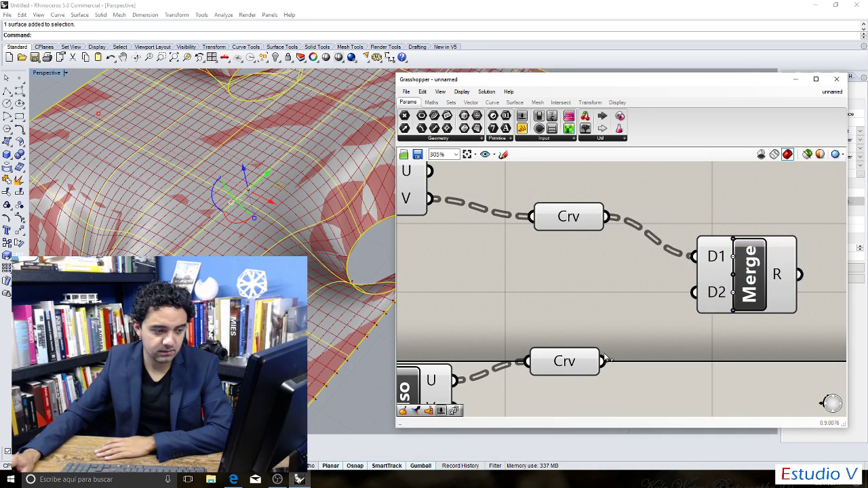
left_click_drag(607, 360, 693, 292)
right_click_drag(746, 285, 617, 285)
left_click(643, 285)
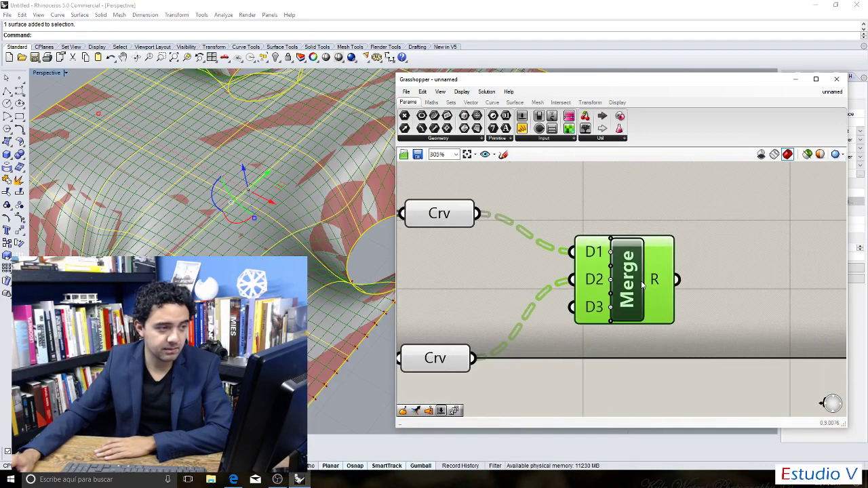
Add a Pipe component beyond Merge with some space between them, and connect Merge's R output to its C input.
left_click(514, 102)
left_click(512, 139)
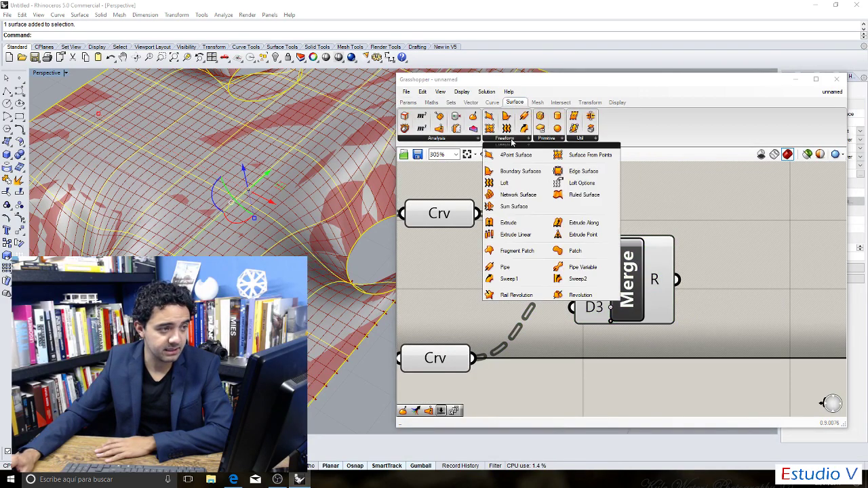
left_click_drag(527, 269, 527, 271)
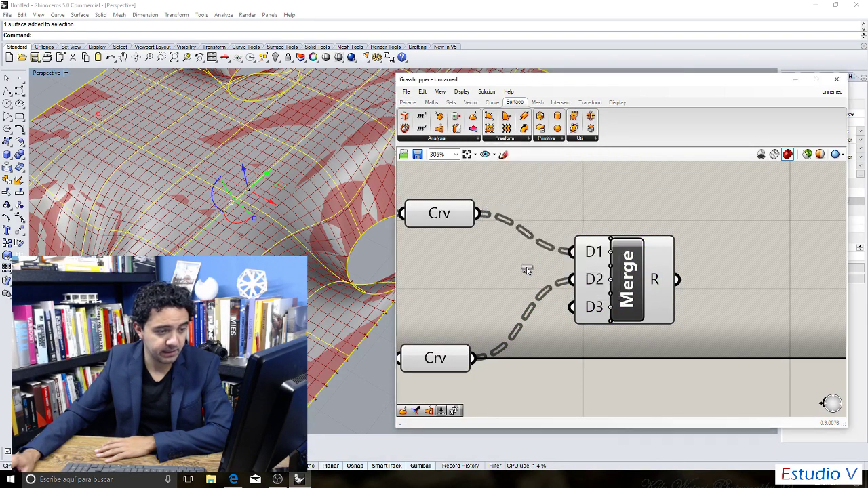
left_click_drag(798, 291, 793, 290)
scroll(761, 269, "down", 1)
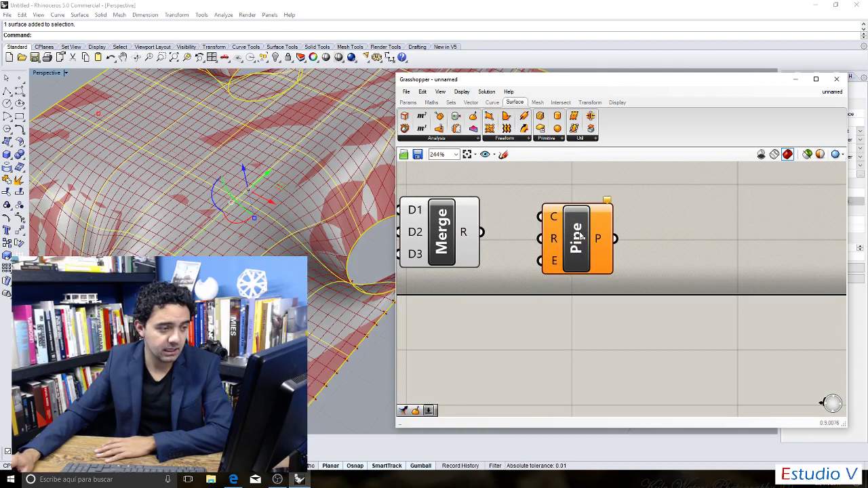
left_click_drag(579, 235, 622, 252)
left_click_drag(482, 233, 582, 234)
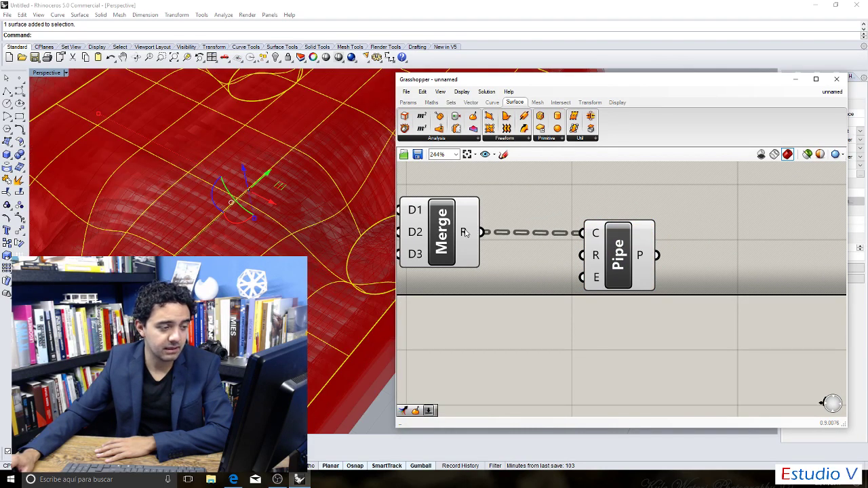
Add a number slider below Merge and connect it to the Pipe component's R input.
mouse_move(464, 232)
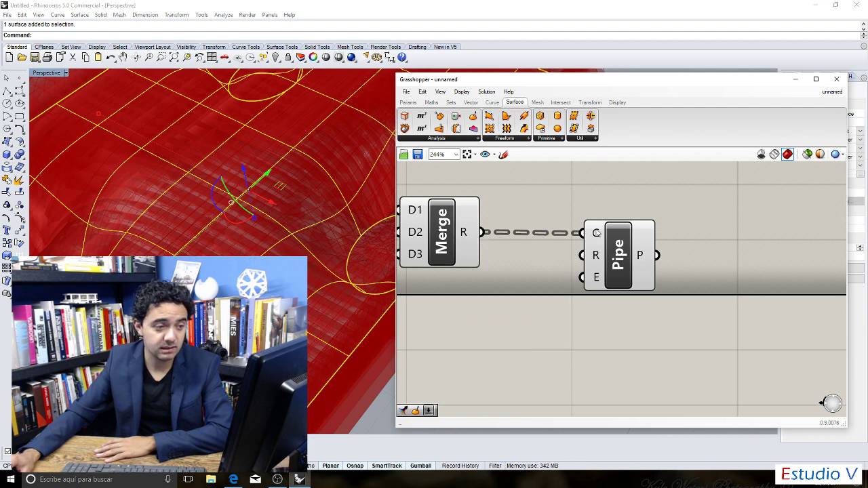
mouse_move(596, 233)
left_click(408, 103)
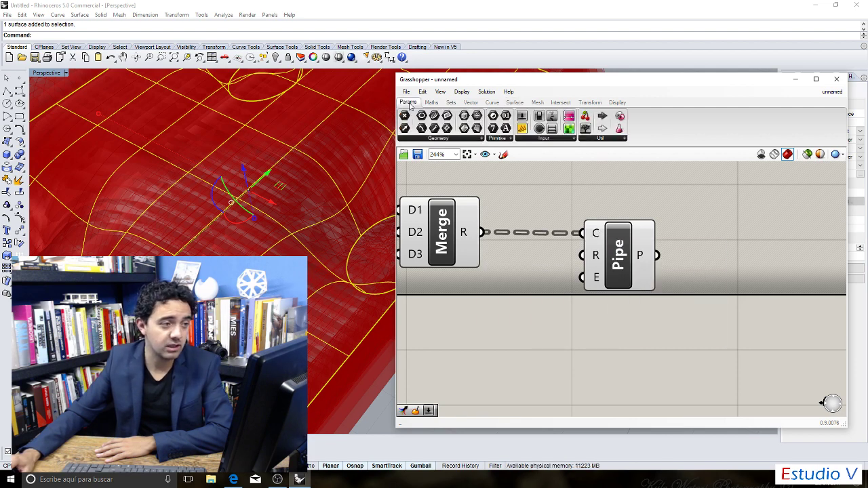
mouse_move(455, 317)
left_mouse_down()
mouse_move(557, 308)
mouse_move(444, 308)
left_mouse_up()
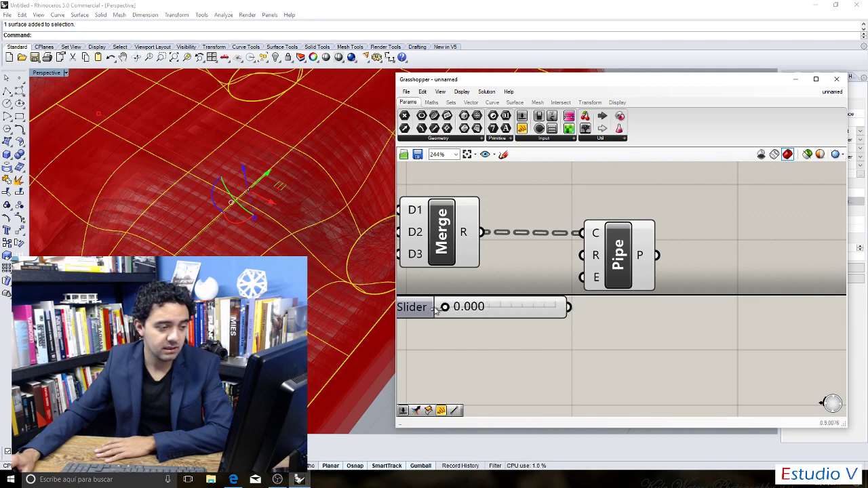
scroll(485, 311, "down", 5)
scroll(486, 311, "up", 3)
left_click_drag(574, 313, 641, 280)
scroll(562, 311, "up", 2)
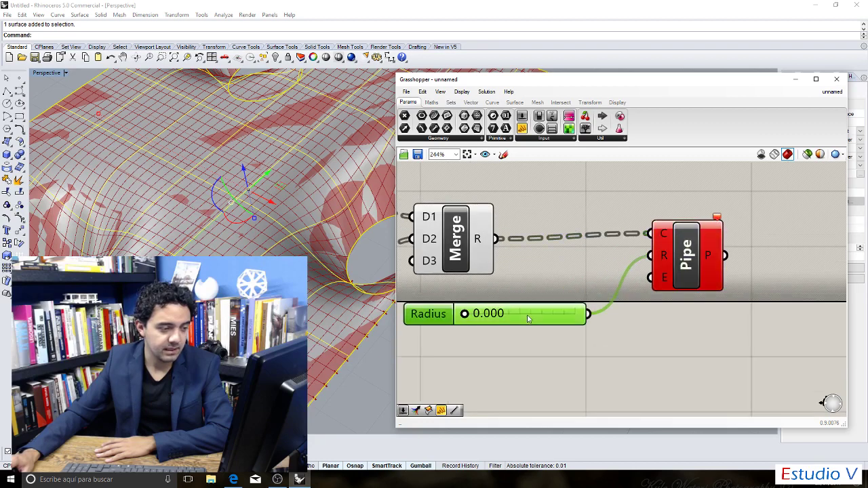
Set the Radius slider to 0.02 and move it slightly closer to the Pipe component.
double_click(561, 313)
type(".02")
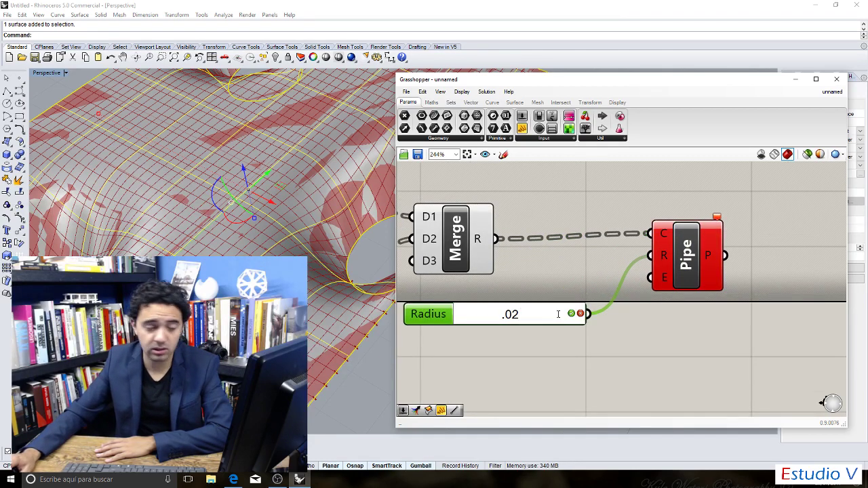
key("Return")
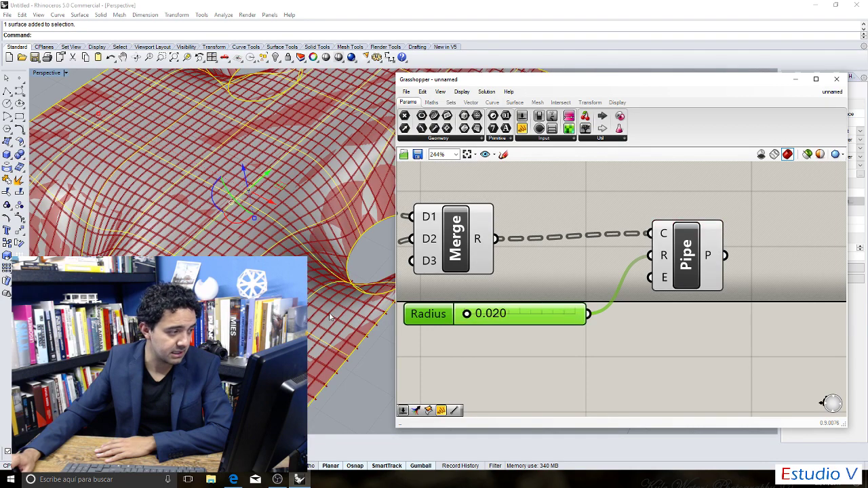
left_click_drag(519, 310, 534, 307)
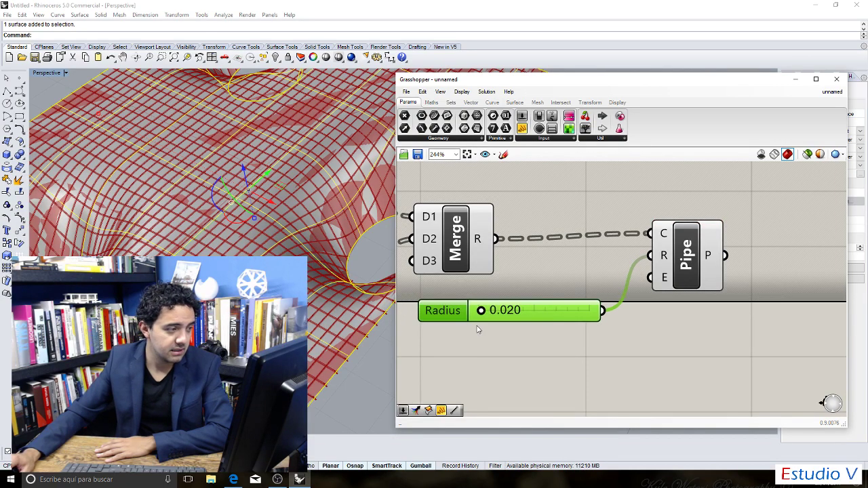
Examine the piped grid in the Perspective viewport up close and from several angles, and review the definition feeding it.
right_click_drag(365, 383, 314, 250)
scroll(313, 250, "up", 5)
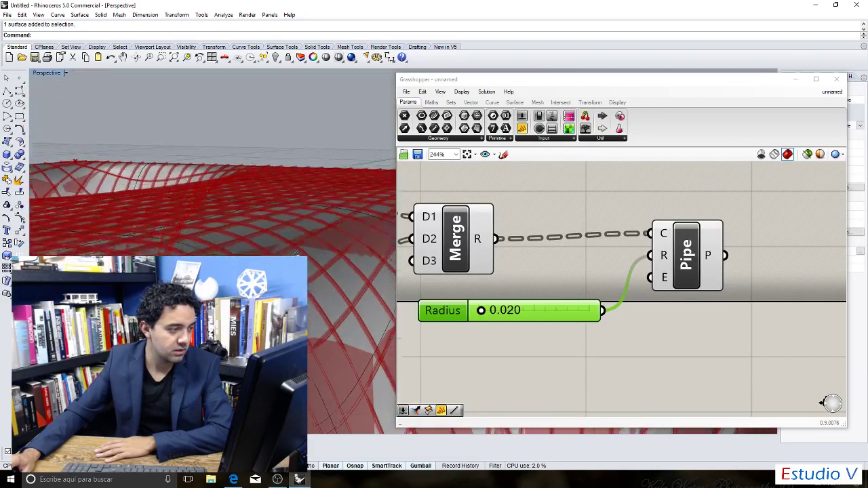
scroll(314, 250, "down", 5)
right_click_drag(313, 250, 339, 237)
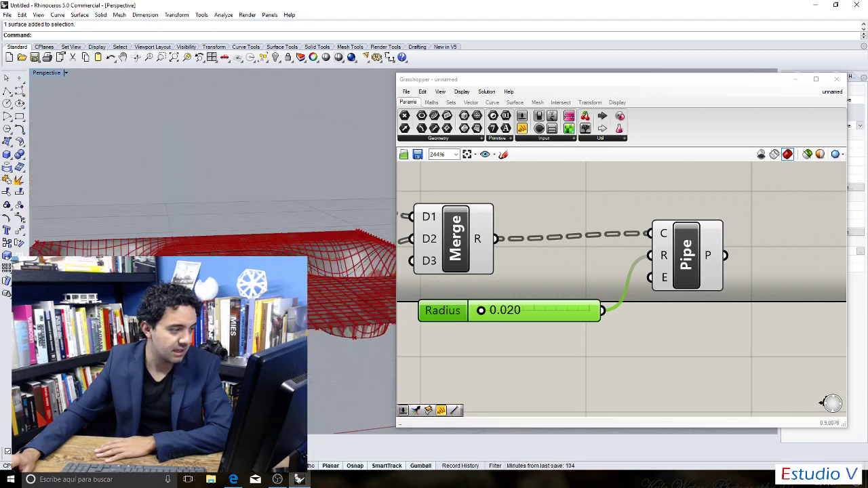
scroll(339, 237, "down", 3)
scroll(458, 297, "up", 4)
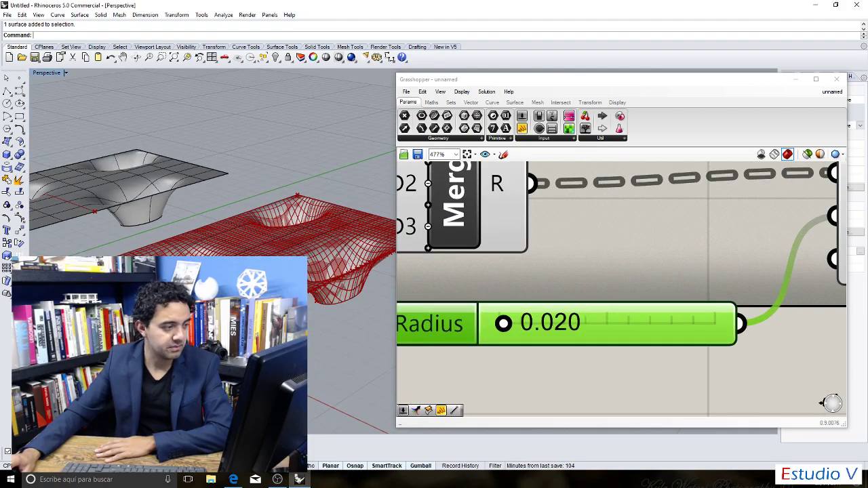
scroll(298, 250, "up", 2)
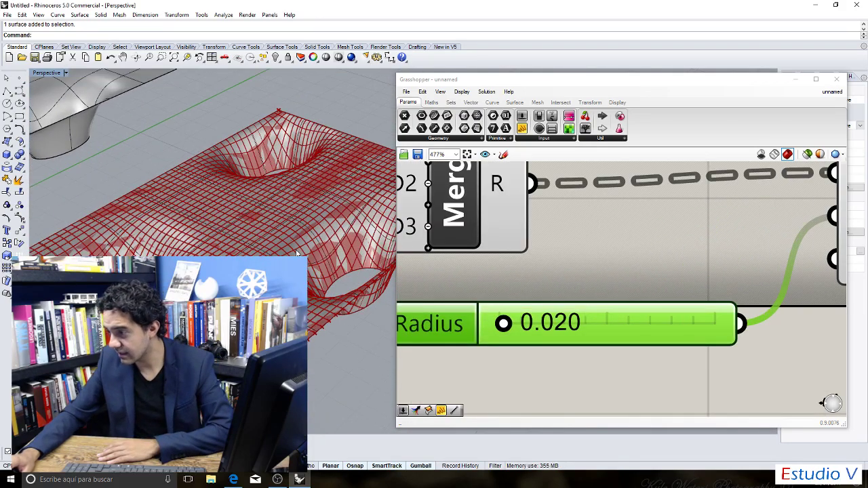
scroll(550, 343, "down", 6)
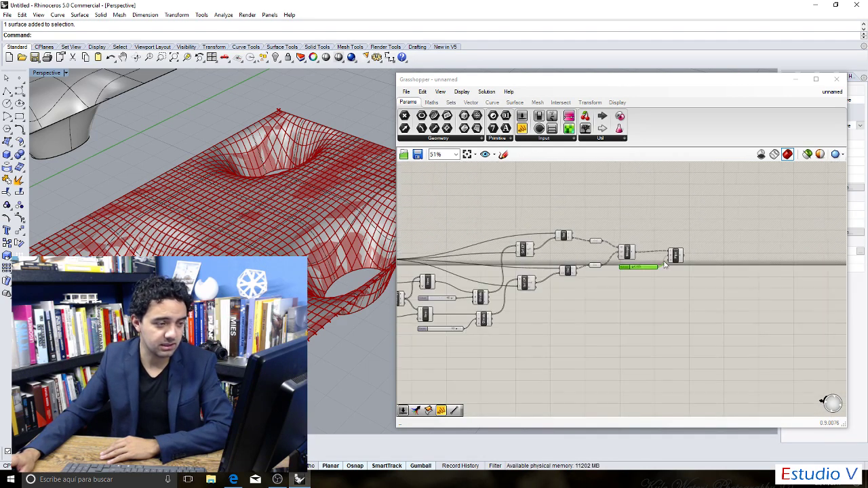
scroll(563, 252, "up", 4)
scroll(563, 252, "down", 3)
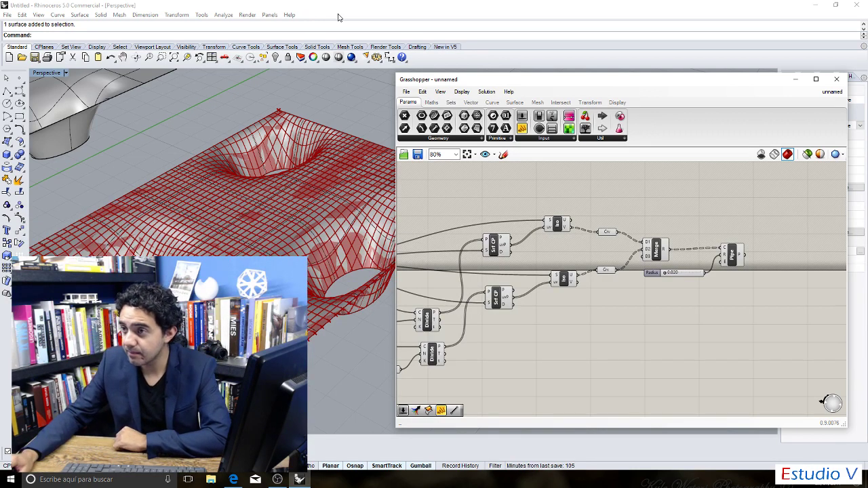
Move the Grasshopper window aside to uncover more of the Perspective viewport and view the whole piped surface.
key("alt+Tab")
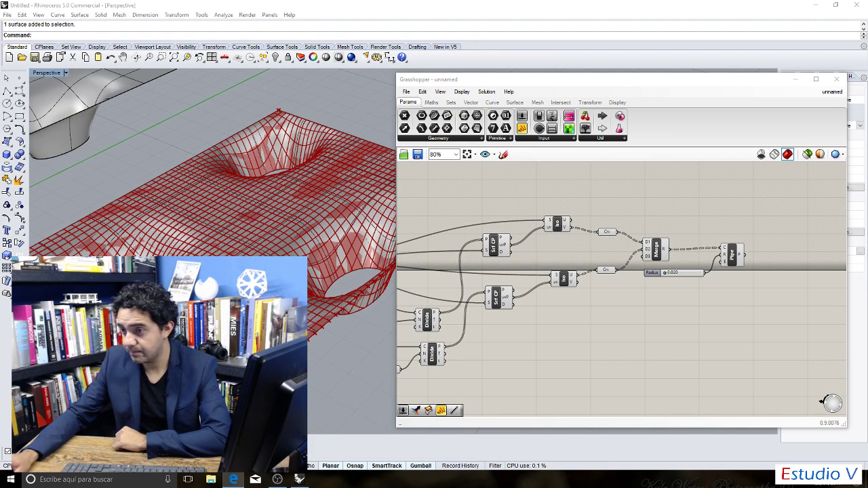
right_click_drag(258, 319, 319, 210)
left_click_drag(469, 80, 543, 75)
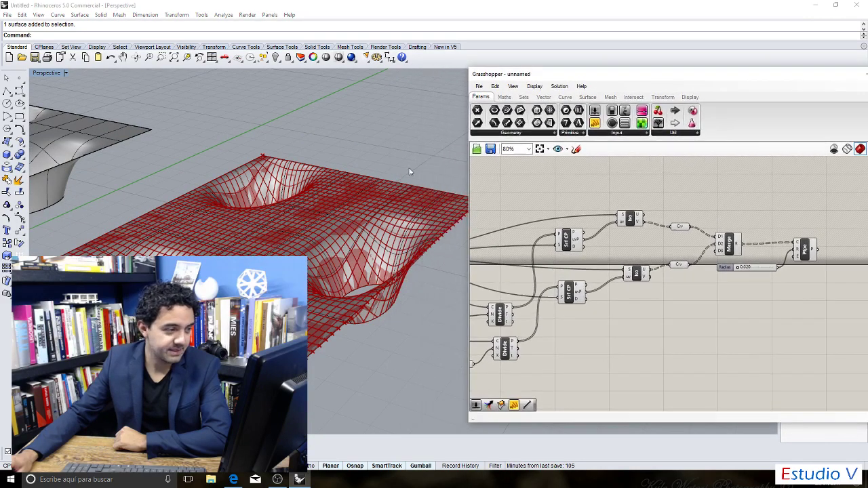
scroll(270, 208, "down", 5)
scroll(363, 209, "up", 5)
scroll(415, 218, "down", 5)
scroll(415, 219, "up", 5)
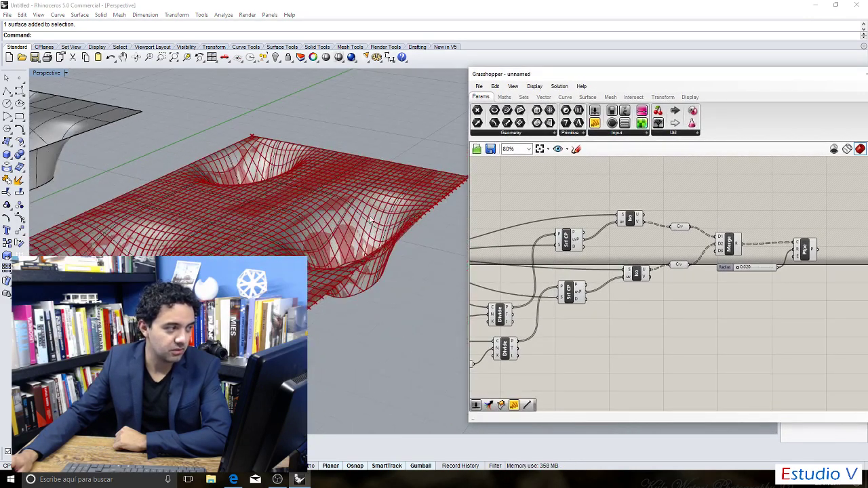
scroll(344, 205, "down", 3)
scroll(343, 204, "up", 3)
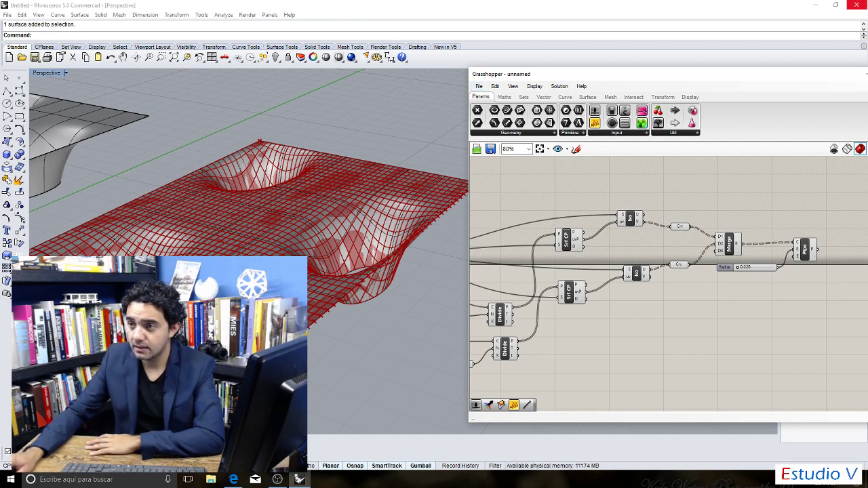
left_click(233, 479)
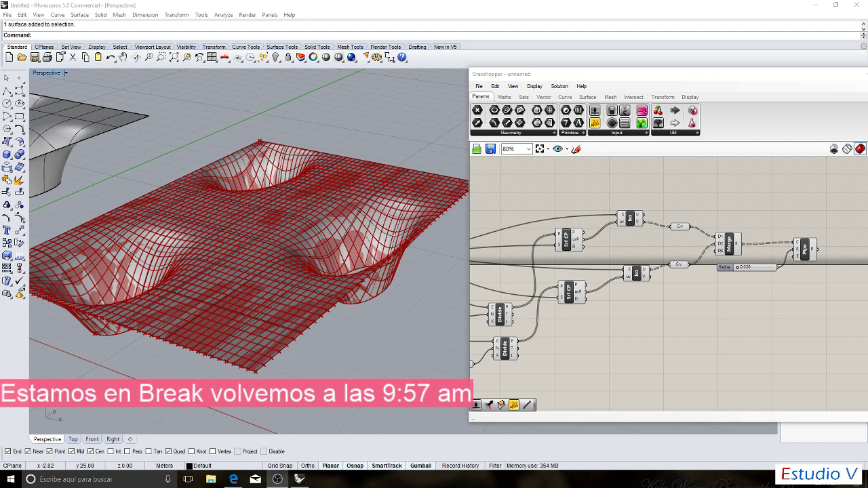
key("alt+Tab")
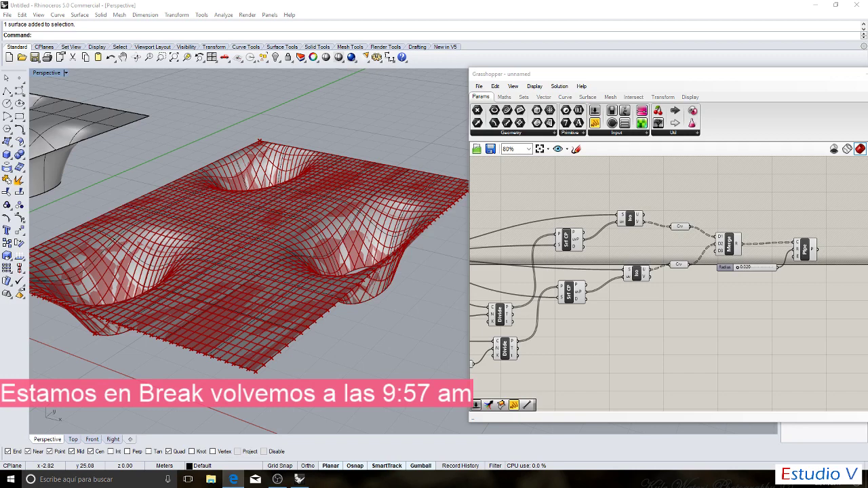
key("alt+Tab")
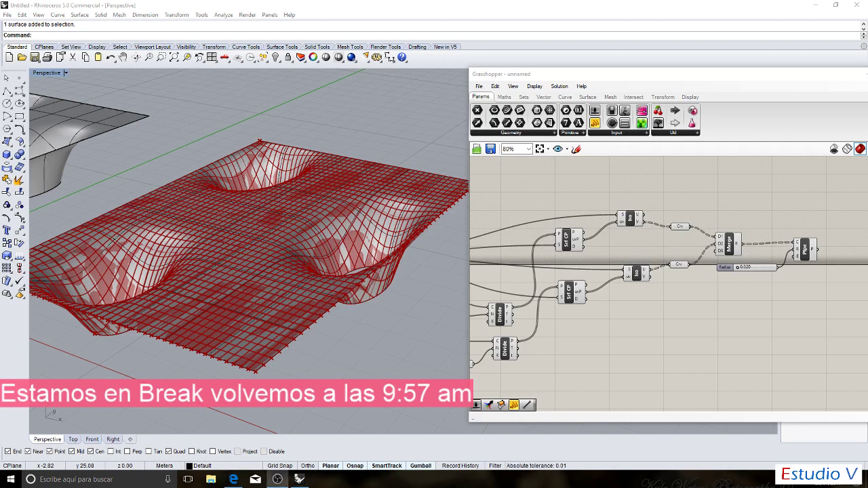
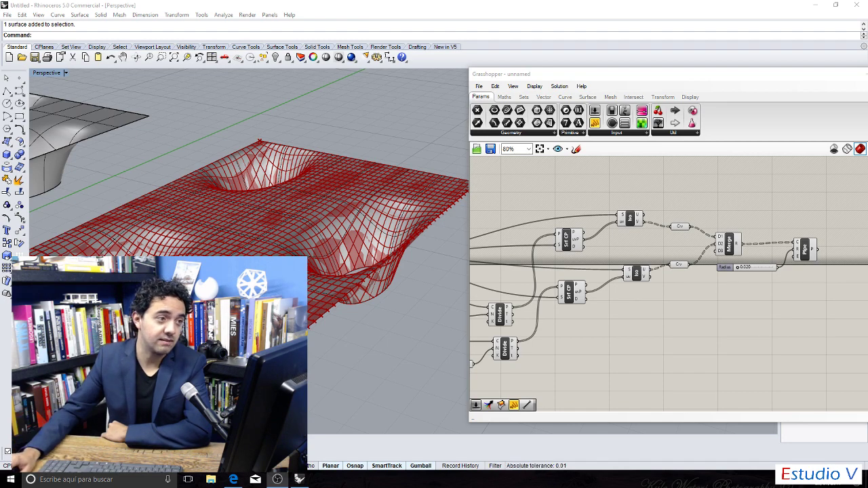
left_click(480, 87)
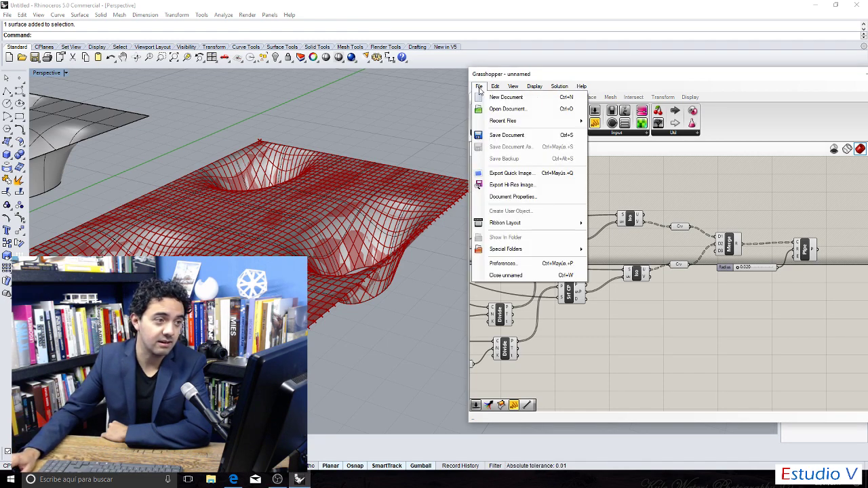
left_click(8, 14)
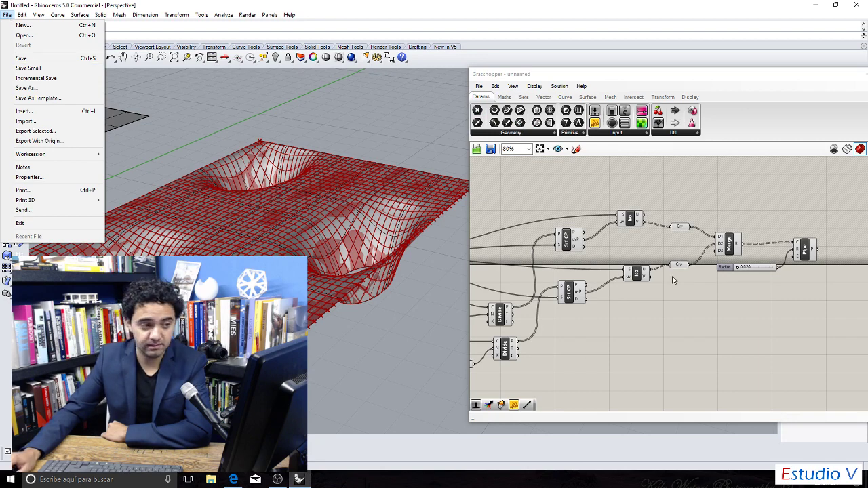
left_click(673, 325)
Delete the leftover group of components on the canvas to the left of the isocurve definition.
scroll(661, 308, "down", 10)
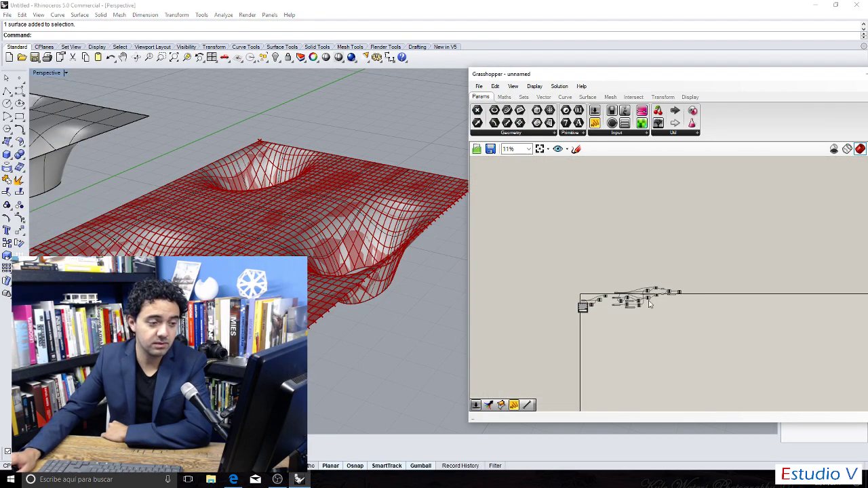
scroll(649, 304, "up", 6)
left_click_drag(711, 375, 536, 207)
key("Delete")
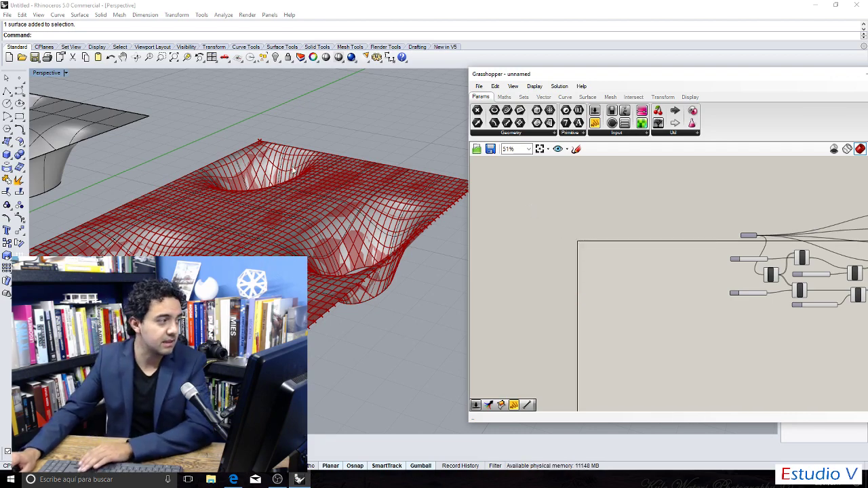
Delete the spare gray surface without pipes from the Perspective viewport.
scroll(143, 144, "down", 5)
scroll(144, 143, "up", 2)
left_click(144, 143)
key("Delete")
scroll(436, 188, "down", 5)
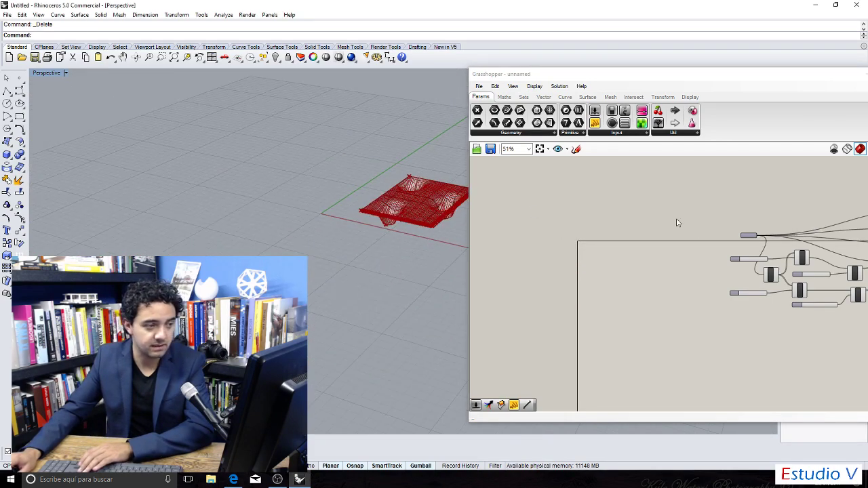
Select the base surface under the pipes and move it sideways until it lies across the green axis.
scroll(339, 207, "down", 2)
scroll(358, 205, "up", 5)
left_click(632, 347)
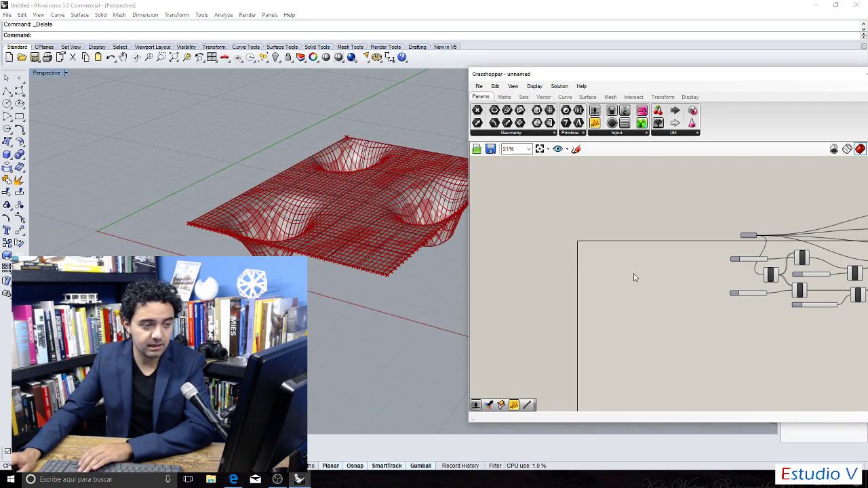
scroll(627, 215, "down", 6)
scroll(626, 215, "up", 4)
scroll(627, 215, "down", 3)
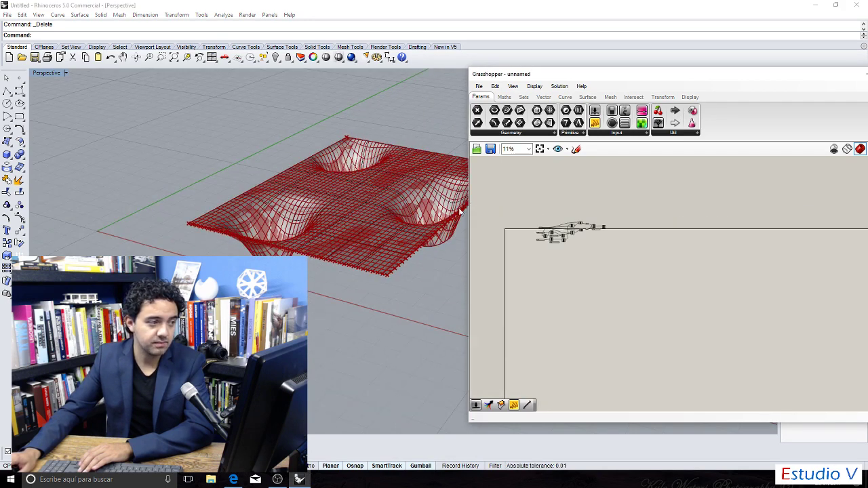
scroll(390, 227, "up", 3)
scroll(389, 227, "down", 4)
scroll(362, 221, "up", 2)
left_click(362, 222)
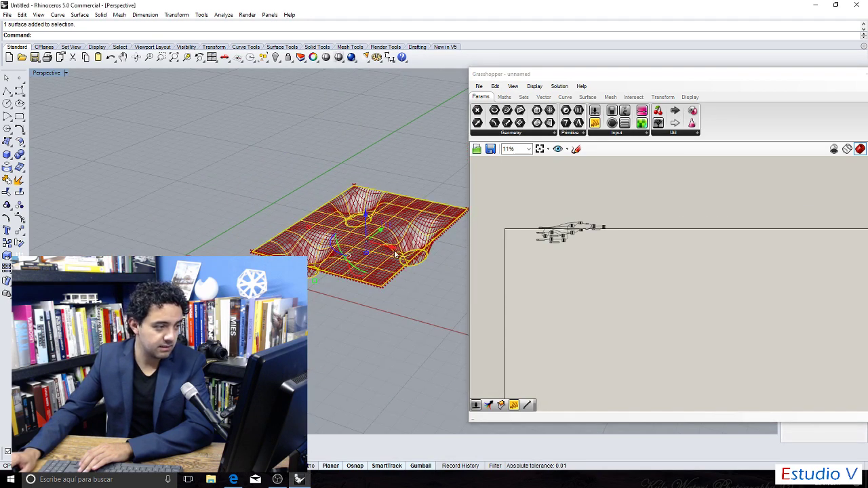
left_click_drag(395, 253, 242, 234)
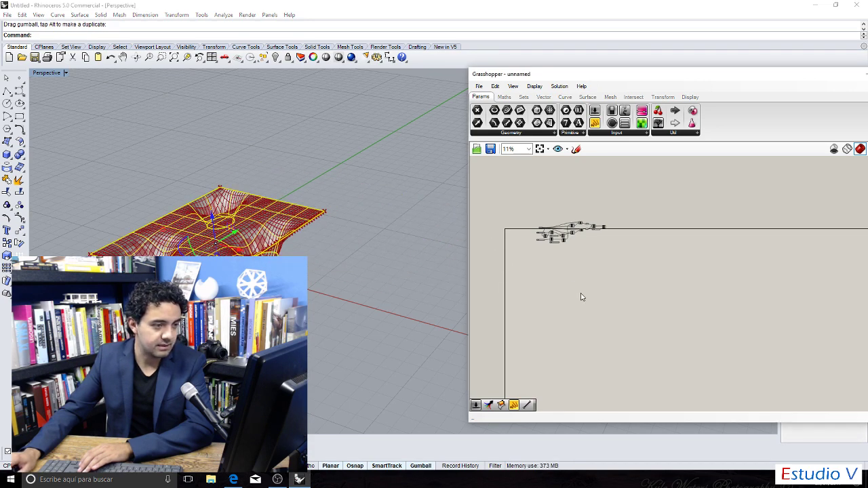
Select all remaining components and move them together just inside the canvas's upper-left corner, ending with nothing selected.
scroll(558, 242, "up", 4)
scroll(577, 217, "down", 4)
left_click_drag(524, 187, 721, 279)
scroll(568, 239, "up", 2)
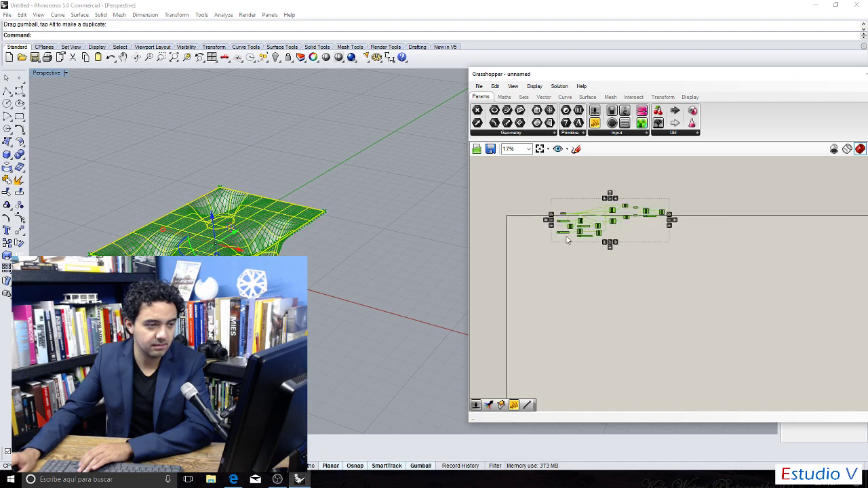
scroll(568, 238, "up", 2)
right_click_drag(569, 238, 501, 286)
scroll(551, 277, "down", 4)
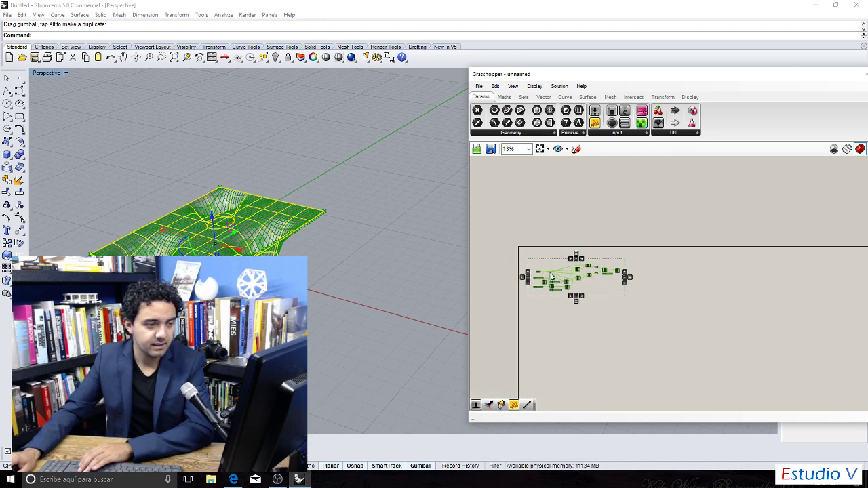
scroll(551, 276, "up", 2)
left_click(712, 229)
Bake the Pipe component's geometry into the Rhino model with the default attributes.
scroll(679, 269, "up", 8)
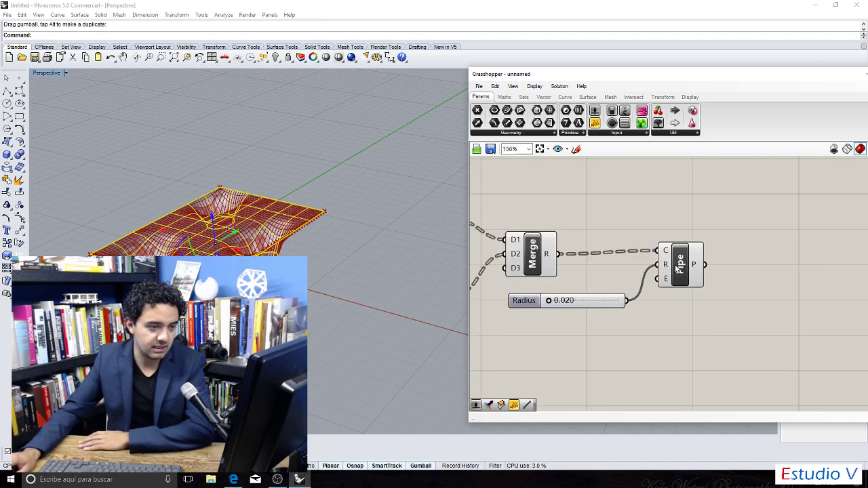
scroll(678, 269, "up", 1)
left_click(686, 269)
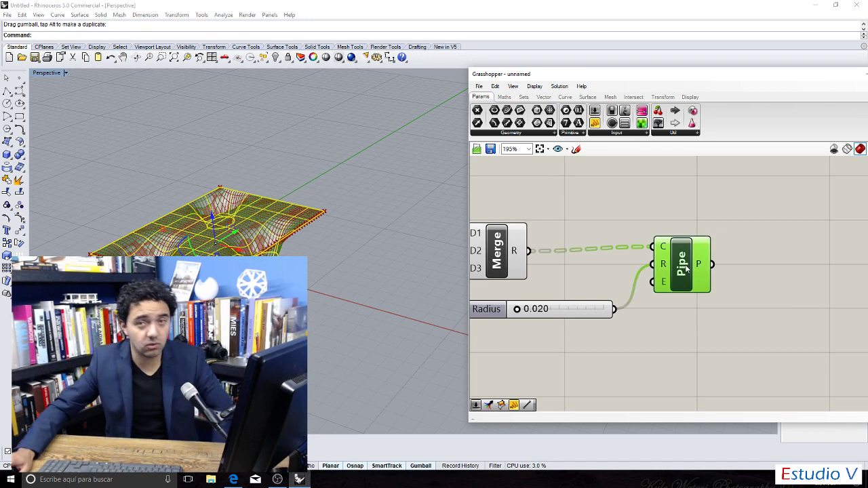
right_click(687, 269)
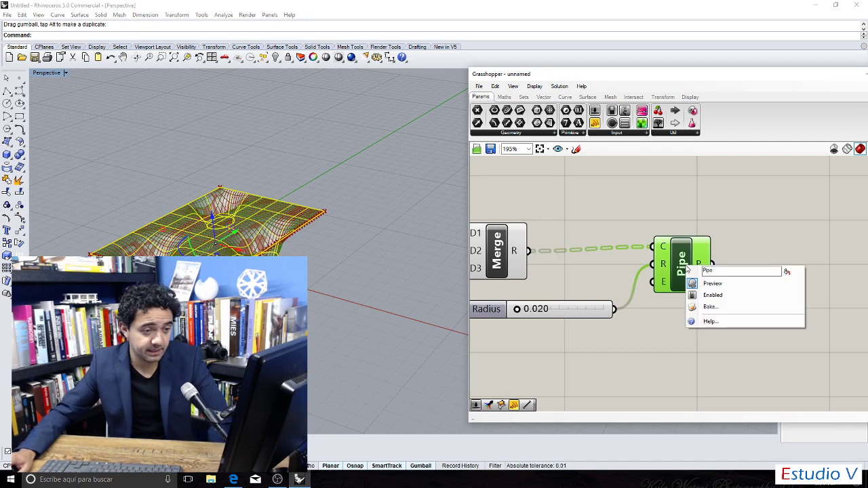
left_click(736, 314)
left_click_drag(731, 223, 609, 185)
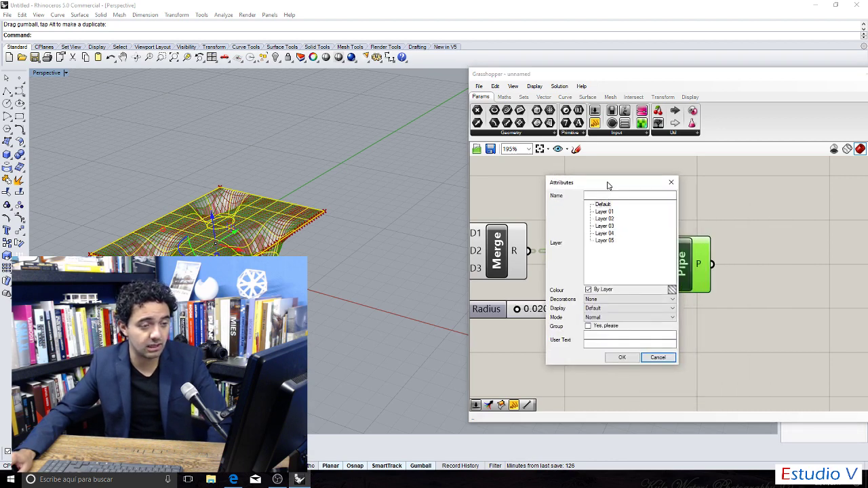
left_click(623, 360)
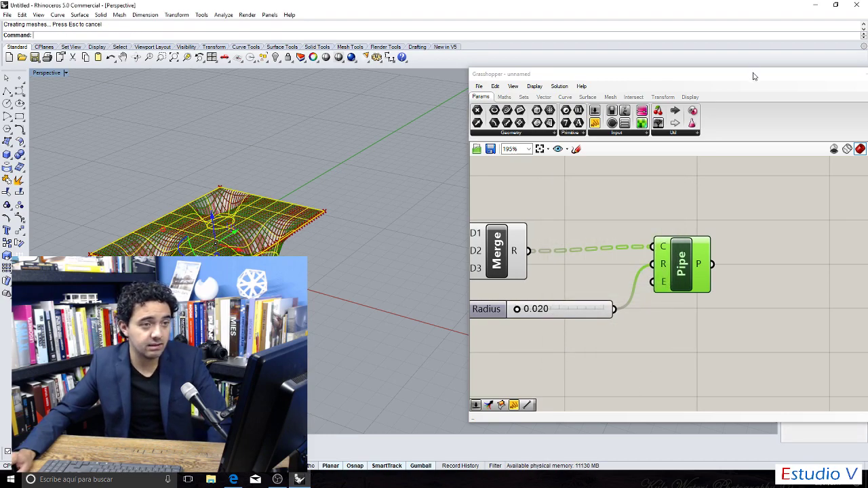
Clear the Grasshopper window out of the way and delete the base surface under the baked pipes.
left_click_drag(752, 76, 509, 72)
left_click(657, 75)
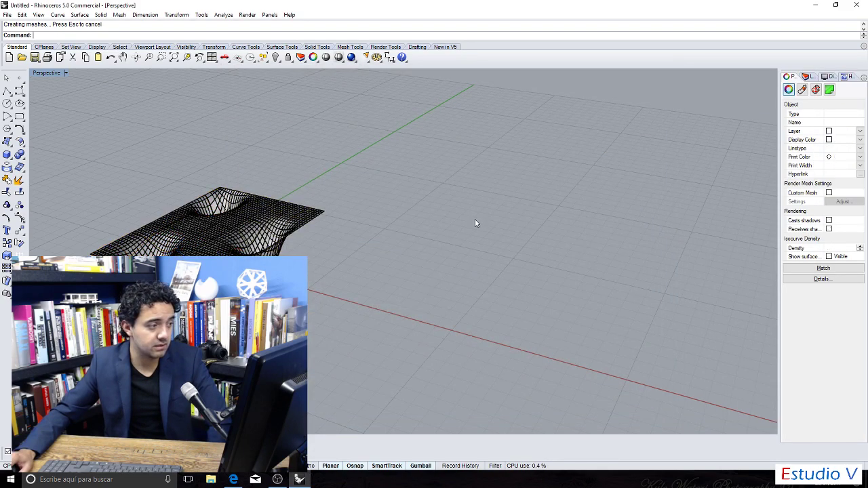
scroll(224, 236, "up", 5)
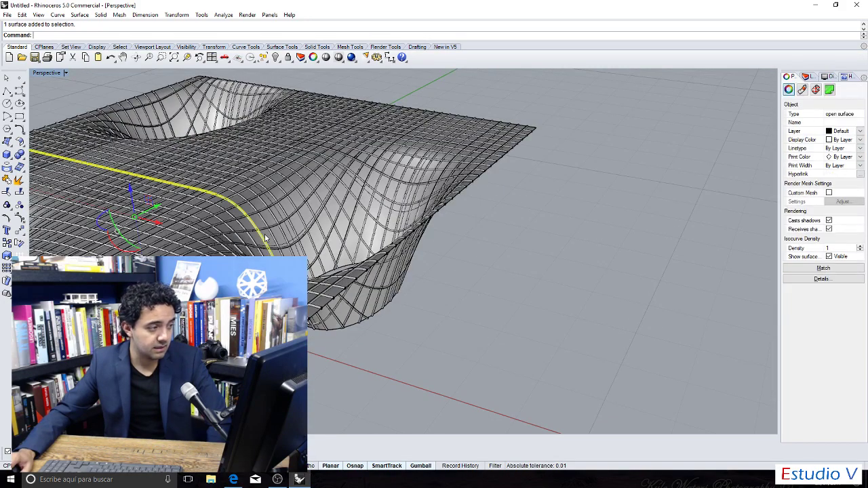
left_click(268, 239)
key("Delete")
key("Escape")
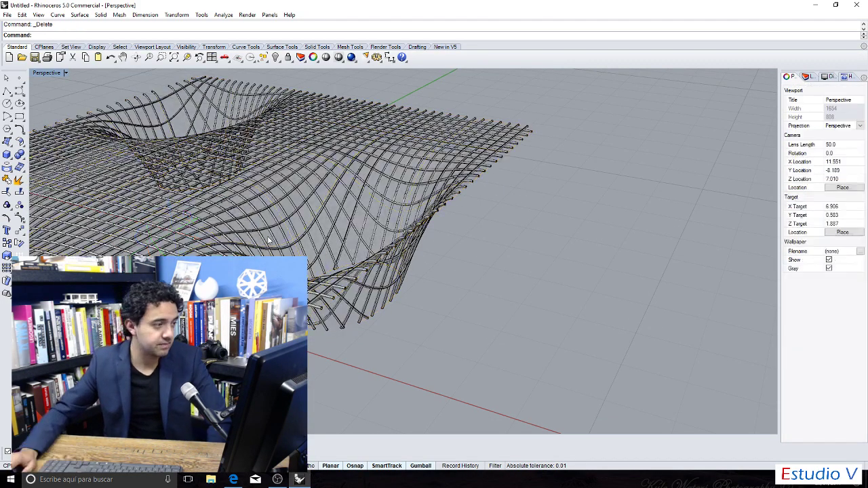
scroll(264, 223, "down", 5)
scroll(264, 220, "up", 5)
right_click_drag(264, 217, 375, 234)
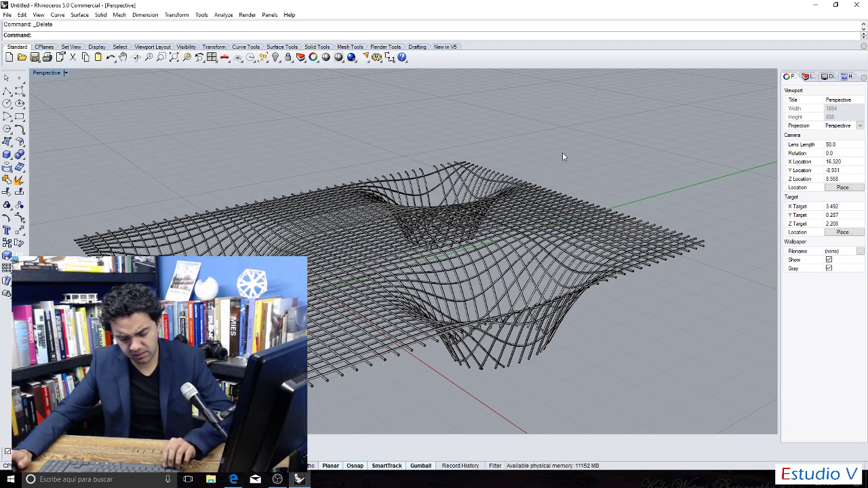
Undo the surface deletion and the pipe bake, and clear the selection.
key("ctrl+z")
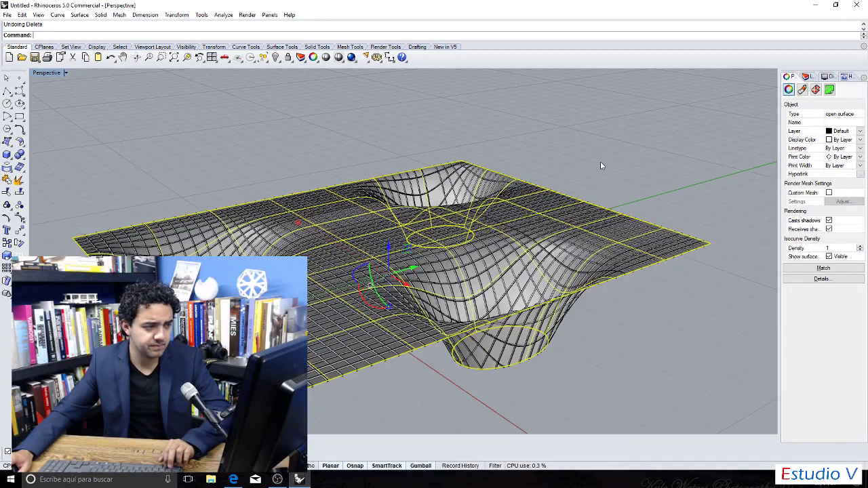
key("ctrl+z")
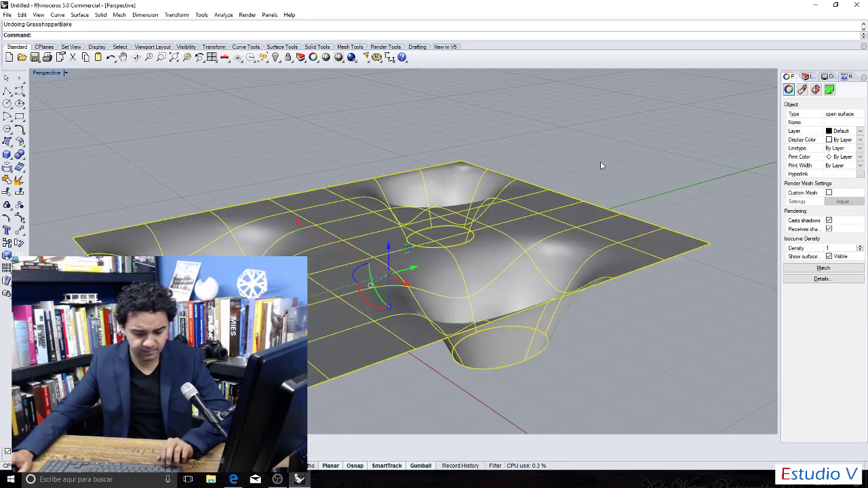
key("Escape")
Reopen the Grasshopper definition and wire the surface's edge curves into the Merge component's D3 input.
type("Grasshopper")
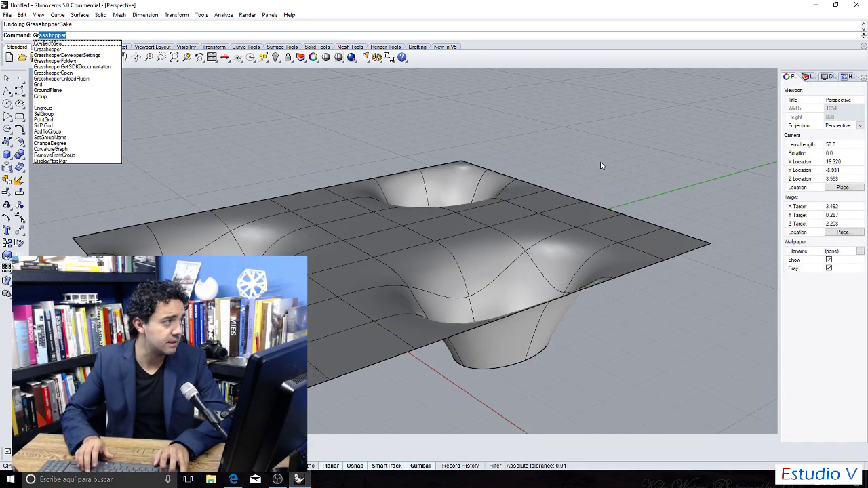
key("Return")
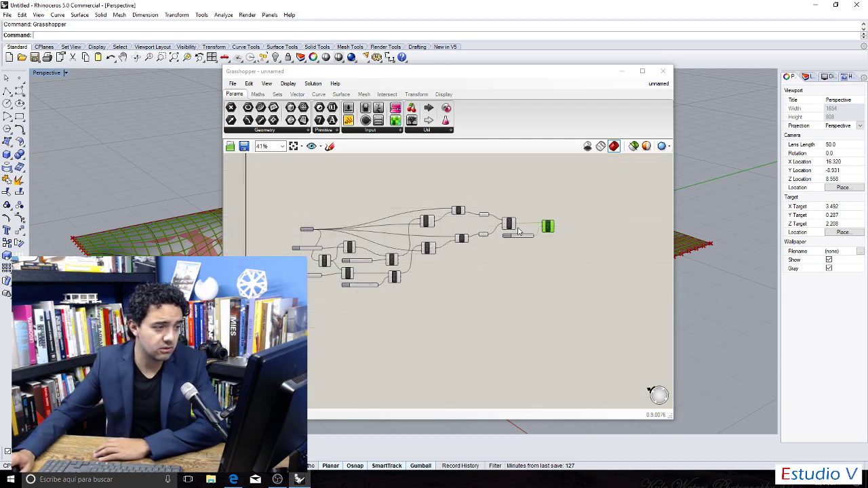
scroll(513, 228, "up", 3)
scroll(513, 229, "down", 3)
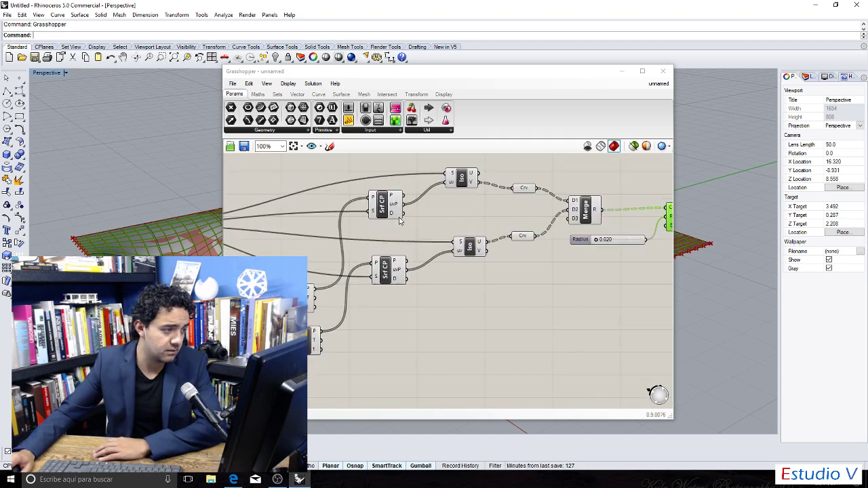
scroll(406, 280, "down", 3)
scroll(406, 280, "up", 2)
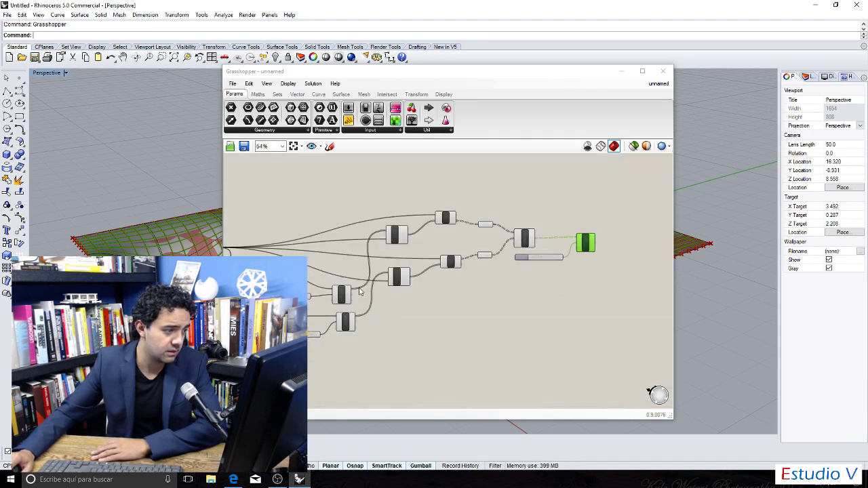
scroll(386, 299, "down", 1)
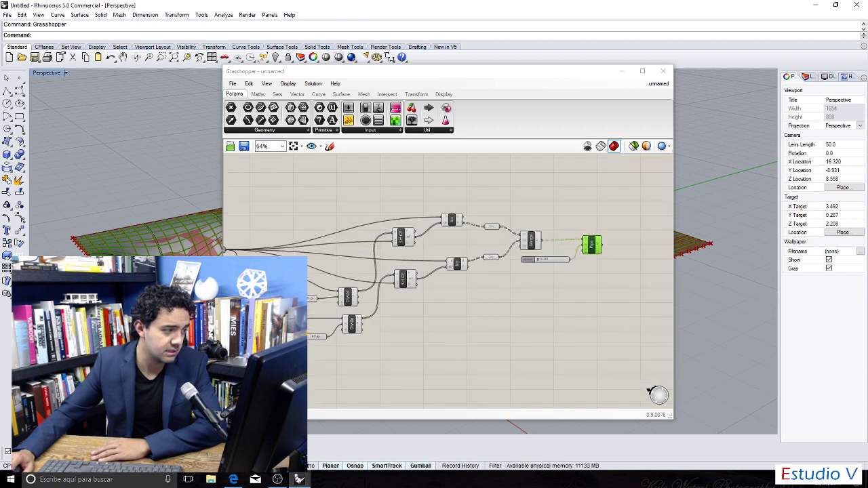
scroll(387, 300, "up", 1)
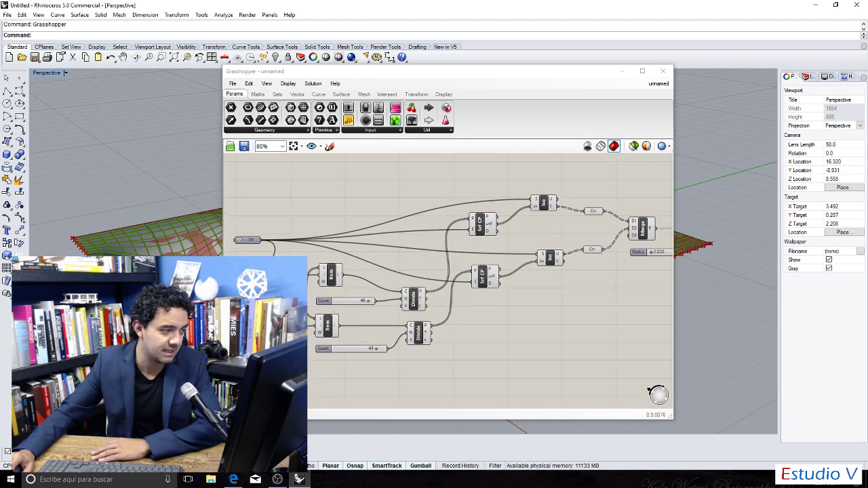
left_click_drag(299, 302, 626, 241)
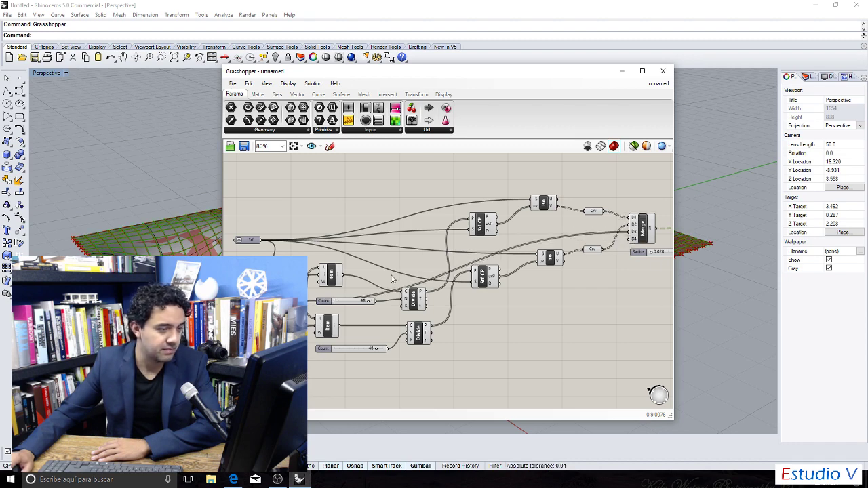
Bake the Pipe component, including the added edge curves, with the default attributes.
scroll(598, 285, "down", 3)
scroll(554, 198, "up", 5)
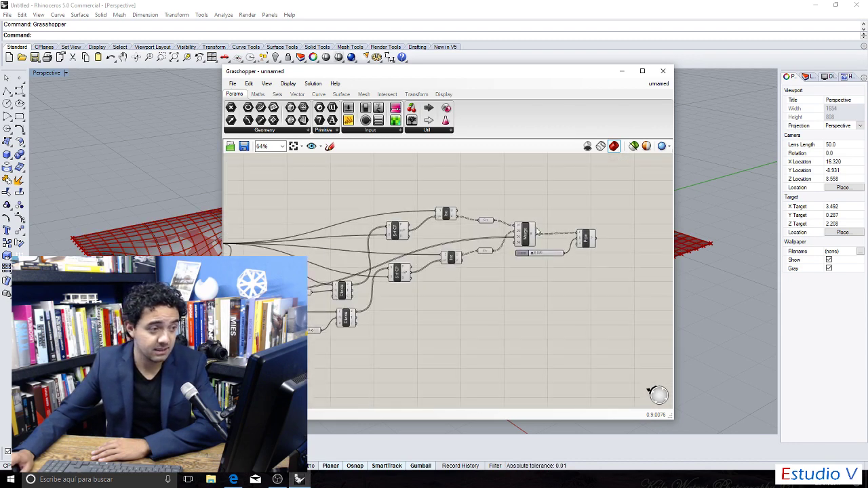
left_click(625, 245)
right_click(625, 245)
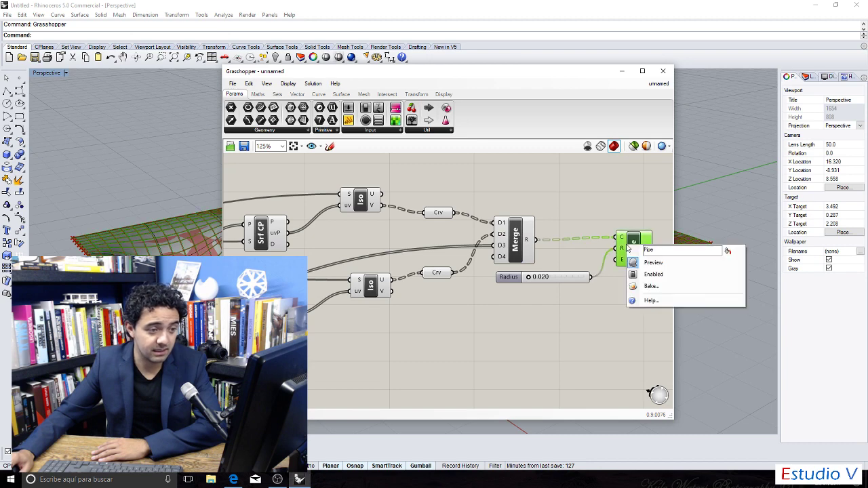
left_click(651, 286)
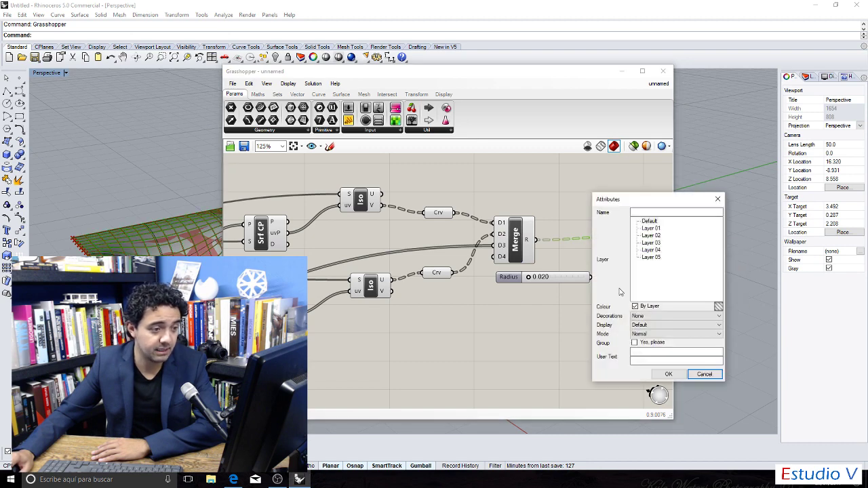
left_click(666, 374)
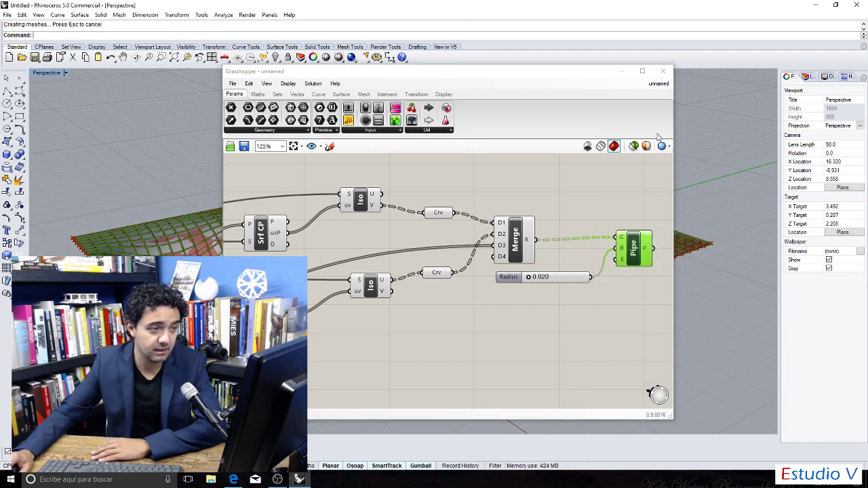
Hide the Grasshopper window and delete the base surface so only the baked pipes remain.
left_click(655, 73)
left_click(447, 293)
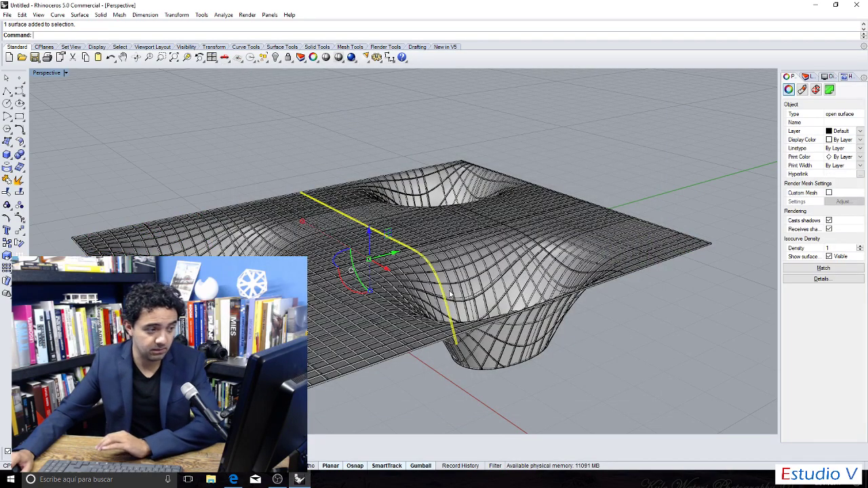
key("Delete")
Examine the baked pipe grid close up, from above and from below, including its funnels and outer edges.
scroll(450, 293, "up", 8)
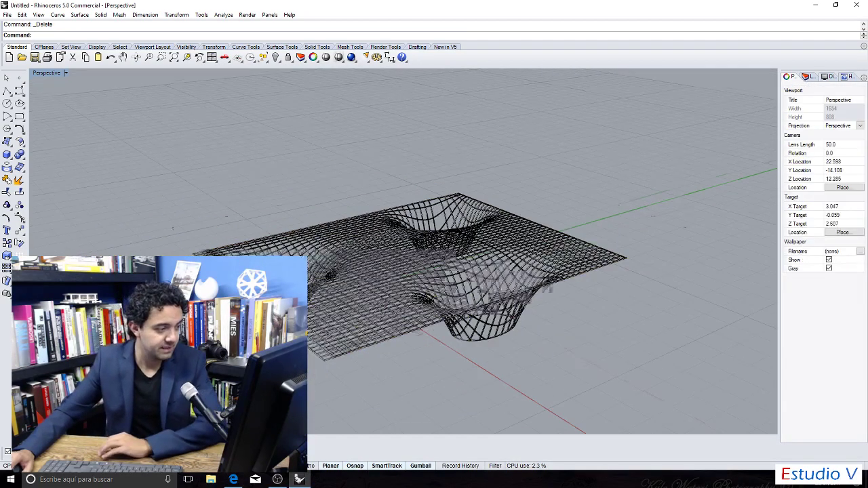
scroll(451, 293, "down", 8)
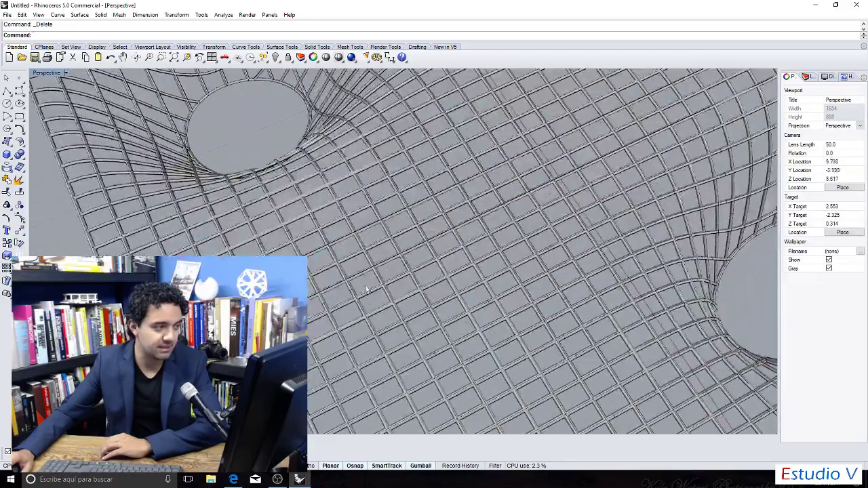
right_click_drag(450, 293, 663, 240)
scroll(663, 241, "up", 5)
scroll(663, 241, "down", 5)
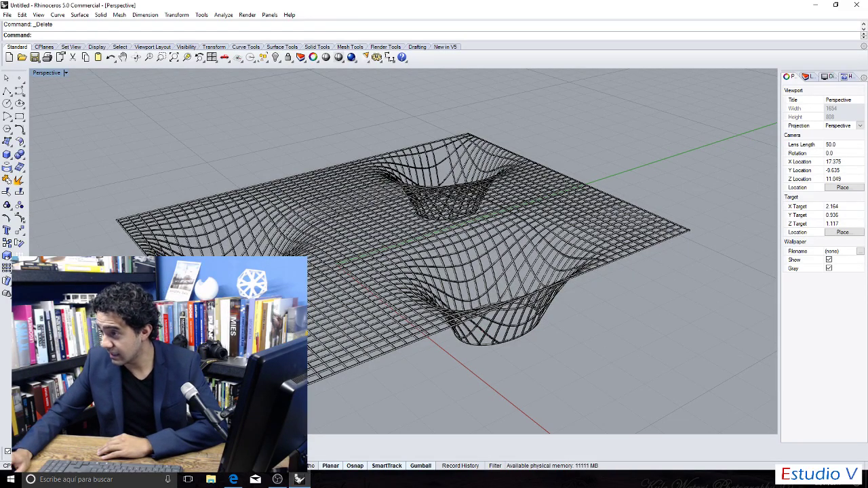
key("alt+Tab")
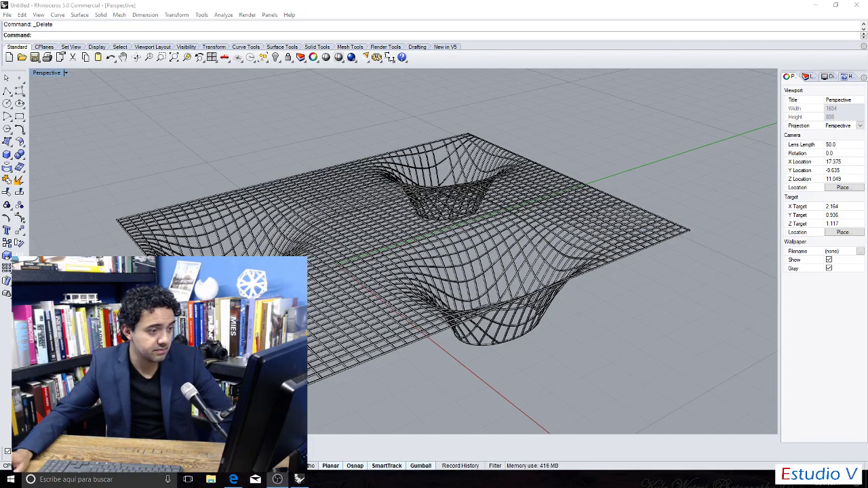
right_click_drag(590, 248, 523, 222)
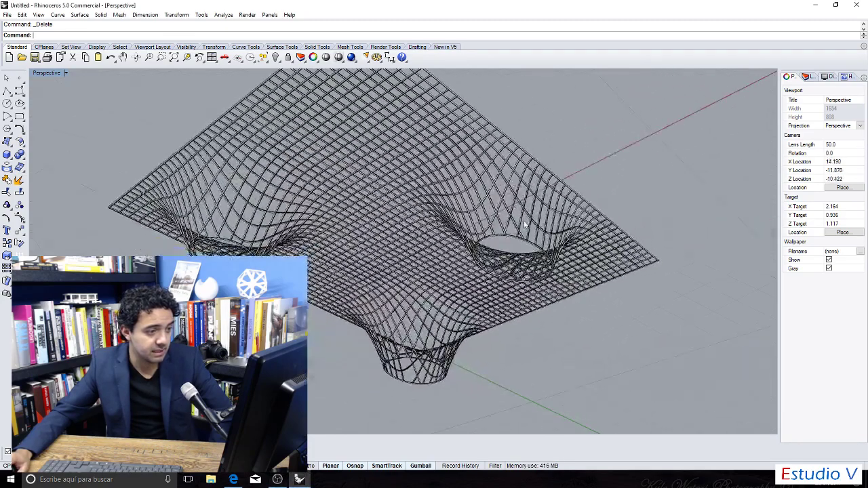
scroll(523, 224, "up", 5)
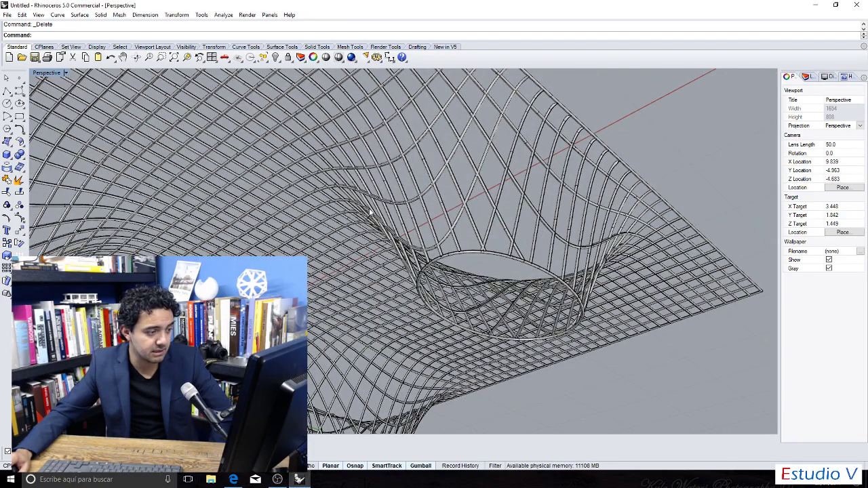
scroll(364, 231, "down", 5)
right_click_drag(363, 230, 390, 217)
scroll(393, 210, "down", 3)
scroll(398, 205, "up", 3)
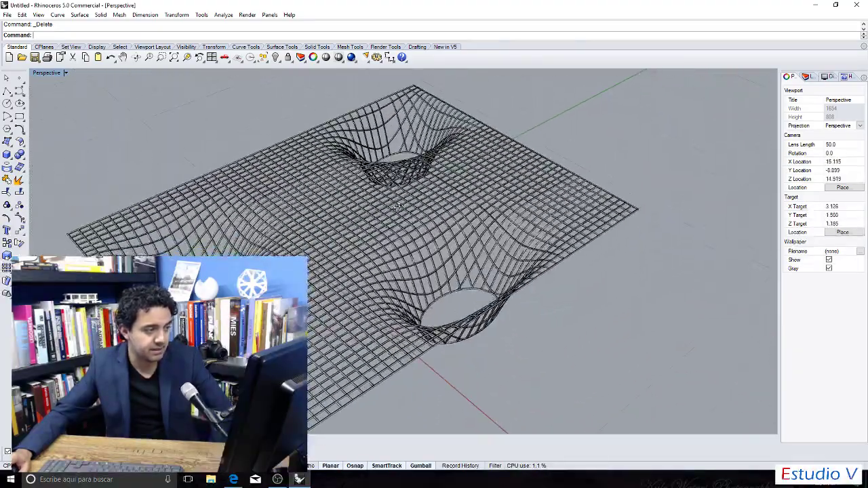
scroll(397, 206, "down", 4)
scroll(397, 206, "up", 3)
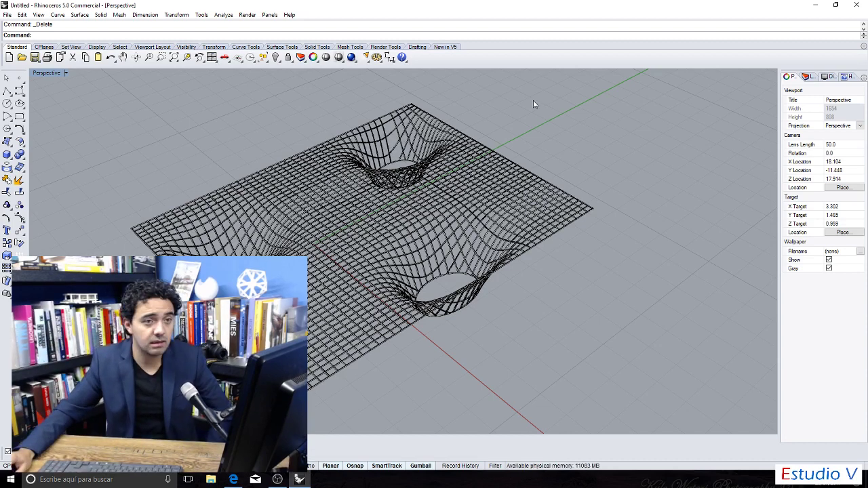
Minimize Rhino, launch Revit 2018 from the desktop and maximize its window.
left_click(814, 6)
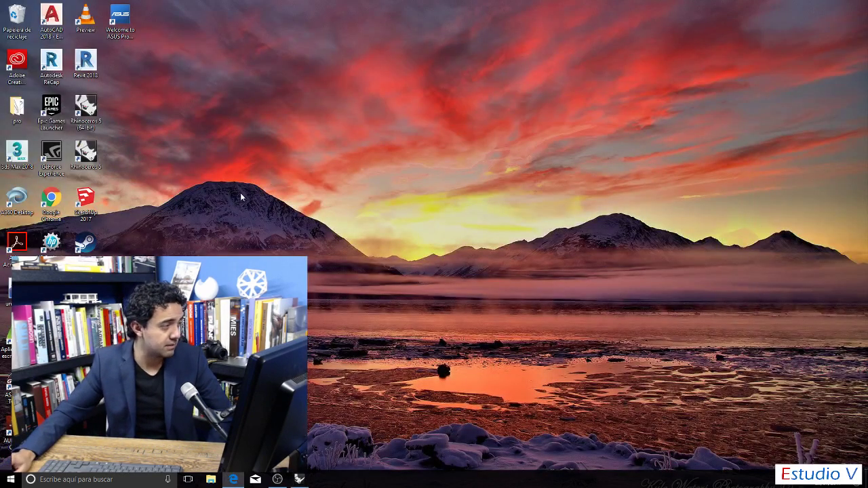
double_click(85, 63)
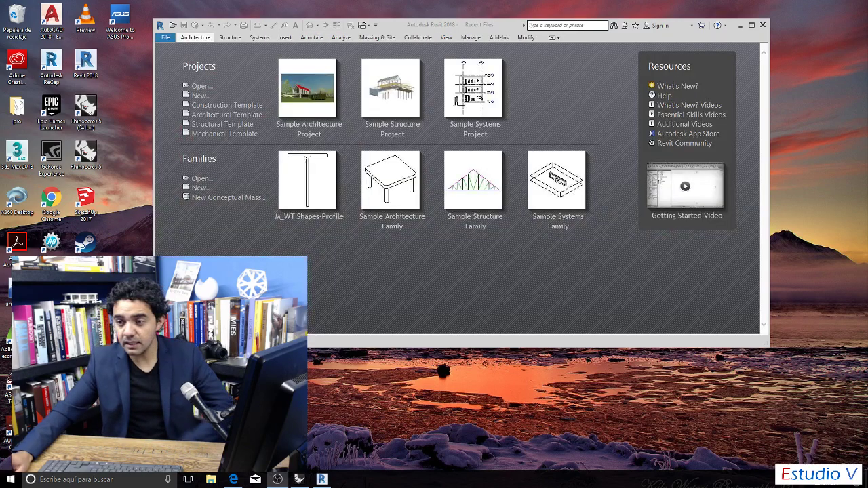
left_click(751, 25)
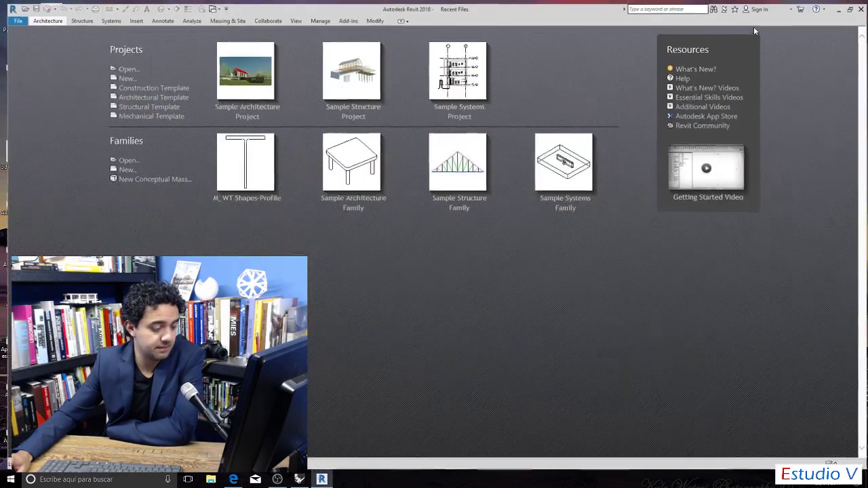
Create a new project from the Architectural Template.
left_click(120, 76)
left_click(383, 227)
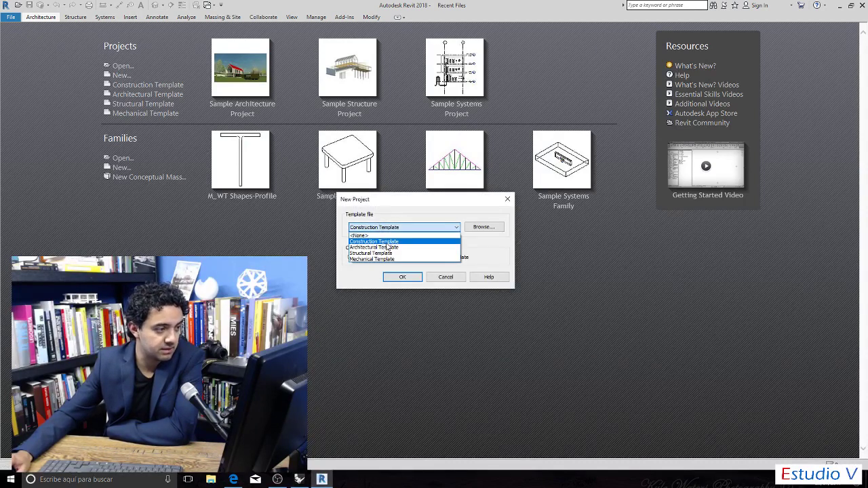
left_click(380, 247)
left_click(402, 277)
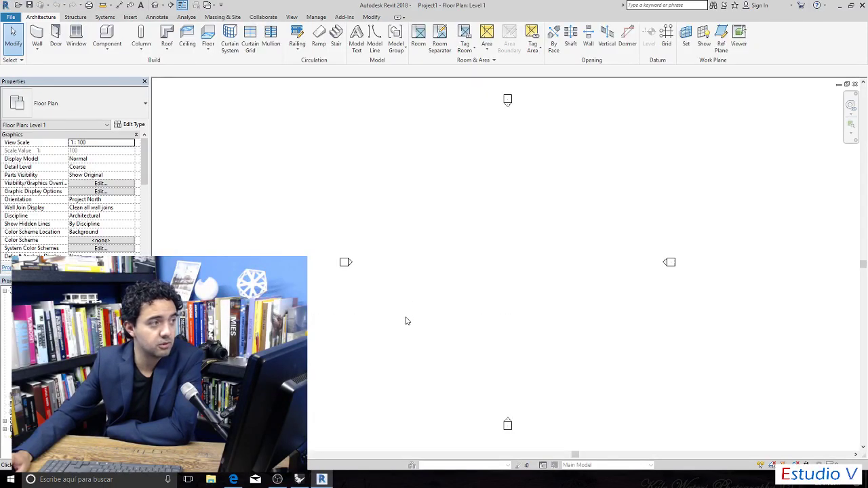
Create a new family from the Metric Generic Model template.
left_click(127, 20)
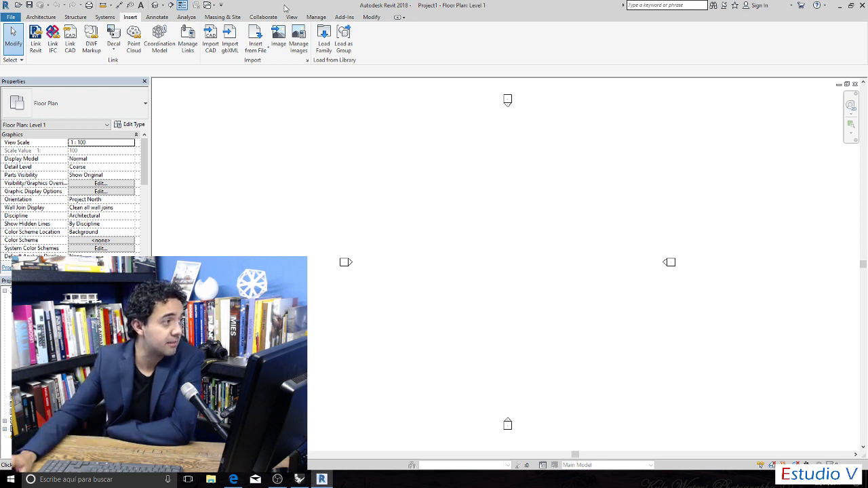
left_click(10, 16)
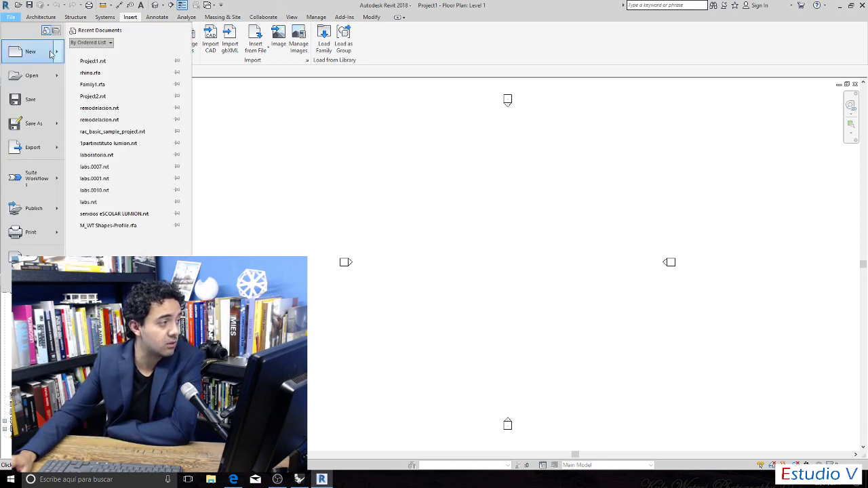
mouse_move(50, 54)
left_click(103, 80)
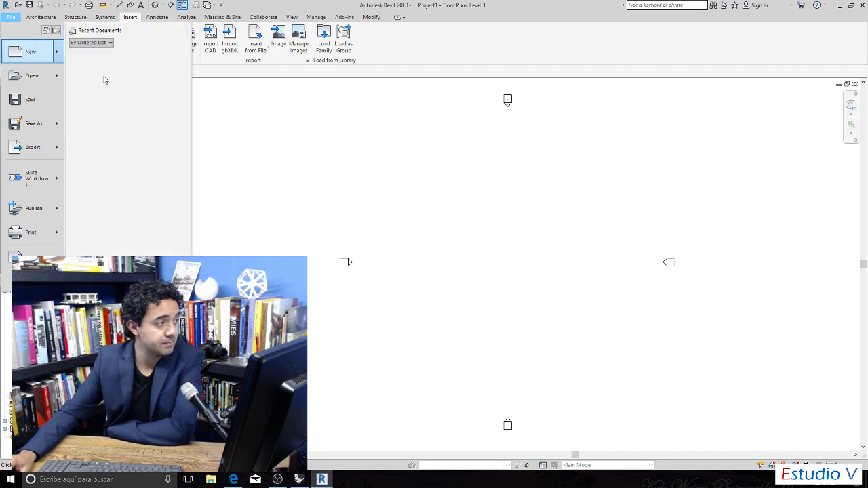
left_click_drag(550, 81, 553, 82)
scroll(426, 138, "down", 8)
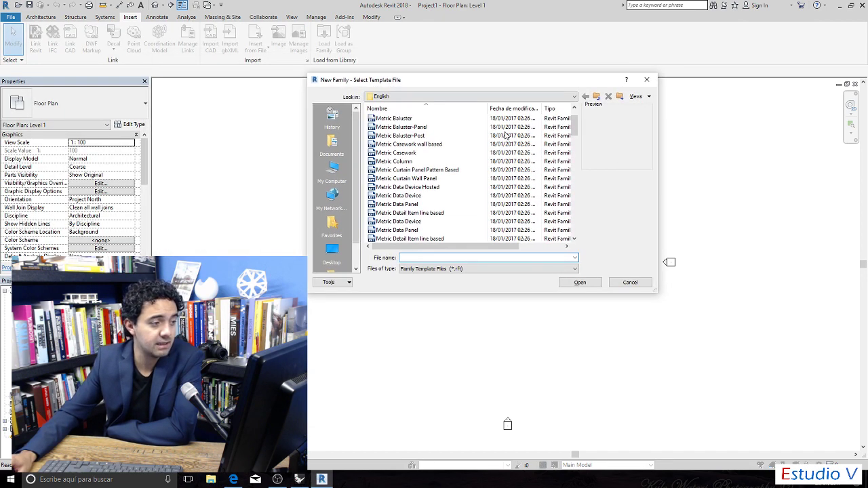
scroll(425, 138, "down", 3)
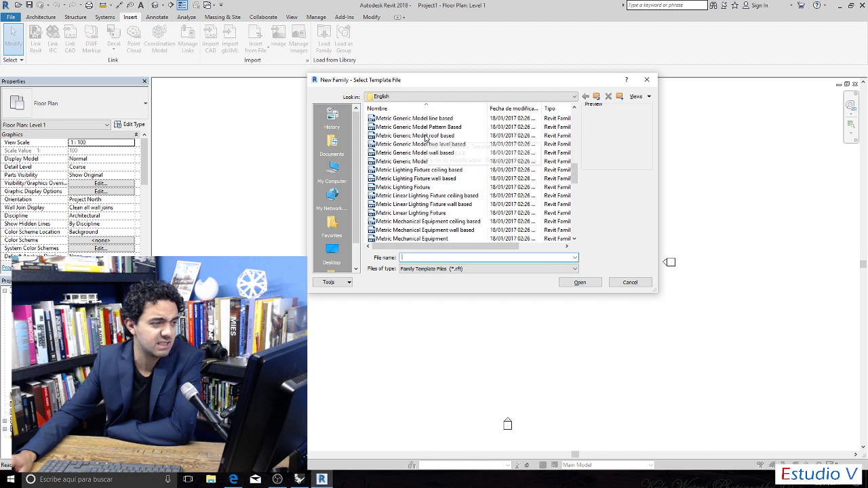
left_click(437, 163)
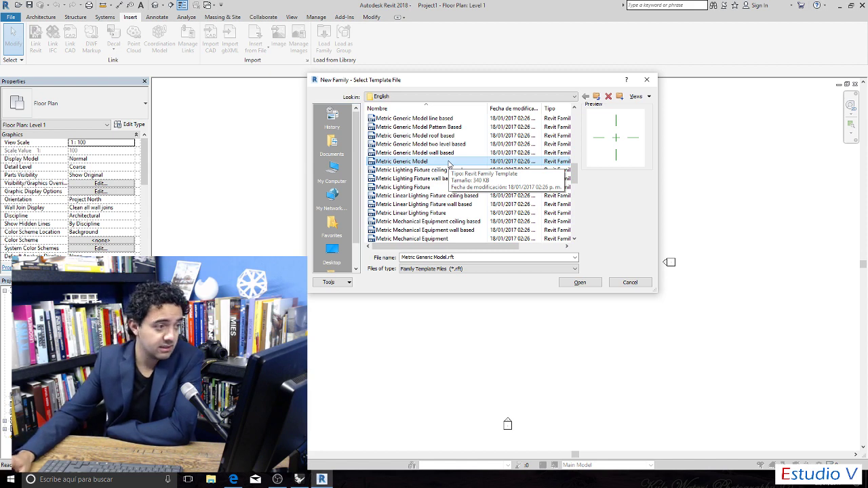
double_click(448, 163)
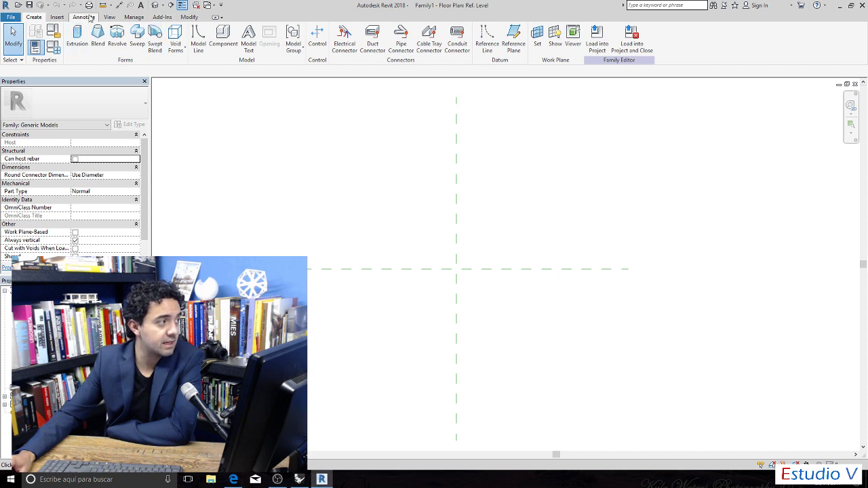
Start a CAD import into the family and list the supported file types.
left_click(55, 17)
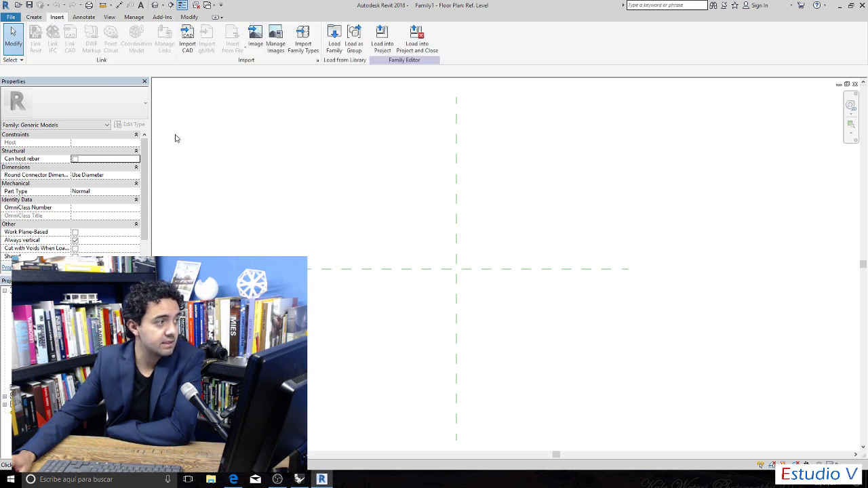
left_click(188, 47)
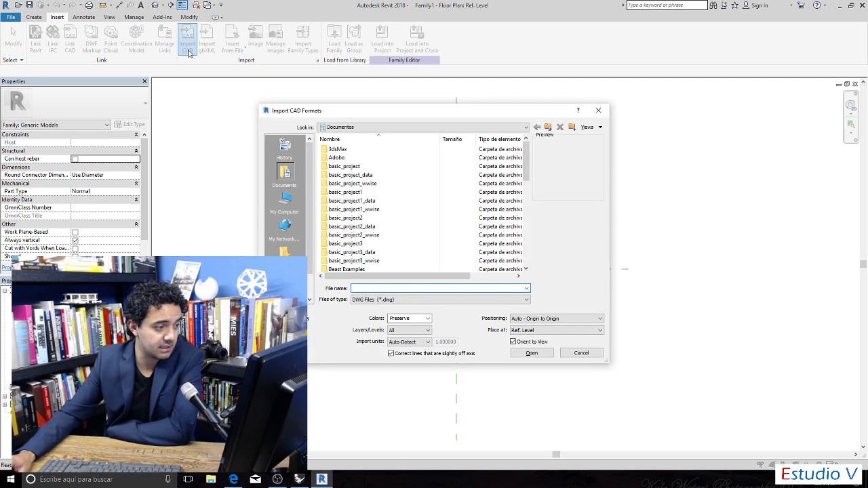
left_click(457, 301)
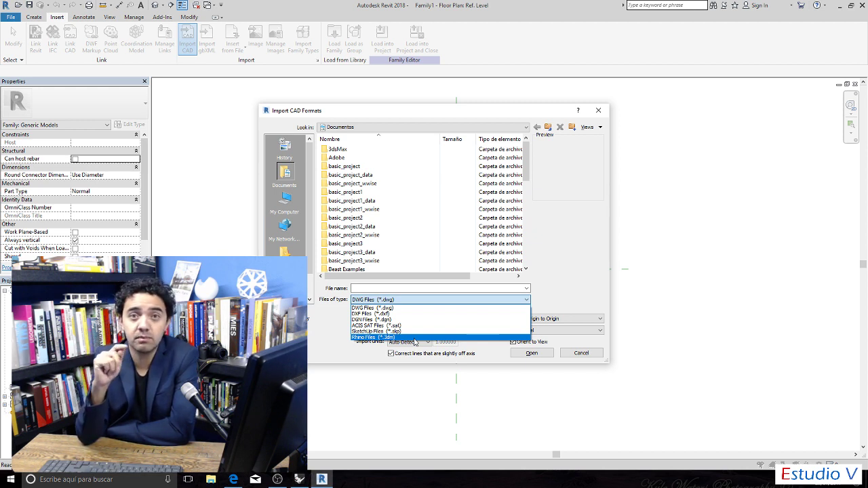
Switch to Rhino and save the pipe grid on the desktop as rhino in the Rhino 5 3D Models (.3dm) format.
key("alt+Tab")
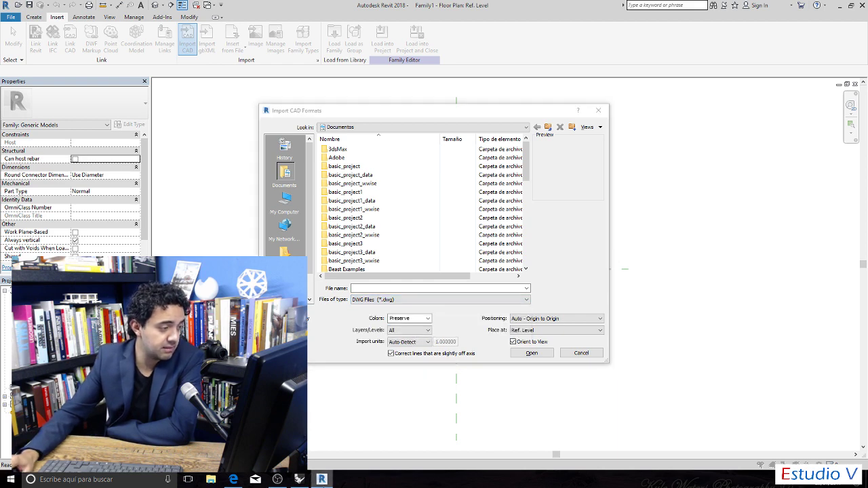
left_click(299, 479)
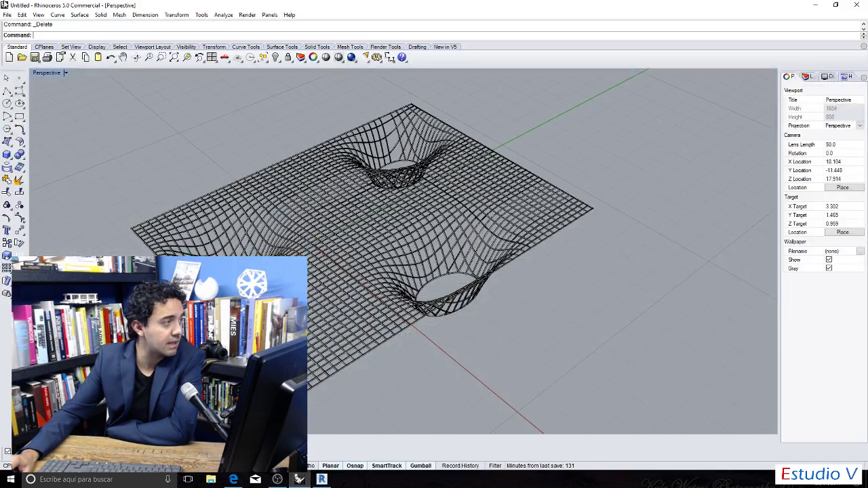
left_click(7, 14)
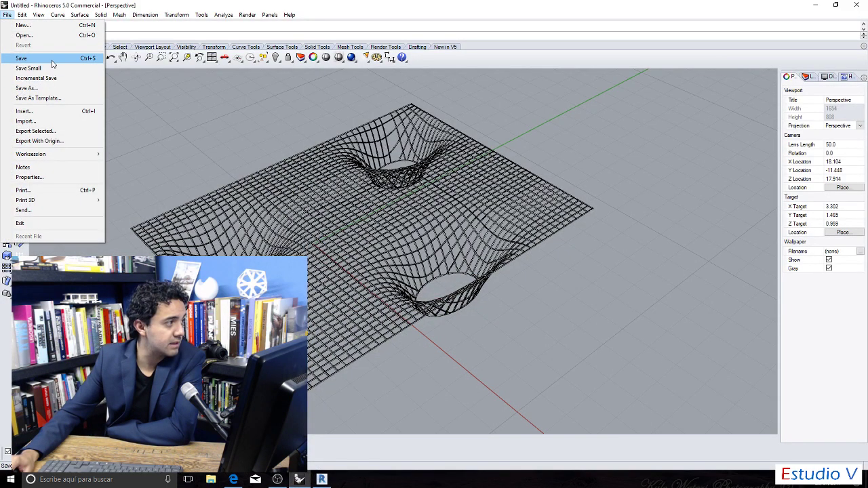
left_click(52, 61)
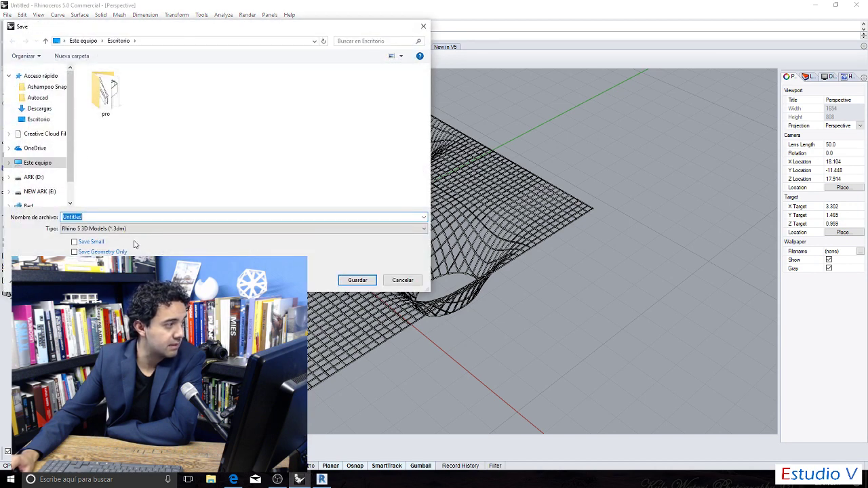
type("rhino")
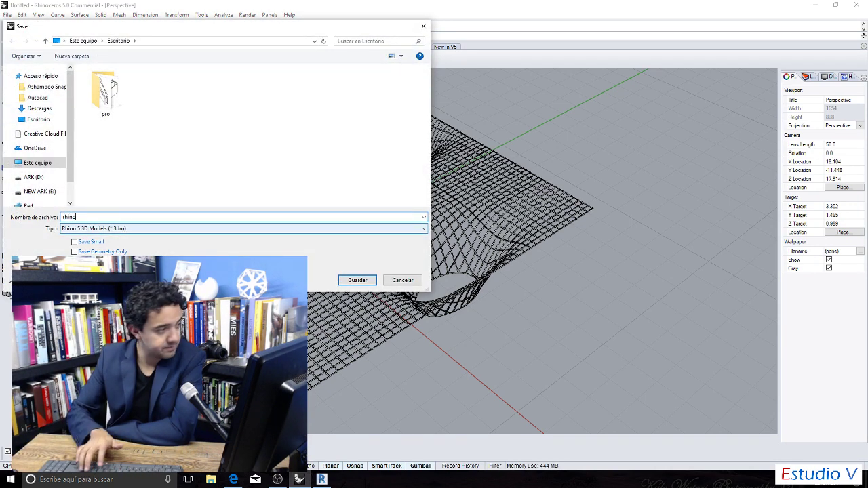
key("Return")
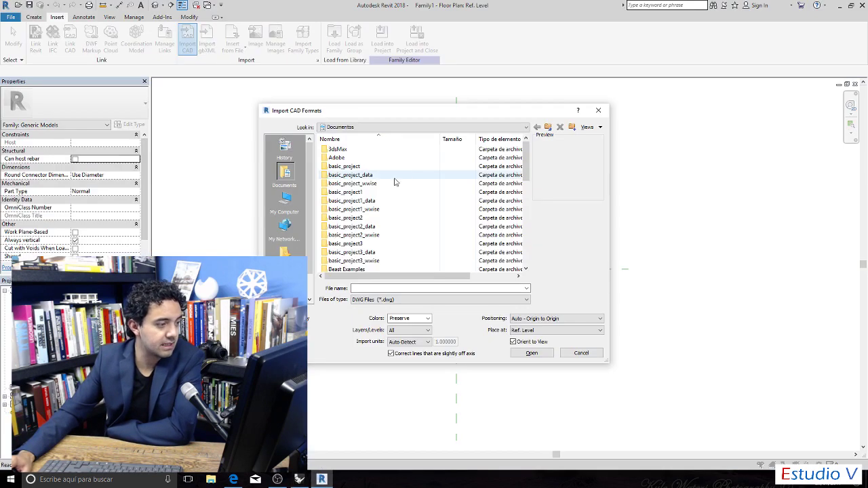
Import the rhino .3dm file from the desktop into the Revit family under the Generic Models category.
left_click(288, 251)
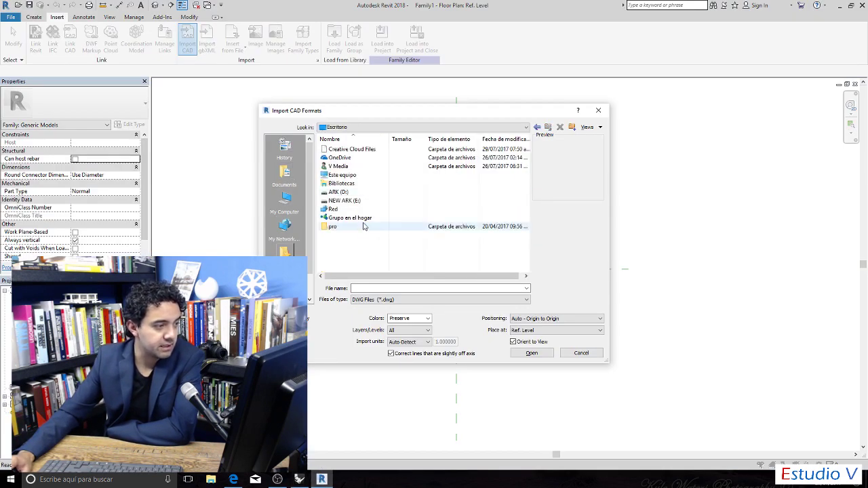
left_click(405, 299)
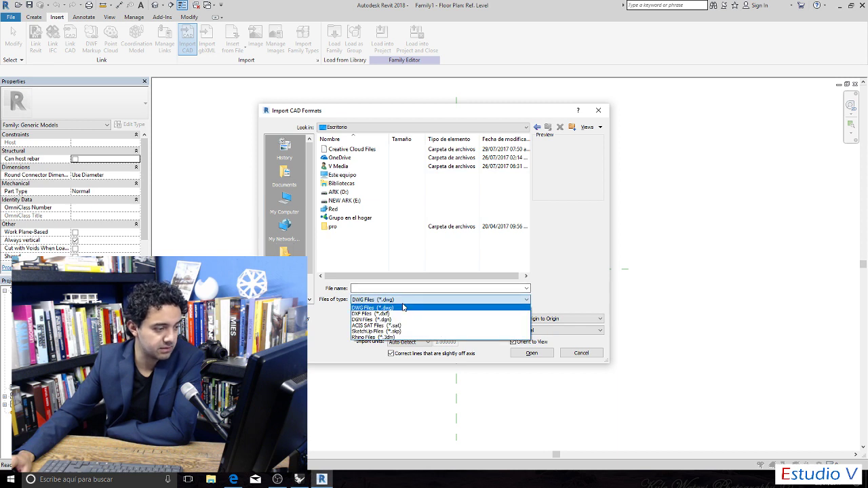
left_click(381, 341)
left_click(343, 240)
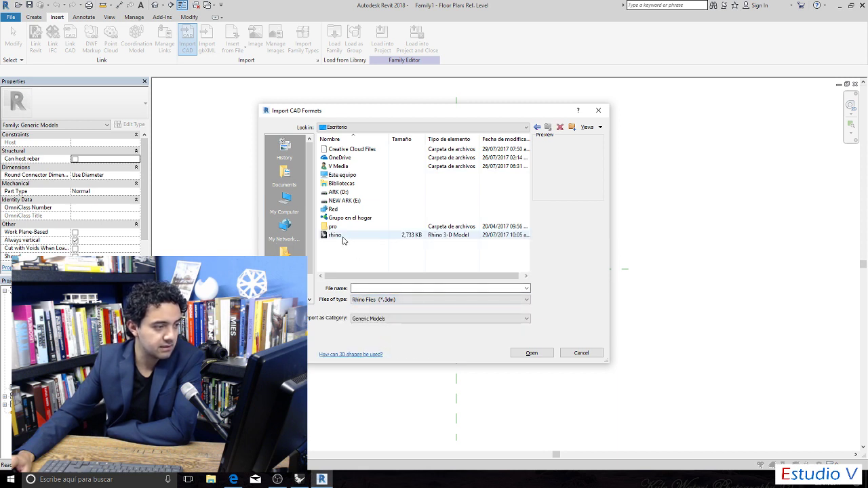
left_click(532, 352)
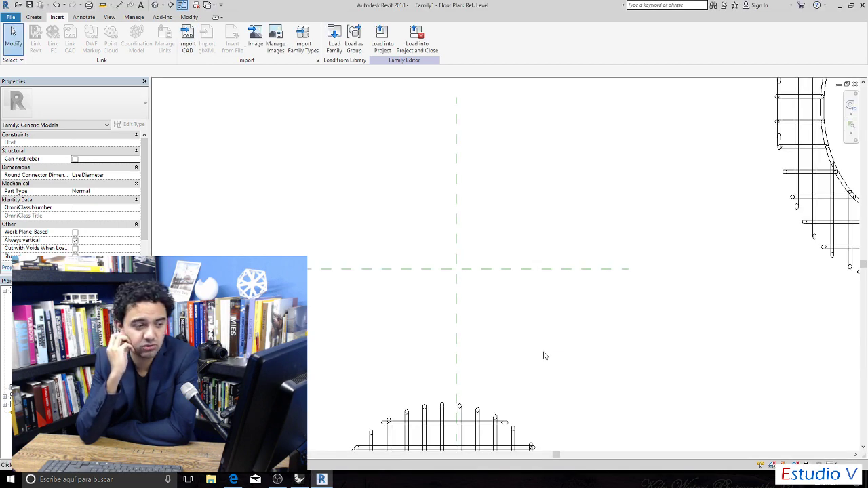
Look over the imported grid in plan and open the family's default 3D view.
scroll(510, 291, "down", 3)
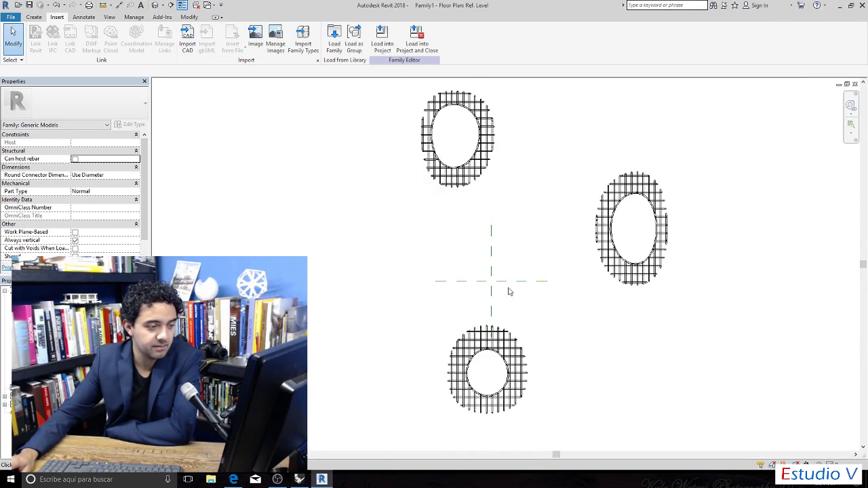
scroll(554, 285, "up", 3)
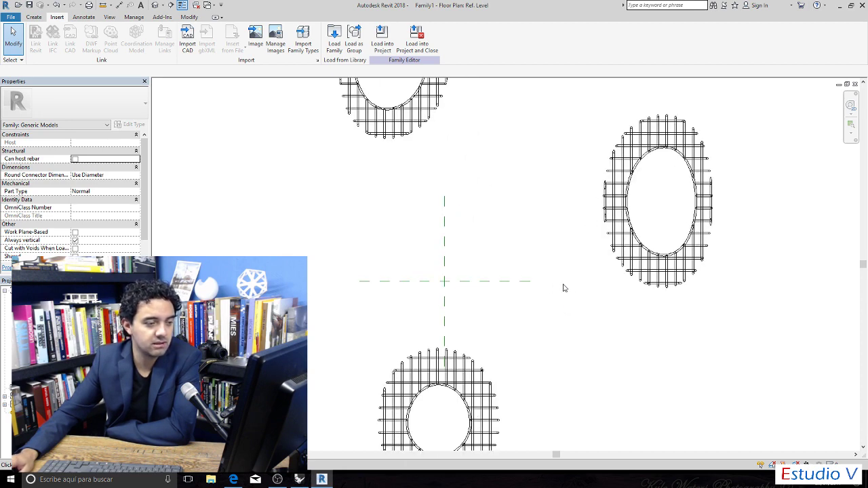
scroll(569, 288, "down", 1)
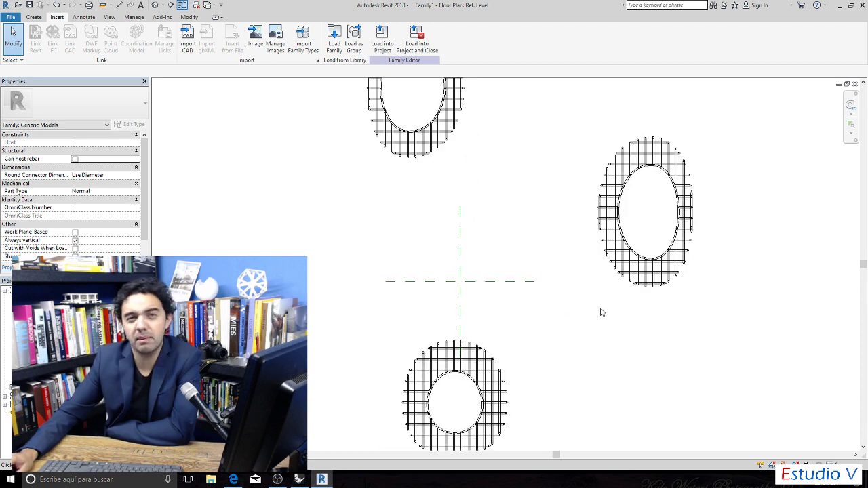
left_click(154, 5)
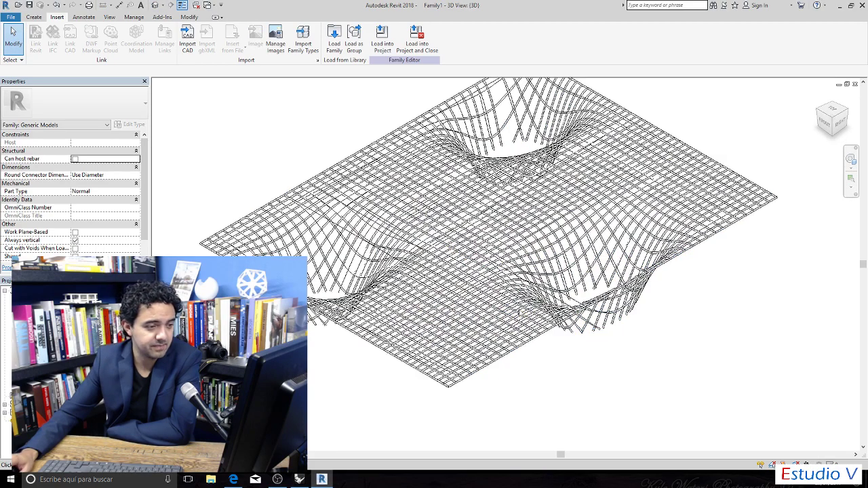
Examine the imported pipe grid in 3D, close up around the funnels and as a whole.
scroll(521, 314, "up", 5)
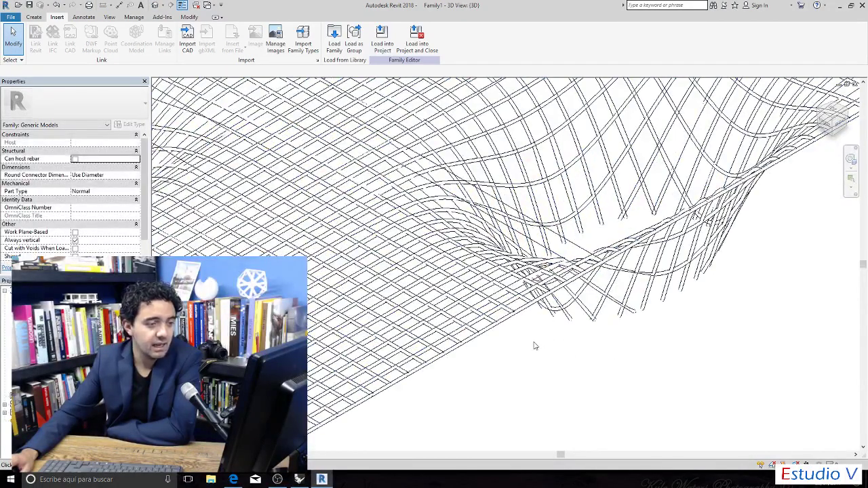
scroll(535, 346, "down", 4)
scroll(553, 214, "up", 5)
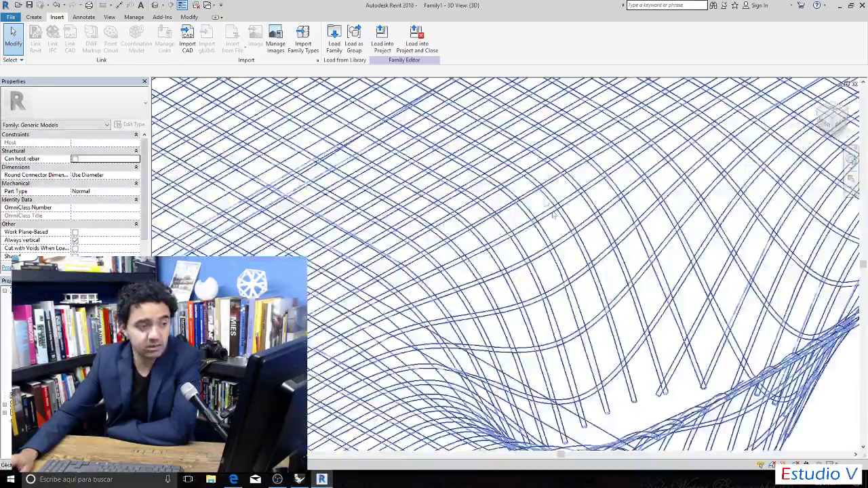
scroll(603, 242, "up", 3)
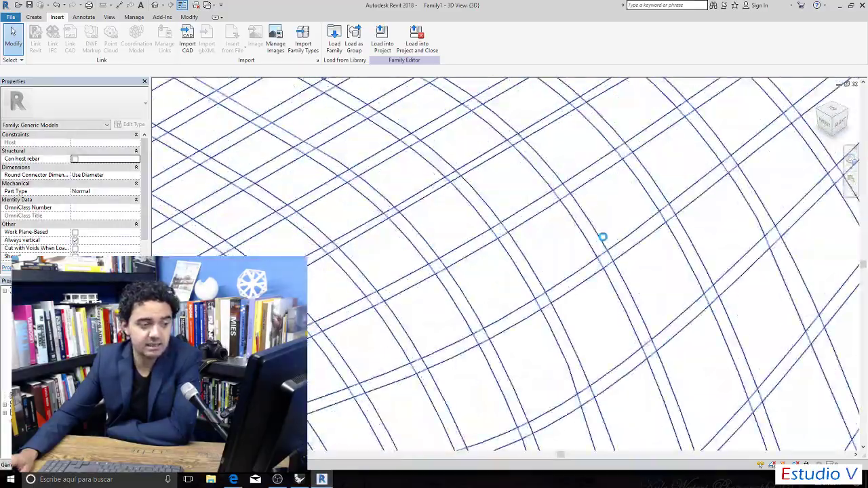
scroll(603, 238, "down", 6)
scroll(543, 278, "up", 3)
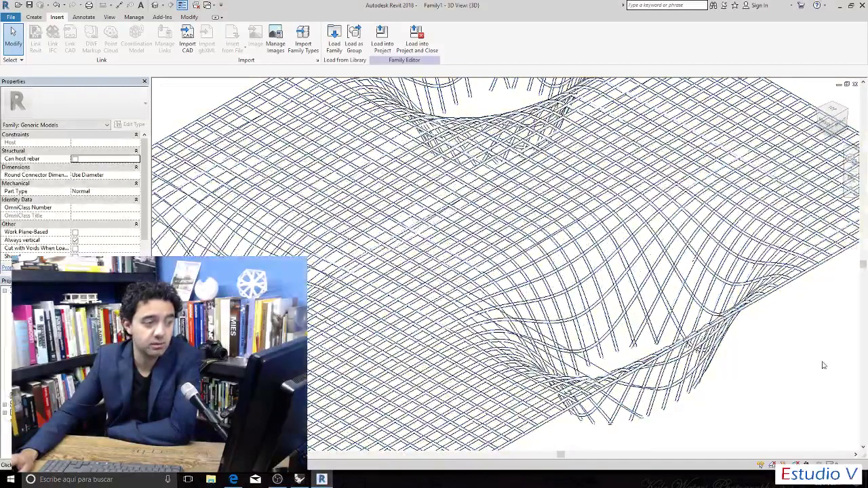
scroll(821, 362, "down", 4)
scroll(558, 339, "up", 2)
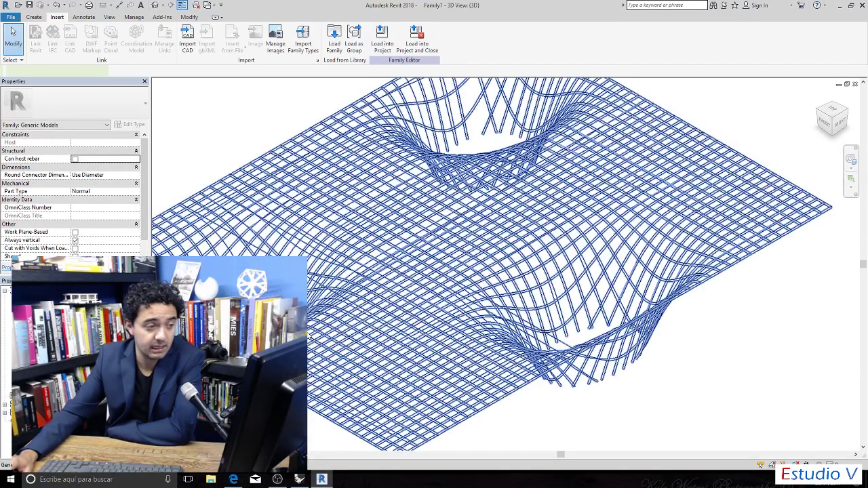
Delete the imported pipe grid from the family.
left_click(307, 336)
key("Delete")
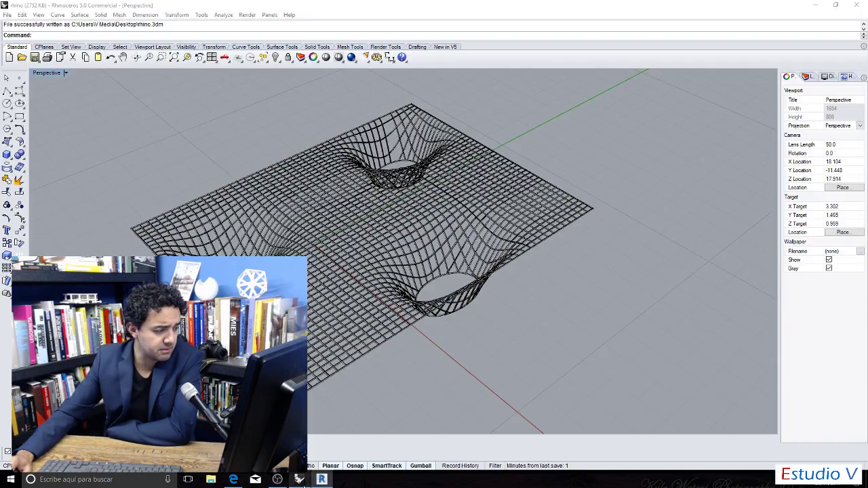
Switch to Rhino and prepare to save a copy of the model with AutoCAD Drawing (*.dwg) as the file type.
left_click(299, 479)
left_click(7, 15)
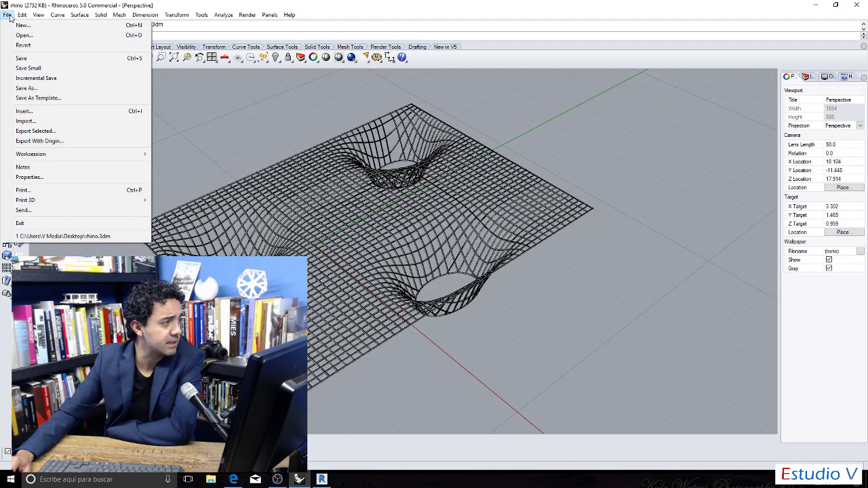
left_click(58, 89)
left_click_drag(244, 27, 490, 52)
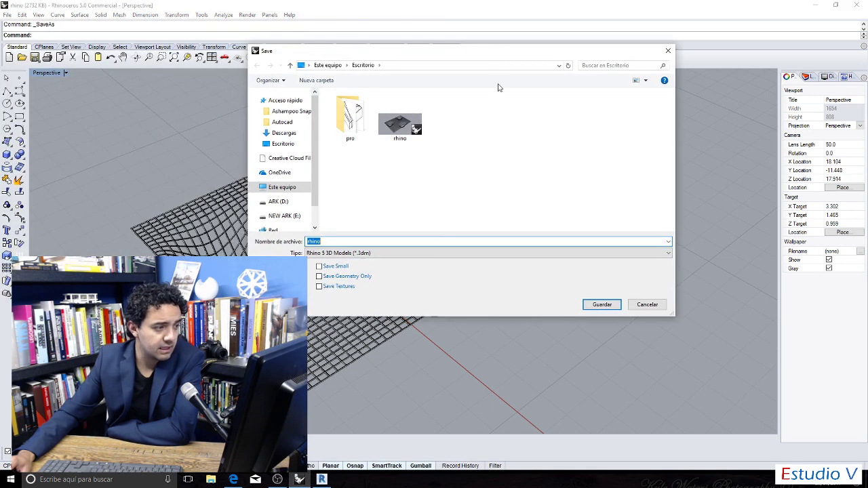
left_click(424, 253)
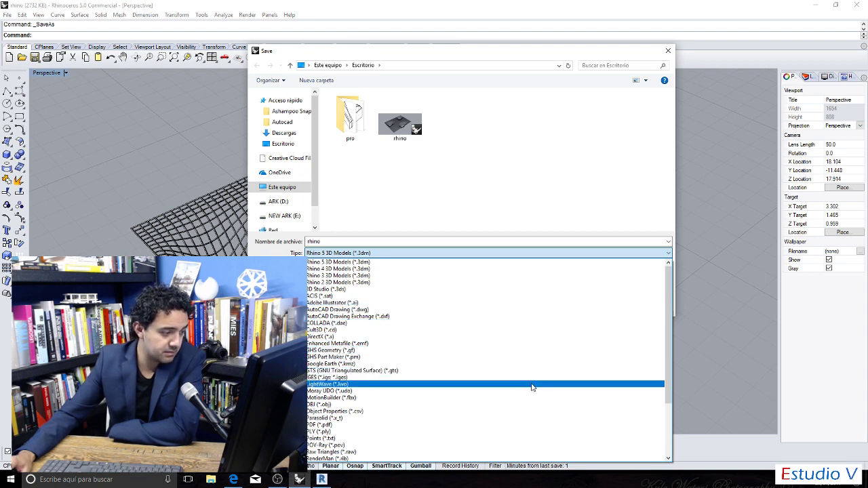
scroll(528, 373, "down", 2)
scroll(530, 388, "up", 2)
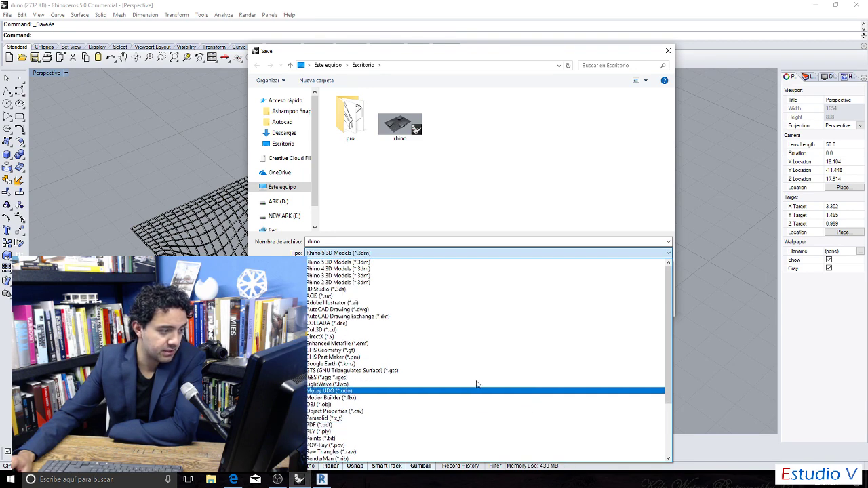
left_click(428, 309)
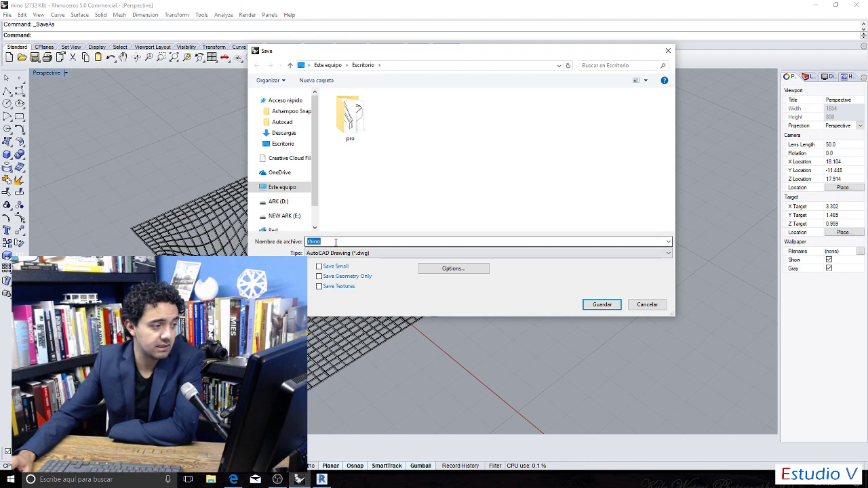
key("Down")
key("Down")
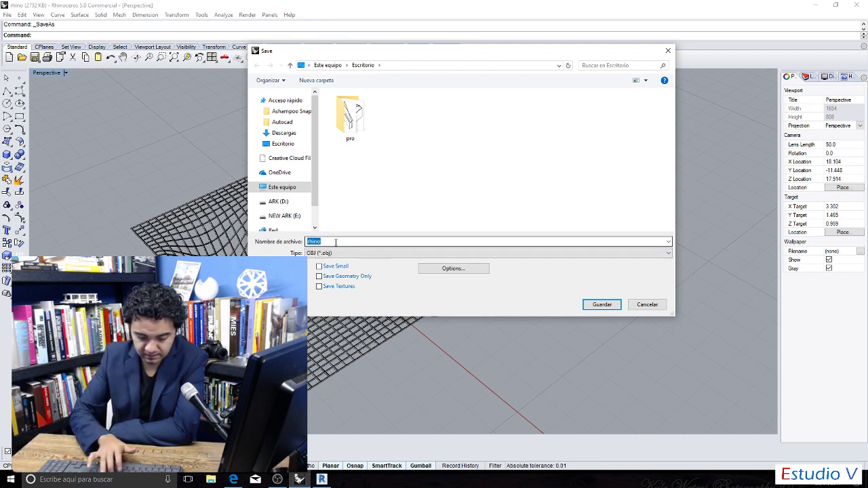
key("Down")
key("Down")
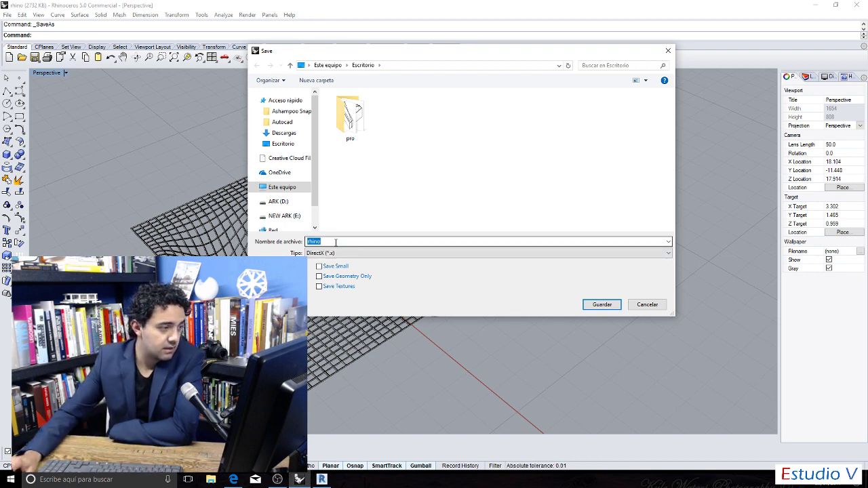
Reselect AutoCAD Drawing (*.dwg) as the file type and save the model on the desktop as autocad.
left_click(339, 253)
scroll(339, 291, "up", 5)
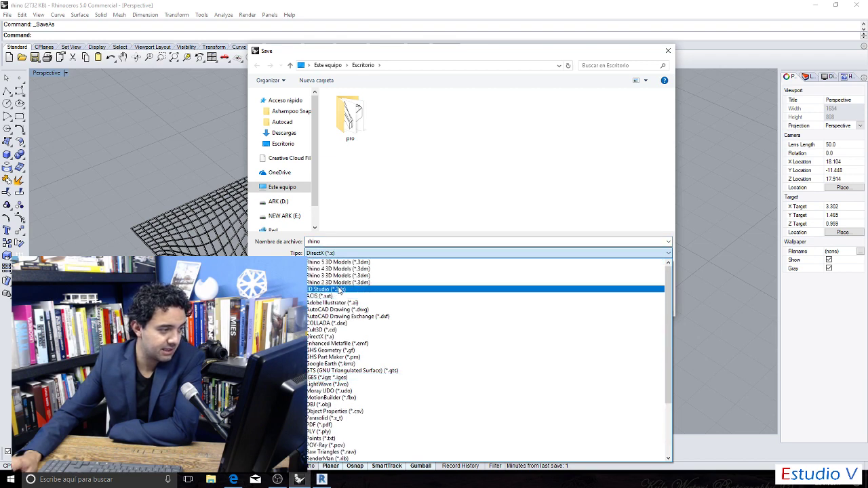
left_click(341, 311)
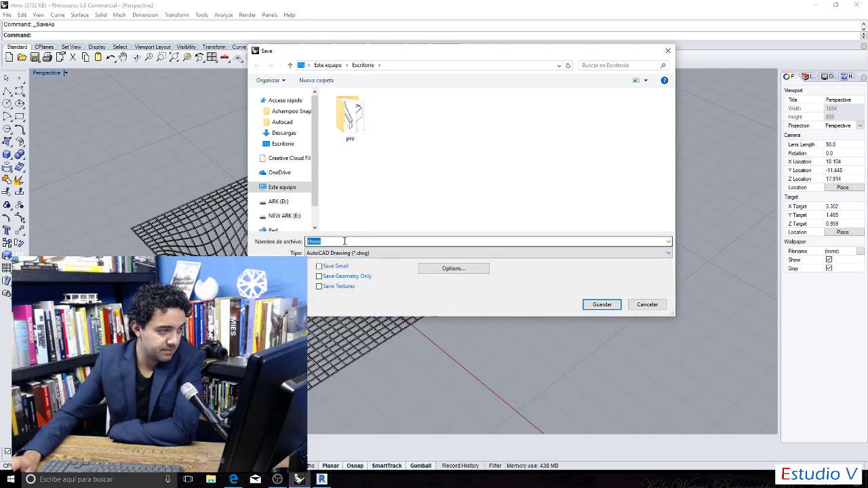
type("a")
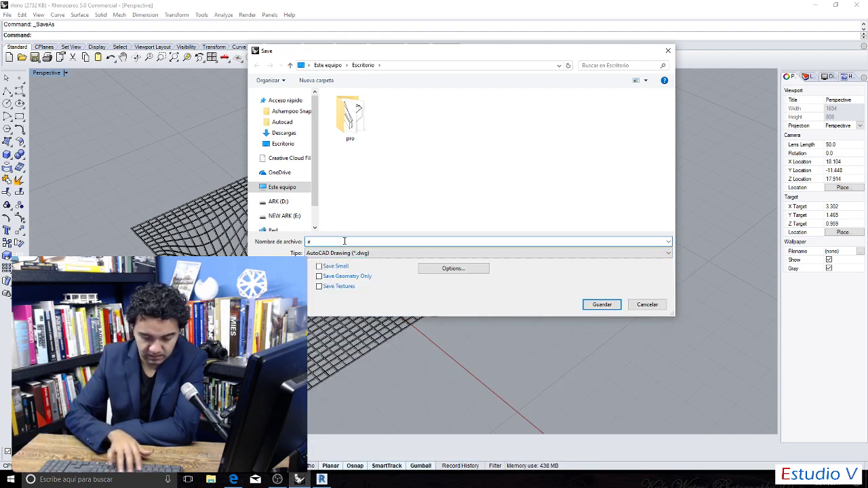
type("utocad")
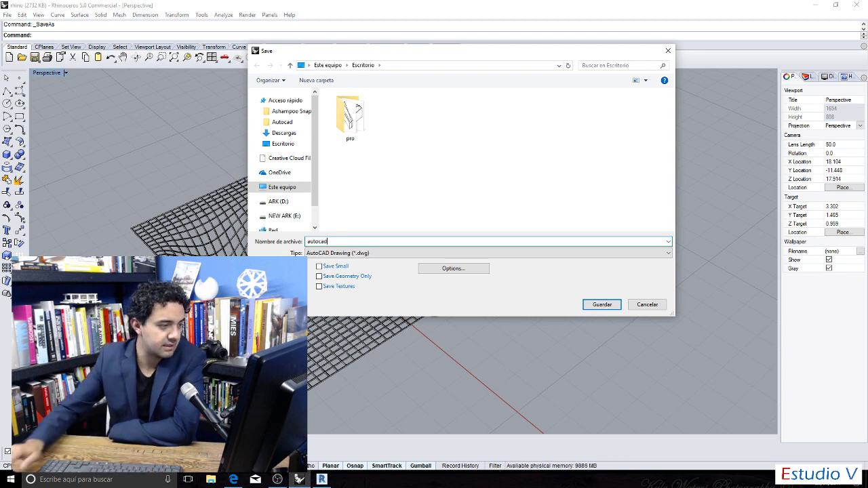
left_click(604, 306)
Choose 2004 Solids as the scheme for the DWG export.
left_click_drag(213, 155, 490, 155)
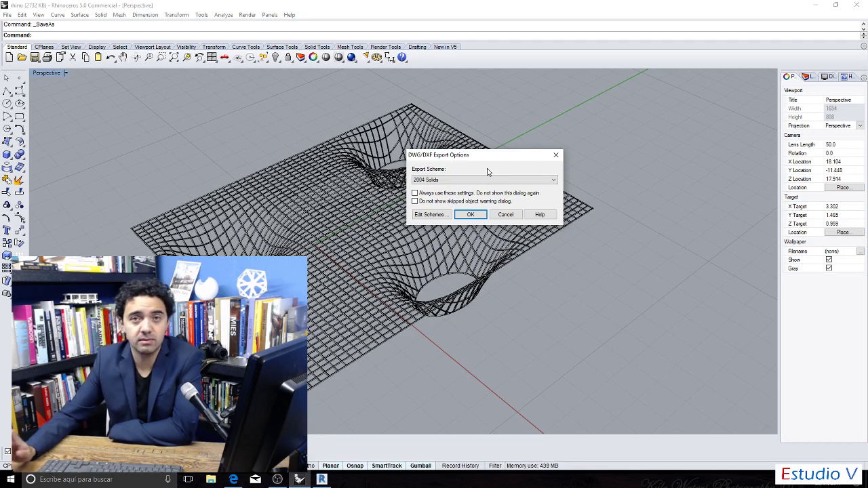
left_click(497, 181)
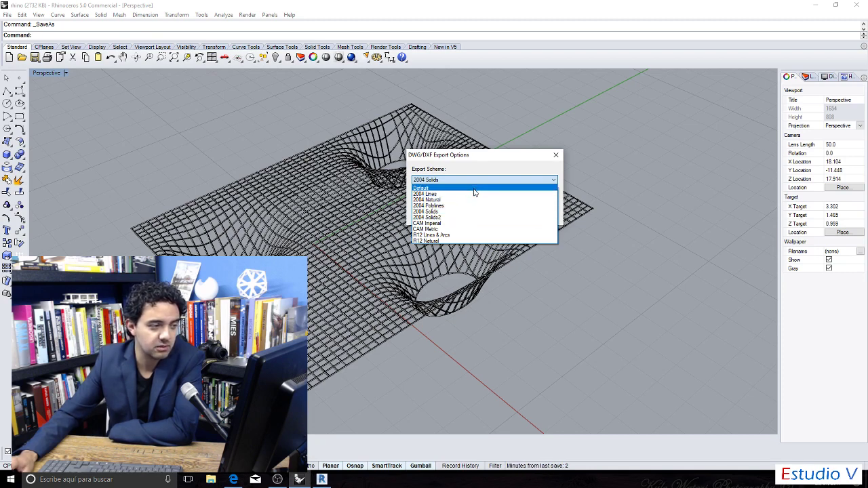
left_click(472, 211)
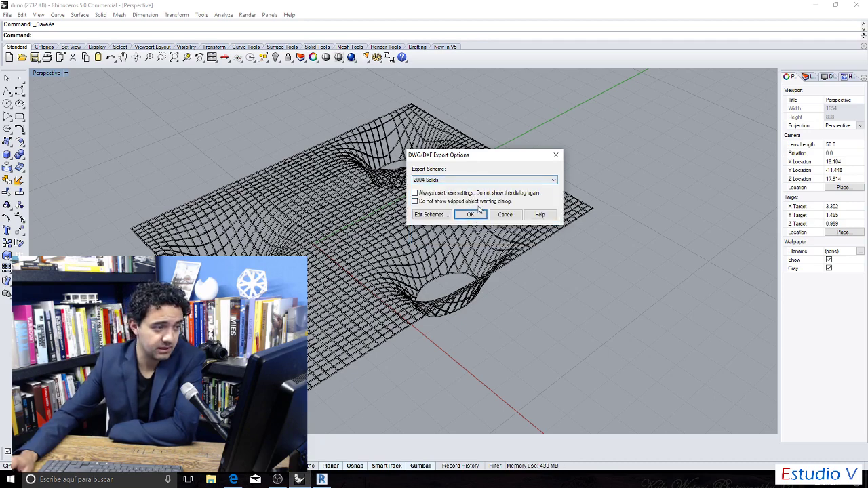
Check that the 2004 Solids scheme exports surfaces as Solids, discard any scheme changes, and run the DWG export.
left_click(430, 214)
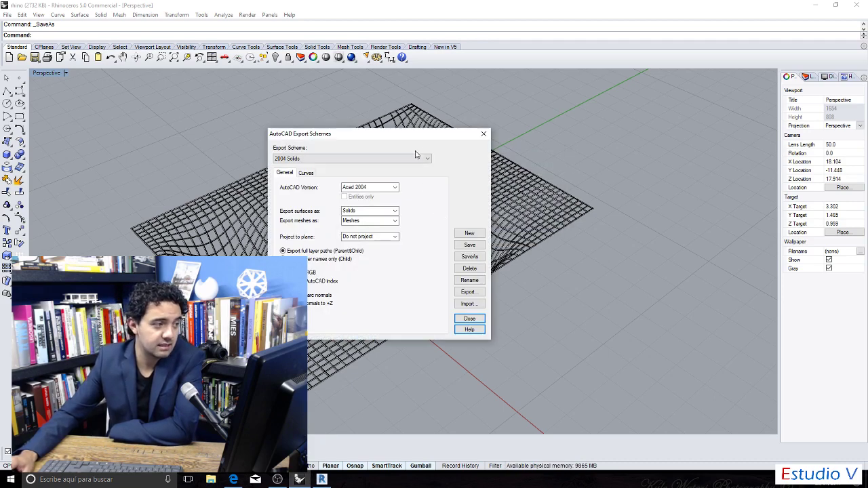
left_click_drag(423, 133, 498, 137)
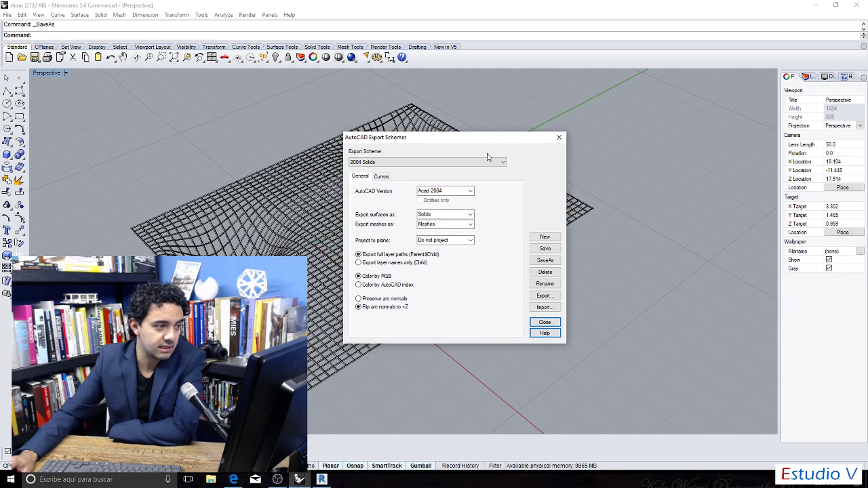
left_click(469, 214)
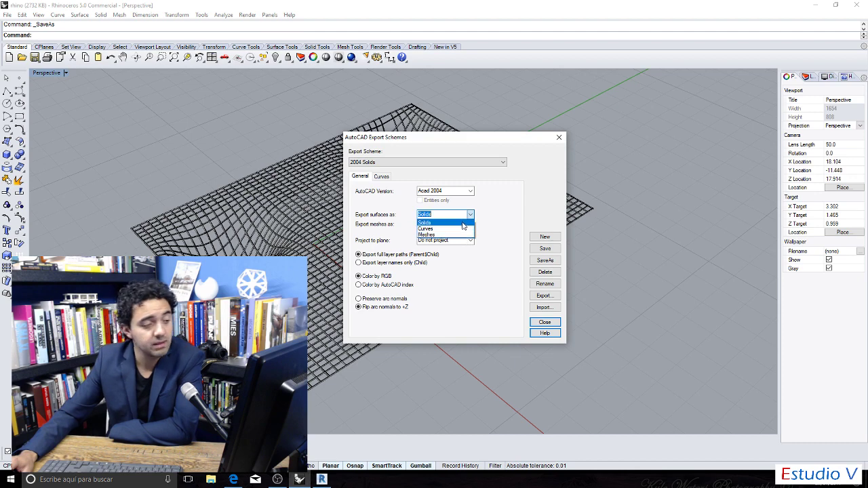
left_click(463, 223)
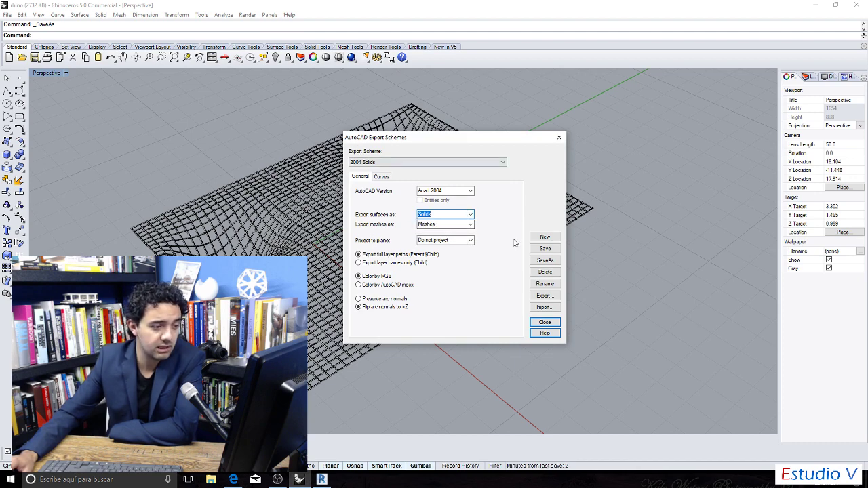
left_click(546, 322)
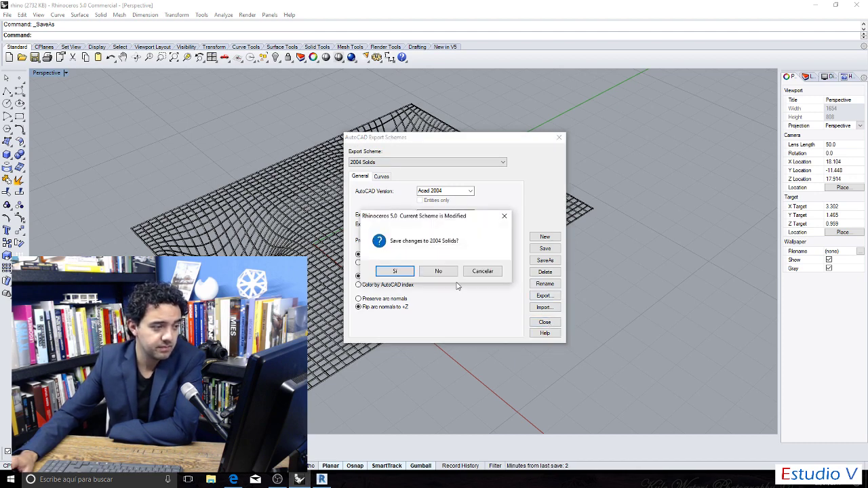
left_click(438, 271)
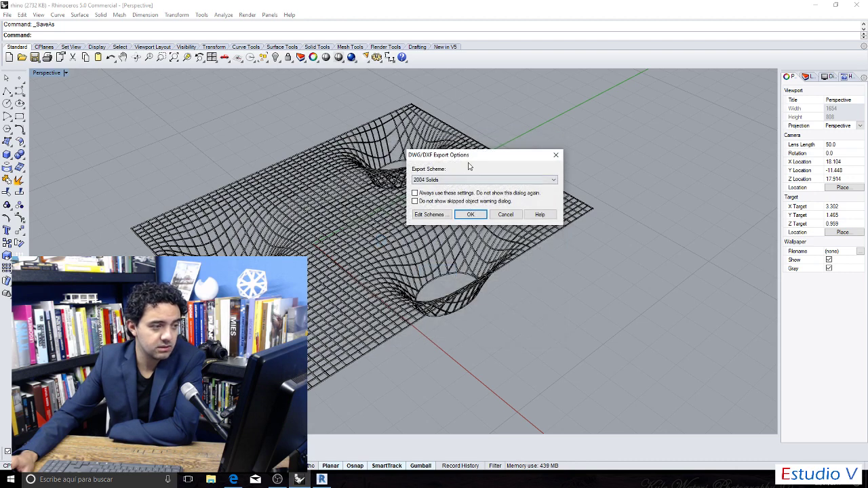
left_click(473, 224)
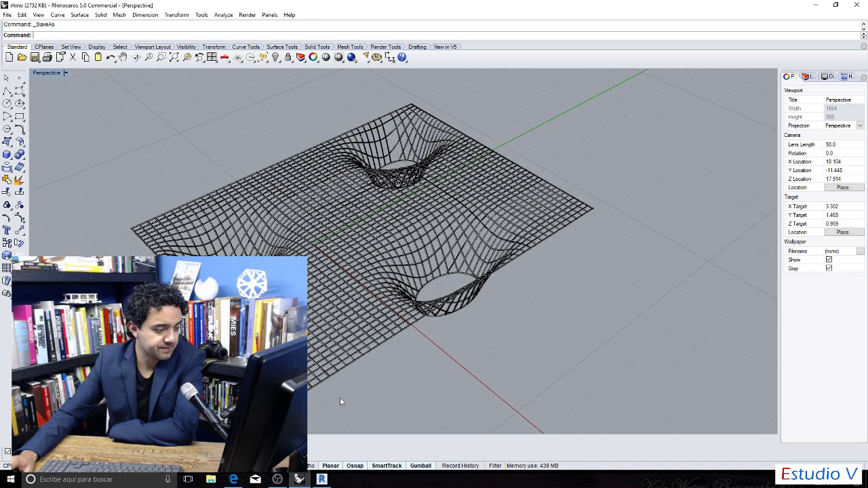
Switch to Revit and import the autocad DWG file from the desktop into the family.
left_click(322, 479)
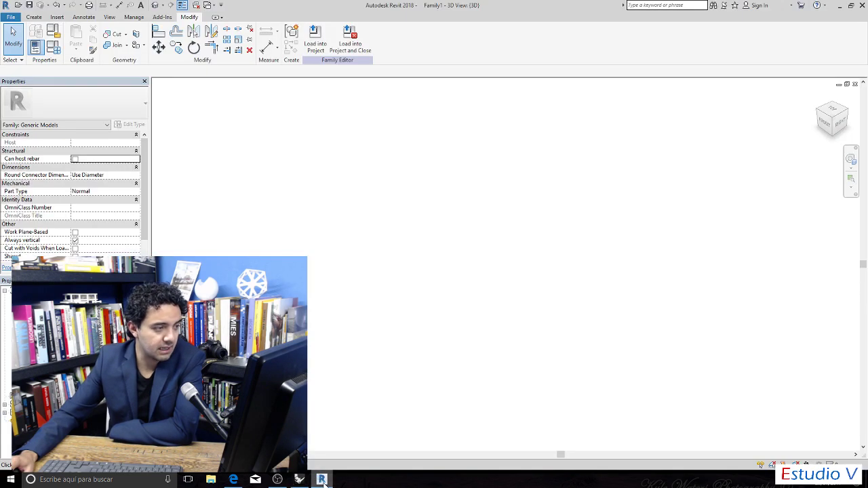
left_click(57, 17)
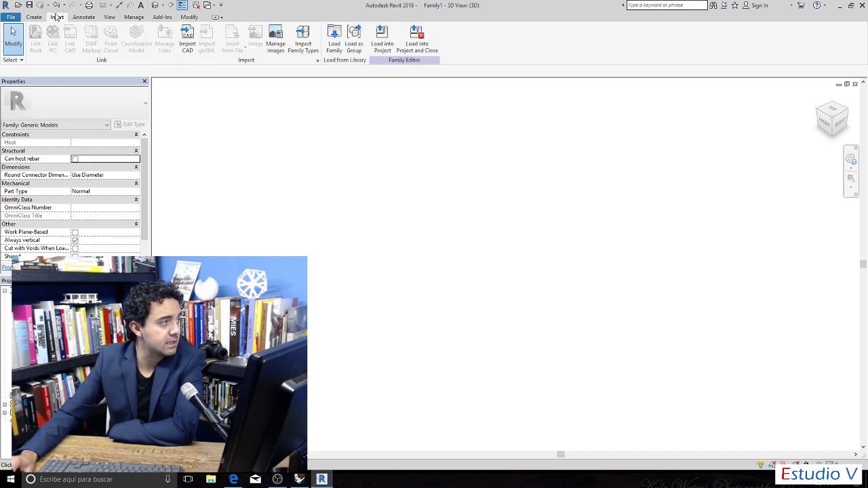
left_click(187, 39)
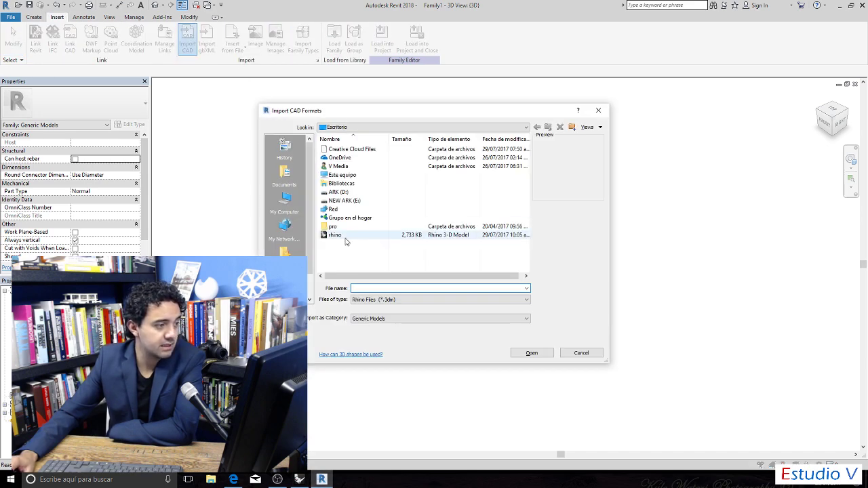
left_click(376, 302)
left_click(372, 307)
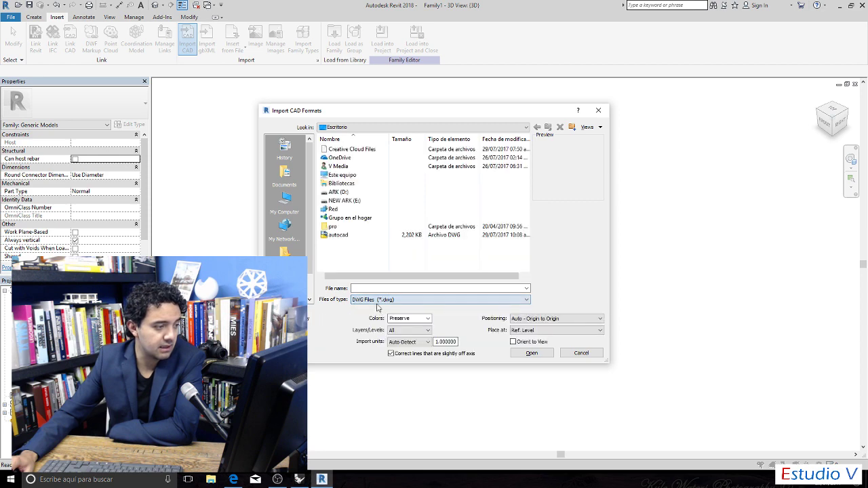
double_click(342, 237)
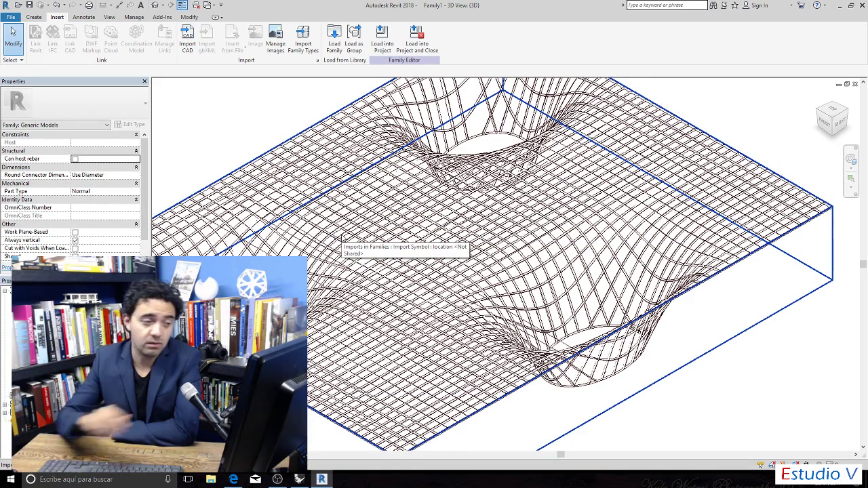
Try a partial explode of the imported autocad.dwg pipe grid and inspect the remaining geometry in 3D.
key("z")
key("f")
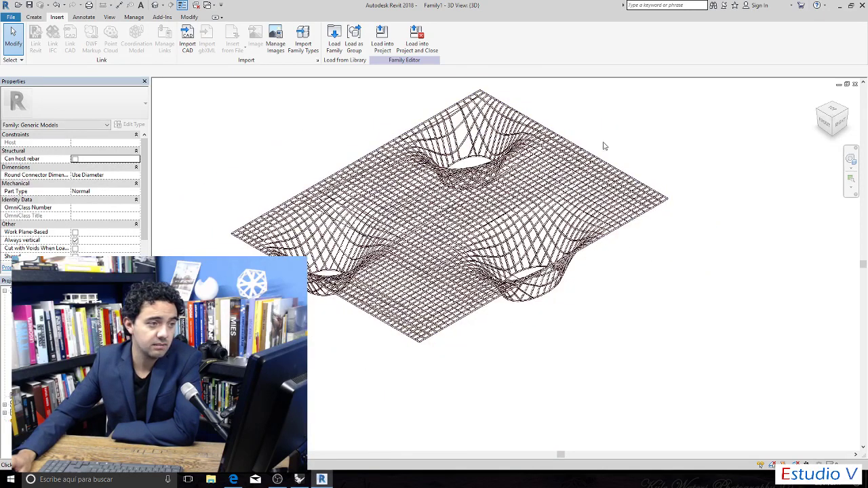
left_click(567, 182)
scroll(521, 233, "up", 3)
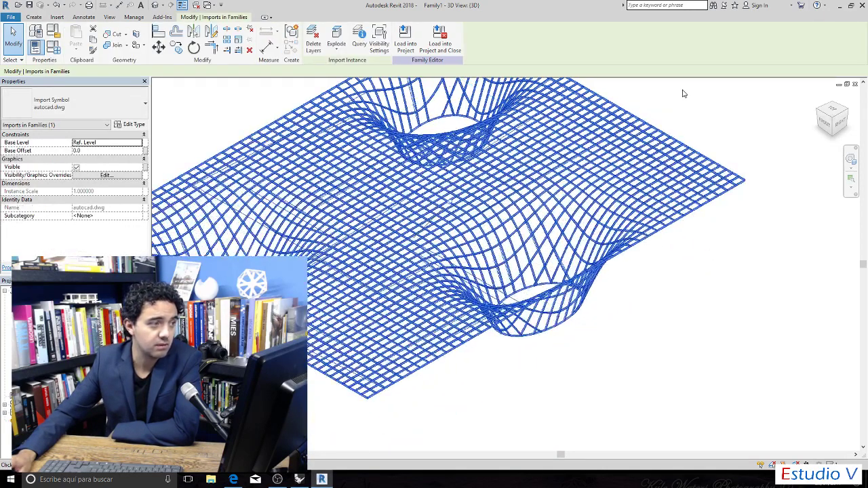
scroll(683, 93, "down", 3)
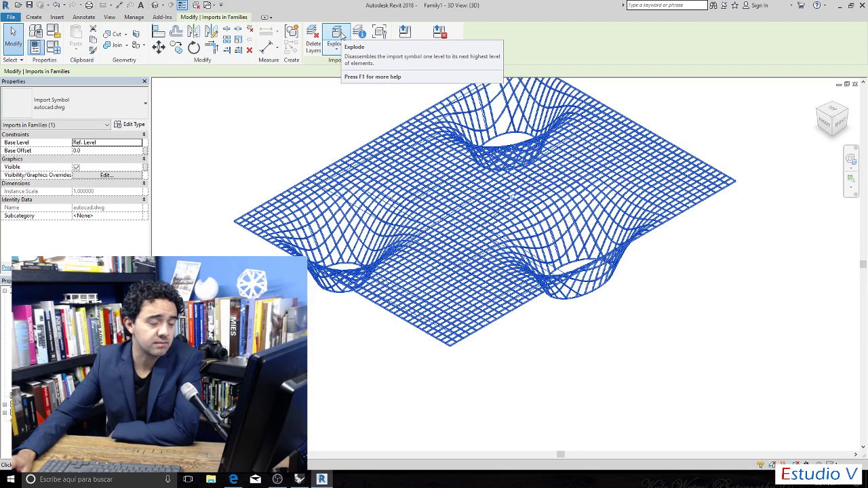
left_click(337, 35)
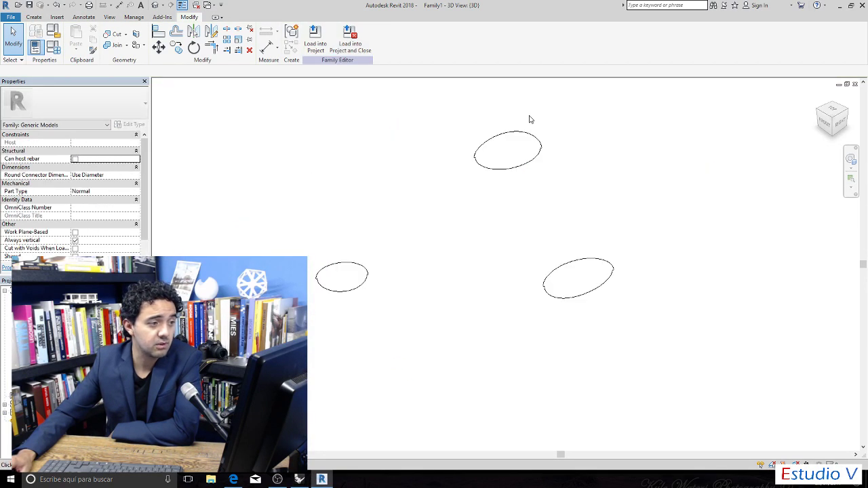
left_click(825, 133)
left_click(810, 96)
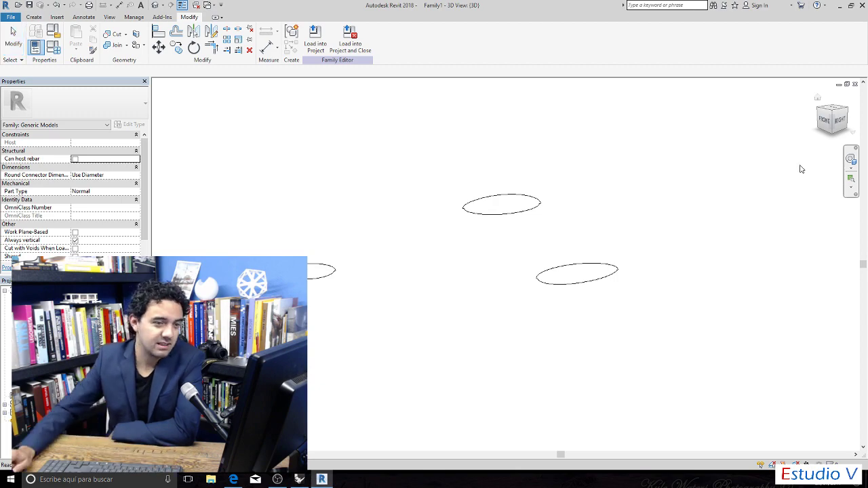
Undo the partial explode, select the autocad.dwg import and look over the commands available for it.
scroll(461, 210, "up", 4)
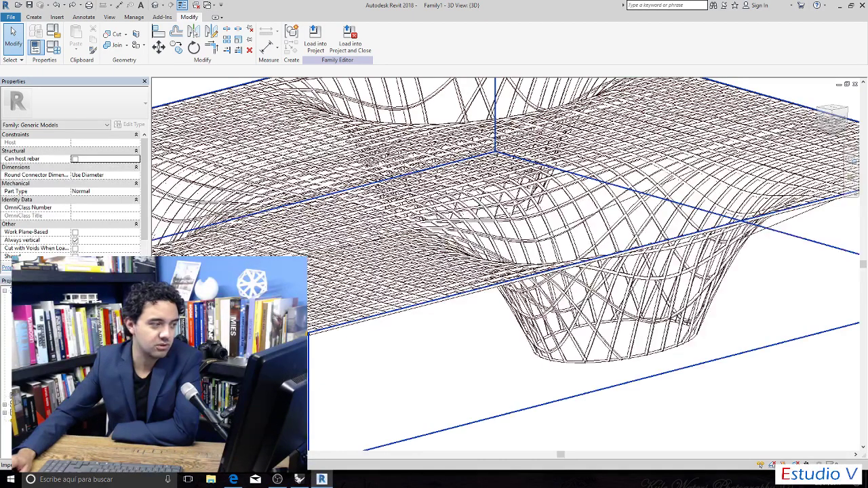
scroll(495, 204, "up", 2)
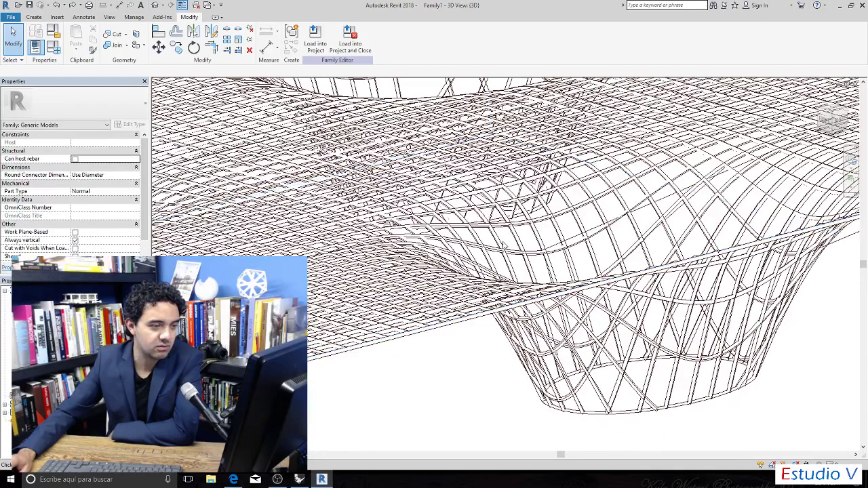
right_click(503, 248)
left_click(586, 206)
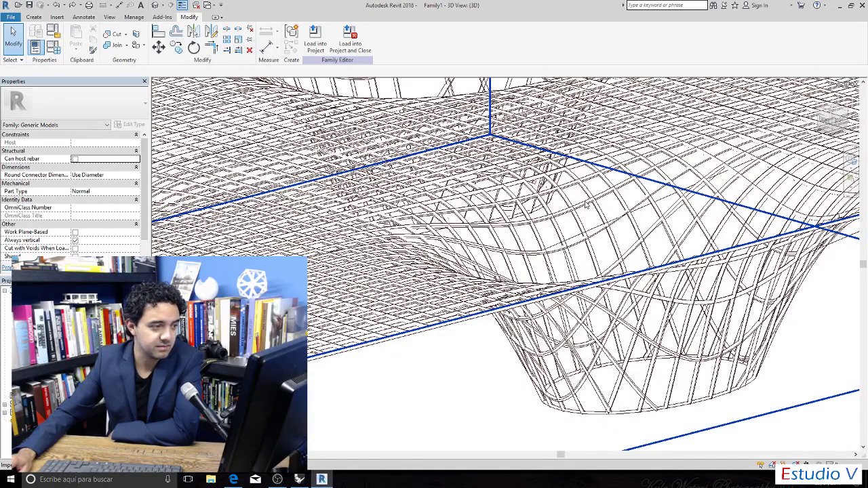
scroll(584, 209, "down", 5)
left_click(579, 219)
right_click(578, 218)
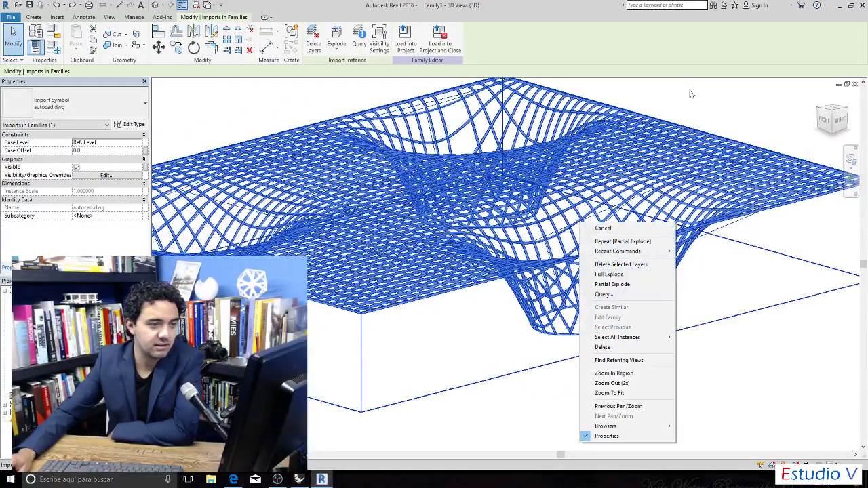
Examine the imported autocad.dwg pipe grid in 3D from above and from the right side, and clear the selection.
middle_click_drag(687, 91, 786, 129, "shift")
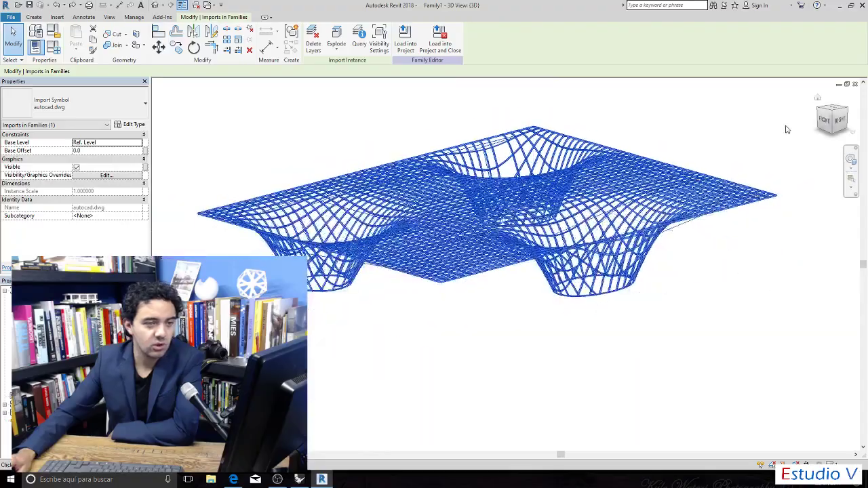
left_click(826, 124)
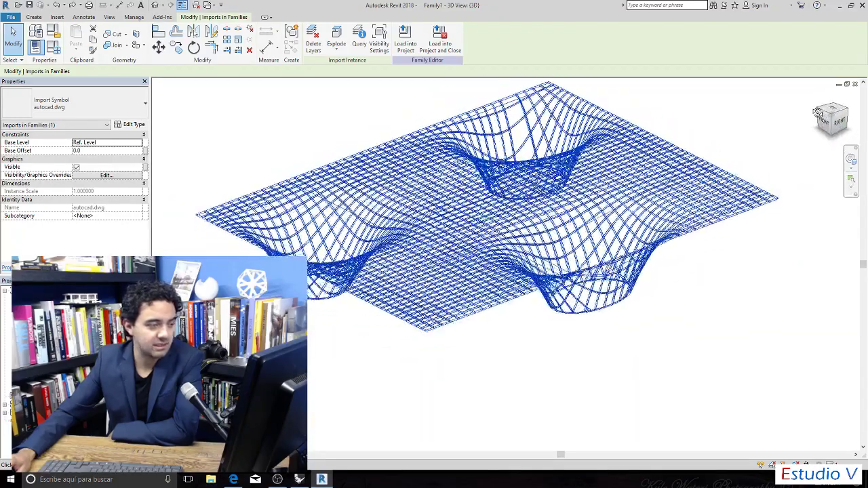
left_click(827, 122)
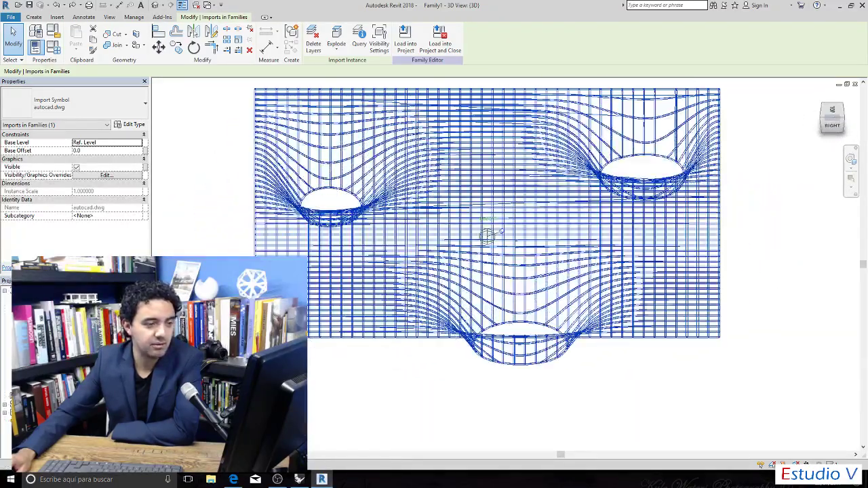
middle_click_drag(705, 102, 737, 151, "shift")
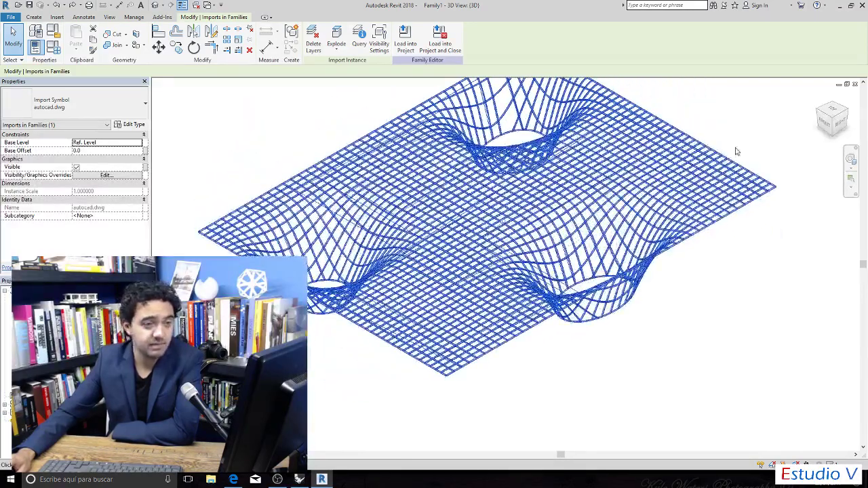
left_click(757, 125)
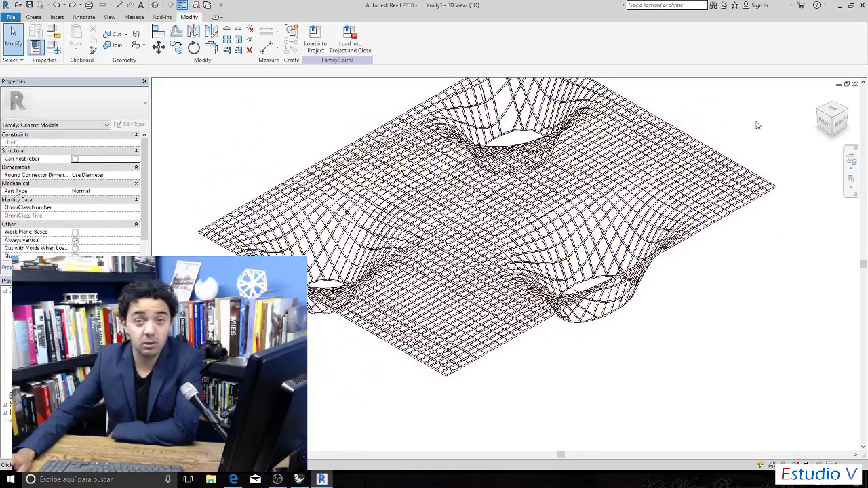
Close all open views of Family1 and choose to save the family on closing.
left_click(853, 84)
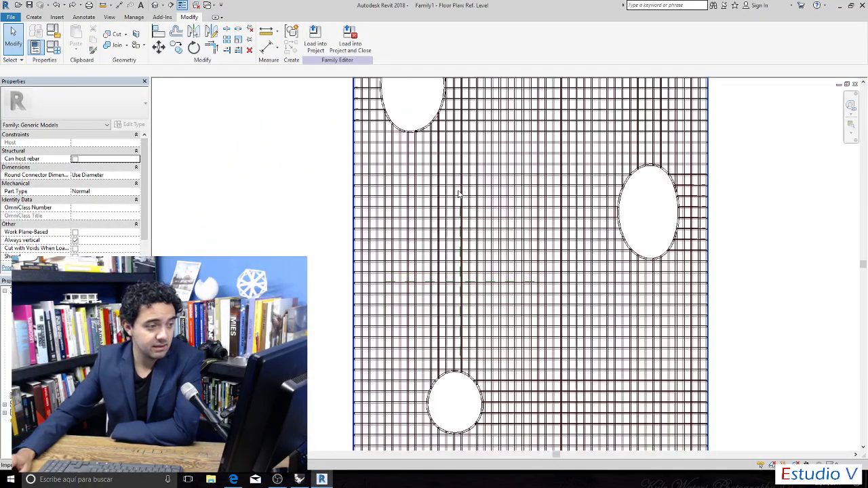
left_click(854, 84)
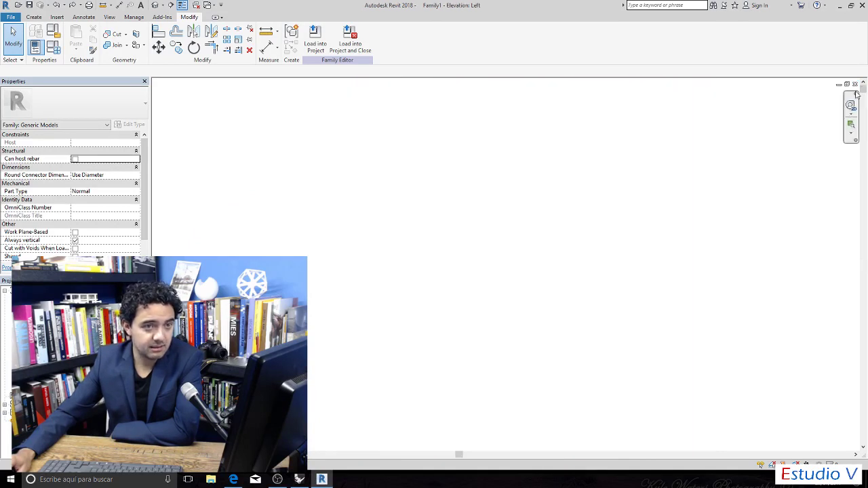
left_click(855, 84)
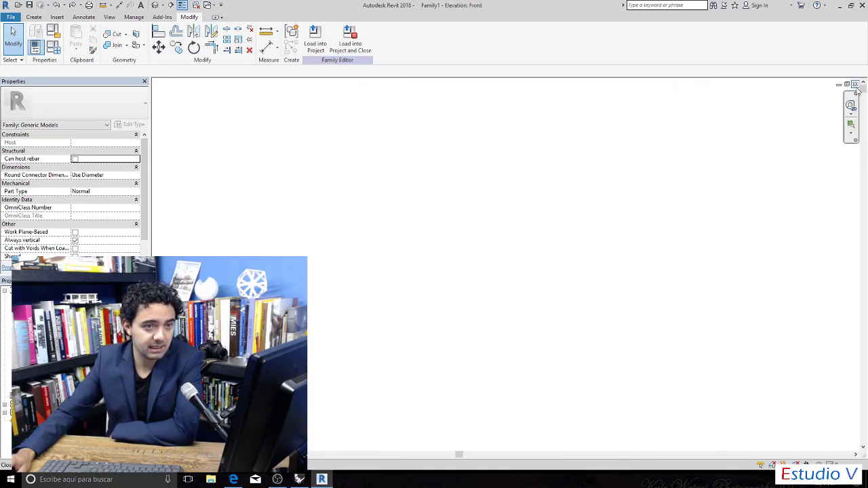
left_click(855, 84)
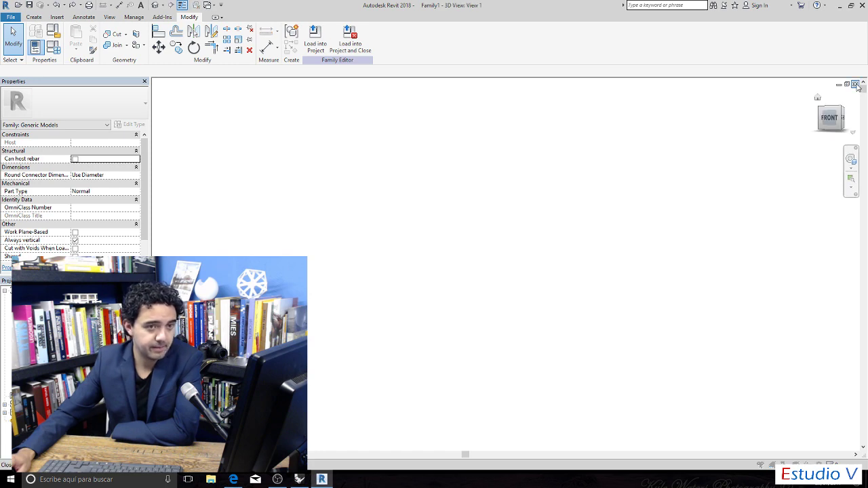
left_click(855, 84)
left_click(415, 238)
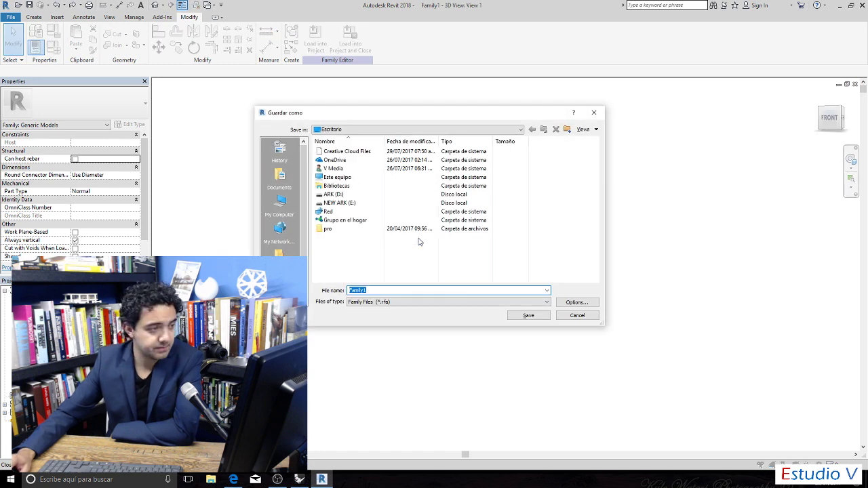
Save the family to the desktop as Family1.
left_click(528, 316)
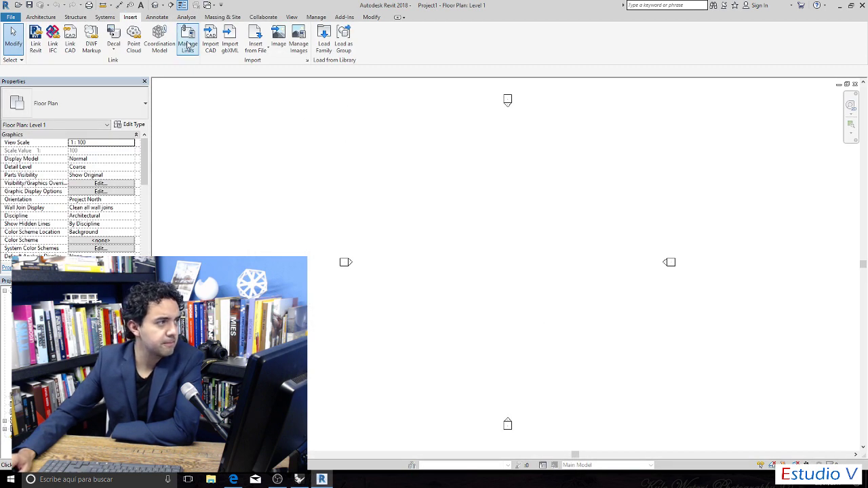
Set the project's length units to meters, rounded to 2 decimal places.
left_click(316, 17)
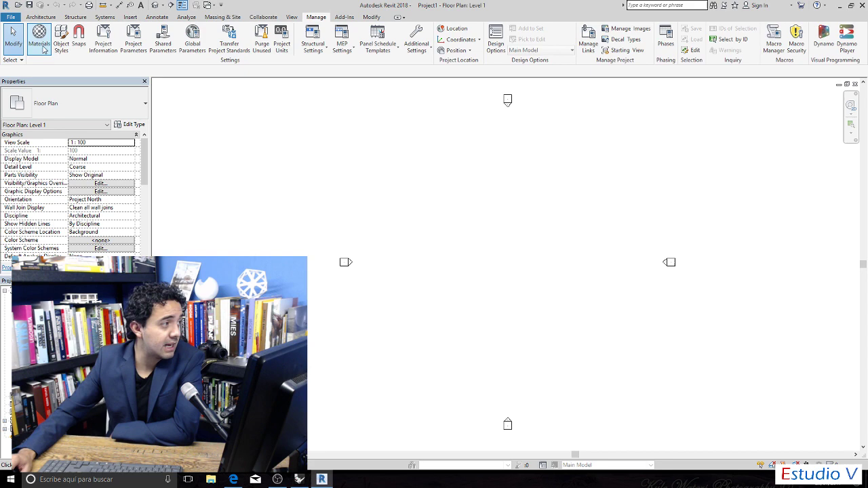
left_click(261, 44)
left_click(531, 100)
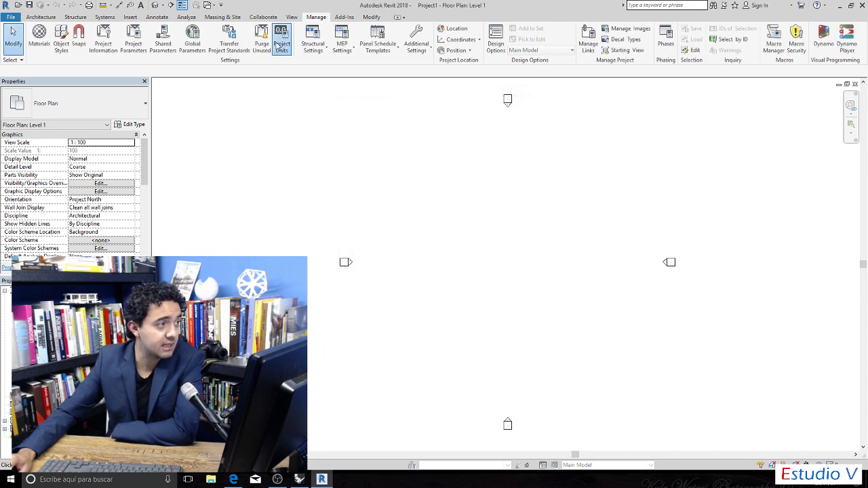
left_click(281, 44)
left_click(474, 168)
left_click(485, 182)
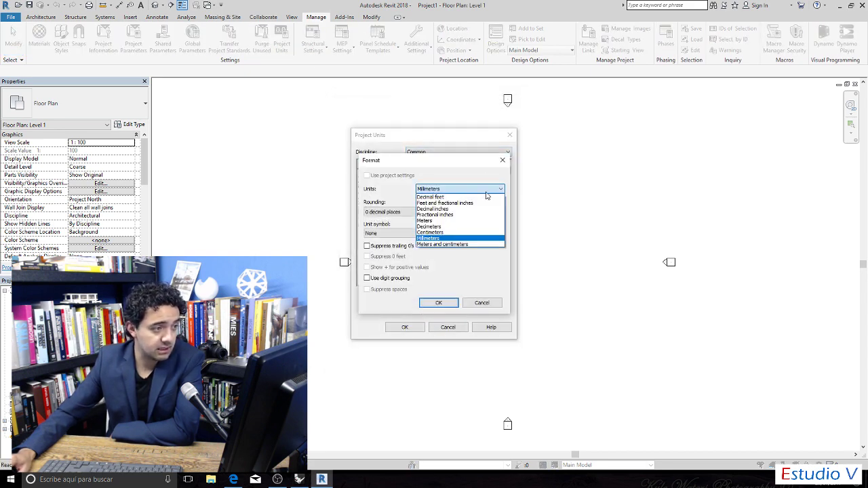
left_click(424, 221)
left_click(393, 211)
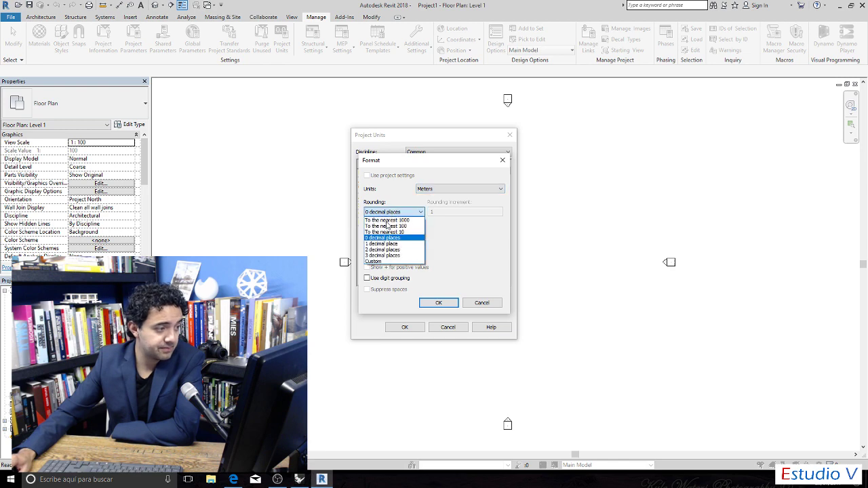
left_click(382, 249)
left_click(438, 302)
left_click(404, 328)
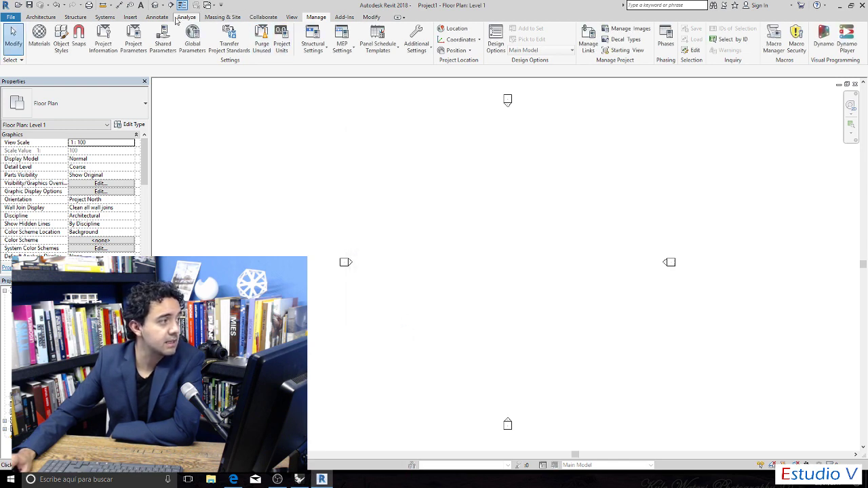
Load the Family1 family from the desktop into the project.
left_click(131, 19)
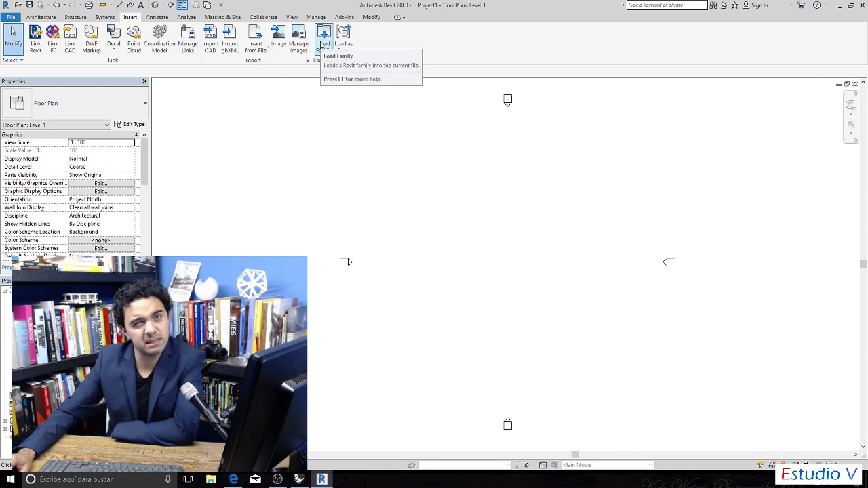
left_click(41, 17)
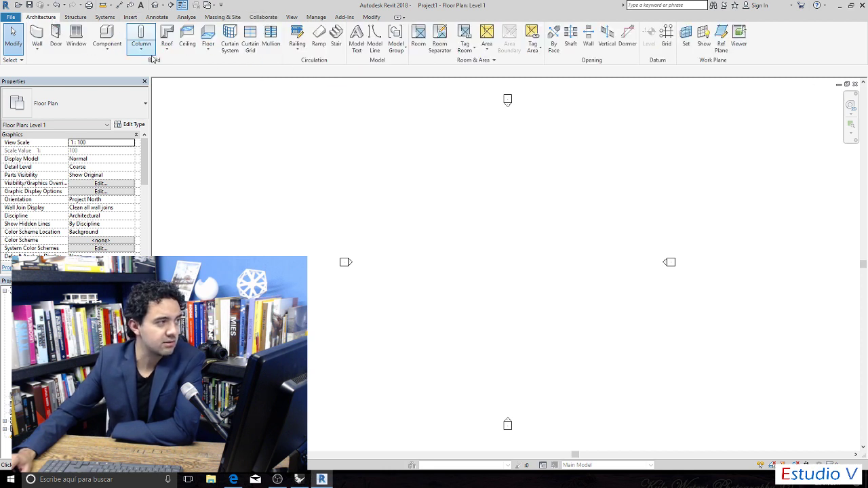
left_click(107, 35)
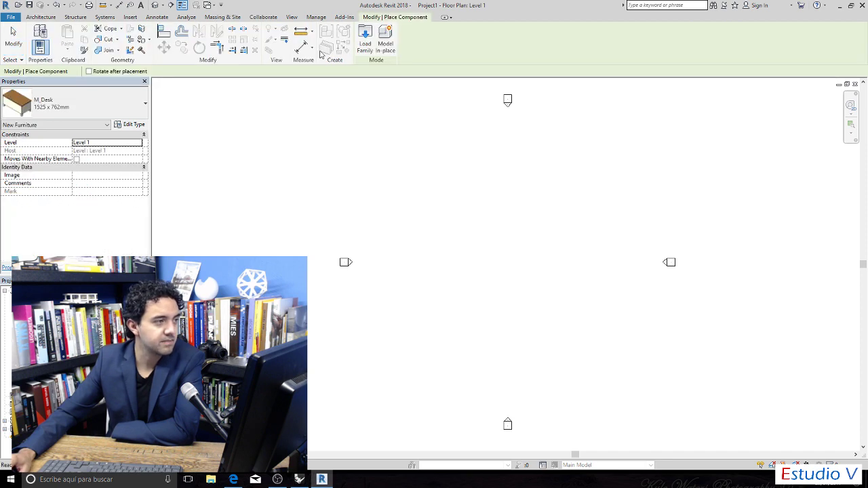
left_click(364, 40)
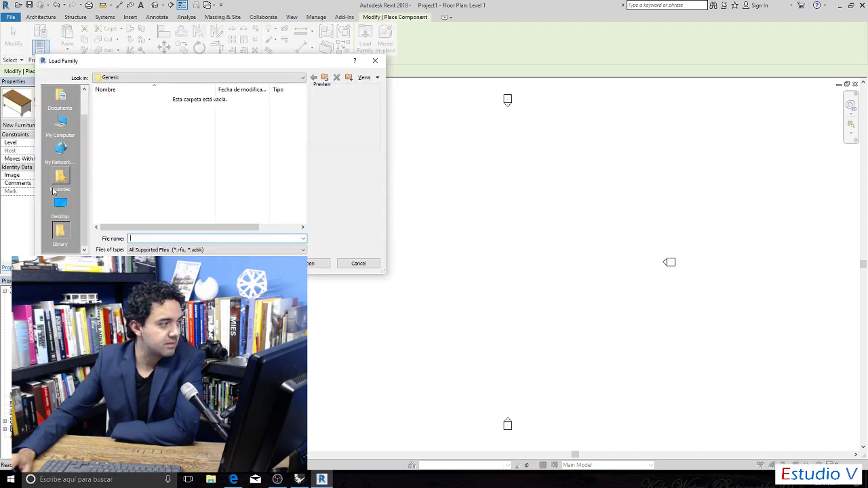
left_click(60, 205)
left_click(113, 185)
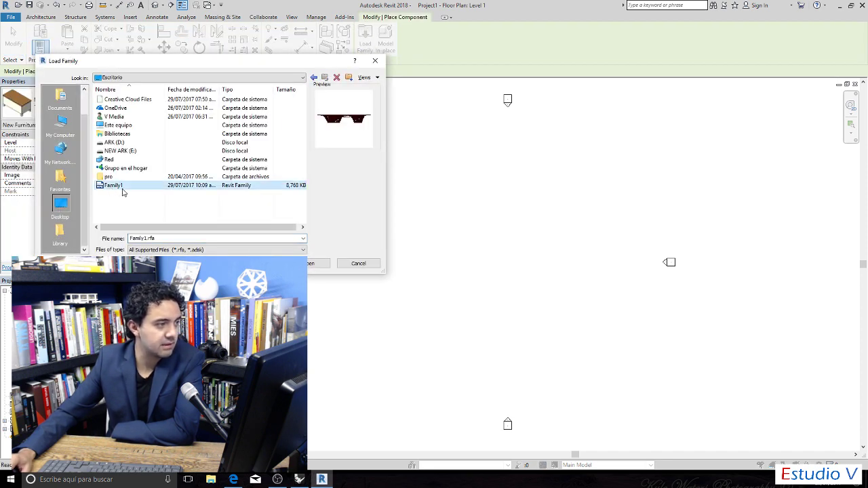
key("Return")
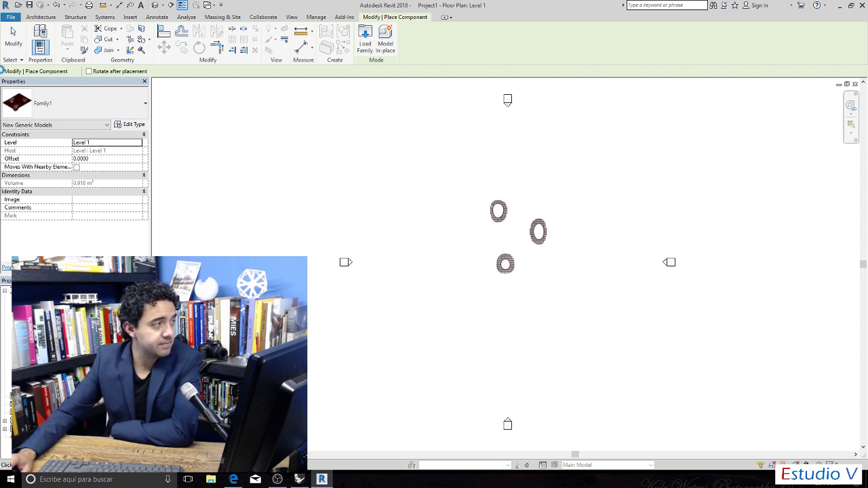
scroll(509, 217, "up", 2)
key("Escape")
key("Escape")
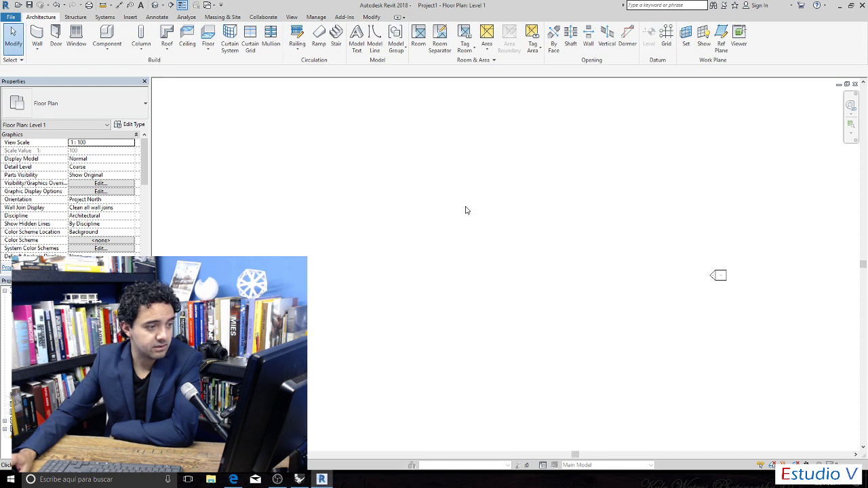
Place one instance of the Family1 component on Level 1 in the default 3D view.
left_click(156, 5)
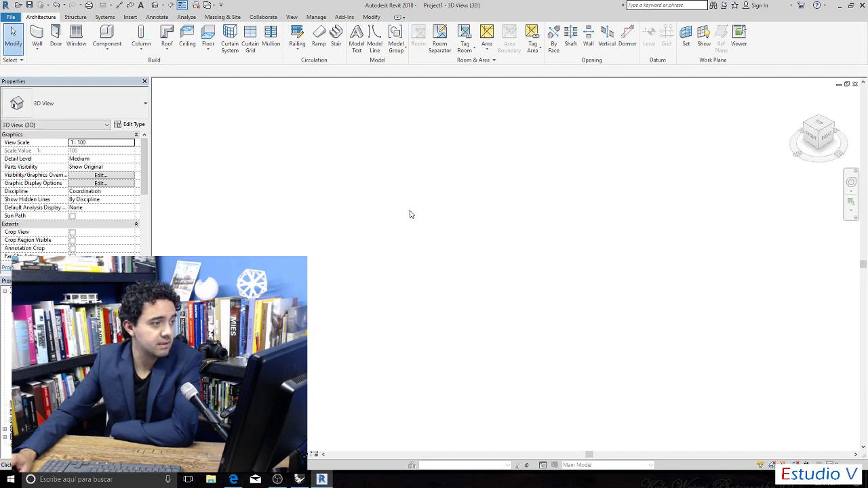
left_click(106, 33)
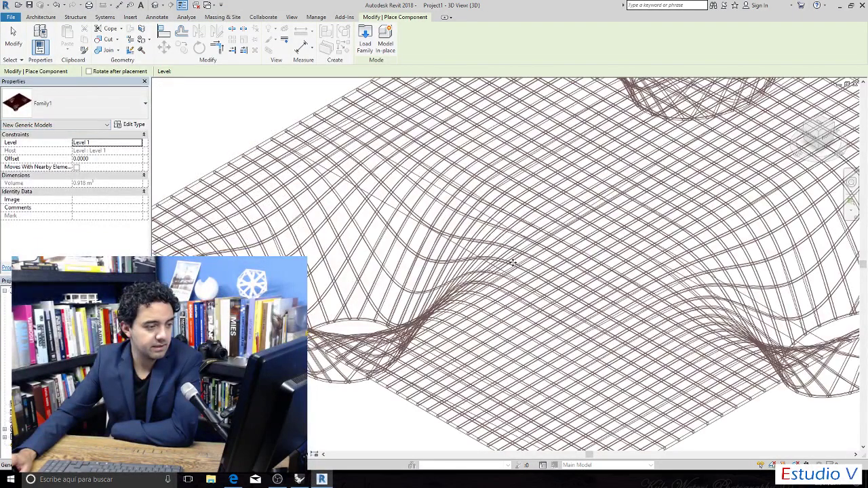
left_click(512, 261)
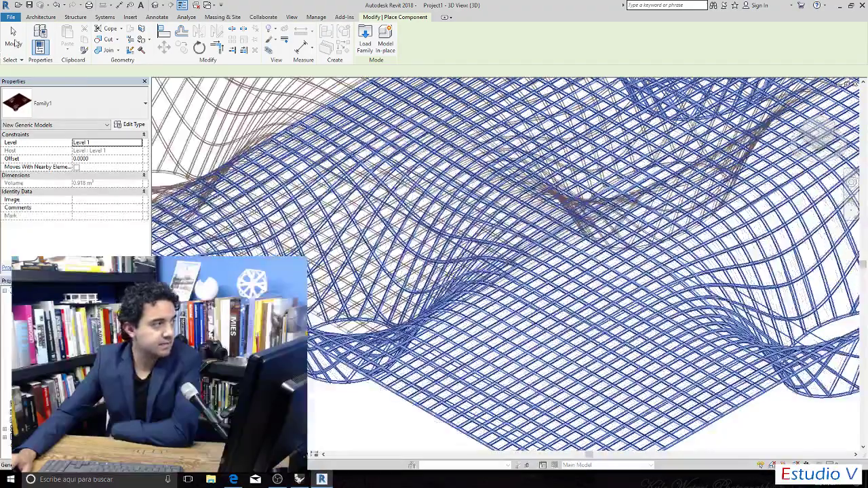
left_click(14, 43)
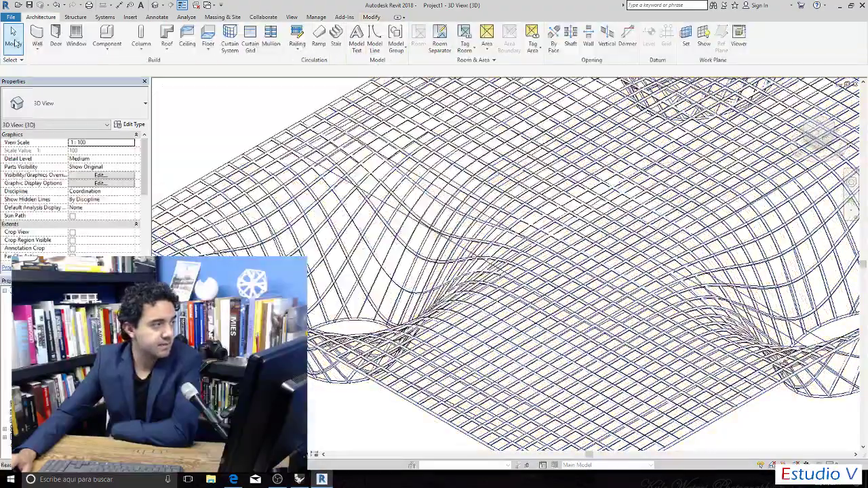
Examine the placed lattice family in the 3D view, the Level 1 floor plan and the North elevation.
scroll(509, 271, "down", 5)
scroll(509, 271, "up", 3)
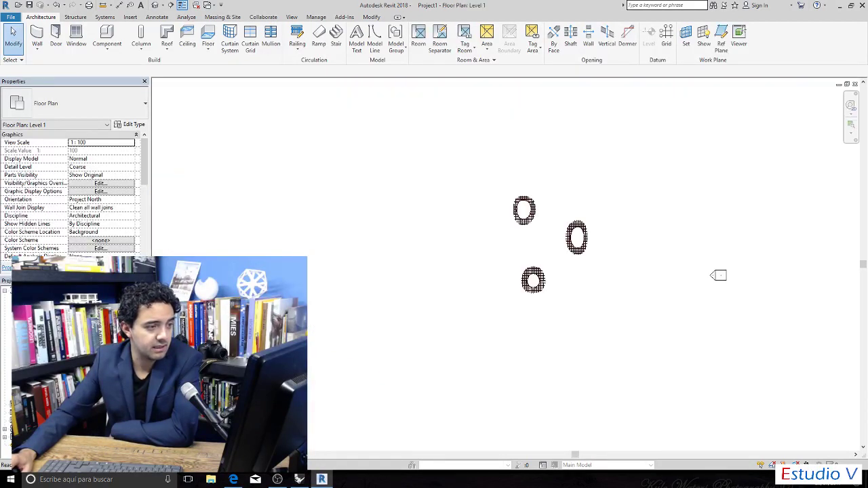
scroll(419, 254, "up", 3)
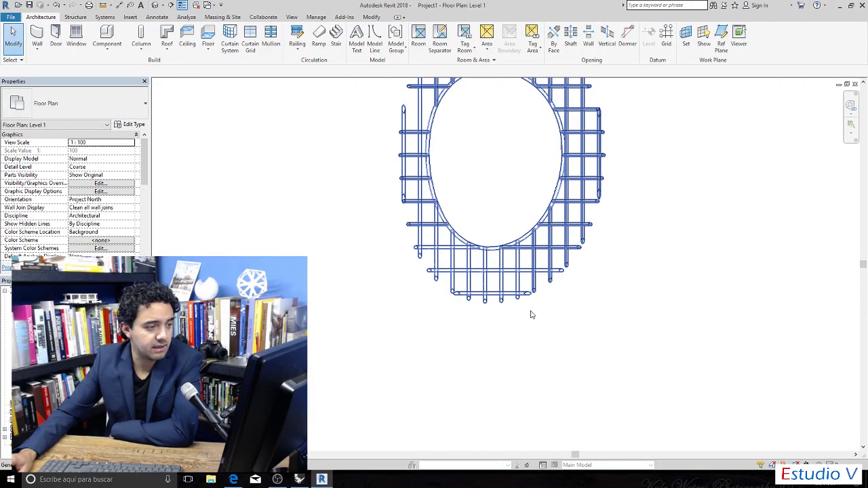
scroll(532, 315, "up", 3)
scroll(352, 281, "down", 3)
left_click(41, 390)
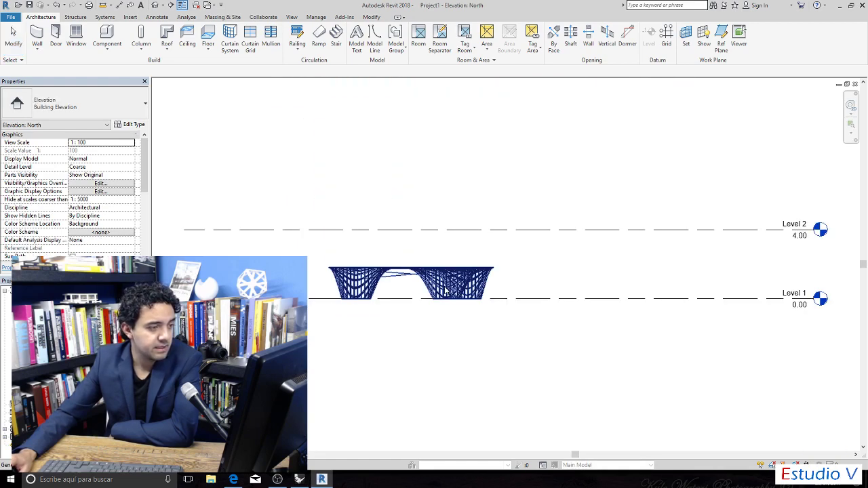
scroll(446, 290, "up", 4)
scroll(446, 290, "up", 2)
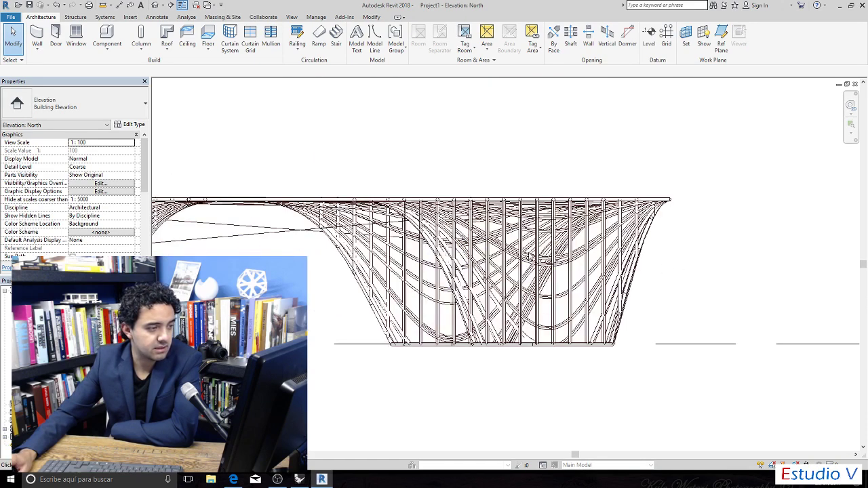
scroll(529, 254, "up", 2)
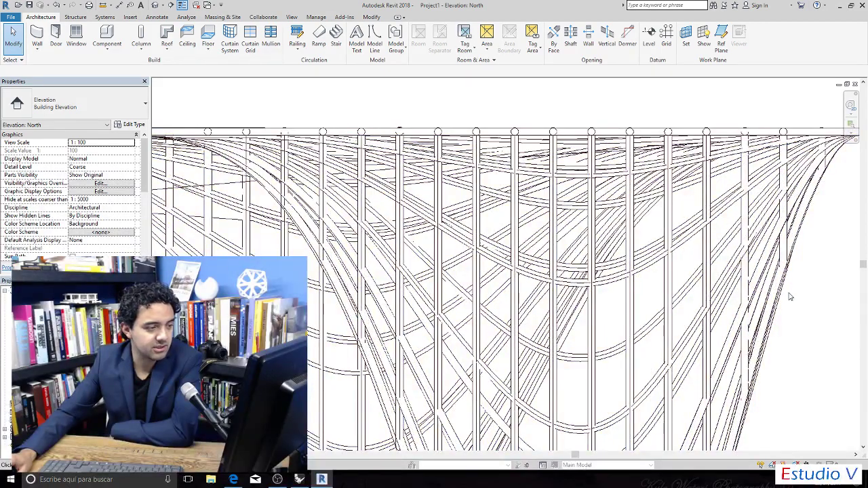
scroll(790, 297, "down", 4)
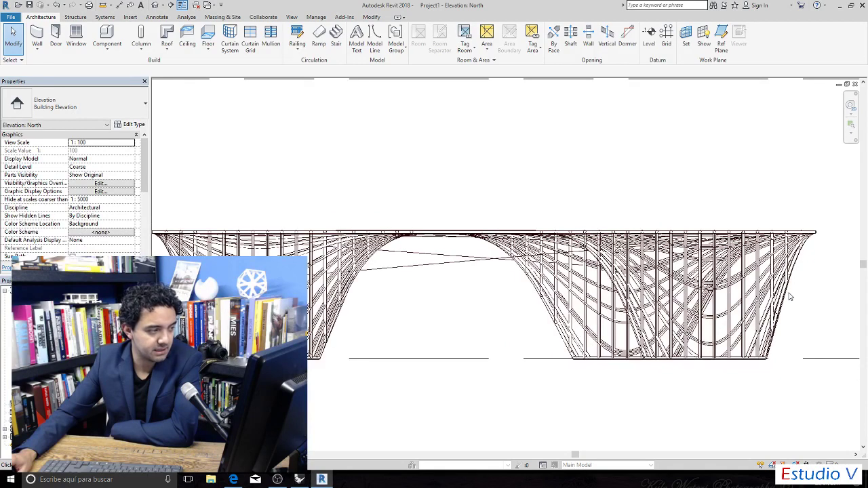
scroll(793, 298, "down", 2)
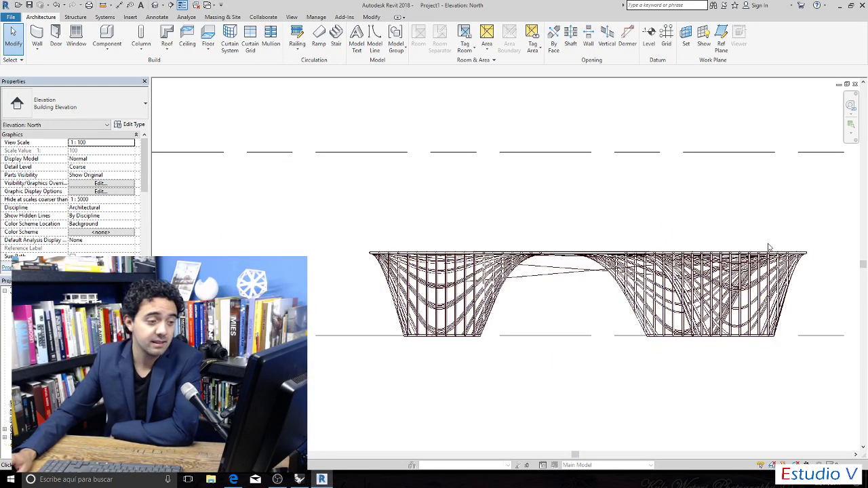
scroll(812, 268, "up", 1)
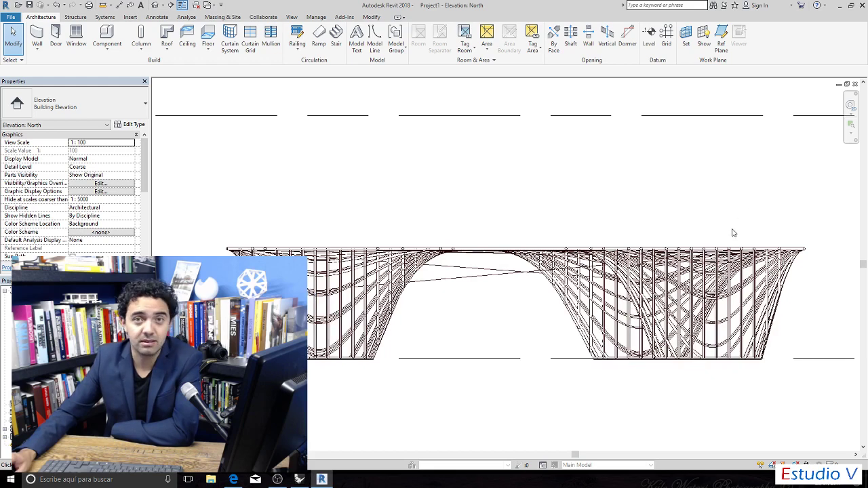
Save the project to the desktop under the file name revit.
left_click(10, 17)
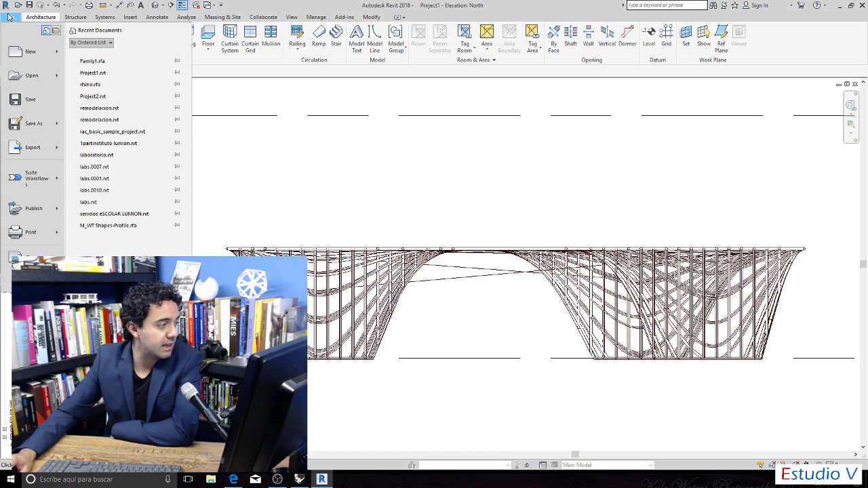
left_click(31, 123)
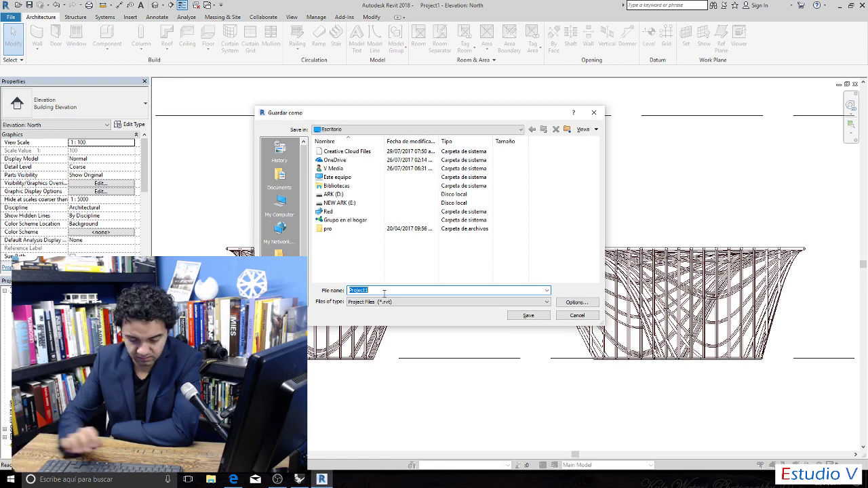
type("revit")
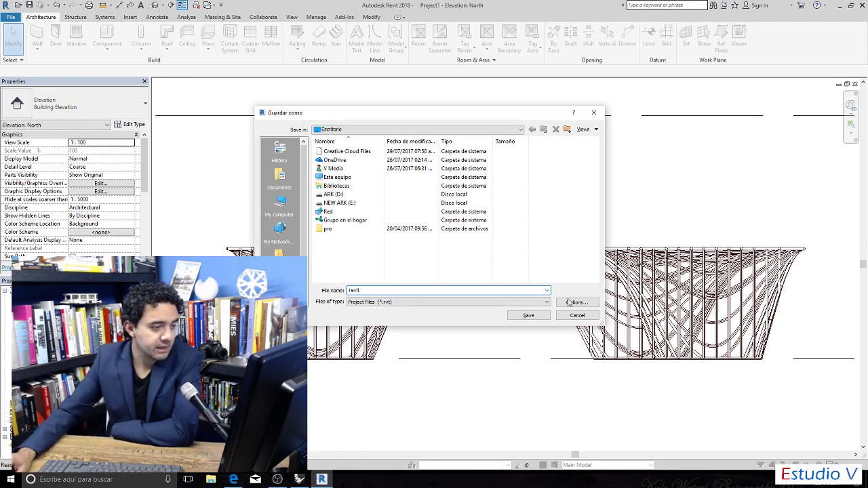
left_click(529, 315)
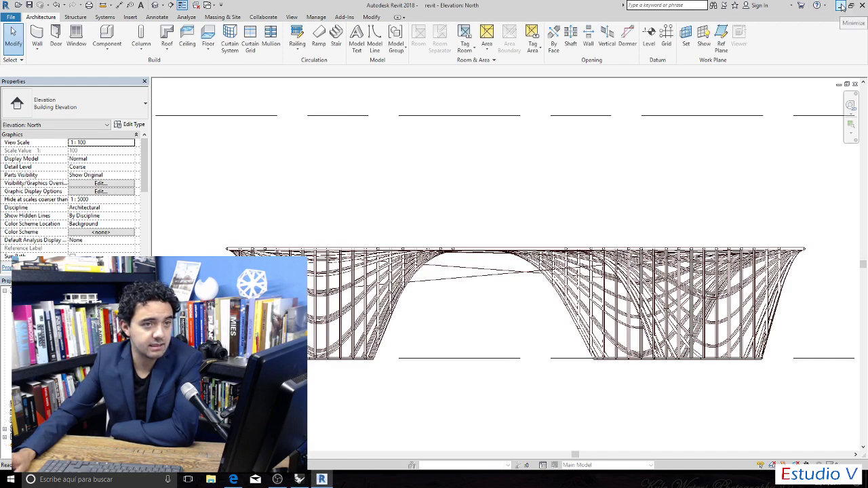
Minimize the open application windows, launch 3ds Max 2018 from the desktop and close its welcome screen.
left_click(842, 5)
left_click(836, 6)
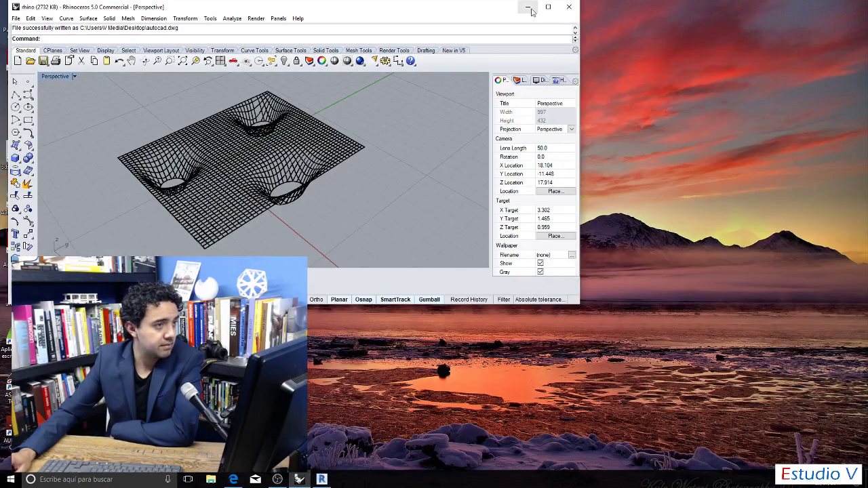
left_click_drag(527, 5, 544, 6)
left_click(814, 5)
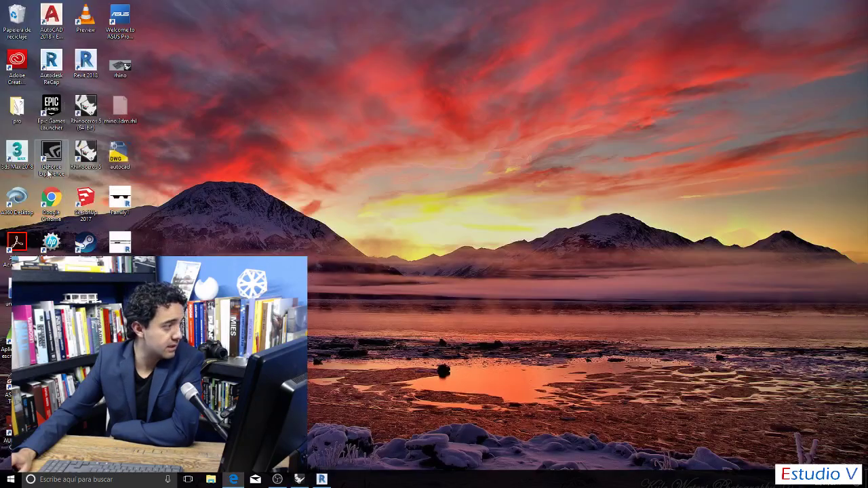
double_click(15, 154)
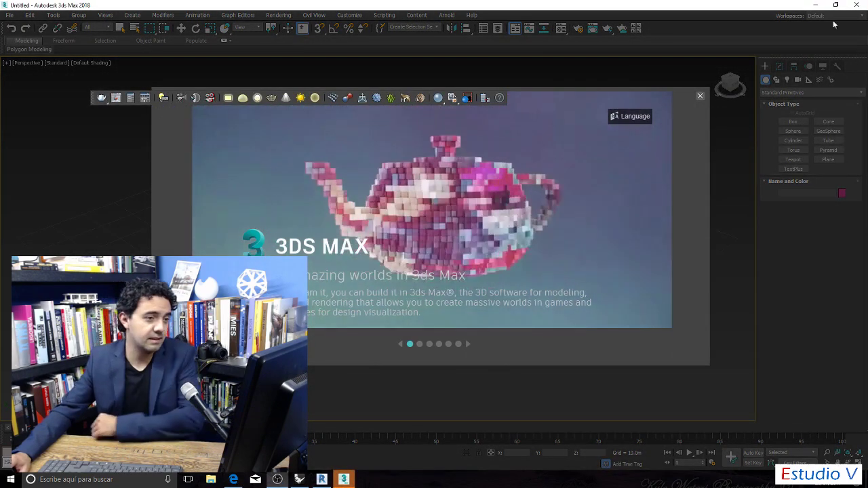
left_click(699, 97)
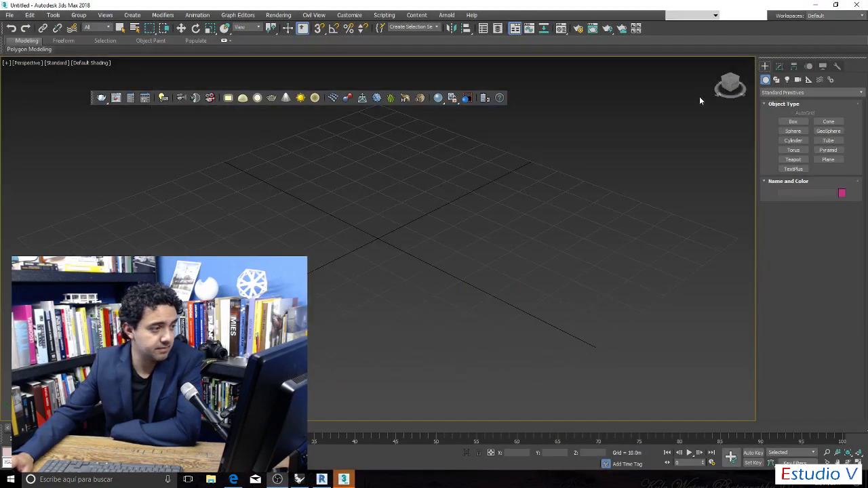
Start a Revit link in the scene and choose the revit file on the desktop as its source.
left_click(11, 15)
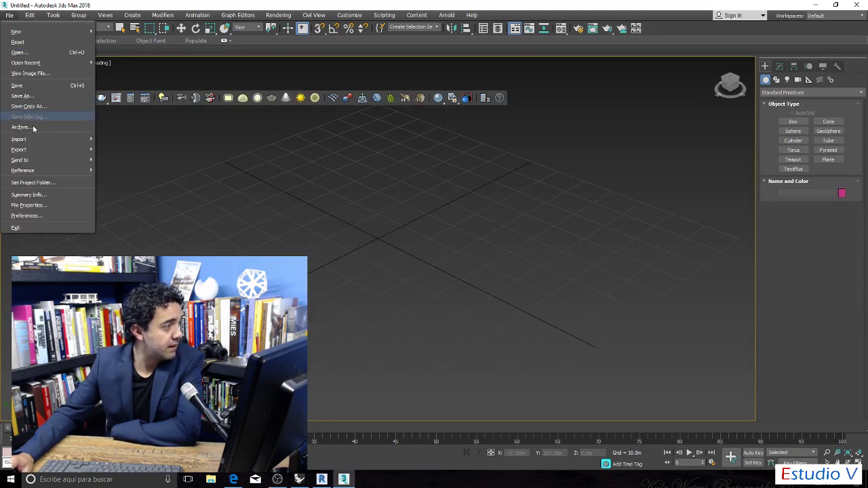
mouse_move(53, 135)
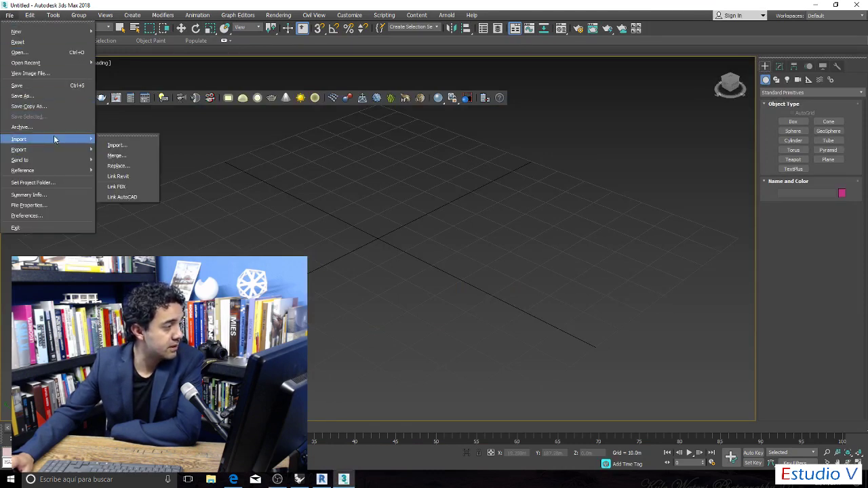
left_click(143, 176)
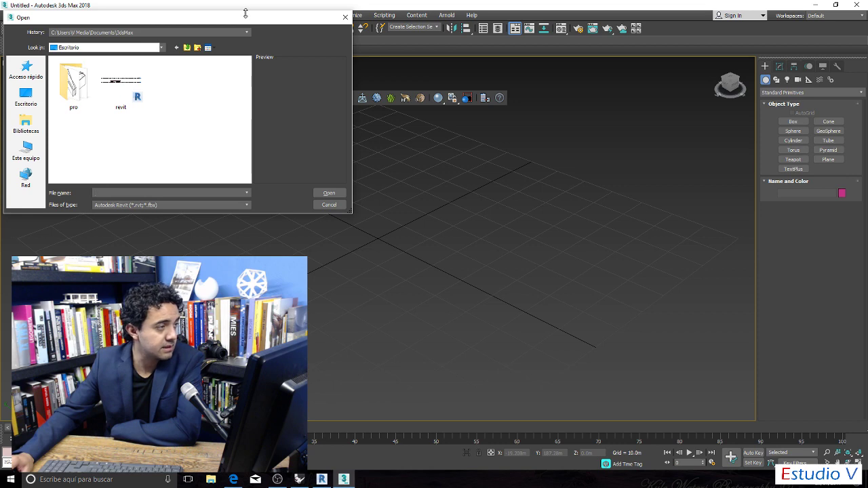
left_click_drag(254, 25, 438, 124)
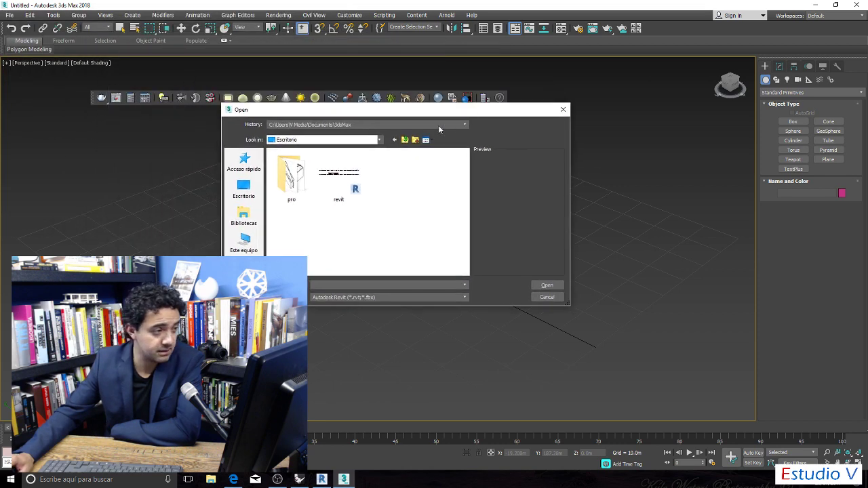
left_click(339, 178)
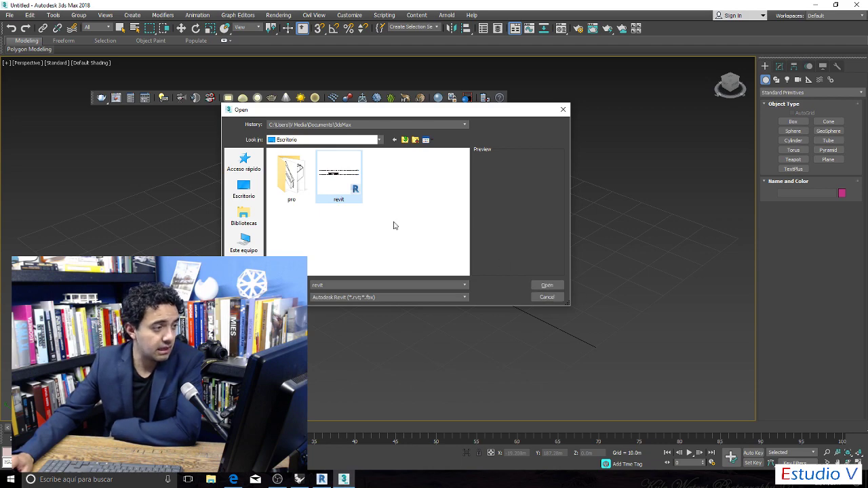
left_click(546, 284)
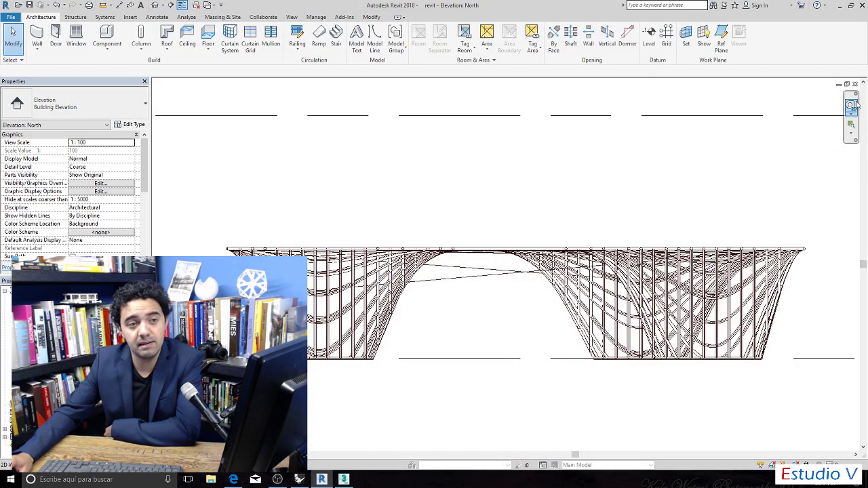
Close all open views of the revit project and exit Revit.
left_click(855, 84)
left_click(855, 85)
left_click(855, 84)
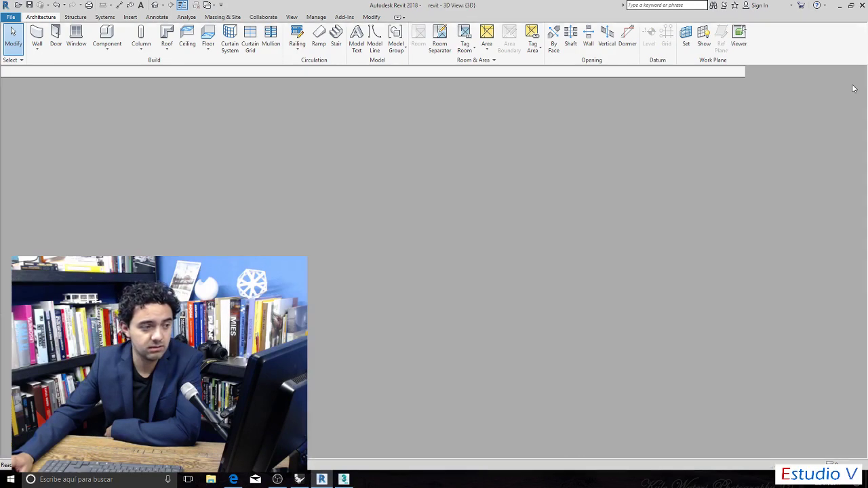
left_click(862, 6)
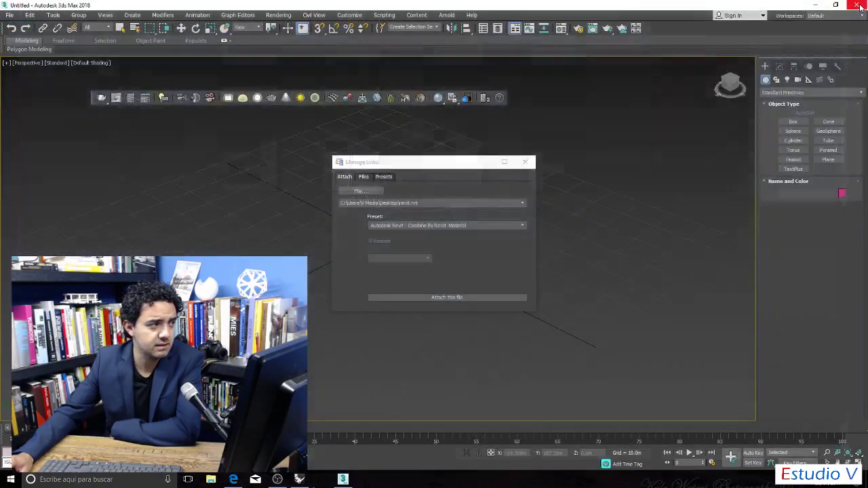
Try to attach the revit.rvt link using the preset Autodesk Revit - Combine By Revit Family Type.
left_click(486, 225)
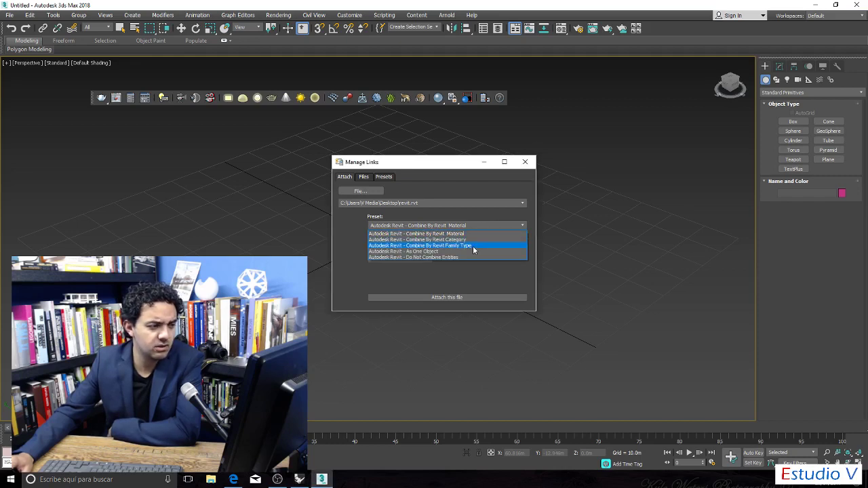
left_click(473, 246)
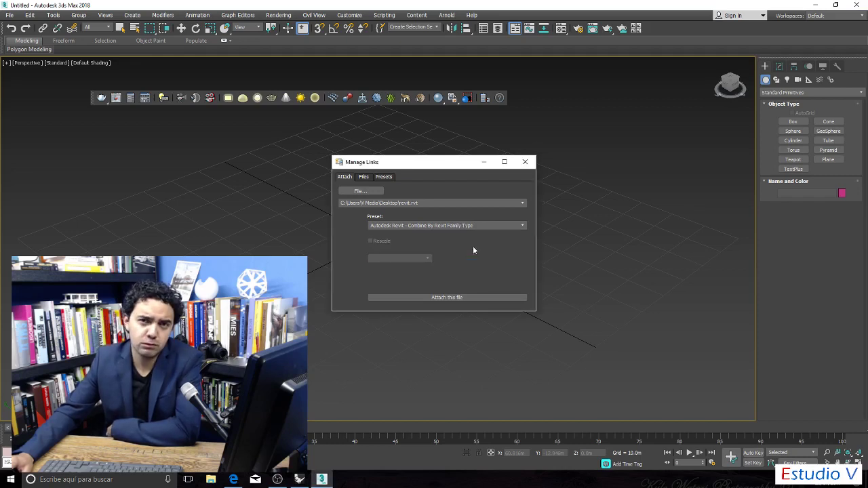
left_click(468, 297)
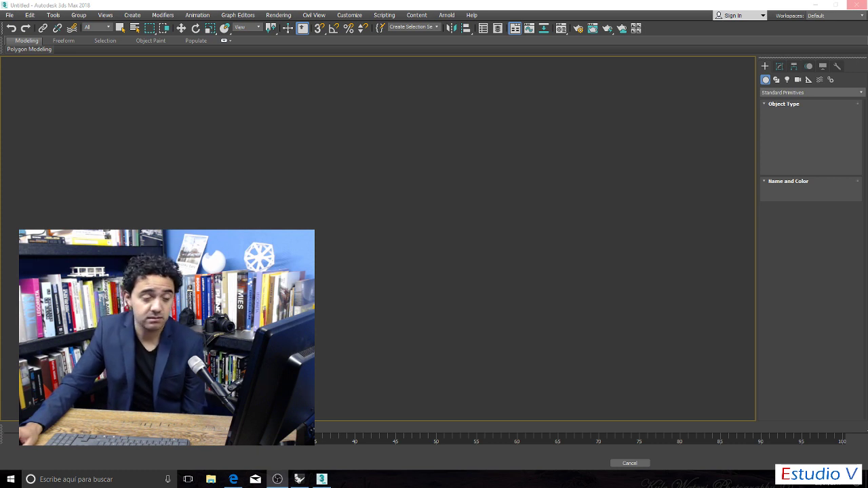
Force the 3dsmax process to end through the Windows Task Manager and close the manager.
right_click(415, 481)
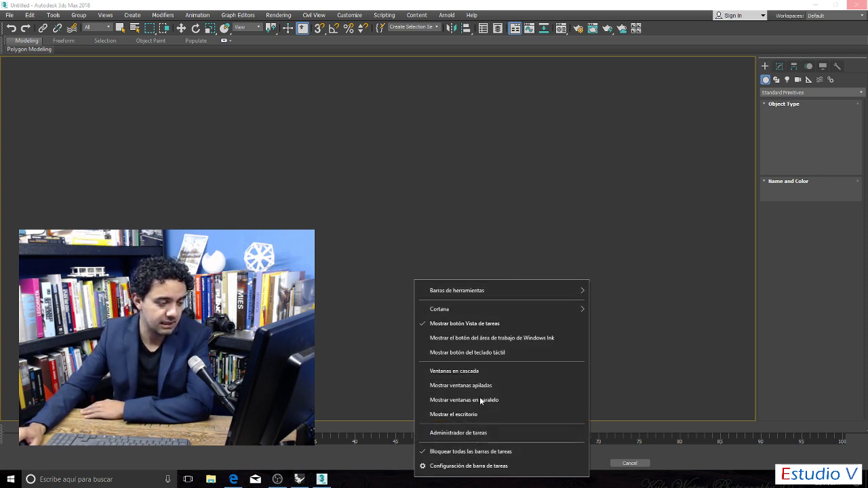
left_click(478, 433)
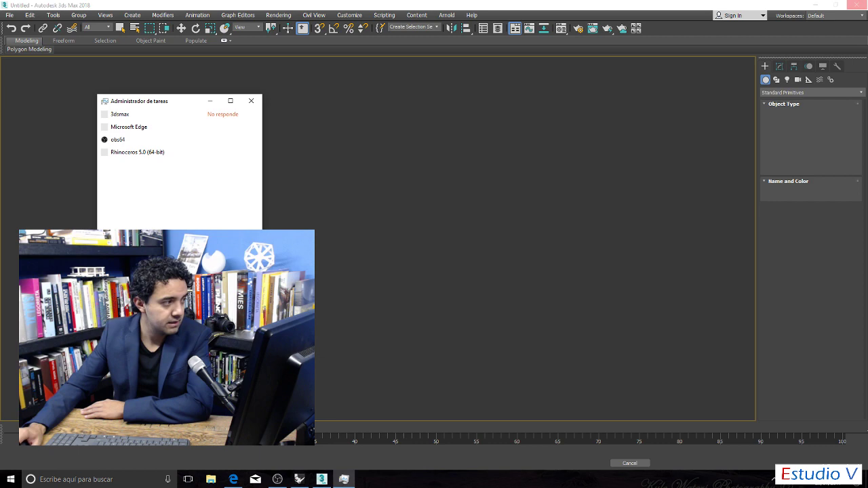
left_click(151, 115)
key("Delete")
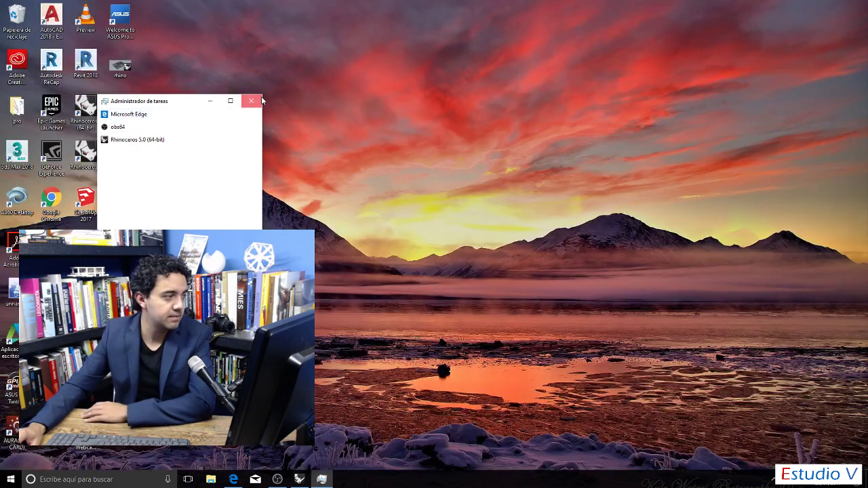
left_click(251, 100)
Switch to Rhinoceros and save the lattice model to the desktop as a 3D Studio (*.3ds) file named max.
left_click(299, 480)
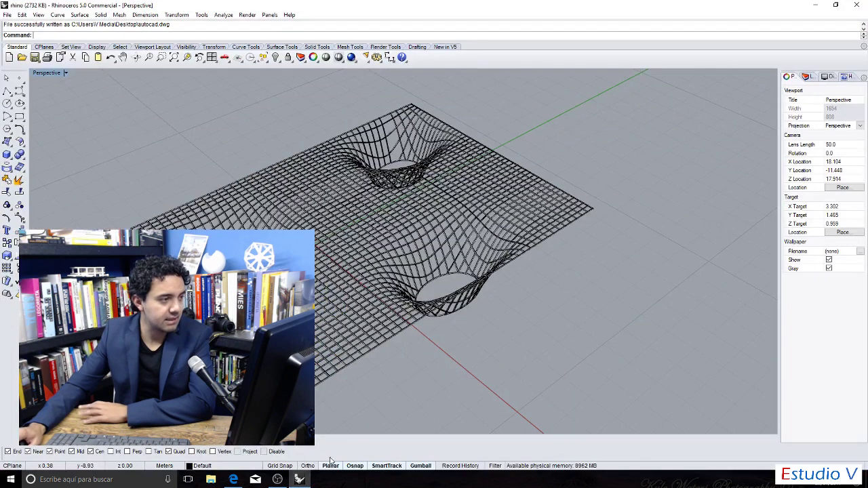
left_click(7, 15)
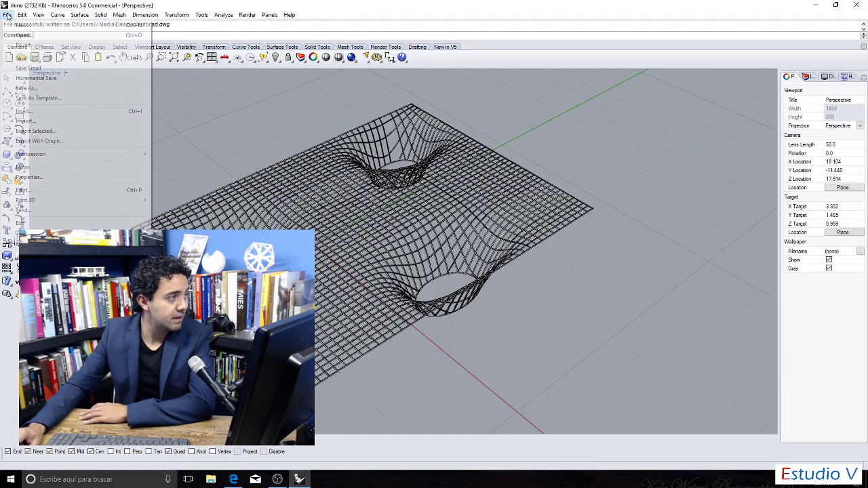
left_click(93, 88)
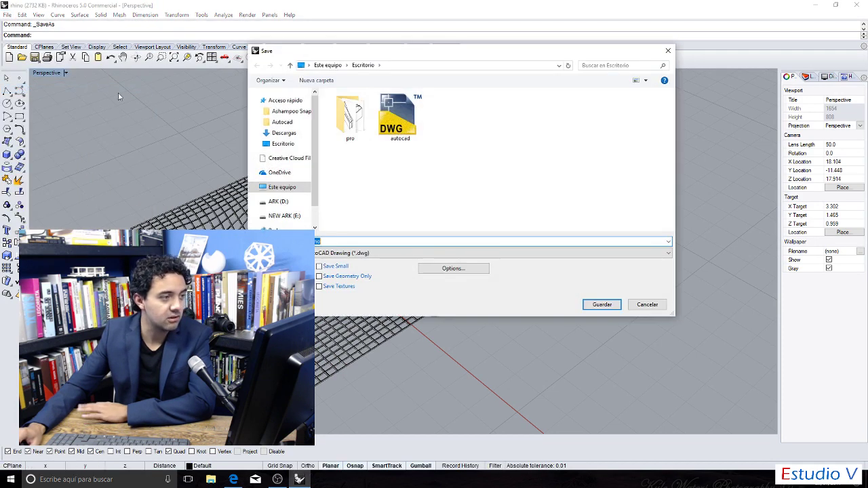
left_click(339, 253)
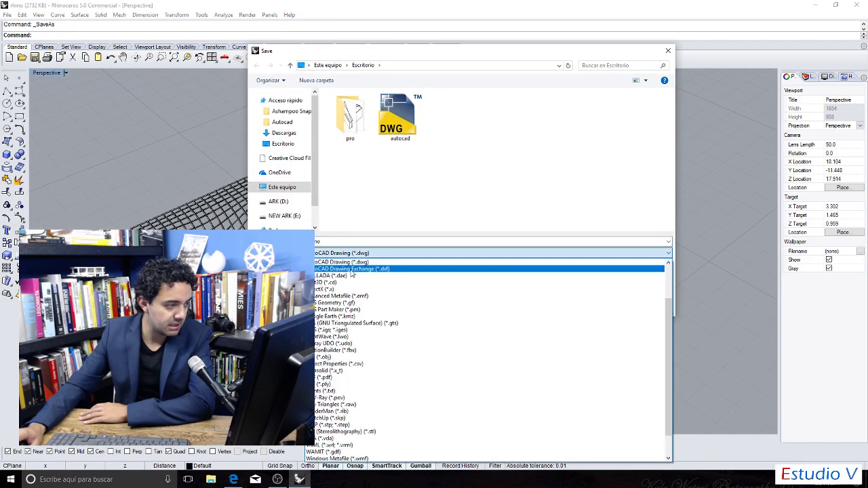
scroll(340, 278, "up", 3)
left_click(339, 289)
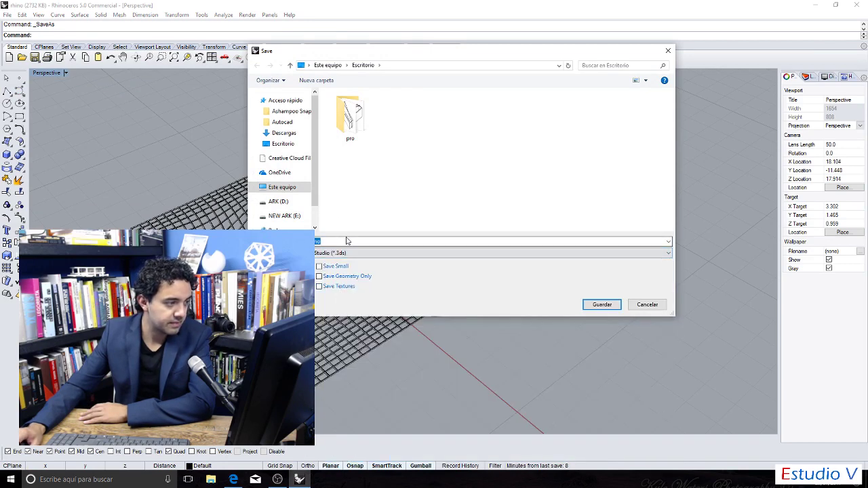
double_click(356, 241)
type("box")
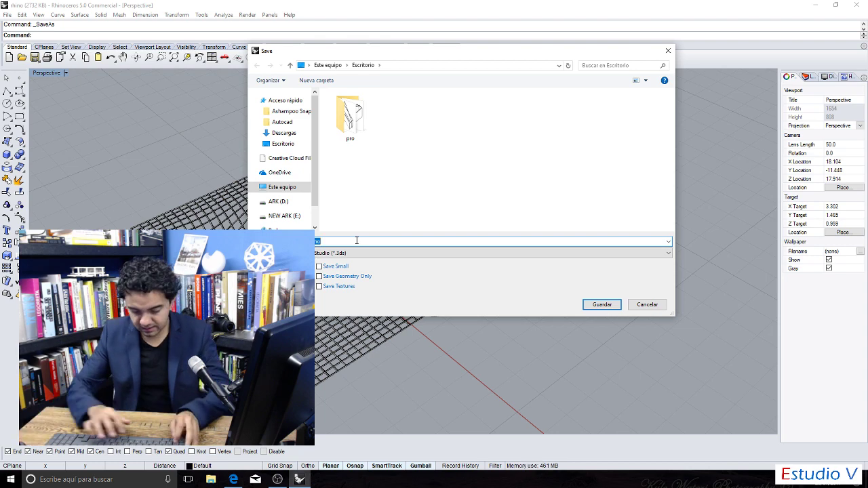
left_click(603, 304)
Preview the export mesh with the polygon density near the fewest-polygons end.
left_click_drag(510, 184, 529, 253)
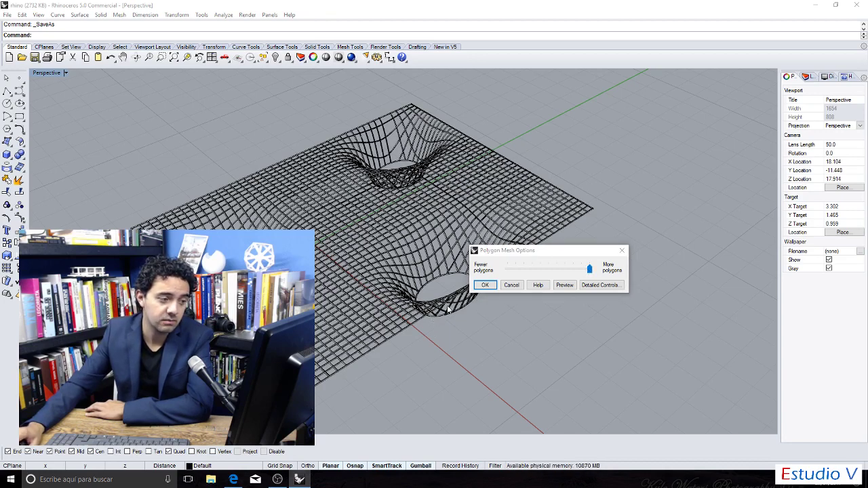
left_click_drag(568, 255, 597, 253)
left_click(600, 283)
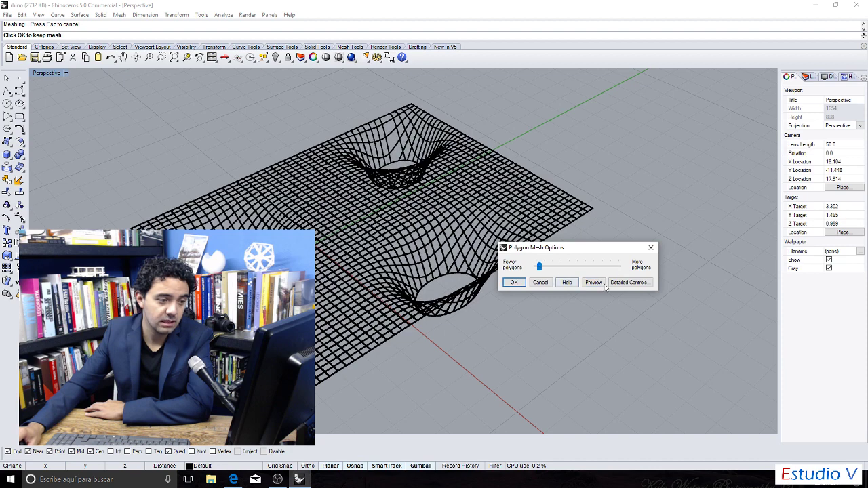
left_click(596, 283)
Raise the mesh density to the maximum polygon setting, preview it and complete the 3DS export.
left_click(603, 267)
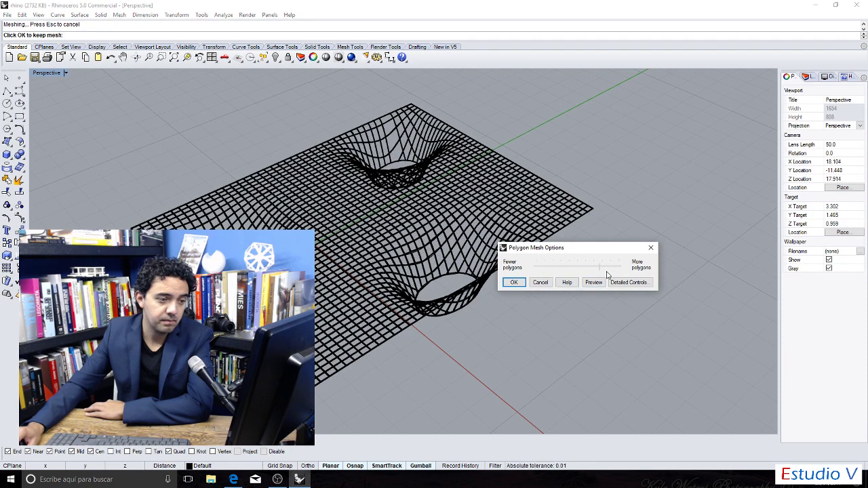
left_click(592, 283)
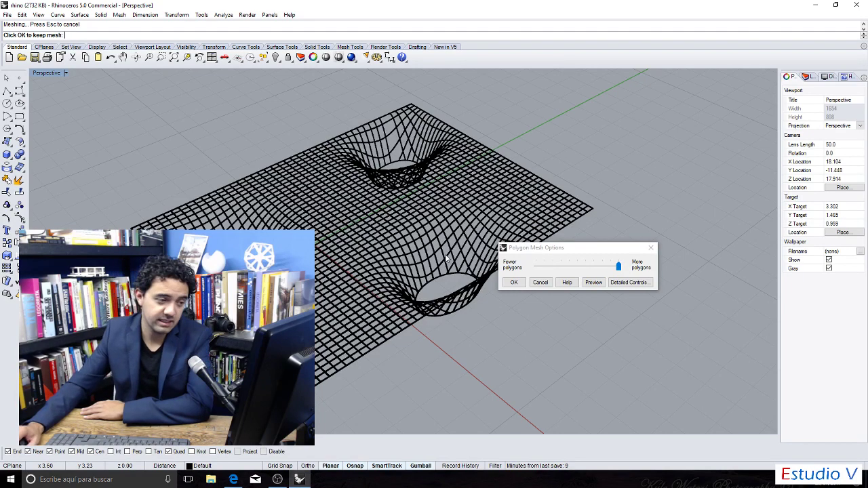
left_click(618, 268)
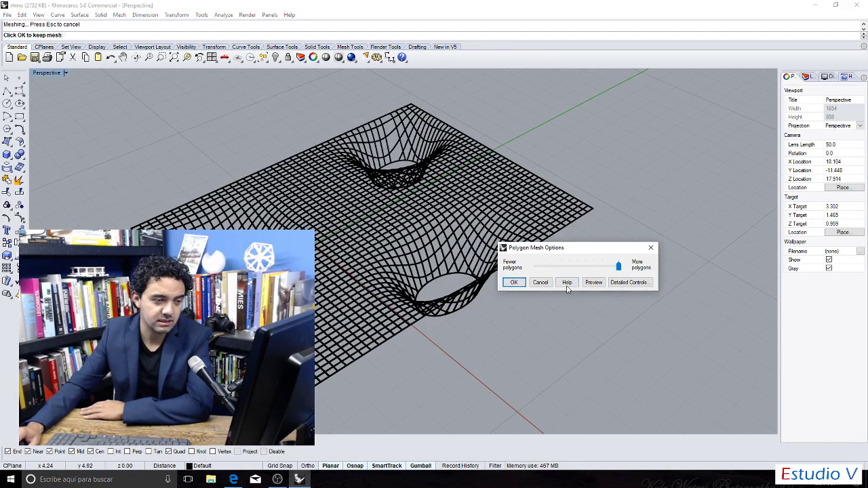
left_click(513, 282)
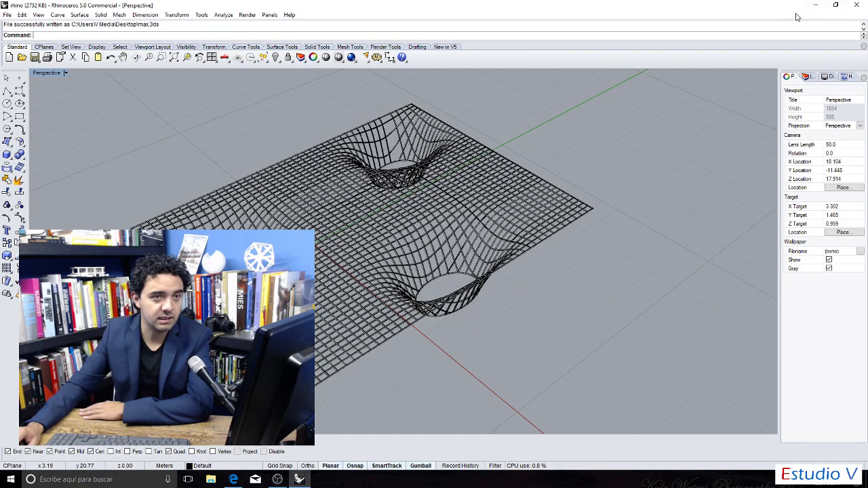
Minimize Rhinoceros, launch 3ds Max 2018 from the desktop and dismiss its welcome screen.
left_click(815, 5)
double_click(16, 150)
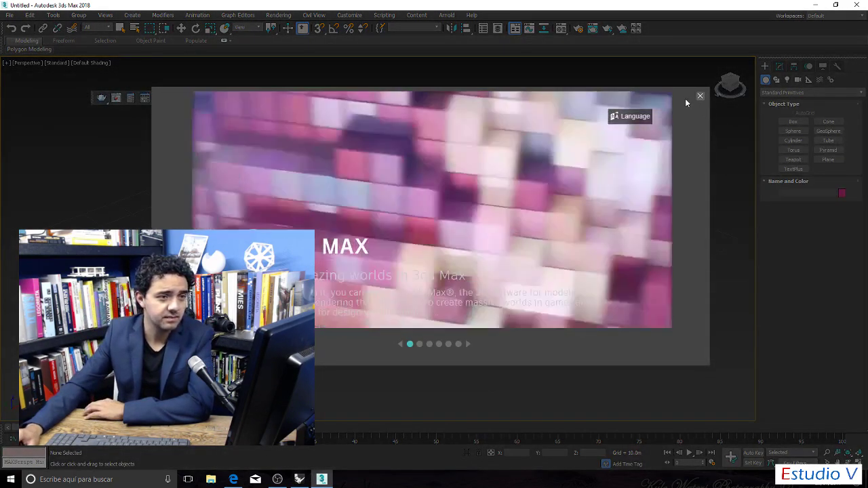
left_click(700, 95)
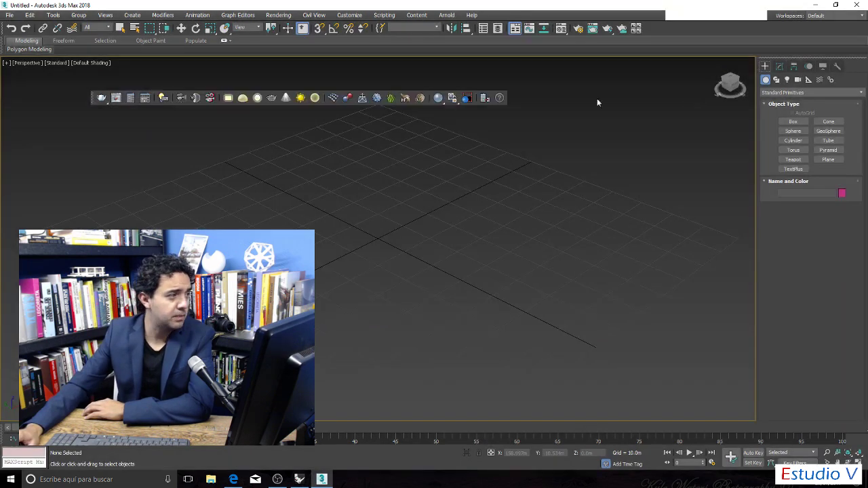
Start a file import and look through the list of supported import formats, leaving it on All Formats.
left_click(10, 16)
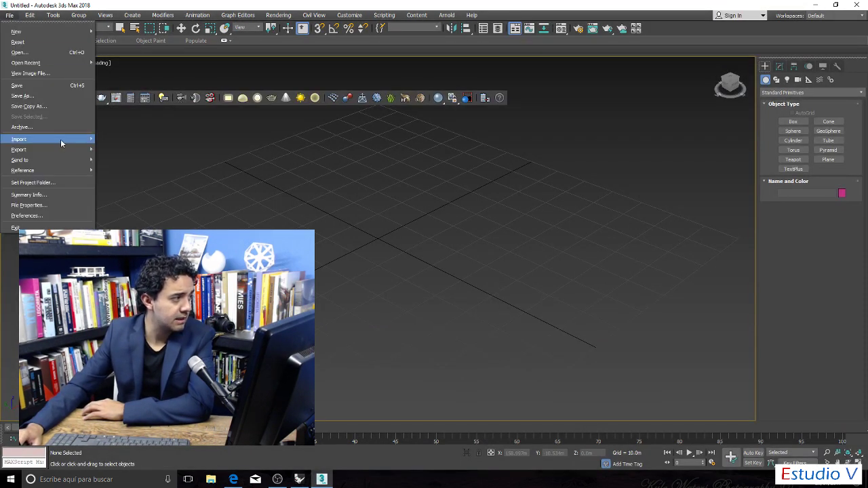
mouse_move(60, 139)
left_click(123, 151)
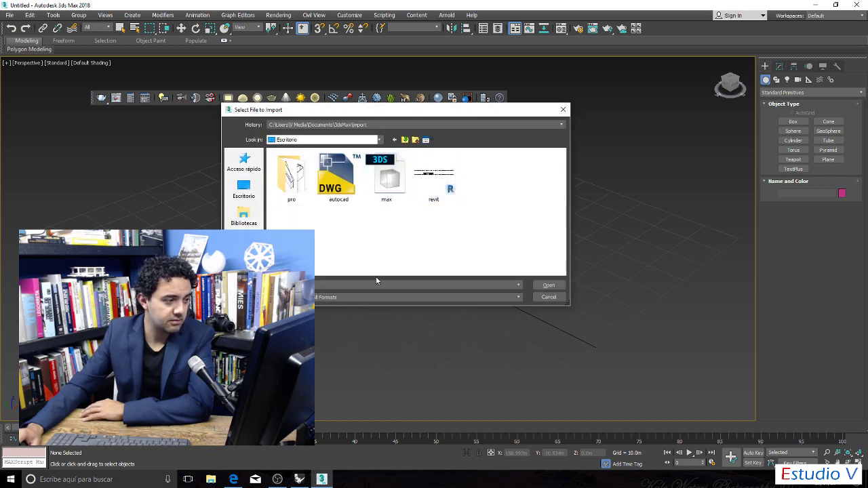
left_click(391, 297)
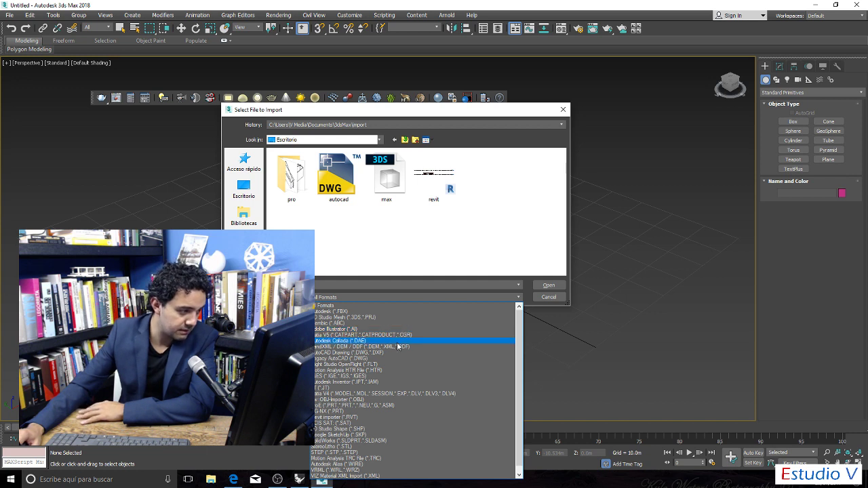
scroll(398, 347, "down", 1)
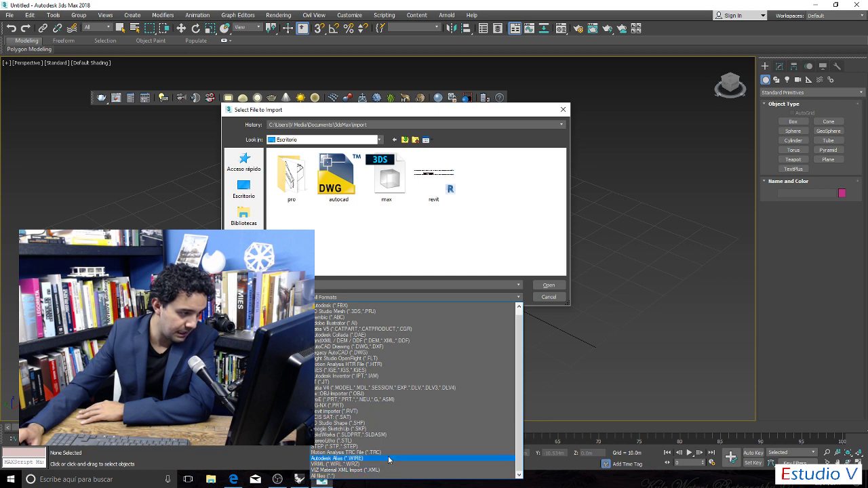
scroll(388, 456, "up", 1)
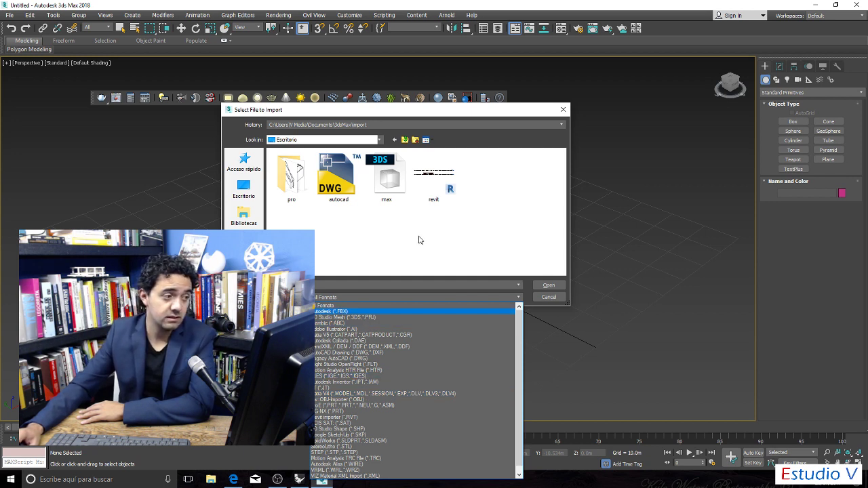
key("Escape")
Import the 3DS file max from the desktop, merging it with the current scene, converting units and keeping the current animation length.
left_click(386, 182)
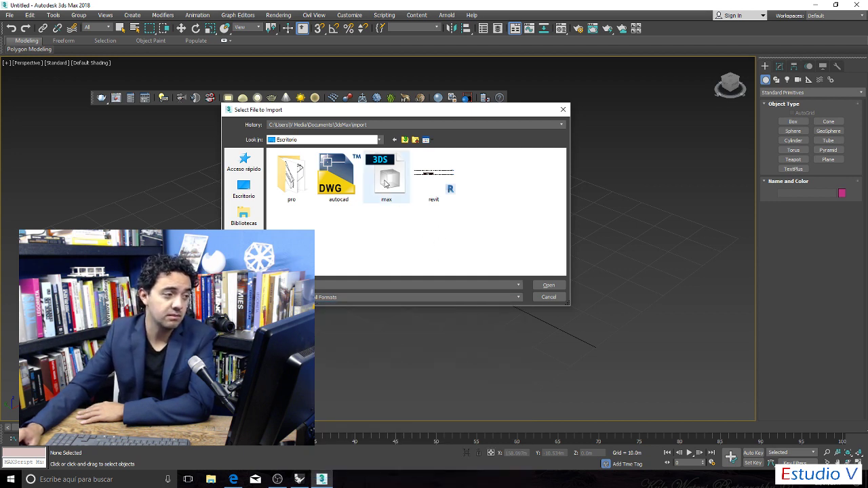
left_click(554, 285)
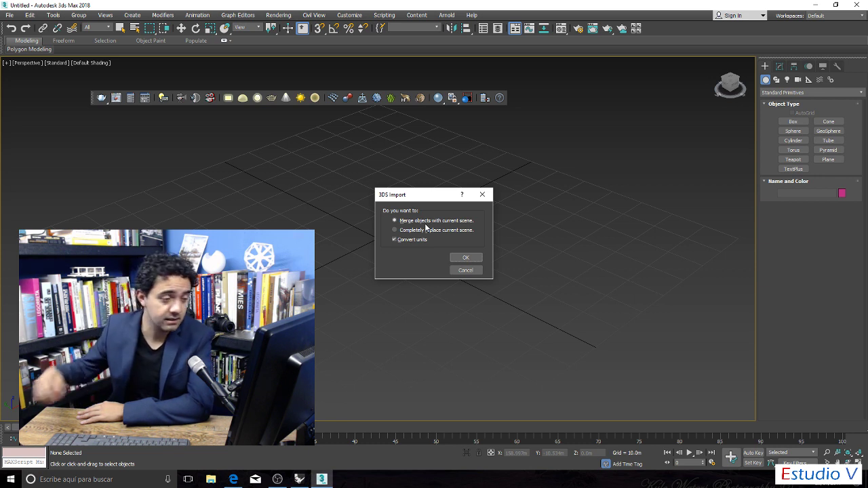
left_click(465, 258)
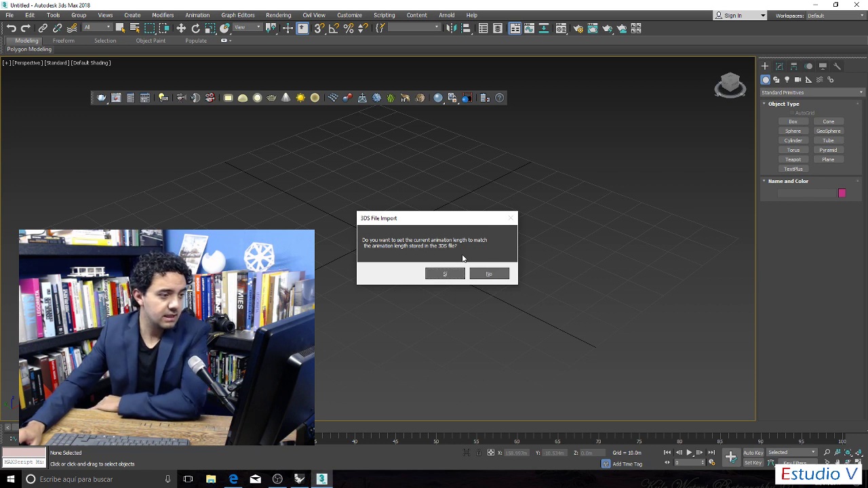
left_click_drag(469, 223, 509, 201)
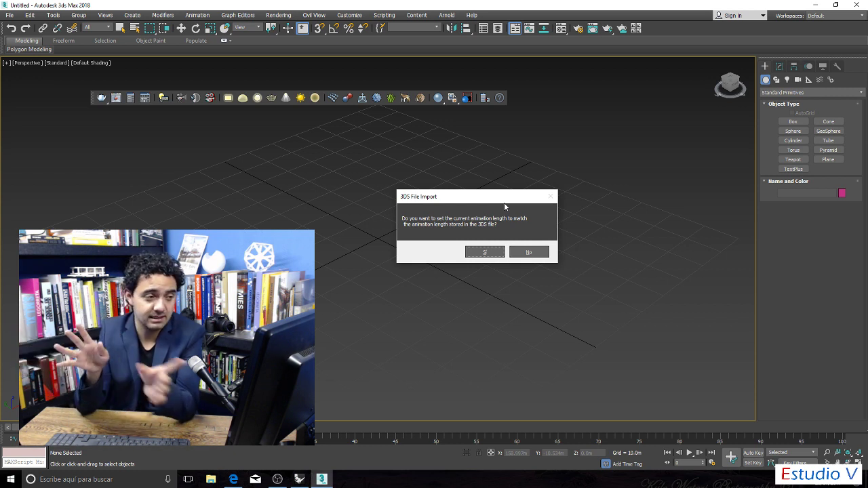
left_click(542, 252)
left_click(616, 175)
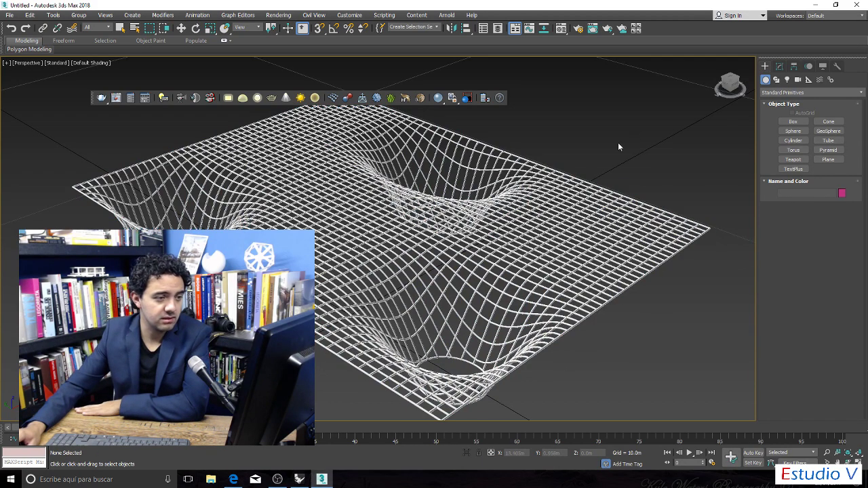
Check the scene's display unit scale and system unit scale in the Units Setup, leaving both without changes.
scroll(546, 199, "down", 5)
scroll(546, 199, "up", 5)
scroll(547, 198, "down", 3)
scroll(547, 198, "up", 3)
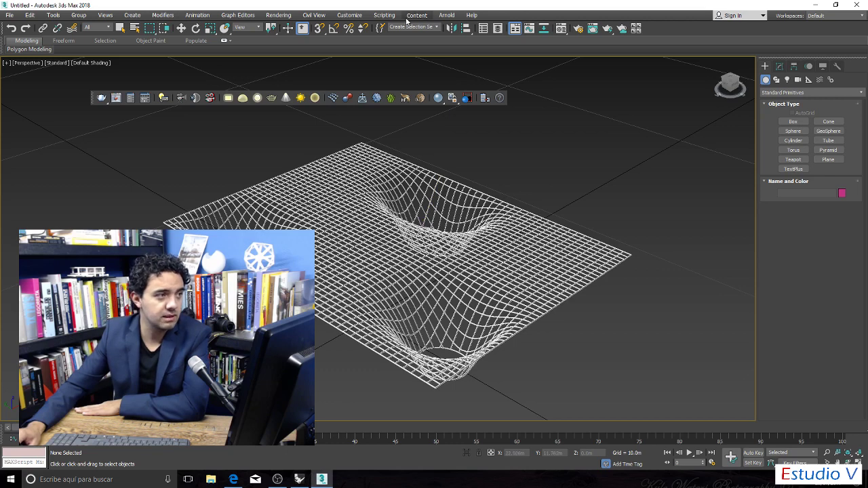
left_click(384, 15)
left_click(384, 15)
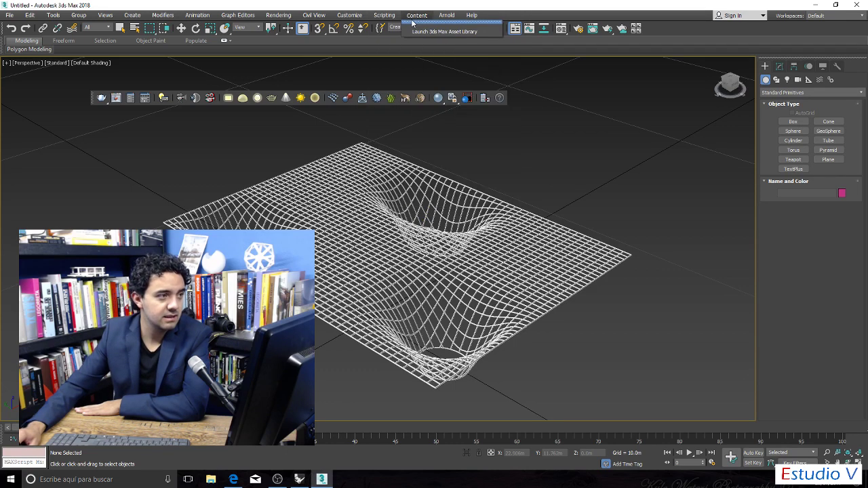
left_click(384, 15)
mouse_move(278, 22)
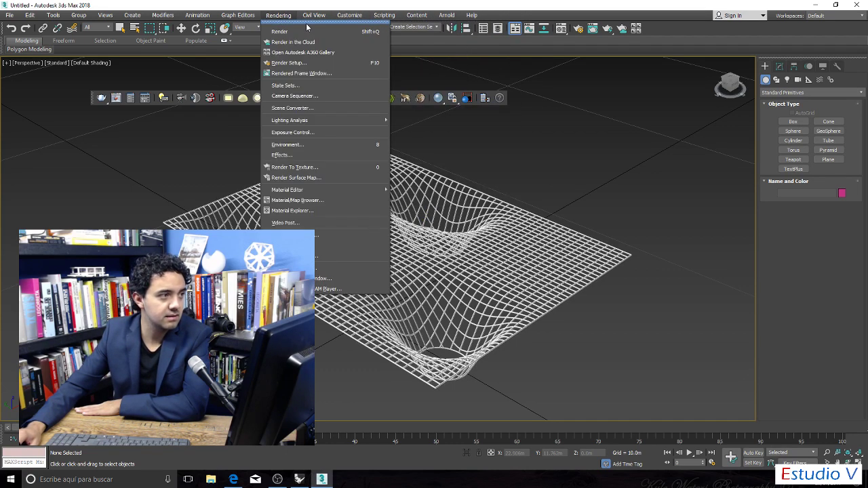
mouse_move(349, 15)
left_click(385, 135)
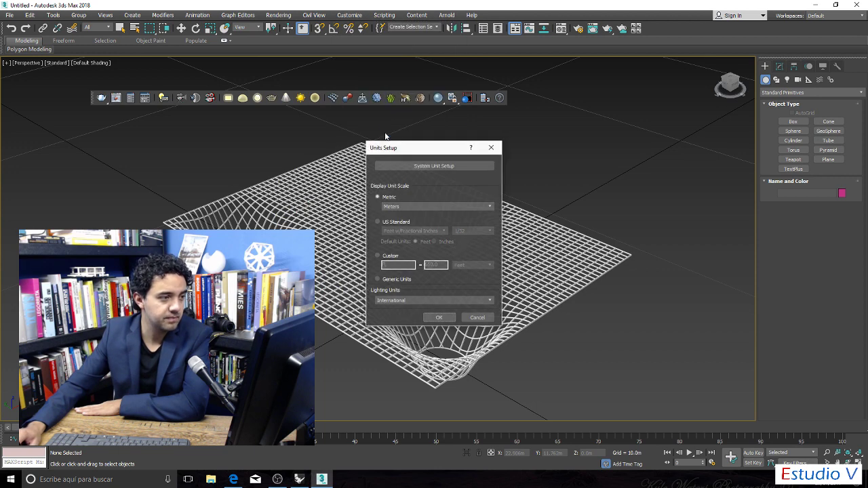
left_click(423, 167)
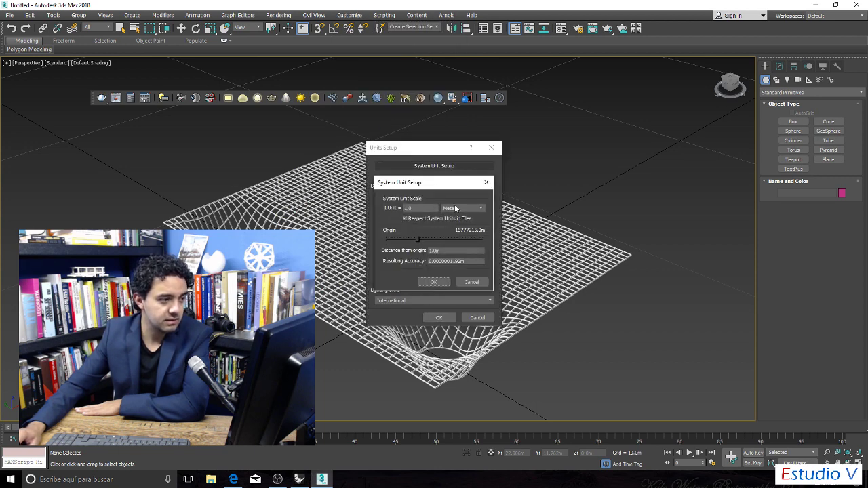
left_click(471, 282)
left_click(478, 318)
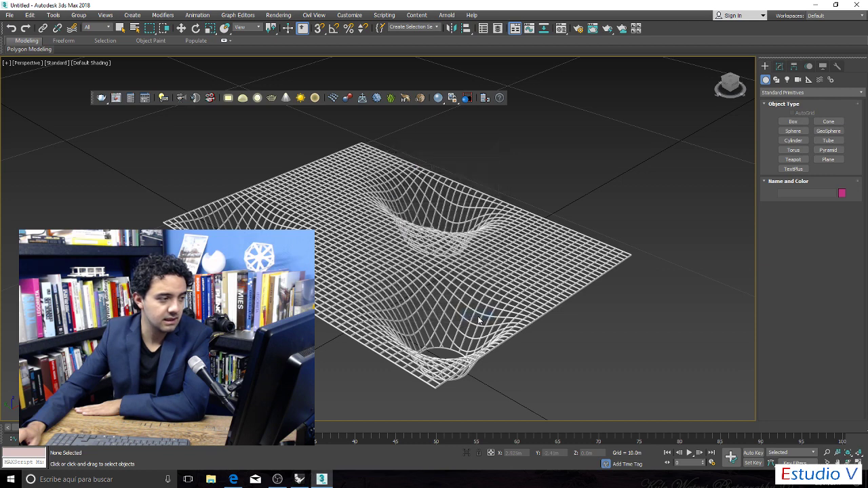
Inspect the imported lattice's proportions, switch to Rhinoceros and compare it with the original lattice model.
scroll(609, 237, "down", 3)
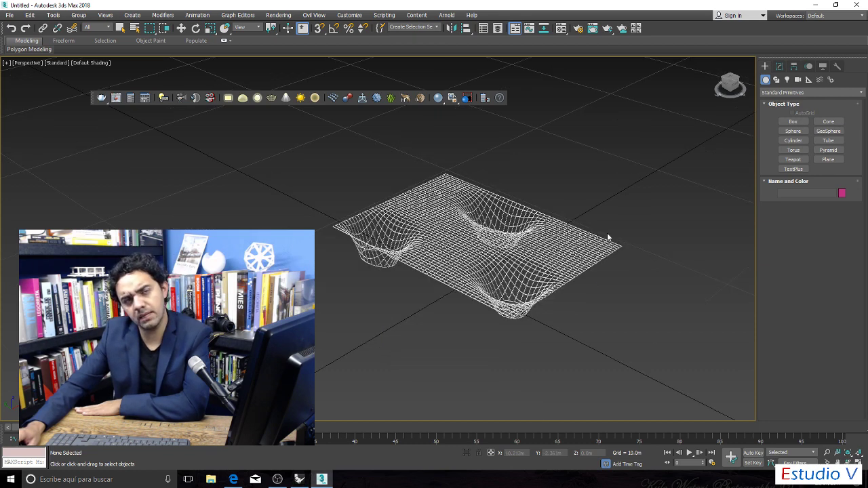
scroll(608, 237, "up", 3)
scroll(609, 238, "down", 5)
scroll(609, 237, "up", 2)
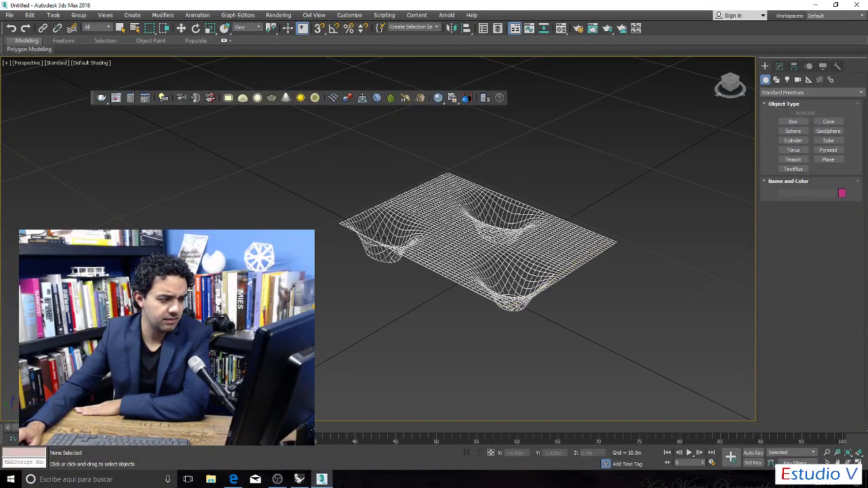
left_click(302, 480)
scroll(237, 204, "down", 3)
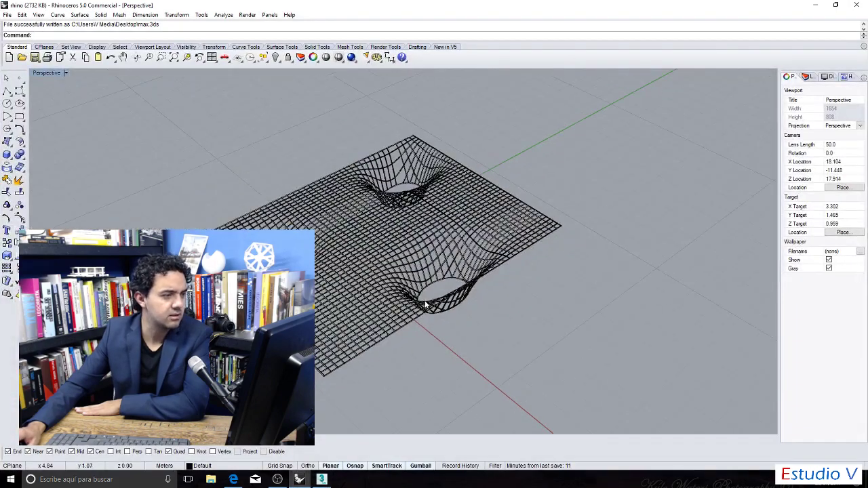
scroll(237, 203, "up", 2)
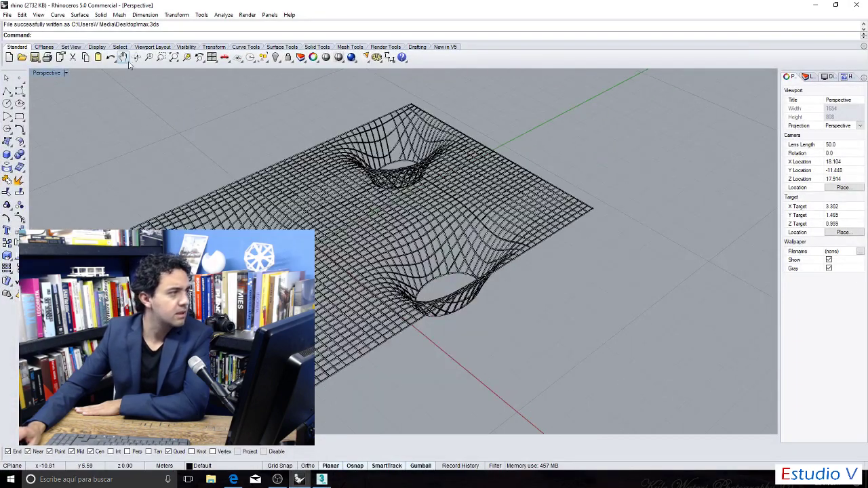
Check the model units and tolerances in the Rhino document properties without changing them, and return to 3ds Max.
left_click(7, 14)
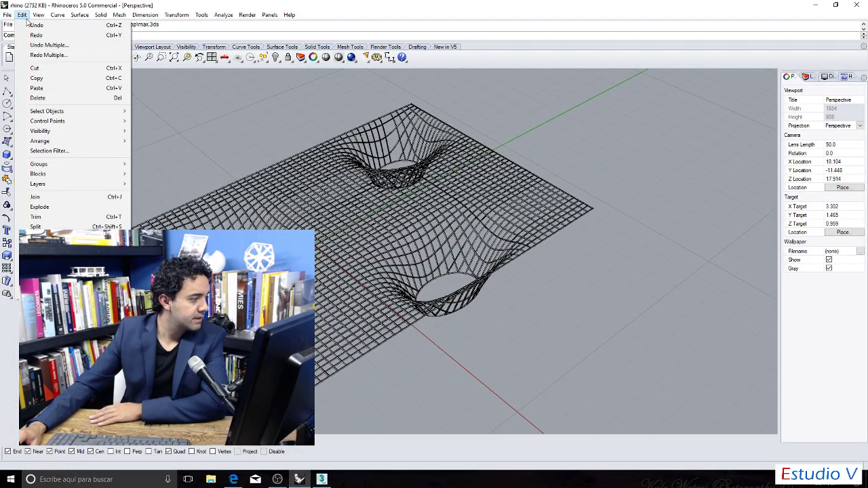
left_click(23, 14)
left_click(6, 15)
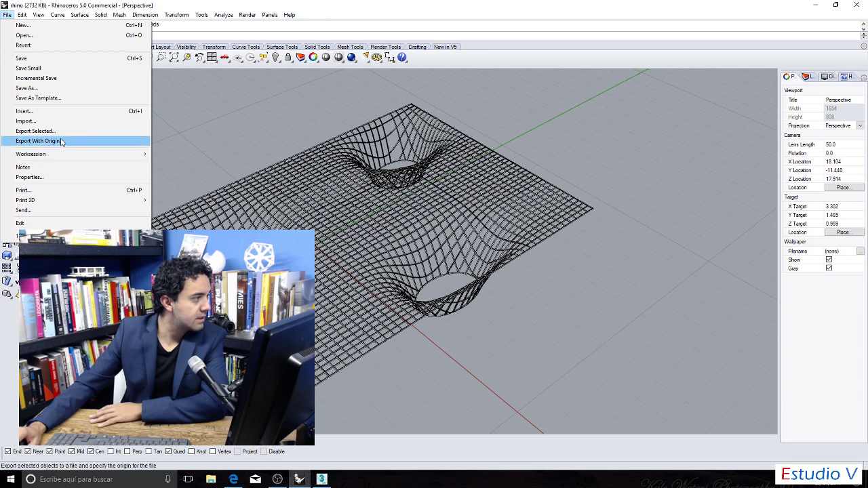
mouse_move(35, 18)
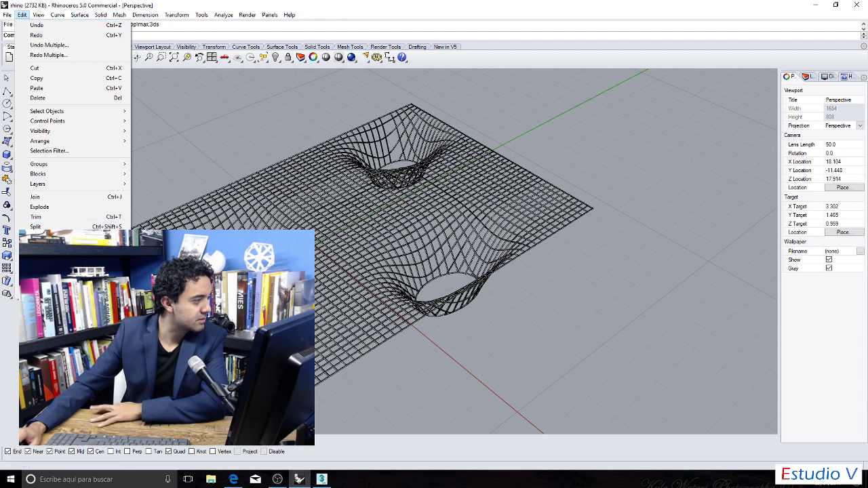
left_click(68, 98)
left_click(7, 14)
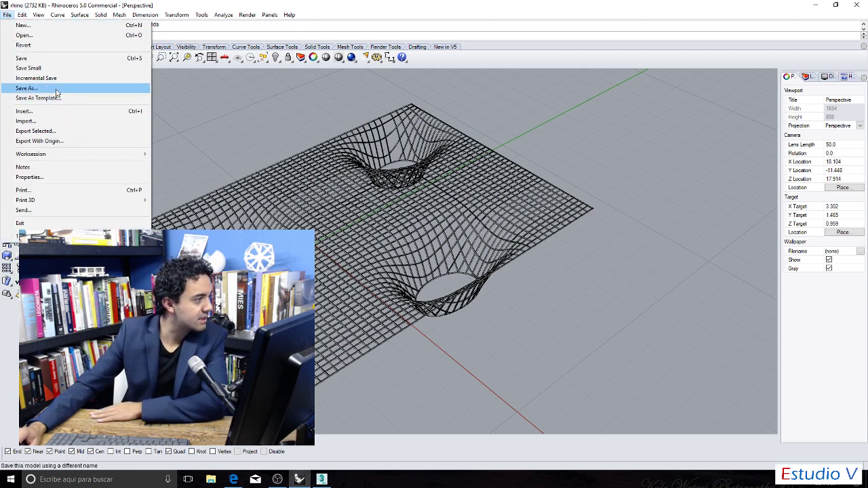
left_click(98, 177)
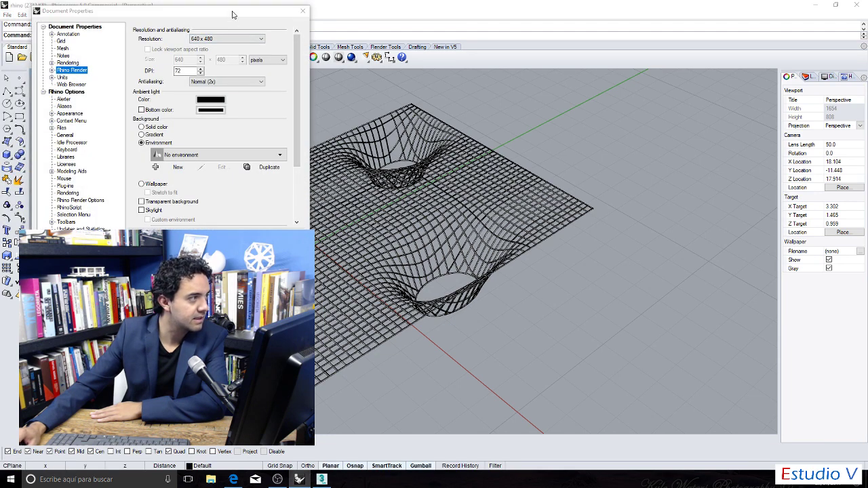
left_click_drag(234, 12, 570, 102)
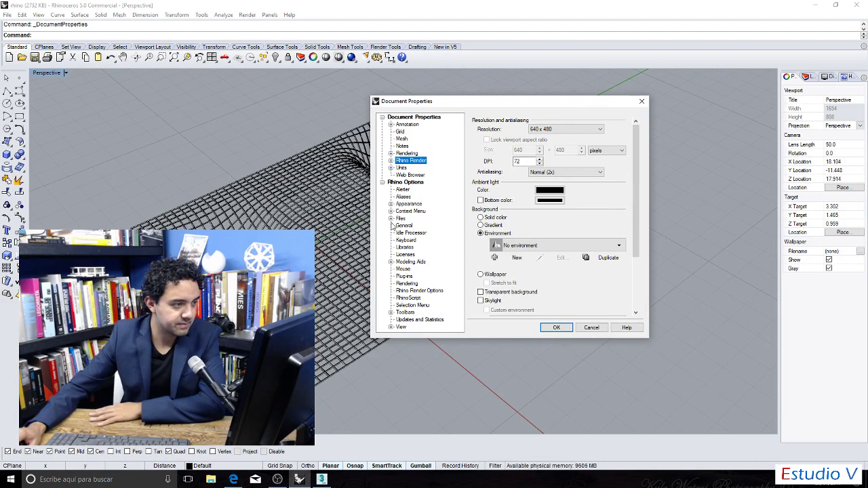
left_click(401, 169)
left_click(392, 168)
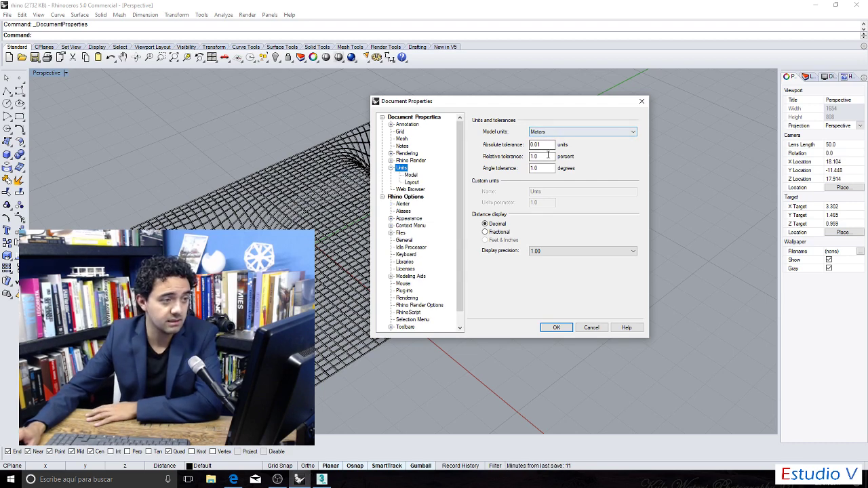
left_click(588, 328)
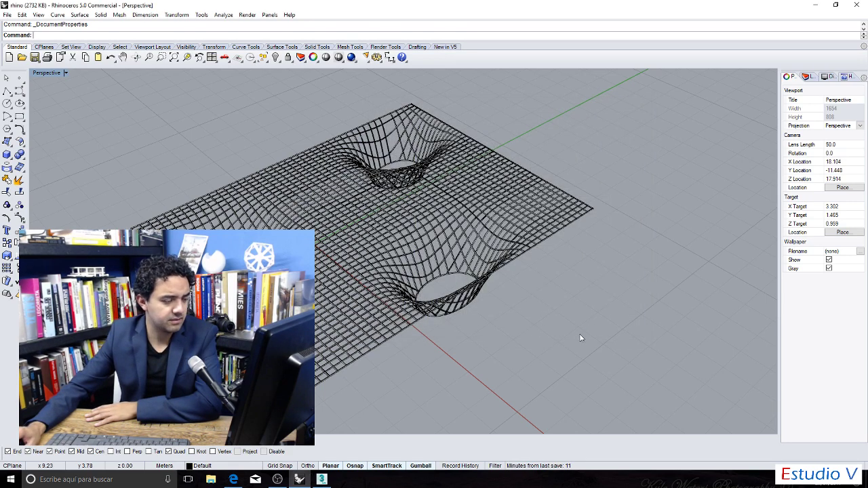
left_click(321, 479)
left_click(10, 14)
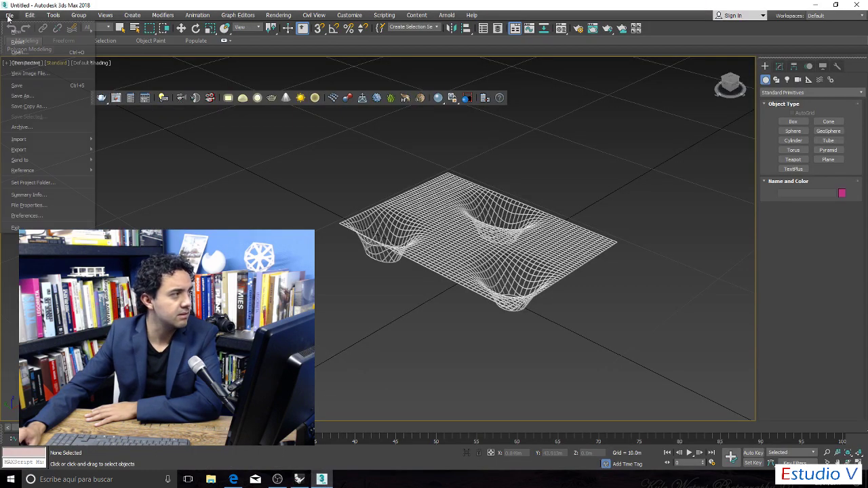
left_click(18, 42)
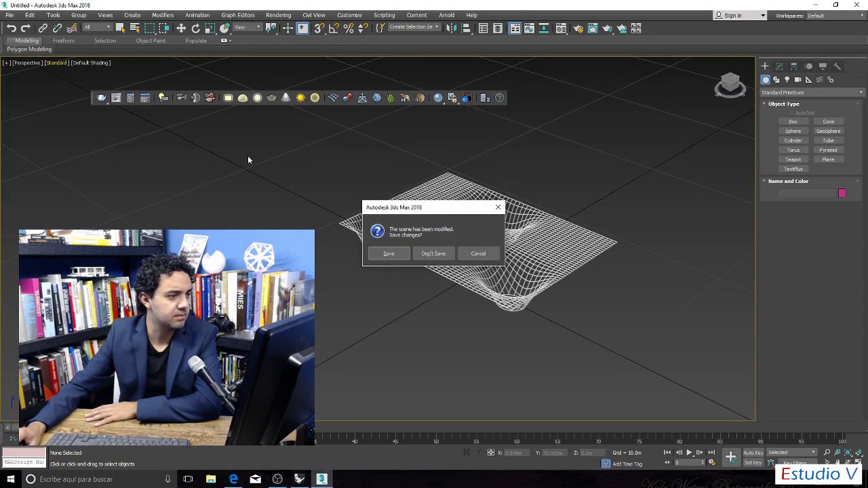
left_click(382, 252)
left_click(545, 297)
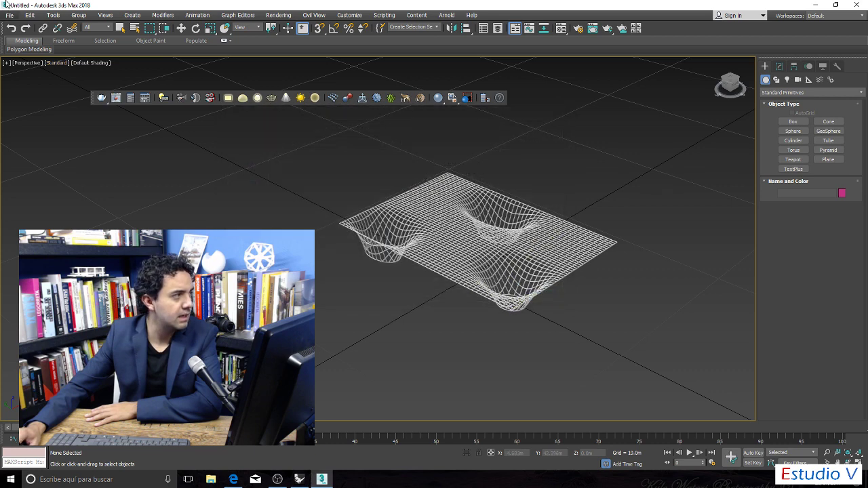
Reset the scene, discarding the imported lattice without saving it.
left_click(10, 15)
left_click(19, 42)
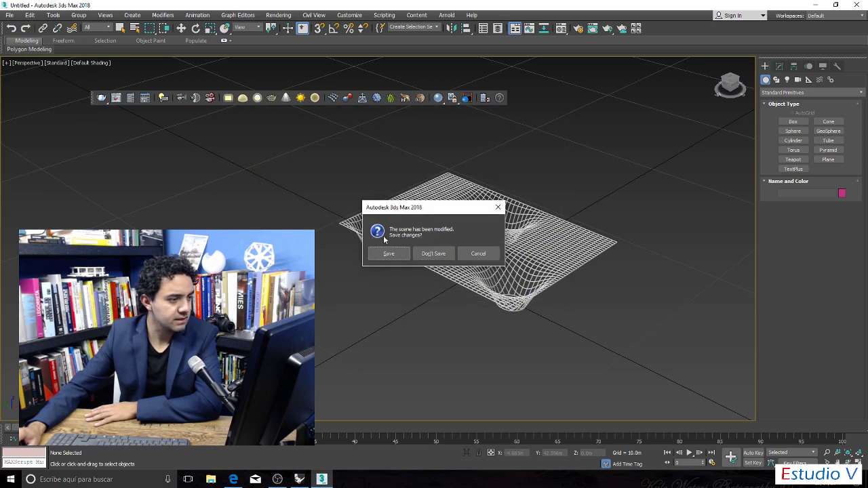
left_click(415, 253)
left_click(408, 255)
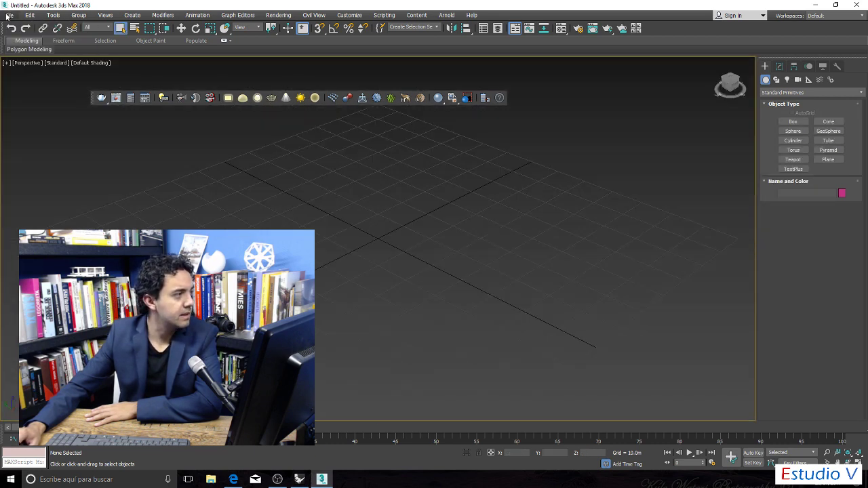
Import the max 3DS file from the desktop, merging its objects with the current scene, converting units and matching the stored animation length.
left_click(9, 15)
mouse_move(68, 139)
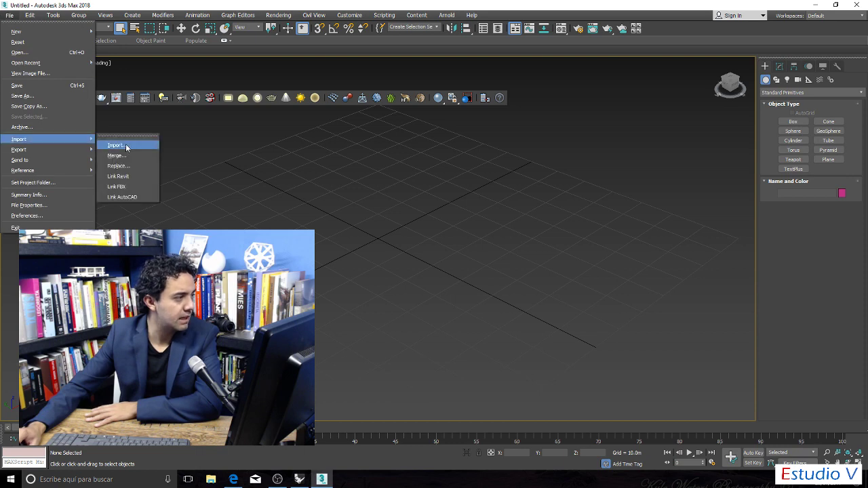
left_click(133, 146)
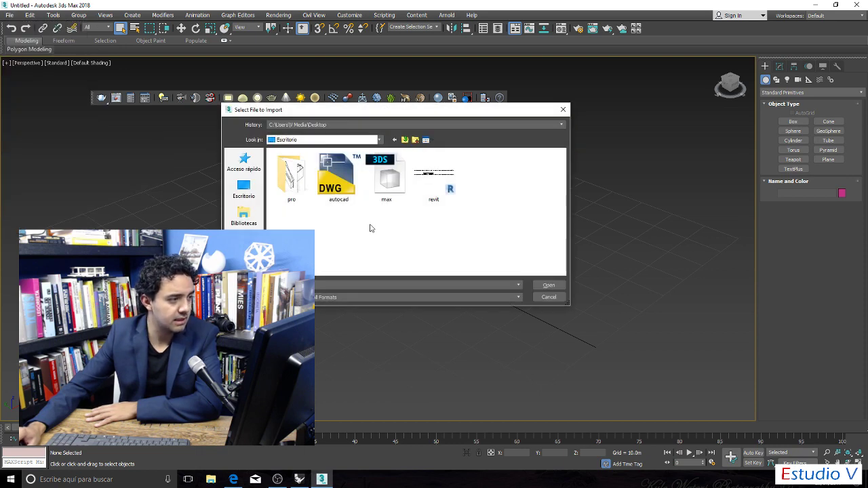
left_click(436, 178)
left_click(406, 182)
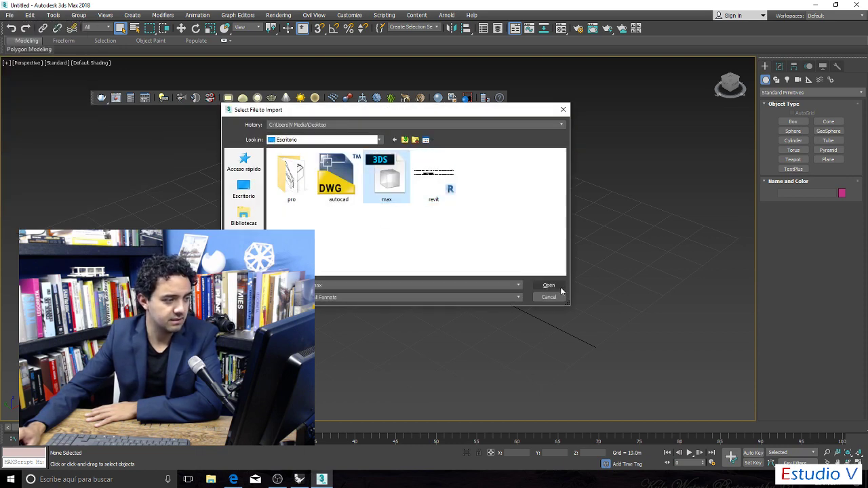
left_click(560, 287)
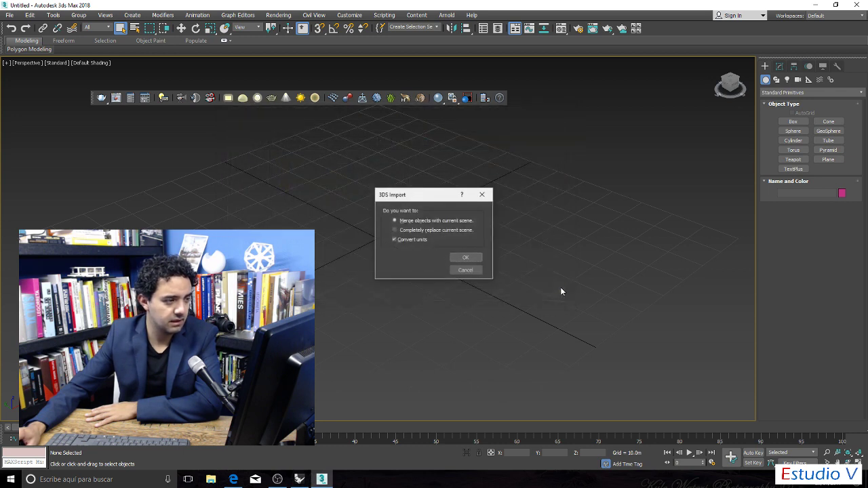
left_click(466, 259)
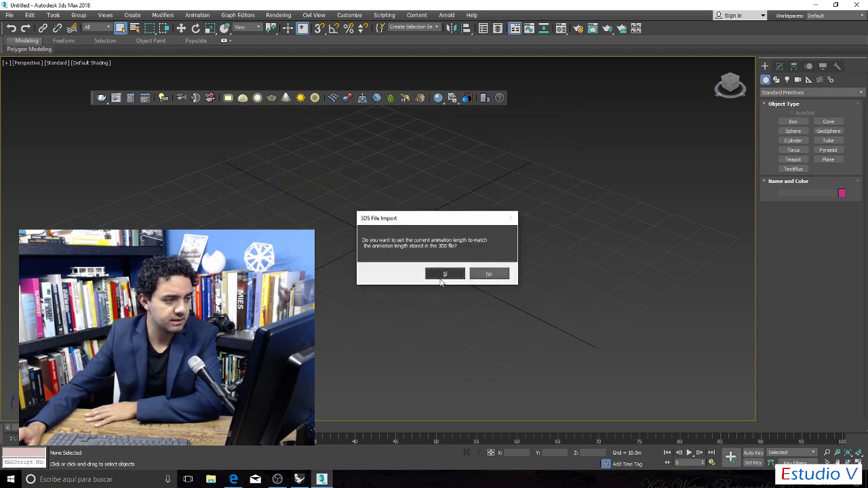
left_click(444, 274)
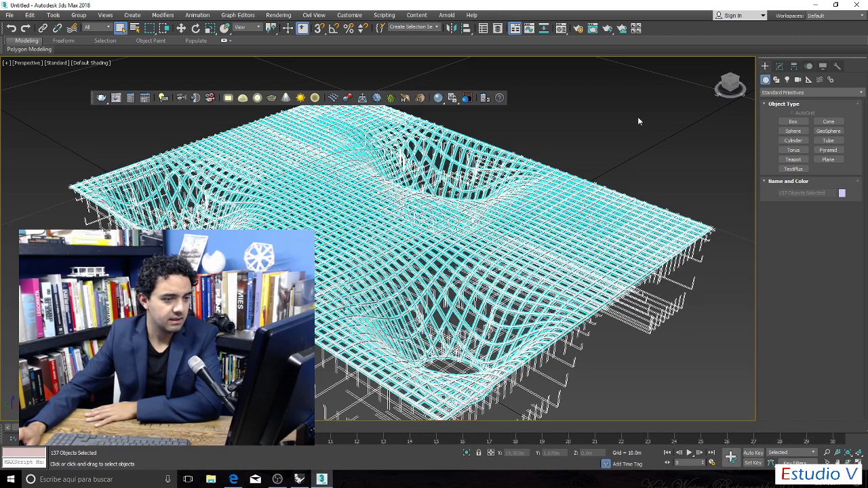
Deselect the imported lattice and inspect its shape and its size against the grid from several distances and angles.
left_click(638, 121)
scroll(556, 152, "down", 8)
key("z")
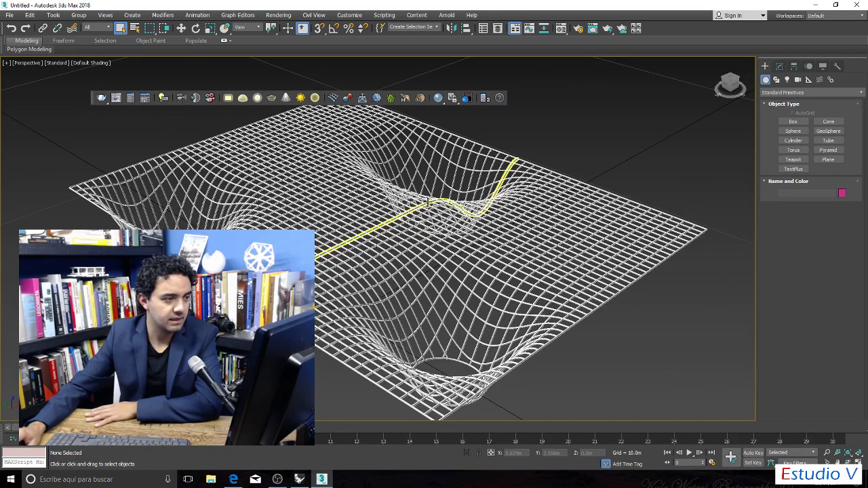
scroll(428, 202, "down", 5)
middle_click_drag(428, 201, 476, 224, "alt")
right_click(476, 224)
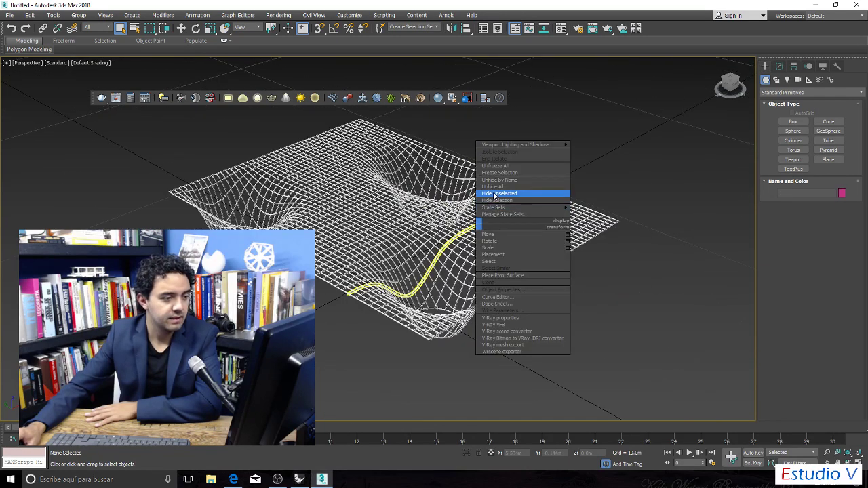
left_click(612, 145)
middle_click_drag(630, 158, 586, 204, "alt")
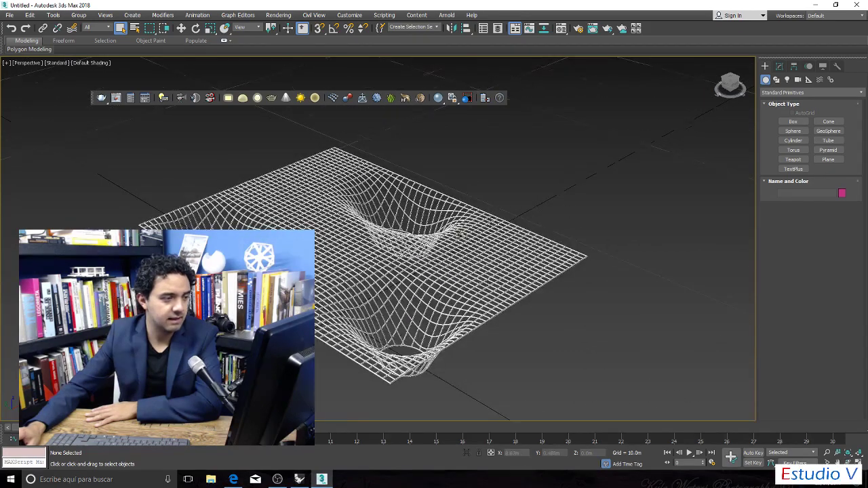
scroll(474, 224, "up", 5)
scroll(475, 224, "down", 7)
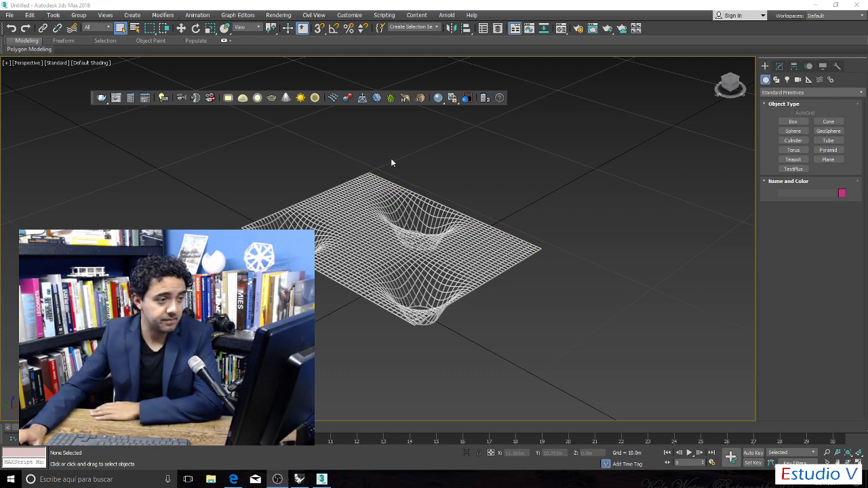
scroll(391, 163, "down", 10)
scroll(416, 177, "up", 8)
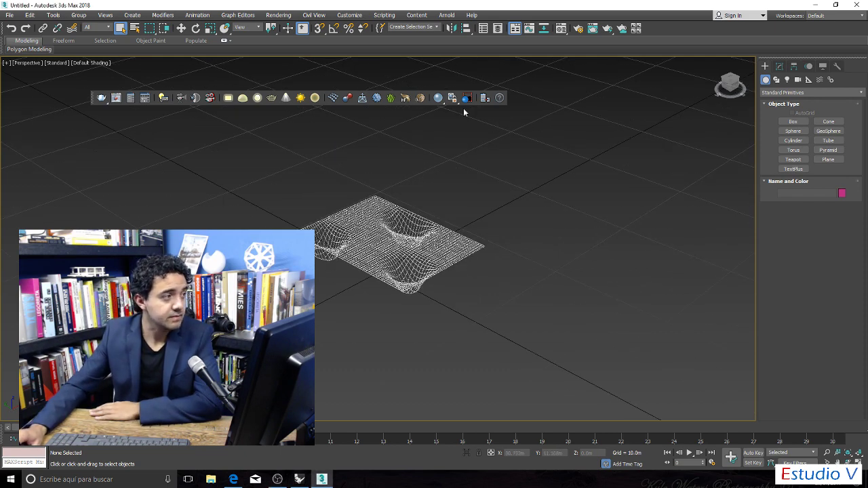
Reset the scene to clear out the imported lattice.
left_click(10, 15)
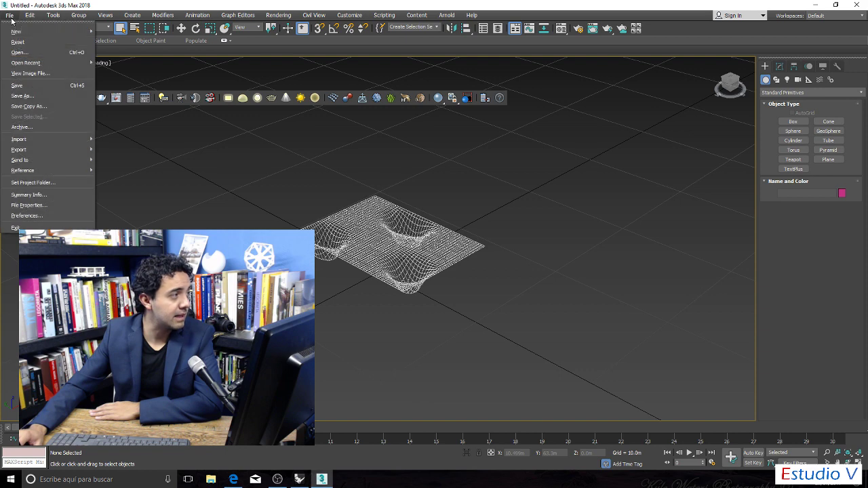
left_click(38, 42)
left_click(424, 254)
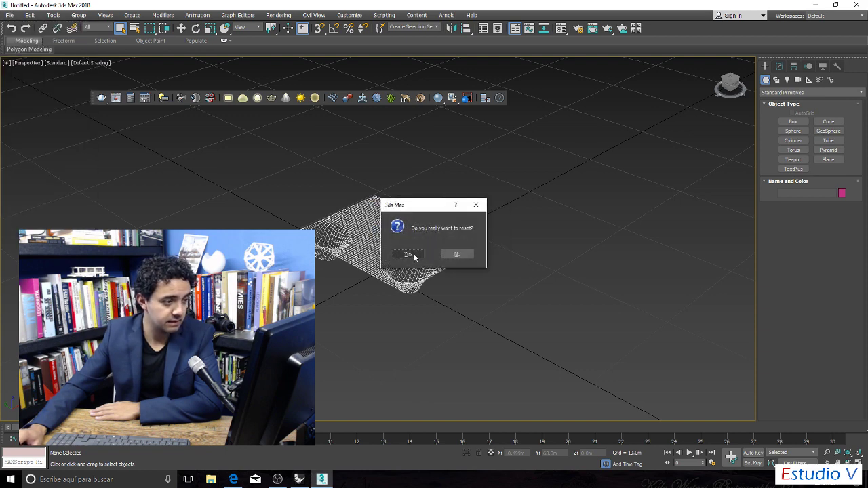
left_click(409, 255)
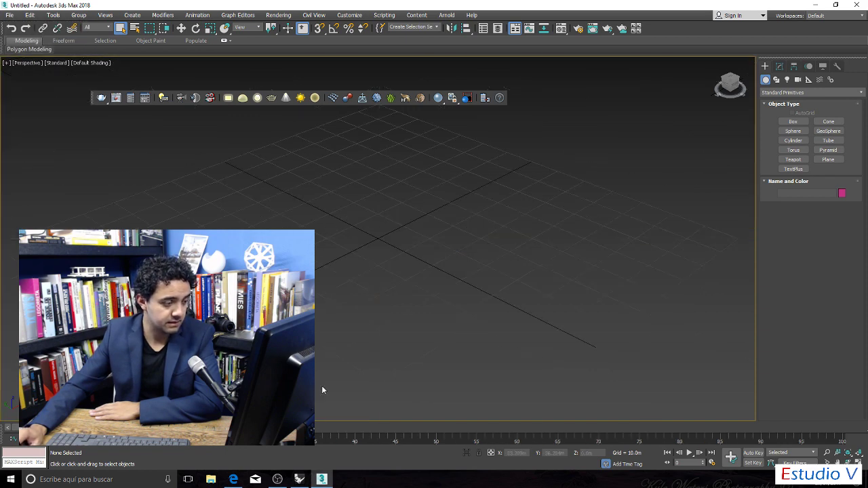
Switch to Rhinoceros and gauge the length of the lattice's edge with a temporary polyline, cancelling it without drawing anything.
left_click(301, 480)
scroll(441, 368, "down", 3)
scroll(441, 368, "up", 1)
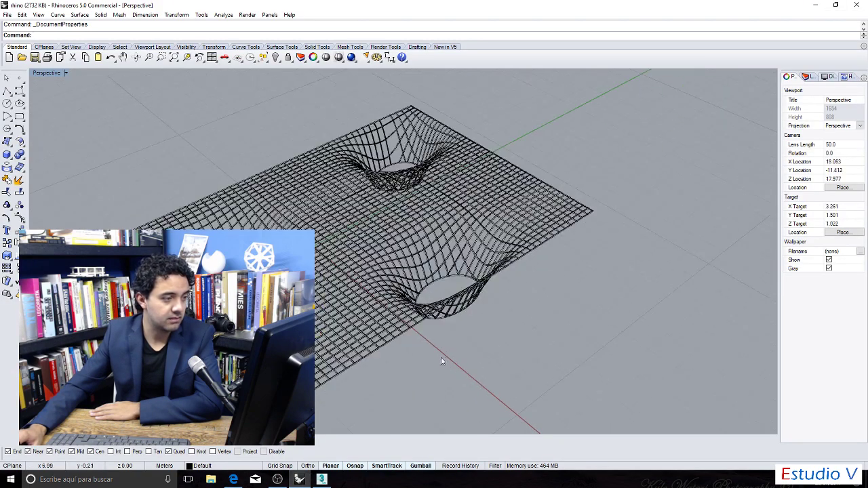
scroll(553, 242, "down", 3)
scroll(553, 243, "up", 2)
left_click(7, 90)
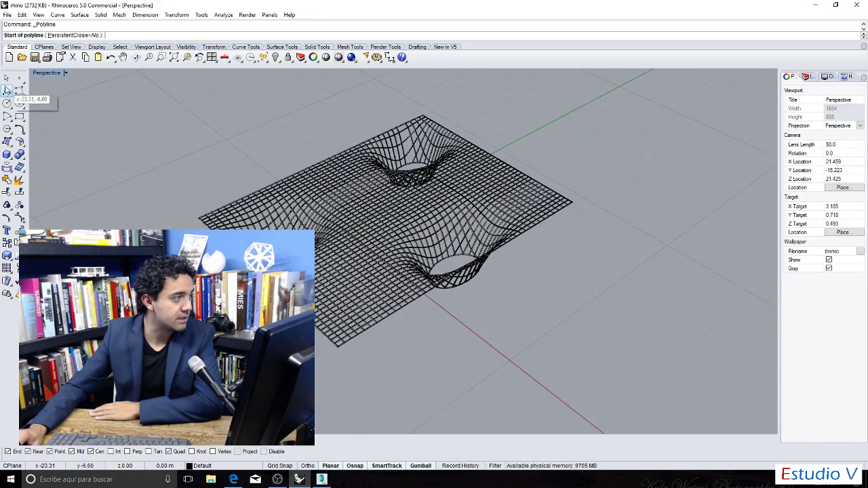
left_click(605, 224)
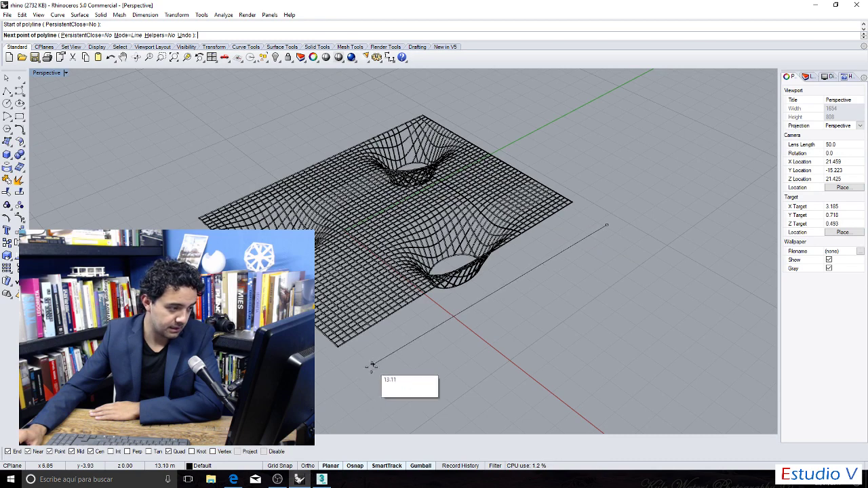
key("Escape")
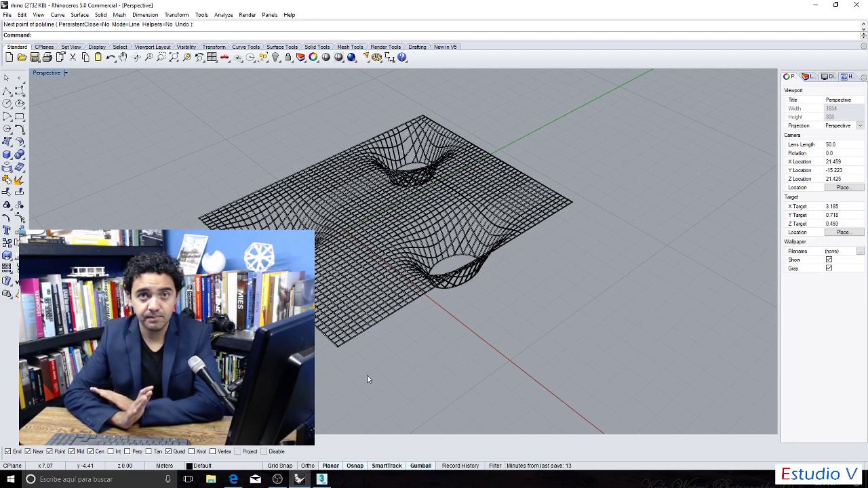
key("Home")
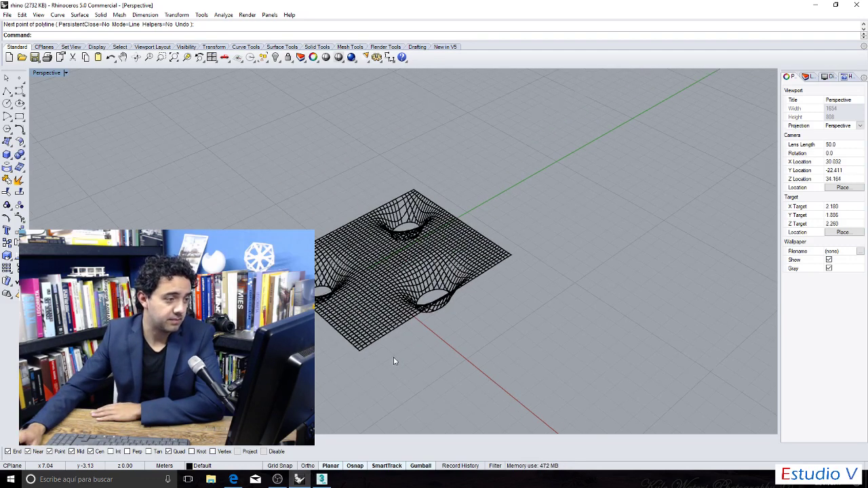
key("End")
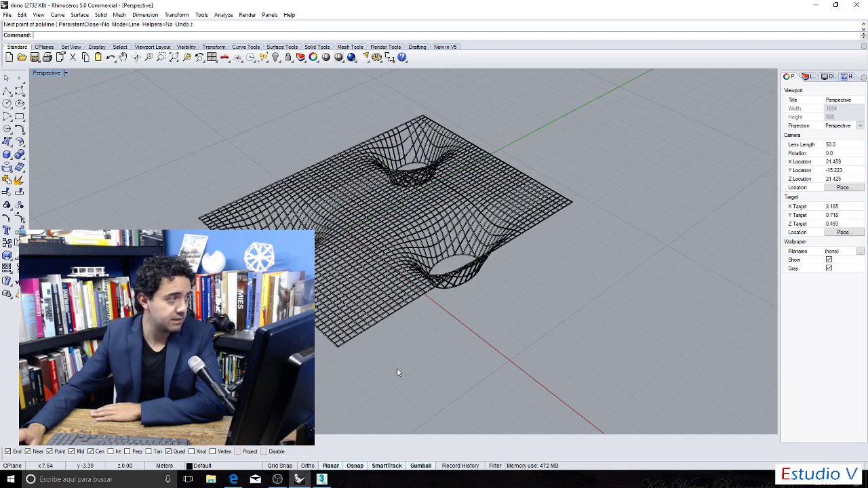
Minimize the open programs and delete the earlier exported files from the desktop, including the autocad DWG and the Revit family, keeping the rhino model.
left_click(7, 15)
left_click(817, 6)
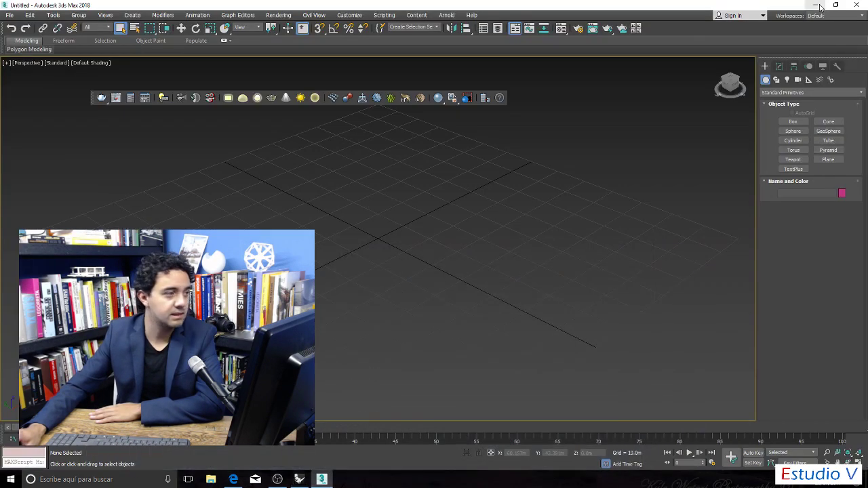
left_click(814, 6)
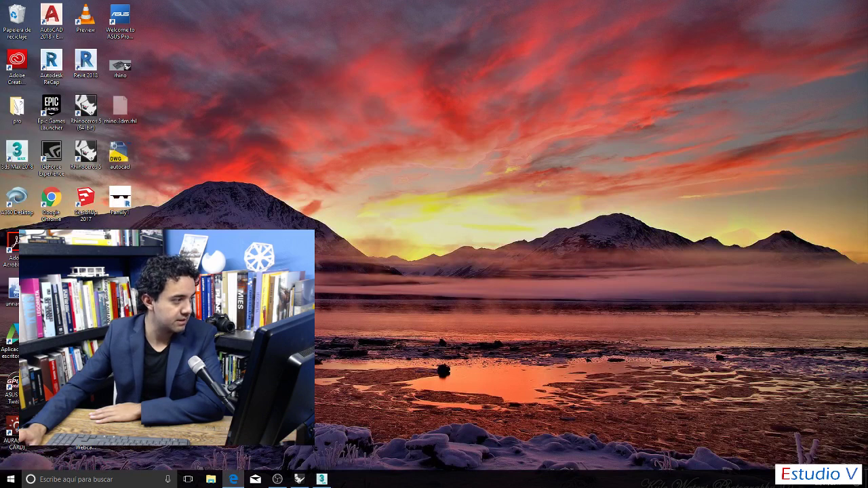
left_click_drag(193, 234, 120, 169)
key("Delete")
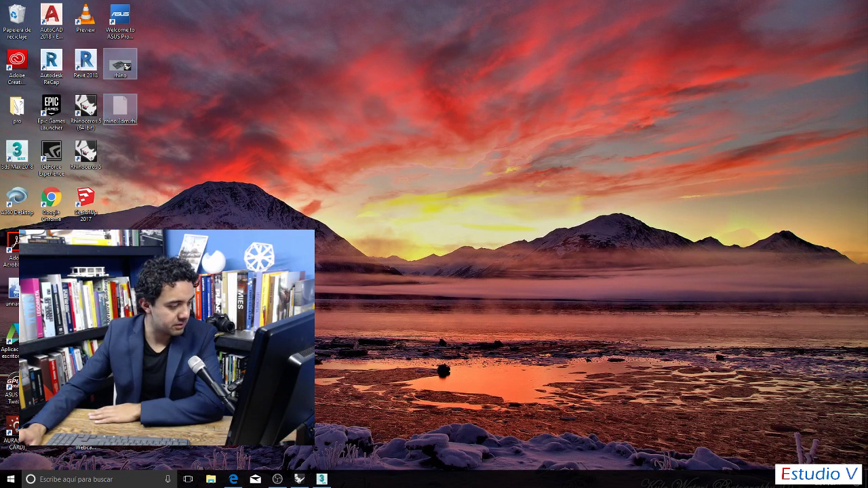
Switch to Rhinoceros and save a copy of the lattice model to the desktop as rhino in 3D Studio (*.3ds) format.
left_click(305, 482)
left_click(8, 15)
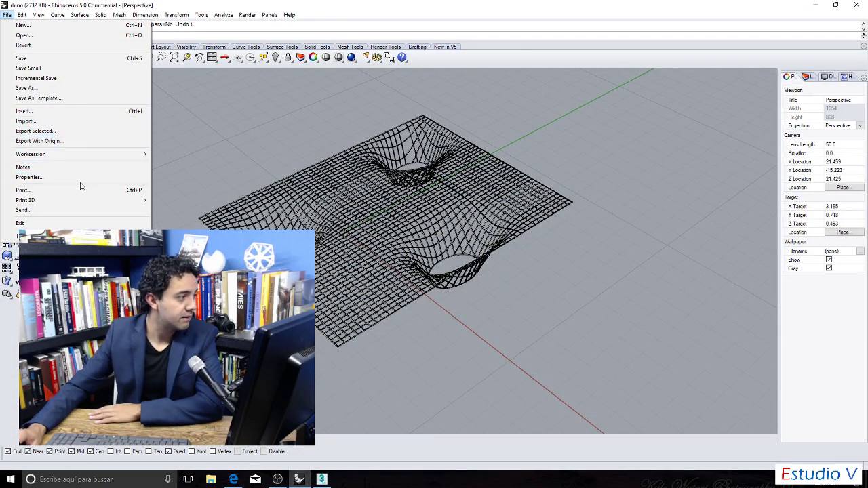
left_click(62, 88)
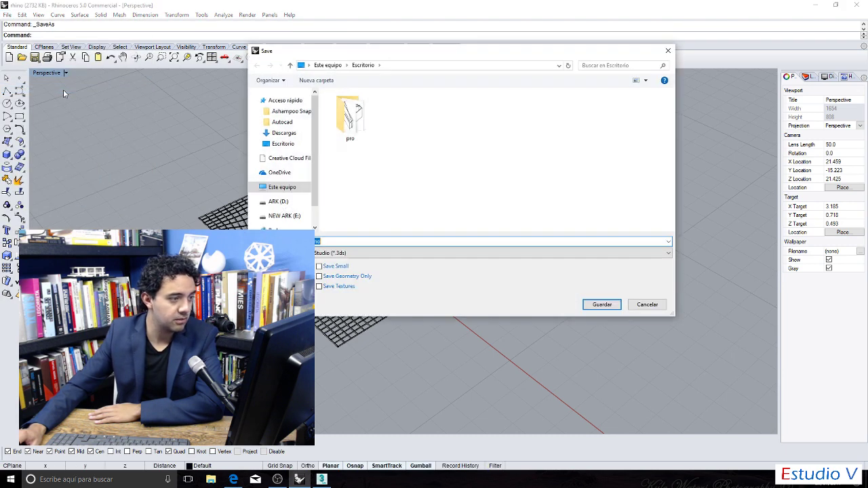
left_click(379, 253)
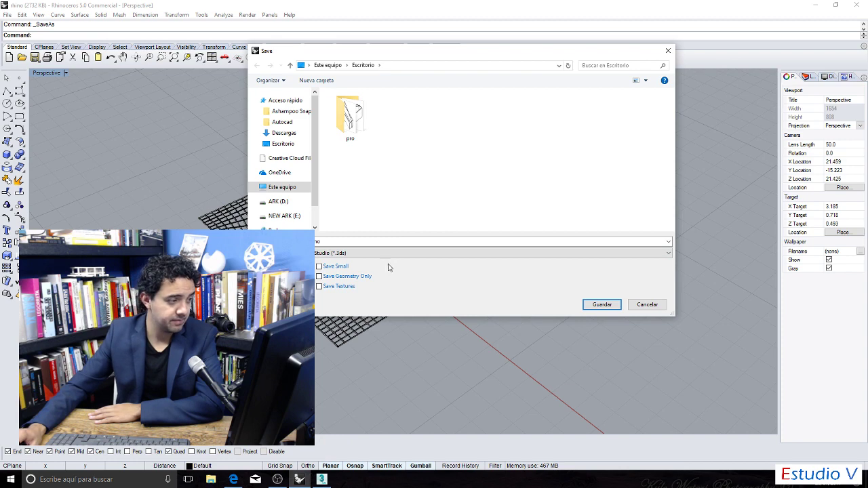
left_click(601, 306)
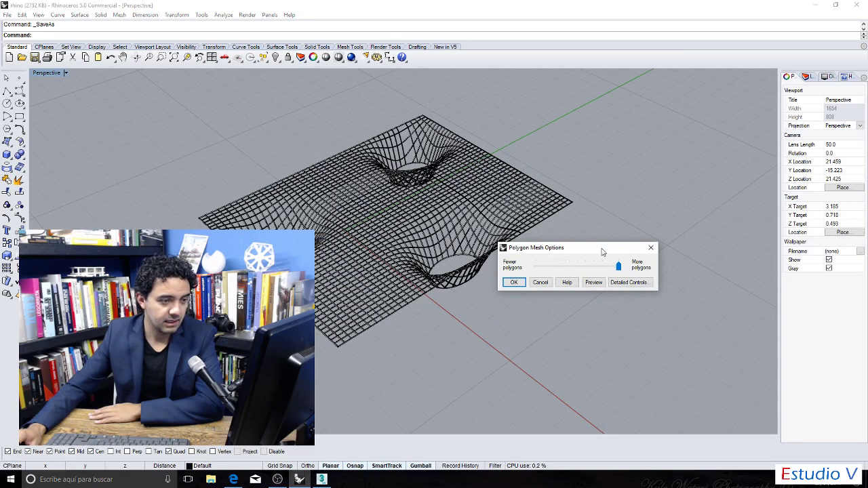
Review the detailed polygon mesh options, return to the simple controls and finish the 3DS export with the polygon amount at its maximum.
left_click_drag(603, 244, 497, 183)
left_click(521, 222)
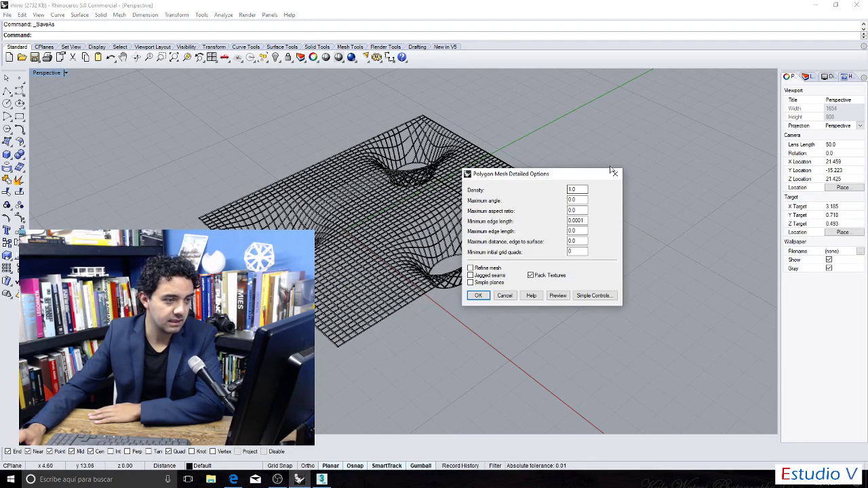
left_click_drag(568, 177, 575, 170)
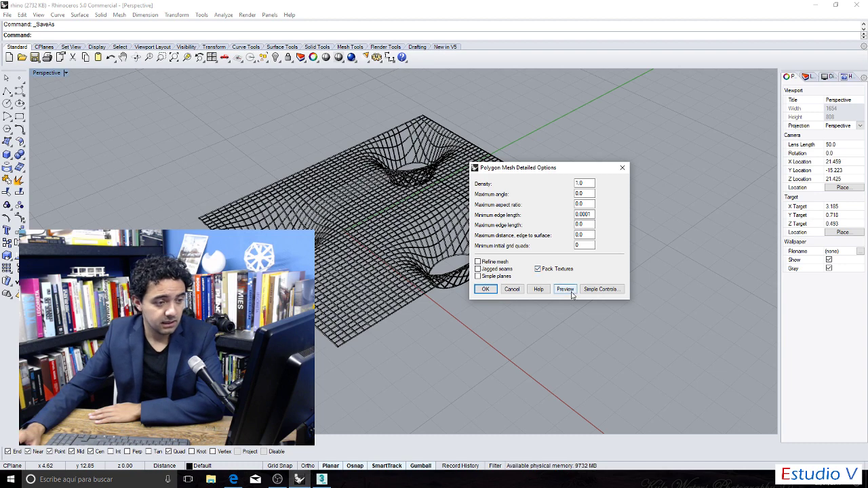
left_click(605, 289)
left_click_drag(454, 187, 507, 191)
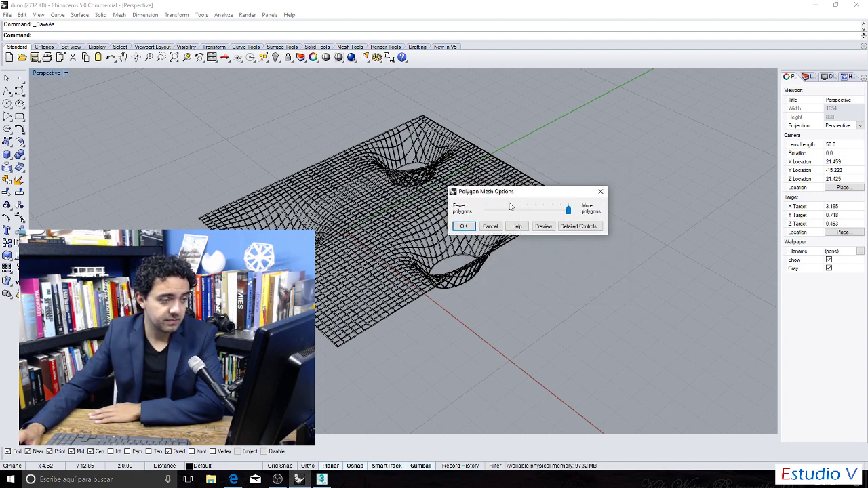
left_click_drag(568, 217, 600, 219)
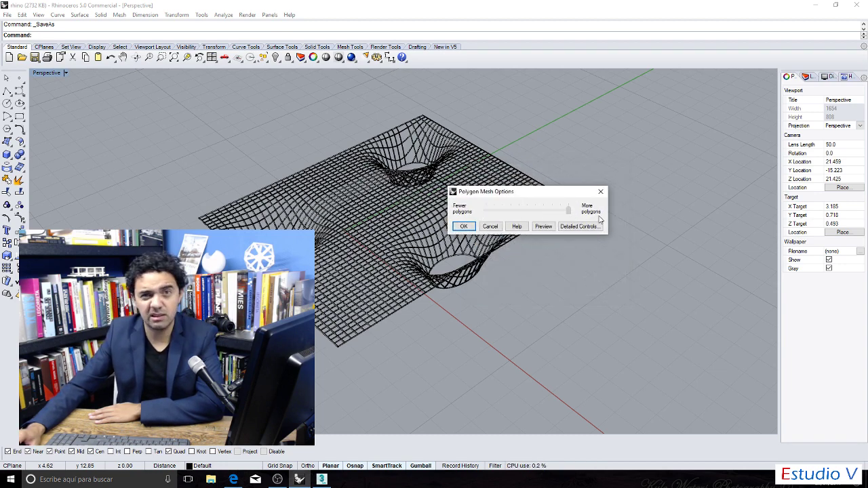
left_click_drag(549, 196, 611, 229)
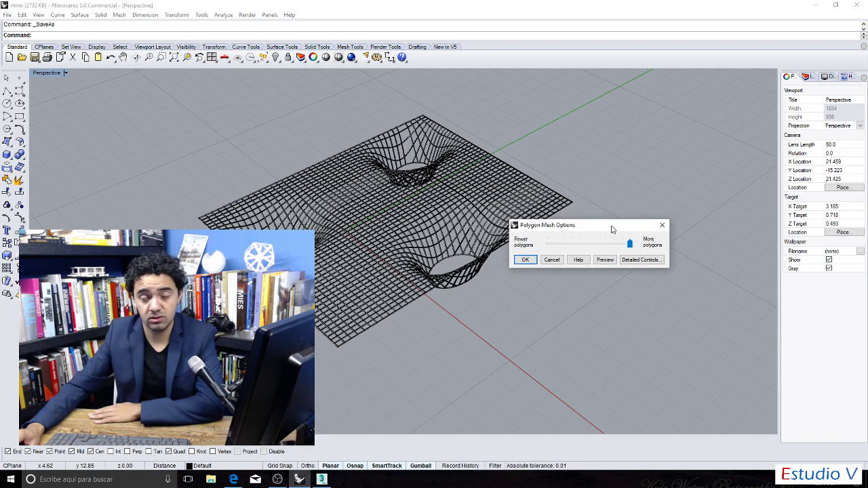
left_click(518, 262)
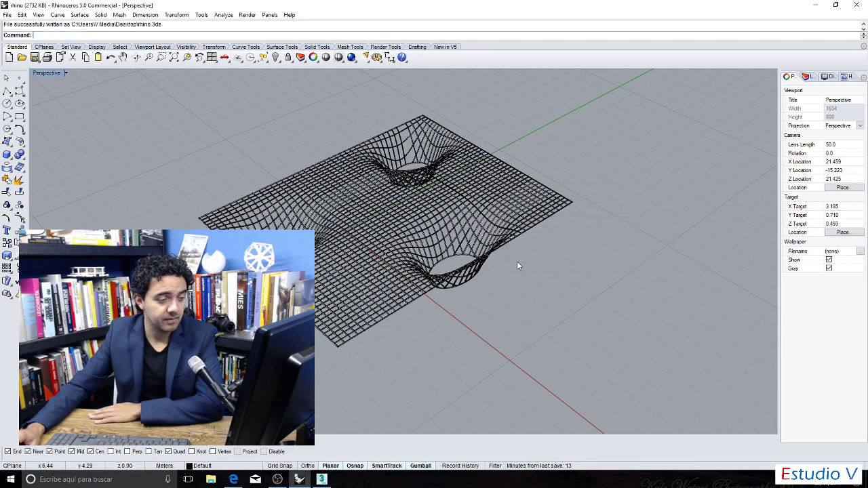
Switch to 3ds Max and choose the rhino 3DS file on the desktop for import.
left_click(322, 479)
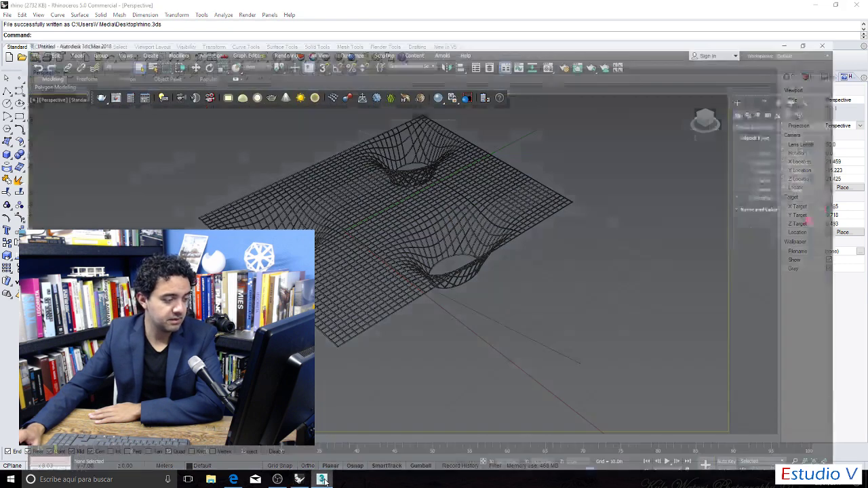
left_click(10, 15)
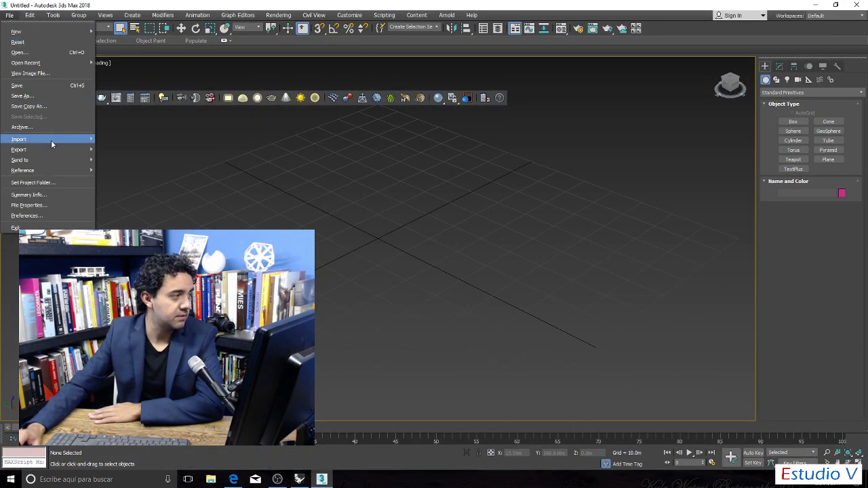
mouse_move(58, 141)
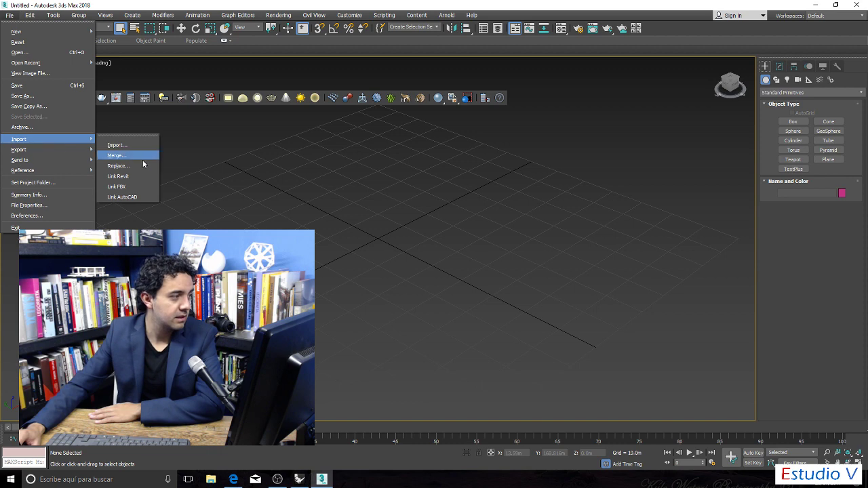
left_click(117, 145)
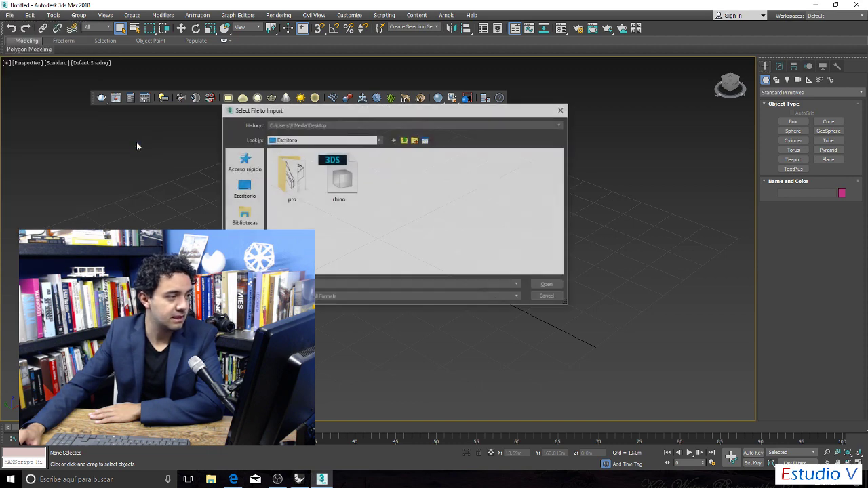
left_click(335, 185)
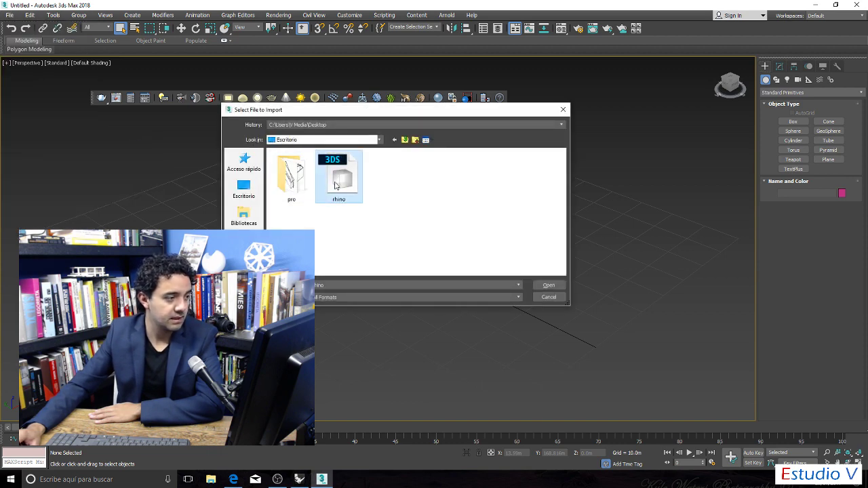
left_click(548, 285)
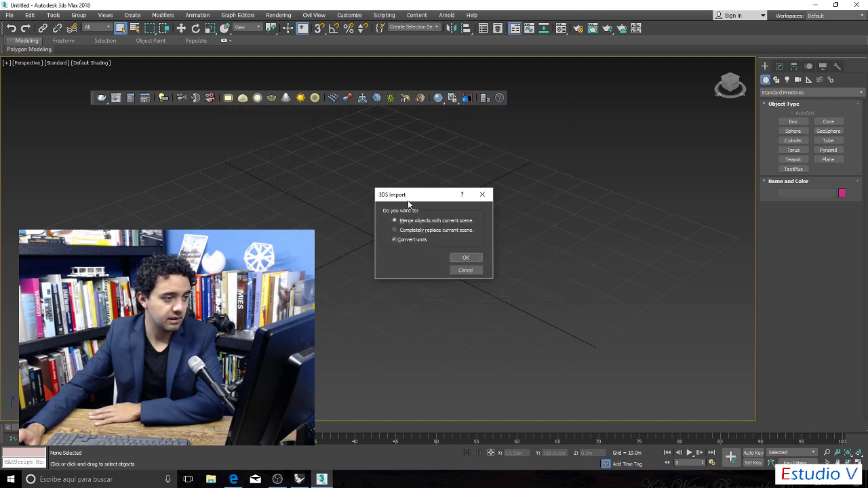
Merge the 3DS objects into the current scene with units converted, decline matching the animation length, and deselect the imported lattice.
left_click_drag(416, 196, 439, 183)
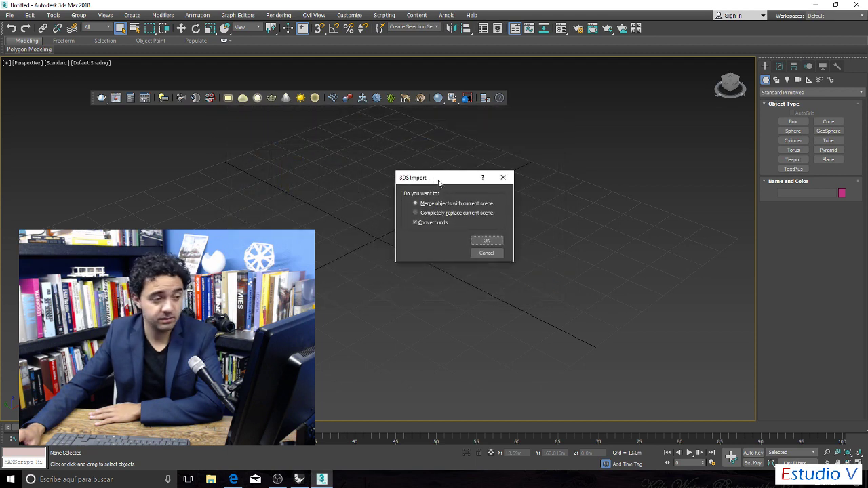
left_click(491, 243)
left_click_drag(438, 219, 480, 210)
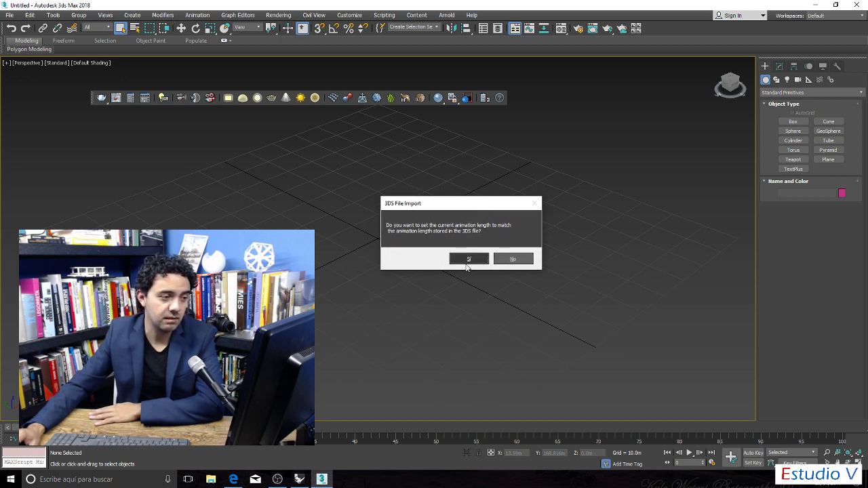
left_click(513, 259)
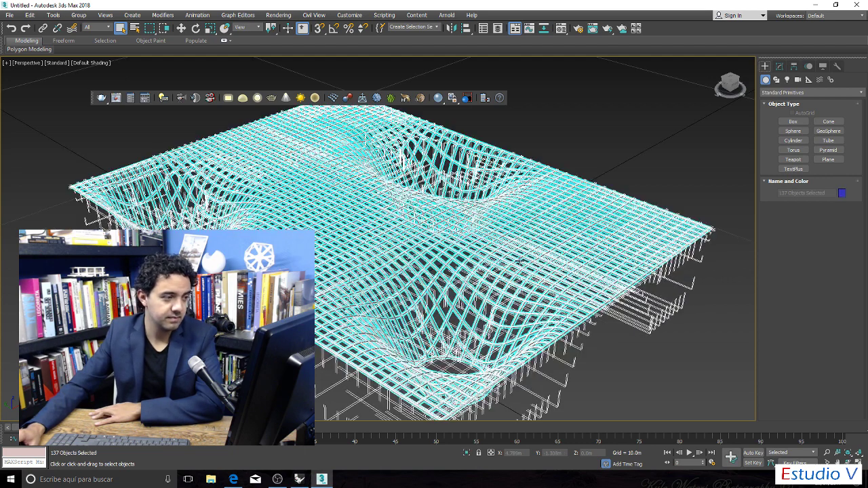
left_click(615, 130)
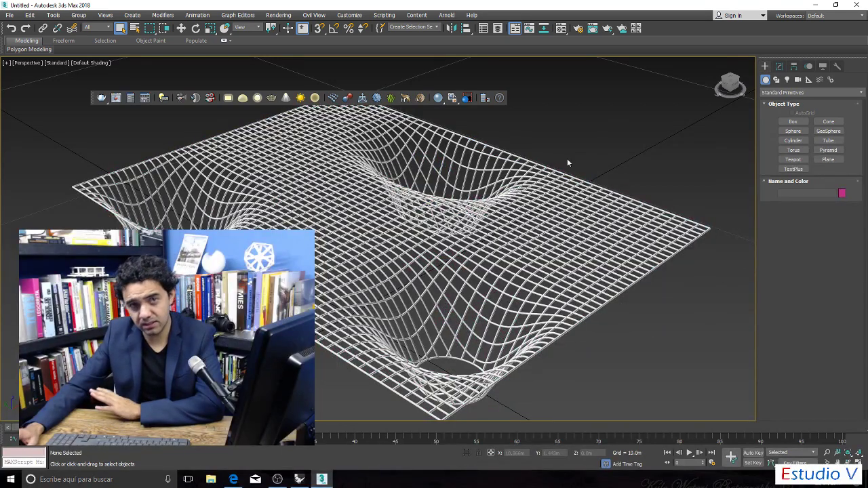
Inspect the imported lattice's scale against the scene grid.
scroll(461, 186, "down", 10)
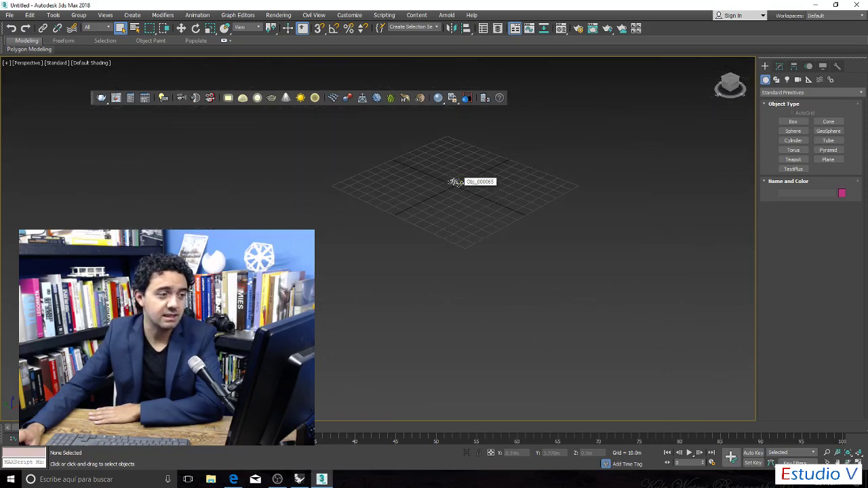
scroll(459, 184, "up", 8)
scroll(448, 196, "down", 8)
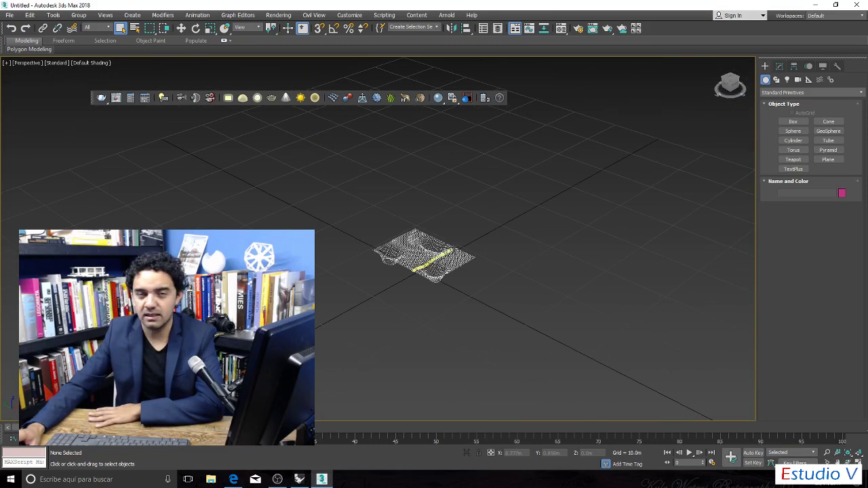
scroll(434, 261, "up", 8)
scroll(436, 270, "up", 6)
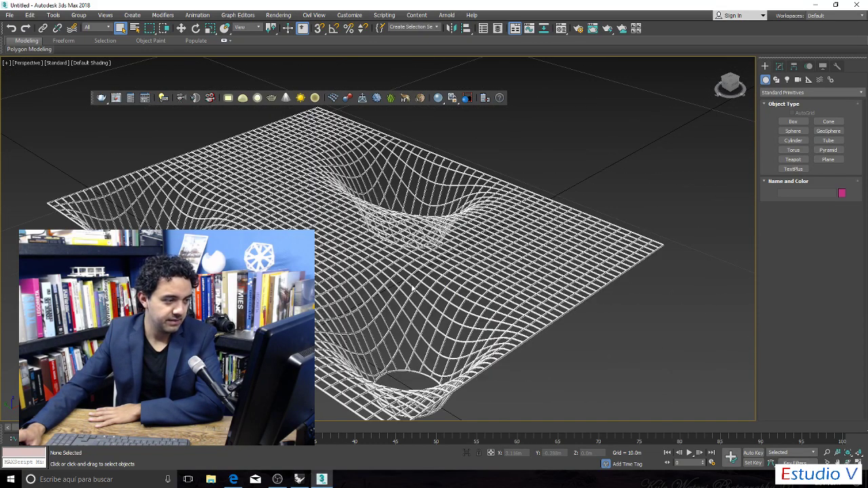
scroll(436, 270, "down", 2)
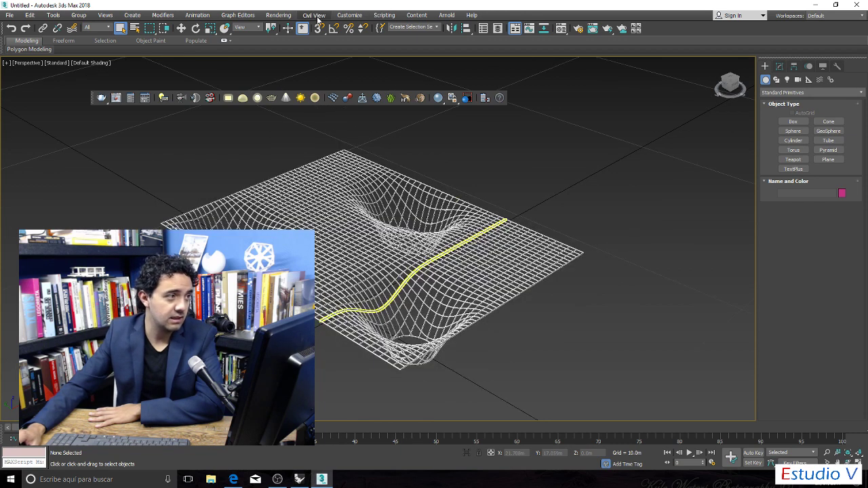
Check the display and system unit settings, accepting meters for both.
left_click(278, 15)
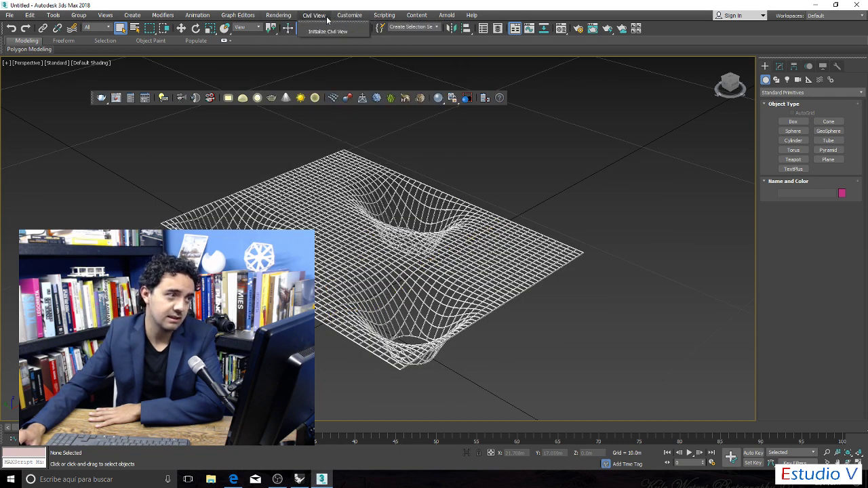
left_click(349, 14)
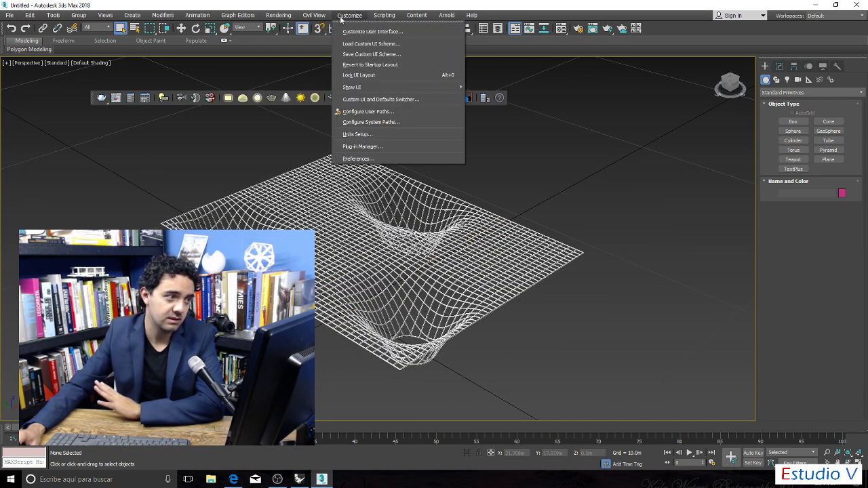
left_click(390, 159)
left_click(558, 98)
left_click(349, 15)
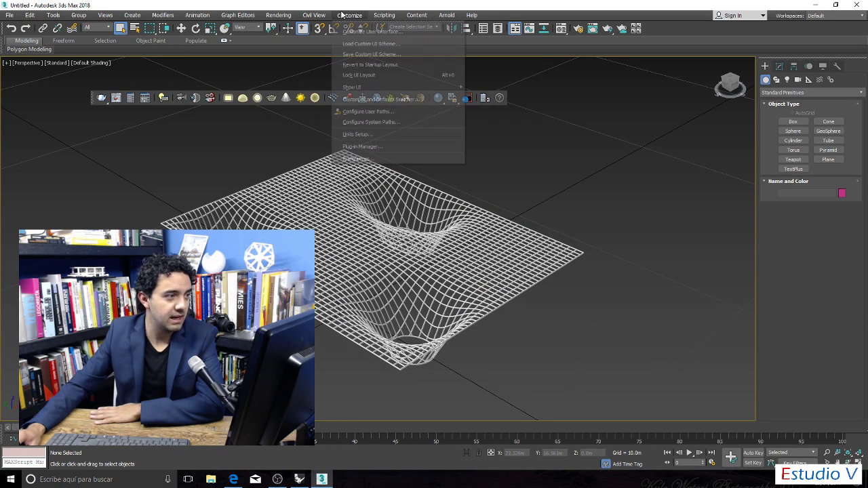
left_click(401, 134)
left_click_drag(410, 149, 598, 130)
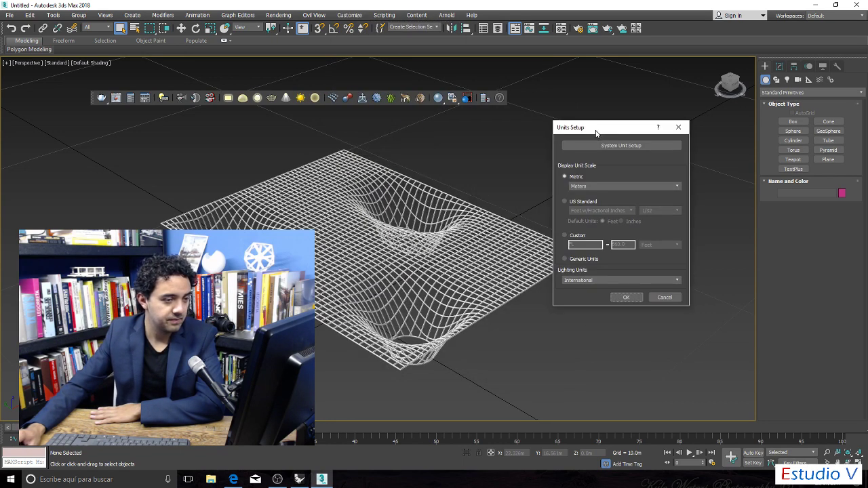
left_click(610, 145)
left_click_drag(605, 165, 750, 159)
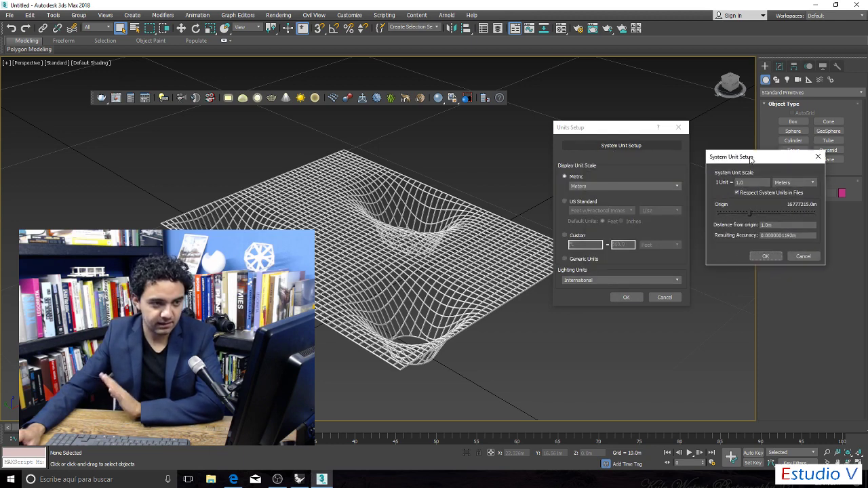
left_click(764, 256)
left_click(624, 297)
Examine the object type and editing options of a single lattice strand, and deselect it.
scroll(548, 231, "down", 5)
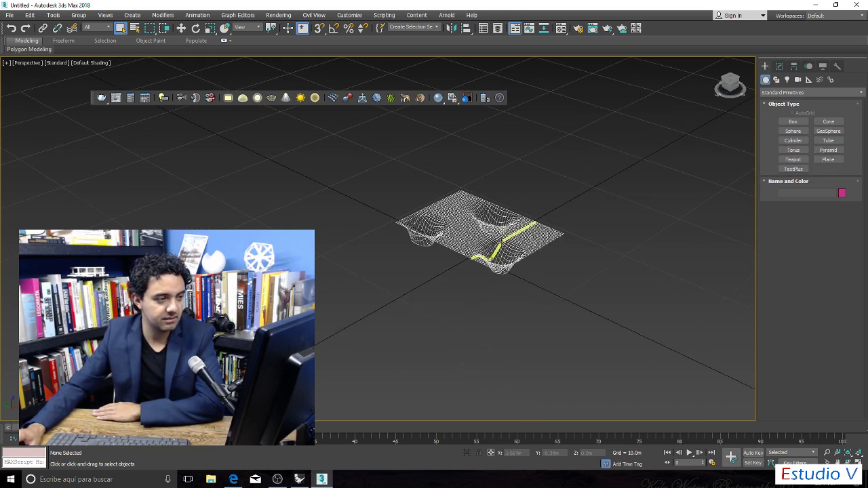
scroll(548, 231, "up", 8)
scroll(590, 222, "down", 3)
scroll(590, 224, "up", 3)
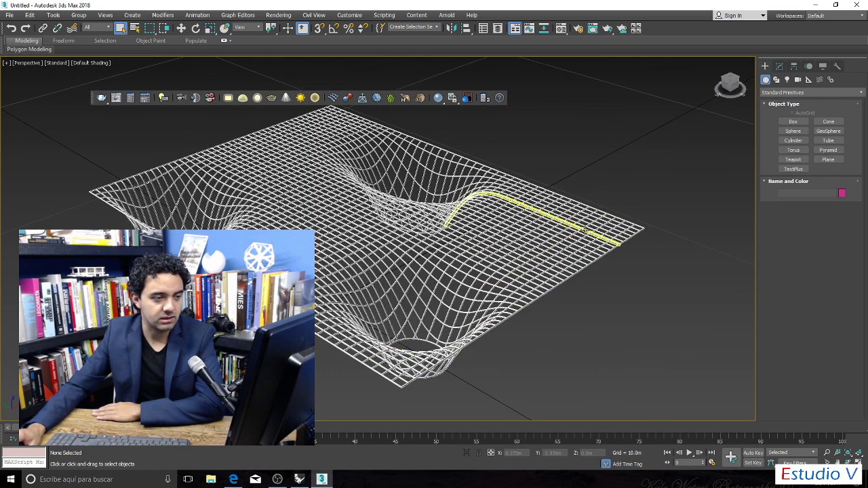
left_click(598, 235)
left_click(779, 65)
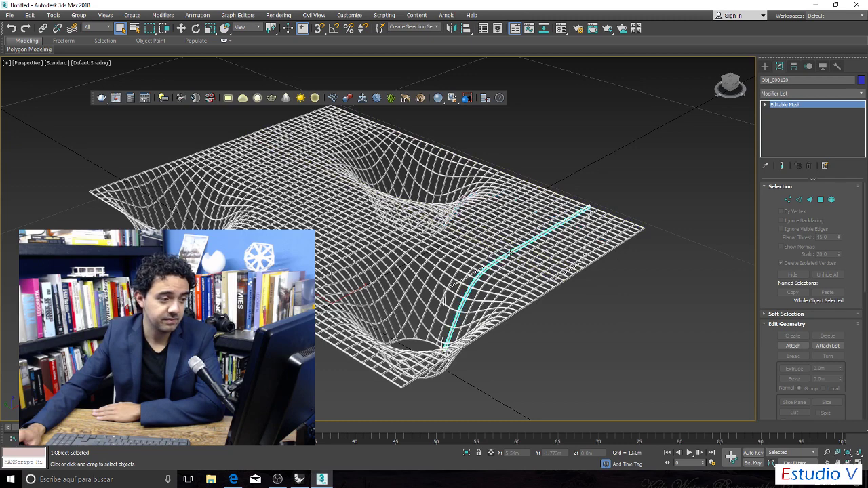
left_click(585, 157)
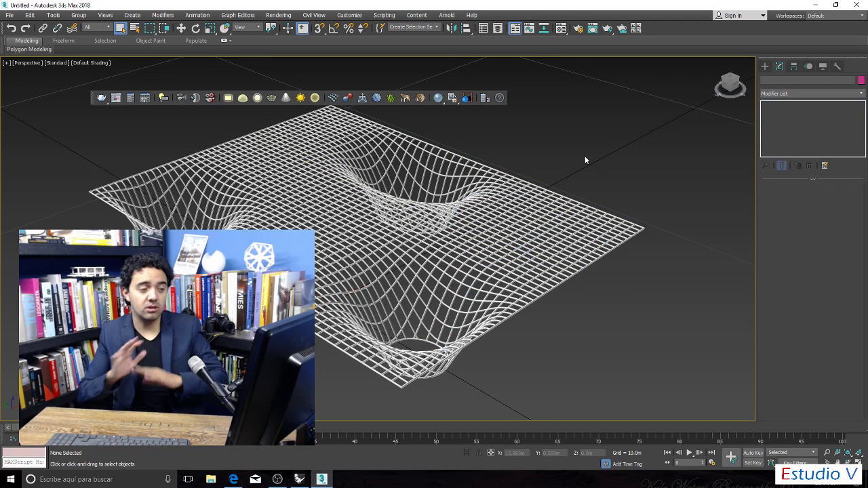
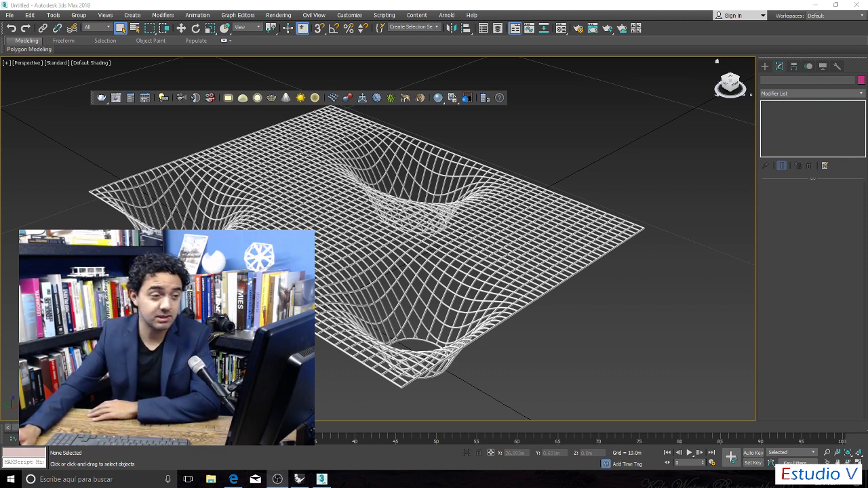
Create a flat box beneath the lattice, about 33.75 m long, 36.49 m wide and -0.7 m high, and leave it deselected.
scroll(466, 224, "down", 10)
scroll(668, 147, "down", 5)
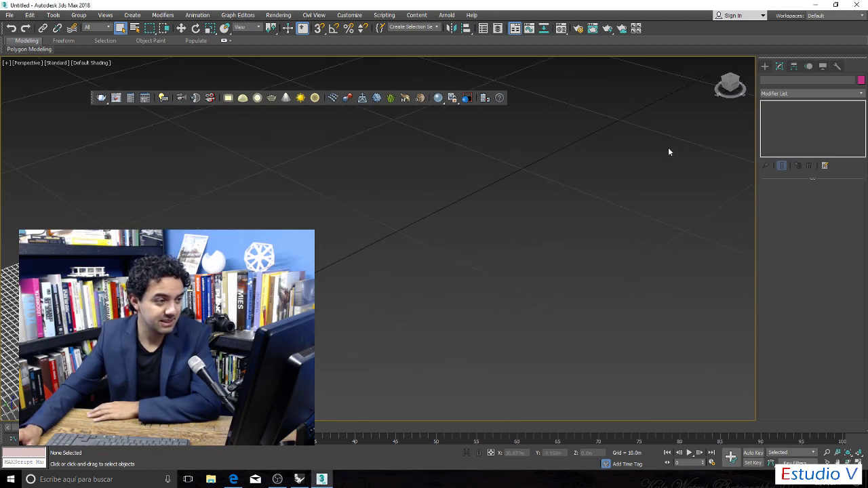
scroll(663, 155, "up", 8)
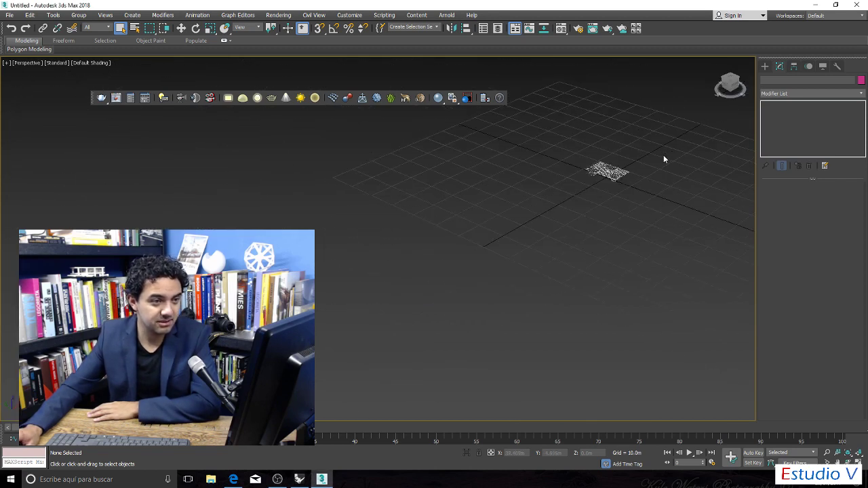
left_click(764, 66)
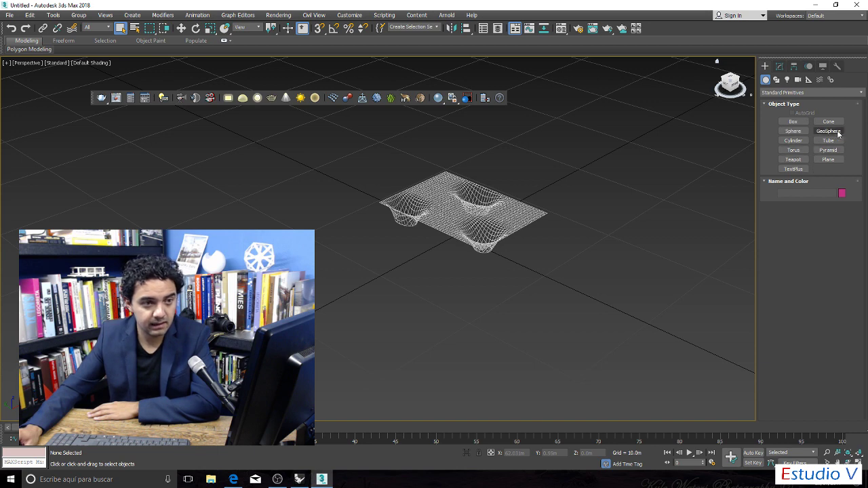
left_click(803, 120)
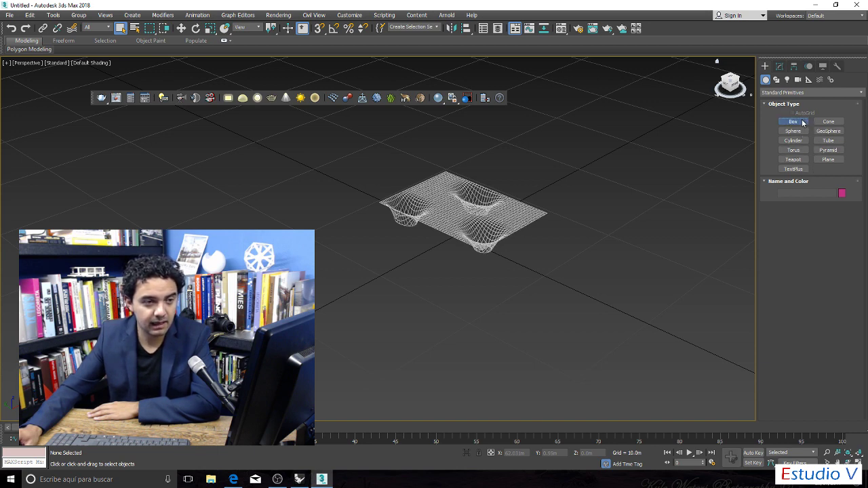
left_click_drag(451, 122, 480, 392)
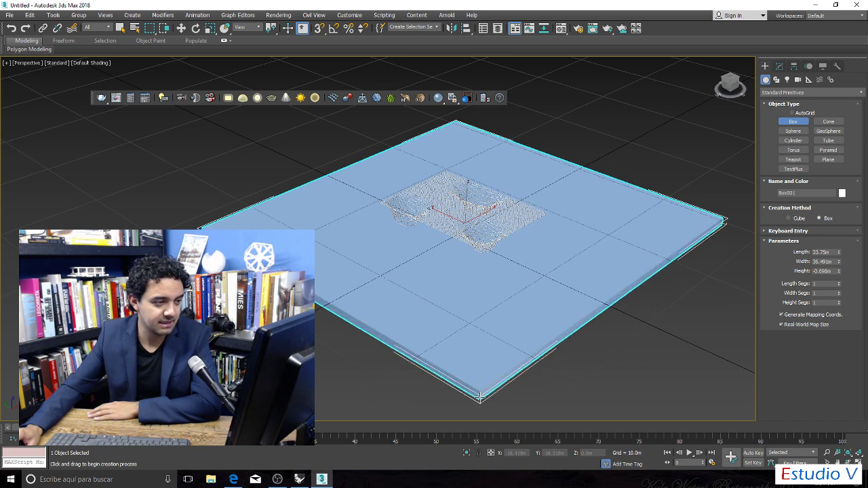
left_click(480, 397)
scroll(505, 281, "up", 3)
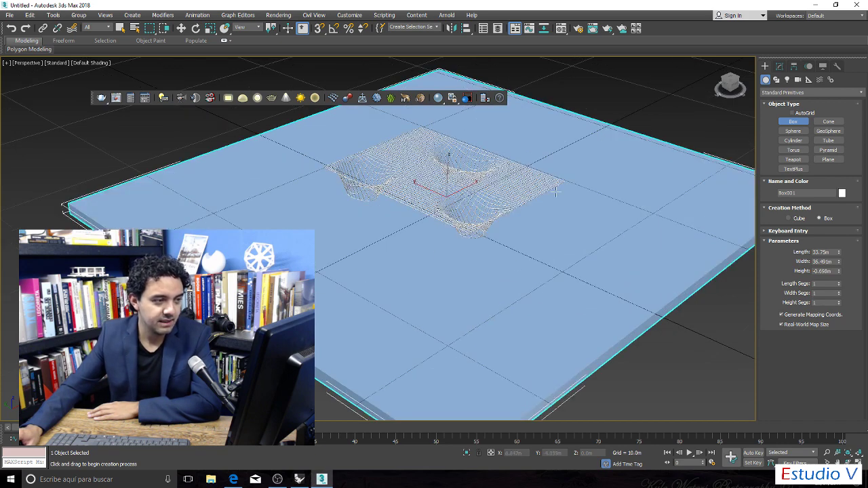
right_click(647, 102)
scroll(548, 163, "down", 2)
scroll(563, 167, "up", 4)
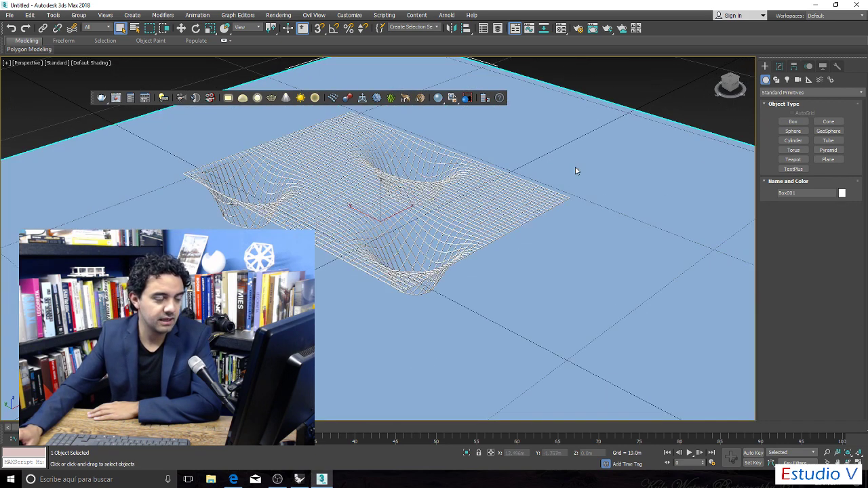
right_click(569, 160)
left_click(568, 158)
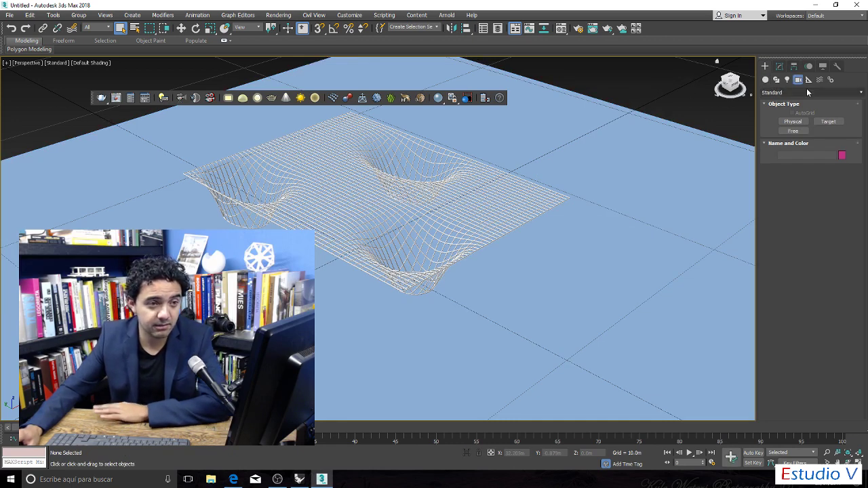
left_click(806, 92)
left_click(798, 110)
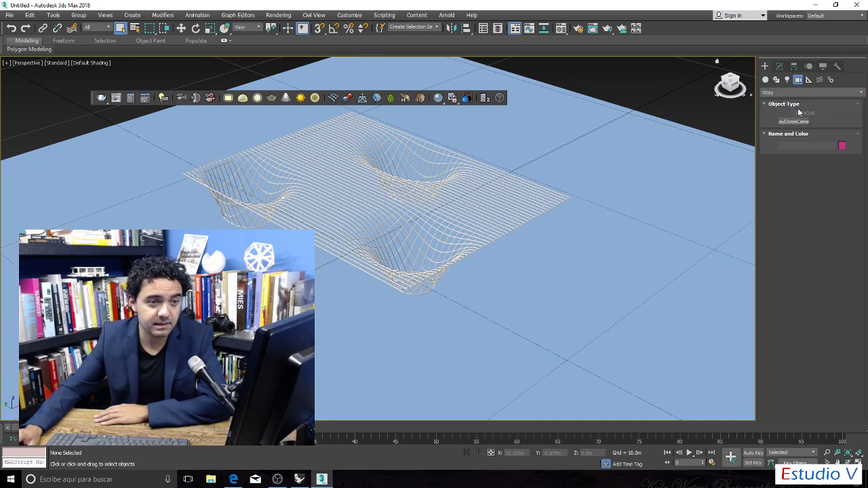
left_click(808, 93)
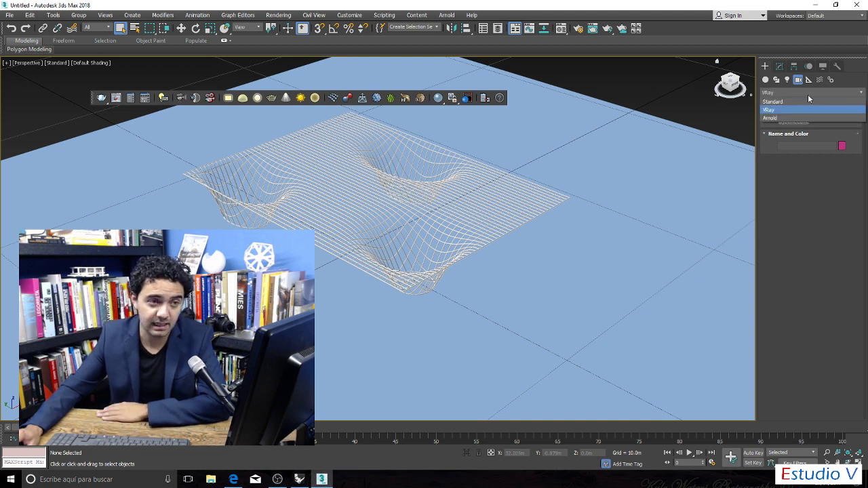
left_click(808, 101)
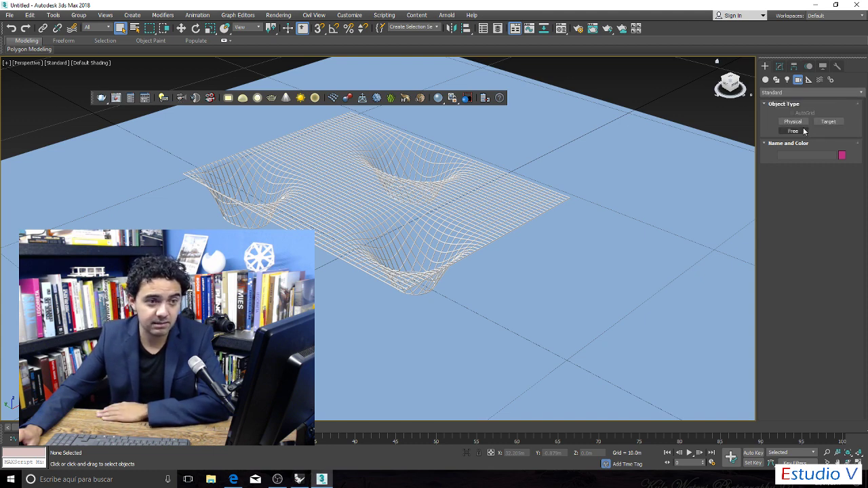
Create a targeted Physical camera on the base, aimed at the lattice with a target distance of about 17.02 m.
left_click(792, 121)
scroll(624, 178, "down", 5)
scroll(610, 179, "up", 3)
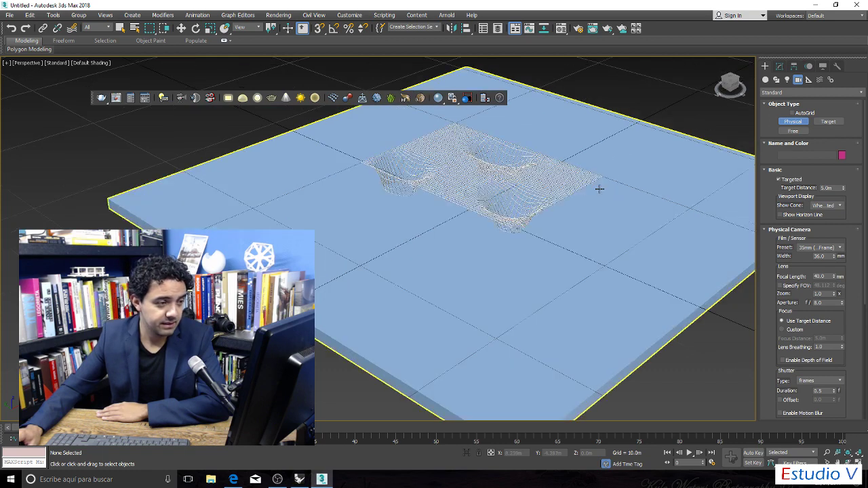
scroll(496, 248, "up", 3)
scroll(496, 248, "down", 5)
scroll(487, 254, "up", 4)
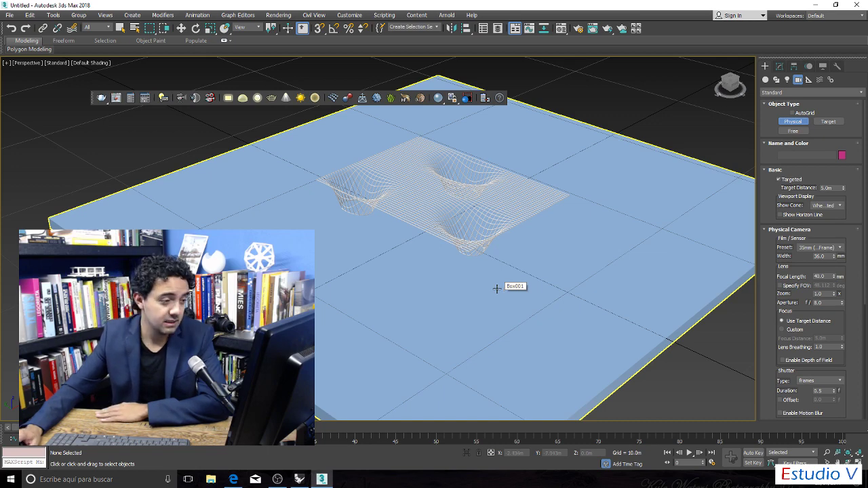
left_click_drag(345, 340, 463, 203)
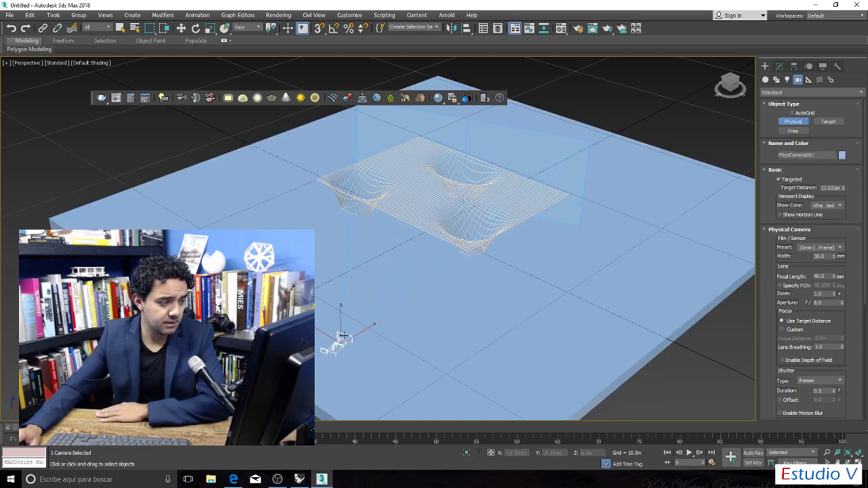
scroll(342, 337, "up", 3)
right_click(336, 339)
Raise the camera target in a low side view to a height of about 1.3 m and leave it deselected.
right_click(333, 343)
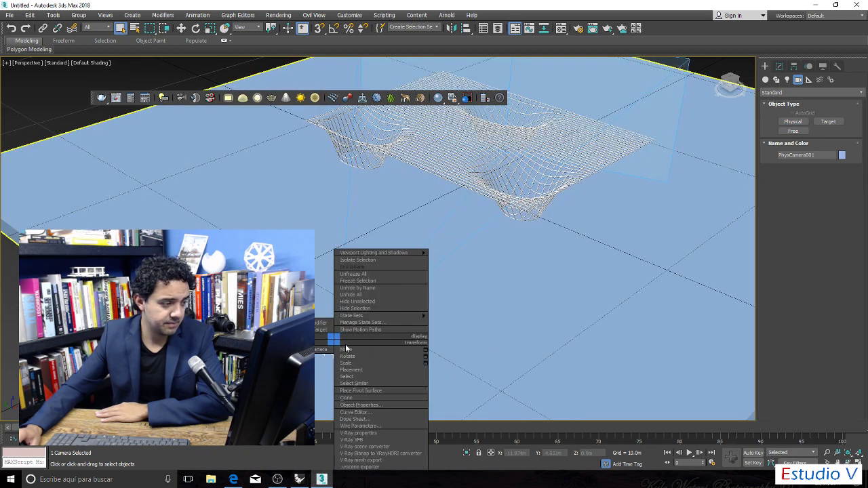
left_click(346, 348)
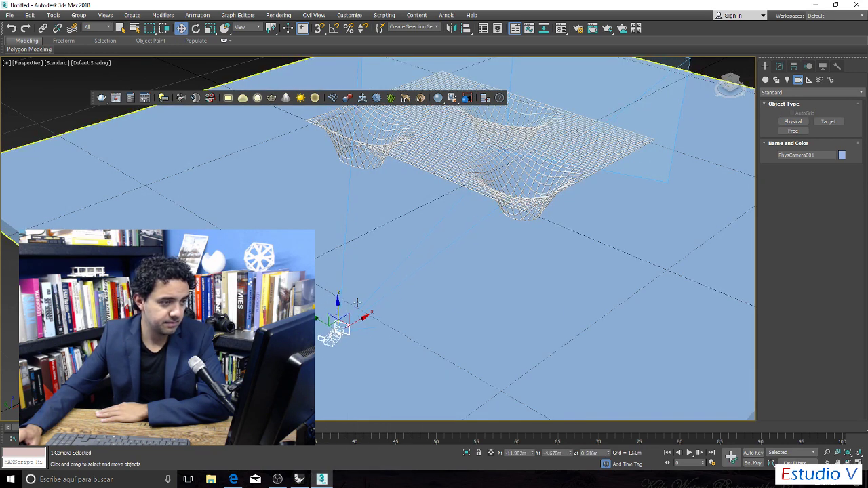
right_click(570, 262)
left_click(414, 248)
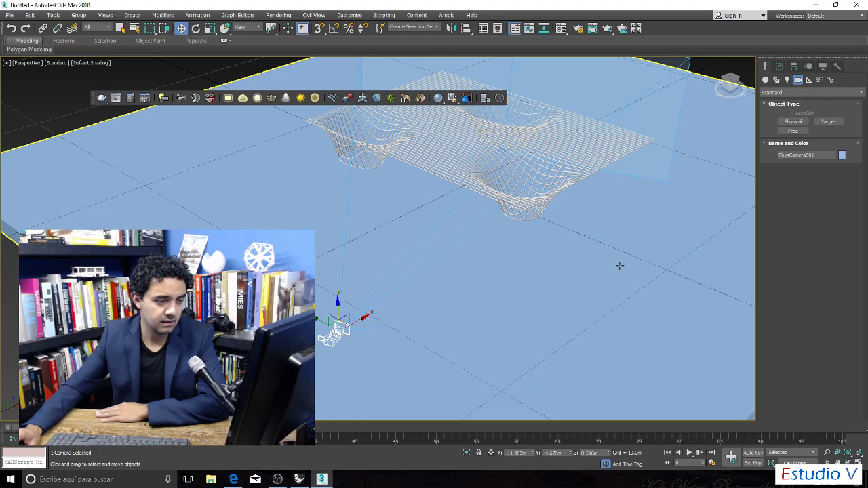
scroll(597, 241, "down", 4)
scroll(657, 237, "up", 4)
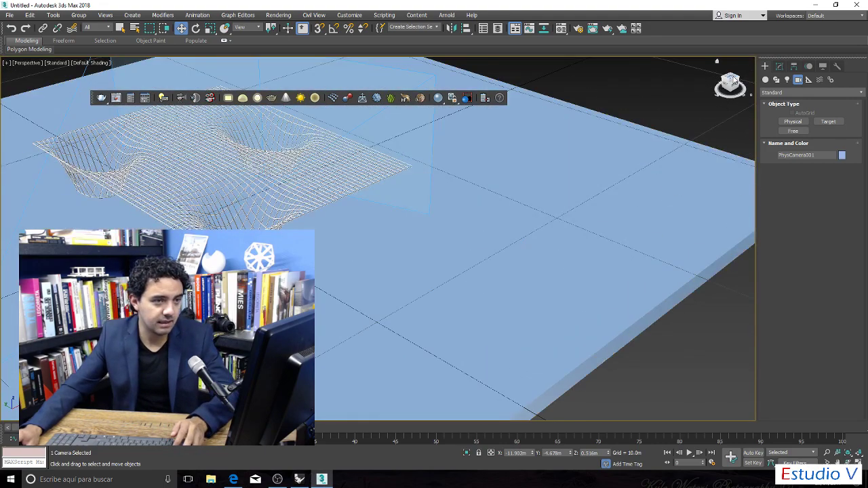
left_click(733, 83)
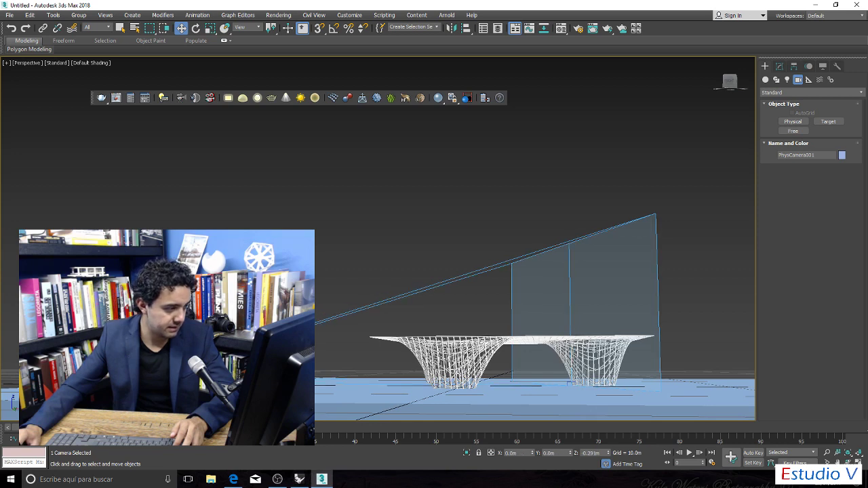
left_click(569, 384)
left_click_drag(571, 363, 567, 328)
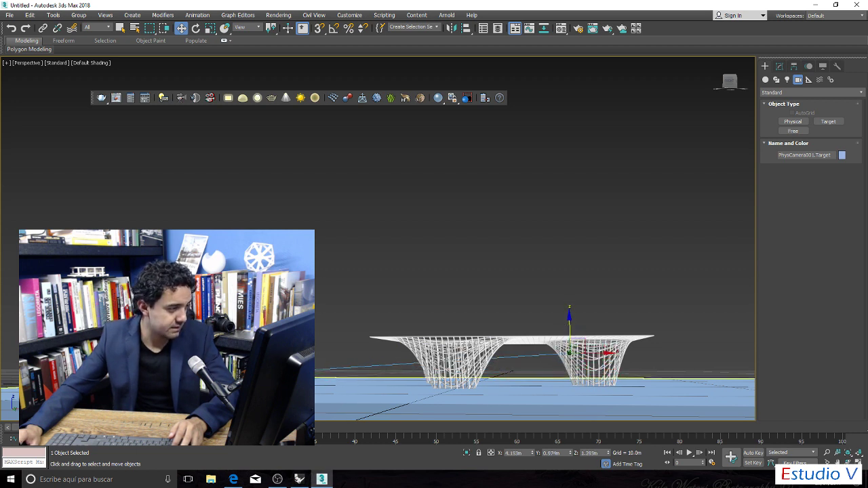
left_click(549, 387)
left_click(718, 326)
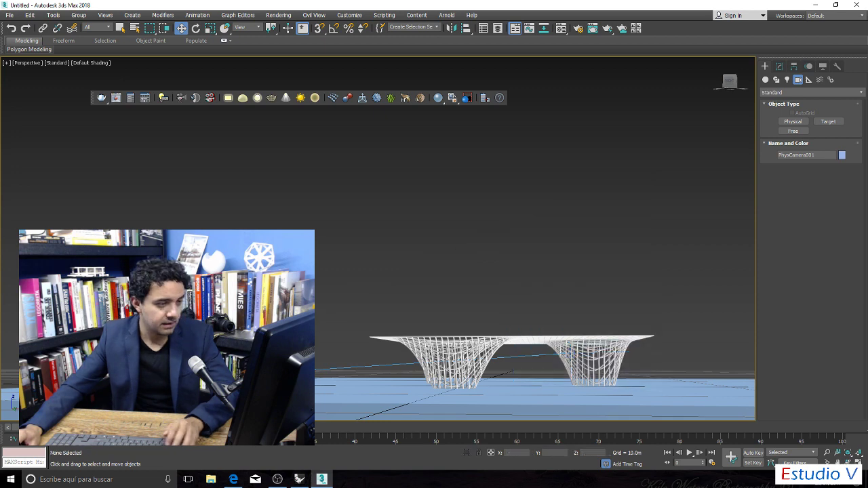
Switch to the four-viewport layout and show the perspective viewport through the physical camera with safe frames on.
left_click(858, 463)
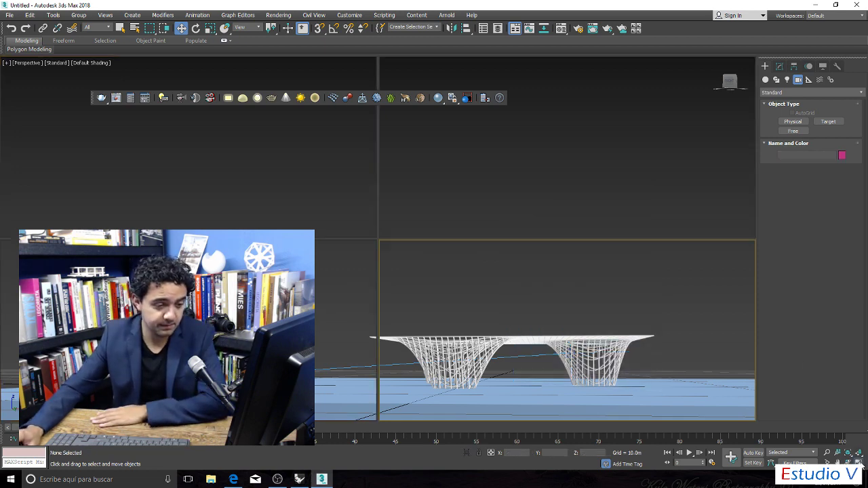
left_click(408, 248)
mouse_move(488, 255)
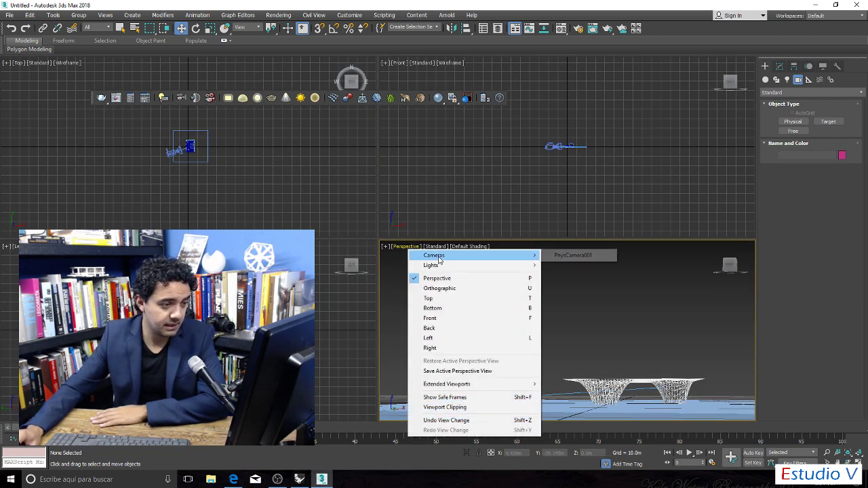
left_click(601, 260)
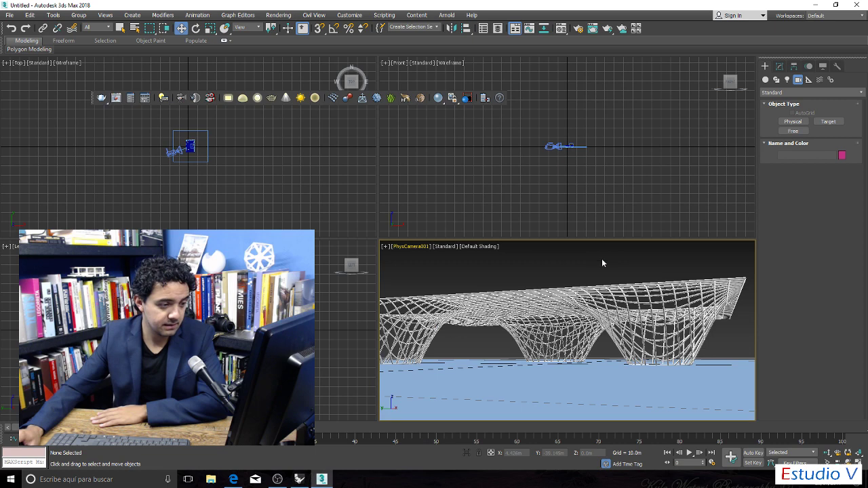
left_click(414, 247)
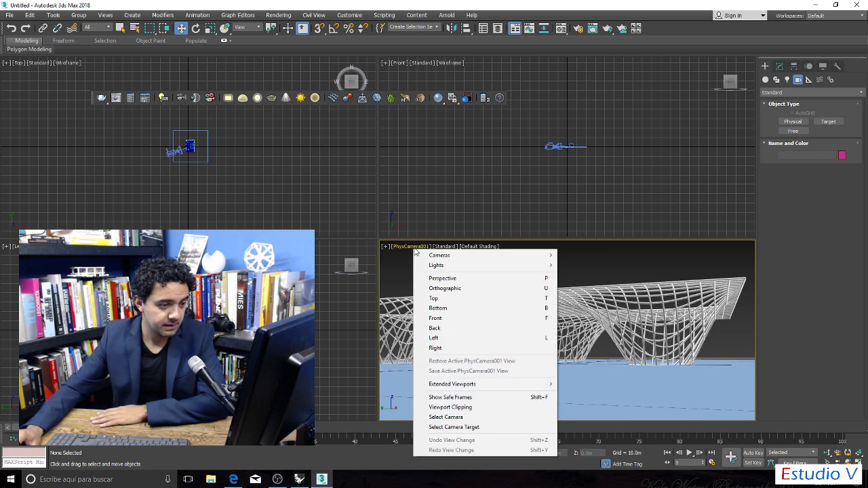
left_click(503, 398)
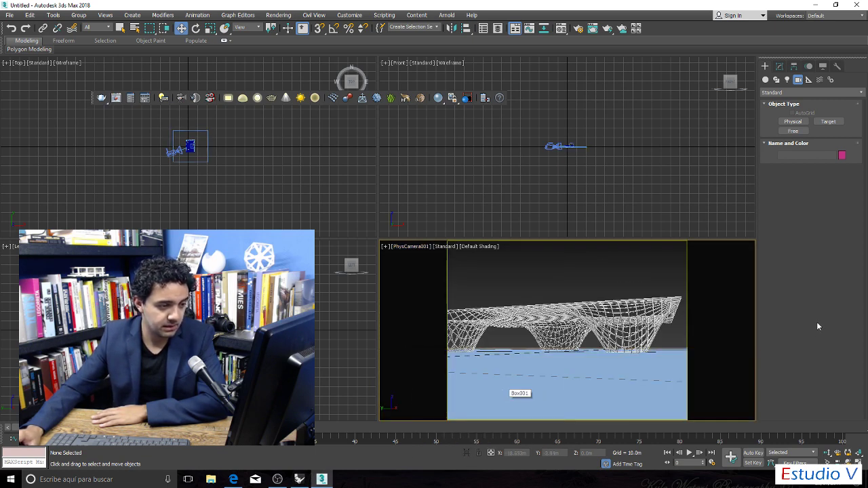
Adjust the camera and its target in the top view, bringing the camera to a target distance of about 14.81 m.
scroll(137, 132, "up", 5)
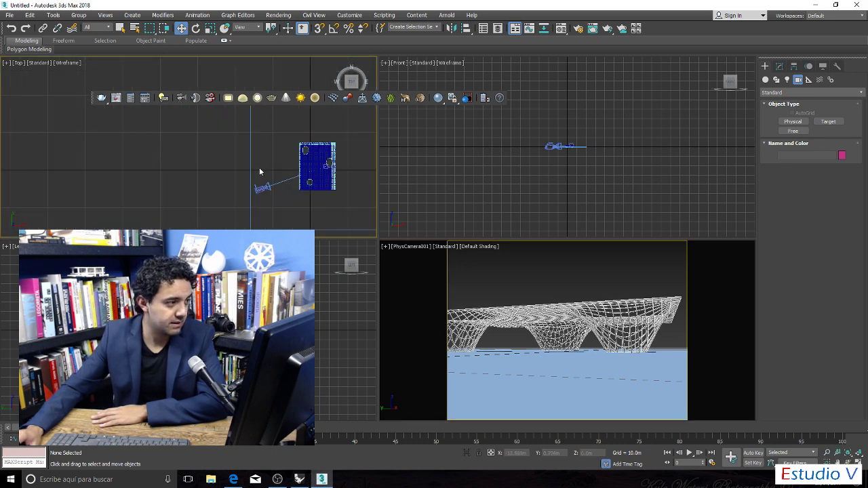
left_click(223, 188)
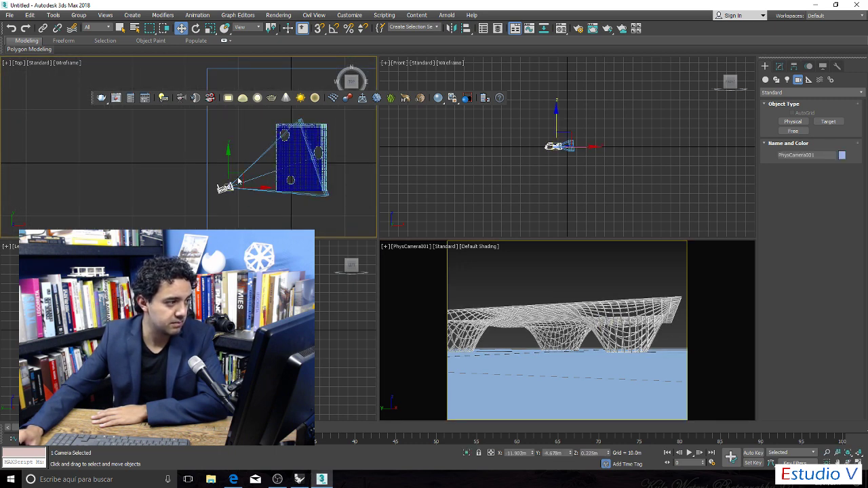
mouse_move(239, 179)
left_mouse_down()
mouse_move(235, 198)
mouse_move(207, 184)
mouse_move(230, 189)
mouse_move(243, 175)
left_mouse_up()
scroll(314, 158, "up", 3)
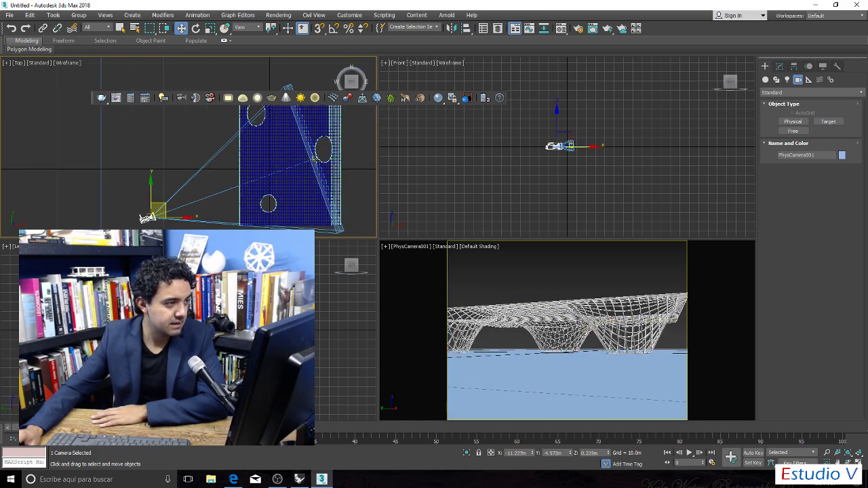
left_click(316, 158)
mouse_move(327, 147)
left_mouse_down()
mouse_move(308, 129)
mouse_move(333, 140)
mouse_move(326, 147)
left_mouse_up()
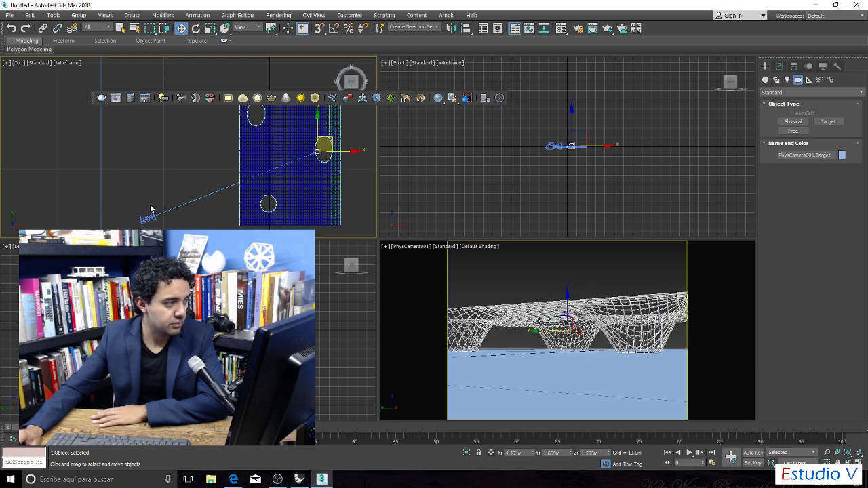
left_click_drag(151, 216, 190, 206)
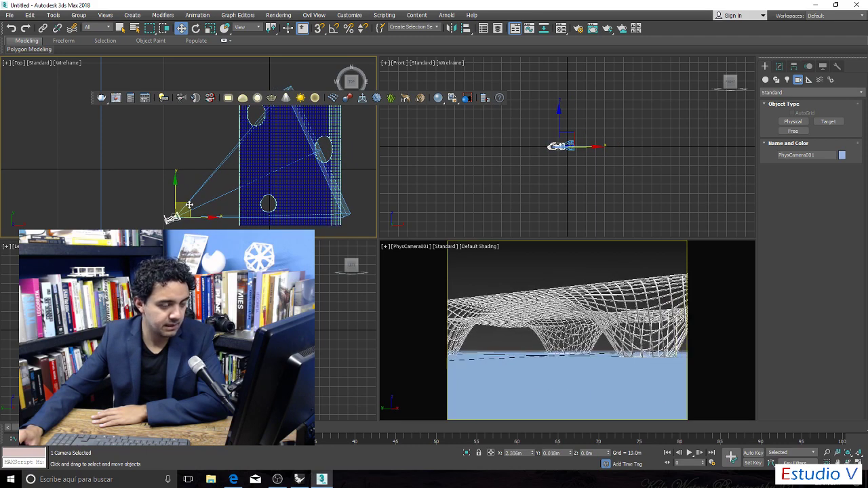
Set the camera's focal length to 18 mm and move it closer, to a target distance of about 12.42 m, leaving it deselected.
left_click(778, 67)
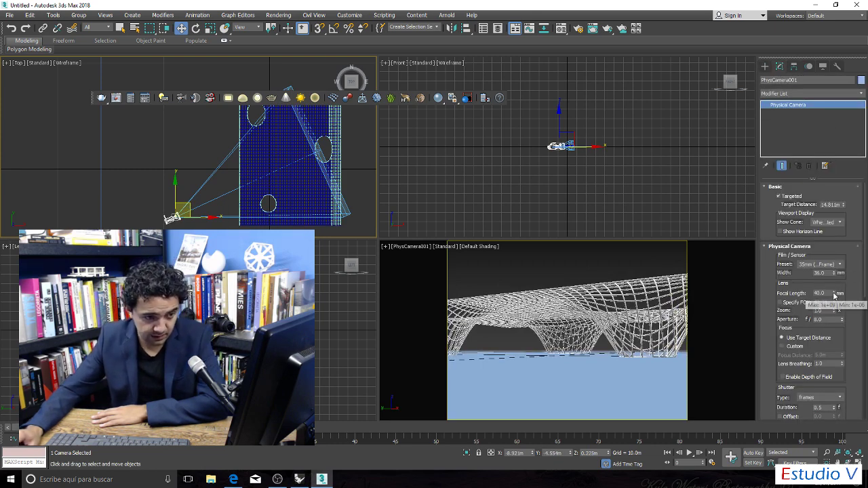
left_click_drag(834, 294, 838, 302)
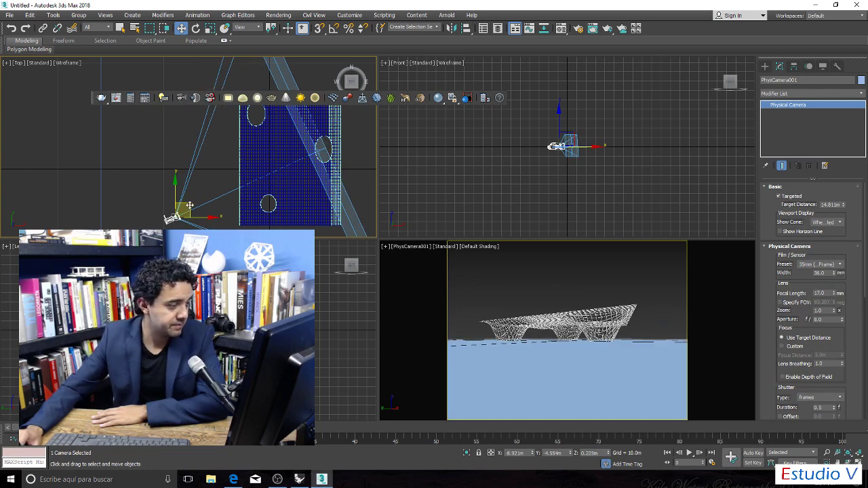
left_click_drag(190, 205, 214, 202)
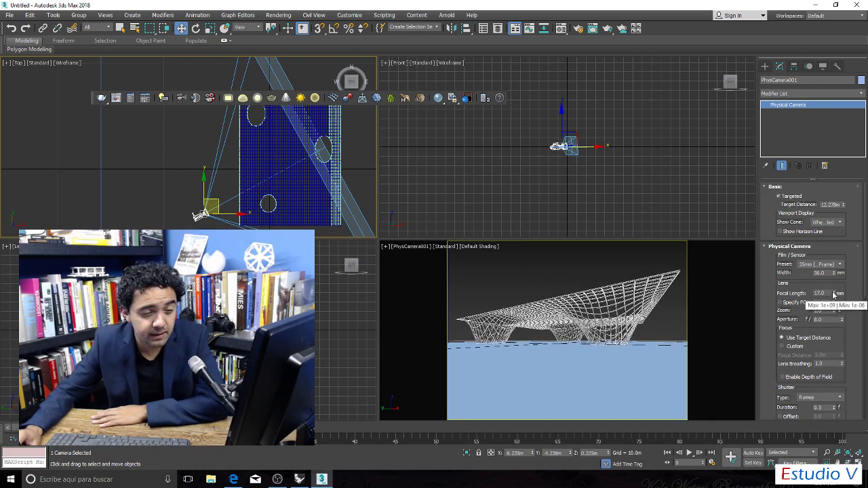
left_click(833, 294)
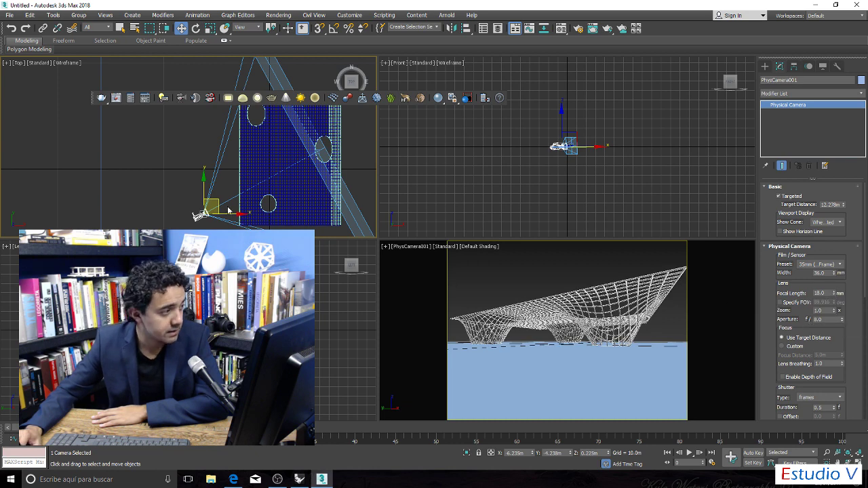
left_click_drag(219, 203, 217, 202)
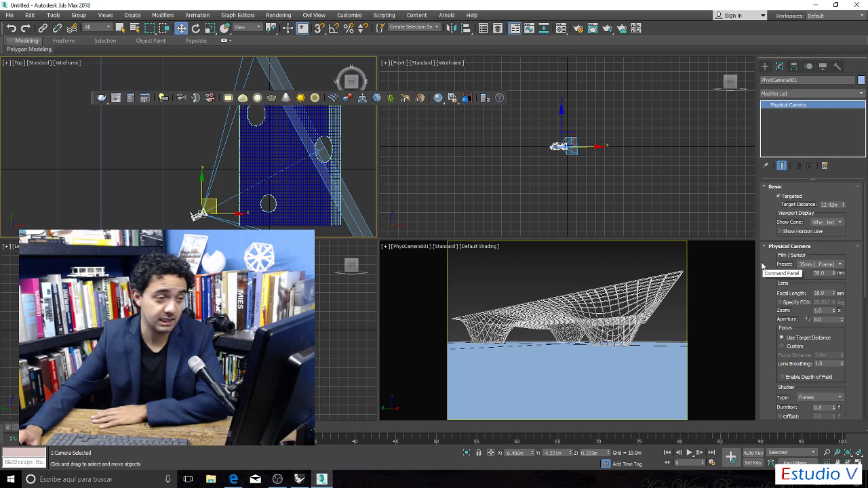
left_click(739, 305)
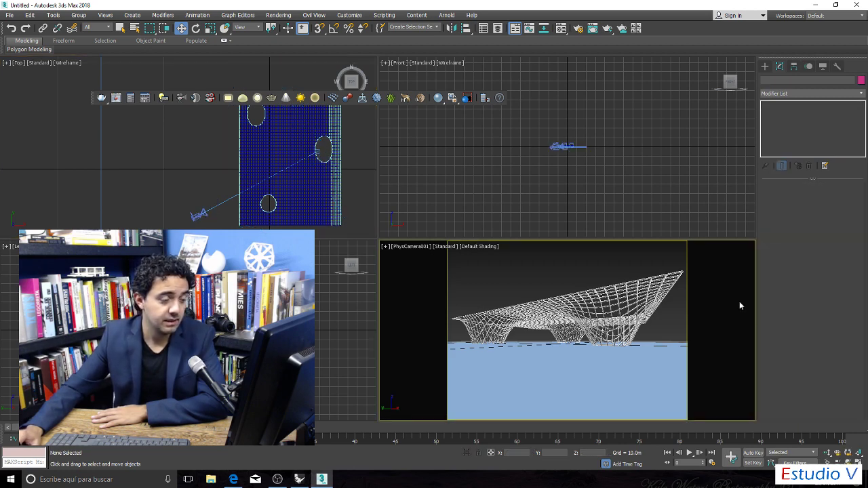
Set the renderer to V-Ray Adv 3.60.03 and render the physical camera view at 640 x 480.
left_click(591, 29)
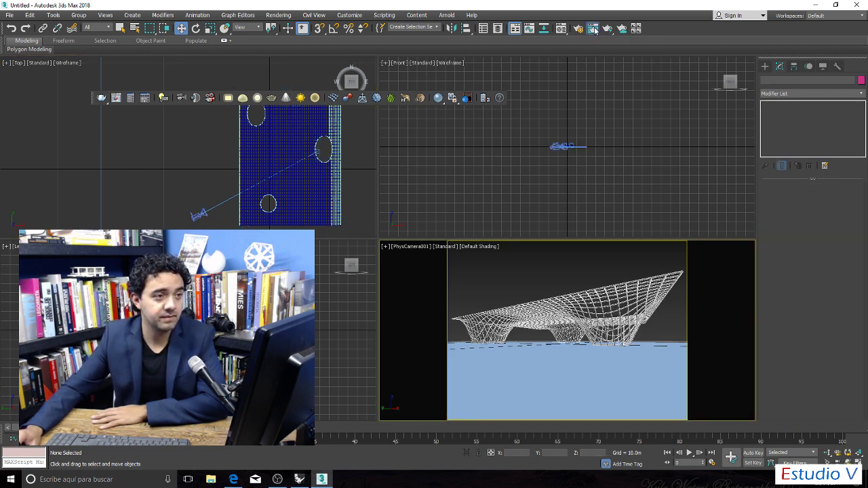
left_click(578, 28)
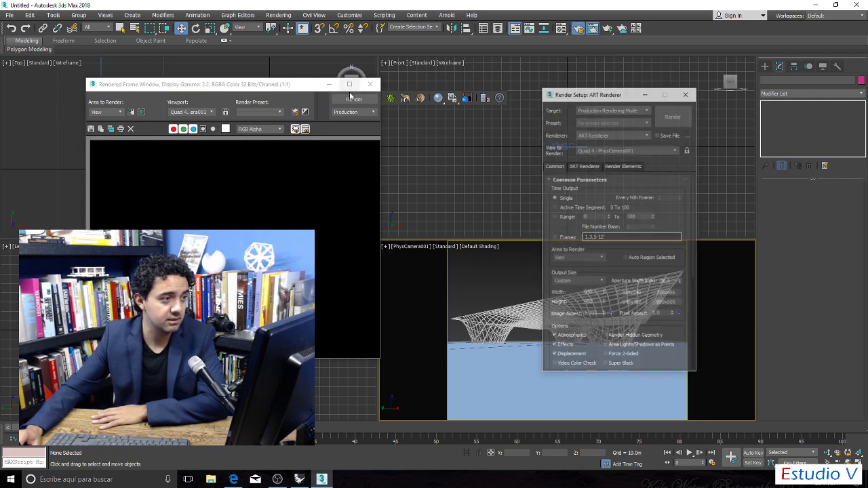
left_click(618, 134)
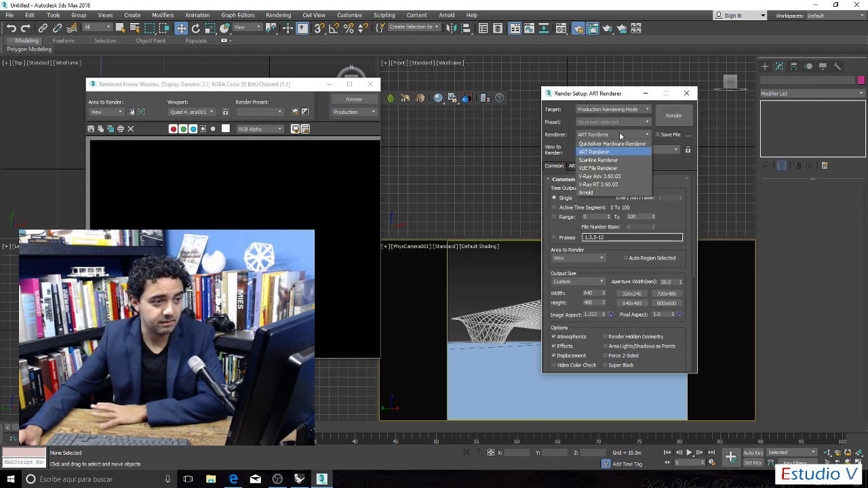
left_click(612, 178)
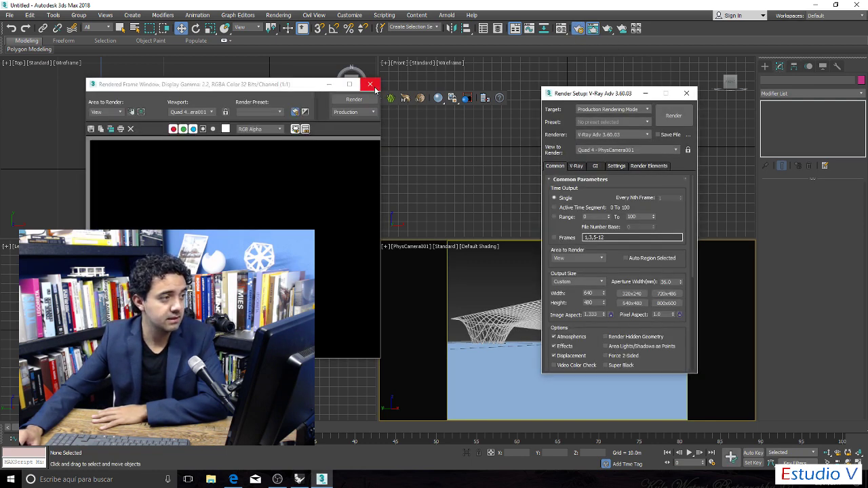
left_click(369, 84)
left_click_drag(638, 94, 586, 81)
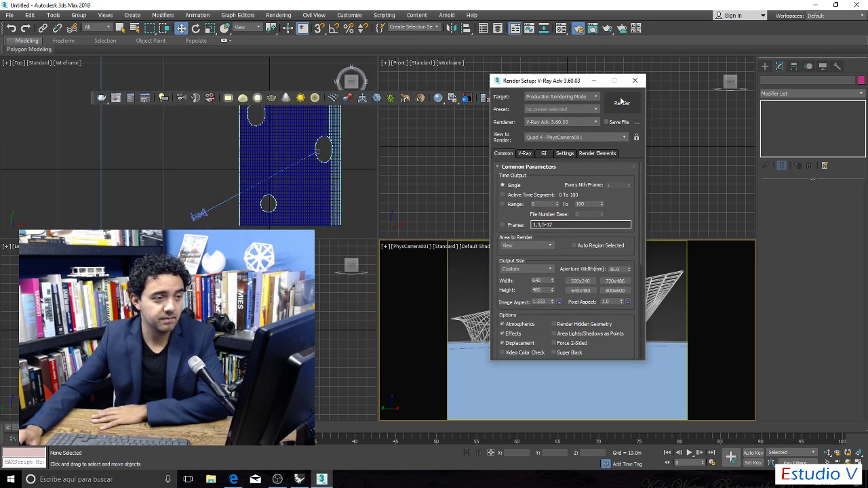
left_click(622, 103)
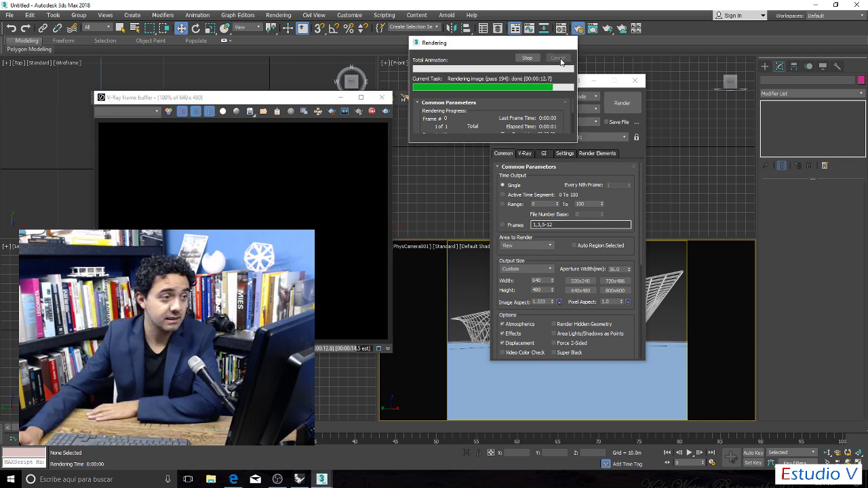
Close the V-Ray frame buffer and Render Setup windows, and reposition the floating V-Ray toolbar clear of the geometry in the top view.
left_click(382, 97)
left_click_drag(591, 81, 499, 53)
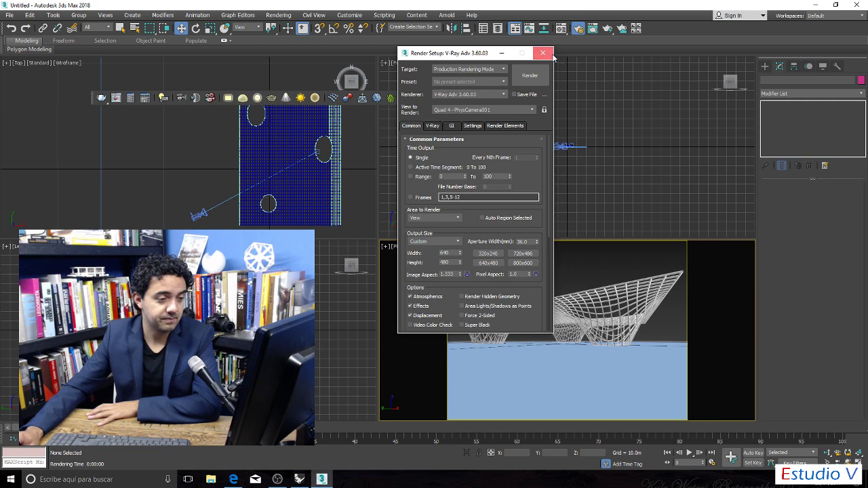
left_click(543, 53)
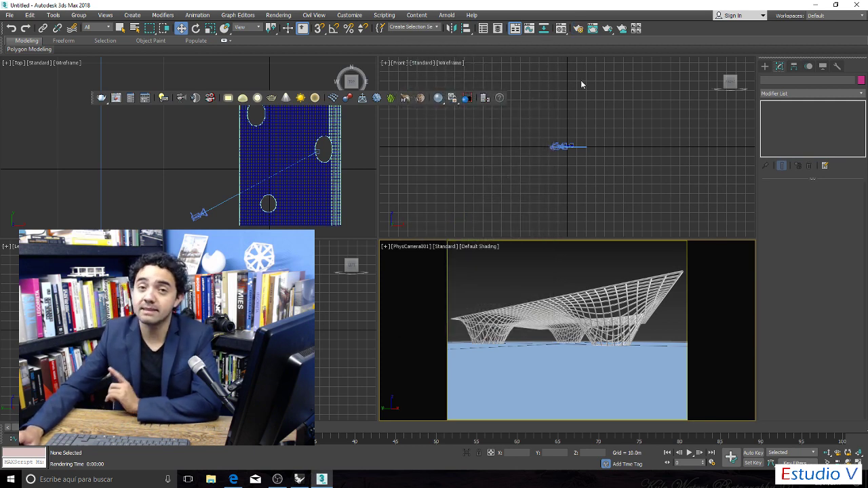
left_click(442, 155)
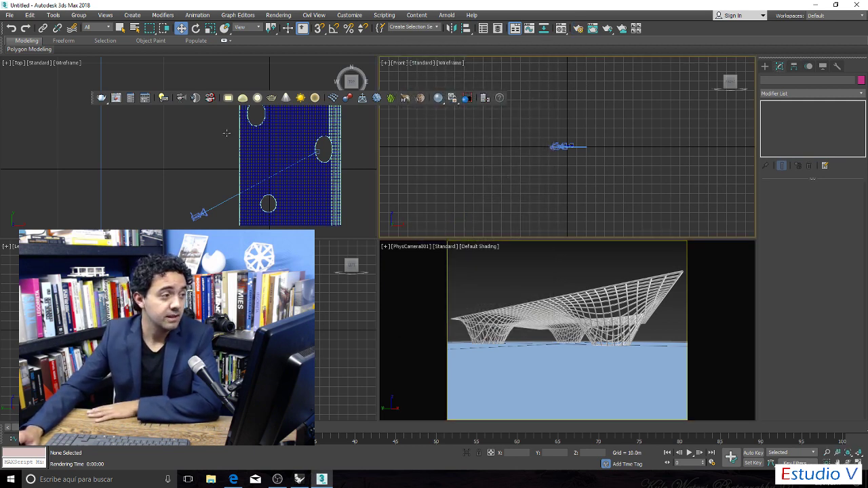
scroll(310, 127, "down", 4)
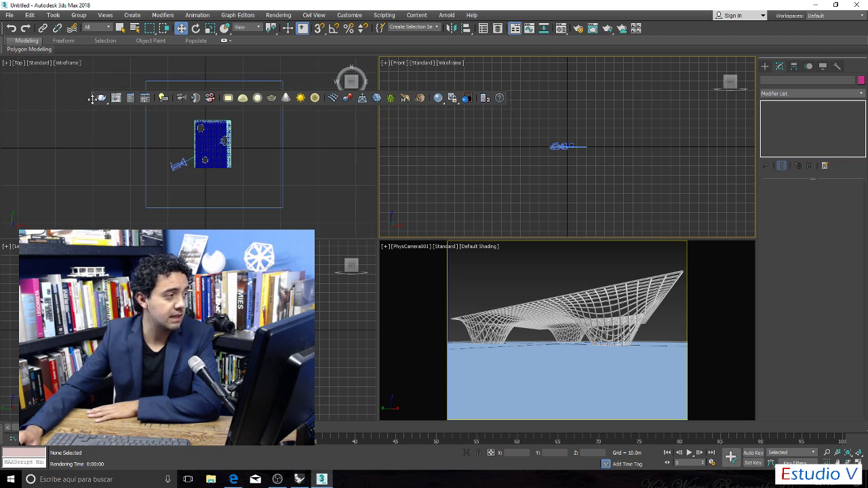
left_click_drag(92, 99, 300, 97)
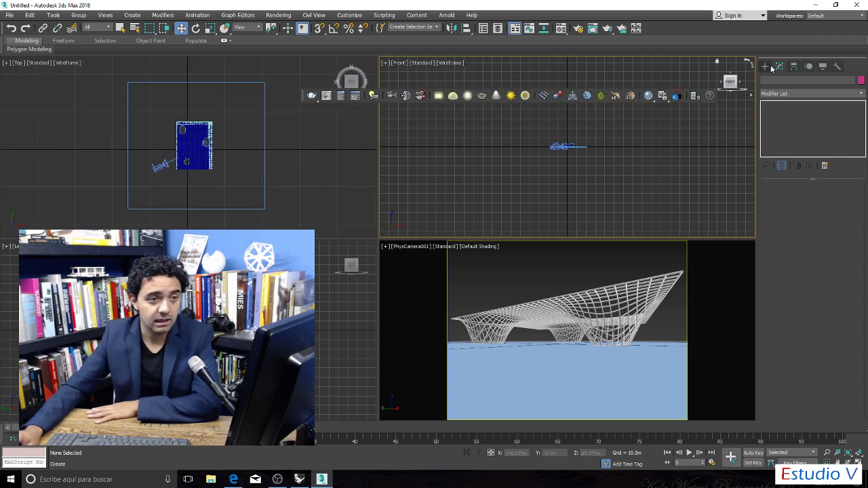
Create a Daylight system beside the lattice in the top view with an orbital scale of about 67.95 m, accepting the automatic mr Sky environment map.
left_click(766, 66)
left_click(831, 80)
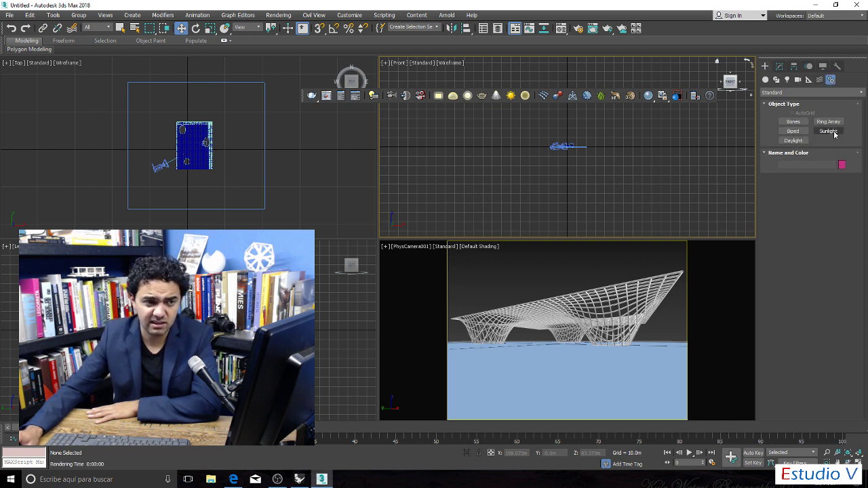
left_click(792, 140)
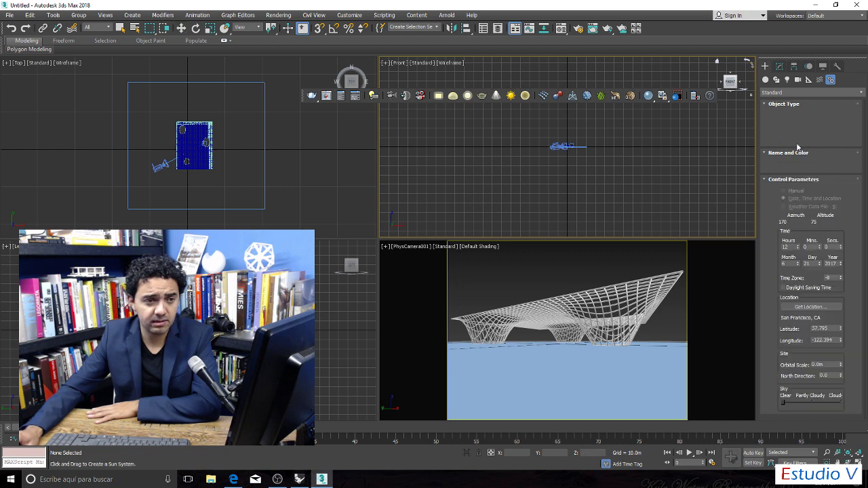
left_click_drag(233, 142, 451, 227)
left_click(451, 228)
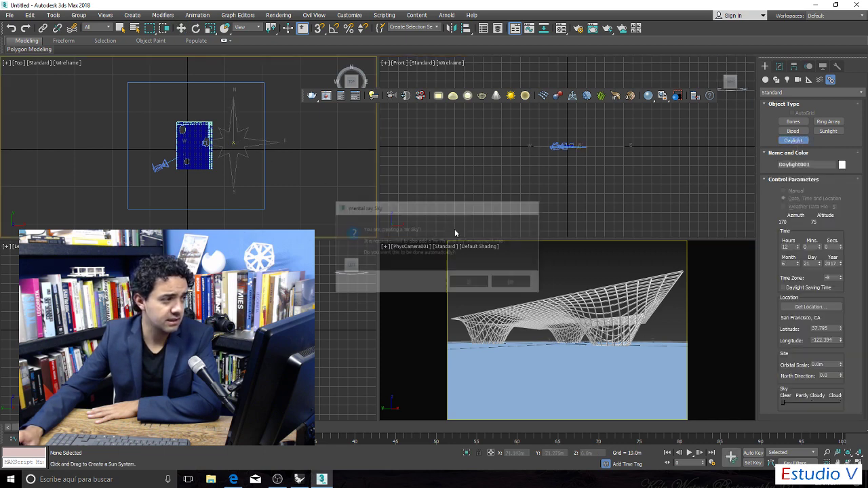
left_click(470, 284)
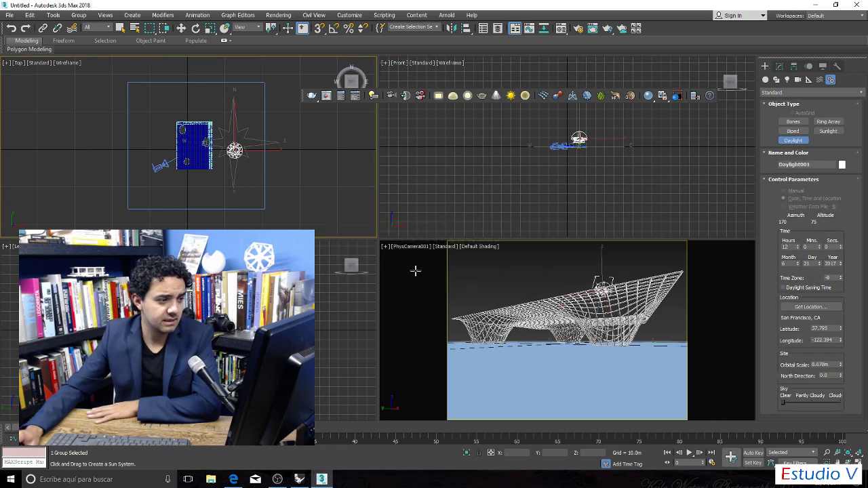
left_click(337, 262)
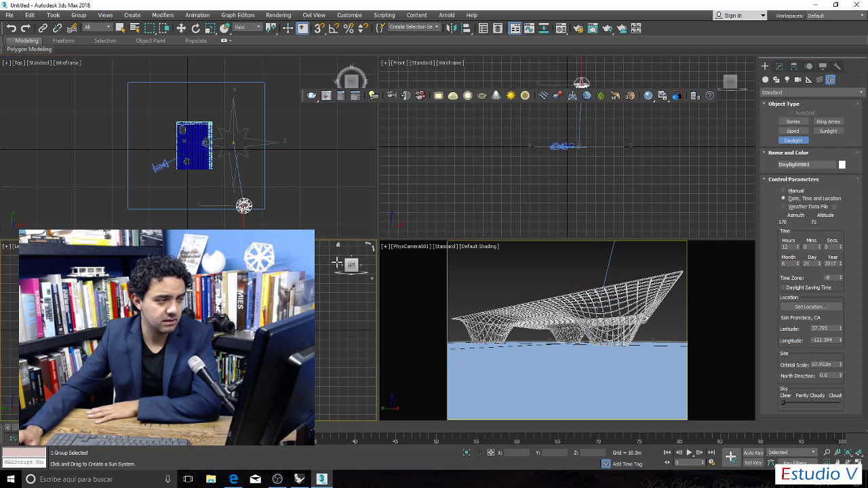
right_click(307, 197)
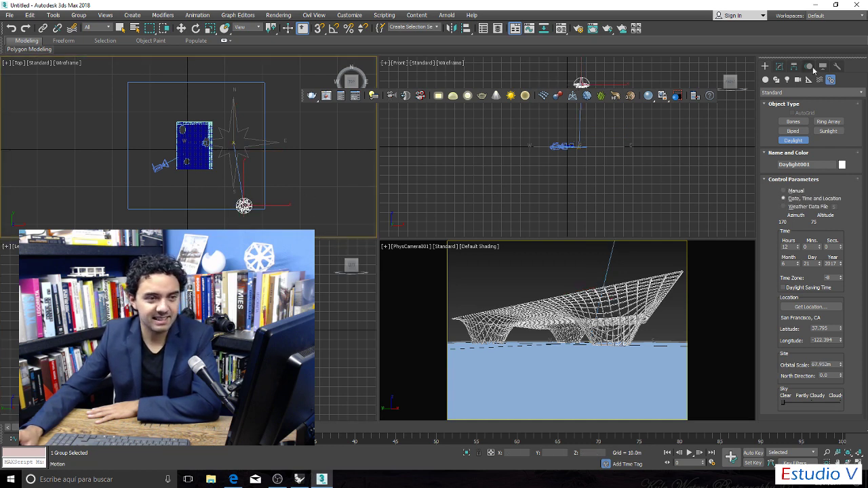
Set the Daylight system's sunlight to VRaySun, replace the environment map with VRaySky, set its skylight to No Skylight, and deselect it.
left_click(781, 67)
key("w")
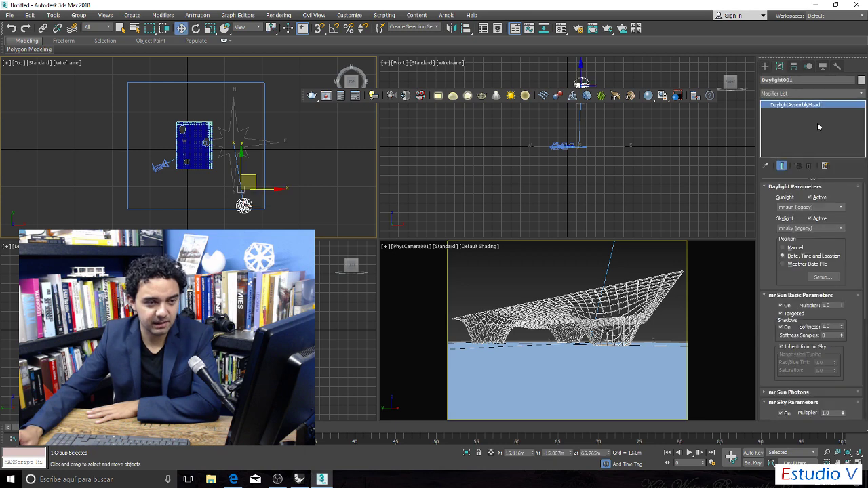
left_click(840, 208)
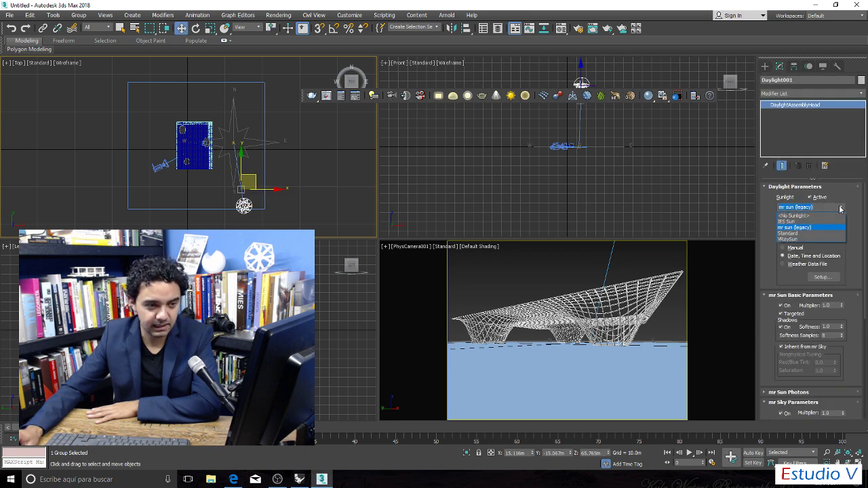
left_click(805, 239)
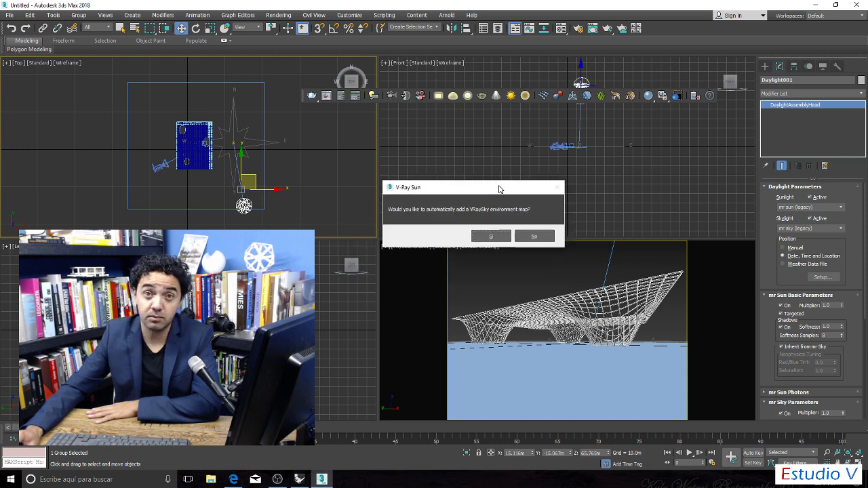
left_click(483, 235)
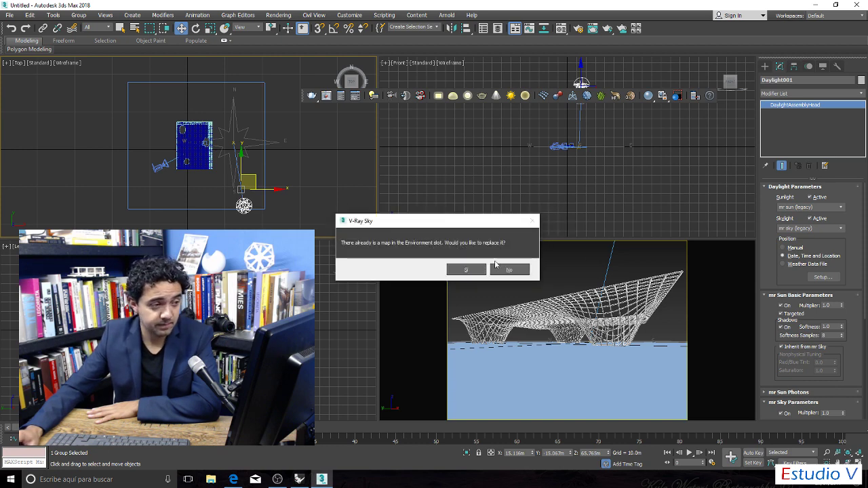
left_click(466, 270)
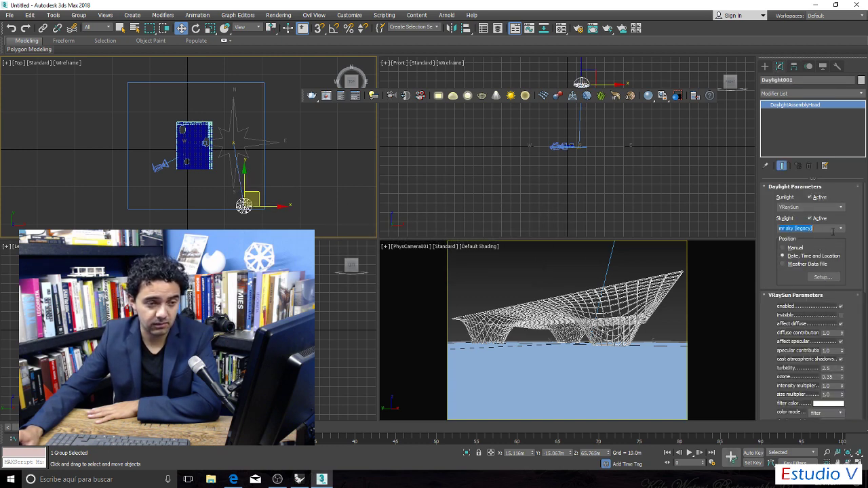
left_click(841, 229)
left_click(823, 237)
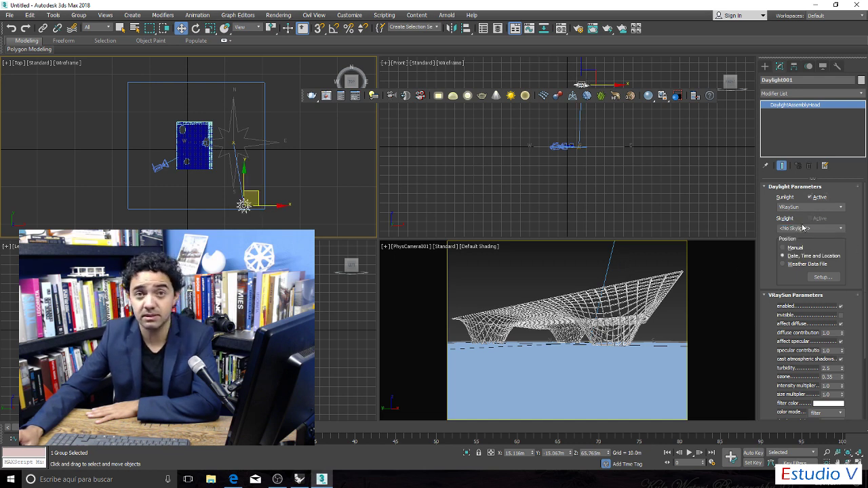
left_click(712, 259)
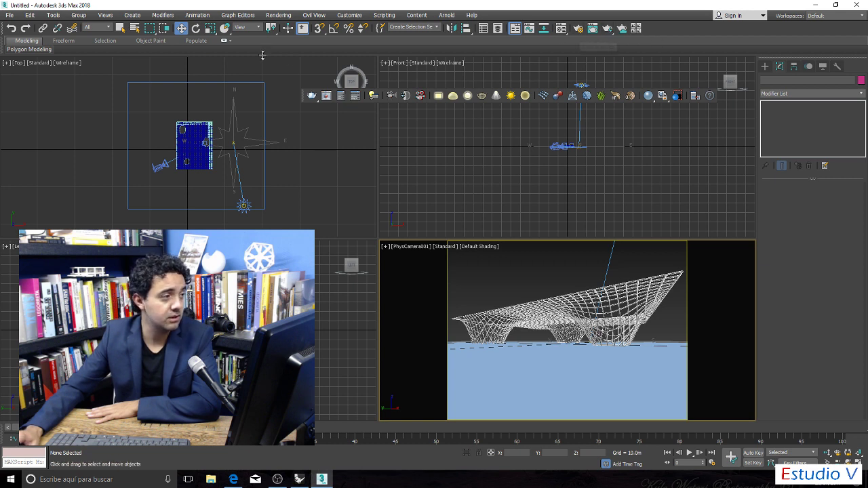
Apply the ArchViz exterior preset in V-Ray Quick Settings, and render the physical camera view.
left_click(355, 96)
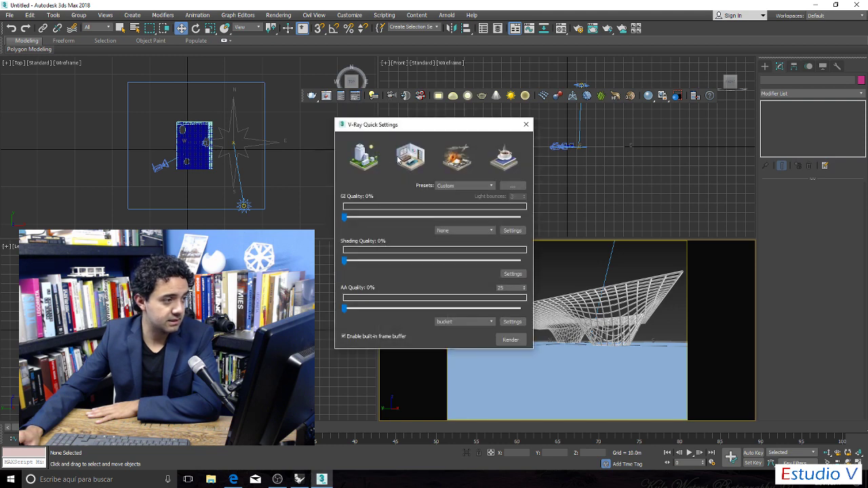
left_click(475, 185)
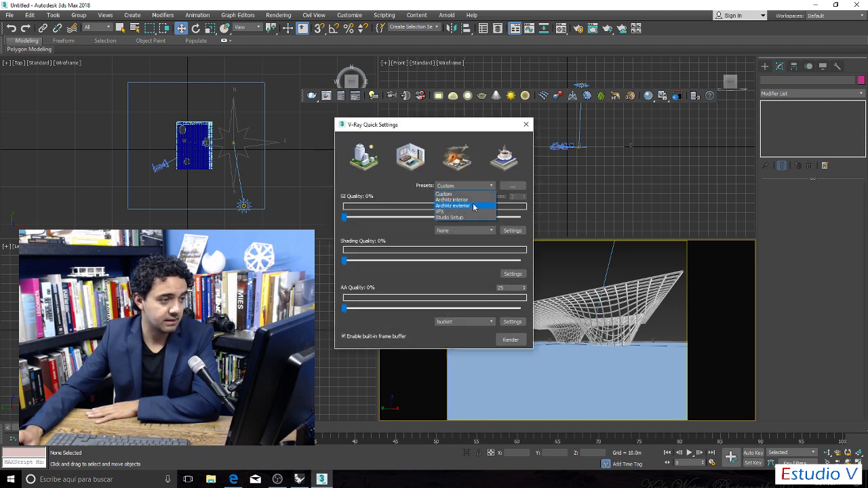
left_click(474, 206)
left_click(526, 124)
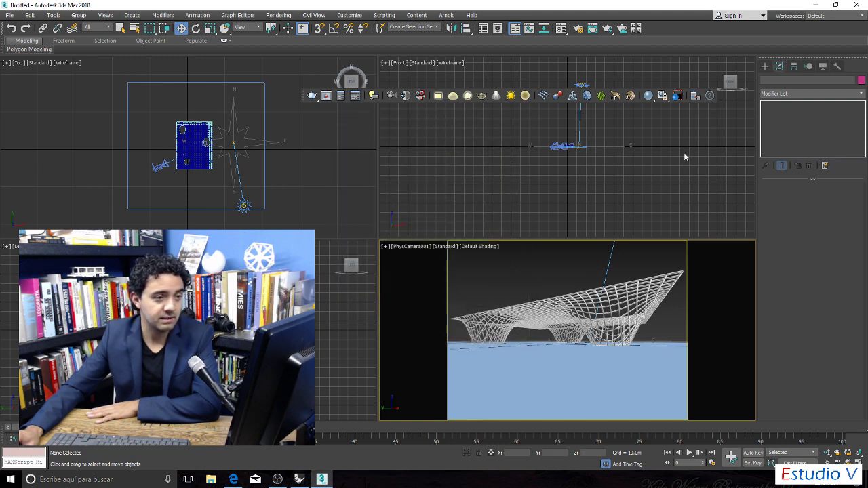
left_click(612, 31)
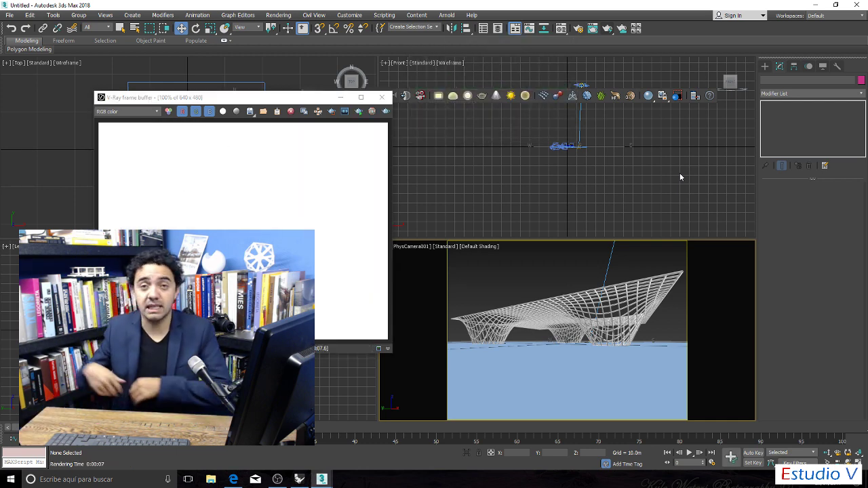
left_click(382, 97)
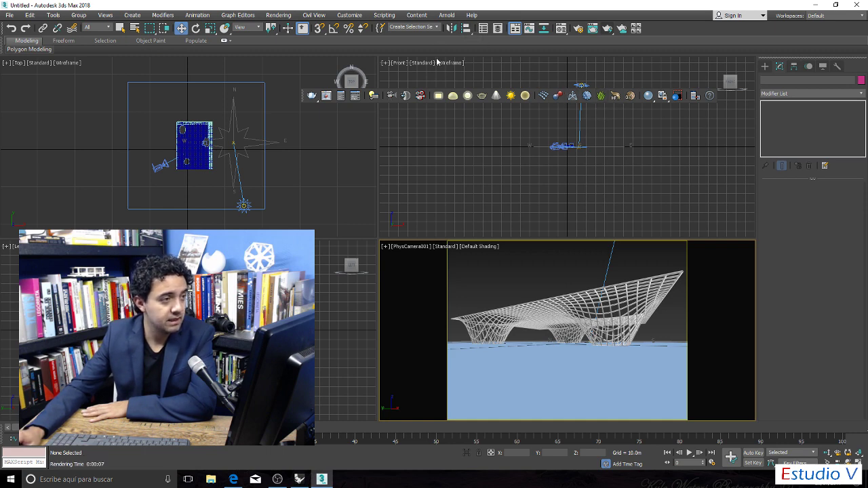
Set the global exposure value to 15 EV in the exposure control settings, and render the physical camera view again.
left_click(278, 15)
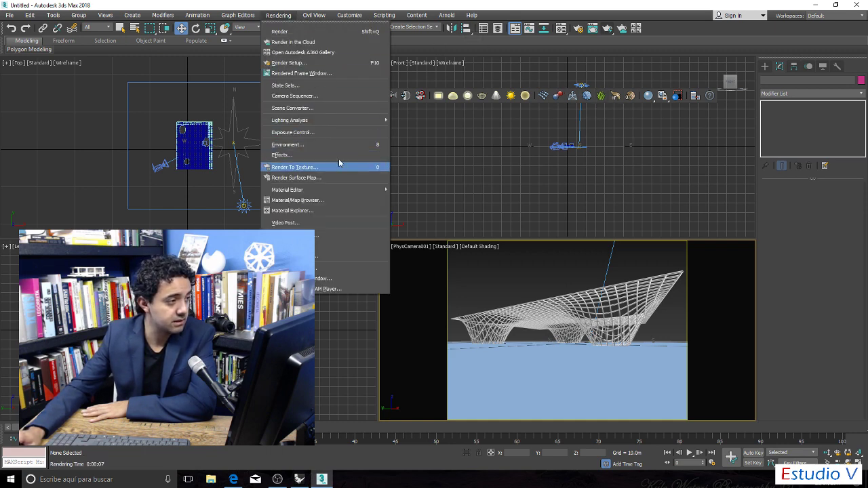
left_click(338, 131)
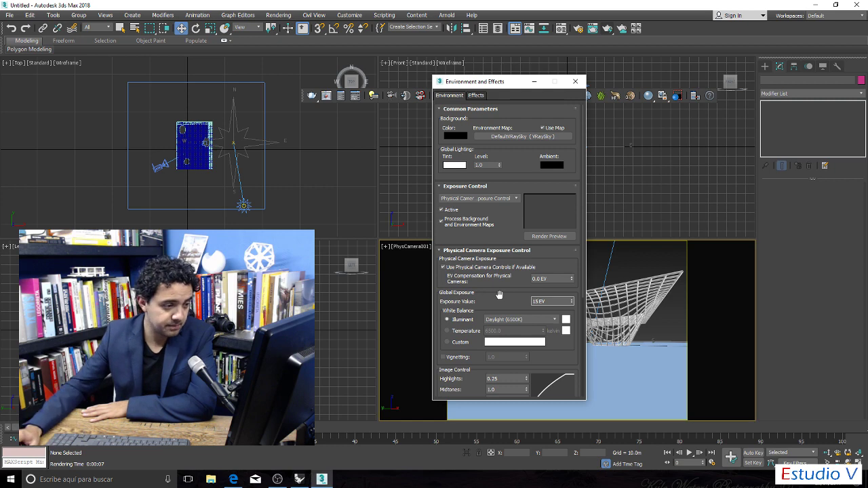
key("Return")
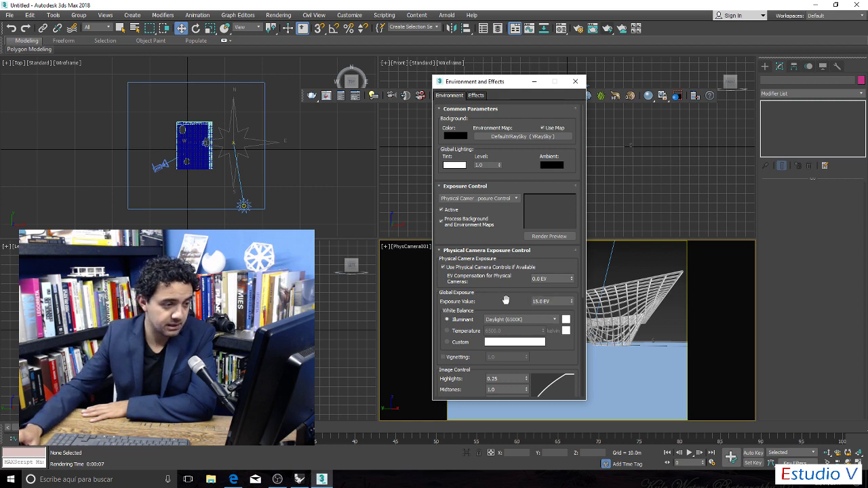
left_click(577, 81)
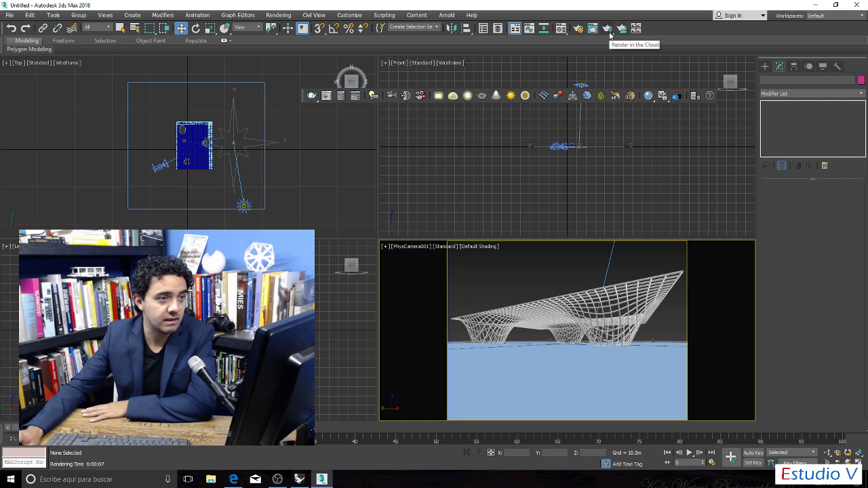
left_click(610, 31)
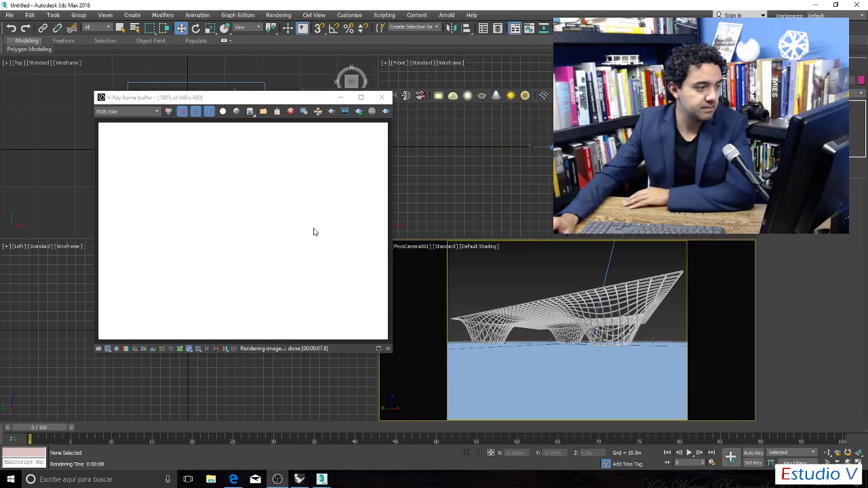
mouse_move(310, 102)
left_mouse_down()
mouse_move(317, 111)
mouse_move(303, 119)
mouse_move(310, 112)
left_mouse_up()
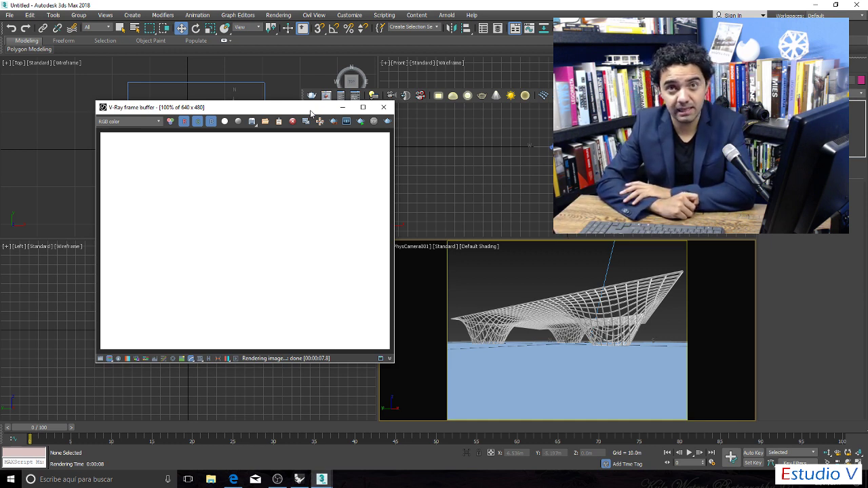
left_click_drag(311, 113, 330, 131)
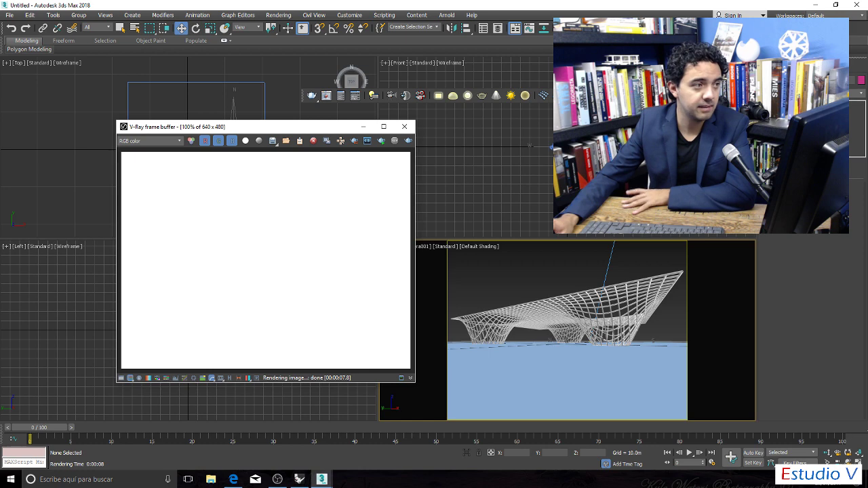
Keep Physical Camera Exposure Control as the exposure type and turn off its use of physical camera controls.
left_click(275, 14)
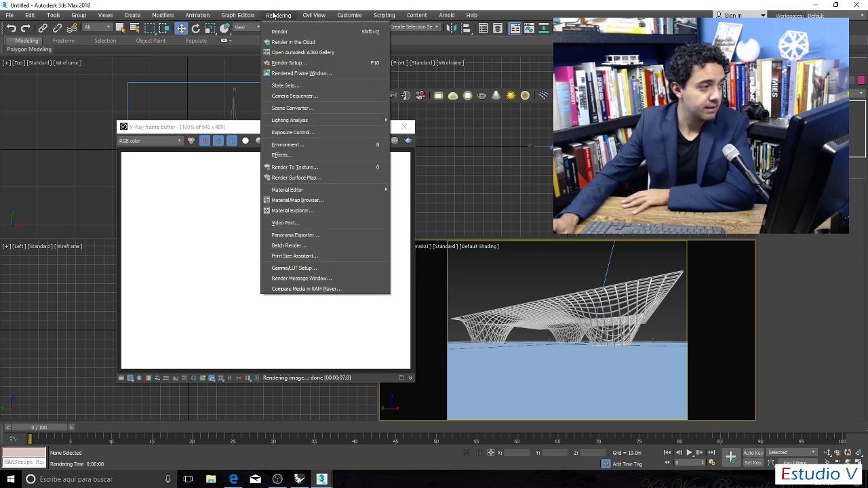
left_click(326, 135)
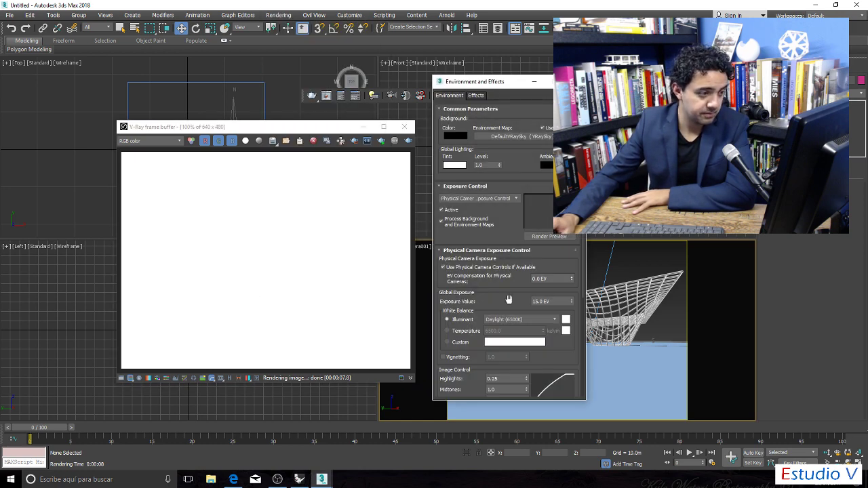
left_click(499, 199)
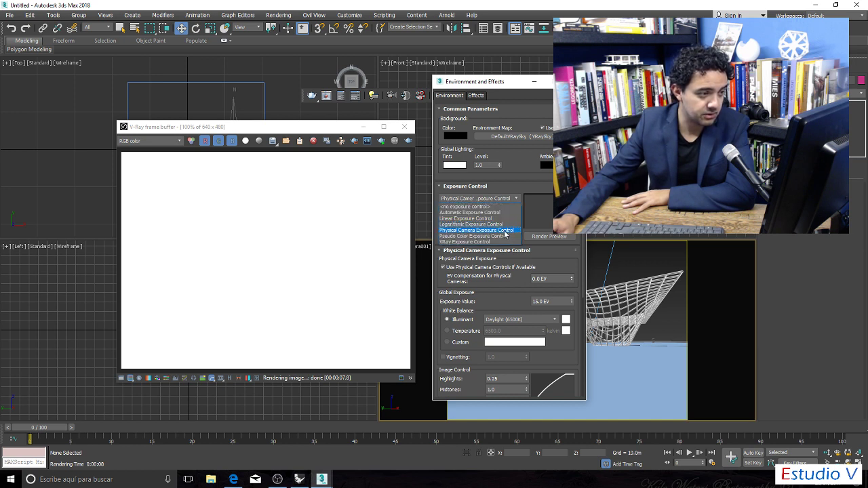
left_click(504, 231)
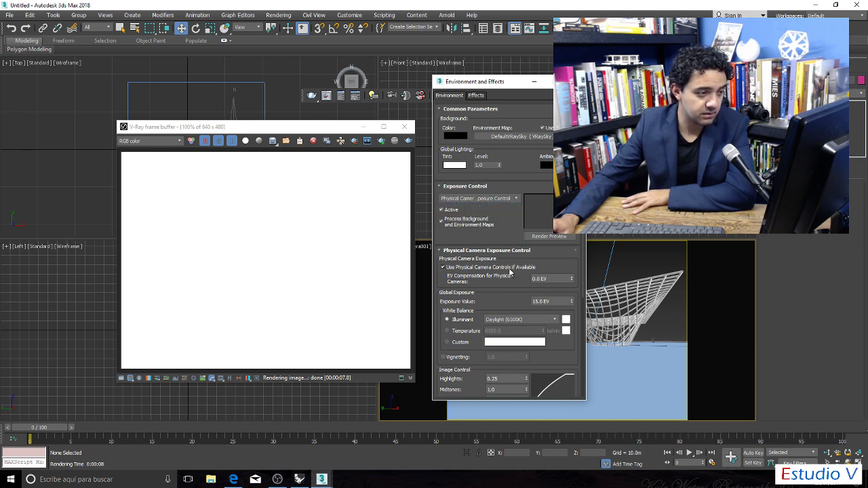
left_click(442, 267)
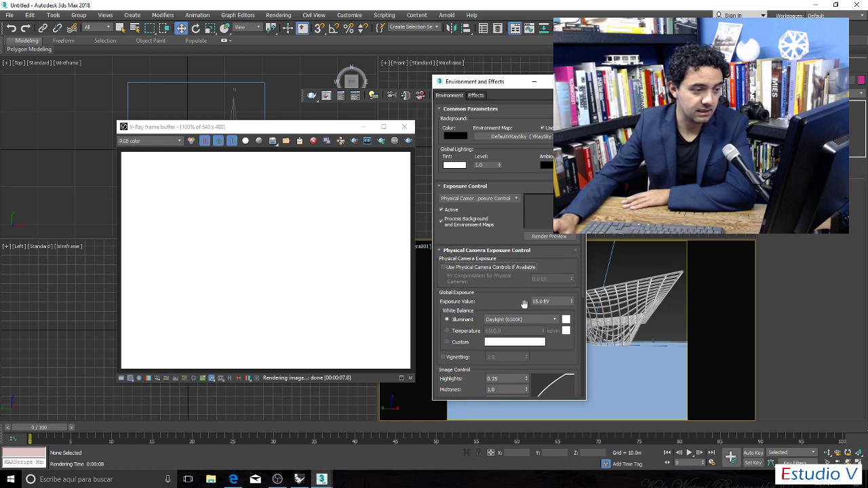
Minimize the Environment and Effects dialog, render the physical camera view again, and close the frame buffer.
left_click(534, 81)
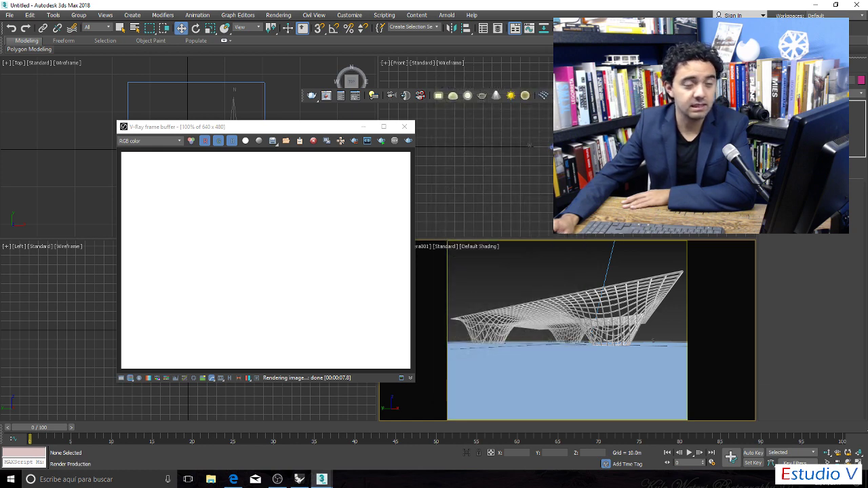
key("shift+q")
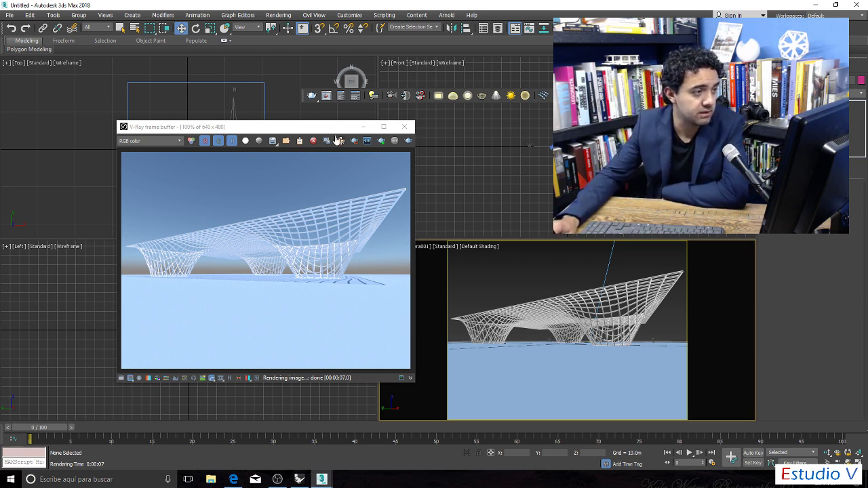
left_click(404, 126)
Move the physical camera in the Top view to about X -3.3 m, Y -2.5 m beneath the lattice edge, deselect it, and render its view.
scroll(157, 162, "up", 4)
left_click(181, 161)
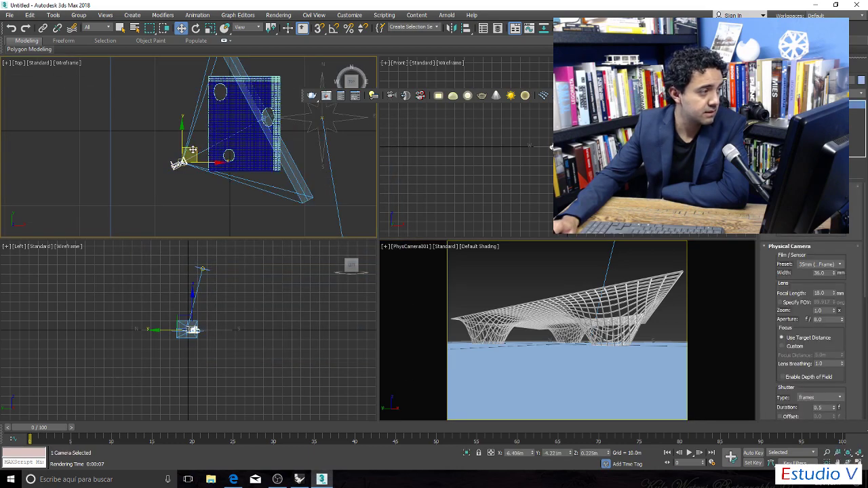
left_click_drag(194, 149, 222, 135)
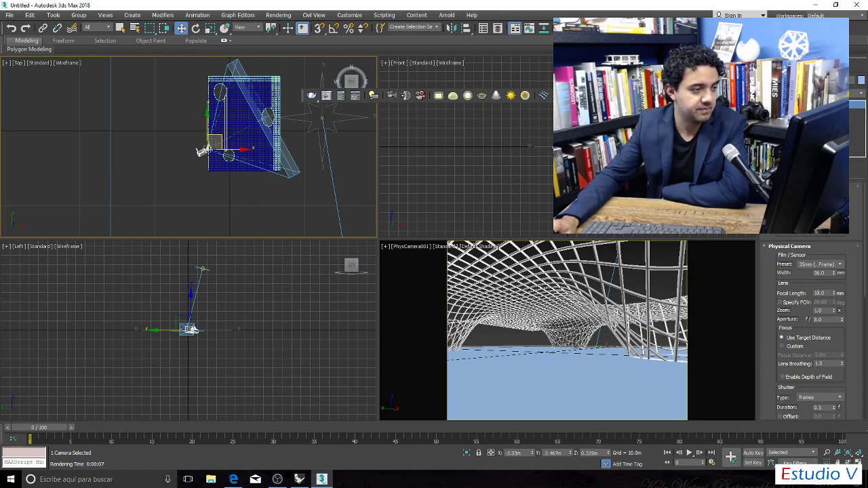
left_click(693, 290)
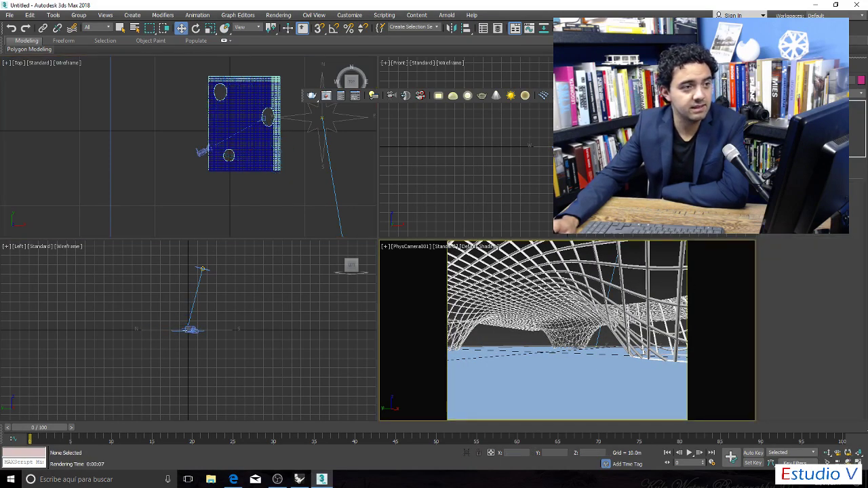
key("shift+q")
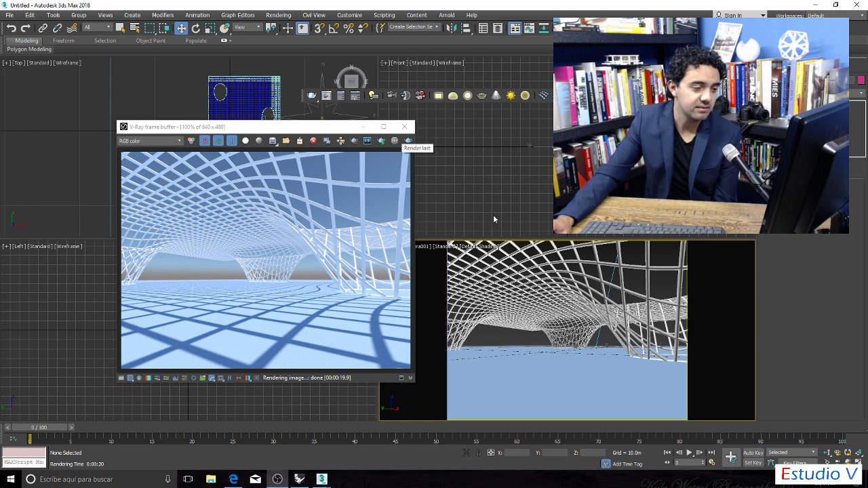
Set the ground plane's object color to white and render the physical camera view again.
left_click(585, 364)
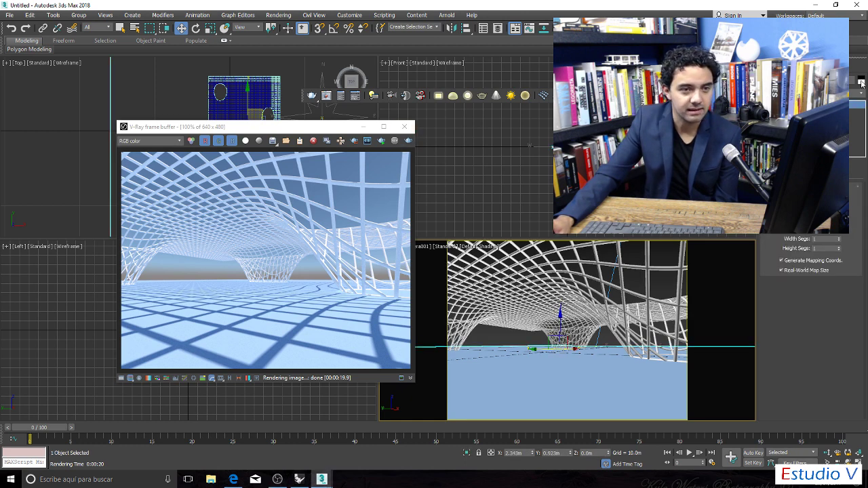
left_click(861, 82)
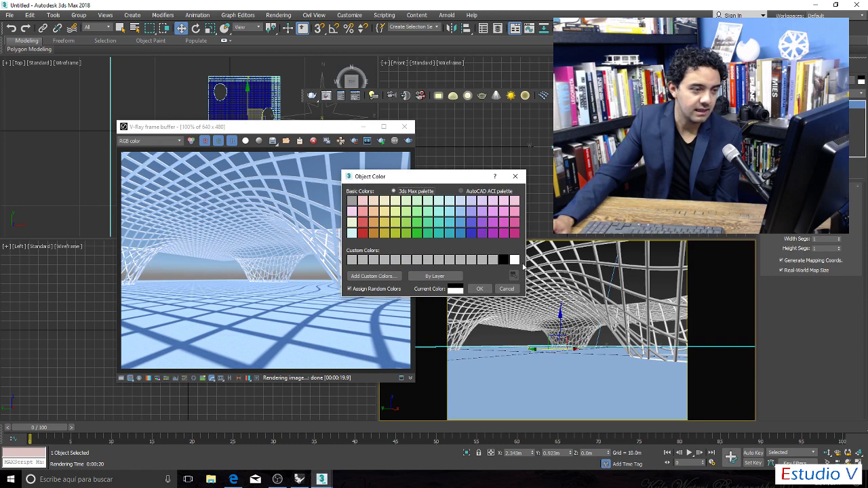
left_click(479, 288)
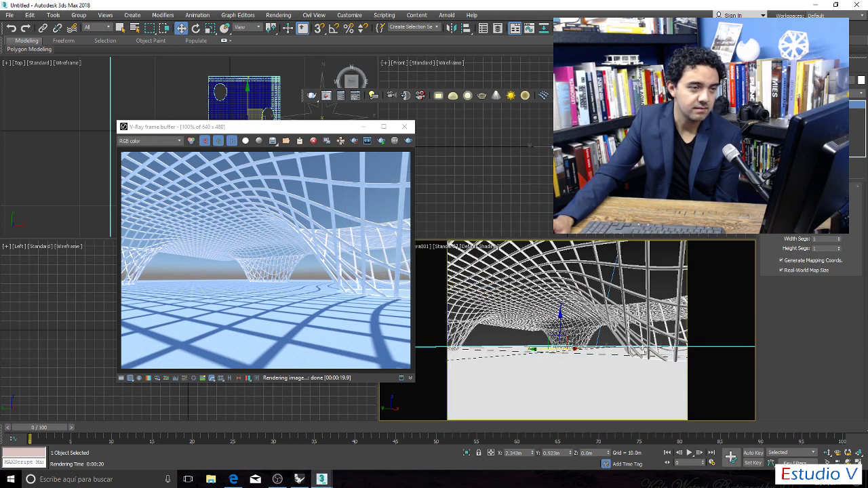
key("shift+q")
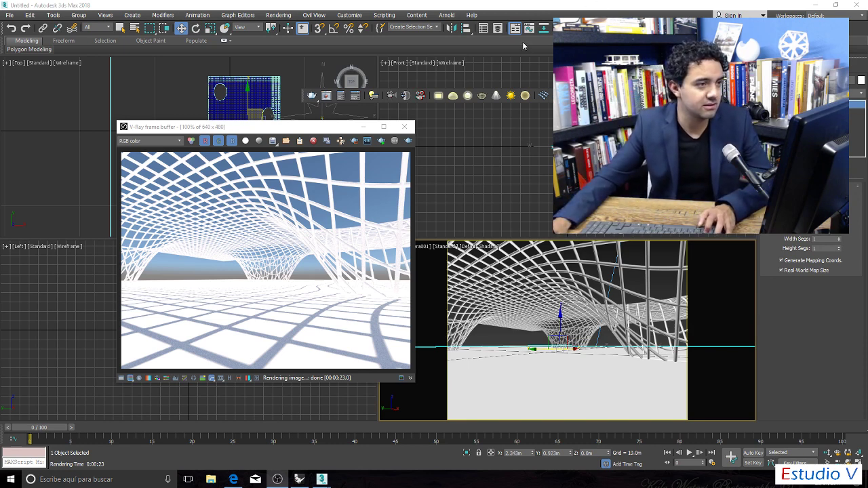
Open the Material Editor beside the render and change the first sample material's type to VRayMtl.
key("m")
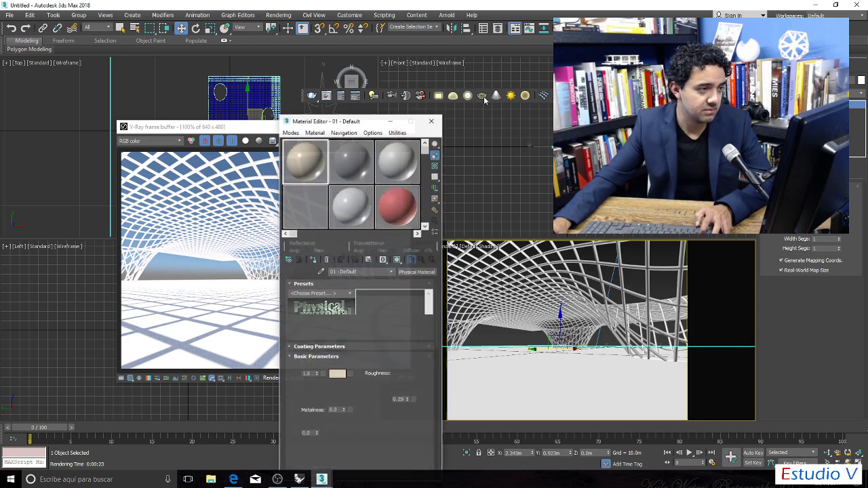
left_click_drag(325, 124, 585, 85)
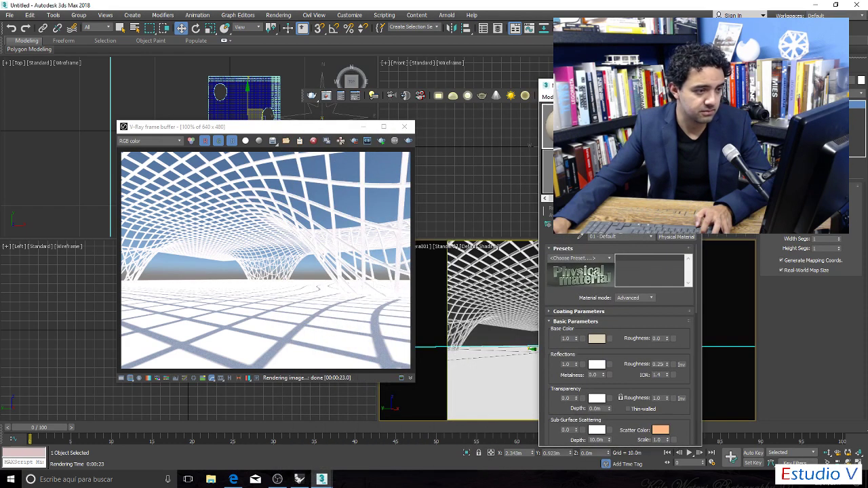
left_click(677, 237)
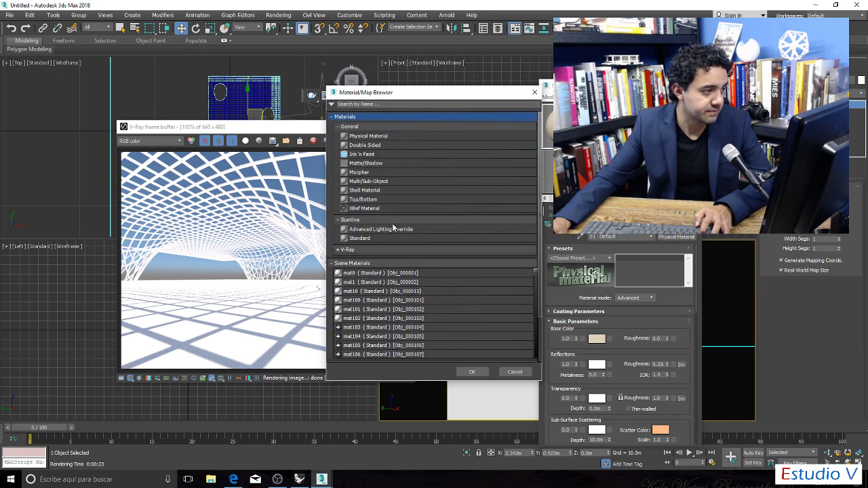
left_click(401, 249)
scroll(420, 285, "down", 1)
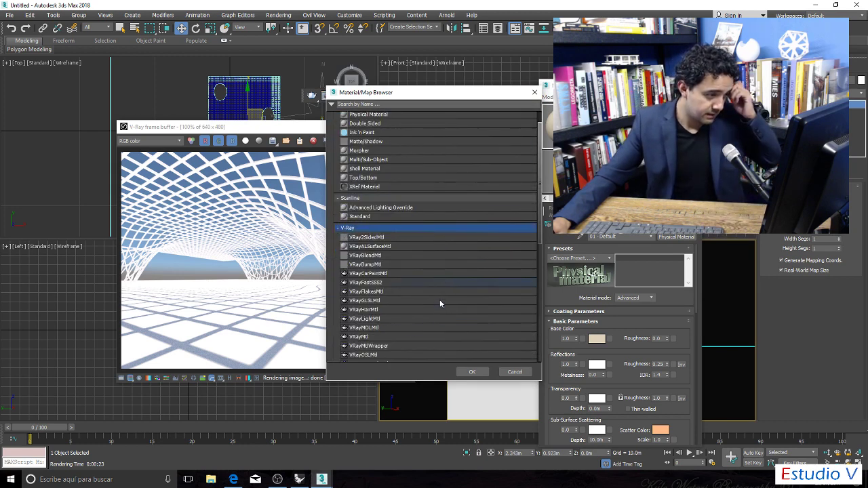
double_click(400, 332)
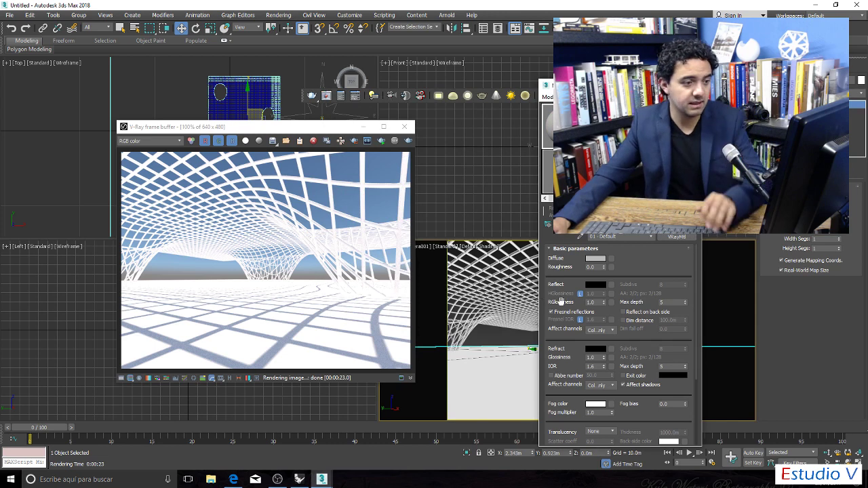
Set the first material's diffuse color to a light grey of value 218 and its reflection glossiness to 0.82.
left_click(595, 259)
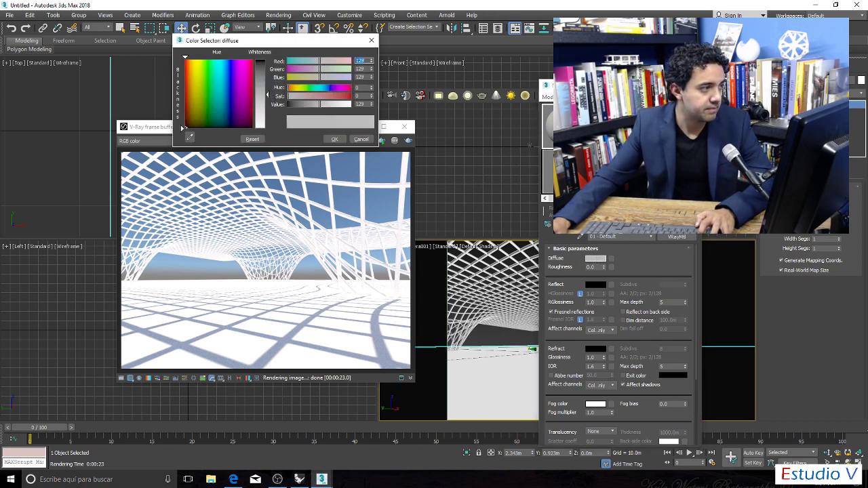
left_click_drag(268, 96, 268, 120)
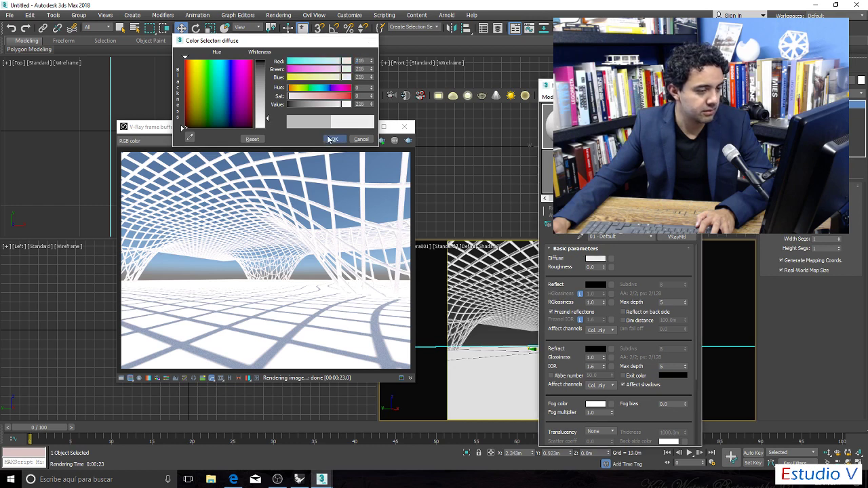
left_click(331, 139)
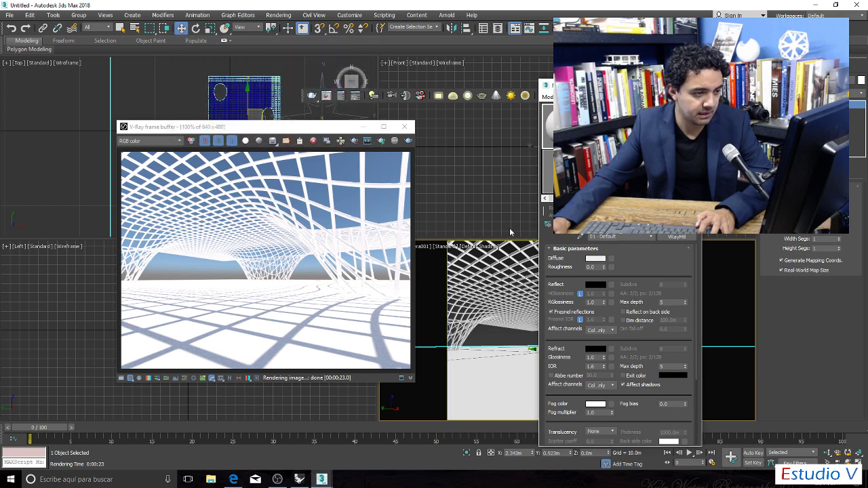
double_click(599, 302)
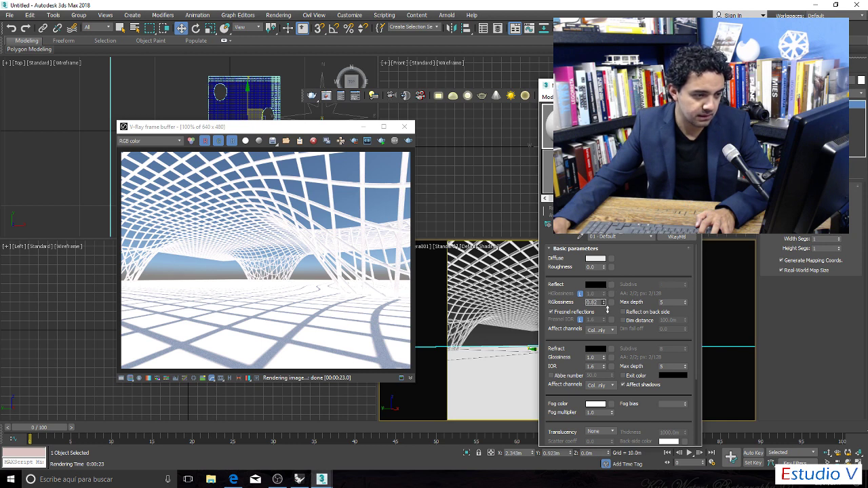
type("0.82")
key("Return")
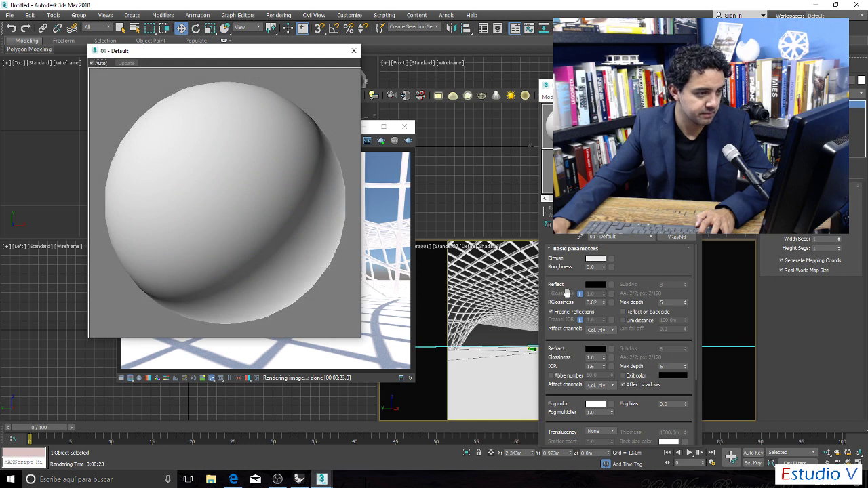
Brighten the first material's reflection color to near white, trying a reflection glossiness of 0.89 in between.
left_click(598, 286)
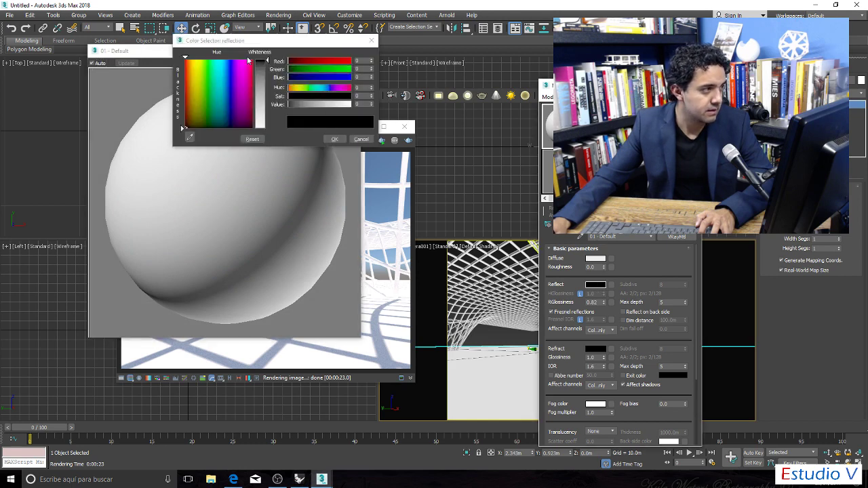
left_click_drag(269, 61, 270, 114)
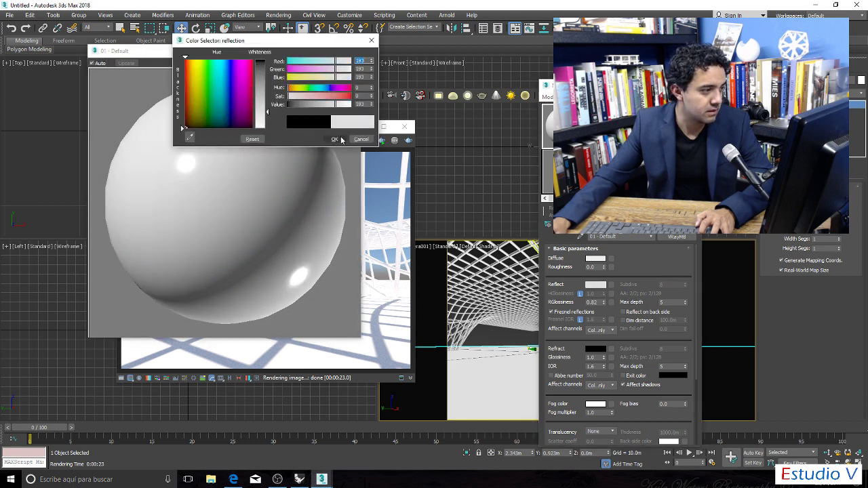
left_click(334, 139)
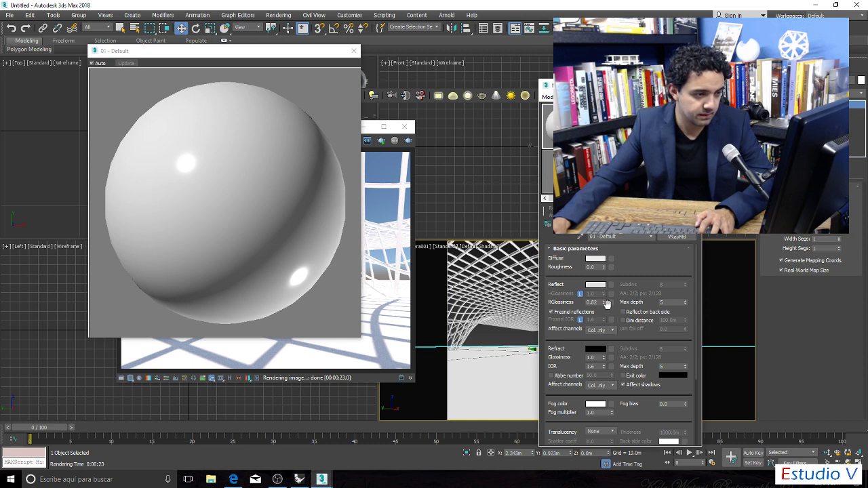
left_click_drag(604, 303, 604, 303)
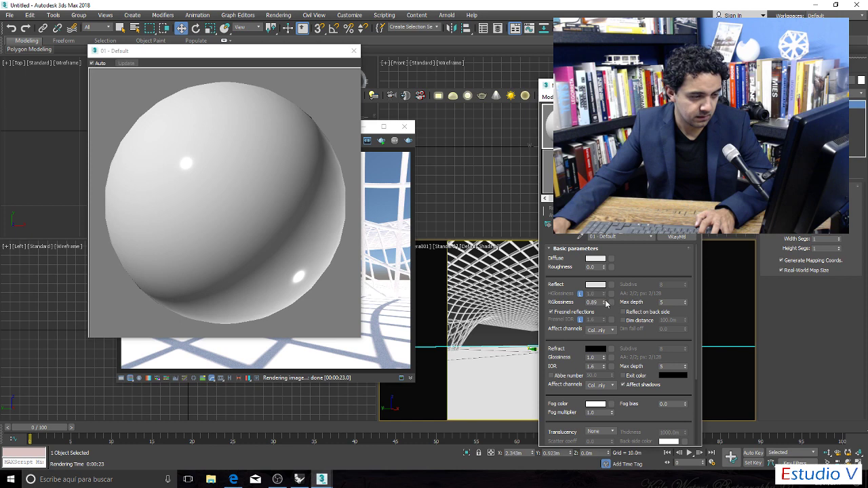
left_click(600, 285)
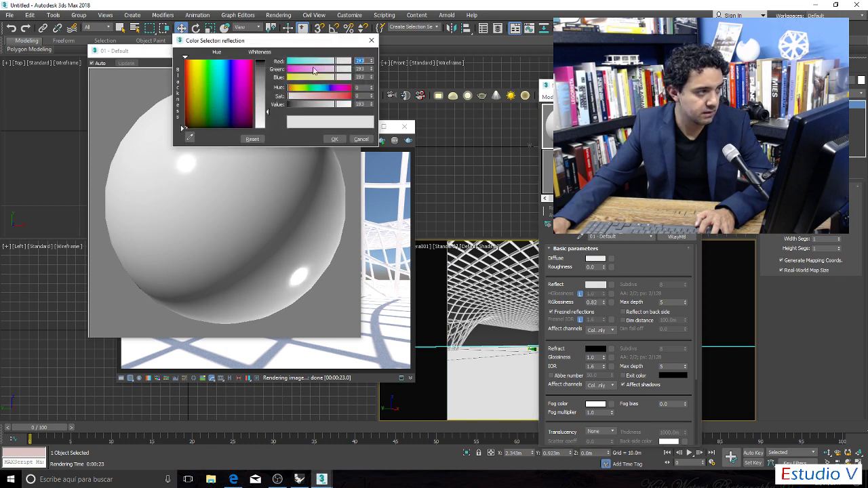
left_click_drag(266, 115, 266, 65)
left_click(335, 139)
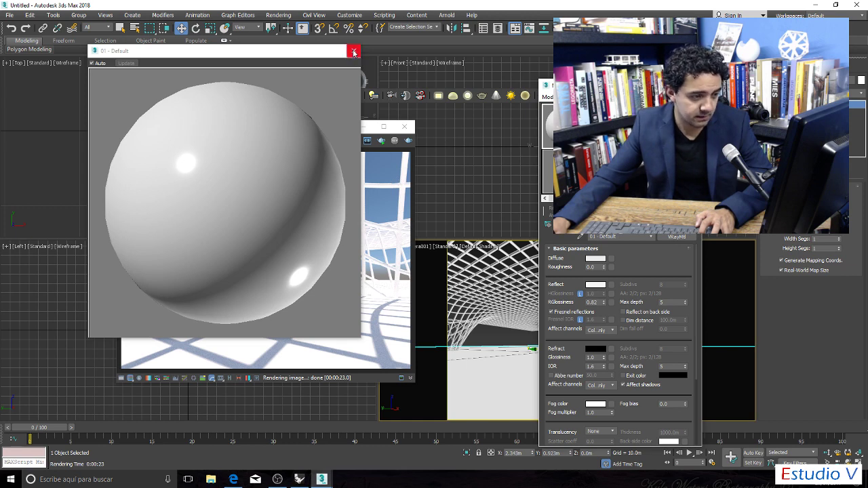
Set the first material's diffuse color to a blue of RGB 30, 108, 225.
left_click(594, 259)
left_click_drag(269, 119, 272, 81)
left_click(221, 69)
left_click(226, 70)
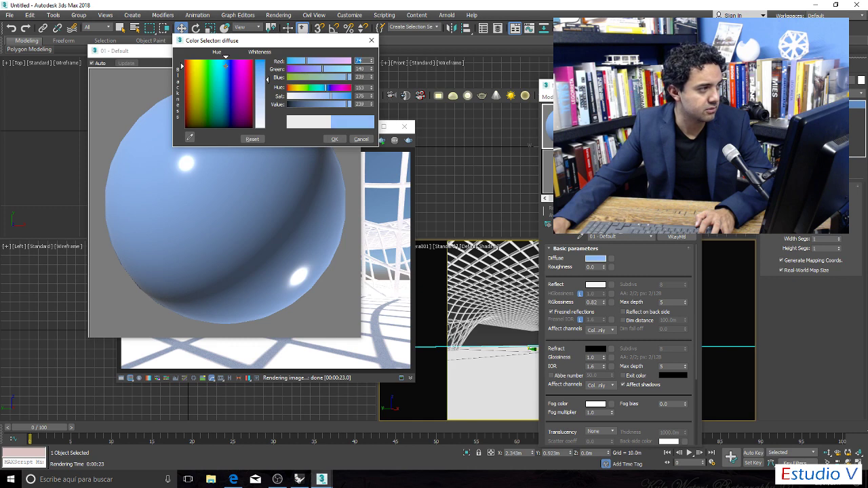
left_click_drag(347, 104, 343, 104)
left_click_drag(268, 85, 268, 73)
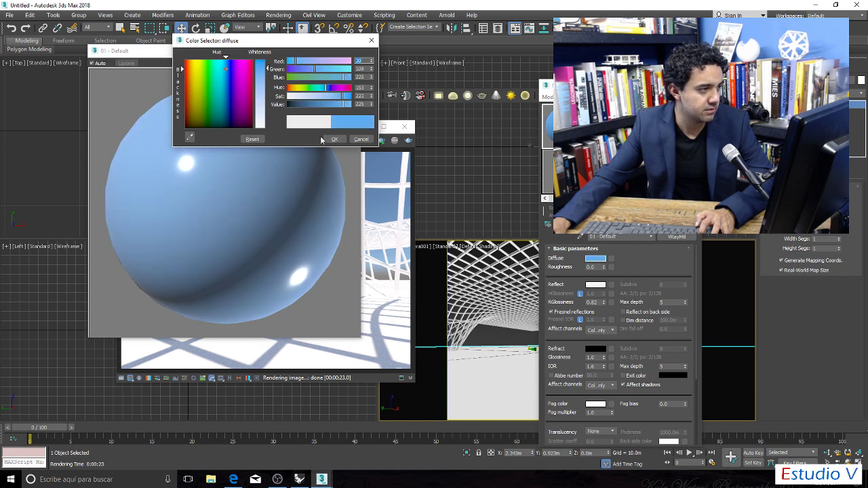
left_click(334, 139)
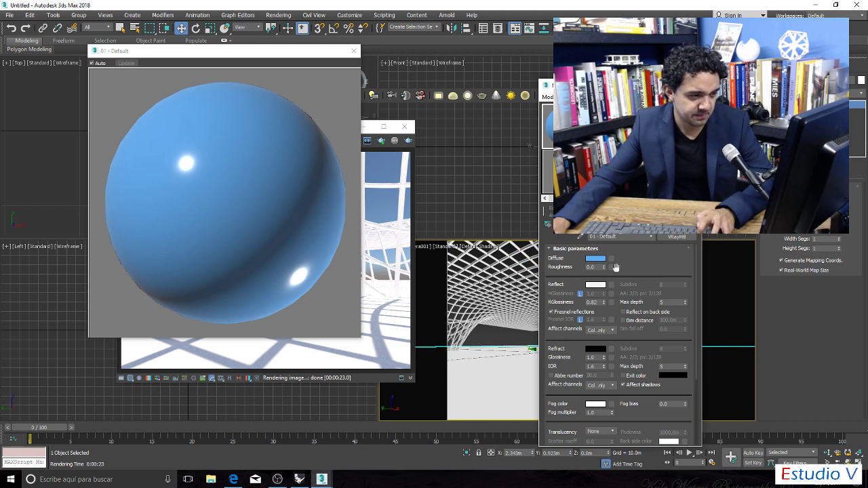
Lower the first material's reflection glossiness to 0.77 and collapse its Basic parameters and BRDF sections.
scroll(676, 263, "down", 1)
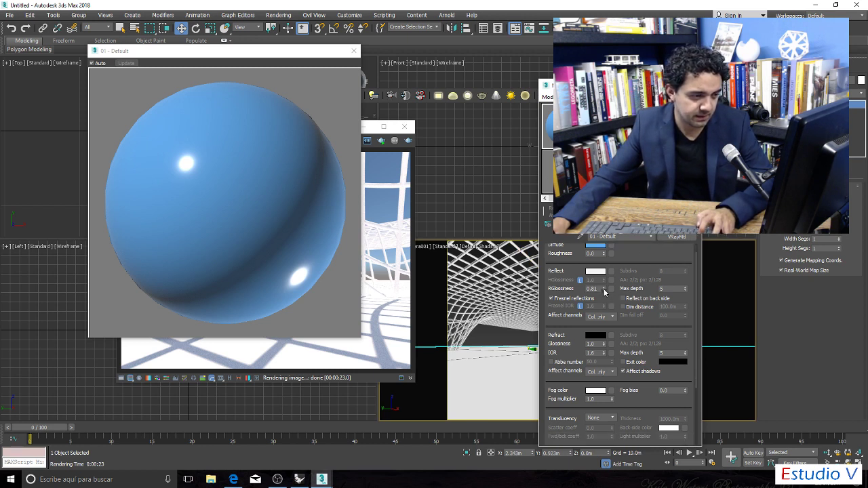
left_click_drag(604, 292, 607, 299)
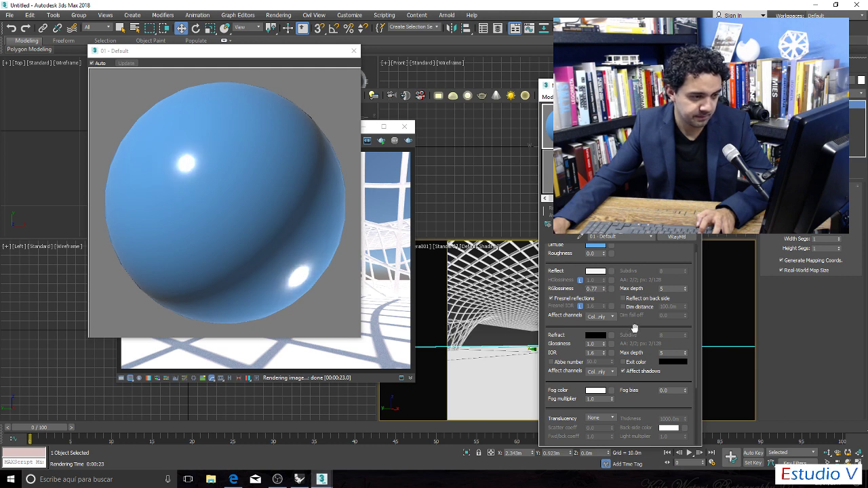
scroll(634, 328, "down", 5)
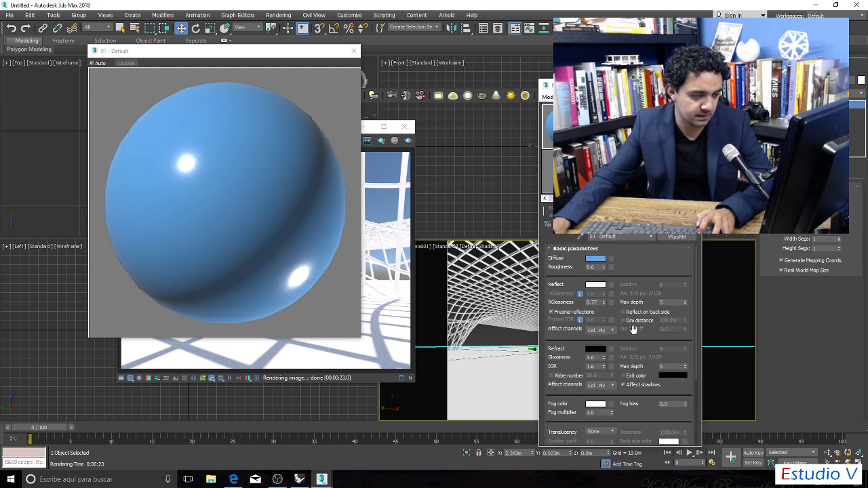
left_click(569, 249)
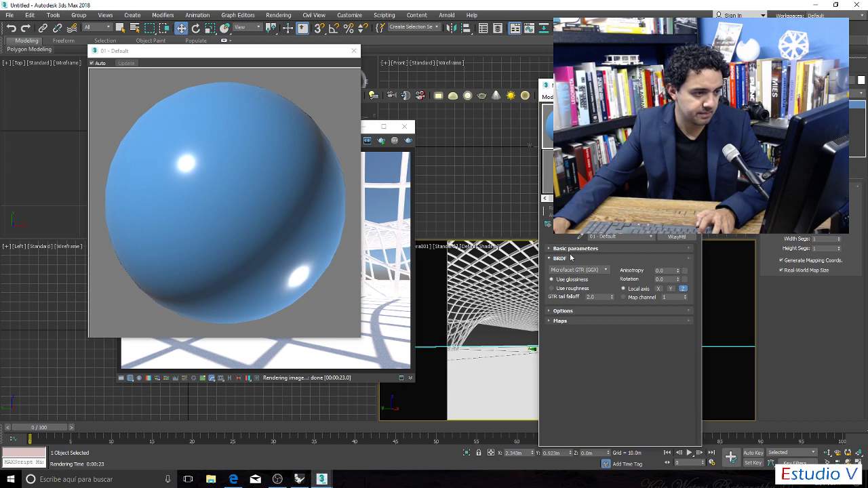
left_click(569, 258)
Give the second material slot's Physical Material the Polished Concrete preset, leaving its material type as it is.
left_click(589, 126)
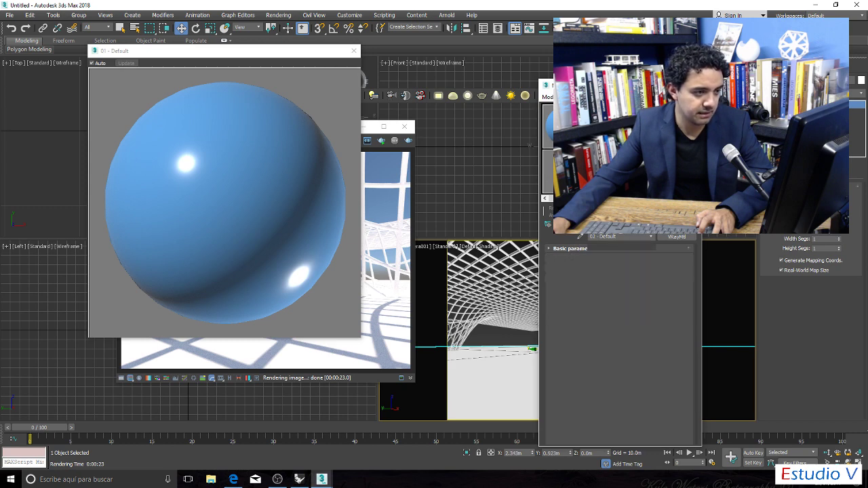
left_click(672, 238)
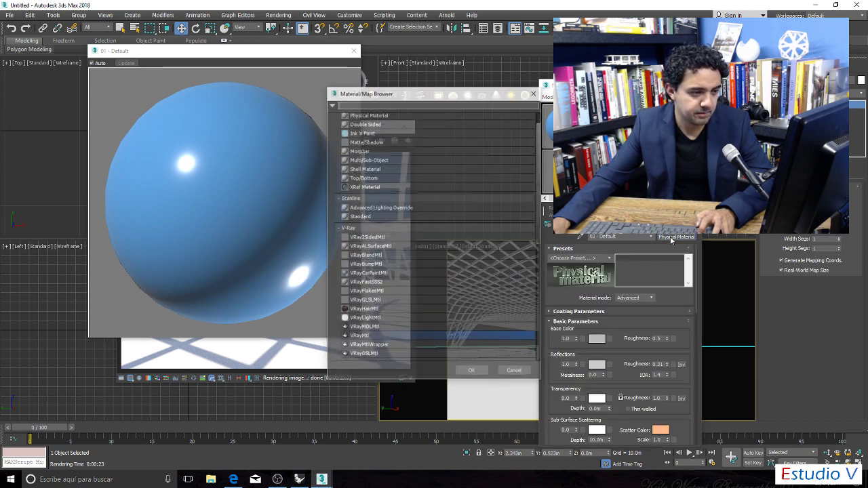
left_click(534, 92)
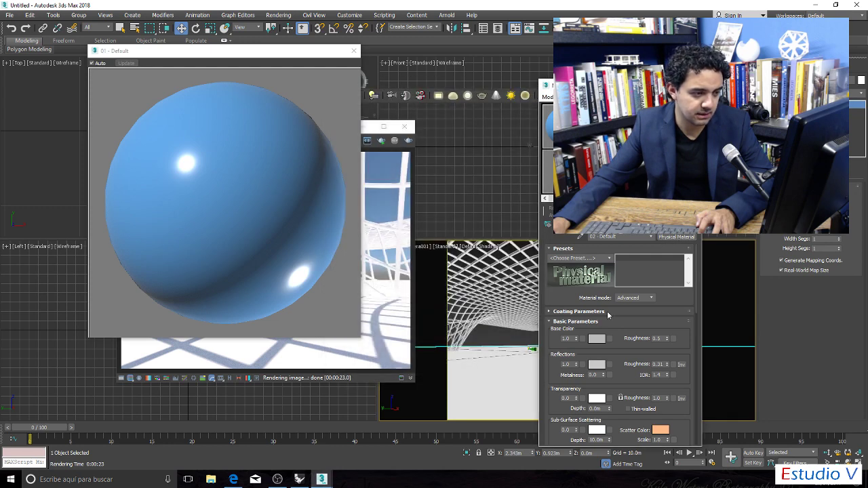
left_click(609, 259)
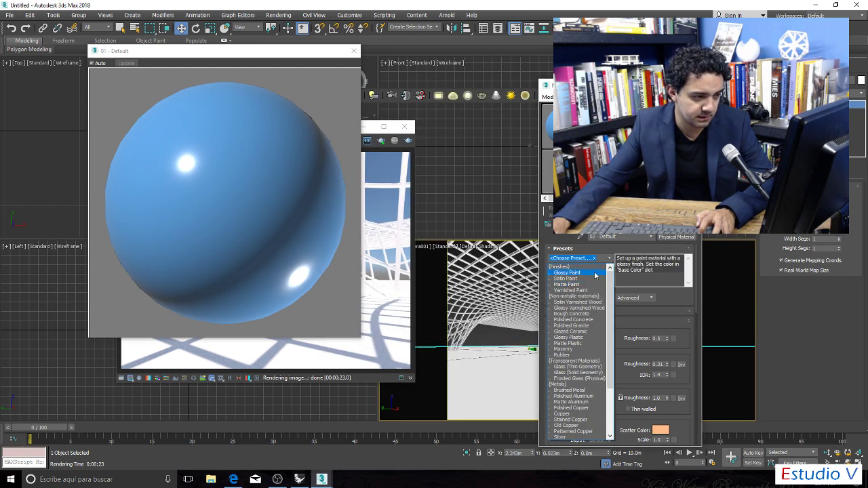
scroll(597, 355, "down", 1)
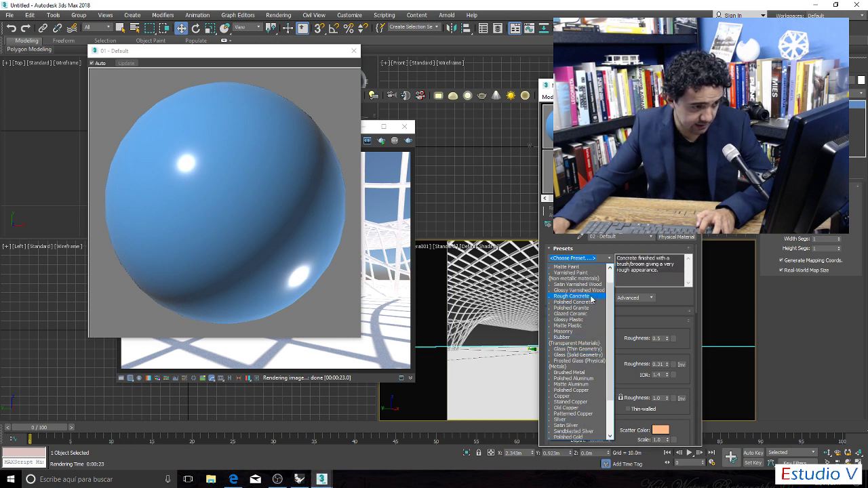
scroll(591, 357, "down", 3)
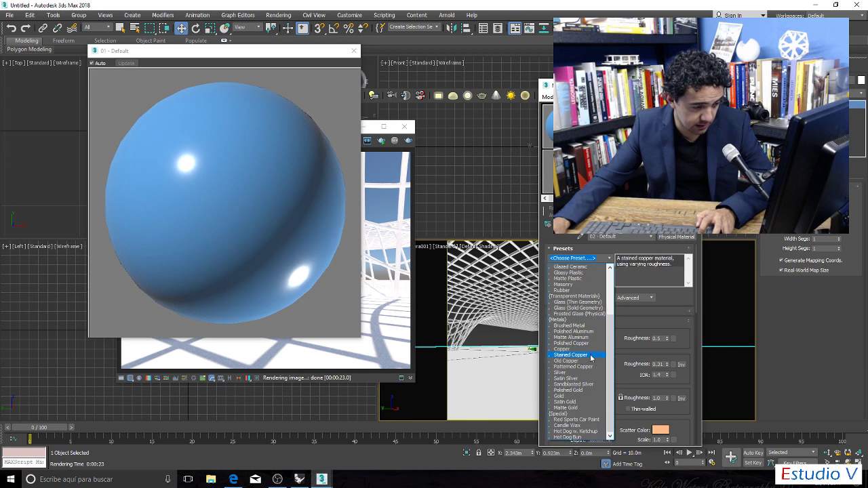
scroll(589, 349, "up", 4)
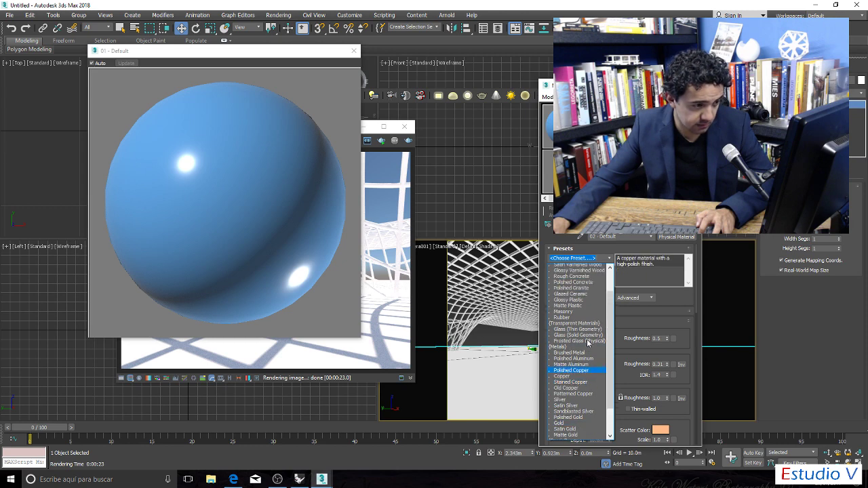
scroll(587, 343, "up", 1)
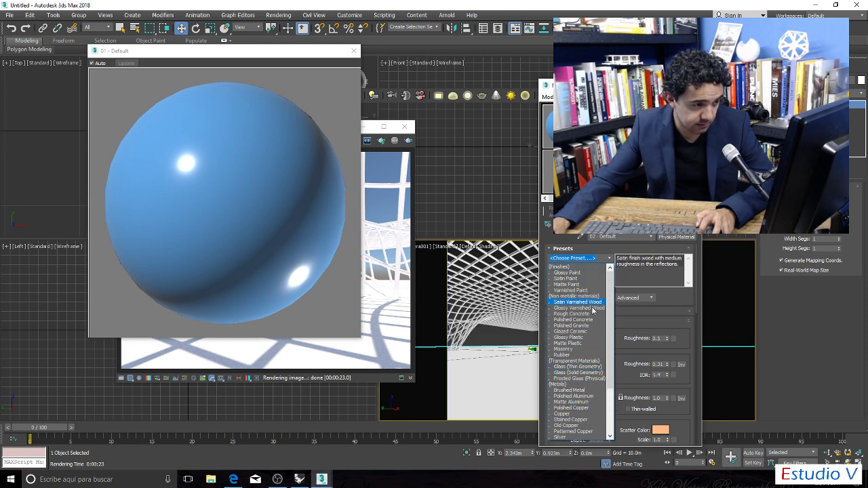
scroll(594, 325, "down", 1)
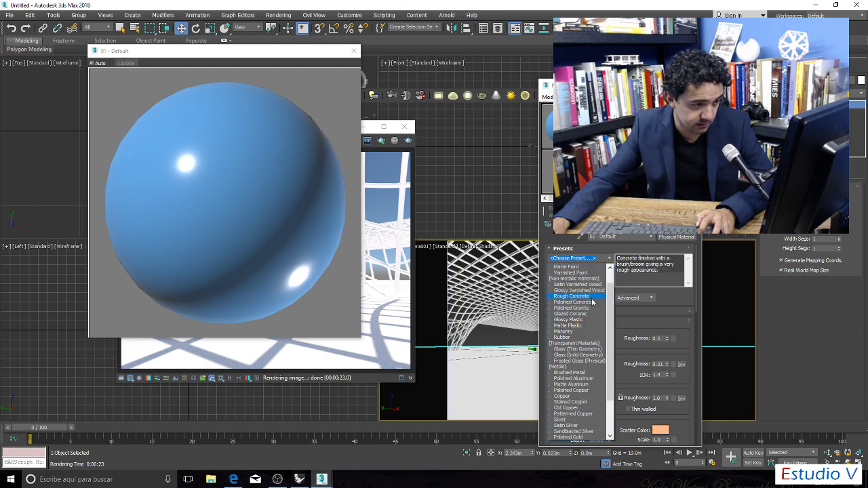
left_click(593, 302)
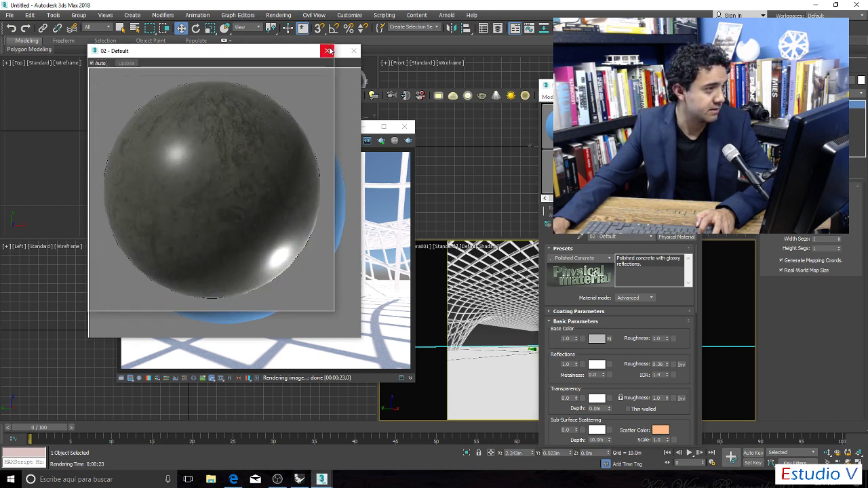
Close the enlarged material preview and assign the polished concrete material to the floor plane.
left_click(329, 51)
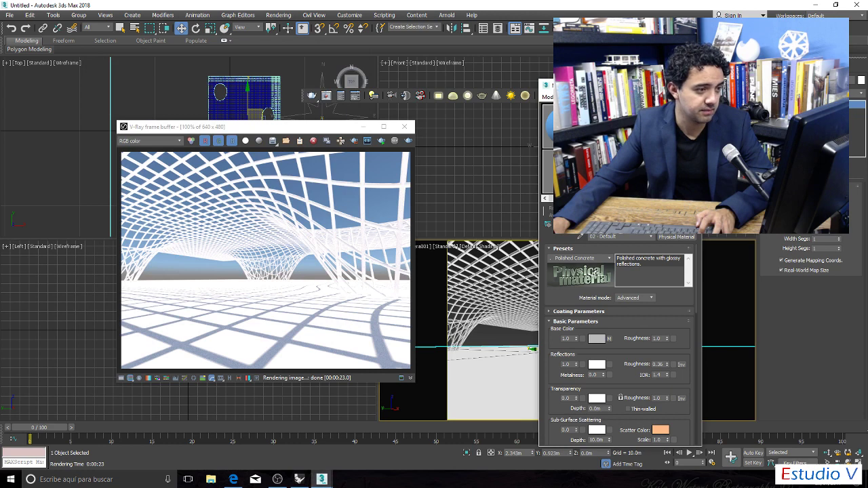
left_click(475, 398)
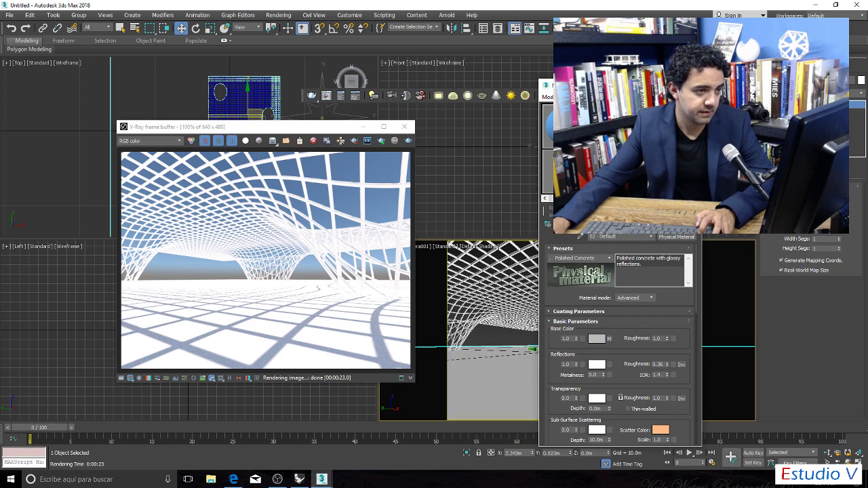
left_click(495, 266)
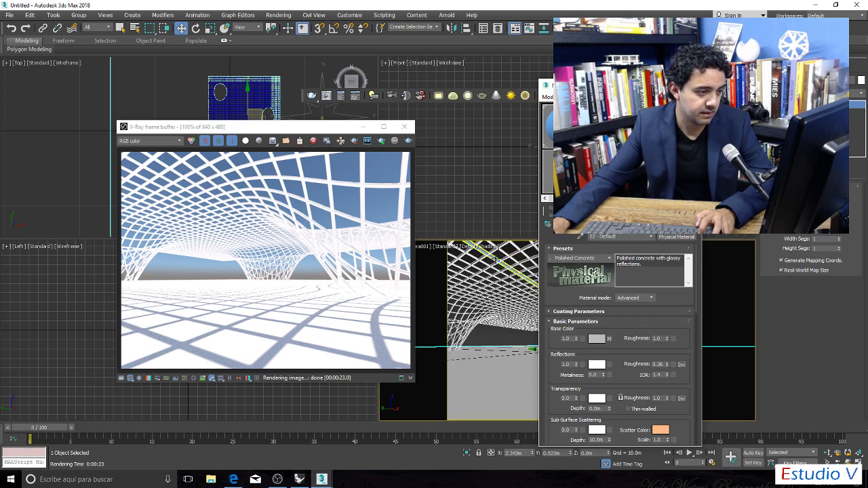
Open the Scene Explorer to list the scene's objects.
left_click(34, 18)
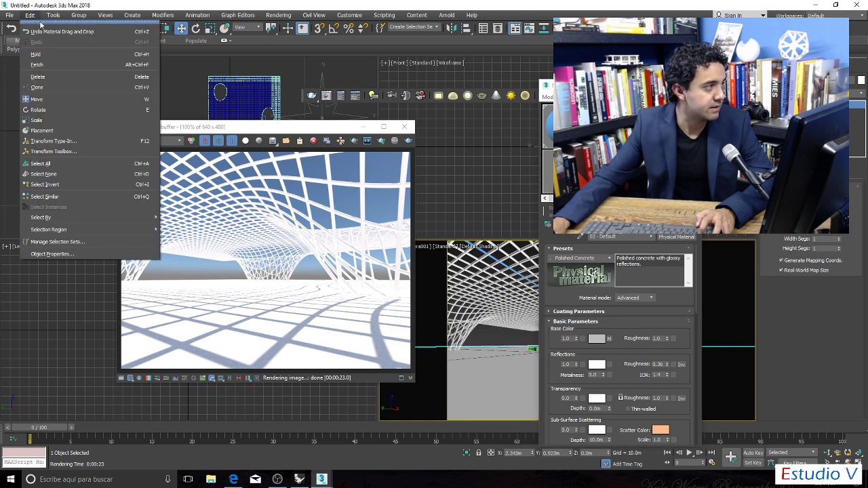
mouse_move(53, 15)
left_click(63, 31)
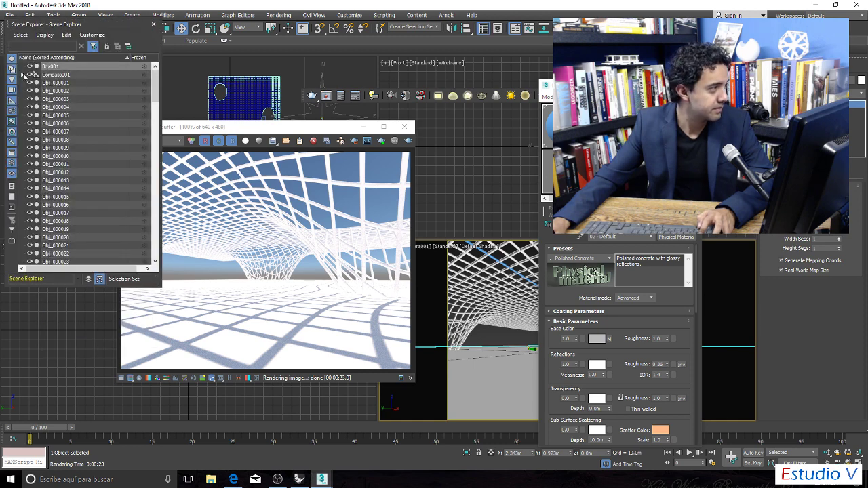
Assign the polished concrete material to lattice objects Obj_000001 through Obj_000137 and start a test render of the camera view.
left_click(72, 82)
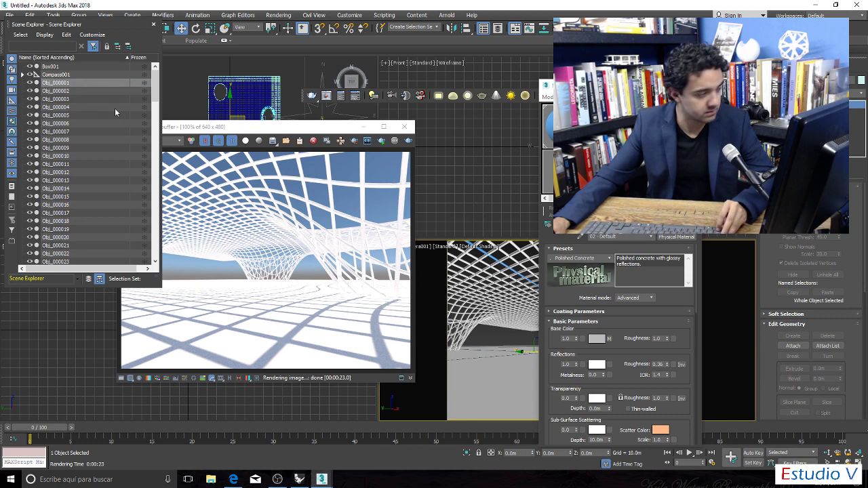
scroll(114, 109, "down", 20)
scroll(112, 109, "down", 8)
left_click(68, 236, "shift")
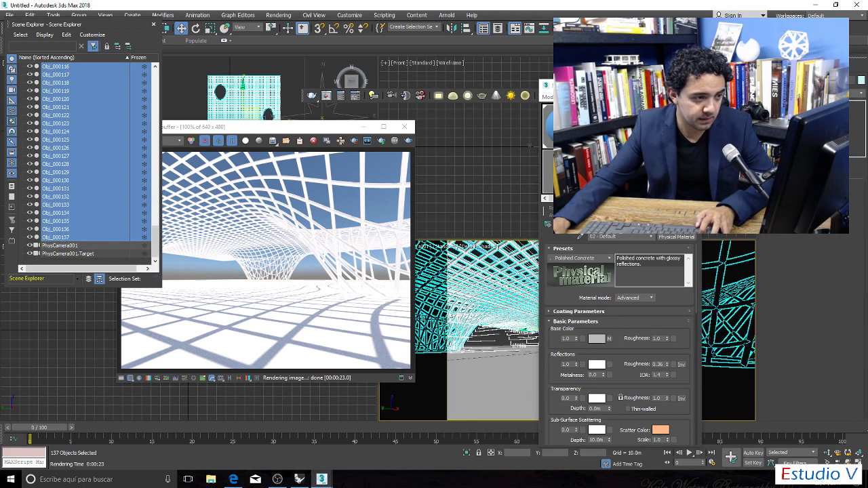
key("m")
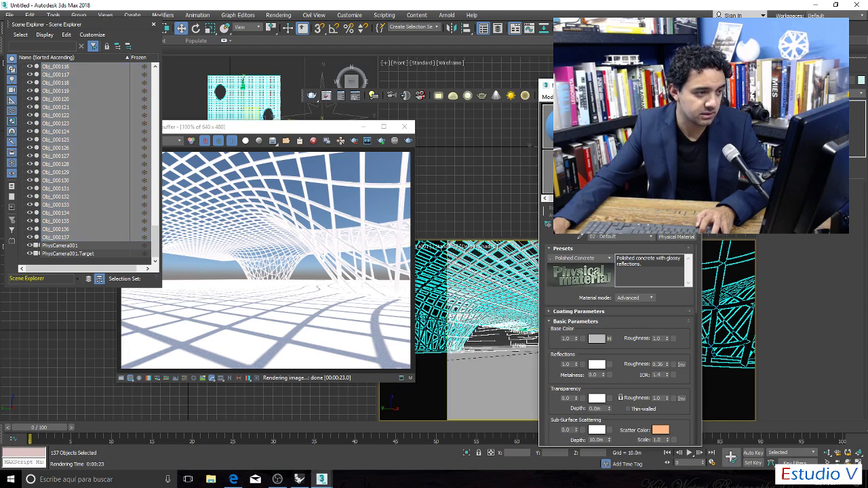
left_click(557, 282)
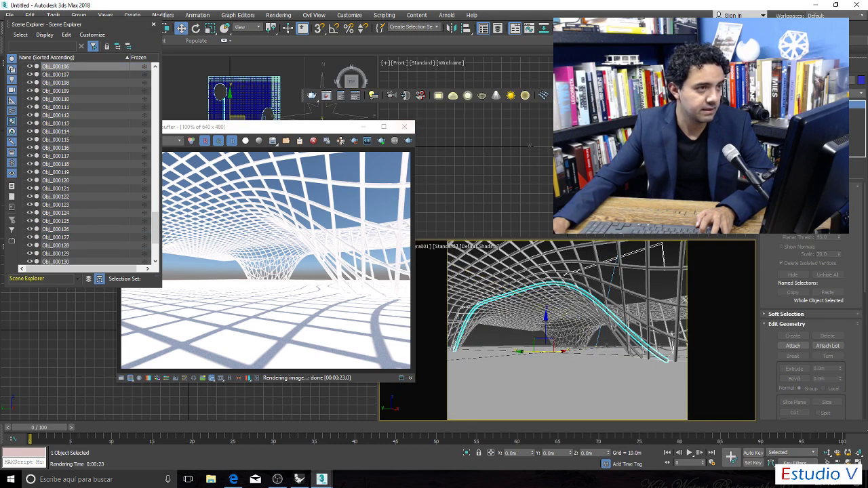
key("shift+q")
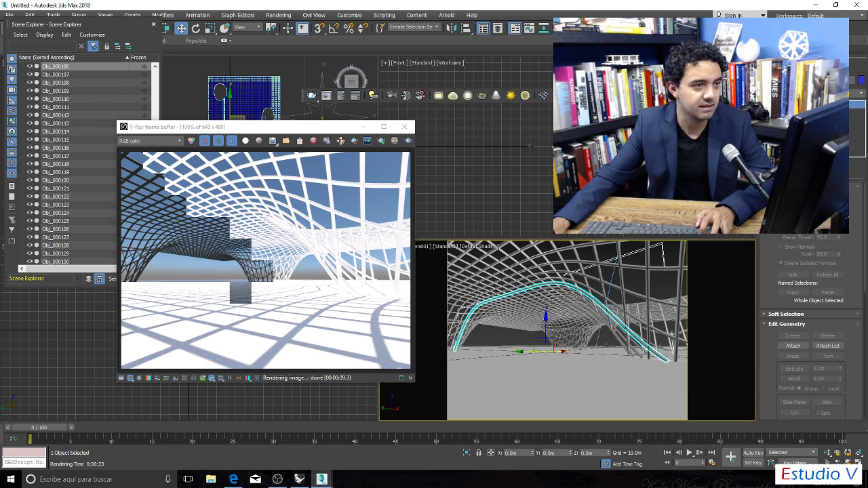
Assign the blue VRayMtl from the first slot to lattice objects Obj_000001 through Obj_000137, then clear the selection.
key("m")
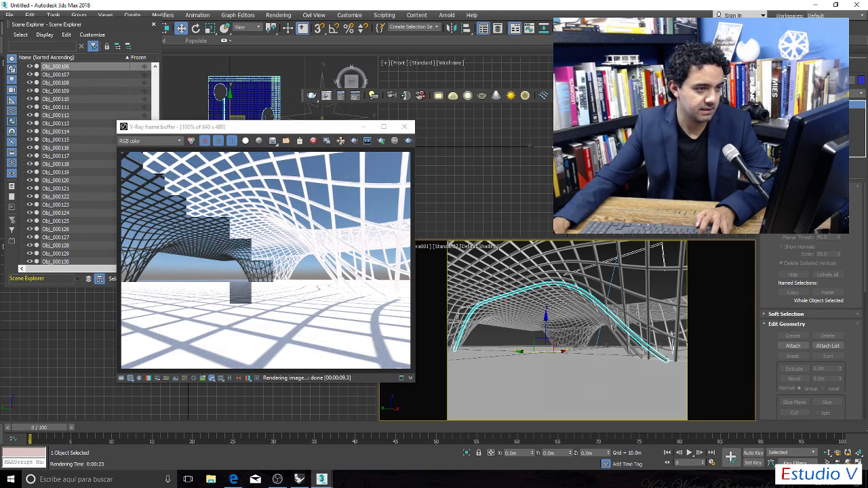
left_click(58, 66)
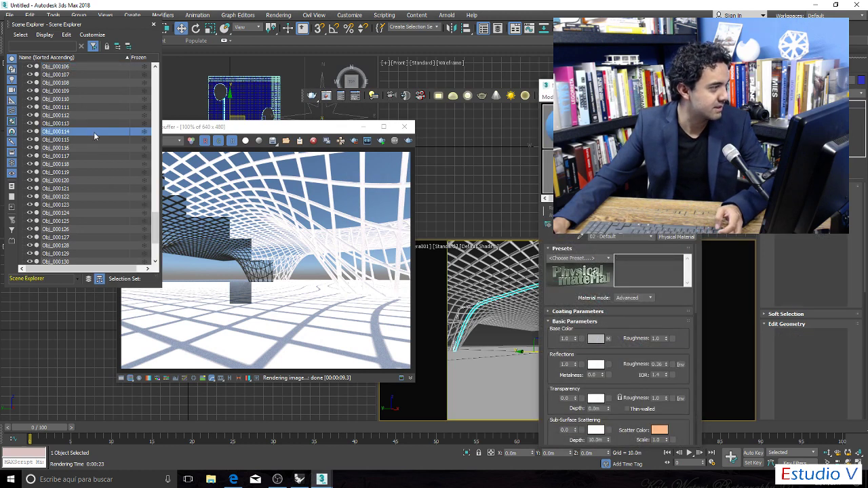
scroll(93, 149, "down", 4)
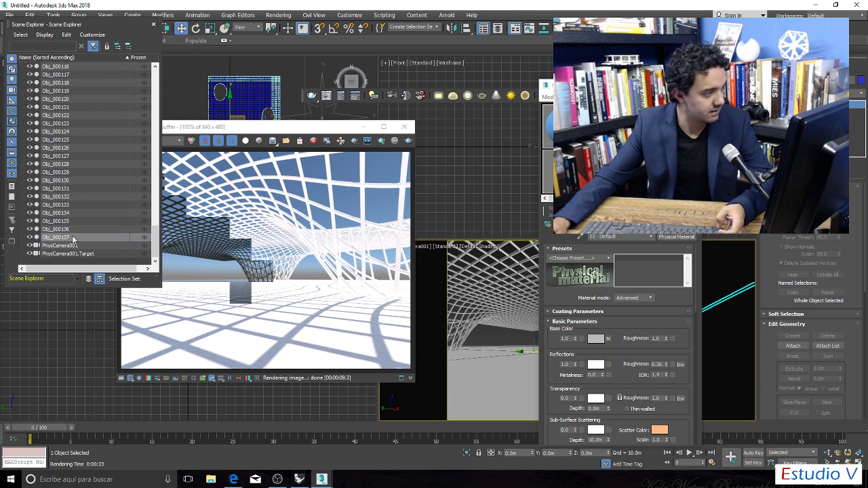
scroll(82, 224, "up", 10)
scroll(78, 148, "up", 3)
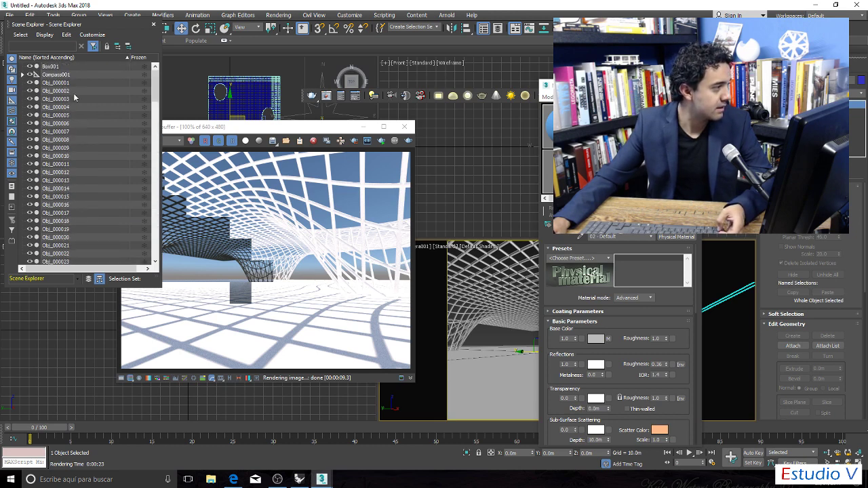
left_click(68, 83, "shift")
left_click(698, 225)
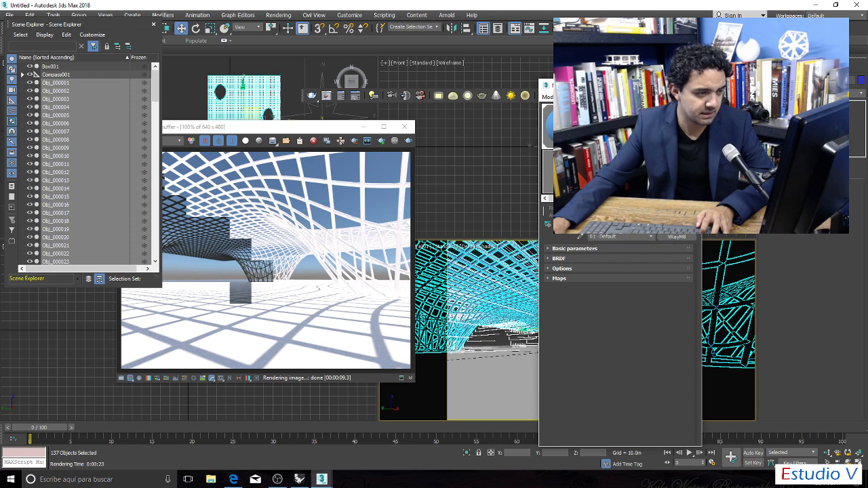
key("m")
key("ctrl+d")
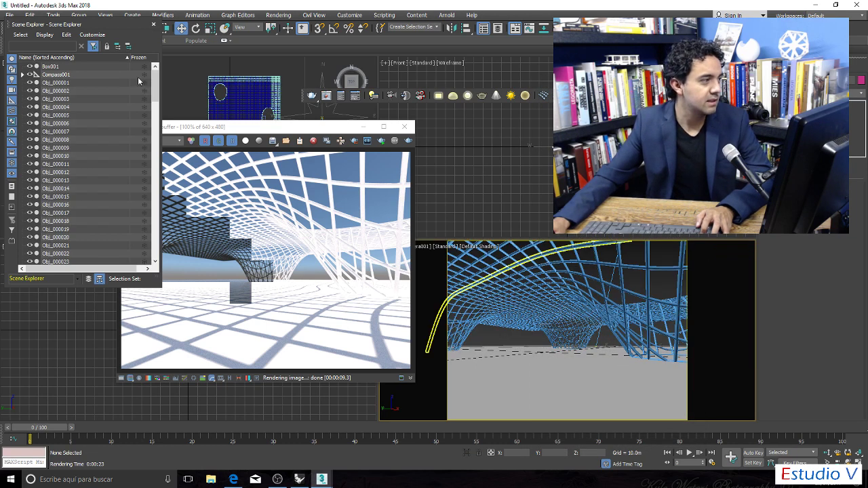
Close the Scene Explorer and render the camera view, closing the V-Ray frame buffer when the render finishes.
left_click(153, 25)
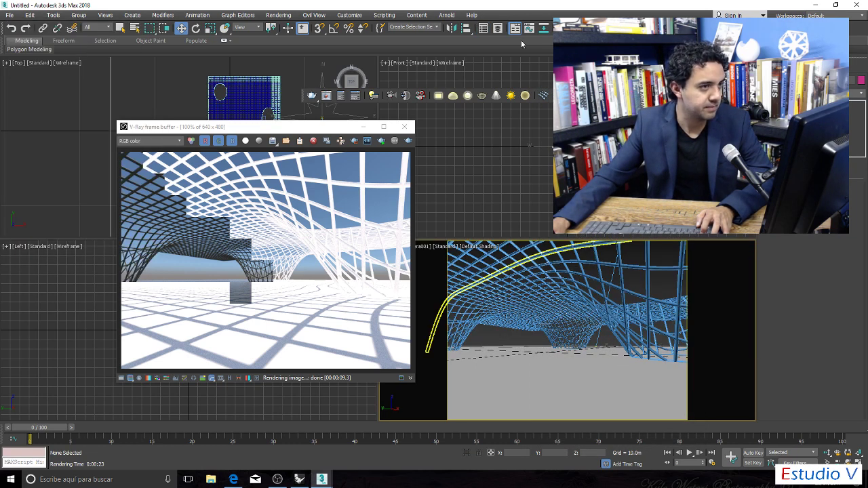
key("shift+q")
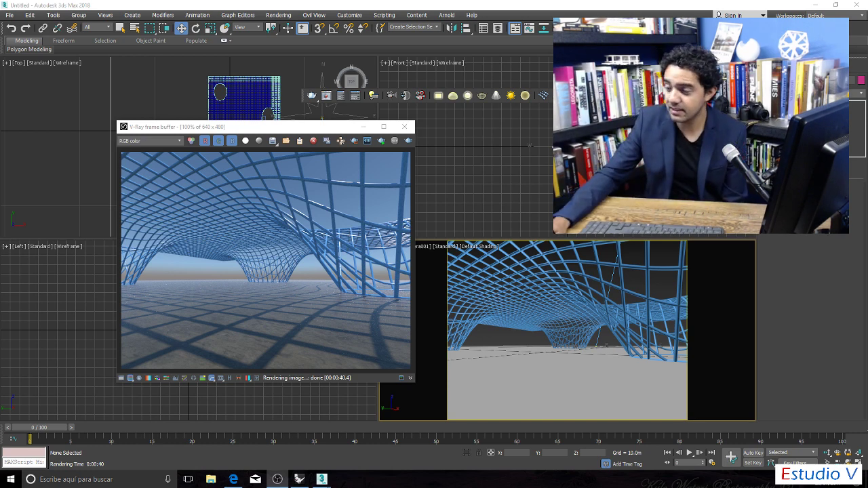
left_click(404, 127)
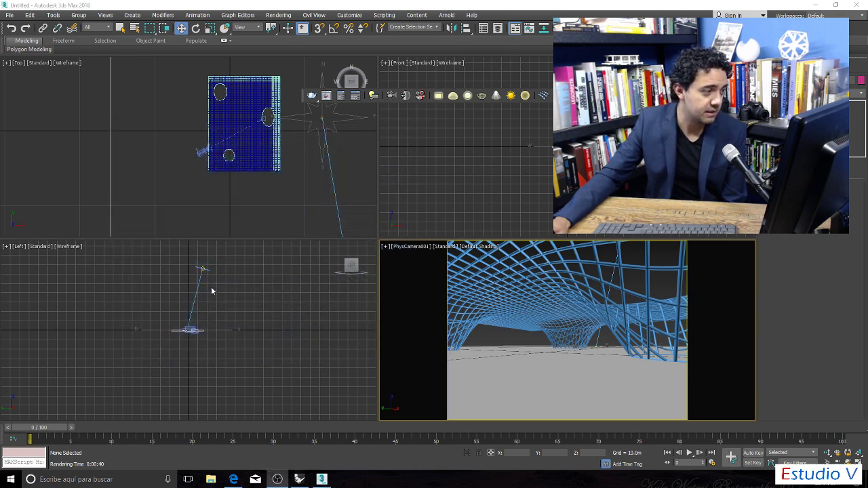
Select the physical camera in the Left view and raise it well above the lattice so it looks down on the structure.
left_click(177, 197)
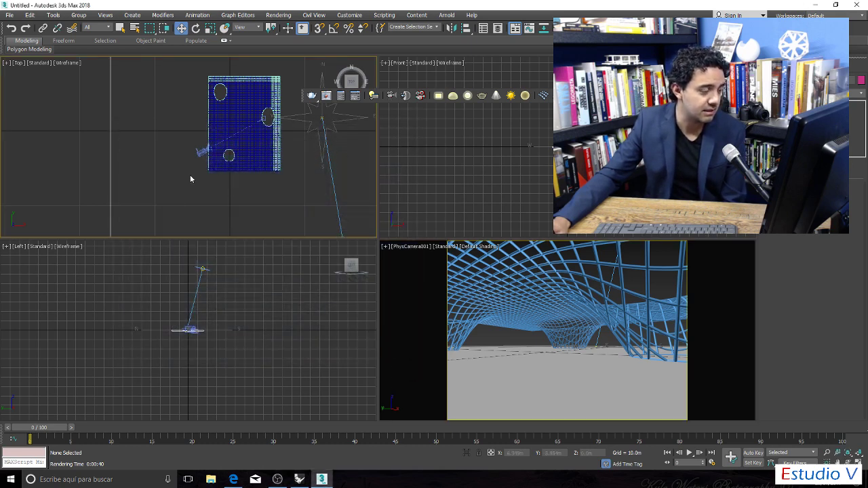
scroll(191, 329, "up", 10)
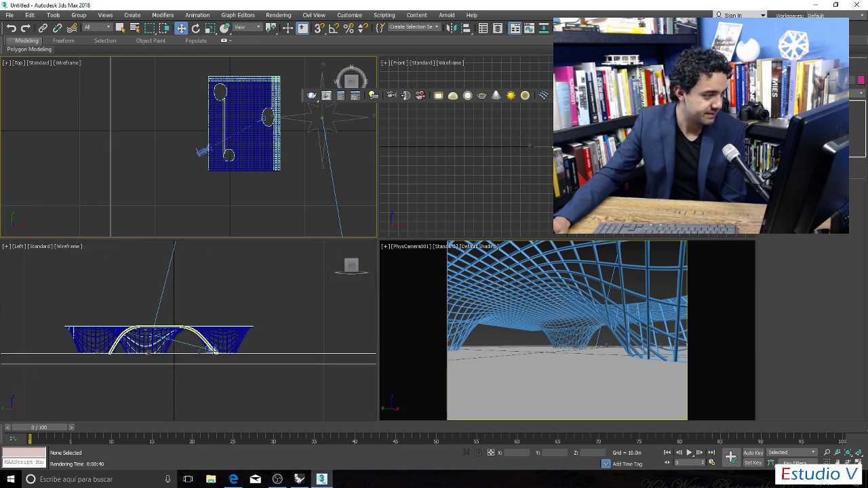
scroll(215, 351, "up", 4)
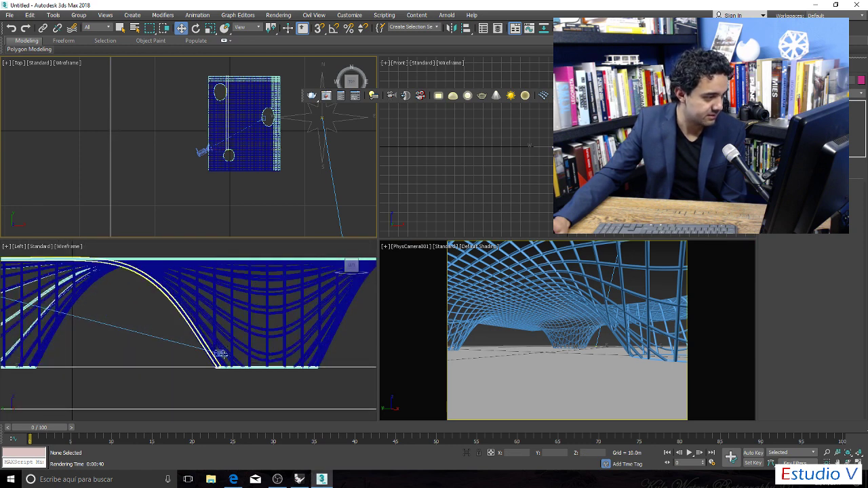
scroll(218, 351, "up", 5)
left_click(203, 347)
scroll(205, 336, "down", 8)
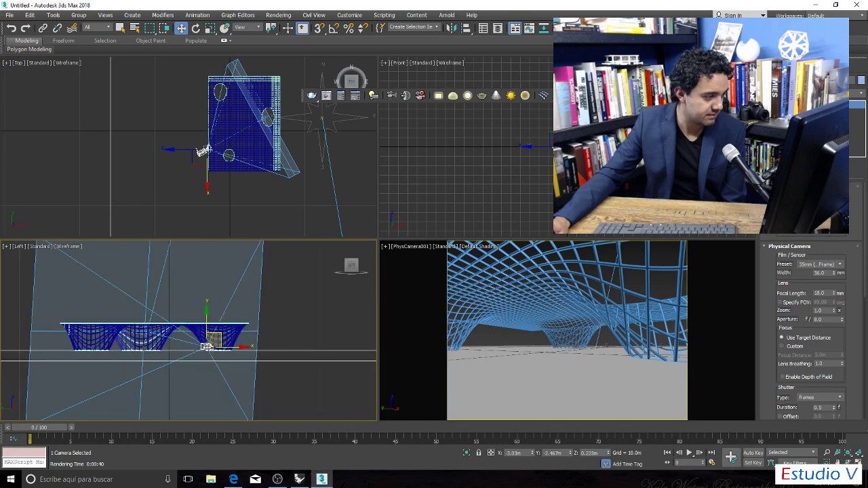
left_click_drag(205, 325, 206, 307)
Move the camera diagonally outward from the lattice's near corner in the Top view to frame more of the structure.
left_click(195, 165)
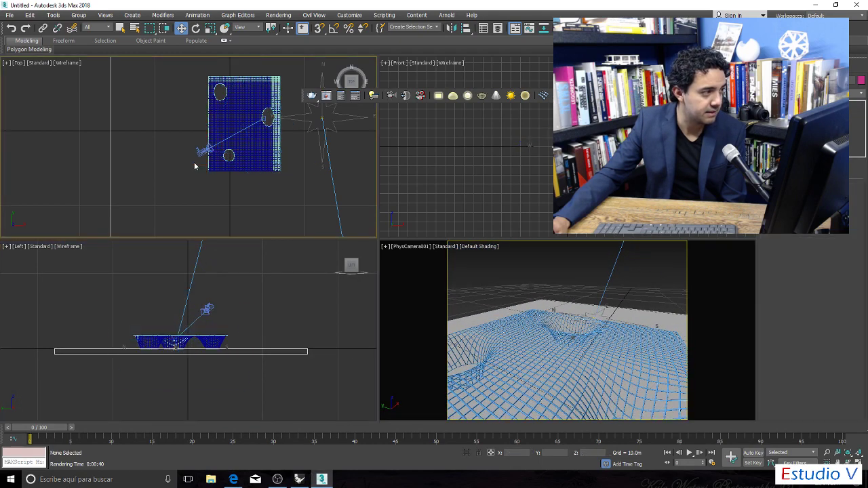
left_click(205, 151)
left_click_drag(204, 151, 183, 168)
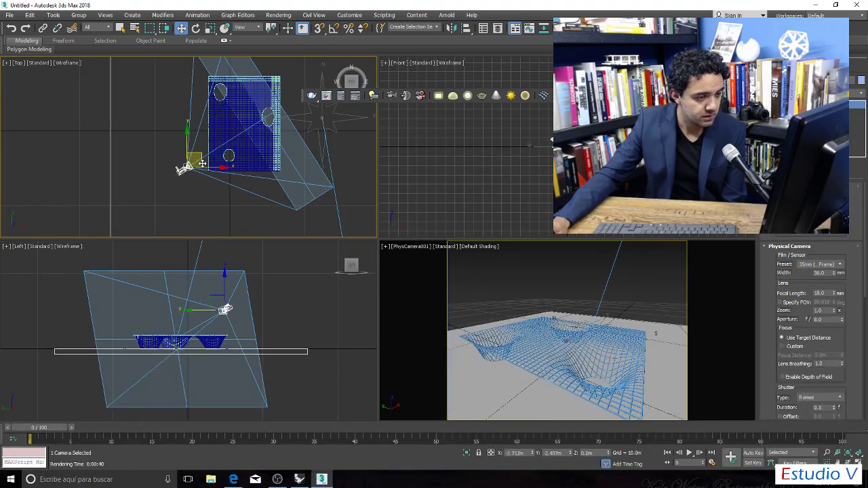
Lower the camera to about 4 m in the Left view, render the camera view and move the frame buffer aside.
right_click(278, 258)
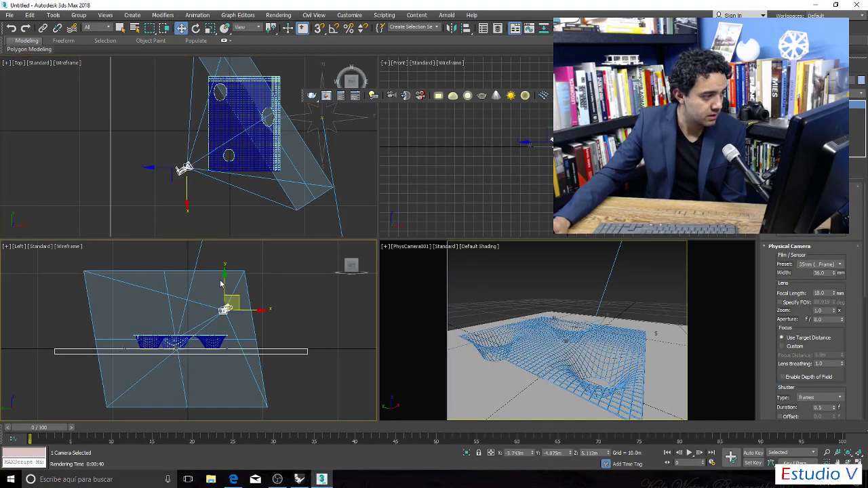
mouse_move(224, 279)
left_mouse_down()
mouse_move(225, 293)
mouse_move(227, 286)
left_mouse_up()
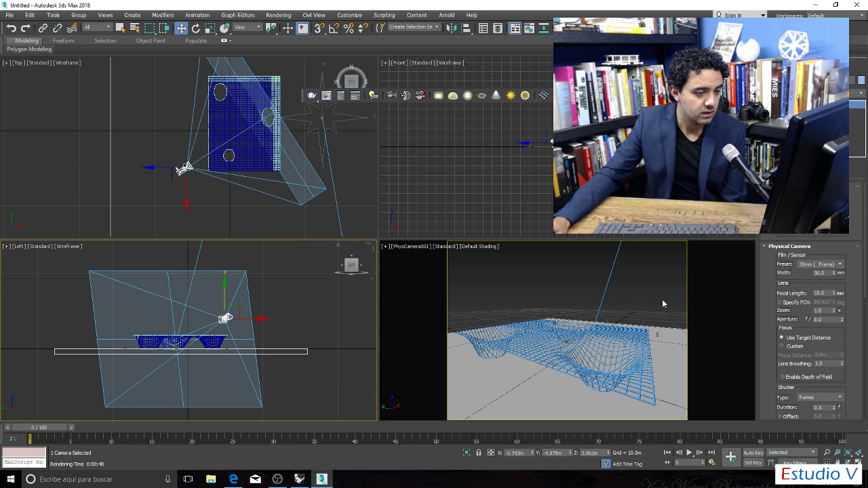
left_click(722, 296)
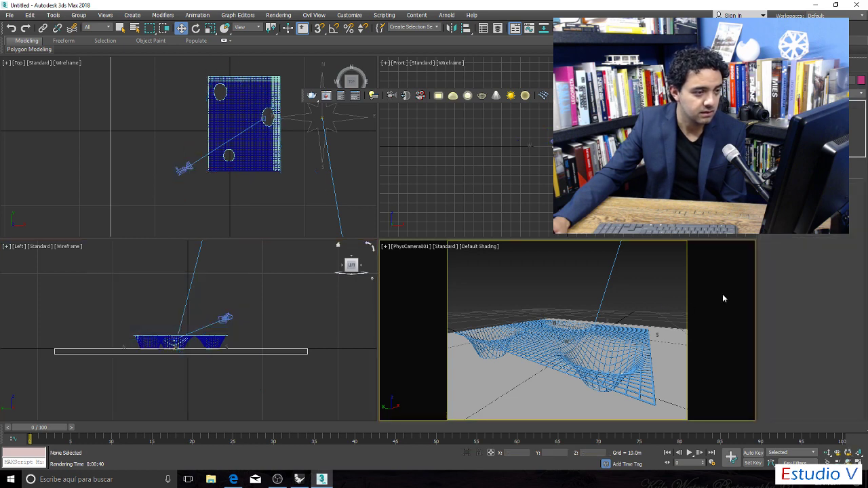
key("shift+q")
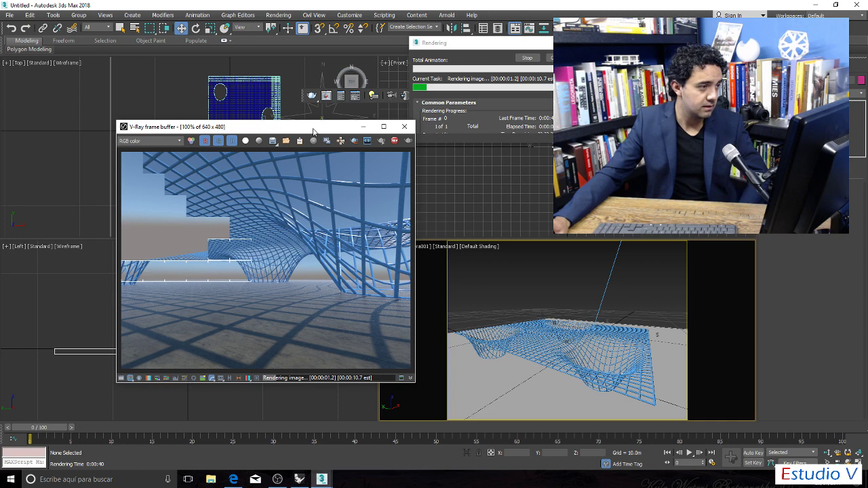
left_click_drag(313, 131, 558, 139)
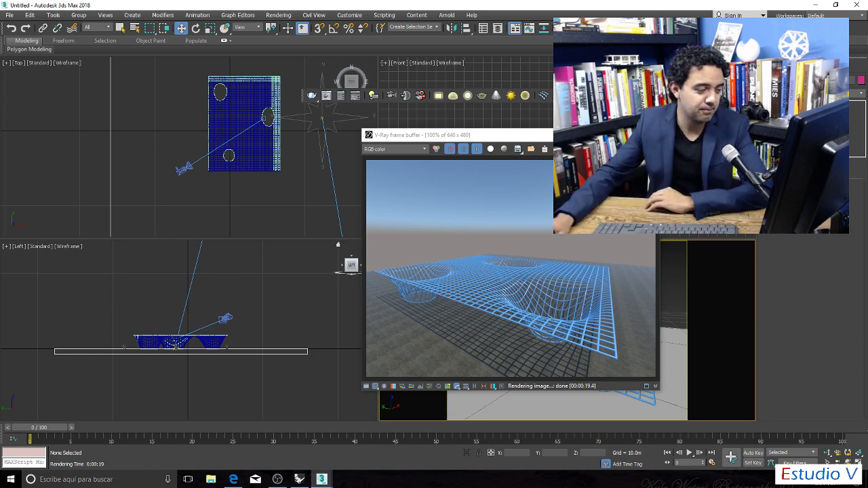
Close Rhino without saving the unnamed Grasshopper document, inspect the lattice render up close, then close the V-Ray frame buffer.
left_click(299, 480)
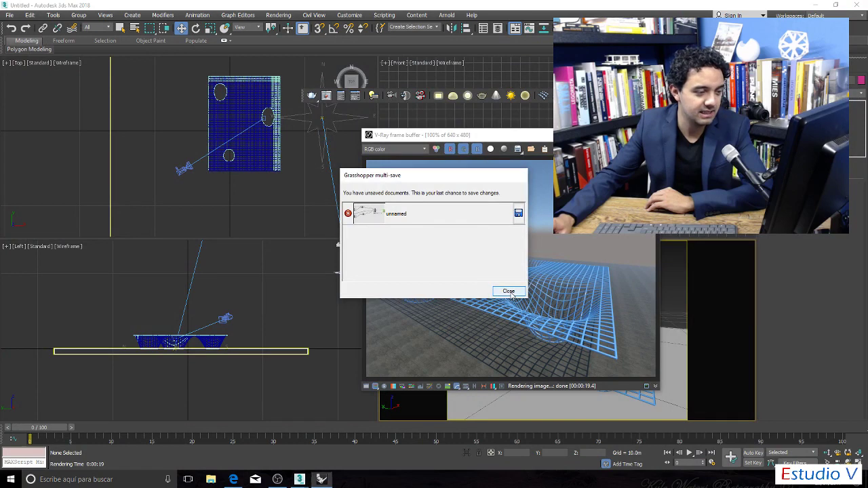
left_click(501, 272)
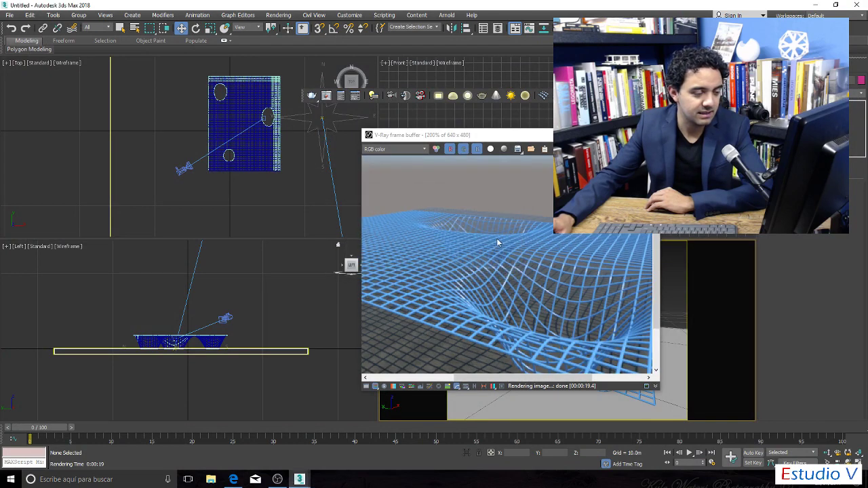
scroll(502, 245, "down", 4)
scroll(502, 243, "up", 4)
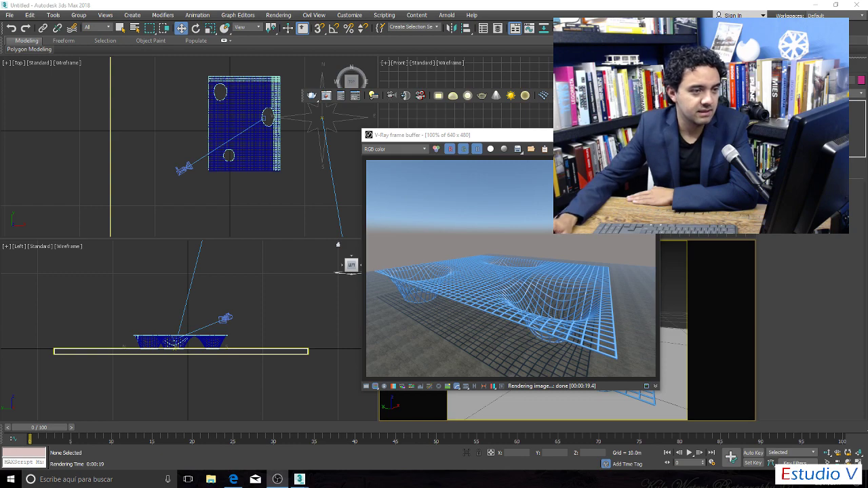
left_click(548, 134)
Select the physical camera in the Left view and raise it to a height of about 11.25 m above the lattice.
left_click(222, 319)
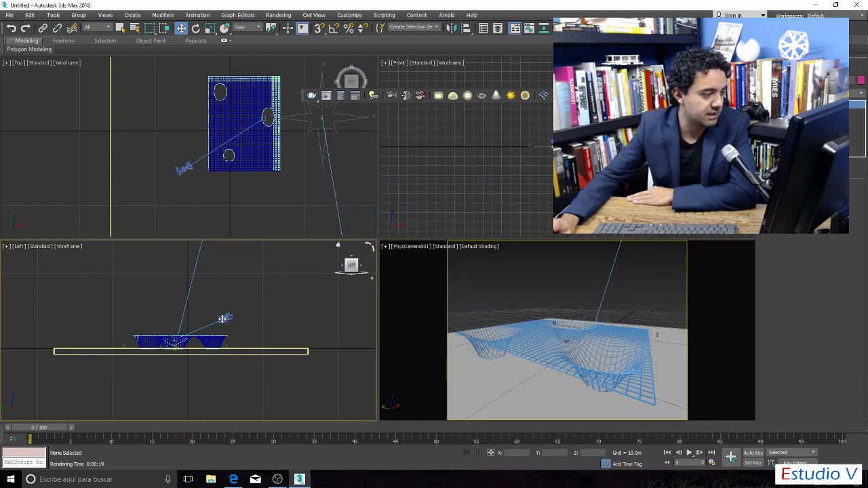
left_click_drag(223, 294, 225, 262)
left_click(178, 186)
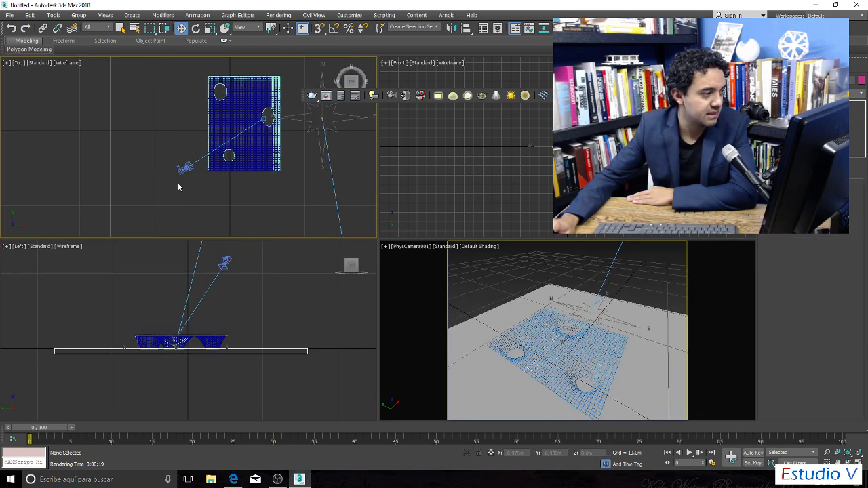
Move the camera target in the Top view to the center of the circular opening nearest the camera.
left_click(183, 168)
scroll(258, 111, "up", 2)
scroll(258, 111, "up", 3)
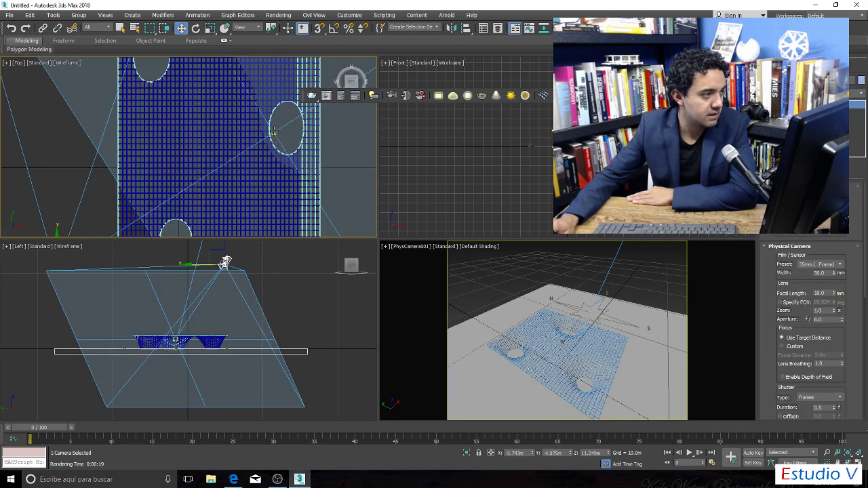
left_click(273, 135)
left_click_drag(271, 139, 175, 232)
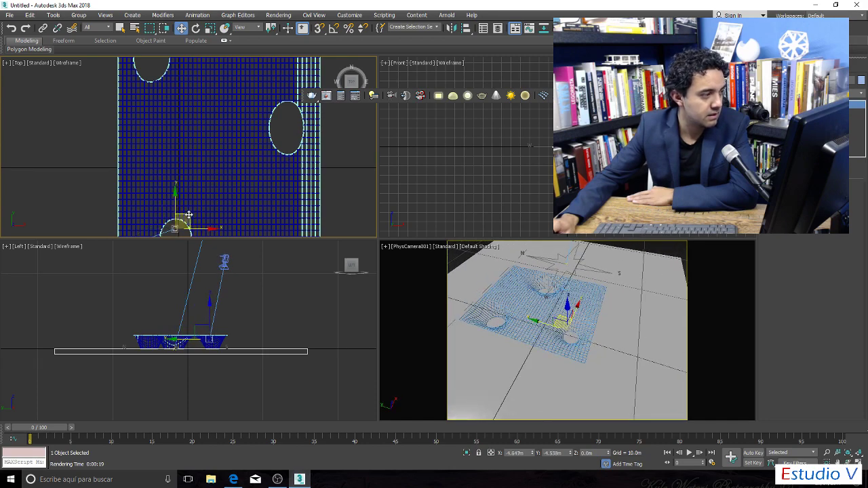
scroll(186, 222, "up", 4)
scroll(187, 222, "down", 3)
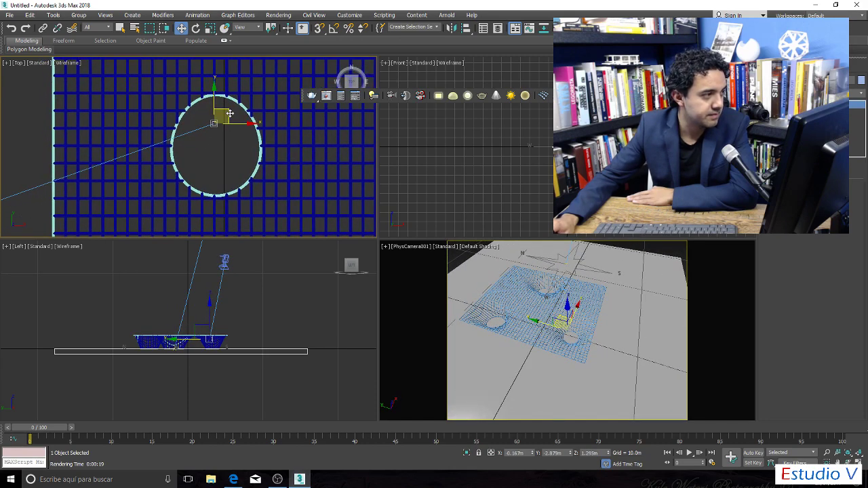
left_click_drag(233, 116, 229, 138)
scroll(228, 138, "down", 2)
scroll(149, 153, "up", 3)
Place the camera directly above the targeted opening in the Top view, lower it to about 4.7 m, and nudge it slightly off center.
left_click(144, 162)
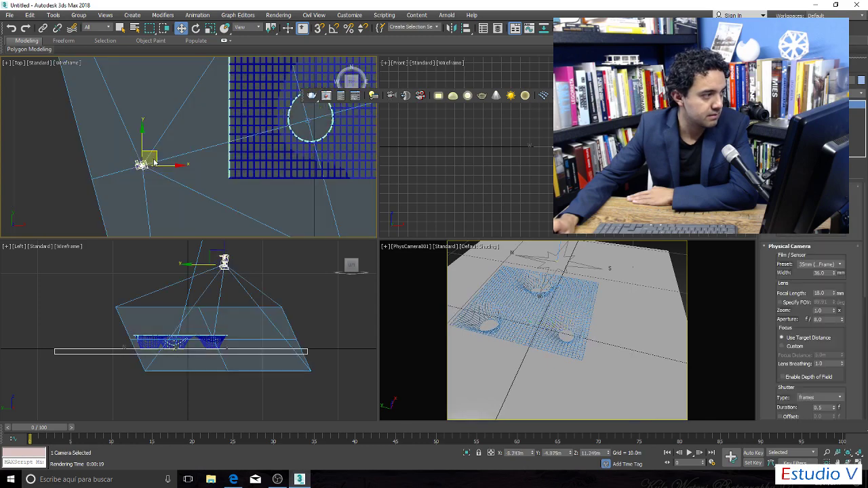
left_click_drag(157, 153, 326, 107)
scroll(217, 256, "up", 4)
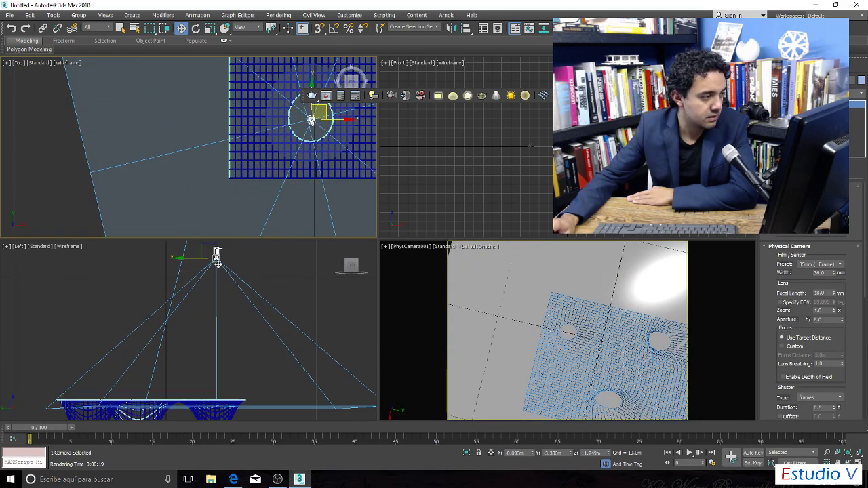
left_click_drag(231, 253, 221, 354)
middle_click_drag(364, 125, 318, 170)
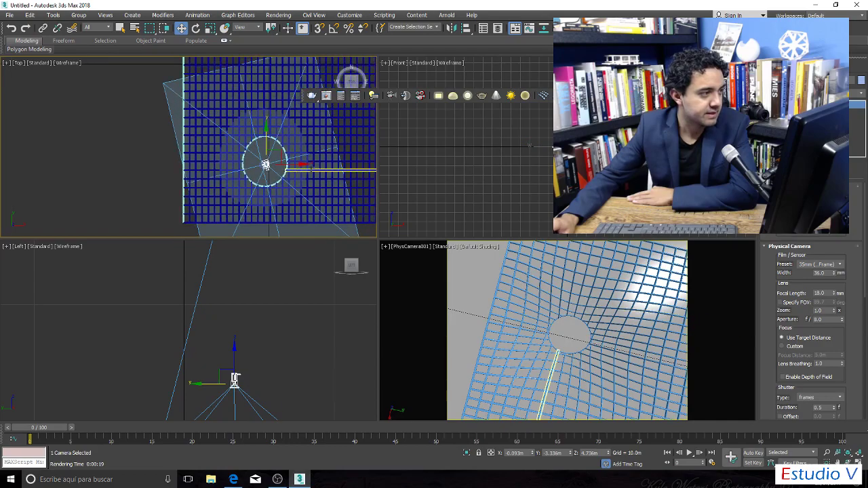
mouse_move(279, 148)
left_mouse_down()
mouse_move(283, 157)
mouse_move(273, 145)
left_mouse_up()
Render the top-down camera view of the lattice opening with V-Ray.
left_click(532, 343)
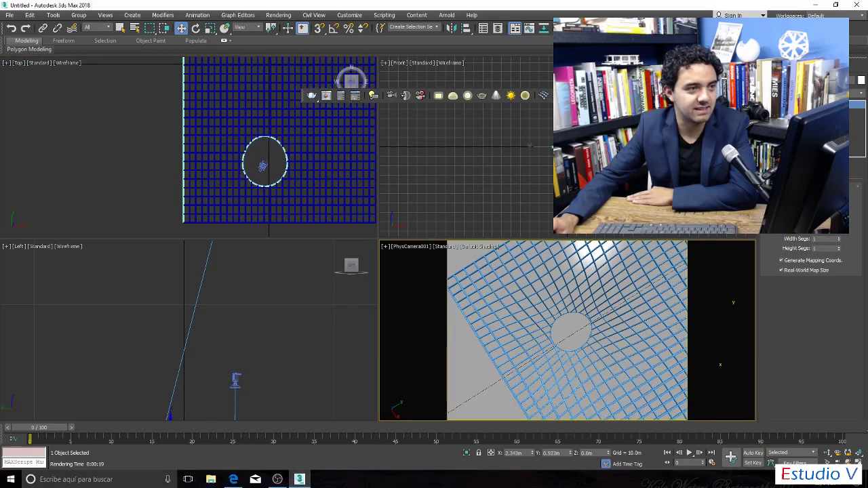
key("shift+q")
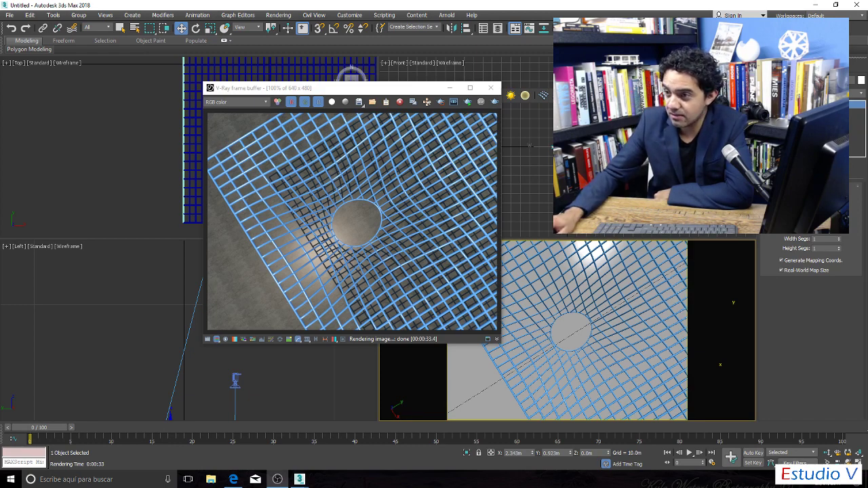
left_click_drag(867, 258, 867, 299)
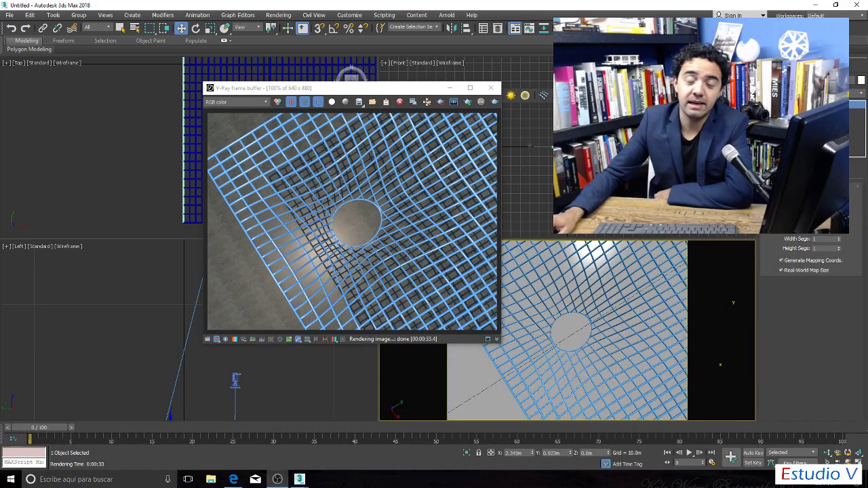